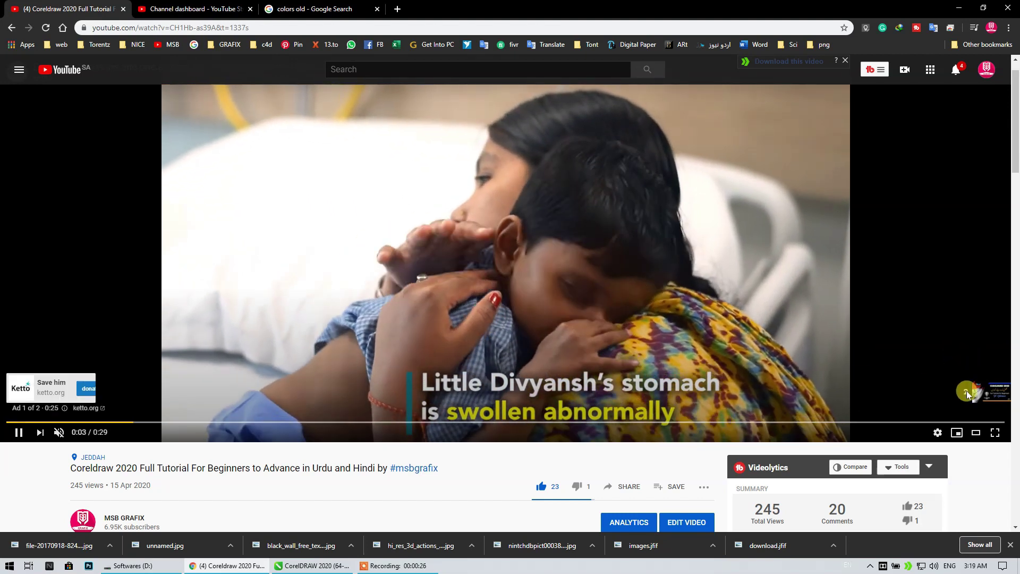
Skip the ad, look over the tutorial video's description and comments, and pause the playback
{"action": "left_click", "coordinate": [991, 397]}
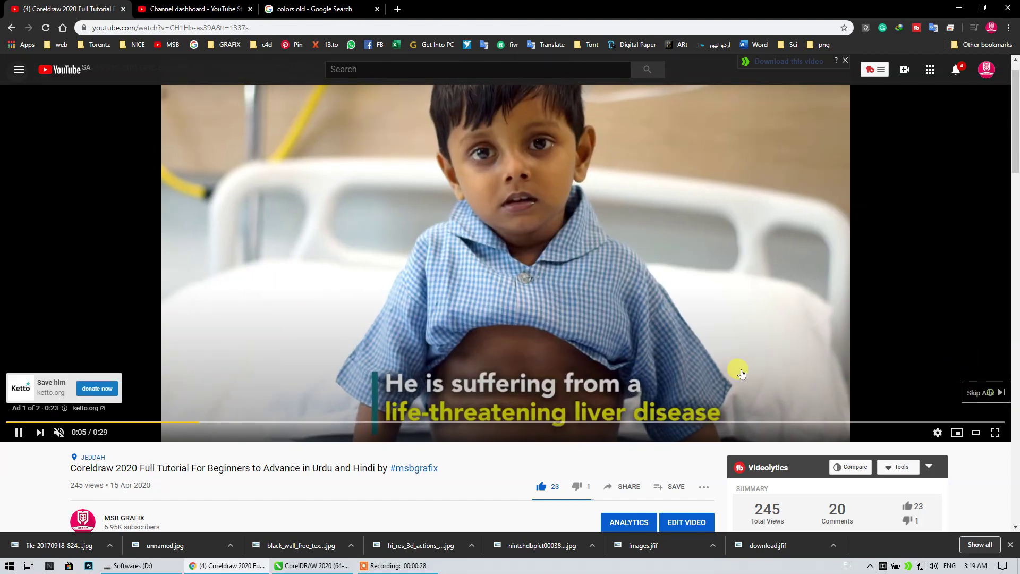
{"action": "scroll", "coordinate": [262, 269], "scroll_direction": "down", "scroll_amount": 4}
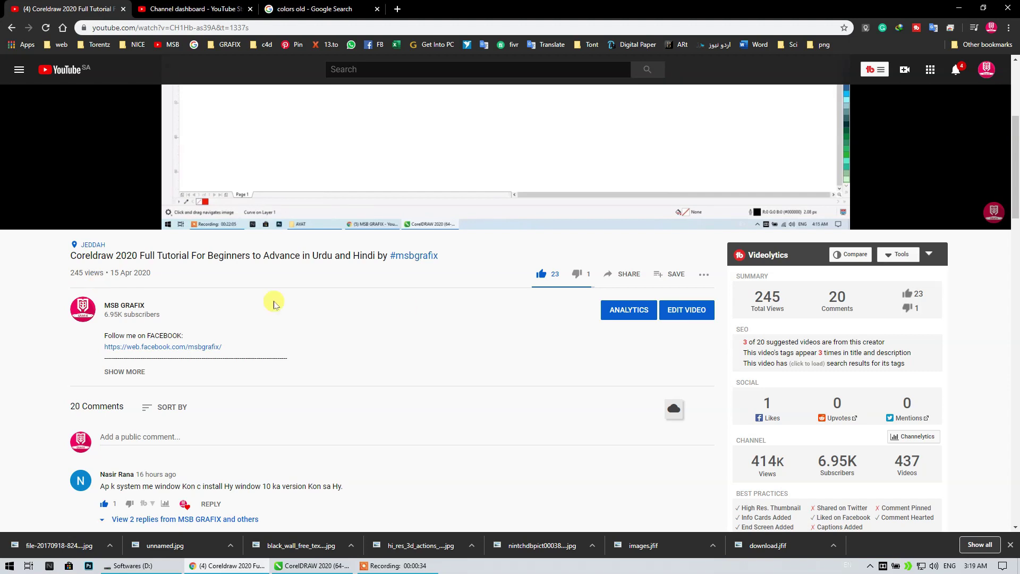
{"action": "scroll", "coordinate": [405, 303], "scroll_direction": "down", "scroll_amount": 5}
{"action": "scroll", "coordinate": [406, 303], "scroll_direction": "up", "scroll_amount": 10}
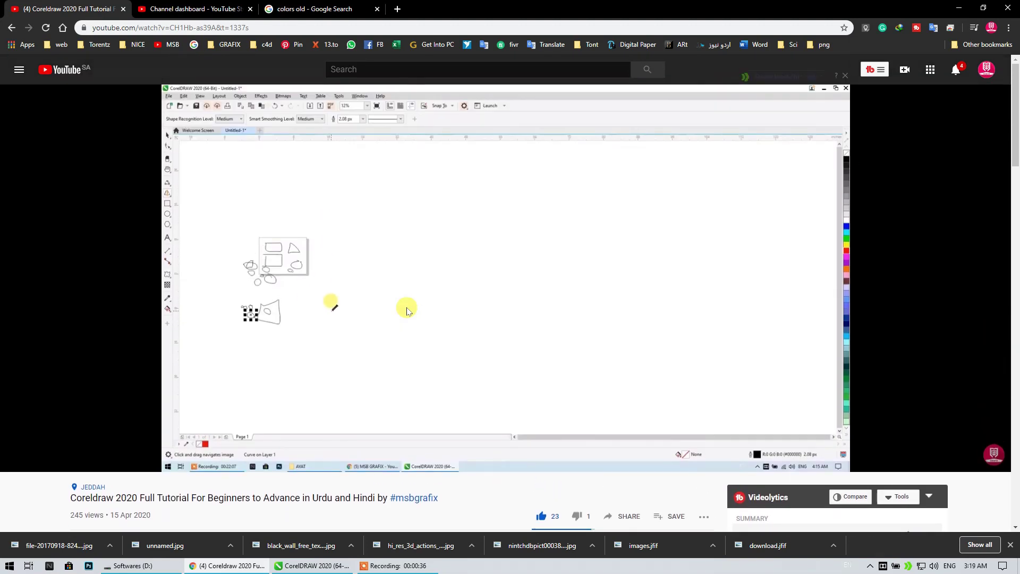
{"action": "left_click", "coordinate": [407, 311]}
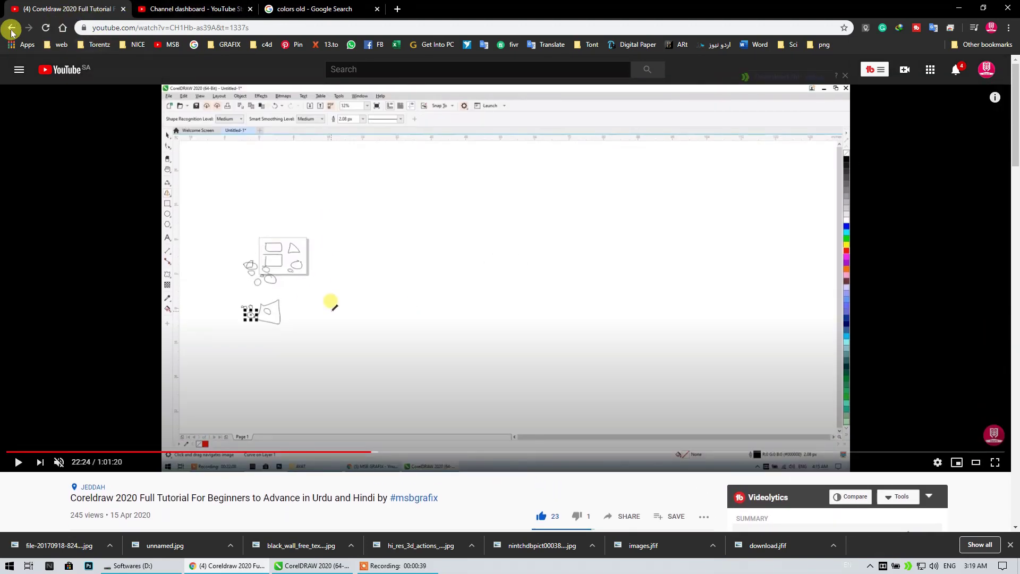
Return to the channel's list of uploaded videos and switch to the Untitled-1 document in CorelDRAW 2020
{"action": "left_click", "coordinate": [11, 28]}
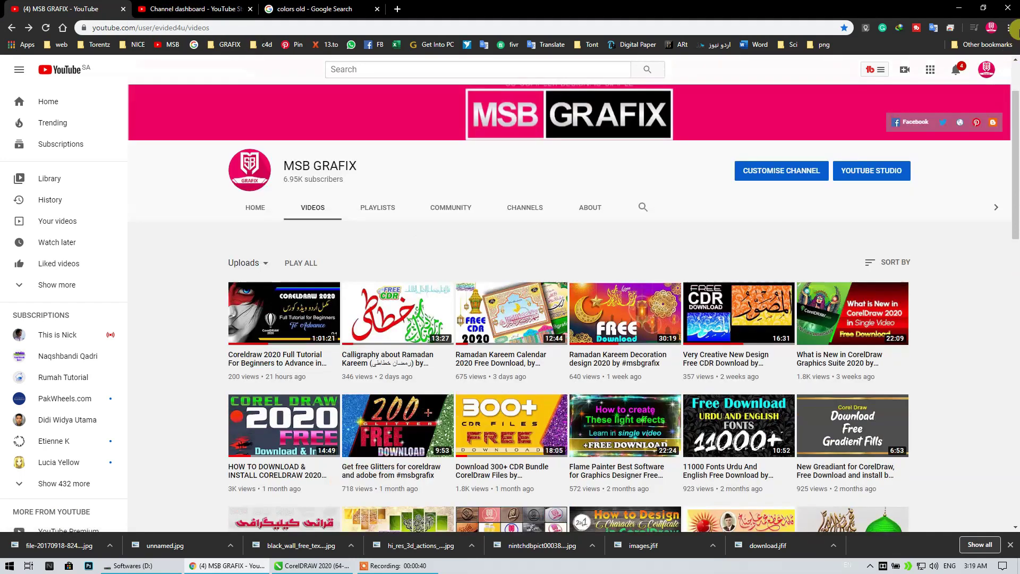
{"action": "left_click", "coordinate": [958, 7]}
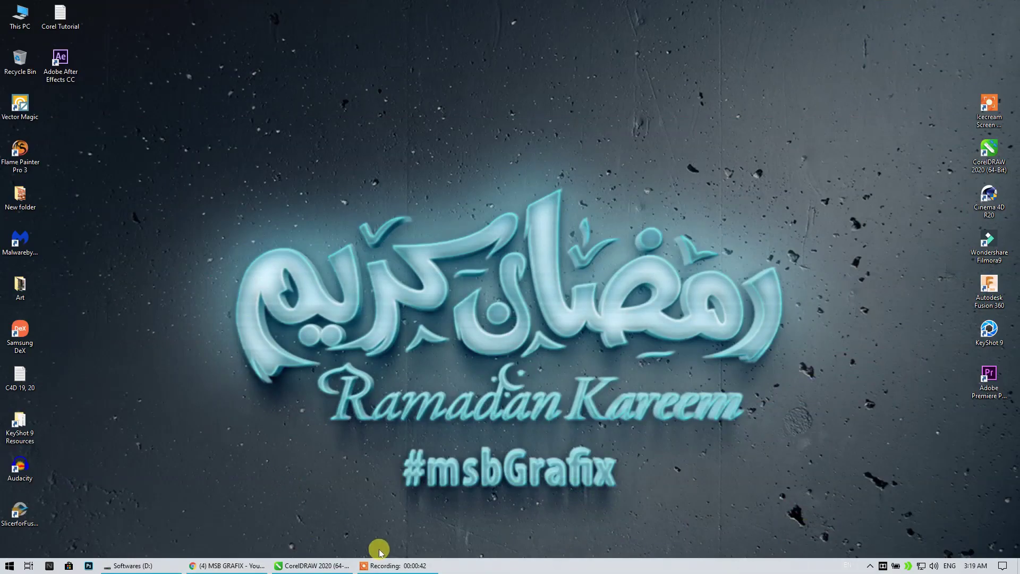
{"action": "left_click", "coordinate": [324, 565]}
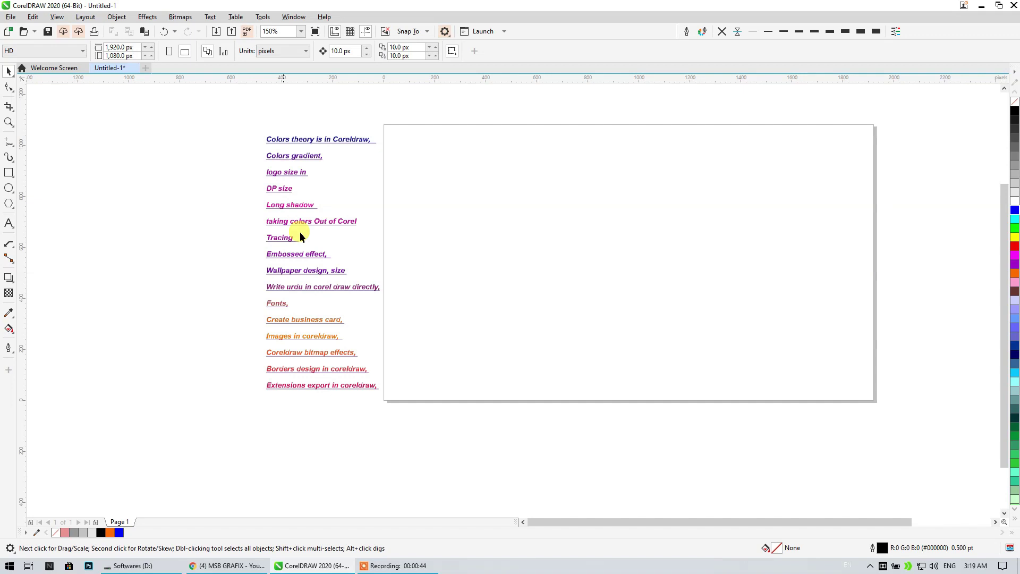
Draw a pentagon about 789 by 750 px on the page and make an overlapping copy of it with 6 sides
{"action": "left_click", "coordinate": [14, 95]}
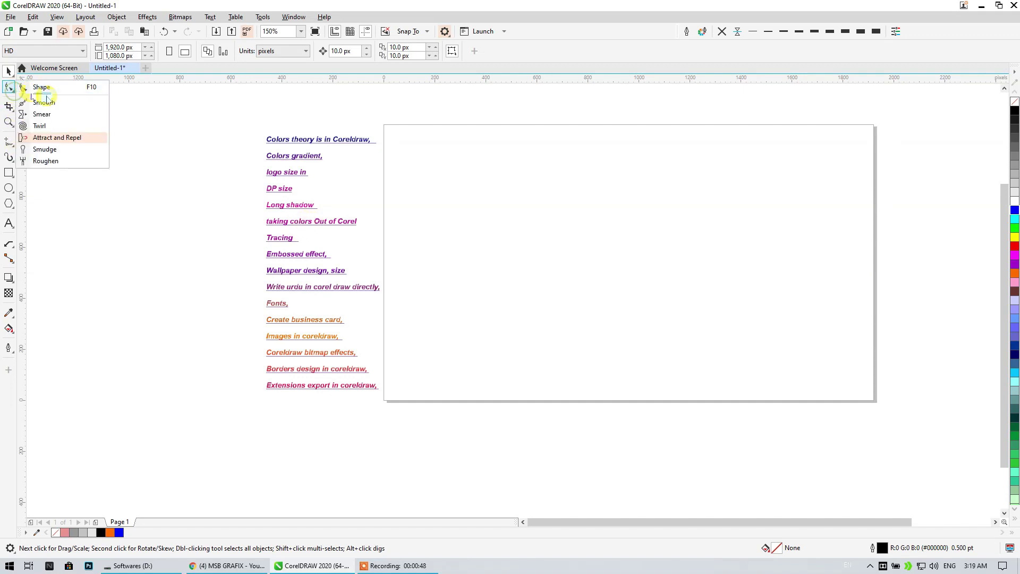
{"action": "left_click", "coordinate": [140, 281]}
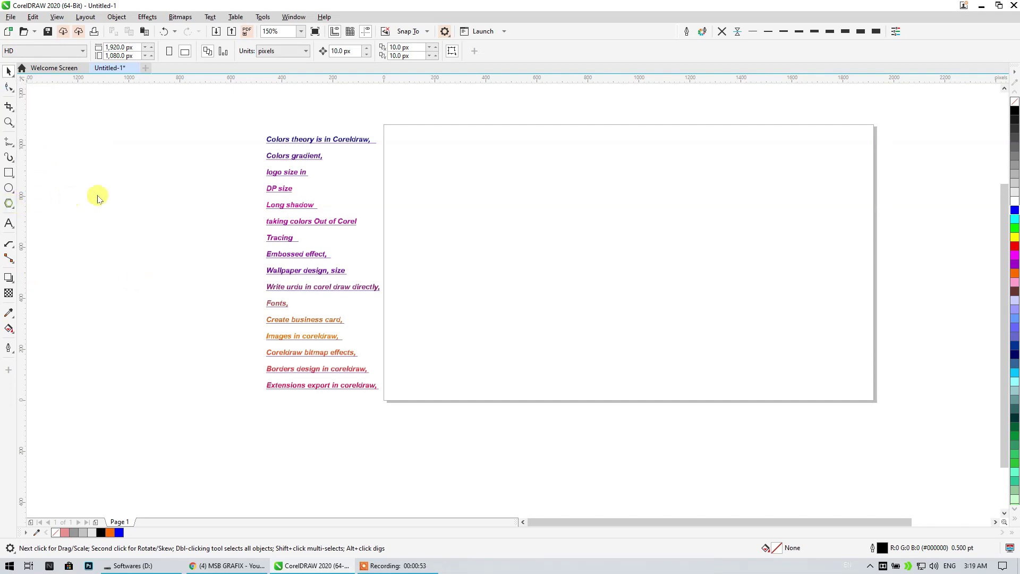
{"action": "left_click_drag", "start_coordinate": [444, 174], "coordinate": [653, 368]}
{"action": "left_click", "coordinate": [7, 71]}
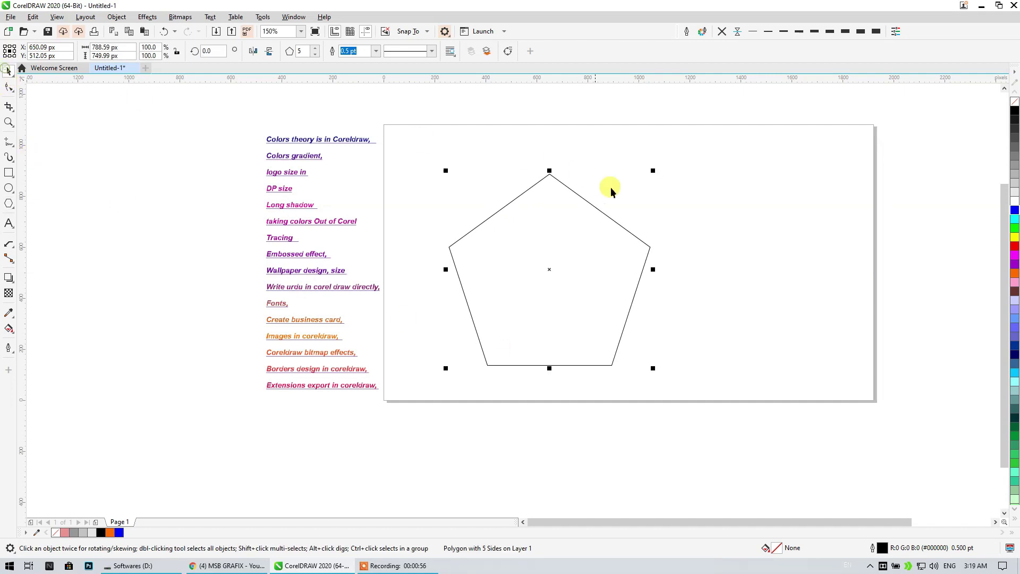
{"action": "left_click_drag", "start_coordinate": [625, 242], "coordinate": [686, 264]}
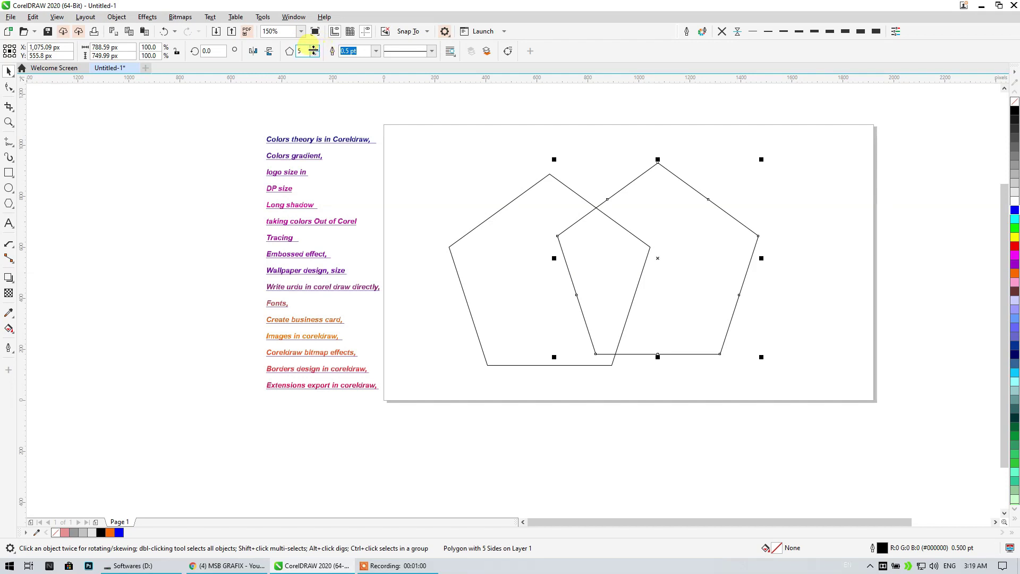
{"action": "left_click", "coordinate": [313, 50]}
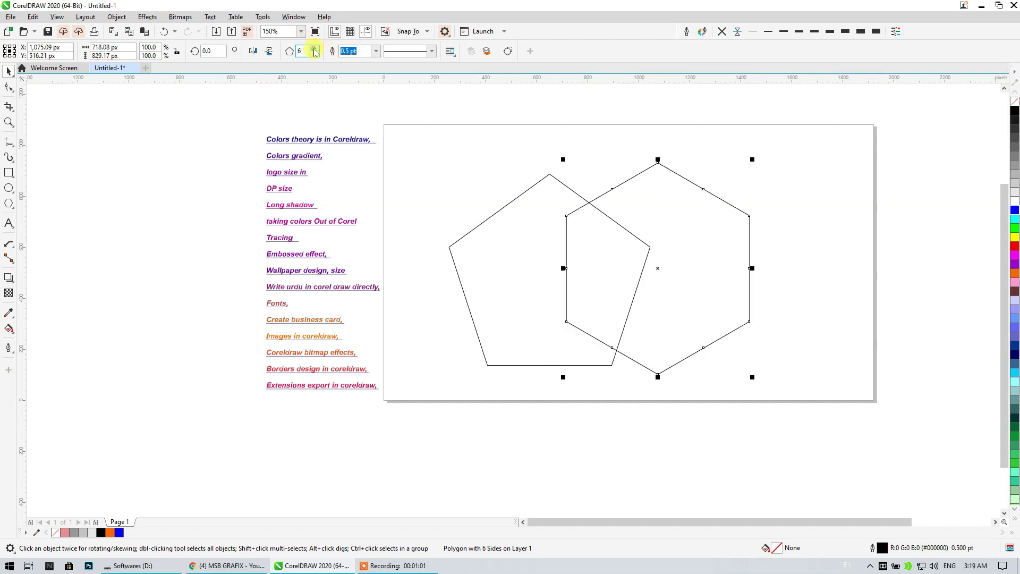
Align the pentagon and the hexagon on their centres and weld them into one outline
{"action": "left_click", "coordinate": [450, 155]}
{"action": "key", "text": "c"}
{"action": "key", "text": "e"}
{"action": "left_click", "coordinate": [821, 356]}
{"action": "left_click_drag", "start_coordinate": [441, 443], "coordinate": [428, 452]}
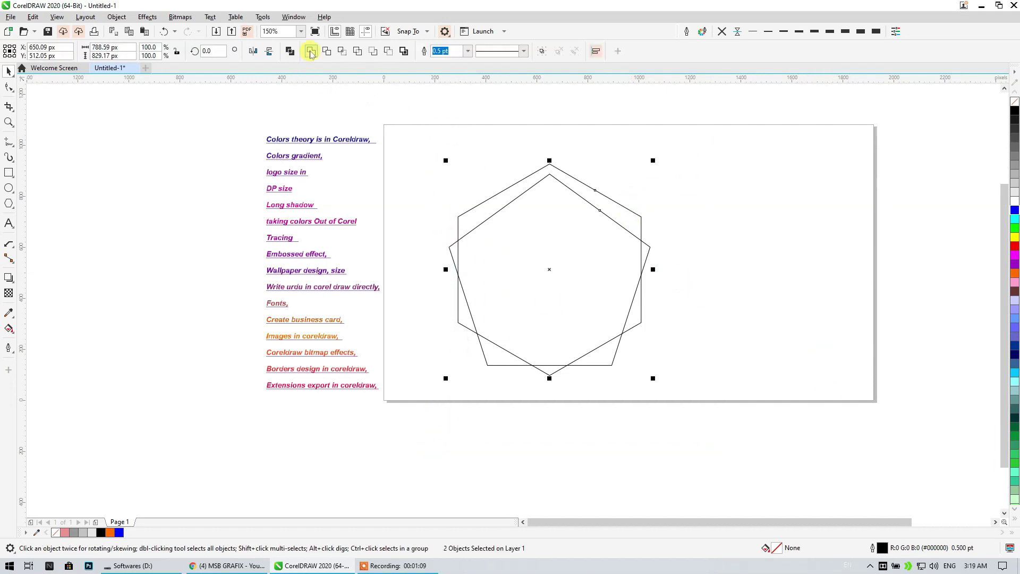
{"action": "left_click", "coordinate": [311, 52]}
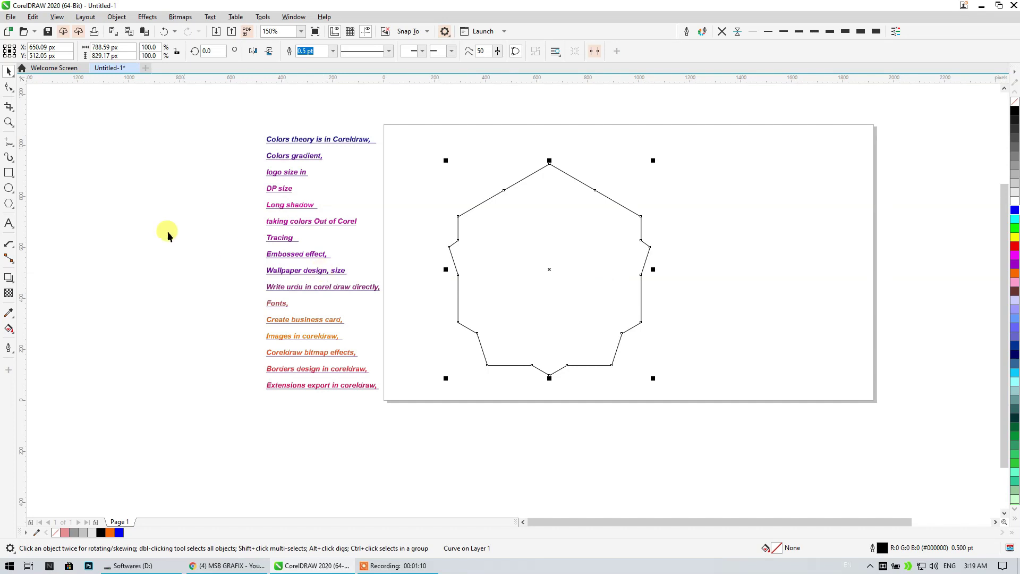
Try smoothing the left, lower and right corners of the welded outline with a 450 px nib at rate 20, and undo it
{"action": "left_click", "coordinate": [13, 92]}
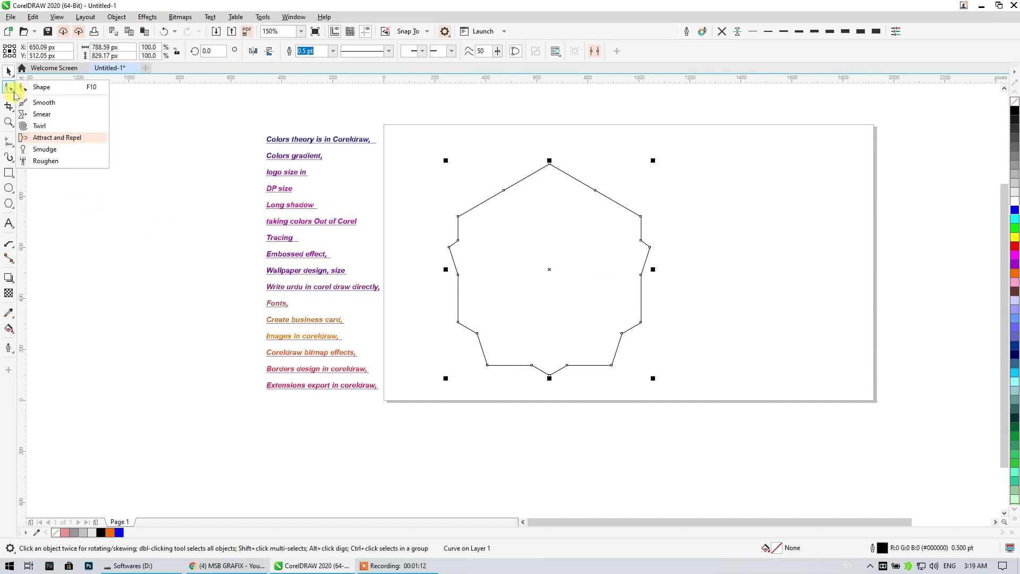
{"action": "left_click", "coordinate": [63, 107]}
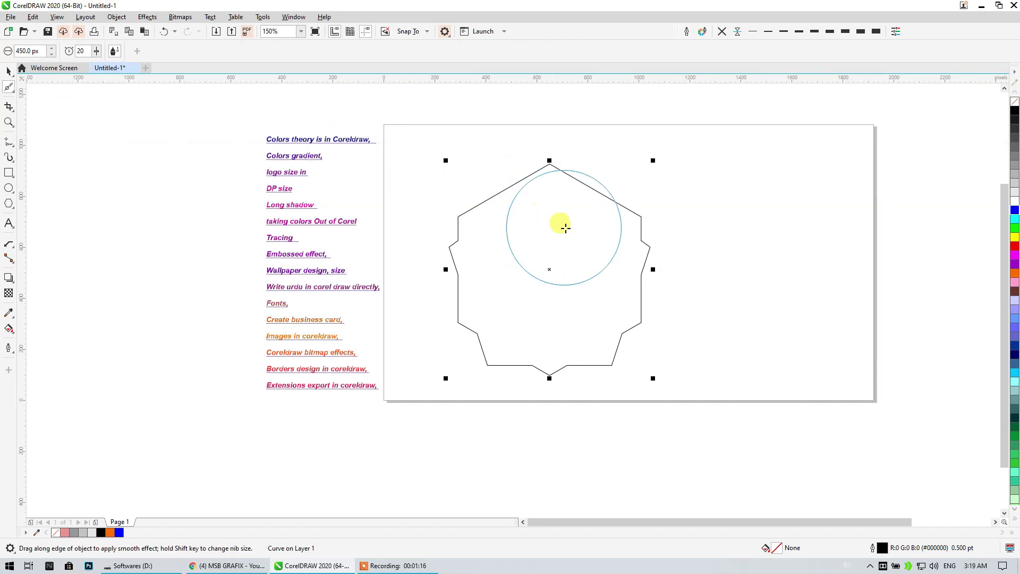
{"action": "scroll", "coordinate": [563, 226], "scroll_direction": "up", "scroll_amount": 3}
{"action": "scroll", "coordinate": [324, 183], "scroll_direction": "down", "scroll_amount": 2}
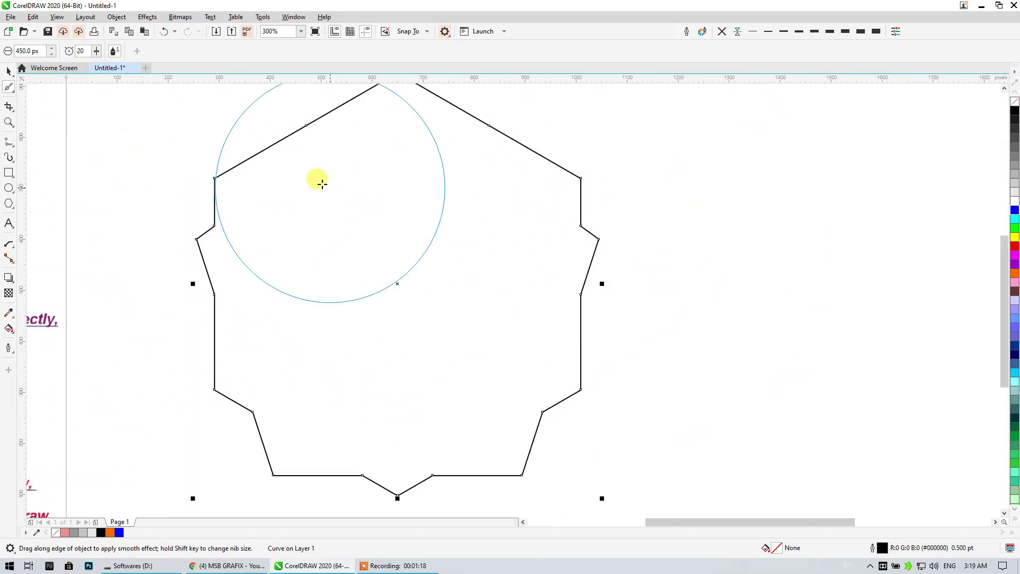
{"action": "mouse_move", "coordinate": [273, 177]}
{"action": "left_mouse_down"}
{"action": "mouse_move", "coordinate": [216, 164]}
{"action": "mouse_move", "coordinate": [213, 208]}
{"action": "mouse_move", "coordinate": [200, 214]}
{"action": "mouse_move", "coordinate": [216, 324]}
{"action": "mouse_move", "coordinate": [207, 366]}
{"action": "mouse_move", "coordinate": [224, 412]}
{"action": "mouse_move", "coordinate": [282, 470]}
{"action": "mouse_move", "coordinate": [434, 504]}
{"action": "mouse_move", "coordinate": [538, 472]}
{"action": "mouse_move", "coordinate": [583, 435]}
{"action": "mouse_move", "coordinate": [593, 381]}
{"action": "mouse_move", "coordinate": [532, 401]}
{"action": "mouse_move", "coordinate": [404, 497]}
{"action": "mouse_move", "coordinate": [288, 482]}
{"action": "mouse_move", "coordinate": [186, 398]}
{"action": "mouse_move", "coordinate": [192, 260]}
{"action": "mouse_move", "coordinate": [369, 239]}
{"action": "left_mouse_up"}
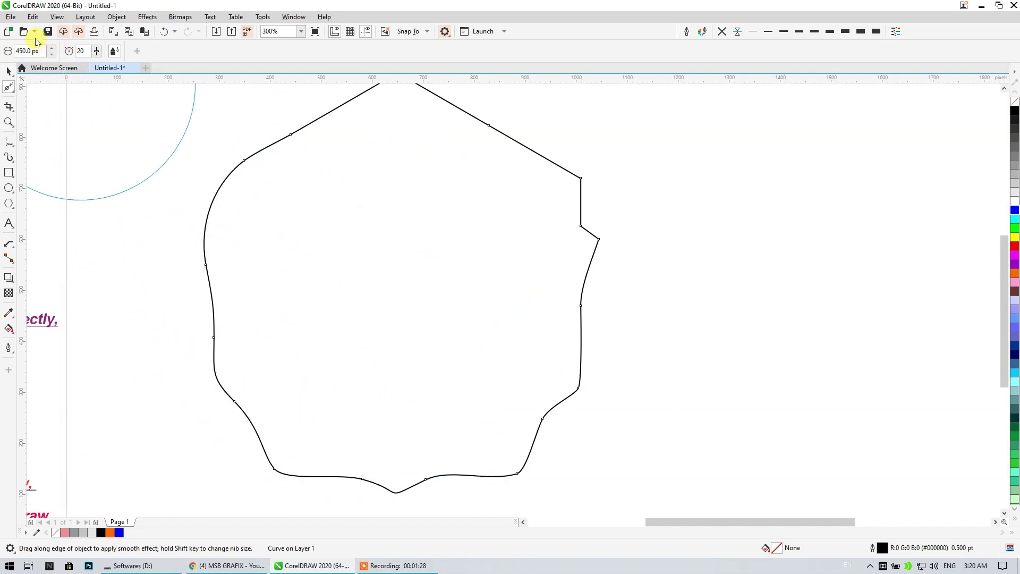
{"action": "left_click", "coordinate": [162, 32]}
{"action": "left_click", "coordinate": [162, 31]}
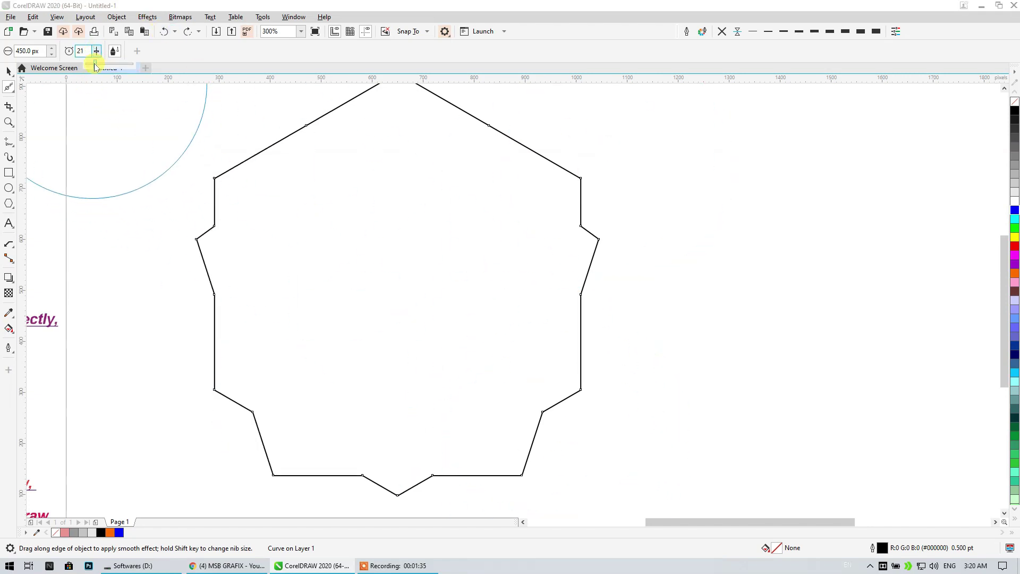
Smooth the outline's left side at rate 11, reducing the nib to 349 px, and its upper right corners at rate 6
{"action": "mouse_move", "coordinate": [228, 205]}
{"action": "left_mouse_down"}
{"action": "mouse_move", "coordinate": [202, 270]}
{"action": "mouse_move", "coordinate": [227, 326]}
{"action": "mouse_move", "coordinate": [222, 407]}
{"action": "mouse_move", "coordinate": [240, 449]}
{"action": "left_mouse_up"}
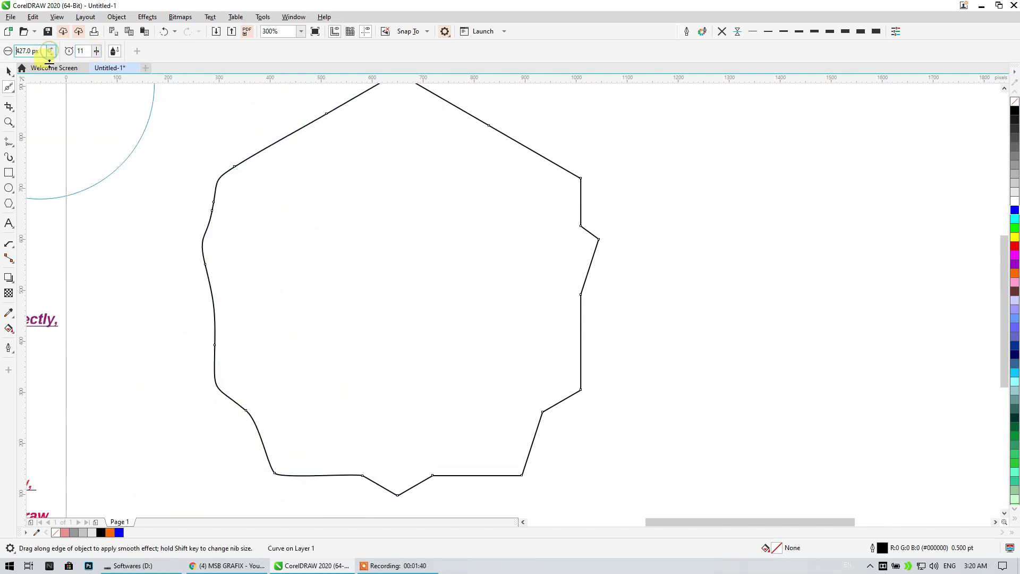
{"action": "left_click_drag", "start_coordinate": [207, 164], "coordinate": [202, 264]}
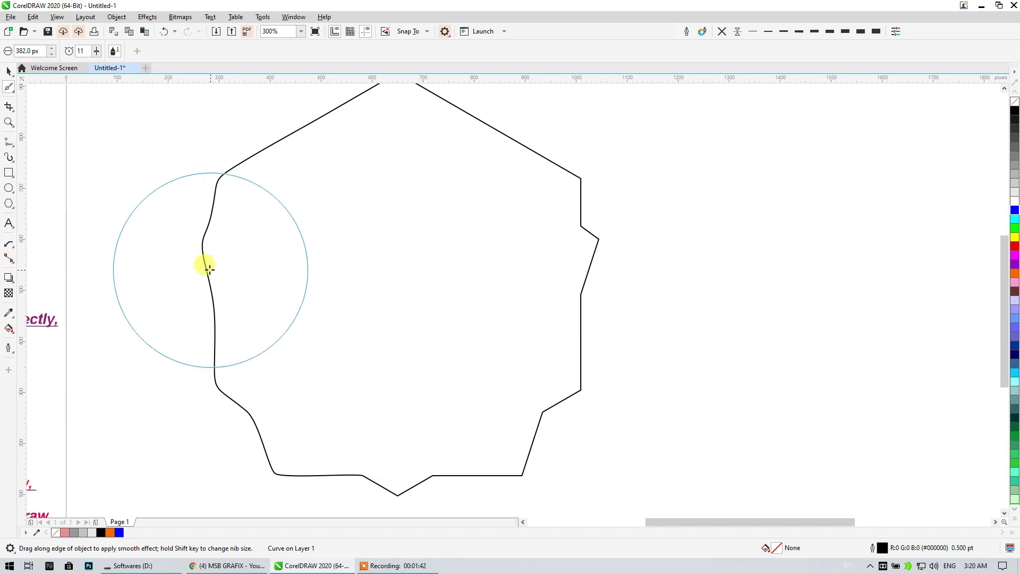
{"action": "mouse_move", "coordinate": [154, 131]}
{"action": "left_mouse_down"}
{"action": "mouse_move", "coordinate": [237, 415]}
{"action": "mouse_move", "coordinate": [266, 457]}
{"action": "left_mouse_up"}
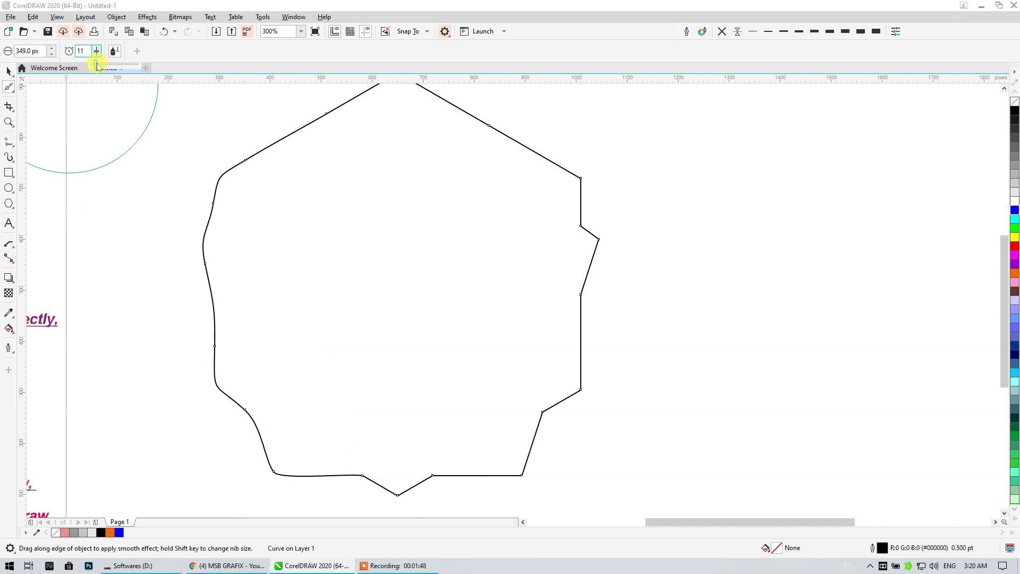
{"action": "mouse_move", "coordinate": [176, 123]}
{"action": "left_mouse_down"}
{"action": "mouse_move", "coordinate": [228, 165]}
{"action": "mouse_move", "coordinate": [223, 289]}
{"action": "left_mouse_up"}
{"action": "mouse_move", "coordinate": [554, 195]}
{"action": "left_mouse_down"}
{"action": "mouse_move", "coordinate": [598, 246]}
{"action": "mouse_move", "coordinate": [593, 321]}
{"action": "mouse_move", "coordinate": [562, 204]}
{"action": "mouse_move", "coordinate": [569, 173]}
{"action": "mouse_move", "coordinate": [589, 254]}
{"action": "left_mouse_up"}
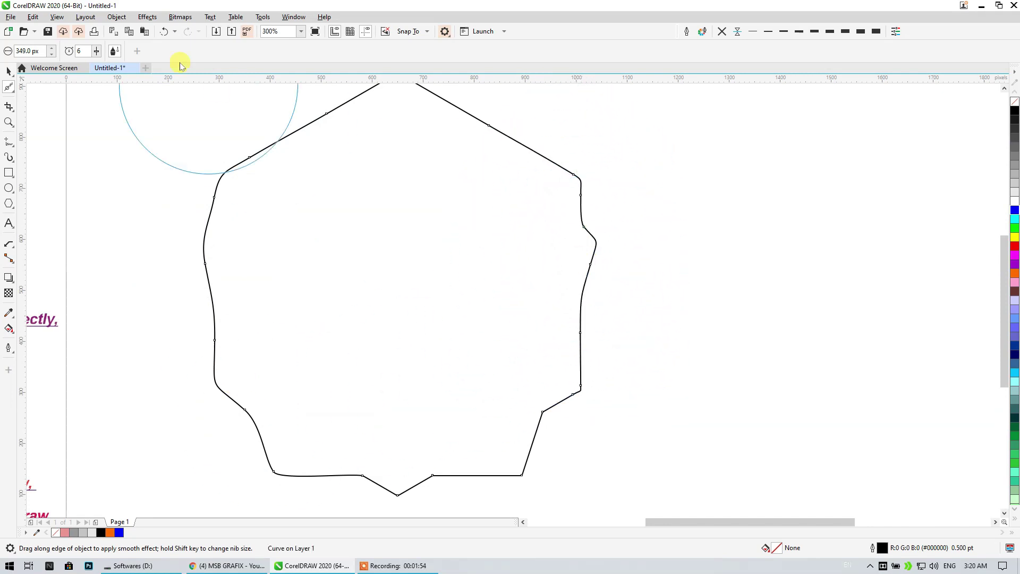
Undo the smoothing strokes back to the sharp-cornered welded outline
{"action": "left_click", "coordinate": [163, 32]}
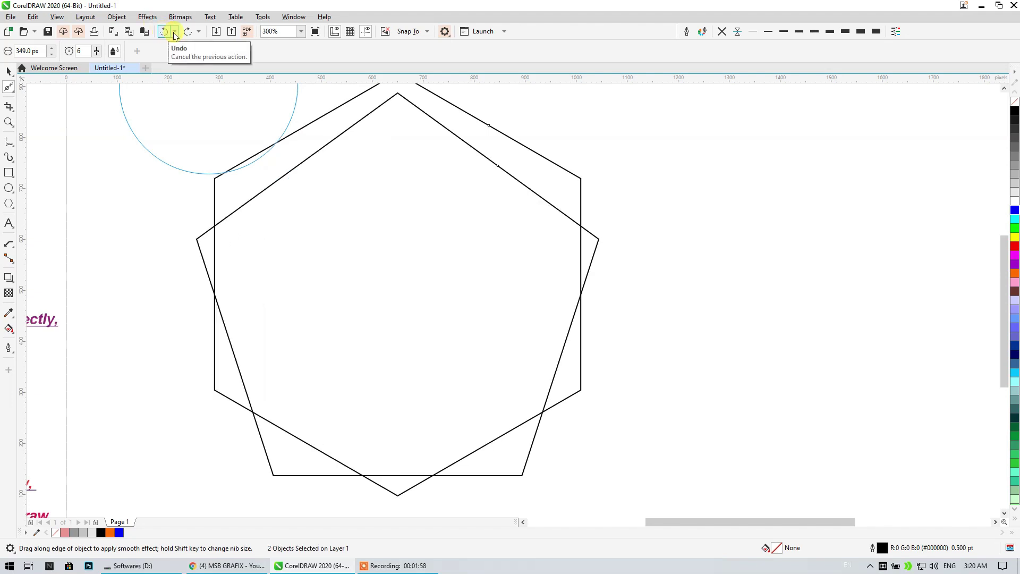
{"action": "left_click", "coordinate": [187, 33]}
{"action": "scroll", "coordinate": [455, 268], "scroll_direction": "down", "scroll_amount": 3}
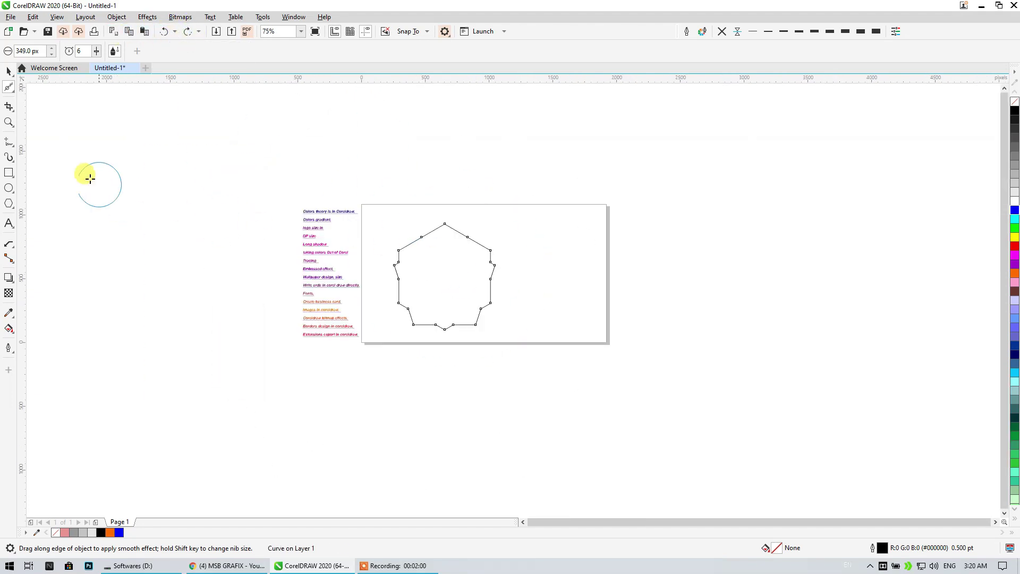
Smear the welded outline inward and outward into long spikes all around, using a 349 px nib at pressure 85
{"action": "left_click", "coordinate": [13, 94]}
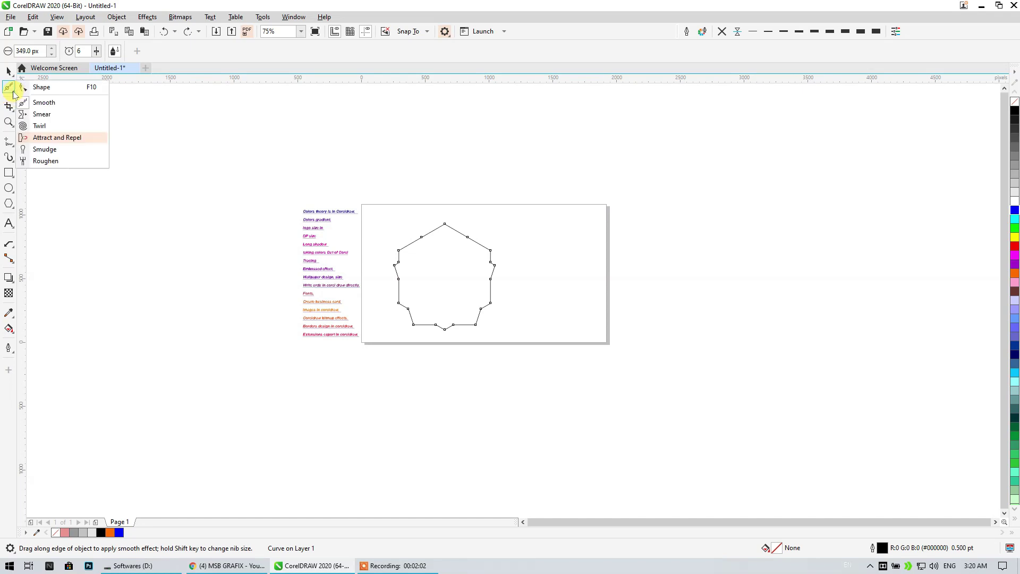
{"action": "left_click", "coordinate": [42, 115]}
{"action": "scroll", "coordinate": [559, 269], "scroll_direction": "up", "scroll_amount": 2}
{"action": "left_click_drag", "start_coordinate": [313, 246], "coordinate": [664, 212]}
{"action": "scroll", "coordinate": [456, 237], "scroll_direction": "down", "scroll_amount": 1}
{"action": "mouse_move", "coordinate": [342, 250]}
{"action": "left_mouse_down"}
{"action": "mouse_move", "coordinate": [518, 494]}
{"action": "mouse_move", "coordinate": [481, 444]}
{"action": "left_mouse_up"}
{"action": "left_click_drag", "start_coordinate": [250, 345], "coordinate": [219, 477]}
{"action": "left_click_drag", "start_coordinate": [314, 479], "coordinate": [308, 280]}
{"action": "mouse_move", "coordinate": [307, 153]}
{"action": "left_mouse_down"}
{"action": "mouse_move", "coordinate": [379, 172]}
{"action": "mouse_move", "coordinate": [371, 296]}
{"action": "left_mouse_up"}
{"action": "left_click_drag", "start_coordinate": [206, 177], "coordinate": [269, 304]}
{"action": "mouse_move", "coordinate": [427, 298]}
{"action": "left_mouse_down"}
{"action": "mouse_move", "coordinate": [501, 185]}
{"action": "mouse_move", "coordinate": [591, 156]}
{"action": "mouse_move", "coordinate": [457, 209]}
{"action": "left_mouse_up"}
{"action": "mouse_move", "coordinate": [502, 357]}
{"action": "left_mouse_down"}
{"action": "mouse_move", "coordinate": [451, 238]}
{"action": "mouse_move", "coordinate": [427, 111]}
{"action": "mouse_move", "coordinate": [371, 187]}
{"action": "left_mouse_up"}
{"action": "left_click_drag", "start_coordinate": [400, 278], "coordinate": [505, 408]}
{"action": "left_click_drag", "start_coordinate": [372, 355], "coordinate": [282, 521]}
{"action": "left_click_drag", "start_coordinate": [263, 309], "coordinate": [181, 153]}
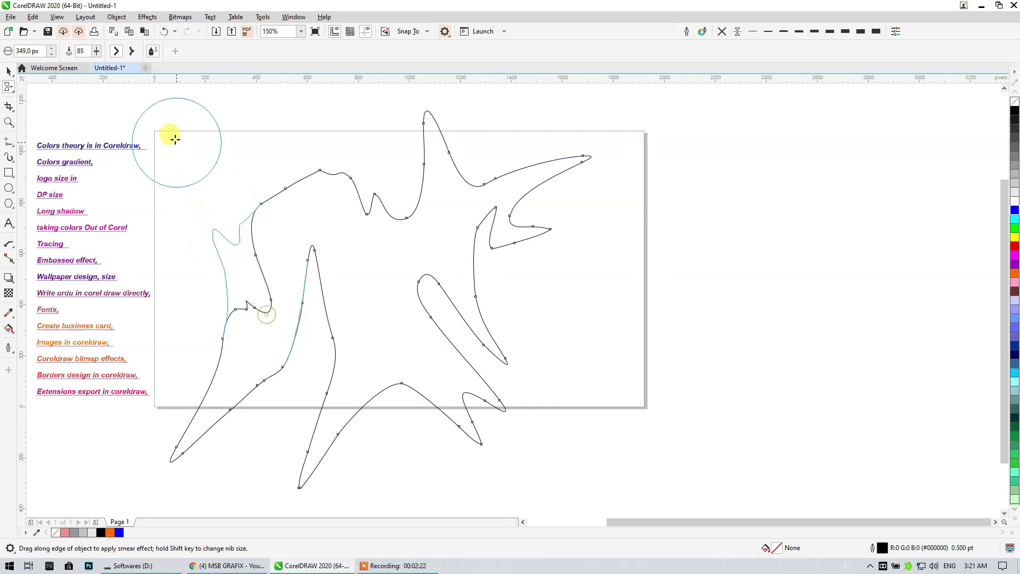
{"action": "left_click_drag", "start_coordinate": [303, 205], "coordinate": [251, 89]}
{"action": "mouse_move", "coordinate": [365, 198]}
{"action": "left_mouse_down"}
{"action": "mouse_move", "coordinate": [360, 167]}
{"action": "mouse_move", "coordinate": [384, 124]}
{"action": "left_mouse_up"}
{"action": "scroll", "coordinate": [428, 162], "scroll_direction": "down", "scroll_amount": 2}
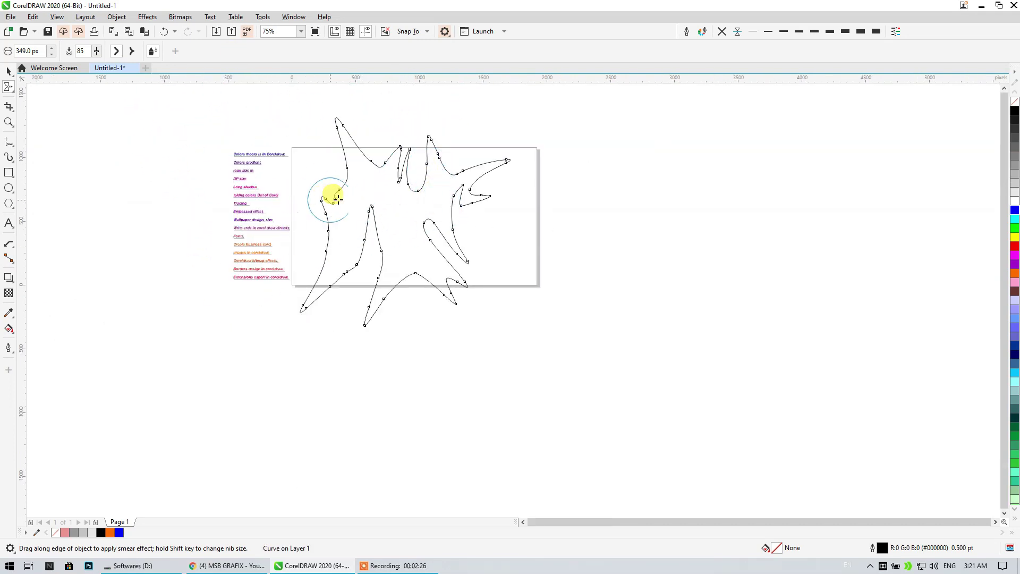
Fill the smeared shape with red and pull out further spikes on its left and right sides
{"action": "left_click", "coordinate": [1015, 250]}
{"action": "scroll", "coordinate": [398, 223], "scroll_direction": "up", "scroll_amount": 2}
{"action": "mouse_move", "coordinate": [380, 213]}
{"action": "left_mouse_down"}
{"action": "mouse_move", "coordinate": [358, 171]}
{"action": "mouse_move", "coordinate": [348, 354]}
{"action": "left_mouse_up"}
{"action": "mouse_move", "coordinate": [455, 207]}
{"action": "left_mouse_down"}
{"action": "mouse_move", "coordinate": [474, 234]}
{"action": "mouse_move", "coordinate": [551, 282]}
{"action": "mouse_move", "coordinate": [563, 236]}
{"action": "mouse_move", "coordinate": [729, 221]}
{"action": "left_mouse_up"}
{"action": "mouse_move", "coordinate": [289, 216]}
{"action": "left_mouse_down"}
{"action": "mouse_move", "coordinate": [159, 284]}
{"action": "mouse_move", "coordinate": [149, 273]}
{"action": "left_mouse_up"}
{"action": "scroll", "coordinate": [375, 202], "scroll_direction": "down", "scroll_amount": 2}
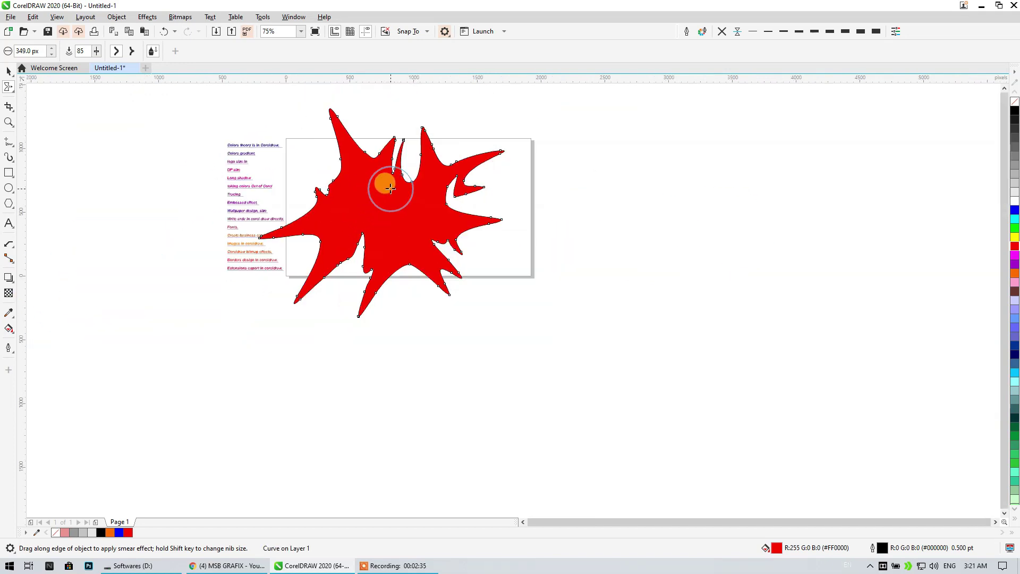
Switch the smear to pointy and push sharp tips out of the red shape's upper left, upper and right edges
{"action": "left_click", "coordinate": [132, 52]}
{"action": "left_click_drag", "start_coordinate": [363, 139], "coordinate": [363, 180]}
{"action": "scroll", "coordinate": [349, 107], "scroll_direction": "up", "scroll_amount": 2}
{"action": "mouse_move", "coordinate": [356, 235]}
{"action": "left_mouse_down"}
{"action": "mouse_move", "coordinate": [326, 228]}
{"action": "mouse_move", "coordinate": [256, 169]}
{"action": "mouse_move", "coordinate": [292, 182]}
{"action": "left_mouse_up"}
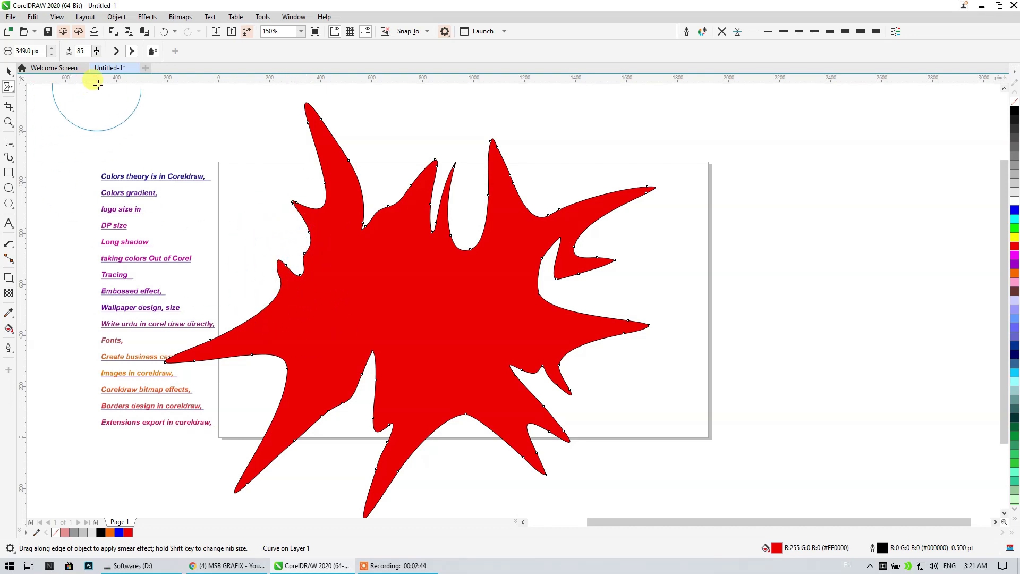
{"action": "mouse_move", "coordinate": [485, 261]}
{"action": "left_mouse_down"}
{"action": "mouse_move", "coordinate": [513, 258]}
{"action": "mouse_move", "coordinate": [644, 310]}
{"action": "left_mouse_up"}
{"action": "left_click_drag", "start_coordinate": [519, 223], "coordinate": [542, 167]}
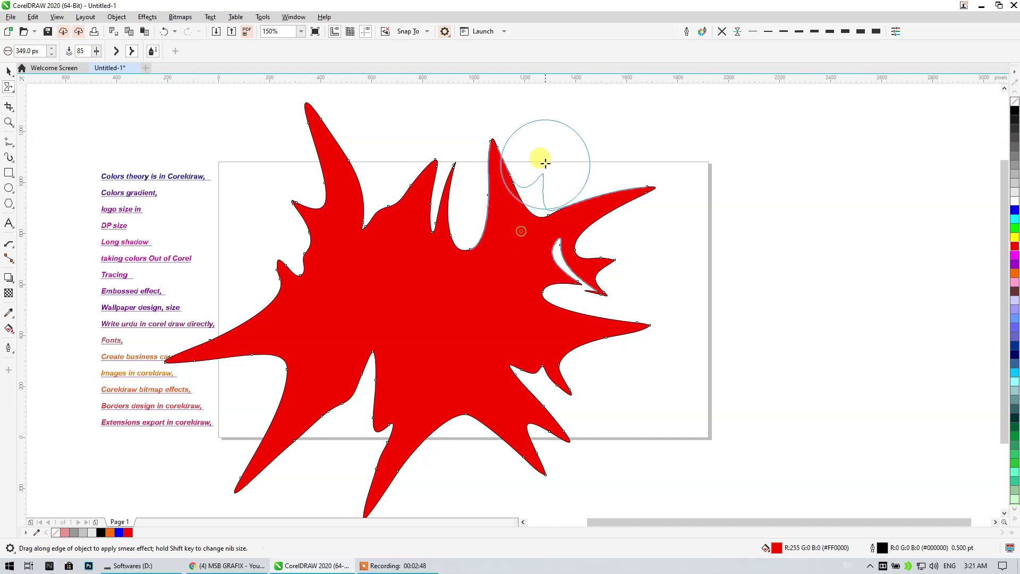
{"action": "mouse_move", "coordinate": [531, 279]}
{"action": "left_mouse_down"}
{"action": "mouse_move", "coordinate": [509, 287]}
{"action": "mouse_move", "coordinate": [451, 202]}
{"action": "left_mouse_up"}
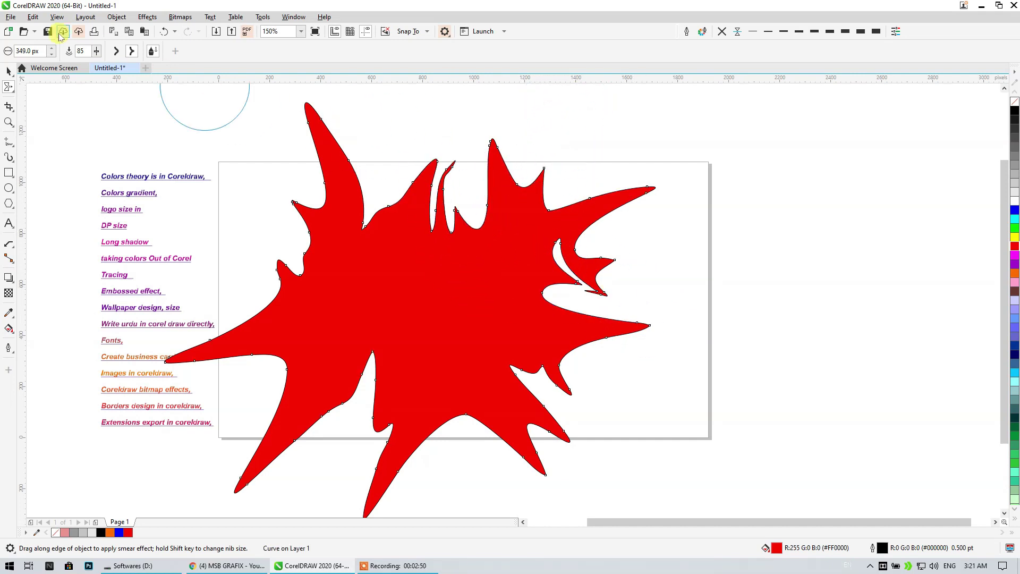
Twirl the red shape's outer spikes all around into curls, using a 349 px nib at rate 50
{"action": "left_click", "coordinate": [13, 90]}
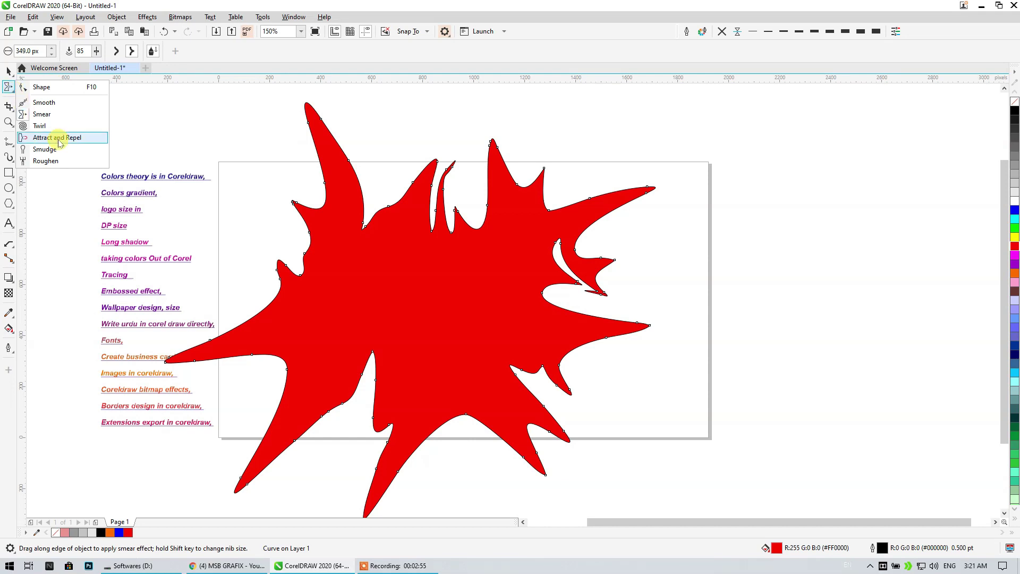
{"action": "left_click", "coordinate": [35, 127]}
{"action": "mouse_move", "coordinate": [319, 114]}
{"action": "left_mouse_down"}
{"action": "mouse_move", "coordinate": [315, 226]}
{"action": "mouse_move", "coordinate": [272, 315]}
{"action": "mouse_move", "coordinate": [248, 334]}
{"action": "mouse_move", "coordinate": [226, 350]}
{"action": "left_mouse_up"}
{"action": "mouse_move", "coordinate": [257, 455]}
{"action": "left_mouse_down"}
{"action": "mouse_move", "coordinate": [257, 476]}
{"action": "mouse_move", "coordinate": [393, 490]}
{"action": "left_mouse_up"}
{"action": "mouse_move", "coordinate": [515, 437]}
{"action": "left_mouse_down"}
{"action": "mouse_move", "coordinate": [503, 432]}
{"action": "mouse_move", "coordinate": [513, 428]}
{"action": "left_mouse_up"}
{"action": "left_click_drag", "start_coordinate": [616, 219], "coordinate": [614, 216]}
{"action": "left_click_drag", "start_coordinate": [474, 177], "coordinate": [467, 171]}
{"action": "mouse_move", "coordinate": [391, 235]}
{"action": "left_mouse_down"}
{"action": "mouse_move", "coordinate": [371, 207]}
{"action": "mouse_move", "coordinate": [362, 307]}
{"action": "mouse_move", "coordinate": [258, 281]}
{"action": "left_mouse_up"}
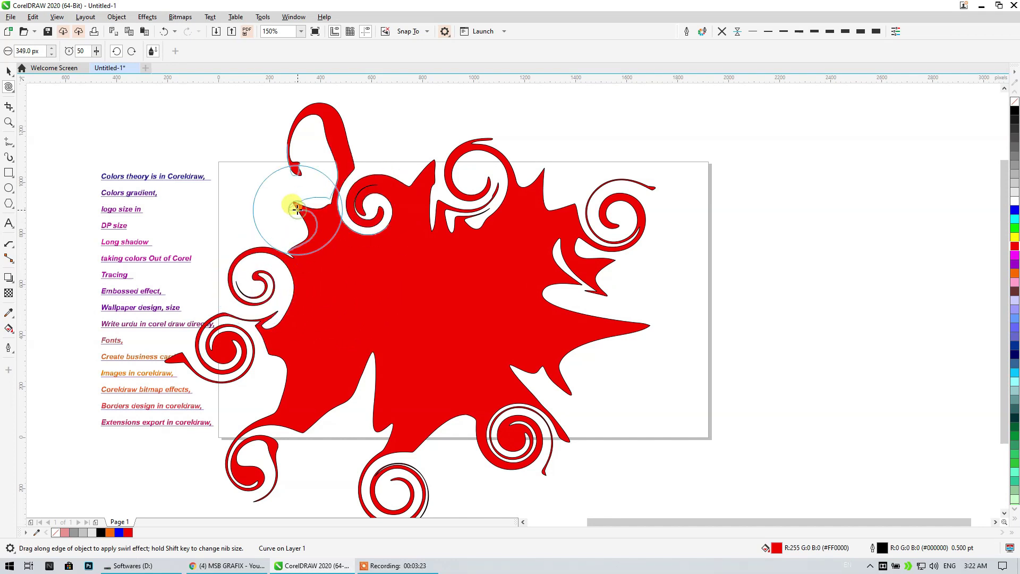
{"action": "left_click_drag", "start_coordinate": [297, 208], "coordinate": [299, 207]}
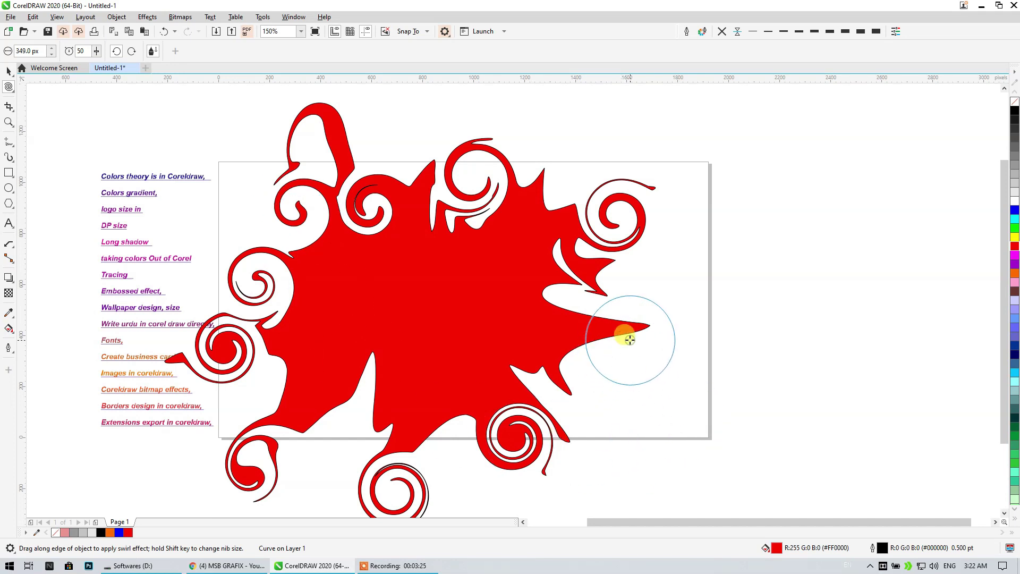
{"action": "left_click_drag", "start_coordinate": [630, 339], "coordinate": [631, 338]}
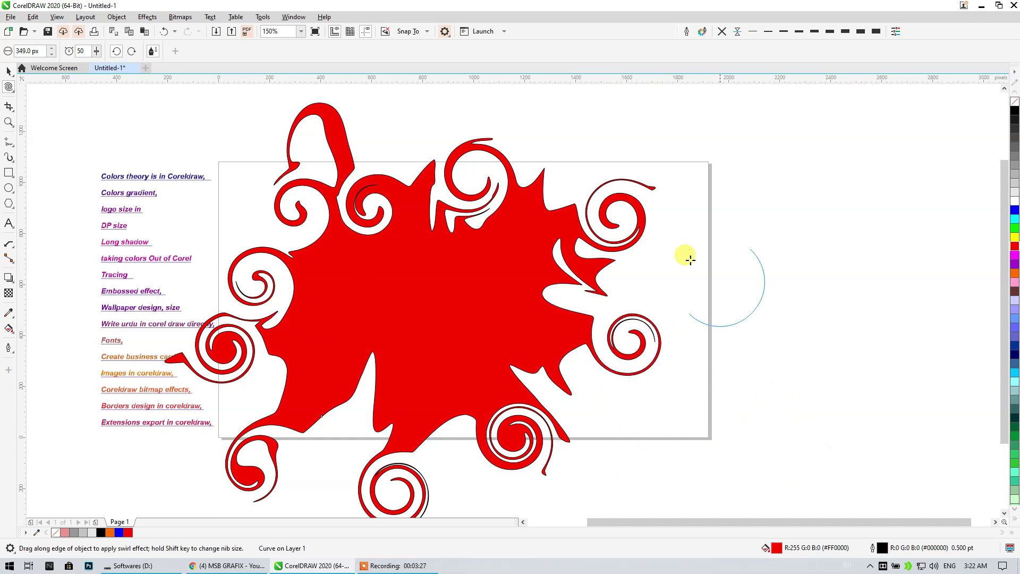
Twirl the notches along the shape's lower and upper edges into spirals reaching the red interior
{"action": "left_click_drag", "start_coordinate": [360, 369], "coordinate": [359, 368]}
{"action": "left_click_drag", "start_coordinate": [415, 282], "coordinate": [380, 241]}
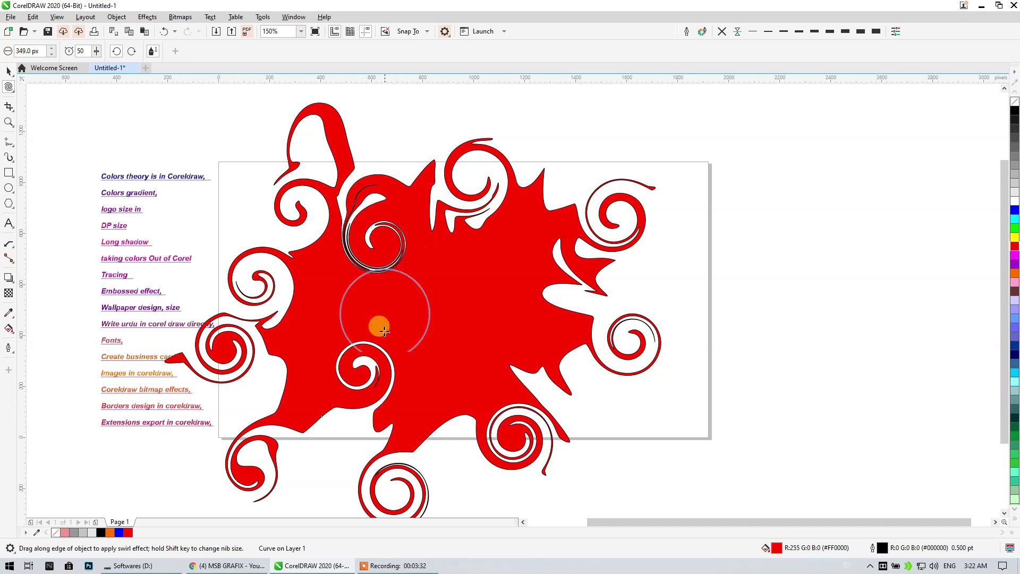
{"action": "left_click_drag", "start_coordinate": [380, 356], "coordinate": [380, 355]}
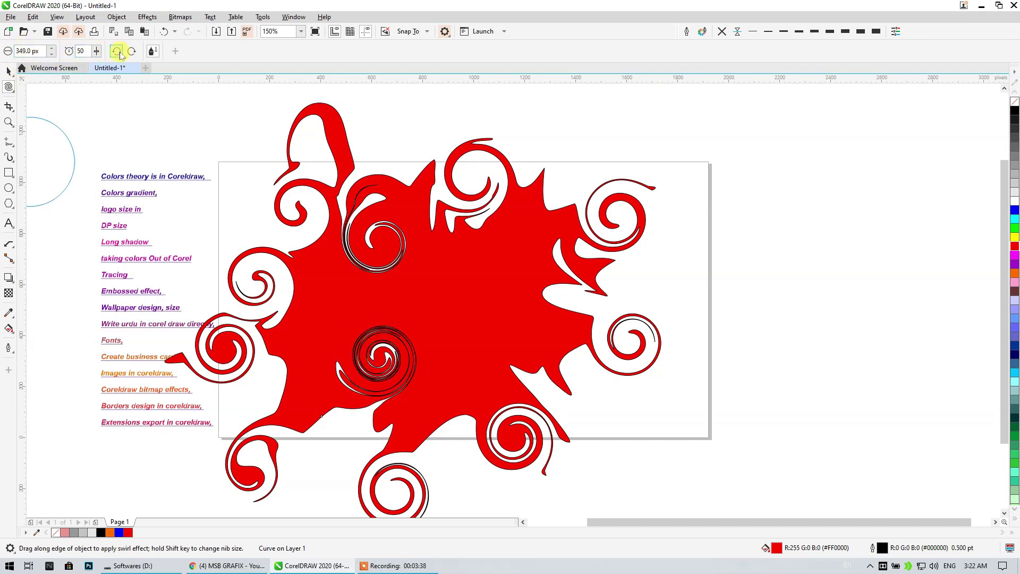
Switch the twirl to clockwise and swirl the shape's left edge and upper-right curl
{"action": "left_click_drag", "start_coordinate": [330, 307], "coordinate": [444, 330]}
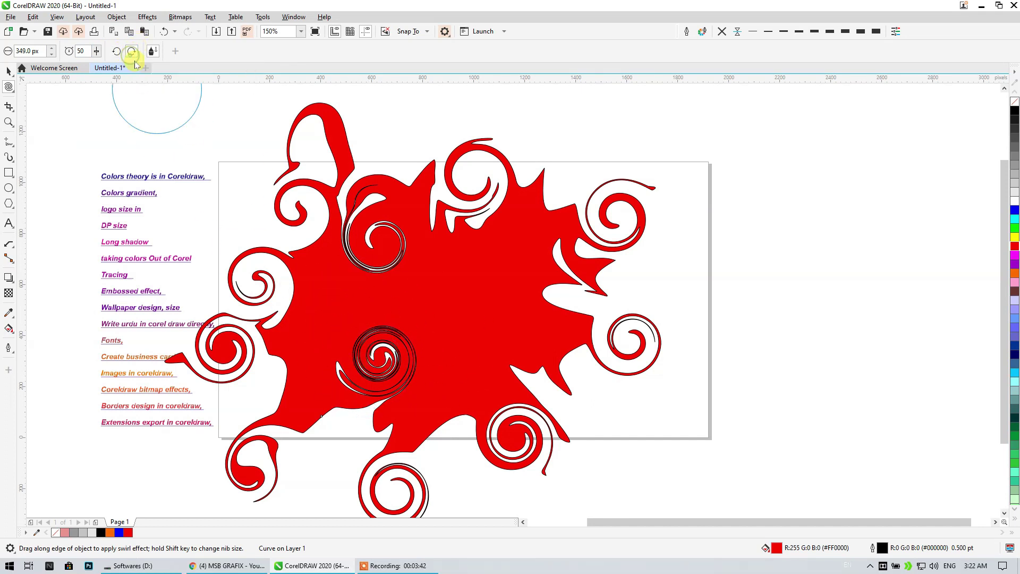
{"action": "left_click_drag", "start_coordinate": [291, 257], "coordinate": [291, 257]}
{"action": "left_click_drag", "start_coordinate": [290, 257], "coordinate": [282, 253]}
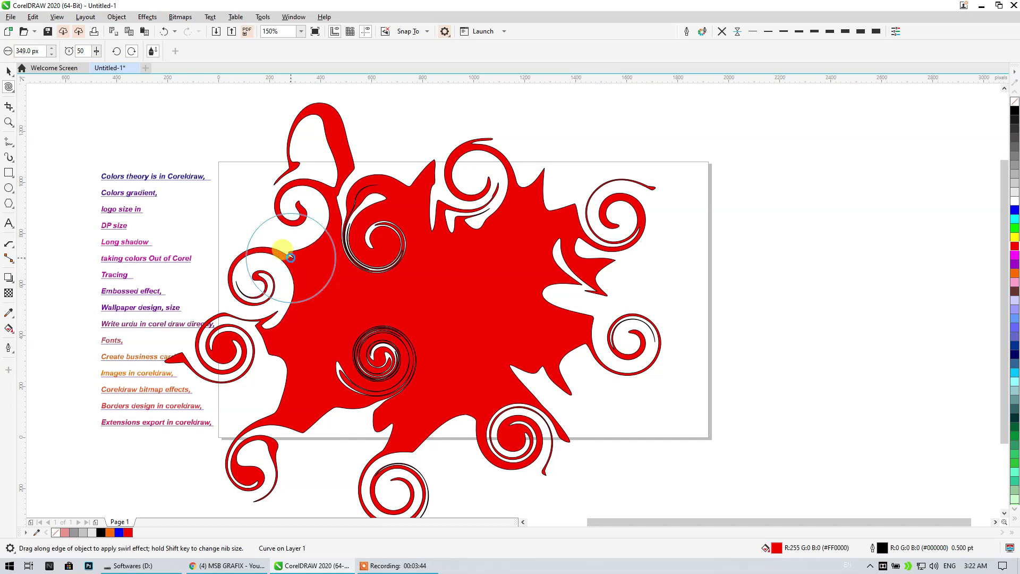
{"action": "left_click_drag", "start_coordinate": [565, 206], "coordinate": [576, 216]}
Lower the twirl rate to 26 and swirl the shape's upper-left edge clockwise
{"action": "left_click", "coordinate": [96, 53]}
{"action": "left_click_drag", "start_coordinate": [94, 66], "coordinate": [86, 66]}
{"action": "left_click_drag", "start_coordinate": [338, 174], "coordinate": [344, 181]}
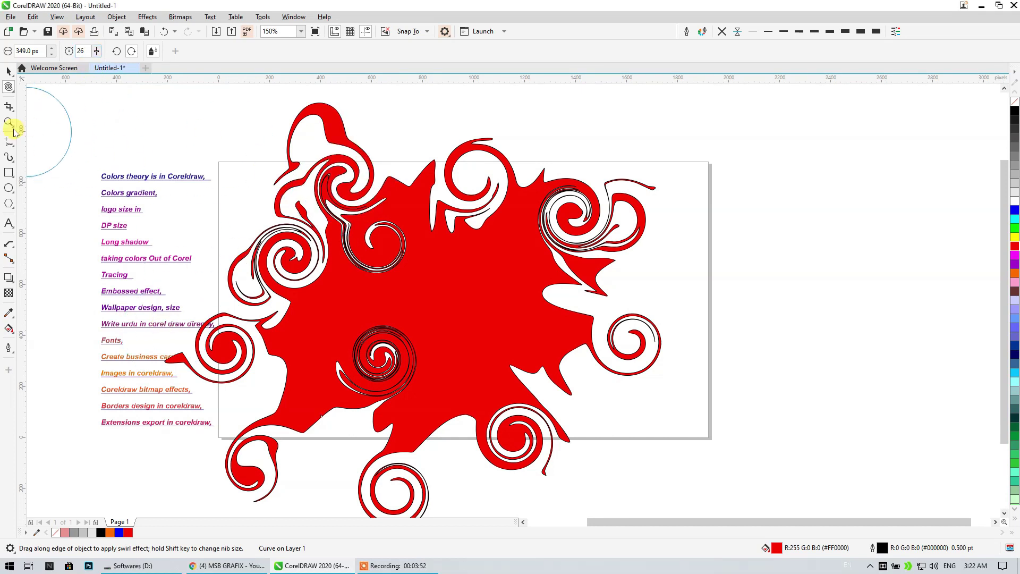
{"action": "left_click", "coordinate": [7, 71]}
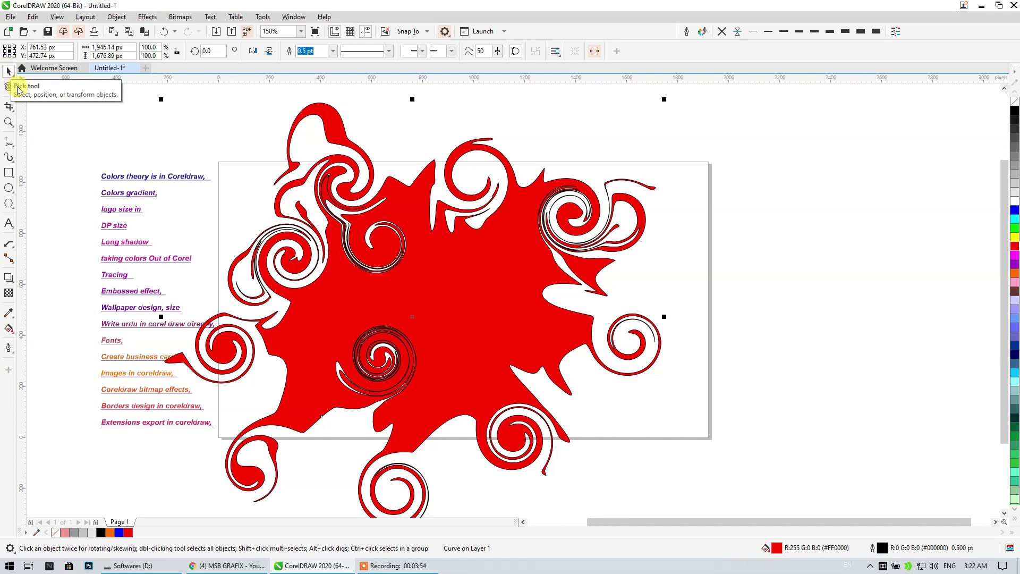
Attract the upper, upper-right and right curls of the shape inward, using a 349 px nib at rate 6
{"action": "left_click", "coordinate": [12, 90]}
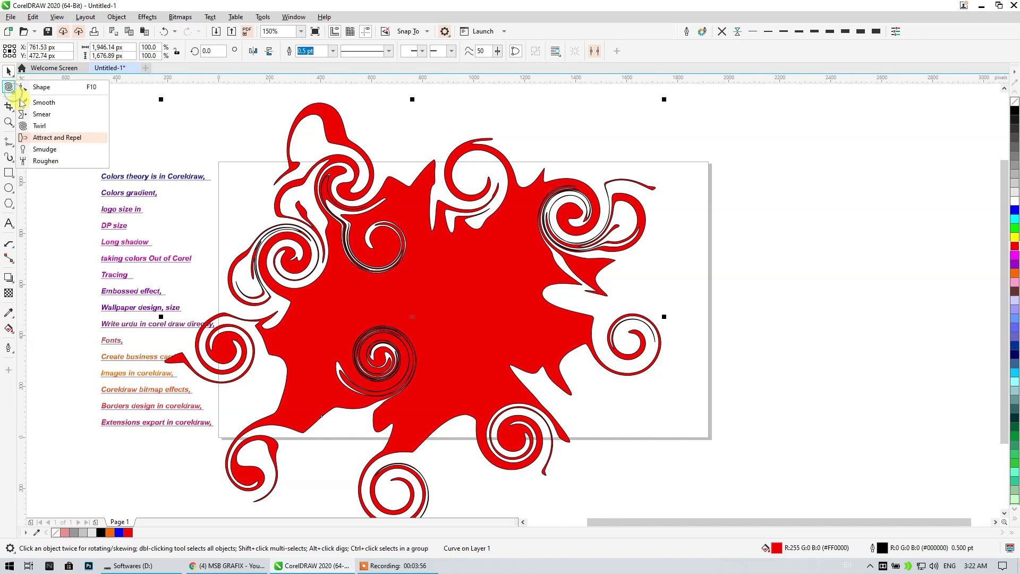
{"action": "left_click", "coordinate": [41, 141]}
{"action": "mouse_move", "coordinate": [462, 218]}
{"action": "left_mouse_down"}
{"action": "mouse_move", "coordinate": [490, 243]}
{"action": "mouse_move", "coordinate": [557, 176]}
{"action": "mouse_move", "coordinate": [615, 155]}
{"action": "left_mouse_up"}
{"action": "mouse_move", "coordinate": [553, 200]}
{"action": "left_mouse_down"}
{"action": "mouse_move", "coordinate": [556, 264]}
{"action": "mouse_move", "coordinate": [628, 335]}
{"action": "left_mouse_up"}
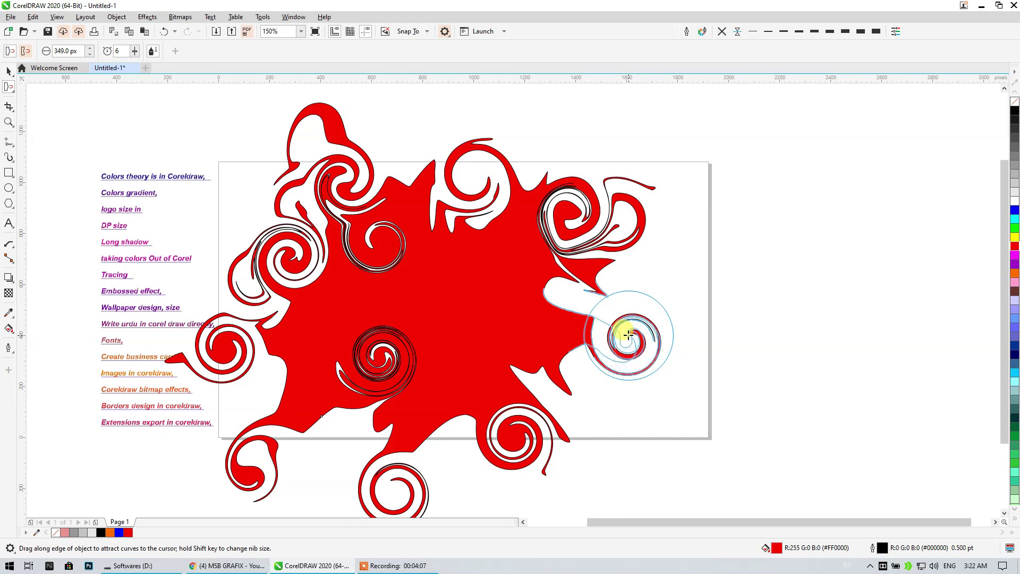
{"action": "left_click_drag", "start_coordinate": [628, 336], "coordinate": [628, 335]}
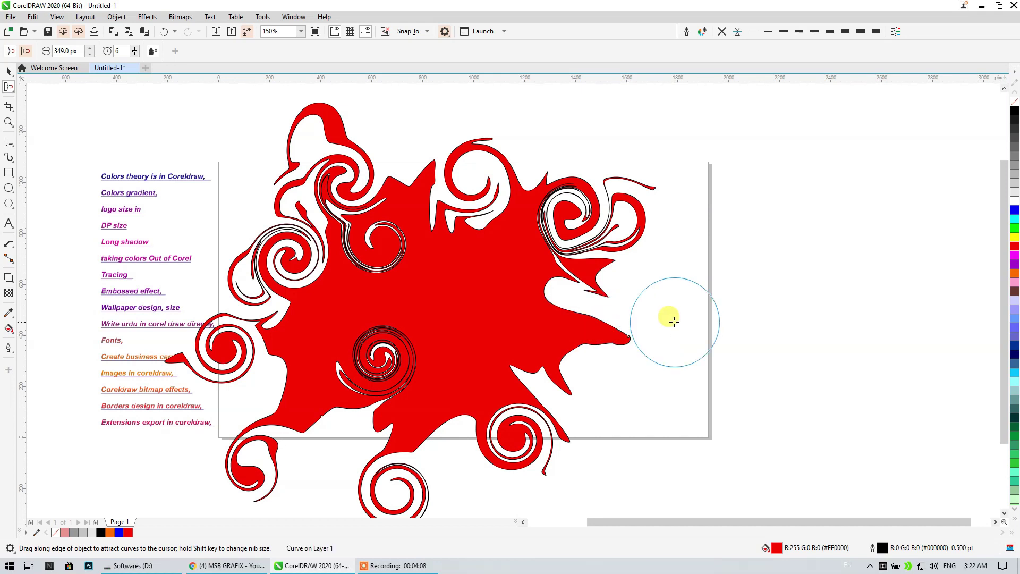
Attract the three curls along the shape's lower side so their outlines collapse toward their centres
{"action": "left_click_drag", "start_coordinate": [521, 423], "coordinate": [533, 428]}
{"action": "left_click_drag", "start_coordinate": [398, 486], "coordinate": [399, 489]}
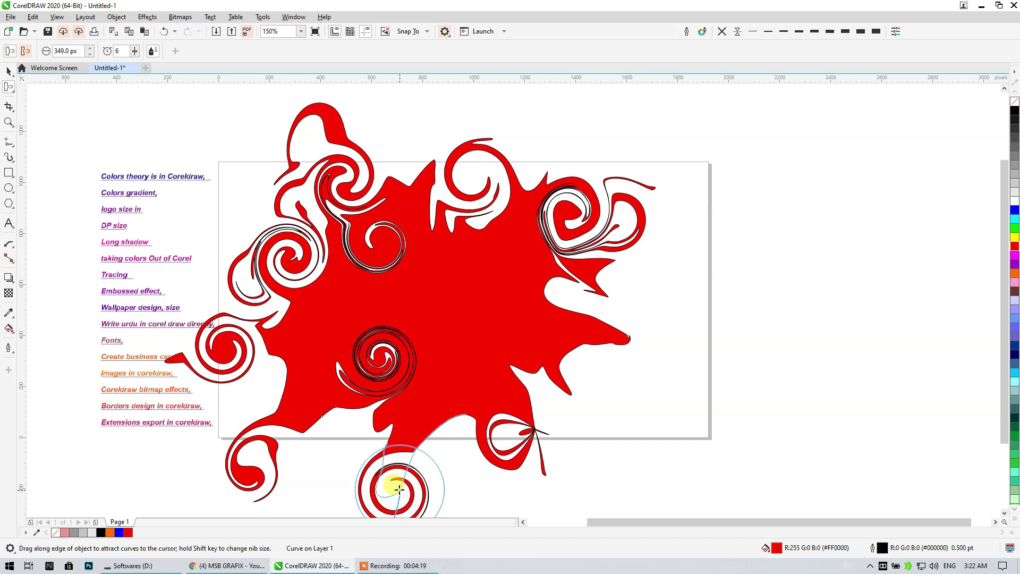
{"action": "left_click_drag", "start_coordinate": [399, 489], "coordinate": [399, 489]}
{"action": "scroll", "coordinate": [429, 393], "scroll_direction": "down", "scroll_amount": 2}
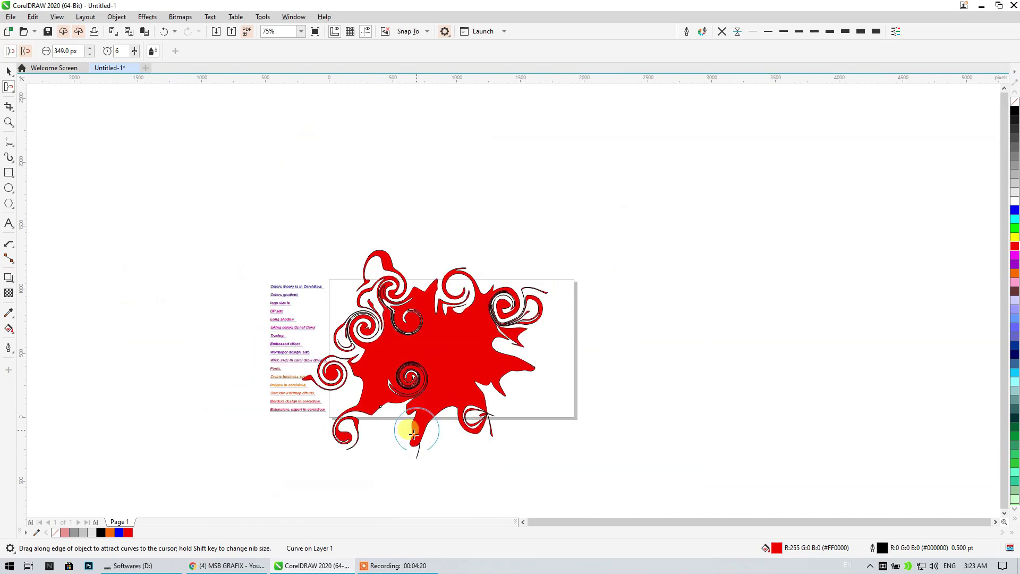
{"action": "scroll", "coordinate": [414, 435], "scroll_direction": "up", "scroll_amount": 6}
{"action": "left_click_drag", "start_coordinate": [340, 413], "coordinate": [341, 414]}
{"action": "left_click_drag", "start_coordinate": [353, 280], "coordinate": [353, 280]}
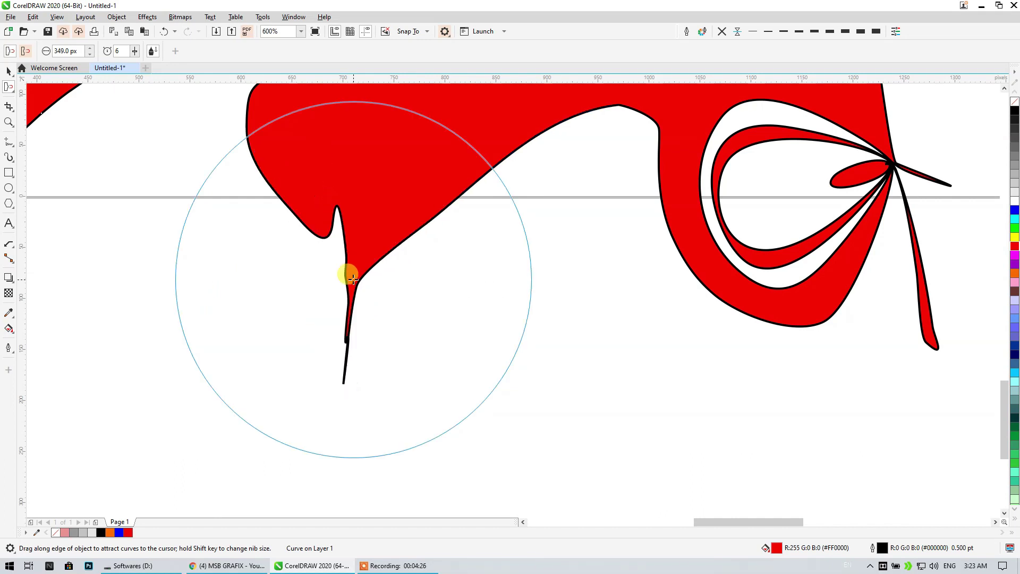
{"action": "scroll", "coordinate": [353, 280], "scroll_direction": "down", "scroll_amount": 6}
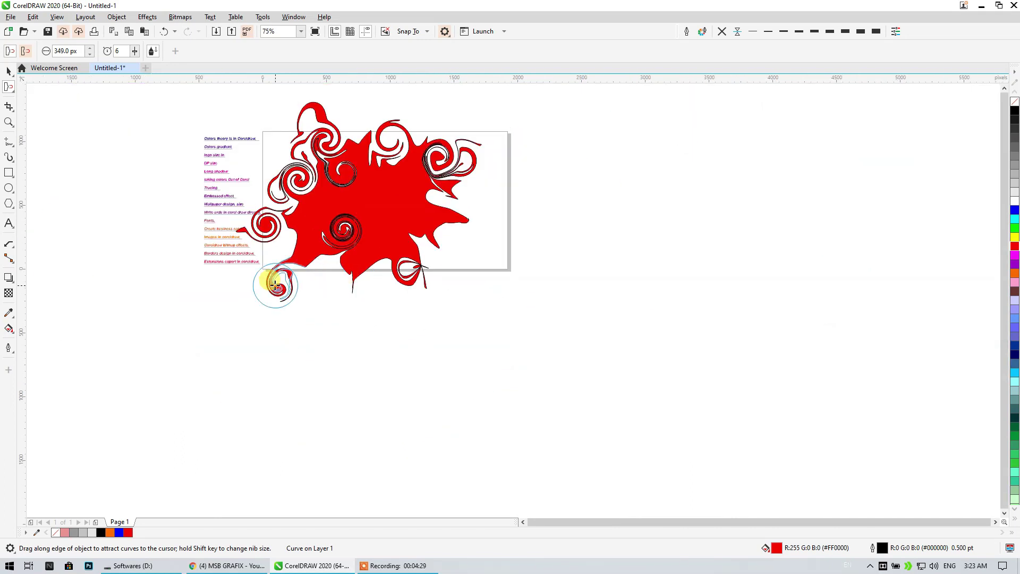
{"action": "left_click_drag", "start_coordinate": [276, 285], "coordinate": [303, 267]}
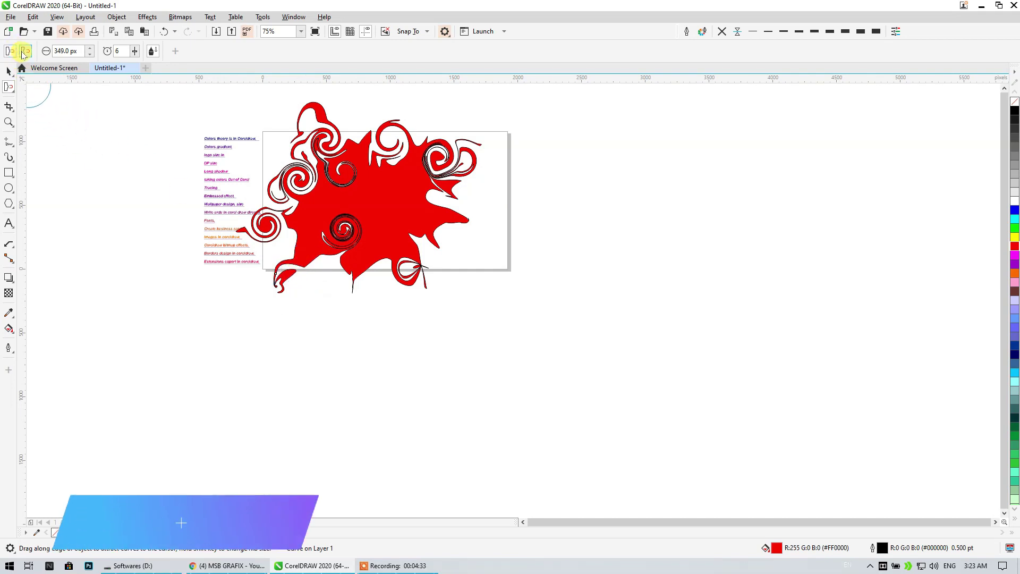
Switch between attract and repel to push apart the shape's lower-left hook and lower-right curl
{"action": "left_click", "coordinate": [24, 52]}
{"action": "scroll", "coordinate": [325, 248], "scroll_direction": "up", "scroll_amount": 3}
{"action": "mouse_move", "coordinate": [257, 291]}
{"action": "left_mouse_down"}
{"action": "mouse_move", "coordinate": [326, 302]}
{"action": "mouse_move", "coordinate": [330, 294]}
{"action": "mouse_move", "coordinate": [392, 314]}
{"action": "mouse_move", "coordinate": [451, 278]}
{"action": "mouse_move", "coordinate": [456, 286]}
{"action": "mouse_move", "coordinate": [451, 278]}
{"action": "left_mouse_up"}
{"action": "left_click", "coordinate": [22, 50]}
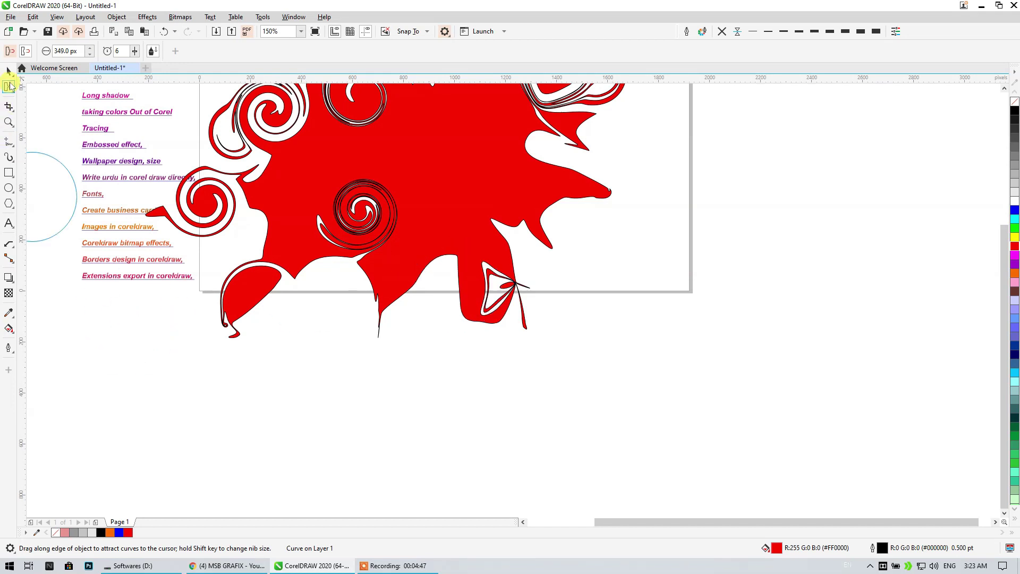
Smudge long rounded fingers into and out of the shape's lower edge, using a 205 px nib
{"action": "left_click", "coordinate": [8, 89]}
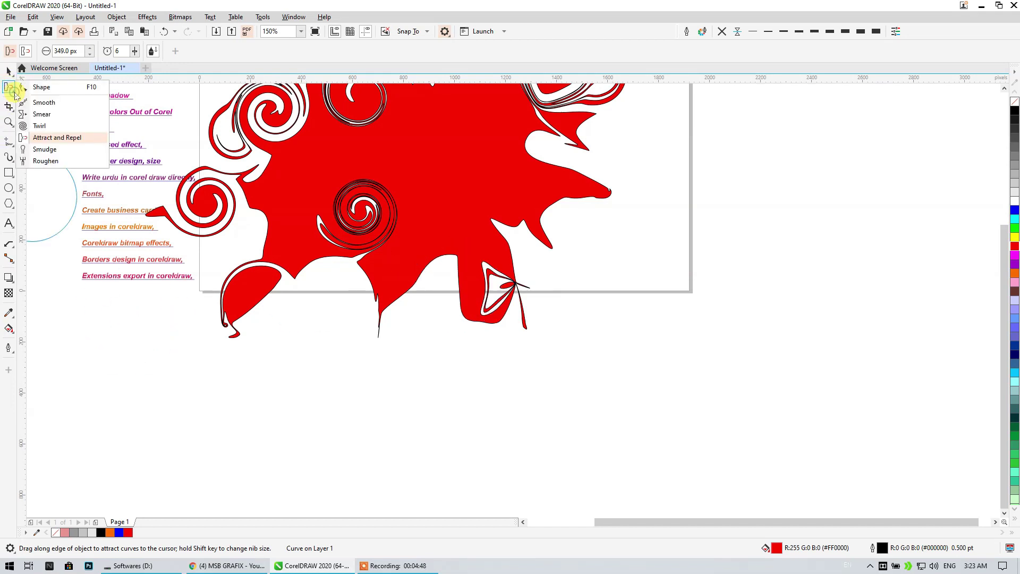
{"action": "left_click", "coordinate": [42, 151]}
{"action": "left_click_drag", "start_coordinate": [321, 231], "coordinate": [319, 227]}
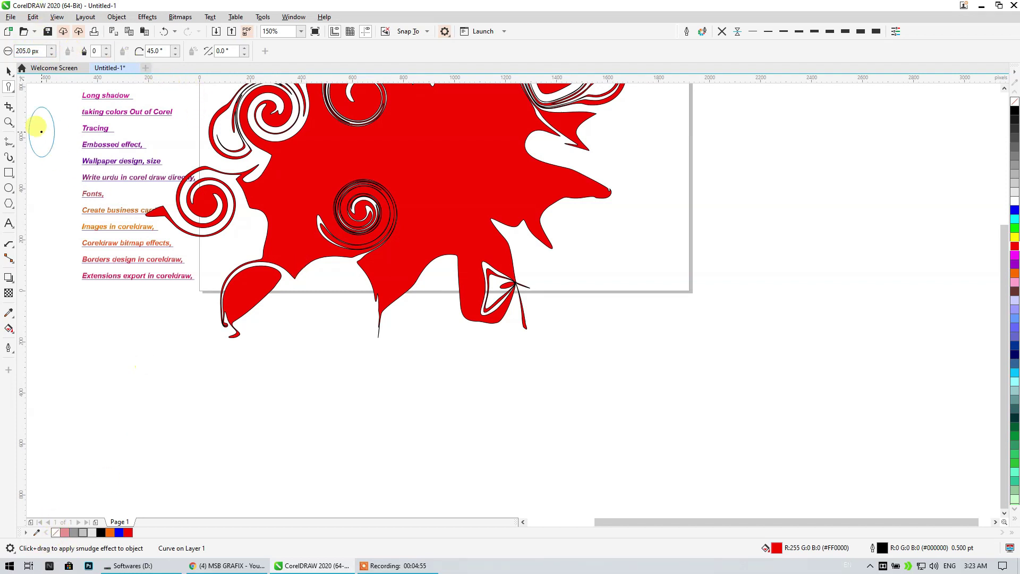
{"action": "mouse_move", "coordinate": [390, 245]}
{"action": "left_mouse_down"}
{"action": "mouse_move", "coordinate": [344, 283]}
{"action": "mouse_move", "coordinate": [231, 312]}
{"action": "left_mouse_up"}
{"action": "left_click_drag", "start_coordinate": [423, 250], "coordinate": [463, 380]}
{"action": "mouse_move", "coordinate": [460, 271]}
{"action": "left_mouse_down"}
{"action": "mouse_move", "coordinate": [376, 319]}
{"action": "mouse_move", "coordinate": [351, 410]}
{"action": "left_mouse_up"}
{"action": "mouse_move", "coordinate": [412, 296]}
{"action": "left_mouse_down"}
{"action": "mouse_move", "coordinate": [450, 255]}
{"action": "mouse_move", "coordinate": [496, 315]}
{"action": "mouse_move", "coordinate": [537, 285]}
{"action": "mouse_move", "coordinate": [494, 198]}
{"action": "mouse_move", "coordinate": [576, 229]}
{"action": "left_mouse_up"}
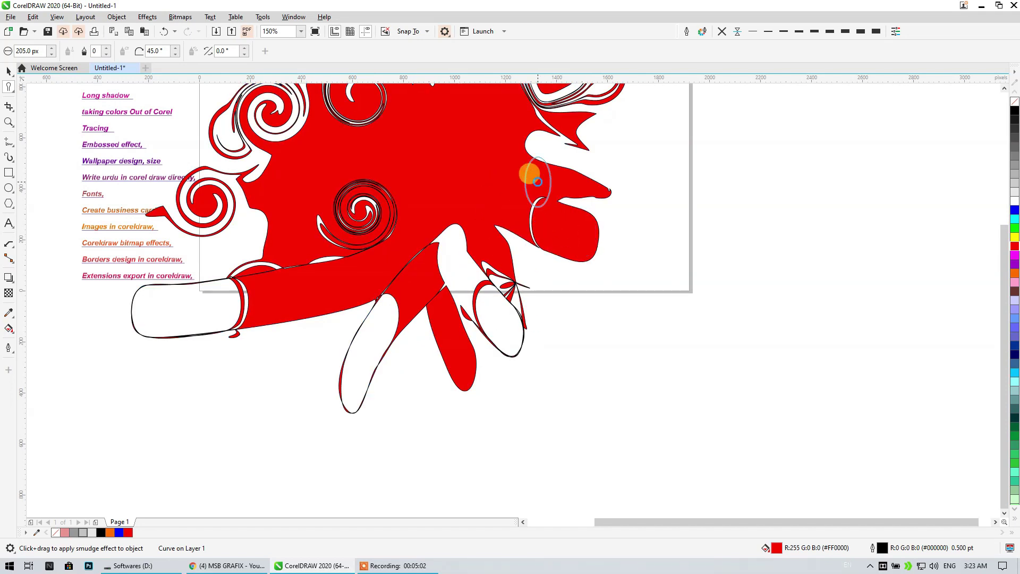
Smudge broad bands in and out of the shape's right side and one stroke up from its lower edge
{"action": "left_click_drag", "start_coordinate": [531, 178], "coordinate": [656, 180]}
{"action": "mouse_move", "coordinate": [502, 202]}
{"action": "left_mouse_down"}
{"action": "mouse_move", "coordinate": [531, 262]}
{"action": "mouse_move", "coordinate": [478, 205]}
{"action": "mouse_move", "coordinate": [585, 260]}
{"action": "left_mouse_up"}
{"action": "left_click_drag", "start_coordinate": [659, 219], "coordinate": [420, 184]}
{"action": "mouse_move", "coordinate": [611, 173]}
{"action": "left_mouse_down"}
{"action": "mouse_move", "coordinate": [558, 155]}
{"action": "mouse_move", "coordinate": [460, 186]}
{"action": "mouse_move", "coordinate": [425, 151]}
{"action": "left_mouse_up"}
{"action": "left_click_drag", "start_coordinate": [451, 327], "coordinate": [441, 191]}
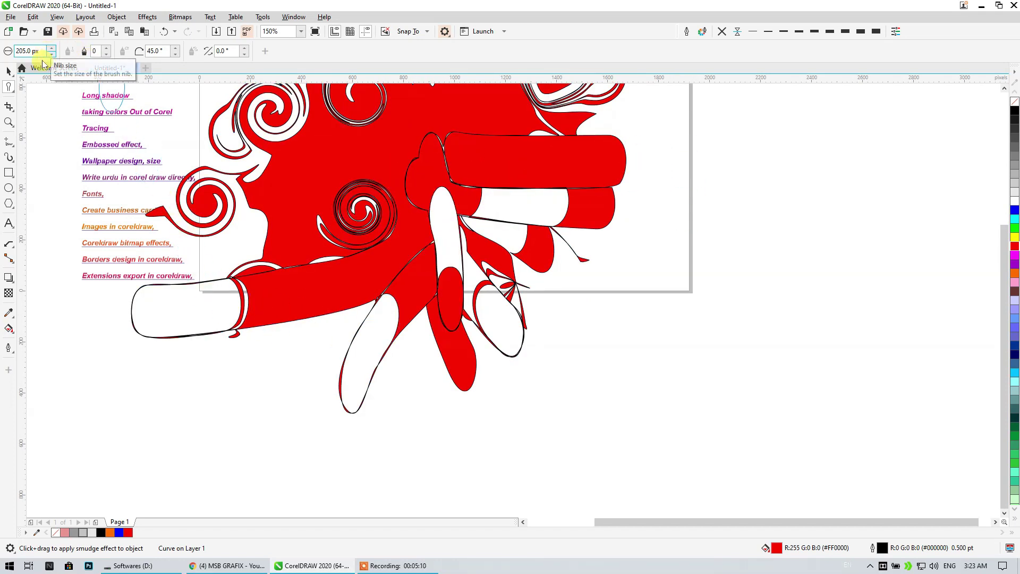
Roughen the edges of the smudged fingers on the shape's right side, with the Roughen nib set to 200 px
{"action": "left_click", "coordinate": [15, 94]}
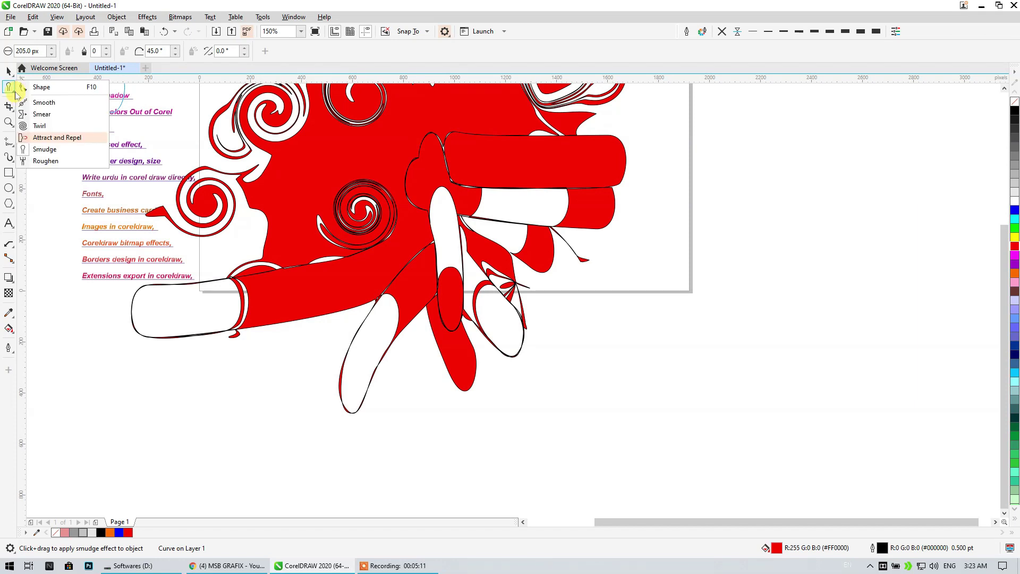
{"action": "left_click", "coordinate": [46, 161]}
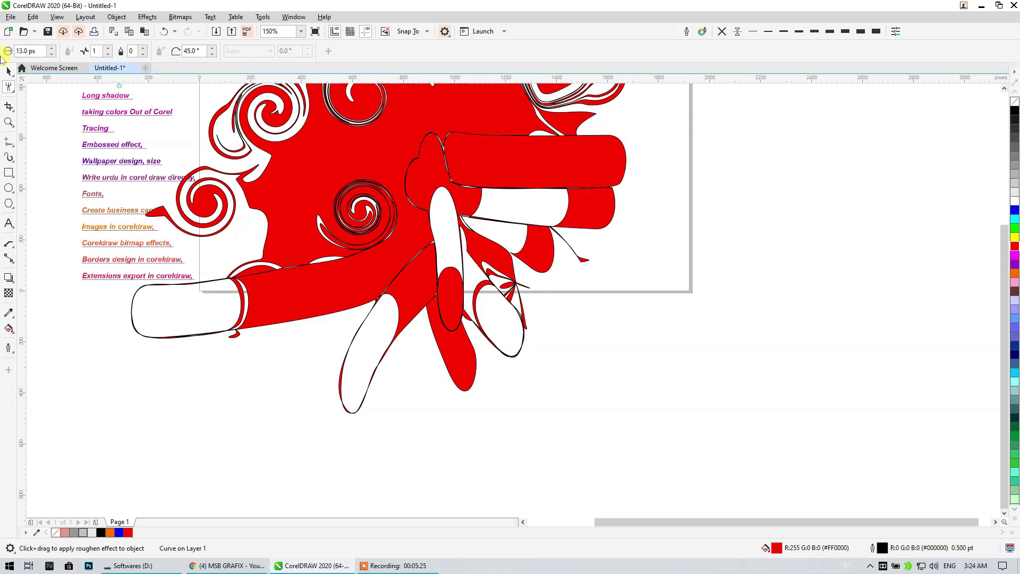
{"action": "key", "text": "Num_Lock"}
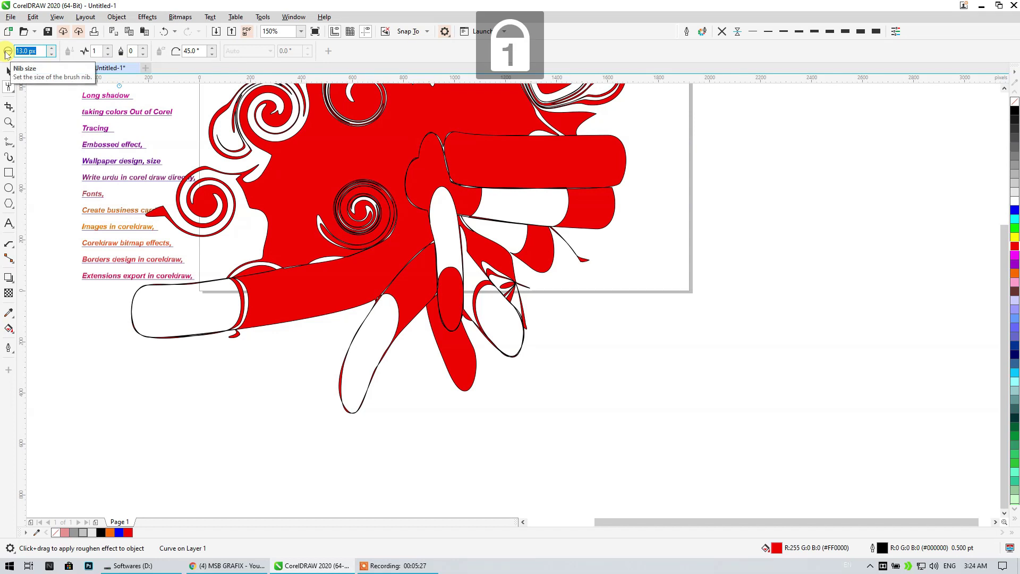
{"action": "type", "text": "00"}
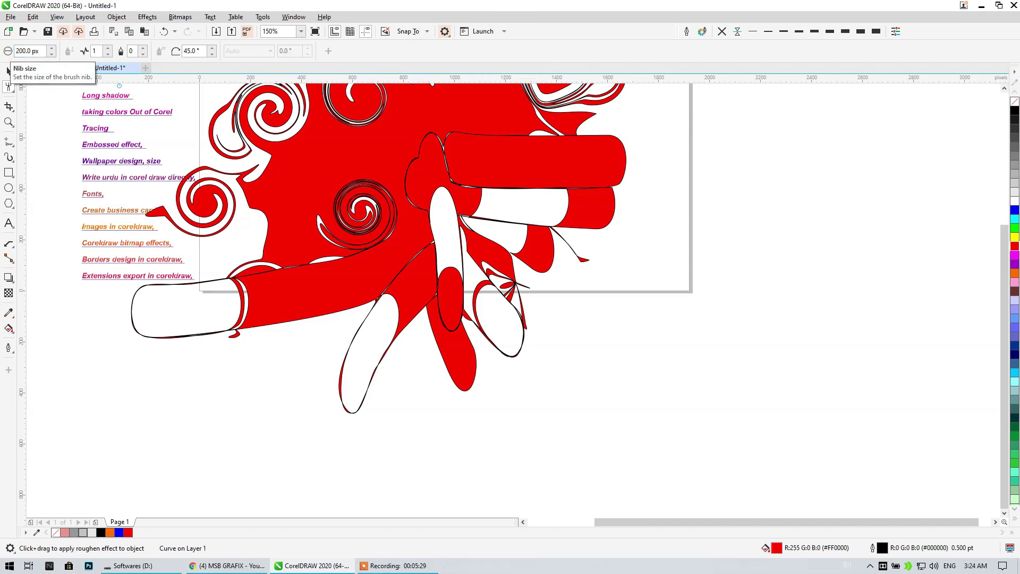
{"action": "mouse_move", "coordinate": [376, 155]}
{"action": "left_mouse_down"}
{"action": "mouse_move", "coordinate": [451, 165]}
{"action": "mouse_move", "coordinate": [503, 201]}
{"action": "mouse_move", "coordinate": [556, 245]}
{"action": "mouse_move", "coordinate": [592, 321]}
{"action": "mouse_move", "coordinate": [551, 298]}
{"action": "mouse_move", "coordinate": [487, 424]}
{"action": "left_mouse_up"}
Try to roughen the shape's upper-right curl and undo that stroke
{"action": "left_click_drag", "start_coordinate": [549, 197], "coordinate": [565, 191]}
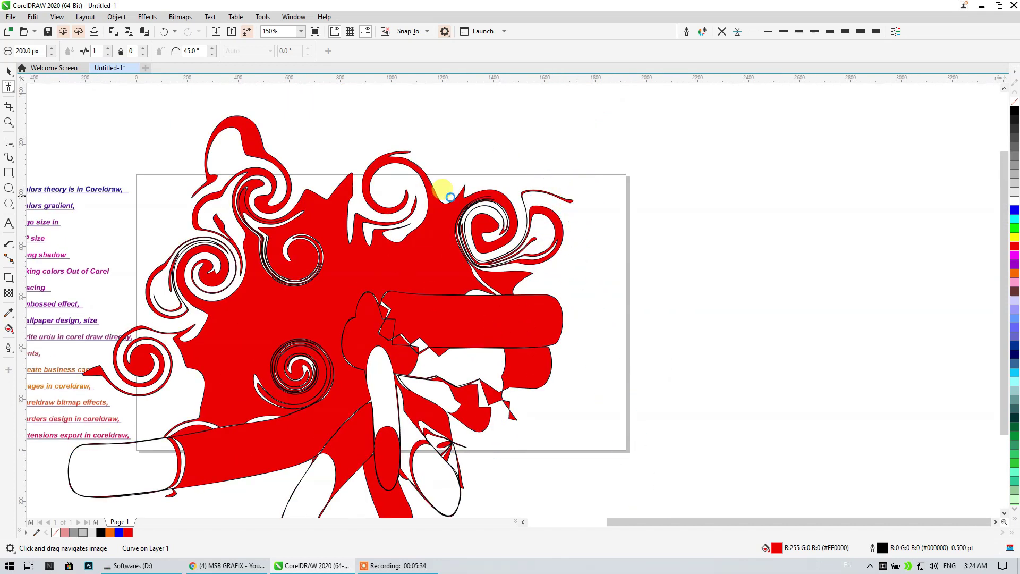
{"action": "scroll", "coordinate": [455, 122], "scroll_direction": "down", "scroll_amount": 5}
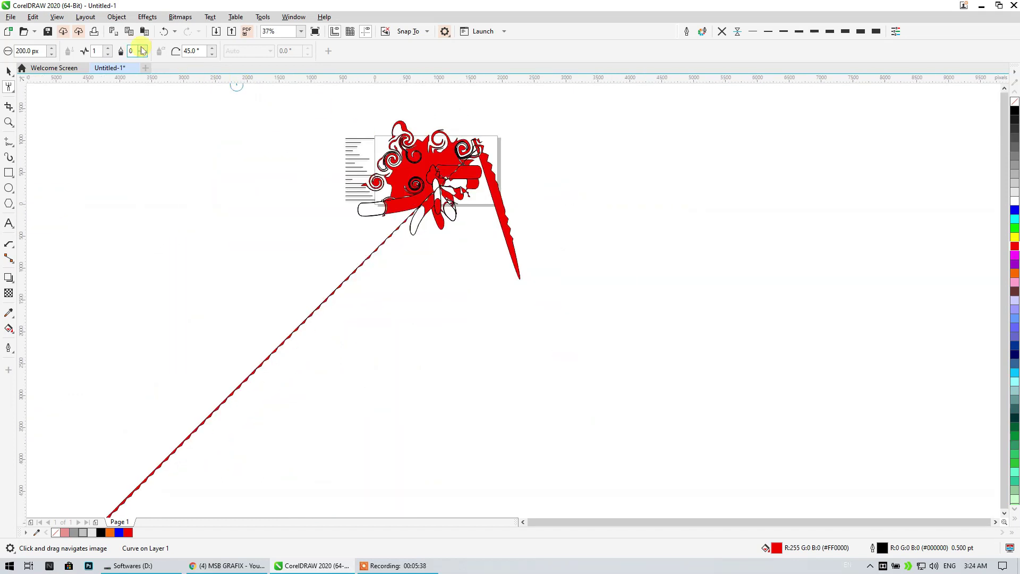
{"action": "left_click", "coordinate": [162, 31]}
Roughen the lower edge of the shape's lower-left arm into zigzags and delete the whole red shape
{"action": "scroll", "coordinate": [446, 155], "scroll_direction": "up", "scroll_amount": 5}
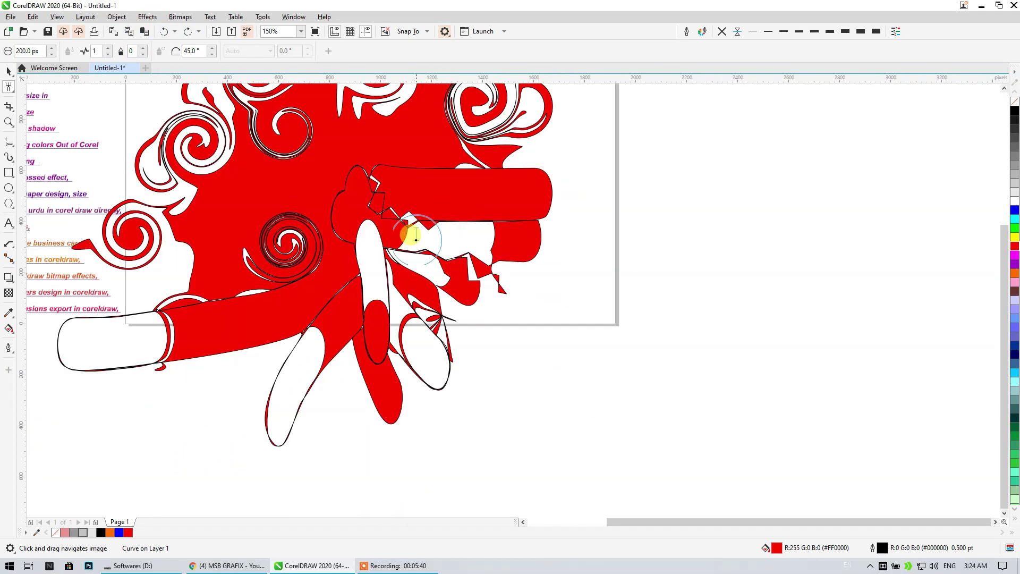
{"action": "left_click_drag", "start_coordinate": [250, 342], "coordinate": [155, 372]}
{"action": "left_click", "coordinate": [7, 71]}
{"action": "left_click", "coordinate": [244, 191]}
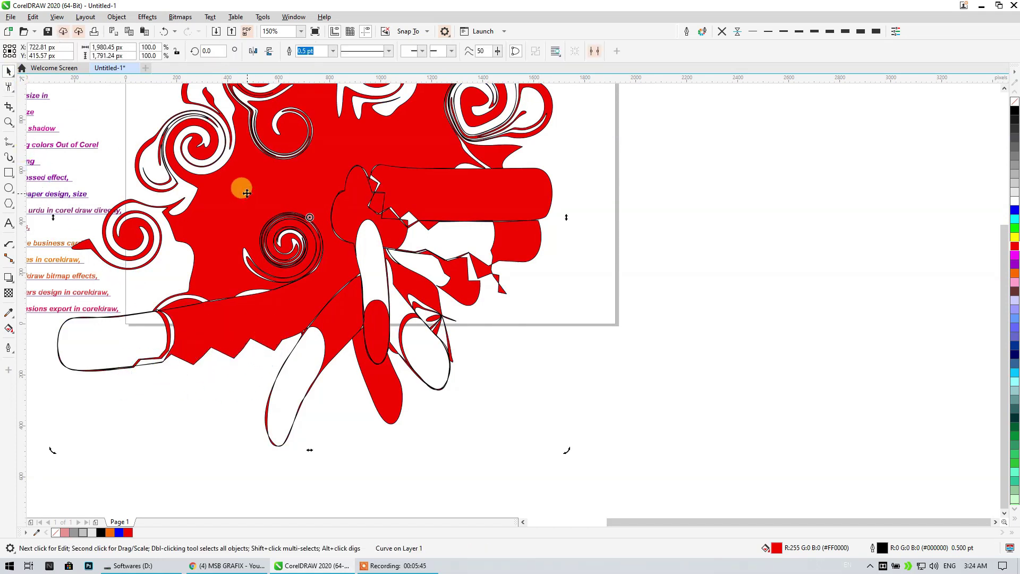
{"action": "key", "text": "Delete"}
Draw a rectangle about 1,277 by 500 px on the page and roughen its outline into zigzags with the 200 px nib
{"action": "left_click", "coordinate": [8, 173]}
{"action": "left_click_drag", "start_coordinate": [254, 115], "coordinate": [580, 243]}
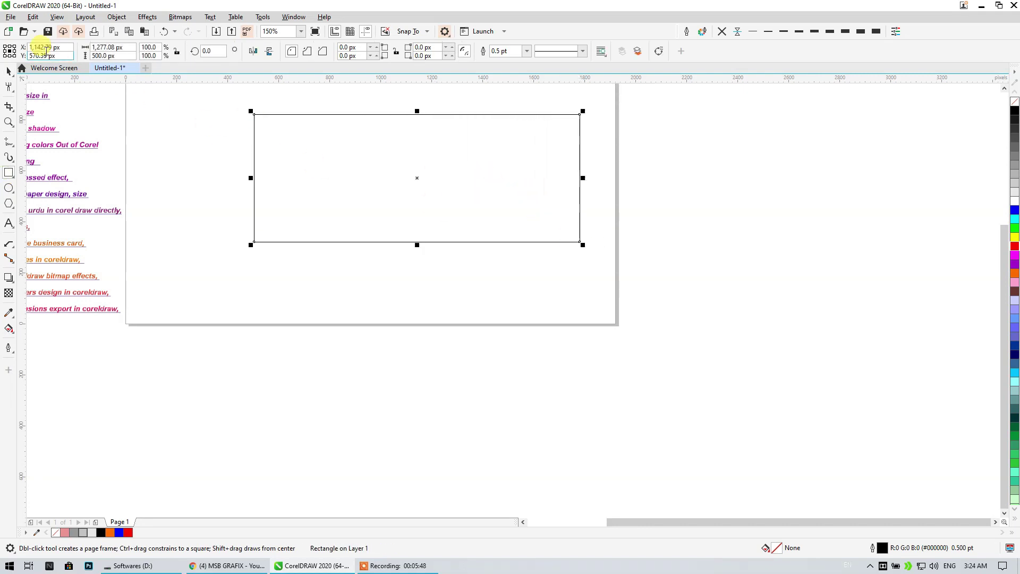
{"action": "left_click", "coordinate": [11, 69]}
{"action": "left_click", "coordinate": [8, 87]}
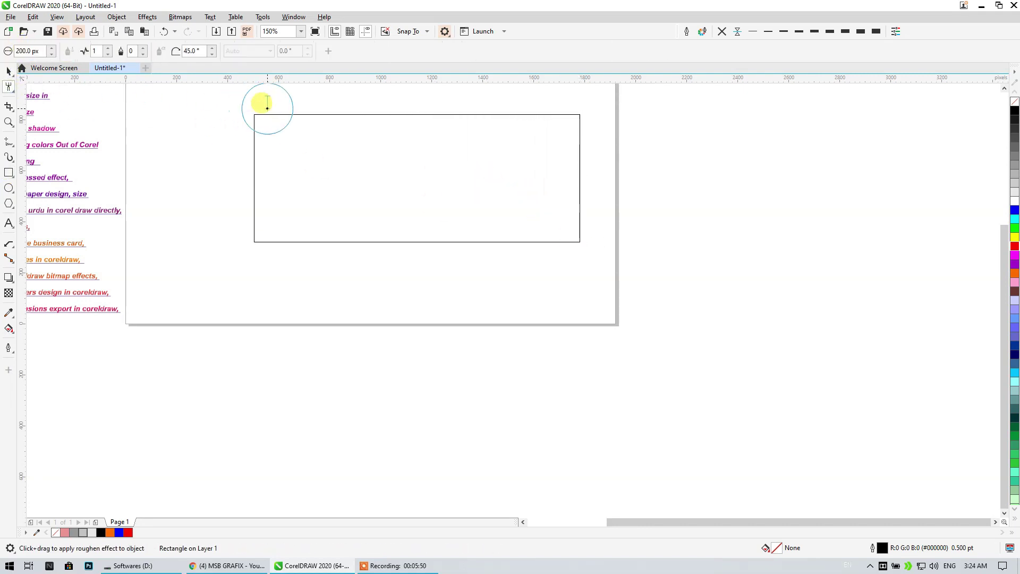
{"action": "mouse_move", "coordinate": [244, 114]}
{"action": "left_mouse_down"}
{"action": "mouse_move", "coordinate": [569, 118]}
{"action": "mouse_move", "coordinate": [606, 142]}
{"action": "mouse_move", "coordinate": [584, 118]}
{"action": "mouse_move", "coordinate": [579, 236]}
{"action": "mouse_move", "coordinate": [241, 230]}
{"action": "mouse_move", "coordinate": [246, 121]}
{"action": "mouse_move", "coordinate": [255, 234]}
{"action": "left_mouse_up"}
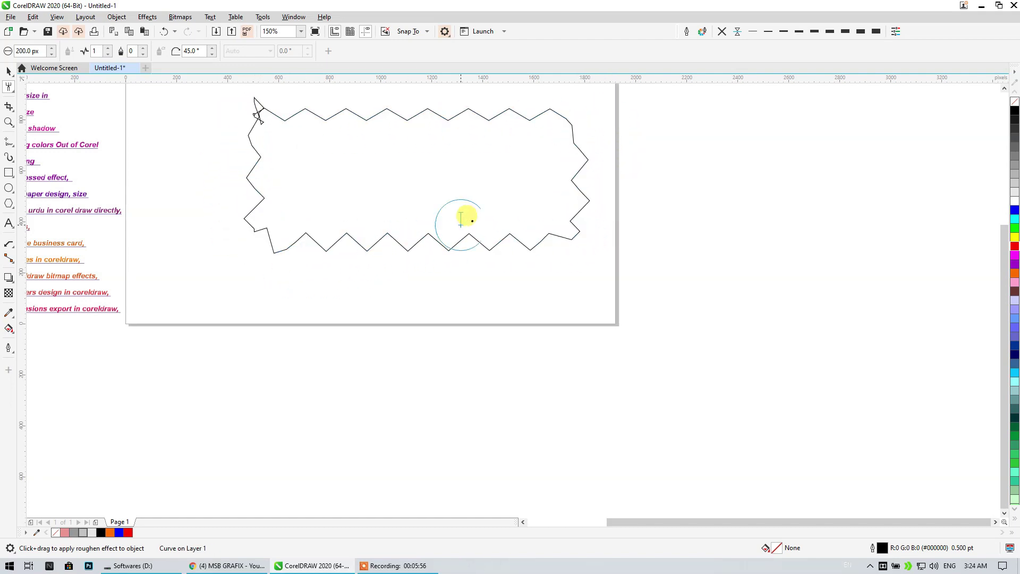
{"action": "mouse_move", "coordinate": [285, 130]}
{"action": "left_mouse_down"}
{"action": "mouse_move", "coordinate": [240, 127]}
{"action": "mouse_move", "coordinate": [251, 194]}
{"action": "left_mouse_up"}
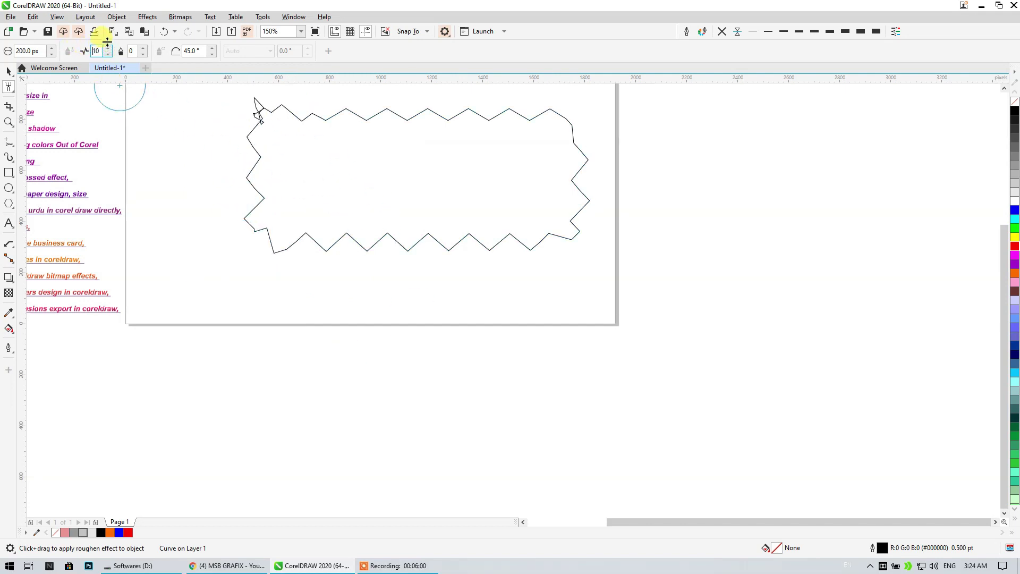
Roughen the zigzag outline further with a spike frequency of 10, and again with frequency 5 and dryness 4
{"action": "mouse_move", "coordinate": [255, 97]}
{"action": "left_mouse_down"}
{"action": "mouse_move", "coordinate": [242, 142]}
{"action": "mouse_move", "coordinate": [244, 238]}
{"action": "mouse_move", "coordinate": [292, 247]}
{"action": "mouse_move", "coordinate": [528, 237]}
{"action": "mouse_move", "coordinate": [551, 132]}
{"action": "mouse_move", "coordinate": [287, 109]}
{"action": "left_mouse_up"}
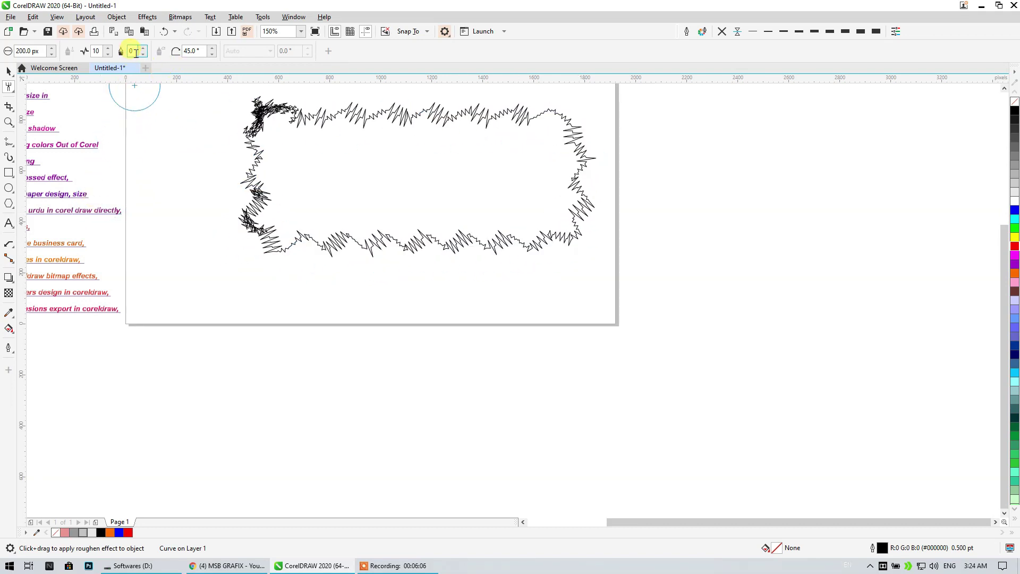
{"action": "left_click_drag", "start_coordinate": [312, 84], "coordinate": [526, 113]}
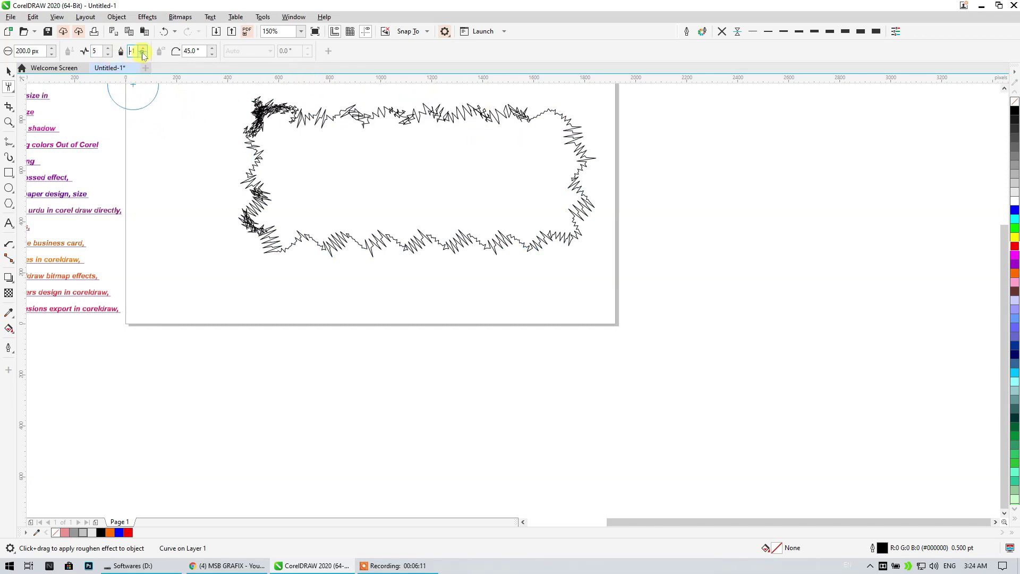
{"action": "mouse_move", "coordinate": [290, 248]}
{"action": "left_mouse_down"}
{"action": "mouse_move", "coordinate": [517, 234]}
{"action": "mouse_move", "coordinate": [571, 139]}
{"action": "mouse_move", "coordinate": [378, 110]}
{"action": "left_mouse_up"}
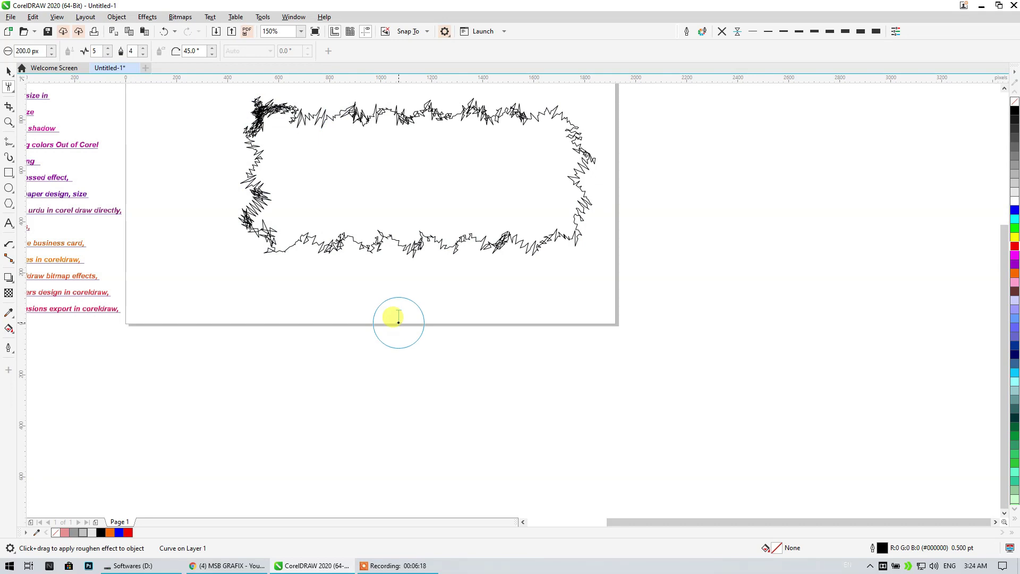
Draw a rectangle about 1,440 by 619 px below the first shape, roughen its outline at spike frequency 5 and its upper edge again at 3
{"action": "left_click", "coordinate": [8, 174]}
{"action": "mouse_move", "coordinate": [250, 296]}
{"action": "left_mouse_down"}
{"action": "mouse_move", "coordinate": [432, 387]}
{"action": "mouse_move", "coordinate": [617, 455]}
{"action": "left_mouse_up"}
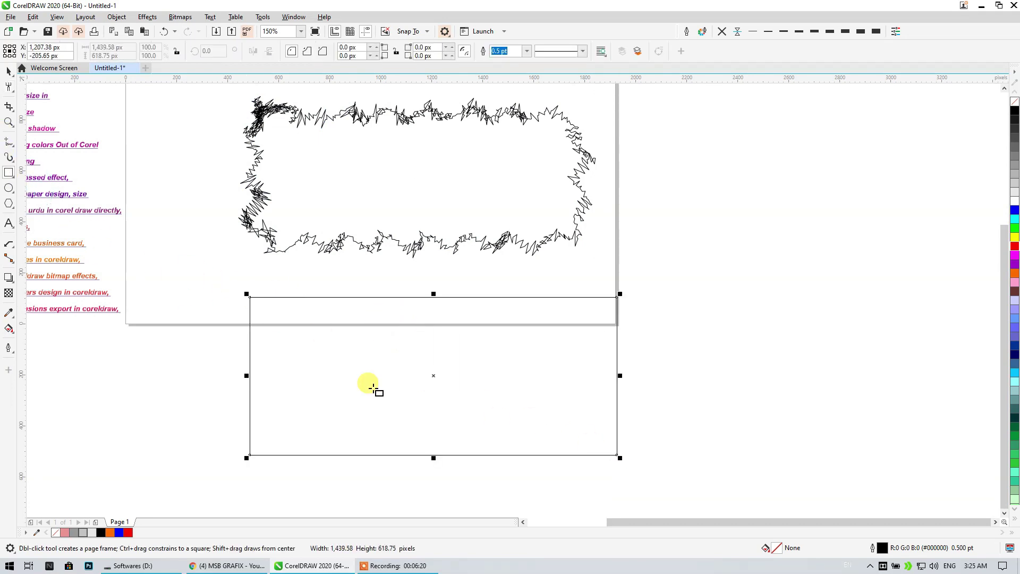
{"action": "left_click", "coordinate": [13, 93]}
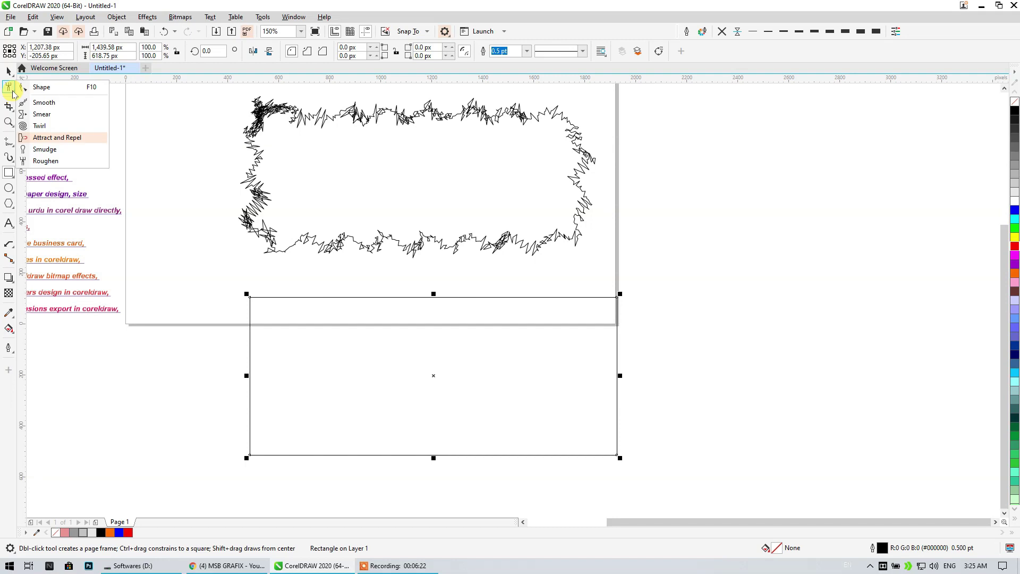
{"action": "left_click", "coordinate": [43, 160]}
{"action": "mouse_move", "coordinate": [290, 283]}
{"action": "left_mouse_down"}
{"action": "mouse_move", "coordinate": [589, 304]}
{"action": "mouse_move", "coordinate": [620, 318]}
{"action": "mouse_move", "coordinate": [631, 422]}
{"action": "mouse_move", "coordinate": [588, 474]}
{"action": "mouse_move", "coordinate": [338, 456]}
{"action": "mouse_move", "coordinate": [227, 424]}
{"action": "mouse_move", "coordinate": [225, 338]}
{"action": "mouse_move", "coordinate": [258, 277]}
{"action": "mouse_move", "coordinate": [266, 457]}
{"action": "left_mouse_up"}
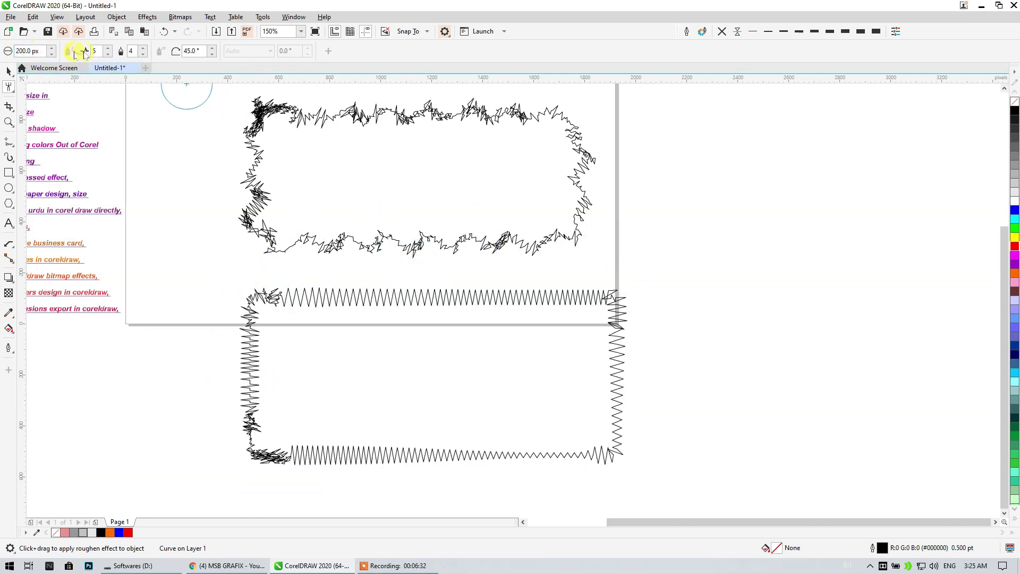
{"action": "left_click_drag", "start_coordinate": [279, 295], "coordinate": [476, 312]}
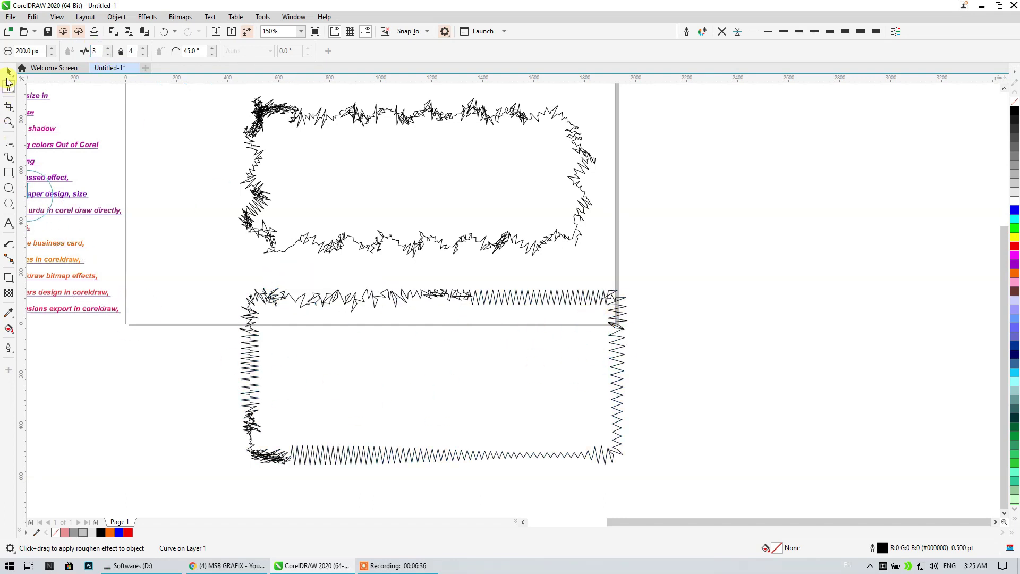
Delete both roughened shapes while keeping the topic list beside the page
{"action": "left_click", "coordinate": [8, 73]}
{"action": "scroll", "coordinate": [417, 211], "scroll_direction": "down", "scroll_amount": 2}
{"action": "key", "text": "ctrl+a"}
{"action": "key", "text": "Delete"}
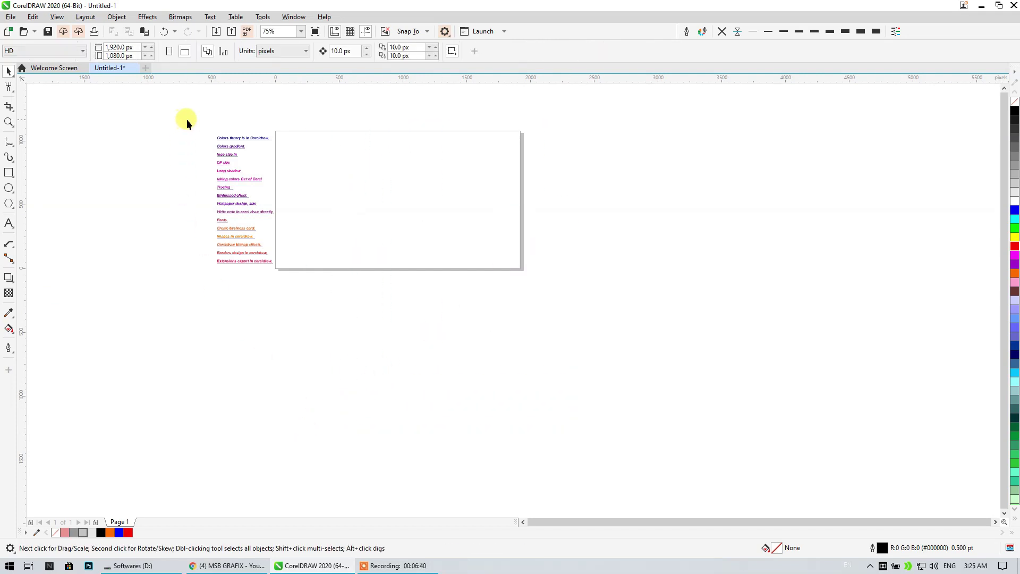
{"action": "scroll", "coordinate": [243, 123], "scroll_direction": "up", "scroll_amount": 4}
{"action": "left_click", "coordinate": [204, 184]}
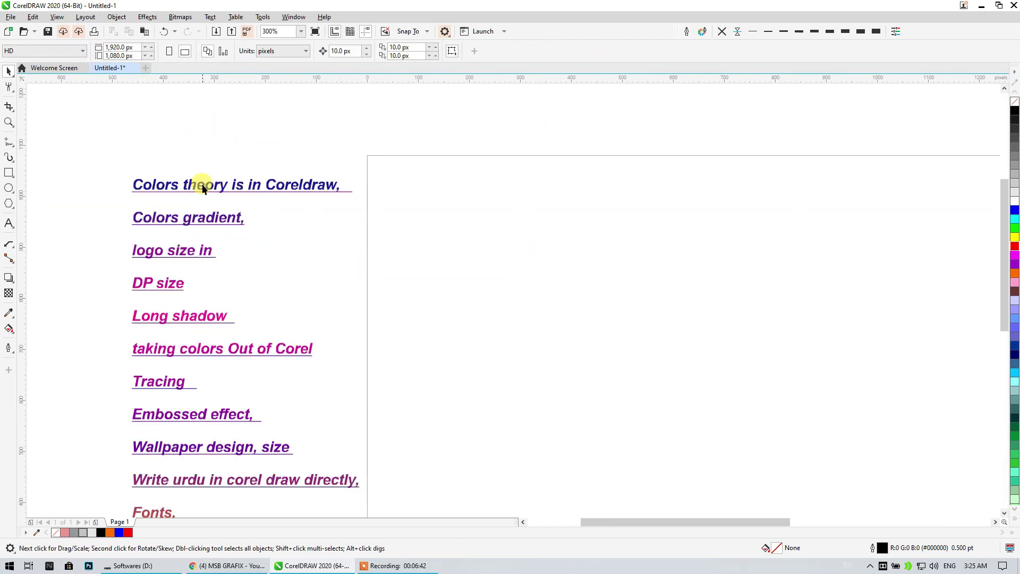
{"action": "left_click", "coordinate": [345, 227]}
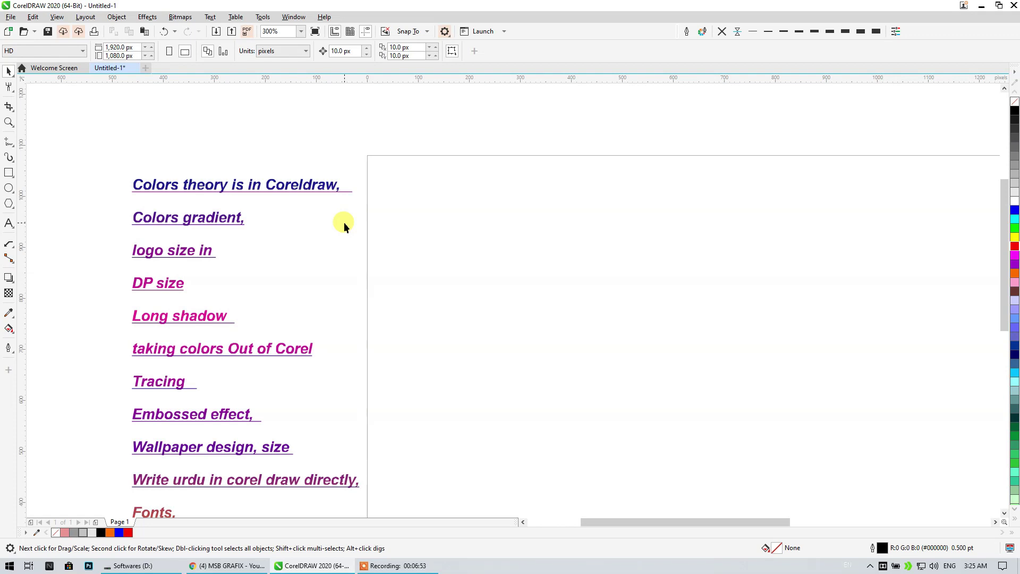
{"action": "scroll", "coordinate": [348, 227], "scroll_direction": "down", "scroll_amount": 2}
{"action": "scroll", "coordinate": [406, 296], "scroll_direction": "right", "scroll_amount": 3}
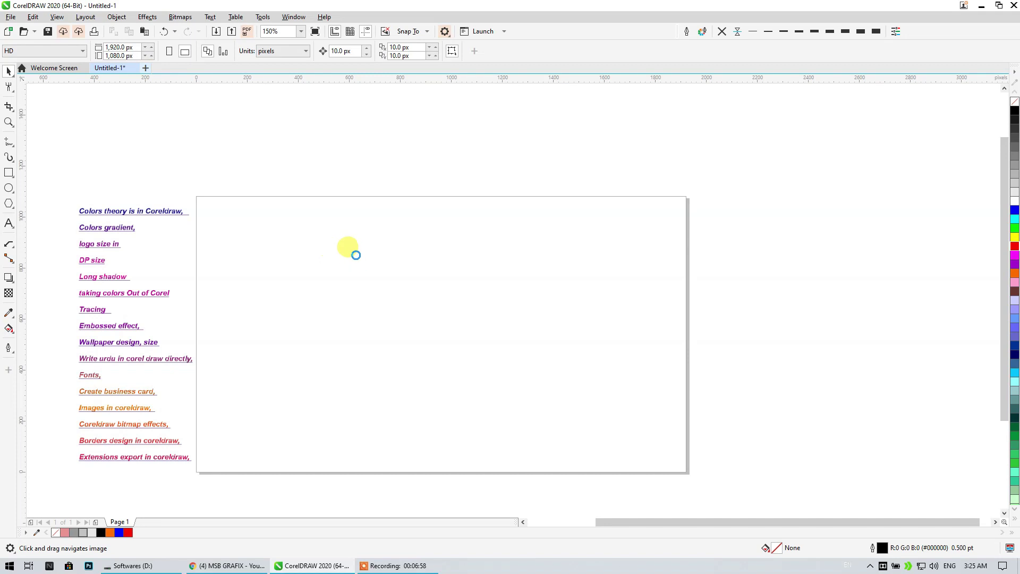
Examine the primary color mode options for a new document, choosing CMYK, and cancel without creating the document
{"action": "key", "text": "ctrl+n"}
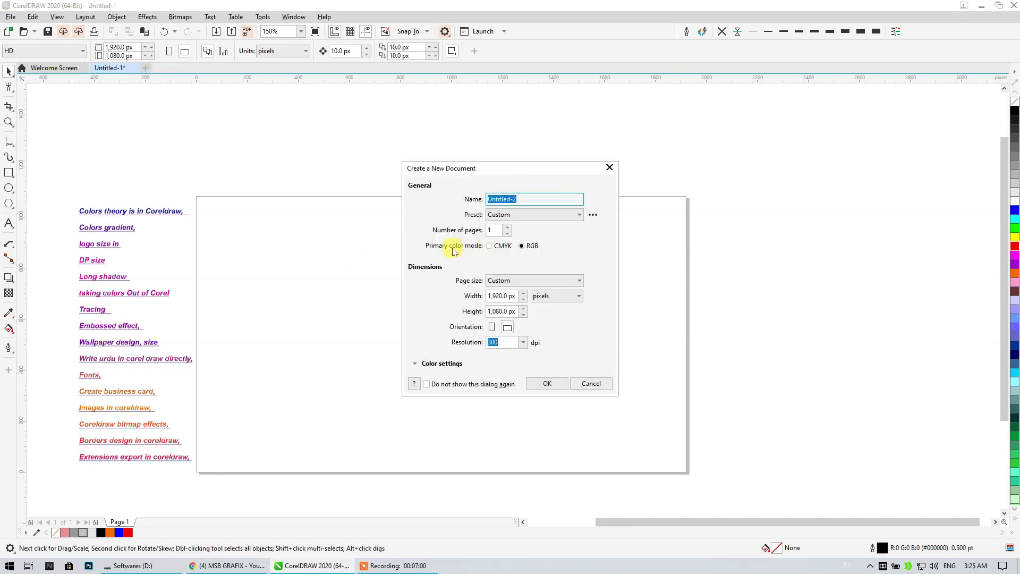
{"action": "left_click", "coordinate": [500, 252]}
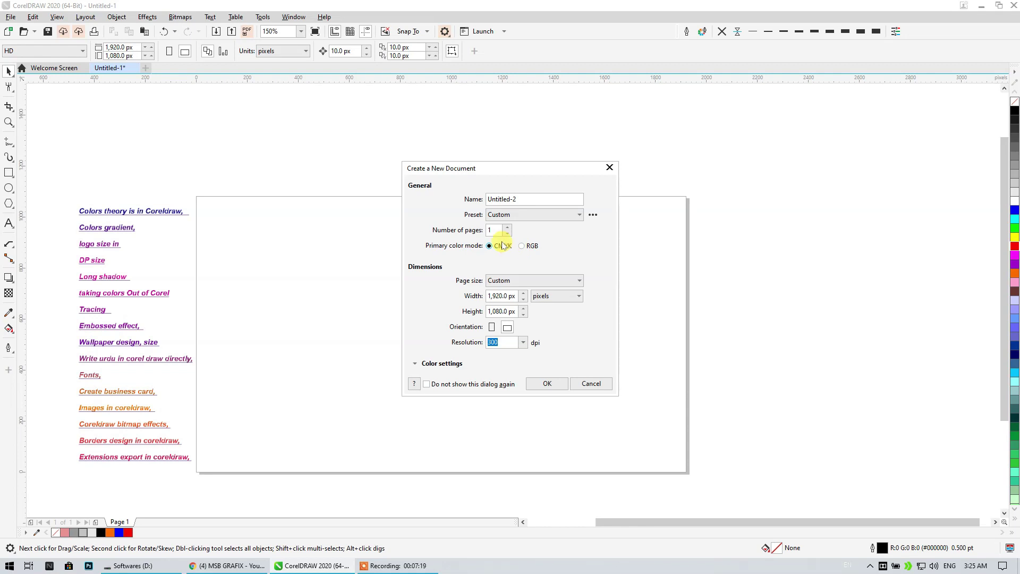
{"action": "left_click", "coordinate": [590, 383]}
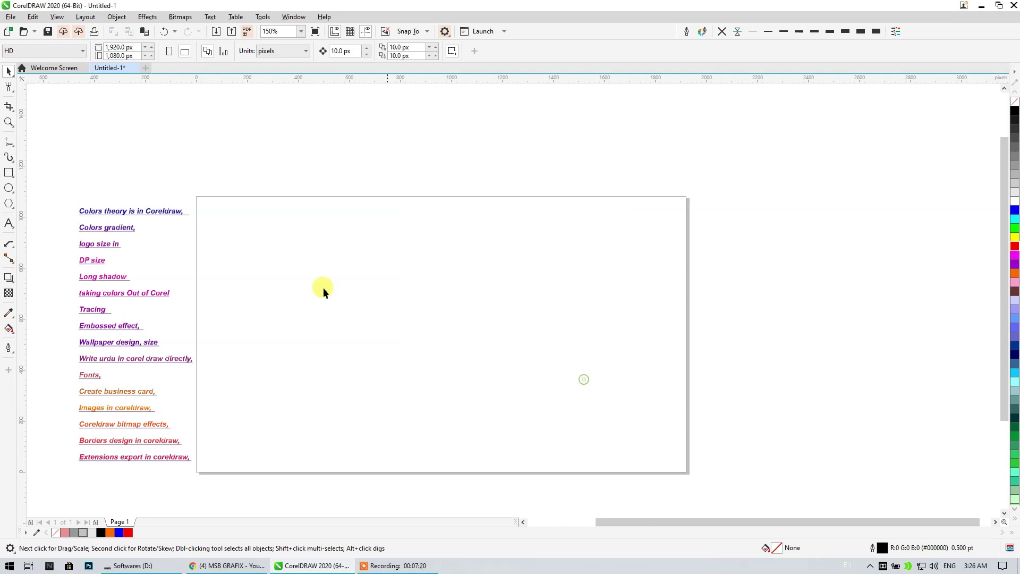
Draw a tall rectangle about 690 by 1,013 px in the left part of the page and place a copy beside it
{"action": "left_click", "coordinate": [9, 172]}
{"action": "left_click_drag", "start_coordinate": [219, 200], "coordinate": [395, 458]}
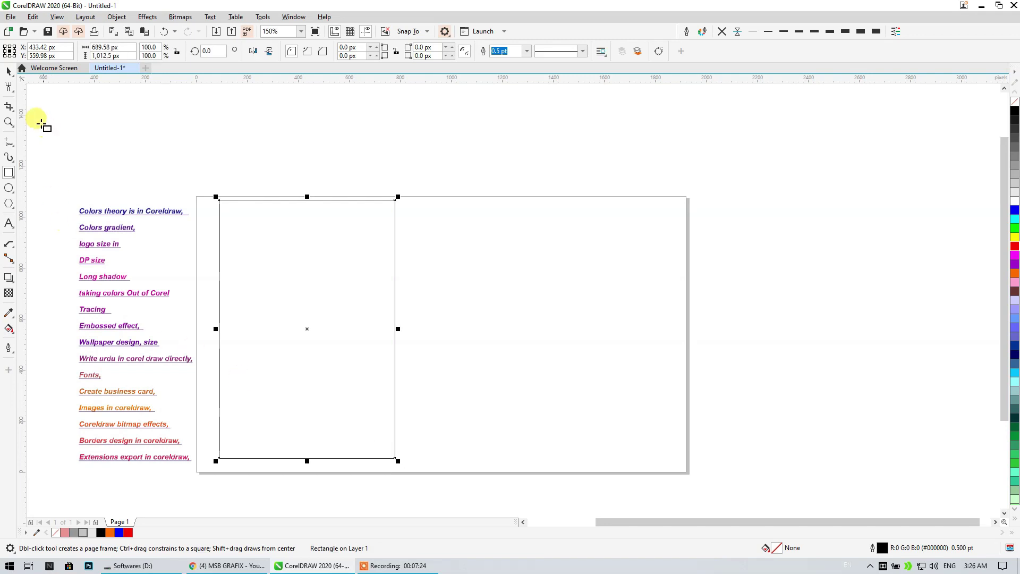
{"action": "left_click", "coordinate": [9, 71]}
{"action": "left_click_drag", "start_coordinate": [298, 250], "coordinate": [482, 255]}
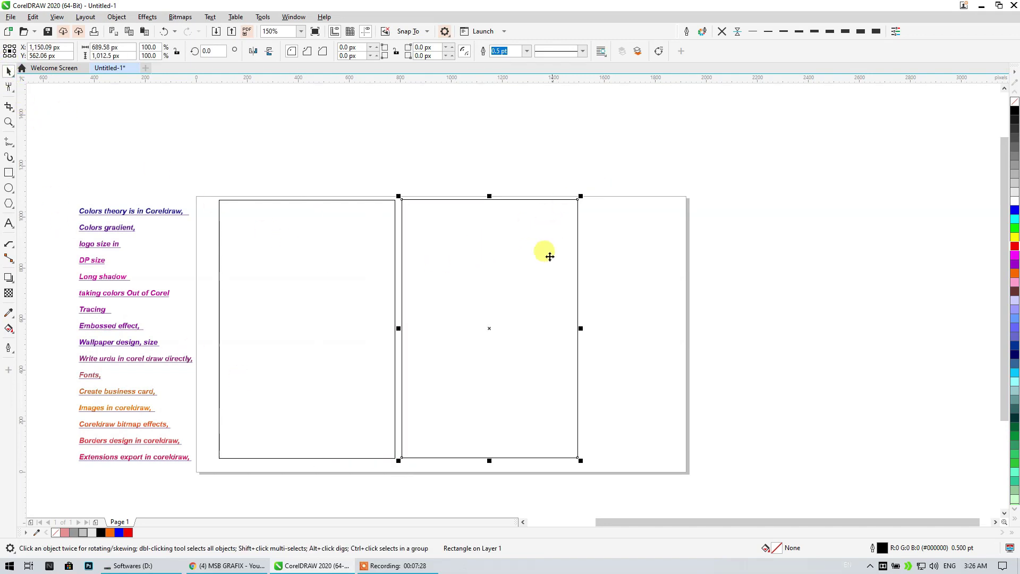
{"action": "left_click", "coordinate": [350, 182]}
{"action": "left_click", "coordinate": [295, 218]}
{"action": "left_click", "coordinate": [247, 176]}
Add the text headings CMYK above the first rectangle and RGB above the second
{"action": "left_click", "coordinate": [8, 224]}
{"action": "left_click", "coordinate": [212, 171]}
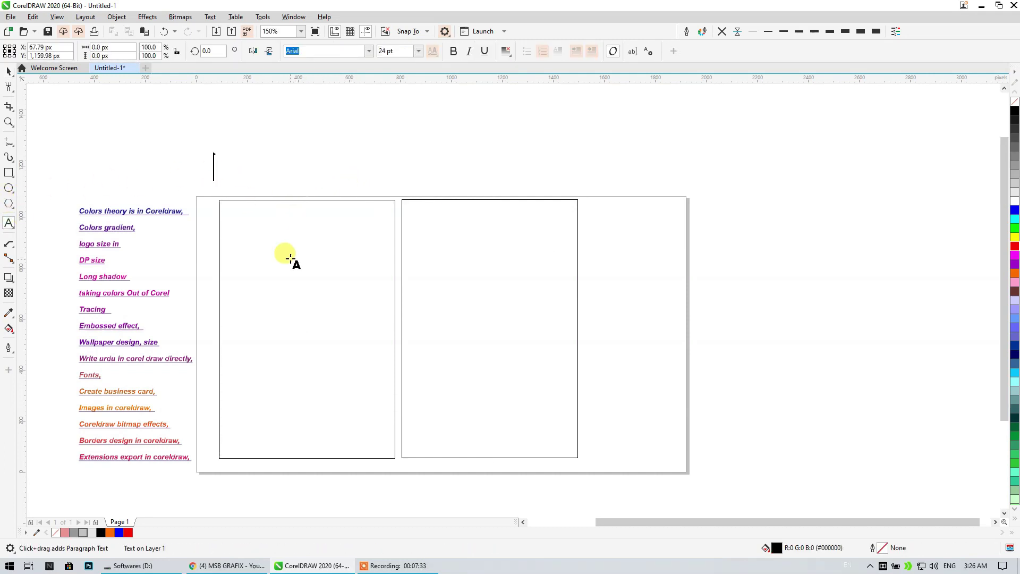
{"action": "type", "text": "CMYL"}
{"action": "key", "text": "BackSpace"}
{"action": "type", "text": "K"}
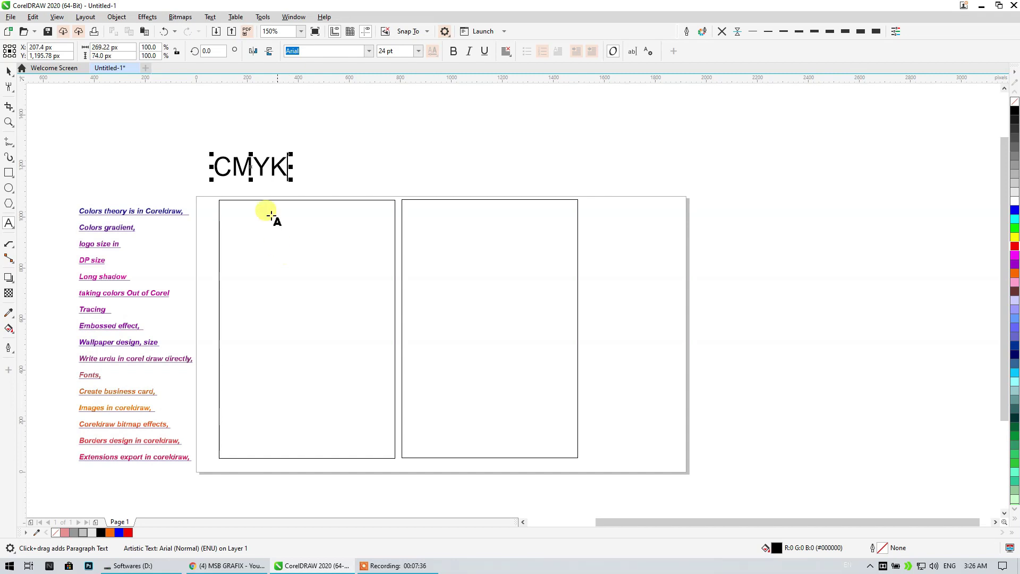
{"action": "left_click", "coordinate": [469, 184]}
{"action": "type", "text": "RGB"}
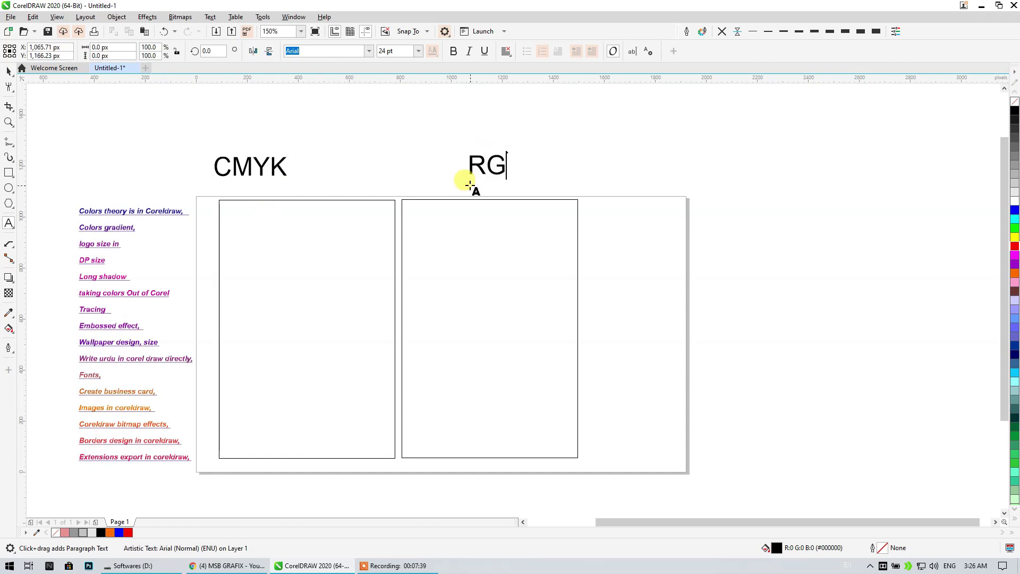
Center the CMYK heading horizontally over the first rectangle and the RGB heading over the second
{"action": "left_click", "coordinate": [9, 70]}
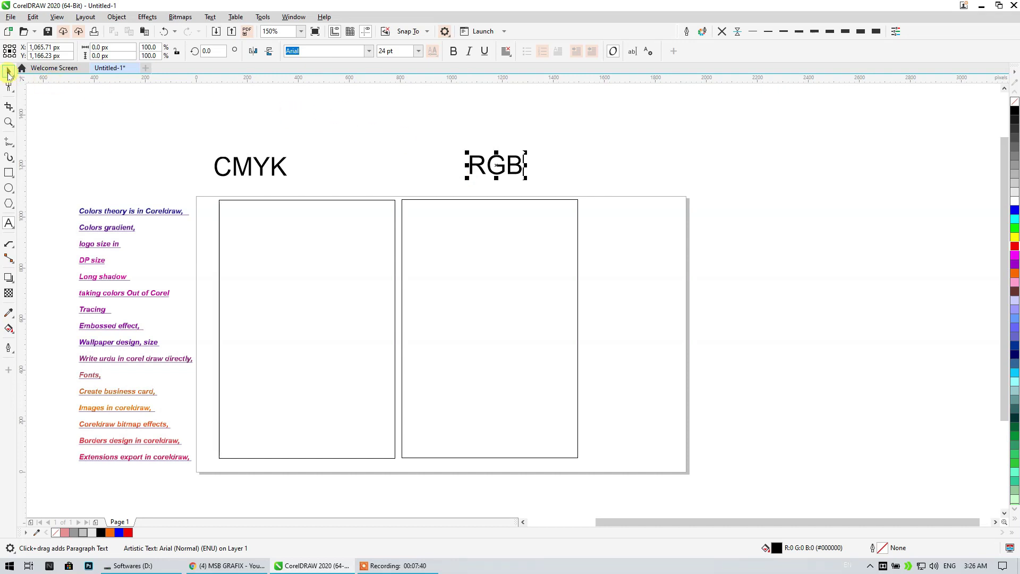
{"action": "left_click_drag", "start_coordinate": [270, 224], "coordinate": [429, 498]}
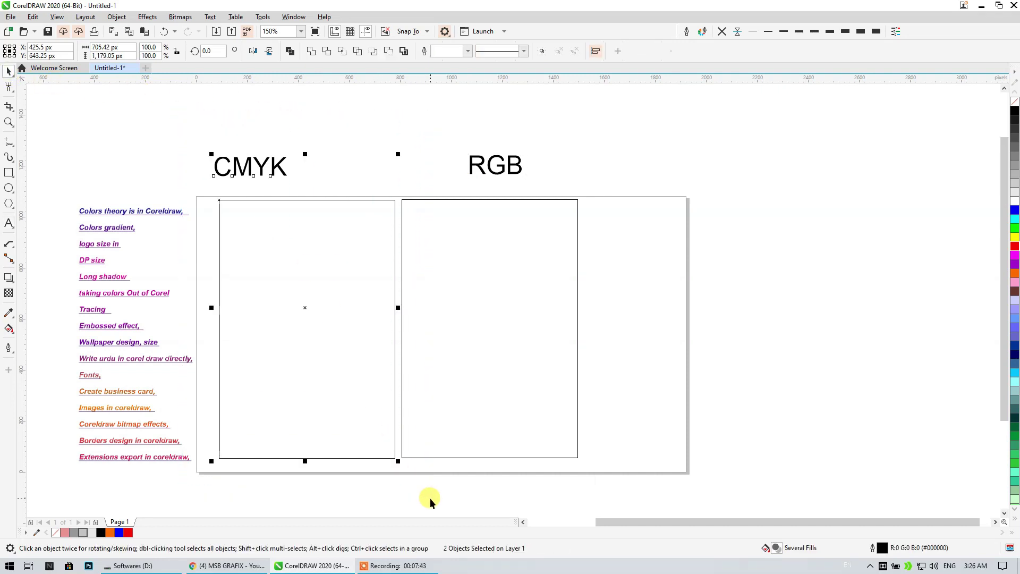
{"action": "key", "text": "b"}
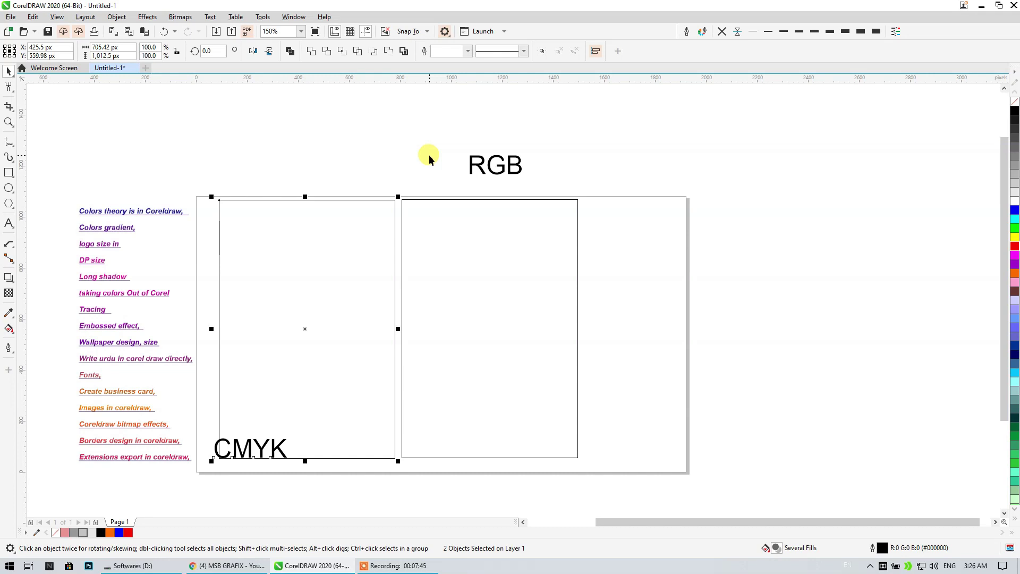
{"action": "key", "text": "ctrl+z"}
{"action": "key", "text": "c"}
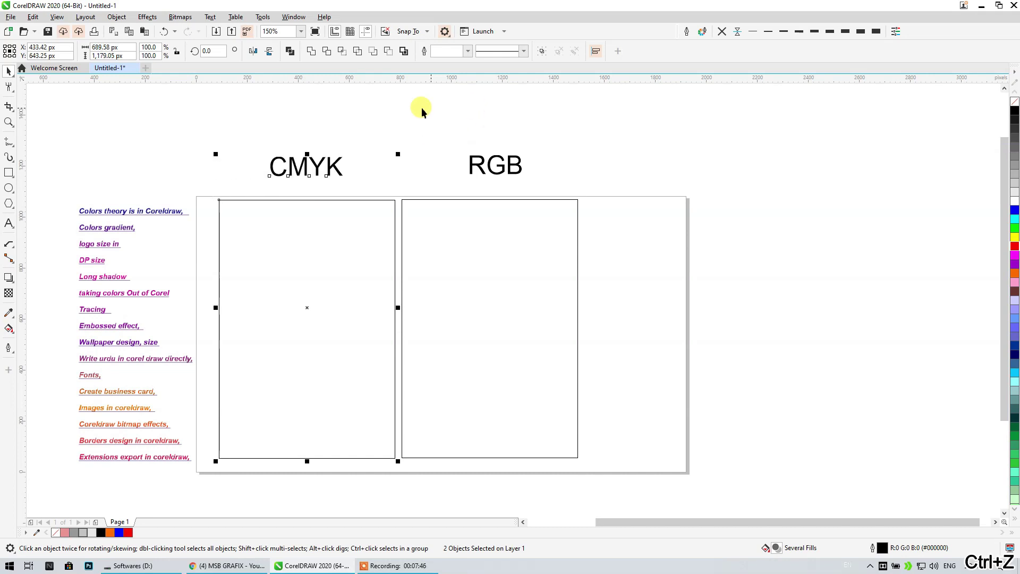
{"action": "left_click_drag", "start_coordinate": [546, 342], "coordinate": [638, 493]}
{"action": "key", "text": "c"}
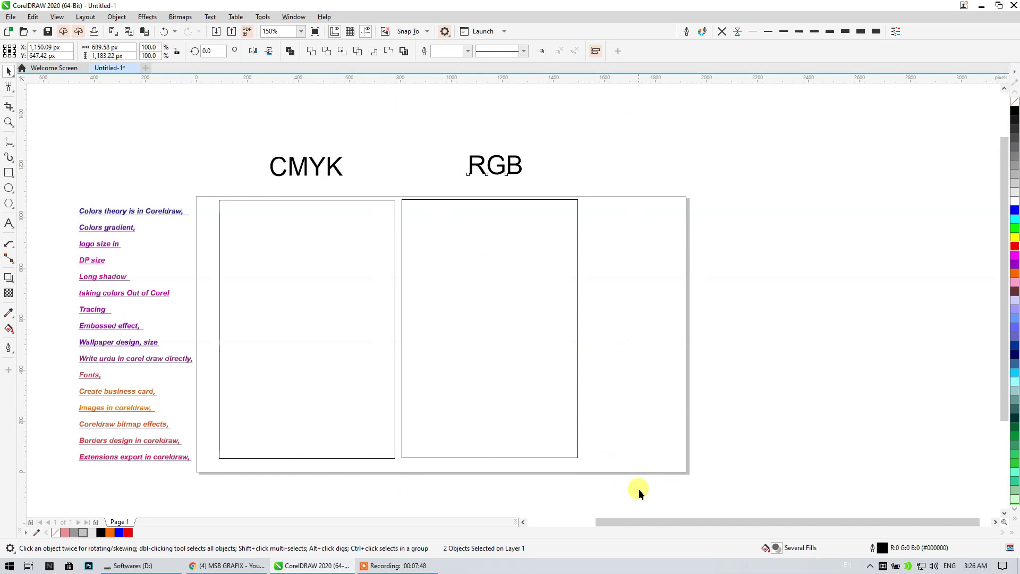
{"action": "left_click", "coordinate": [671, 323]}
Make the CMYK and RGB headings bold and re-center each one over its rectangle
{"action": "left_click", "coordinate": [473, 170]}
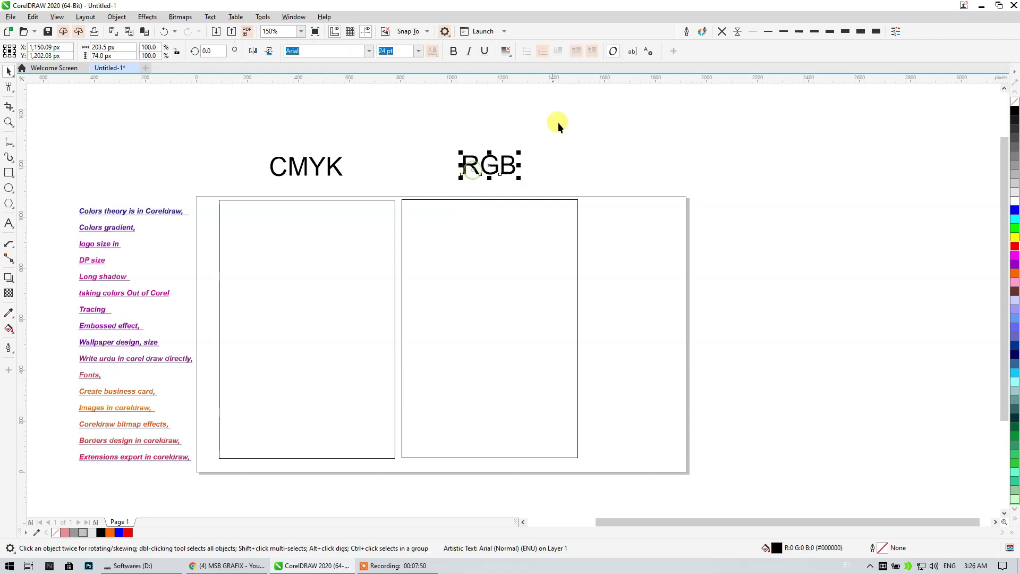
{"action": "left_click_drag", "start_coordinate": [393, 215], "coordinate": [257, 198]}
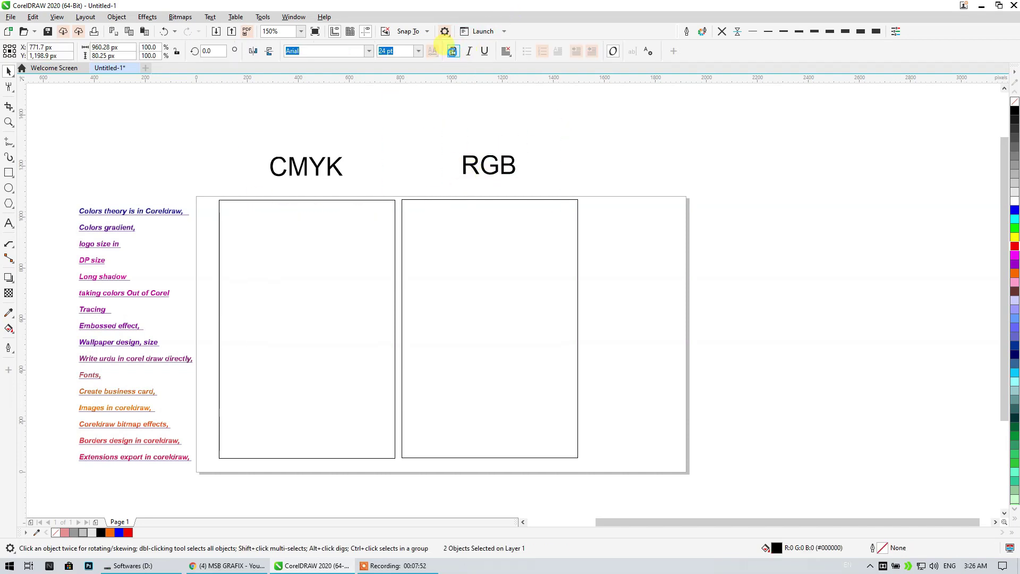
{"action": "left_click", "coordinate": [452, 52]}
{"action": "left_click", "coordinate": [410, 104]}
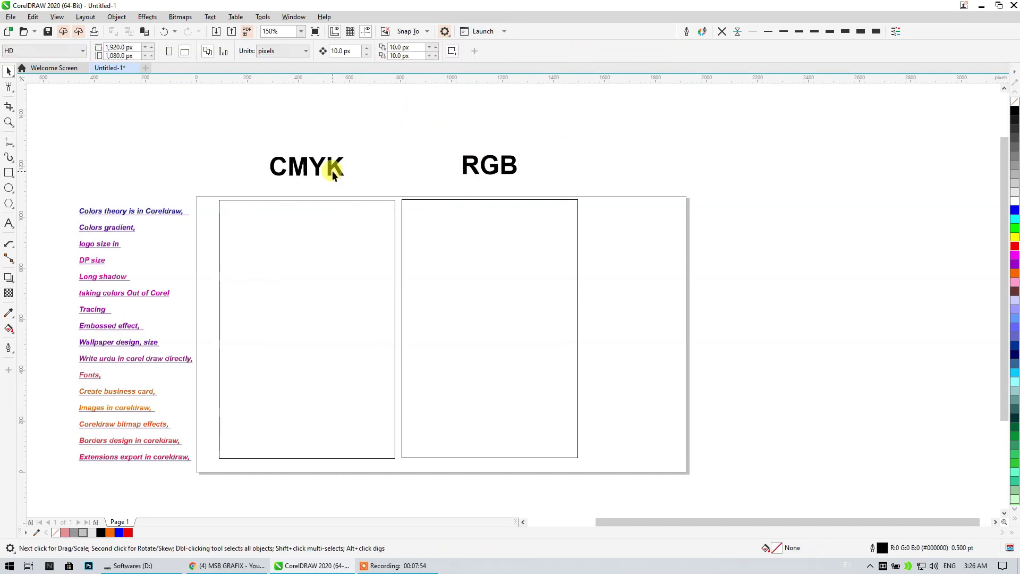
{"action": "left_click_drag", "start_coordinate": [193, 114], "coordinate": [424, 521]}
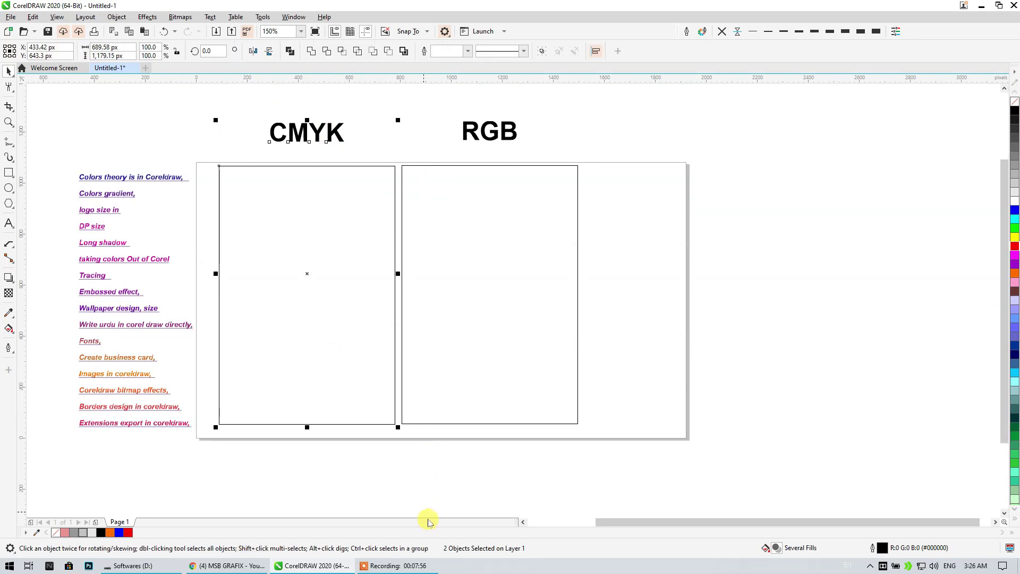
{"action": "left_click_drag", "start_coordinate": [370, 93], "coordinate": [645, 463]}
{"action": "left_click", "coordinate": [709, 403]}
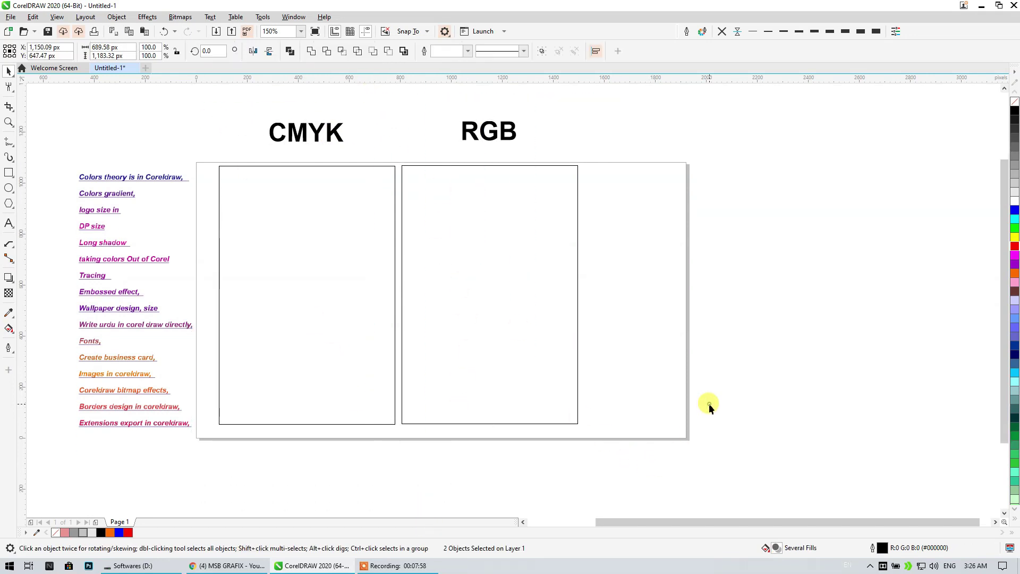
Draw a strip about 690 by 119 px across the top of the RGB rectangle and place two copies below it
{"action": "left_click", "coordinate": [8, 173]}
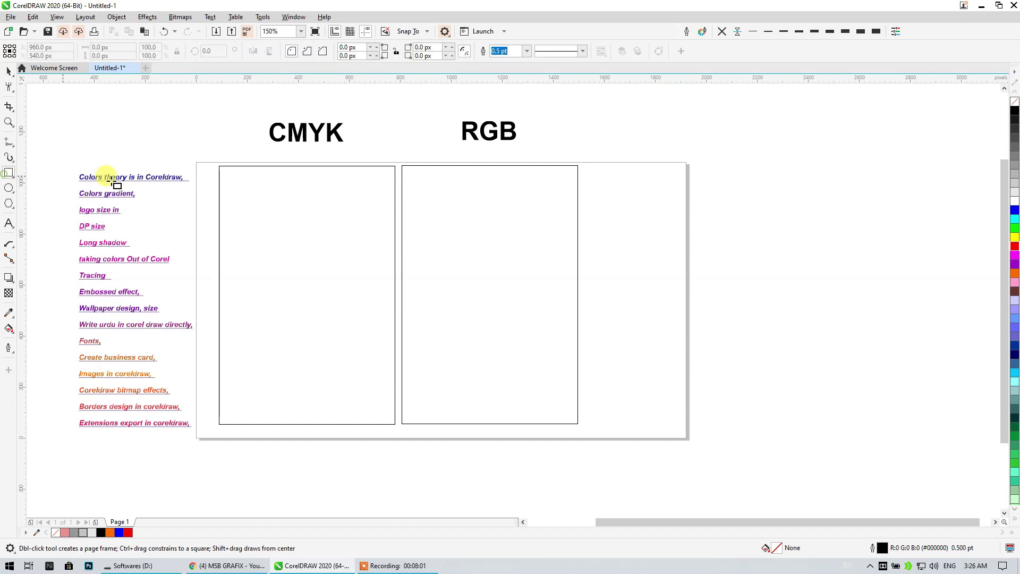
{"action": "left_click_drag", "start_coordinate": [418, 172], "coordinate": [579, 197]}
{"action": "left_click", "coordinate": [9, 71]}
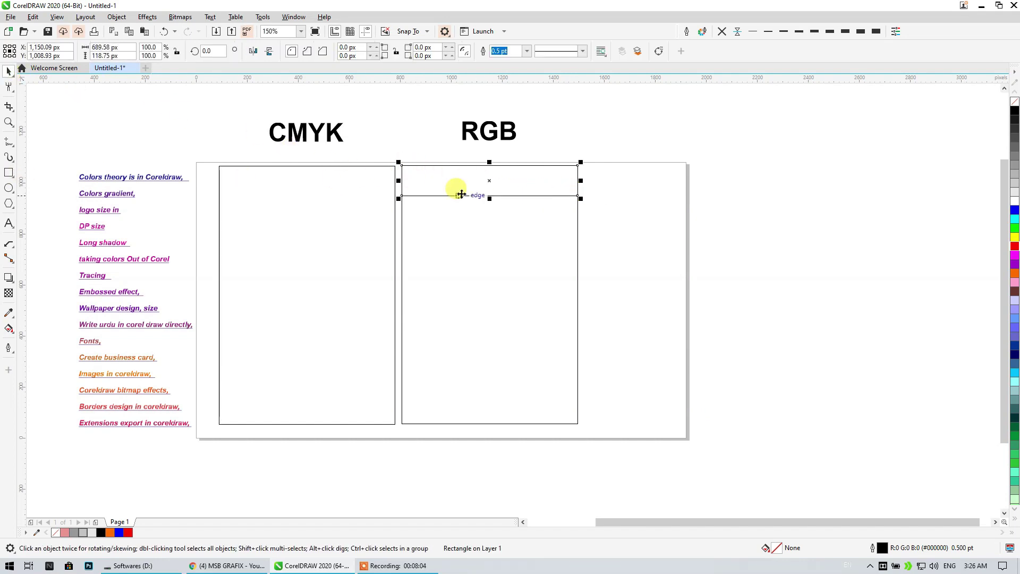
{"action": "left_click_drag", "start_coordinate": [483, 177], "coordinate": [497, 261]}
{"action": "left_click", "coordinate": [612, 236]}
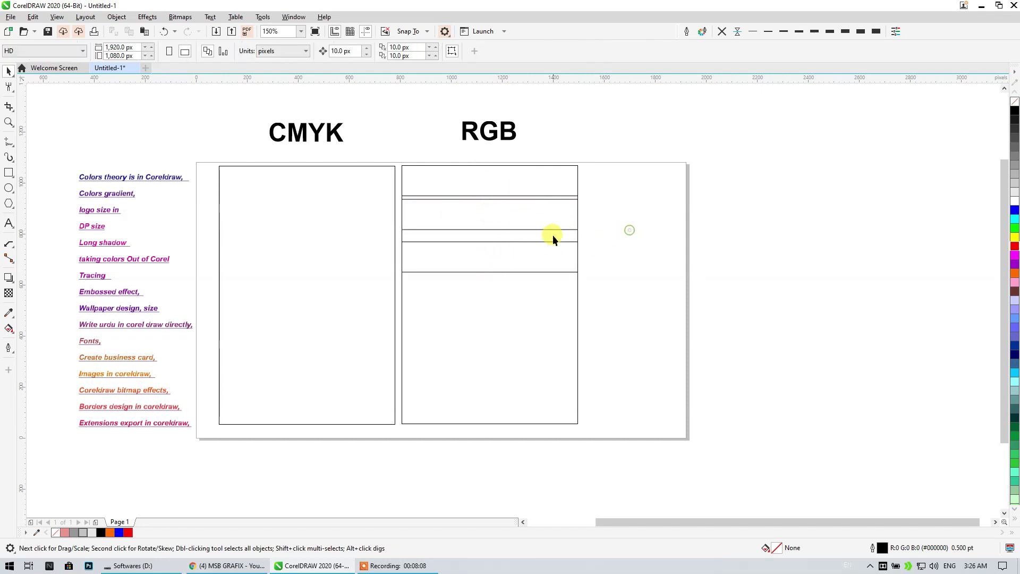
Copy the three strips from the RGB rectangle across to the CMYK rectangle at the same heights
{"action": "left_click_drag", "start_coordinate": [557, 197], "coordinate": [378, 303]}
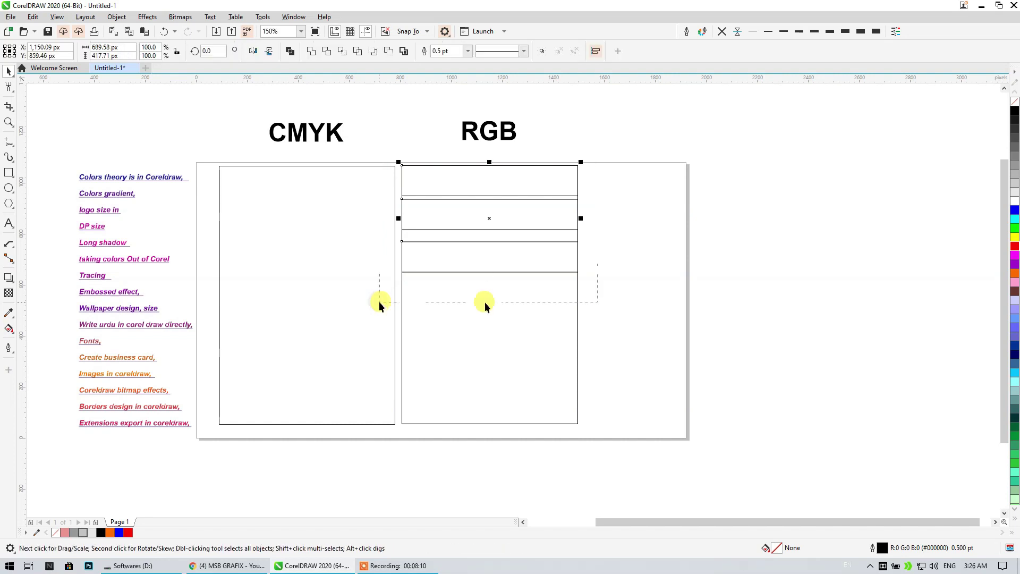
{"action": "left_click", "coordinate": [665, 265]}
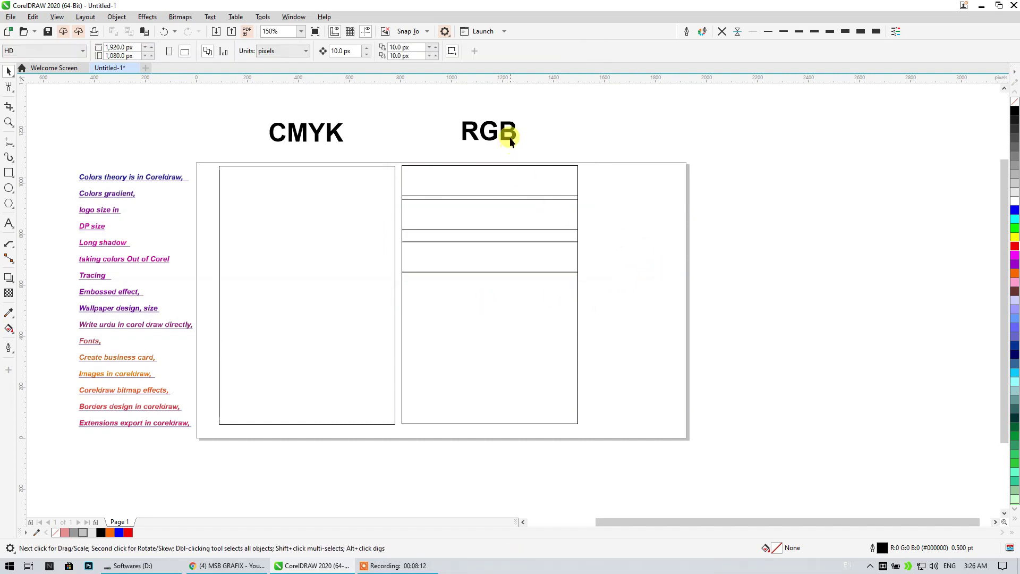
{"action": "left_click", "coordinate": [499, 181]}
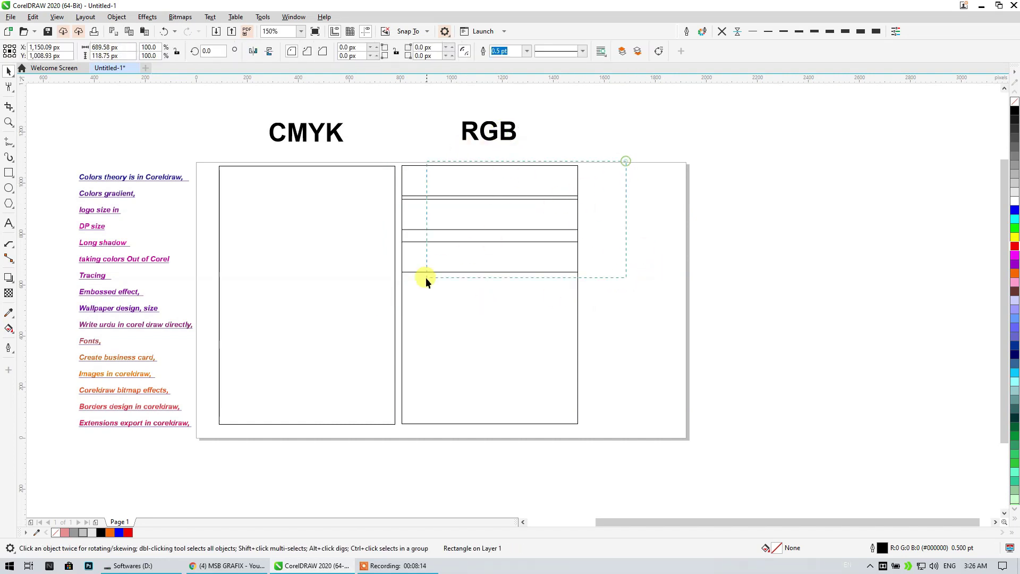
{"action": "left_click_drag", "start_coordinate": [426, 278], "coordinate": [396, 279]}
{"action": "left_click_drag", "start_coordinate": [558, 223], "coordinate": [376, 221]}
{"action": "left_click", "coordinate": [648, 223]}
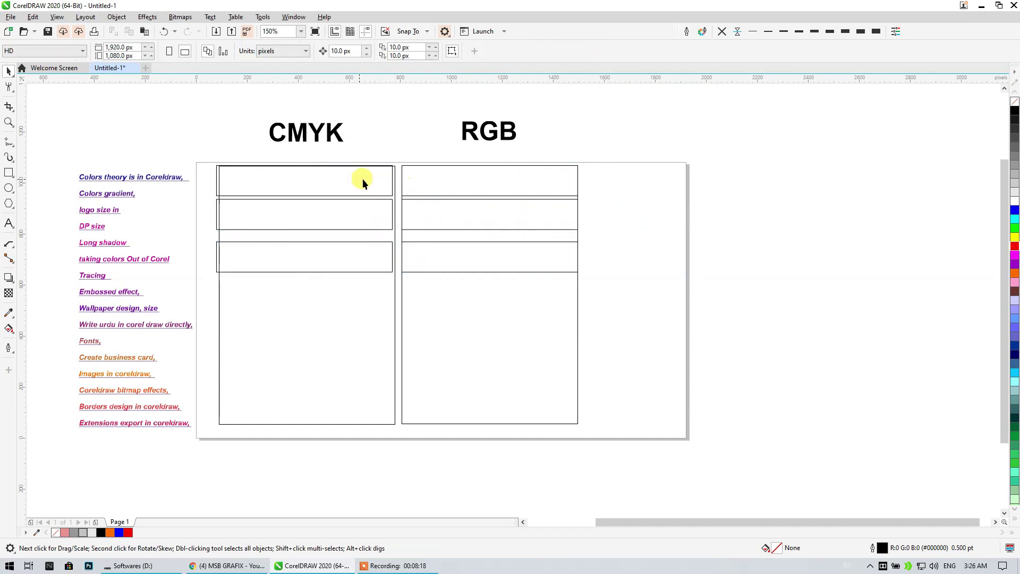
Fill the three RGB strips with red, green and blue from top to bottom
{"action": "left_click", "coordinate": [526, 178]}
{"action": "left_click", "coordinate": [1015, 245]}
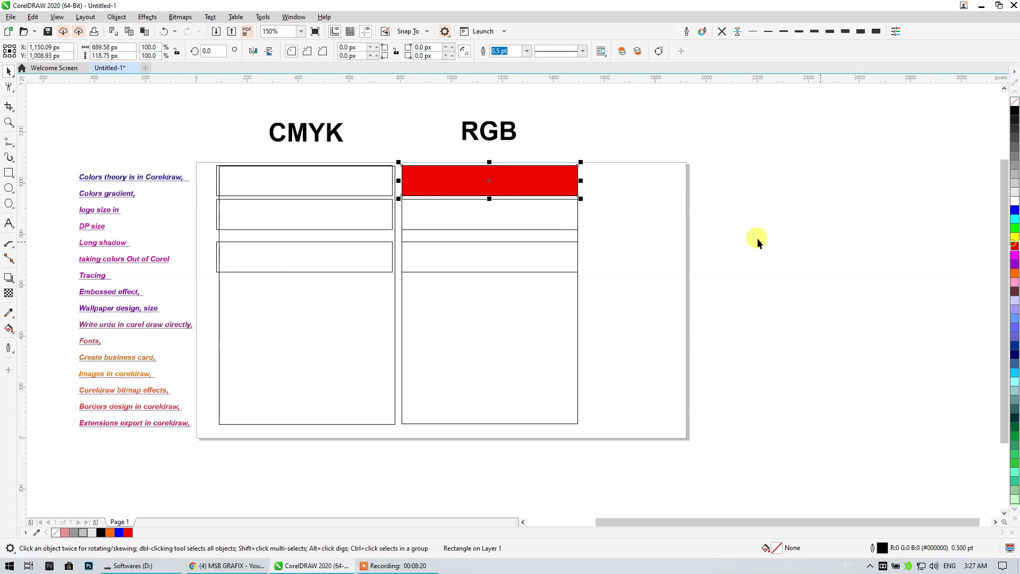
{"action": "left_click", "coordinate": [539, 218]}
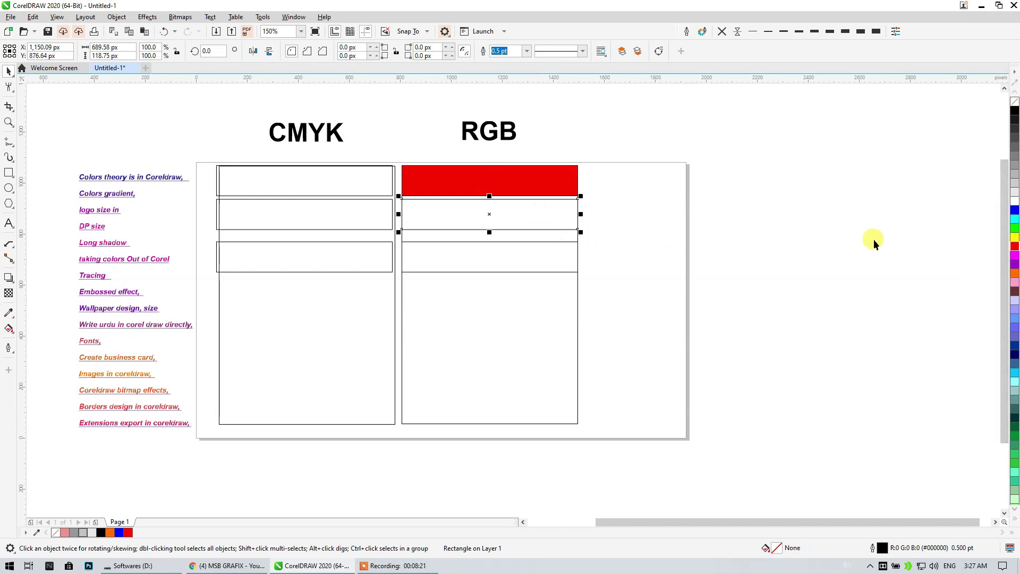
{"action": "left_click", "coordinate": [1016, 229]}
{"action": "left_click", "coordinate": [566, 256]}
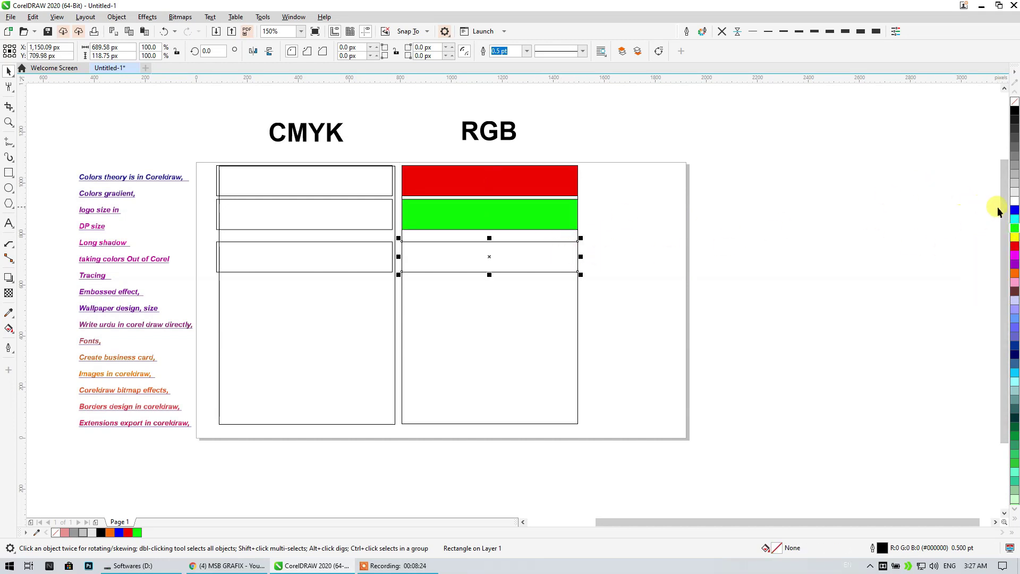
{"action": "left_click", "coordinate": [1015, 211]}
{"action": "left_click", "coordinate": [721, 213]}
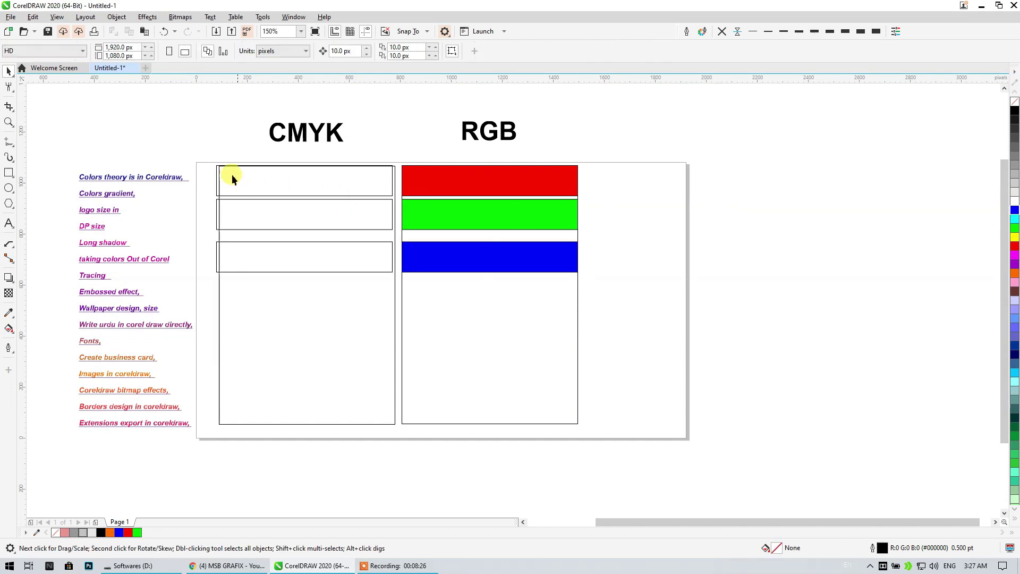
Give the top CMYK strip a uniform fill in the CMYK color model, using Red (C0 M100 Y100 K0)
{"action": "left_click_drag", "start_coordinate": [238, 187], "coordinate": [263, 181]}
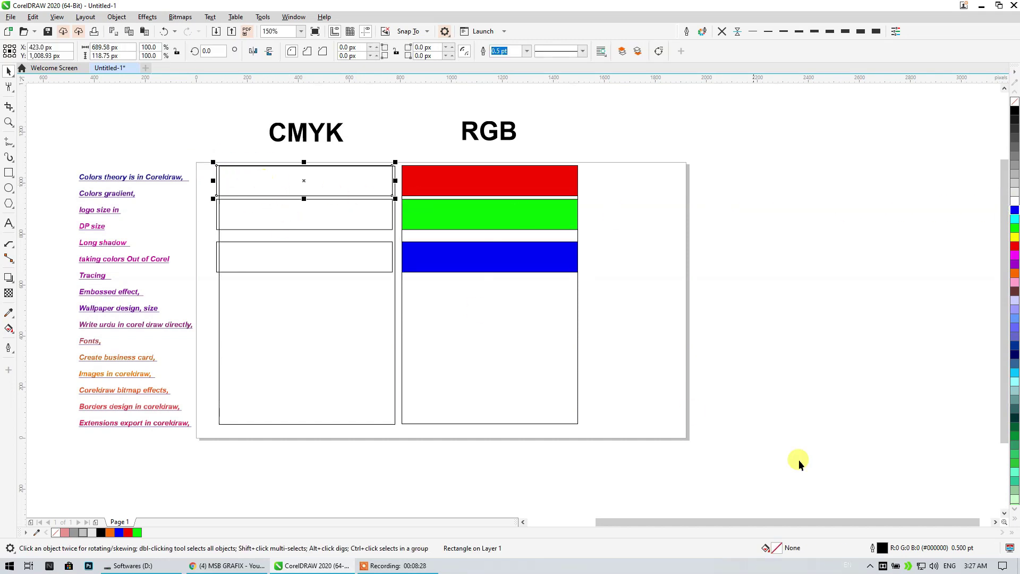
{"action": "double_click", "coordinate": [776, 550]}
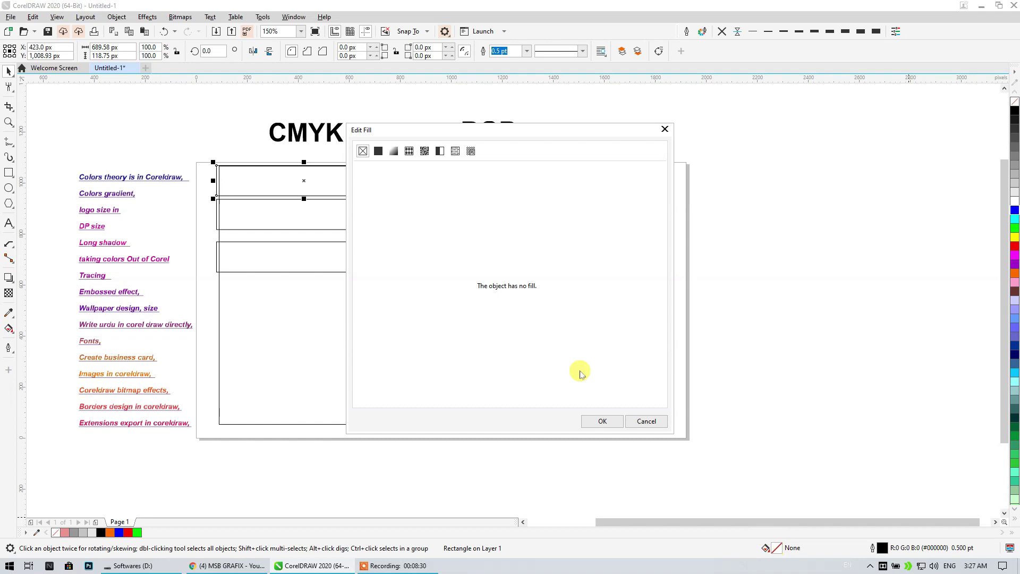
{"action": "left_click", "coordinate": [379, 151]}
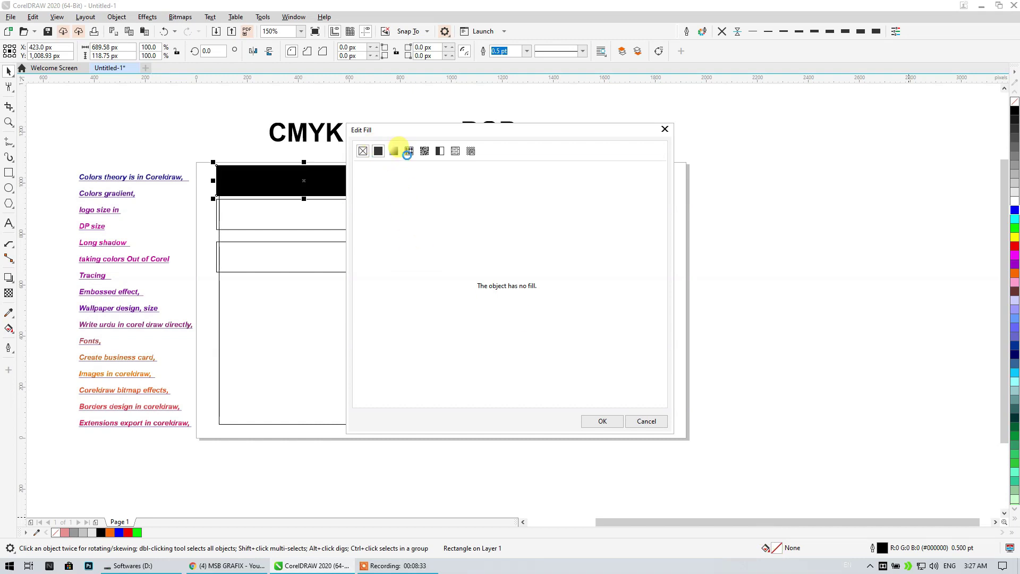
{"action": "left_click", "coordinate": [519, 200]}
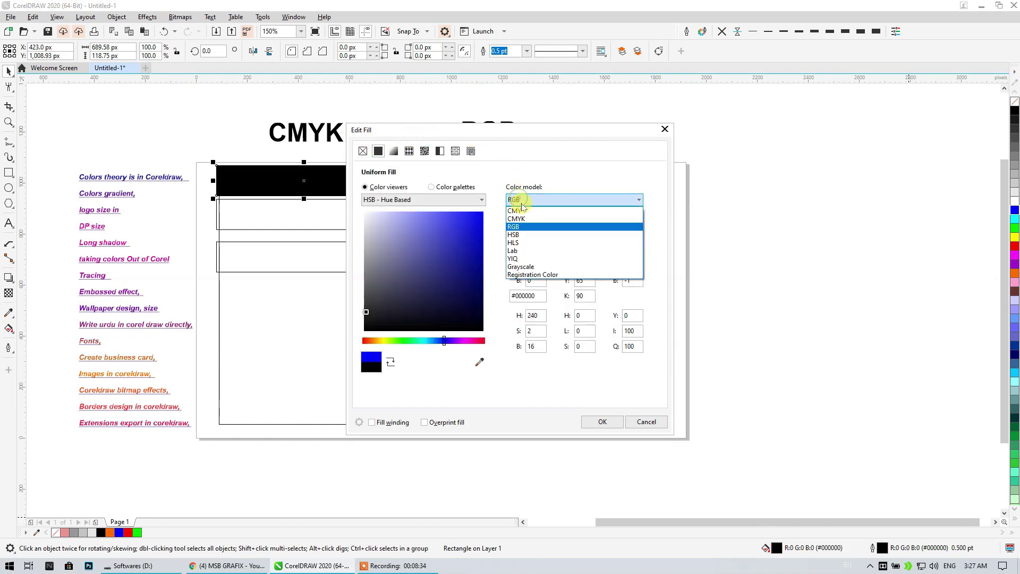
{"action": "left_click", "coordinate": [517, 218]}
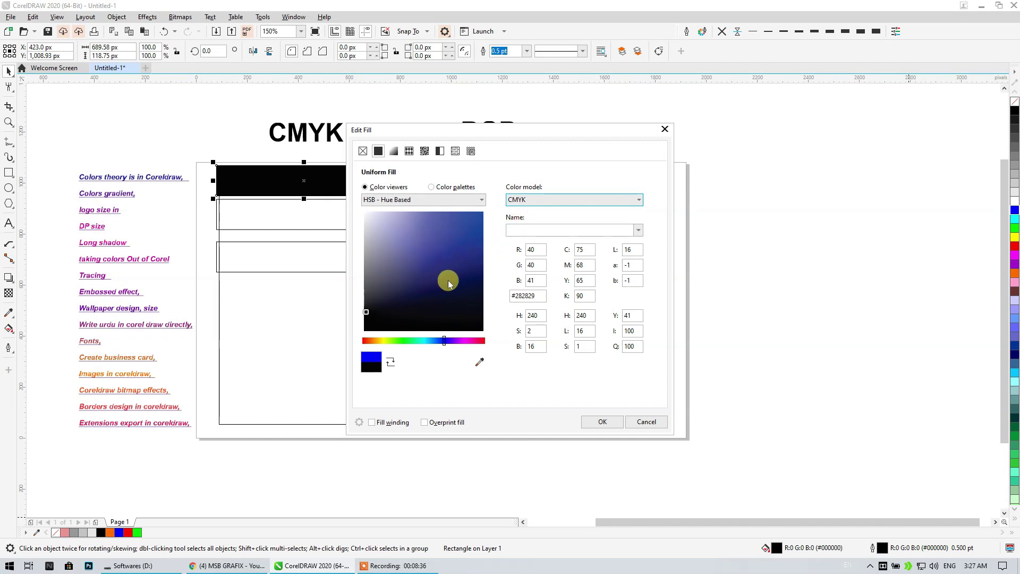
{"action": "left_click_drag", "start_coordinate": [383, 341], "coordinate": [363, 341]}
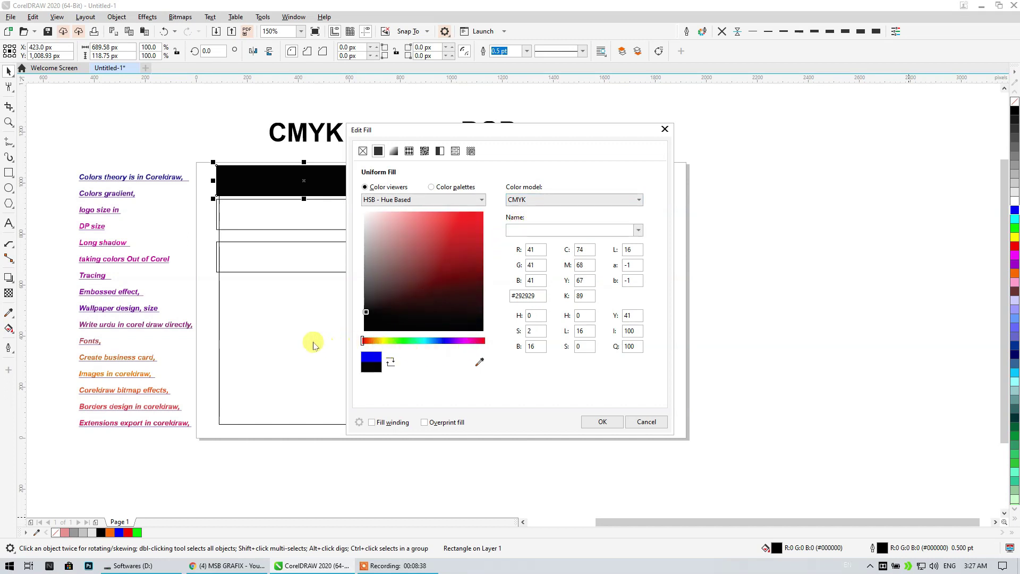
{"action": "left_click_drag", "start_coordinate": [450, 262], "coordinate": [548, 118]}
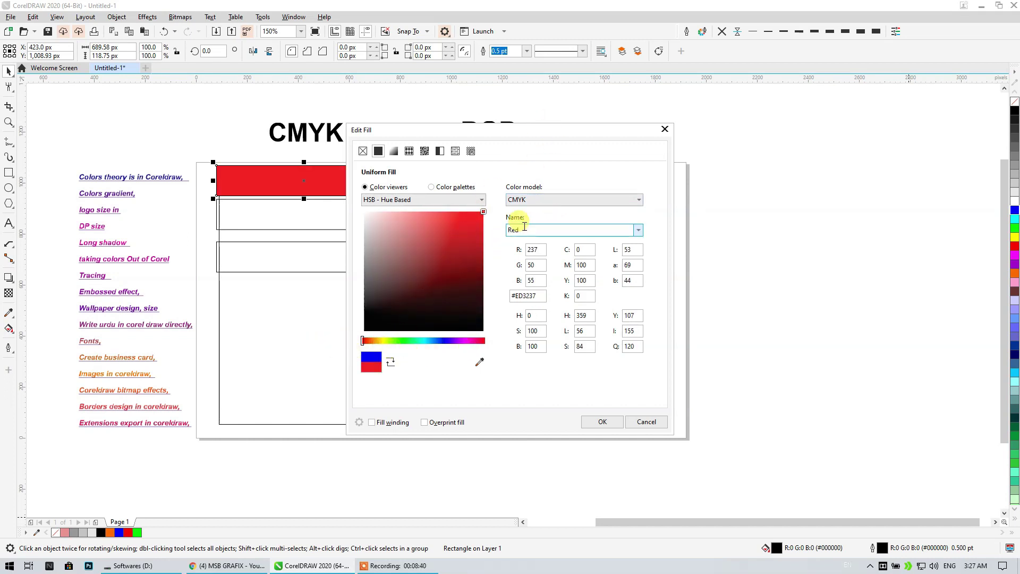
{"action": "left_click", "coordinate": [639, 229]}
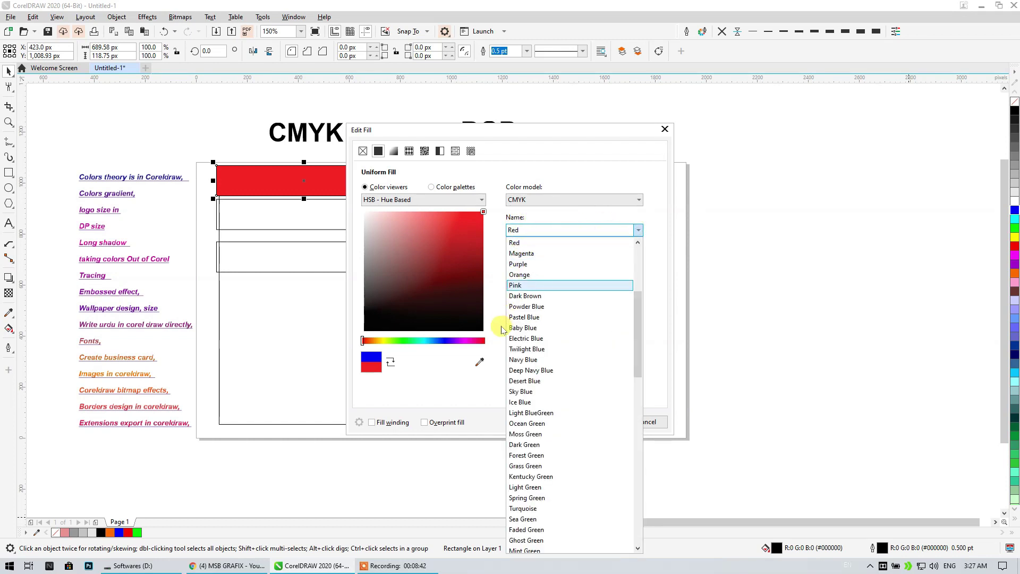
{"action": "left_click", "coordinate": [480, 379]}
{"action": "left_click", "coordinate": [601, 422]}
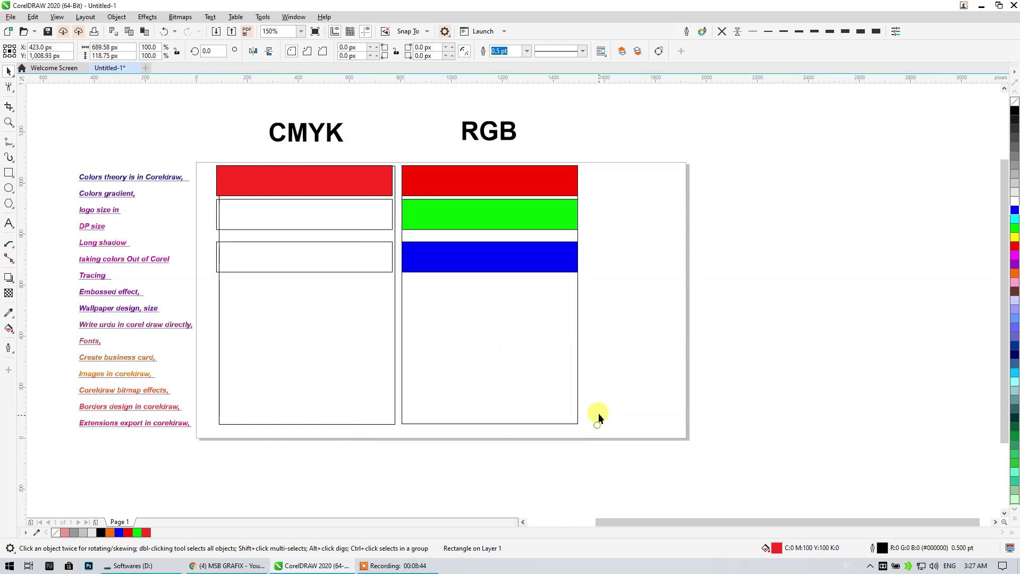
Give the middle CMYK strip a uniform fill in the CMYK color model, using the named color Green
{"action": "left_click", "coordinate": [378, 208]}
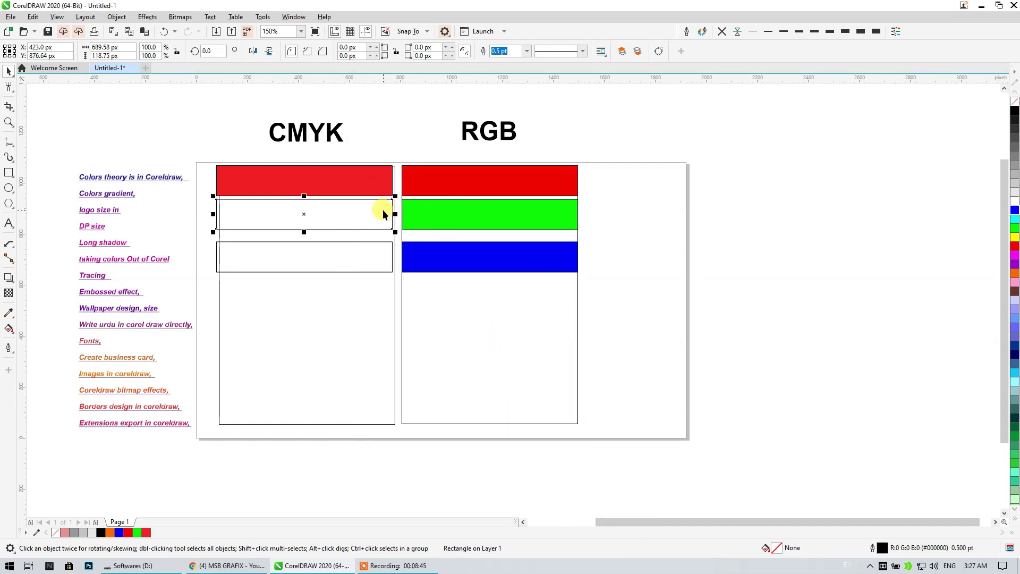
{"action": "double_click", "coordinate": [776, 548]}
{"action": "left_click", "coordinate": [379, 151]}
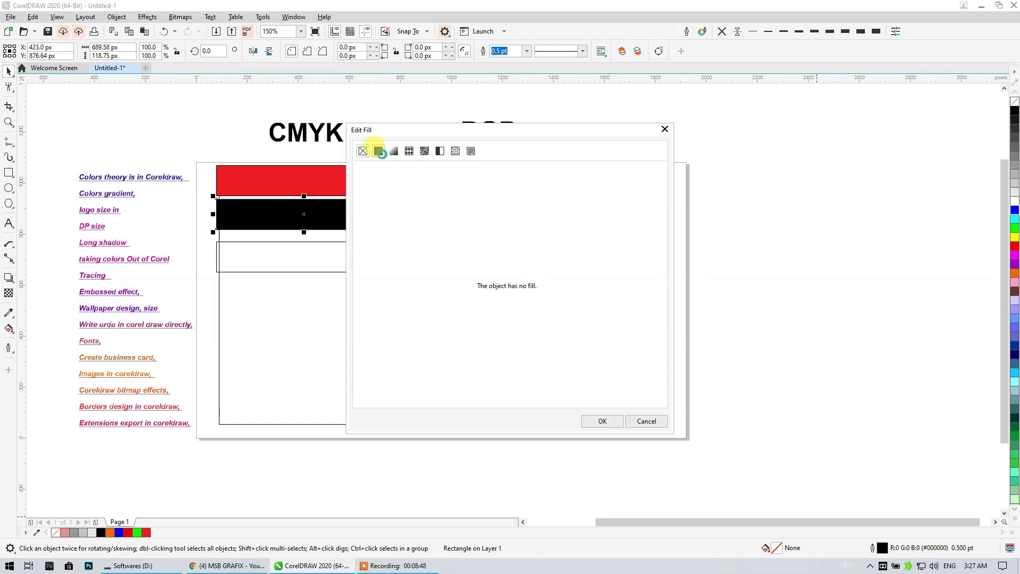
{"action": "left_click", "coordinate": [545, 199]}
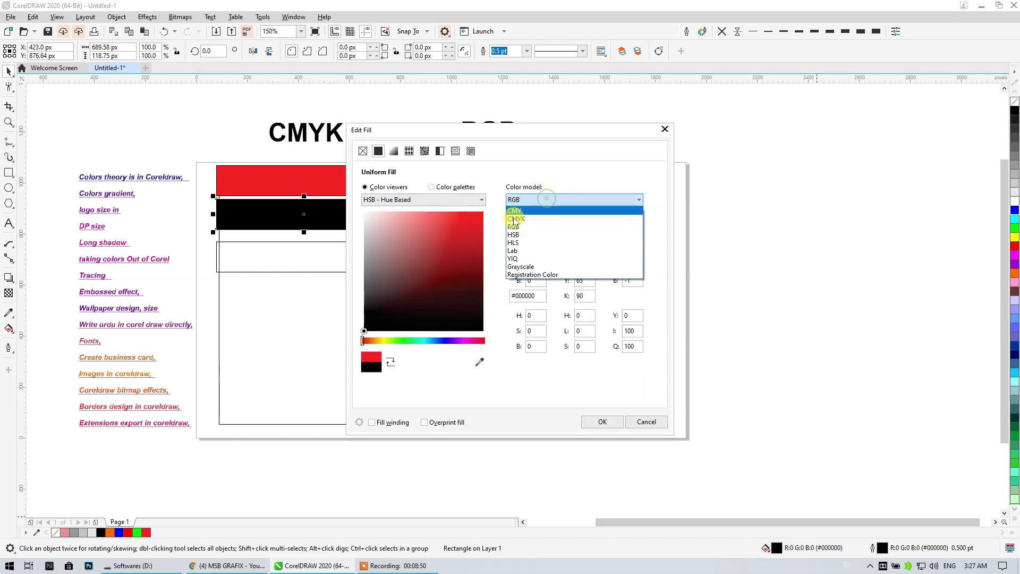
{"action": "left_click", "coordinate": [513, 222]}
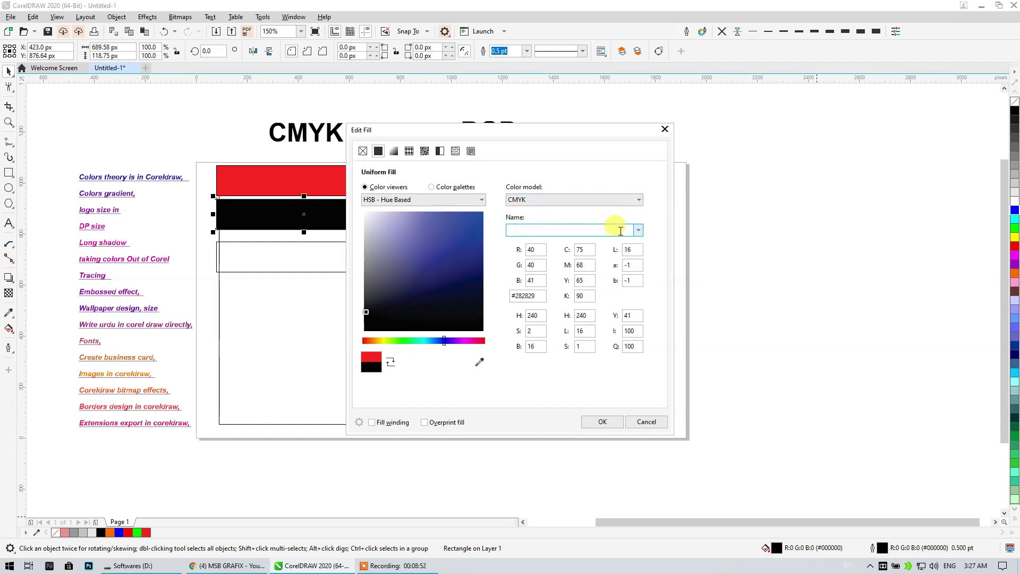
{"action": "type", "text": "Hgr"}
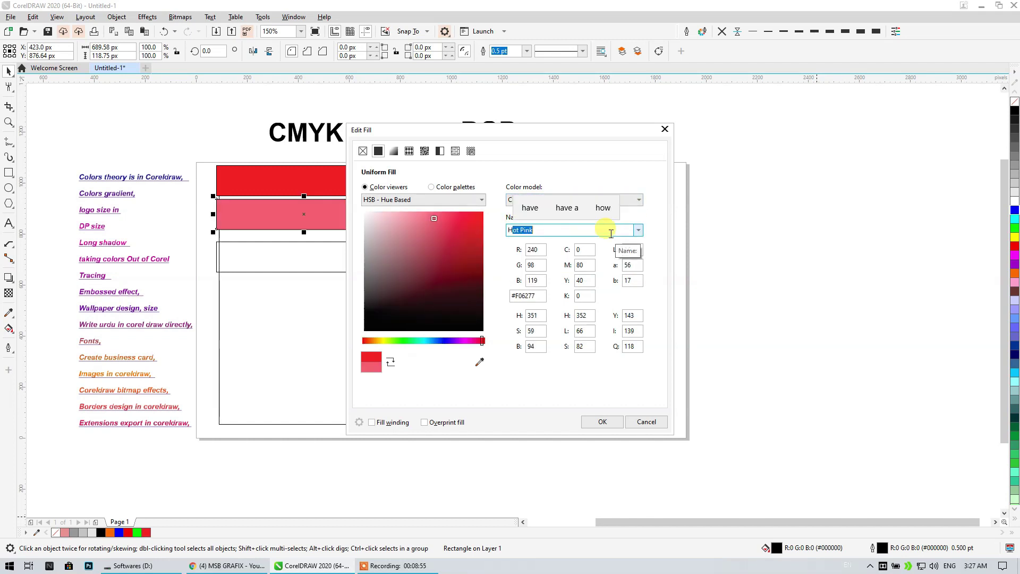
{"action": "type", "text": "ee"}
{"action": "key", "text": "BackSpace"}
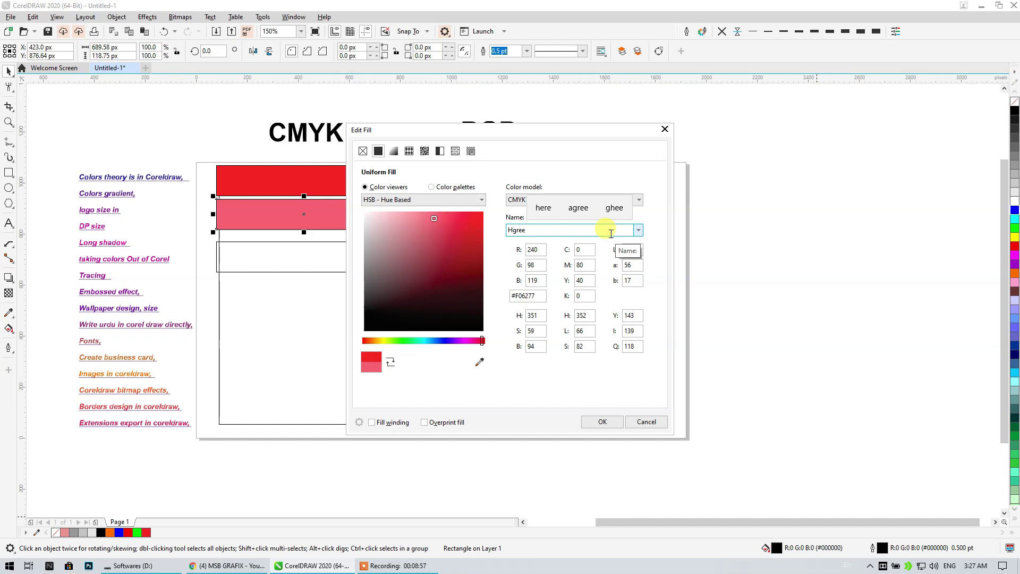
{"action": "type", "text": "Gree"}
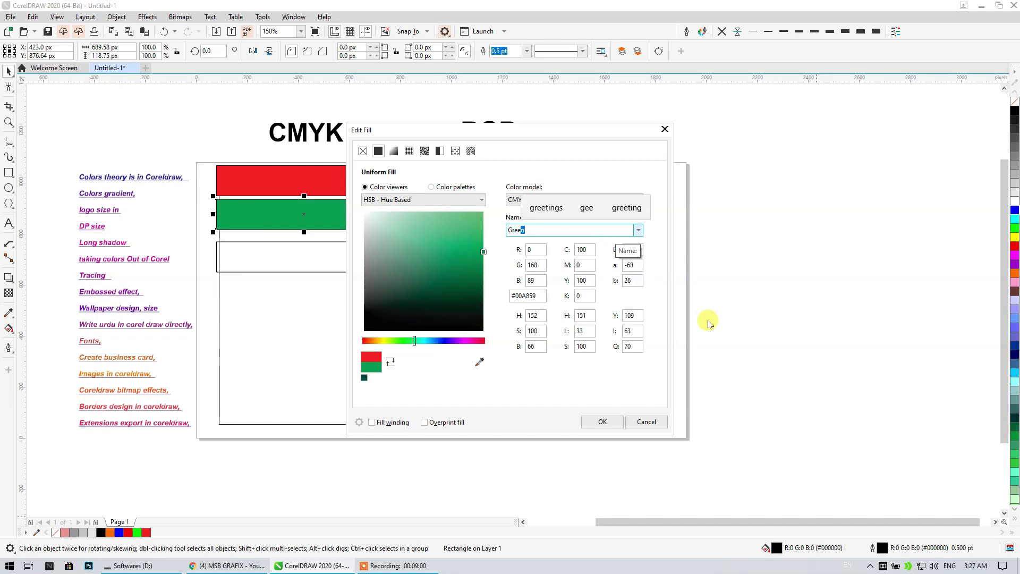
{"action": "left_click", "coordinate": [602, 421]}
Give the bottom CMYK strip a uniform fill in the CMYK color model, using the named color Blue
{"action": "left_click", "coordinate": [365, 267]}
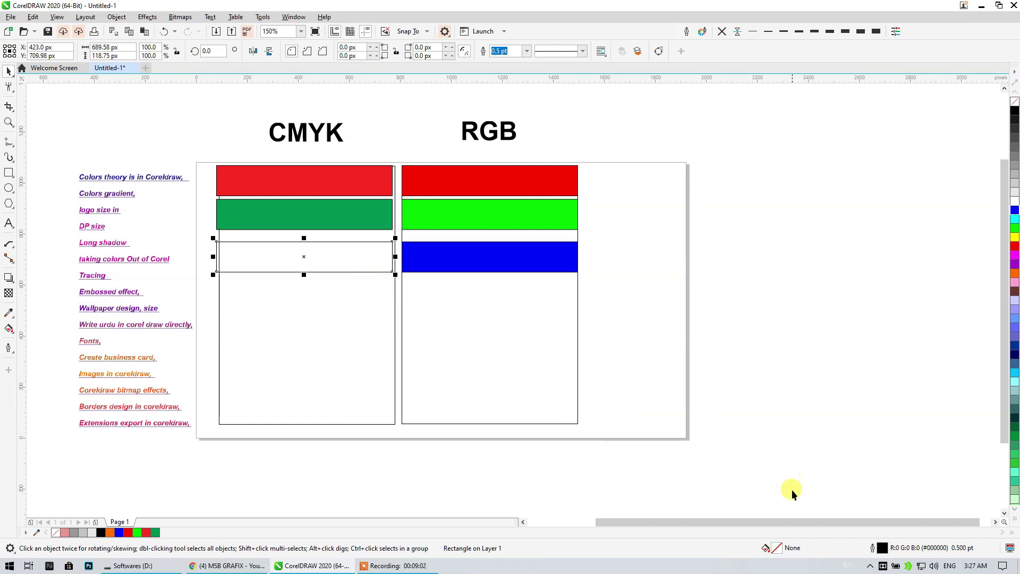
{"action": "double_click", "coordinate": [773, 548]}
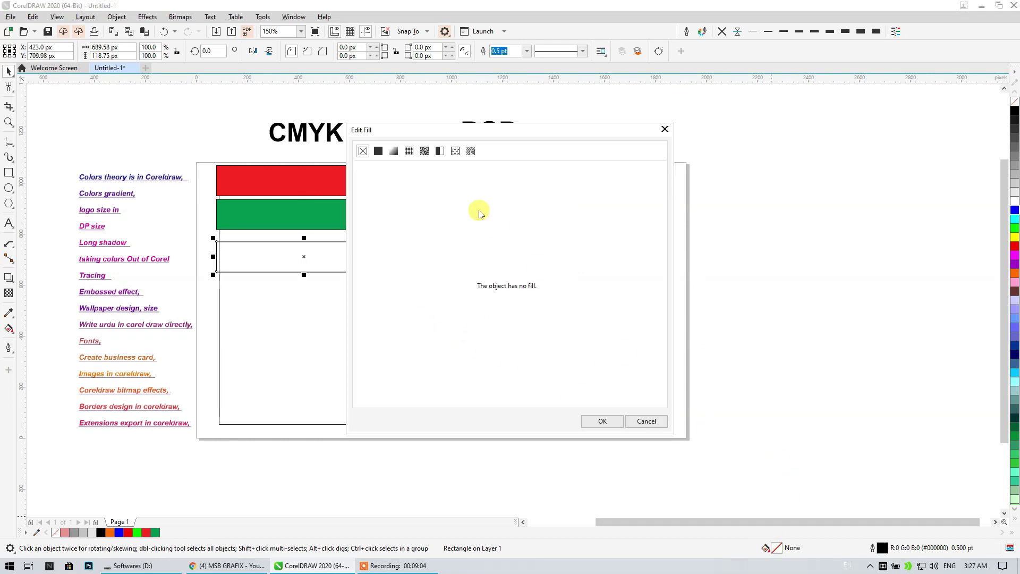
{"action": "left_click", "coordinate": [378, 151]}
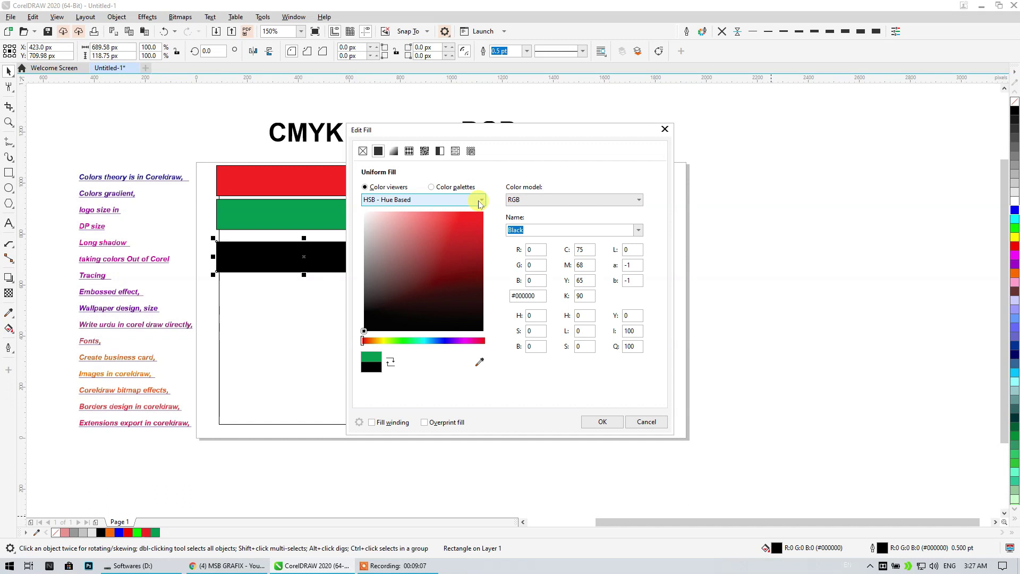
{"action": "left_click", "coordinate": [519, 200]}
{"action": "left_click", "coordinate": [524, 218]}
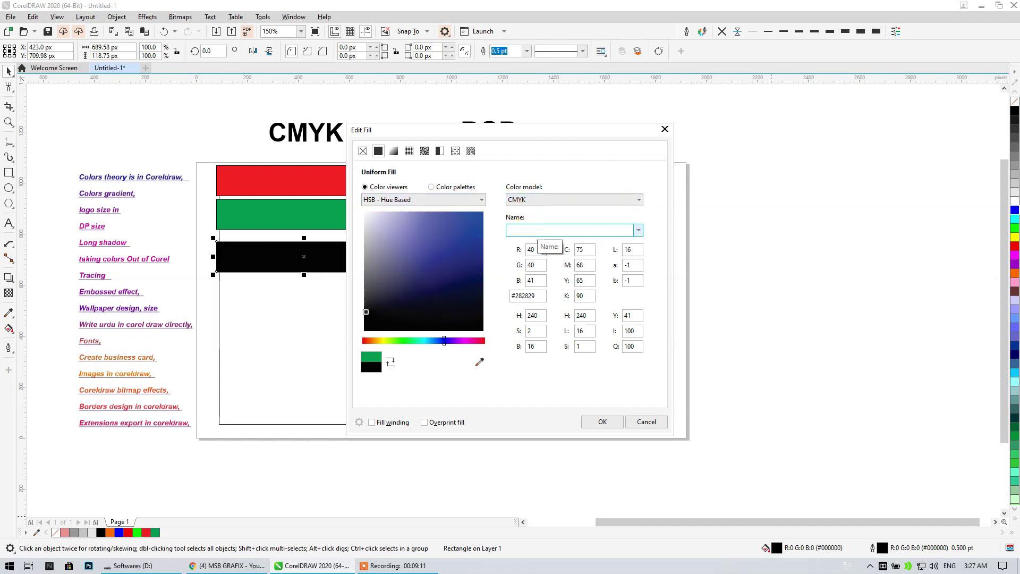
{"action": "type", "text": "Blue"}
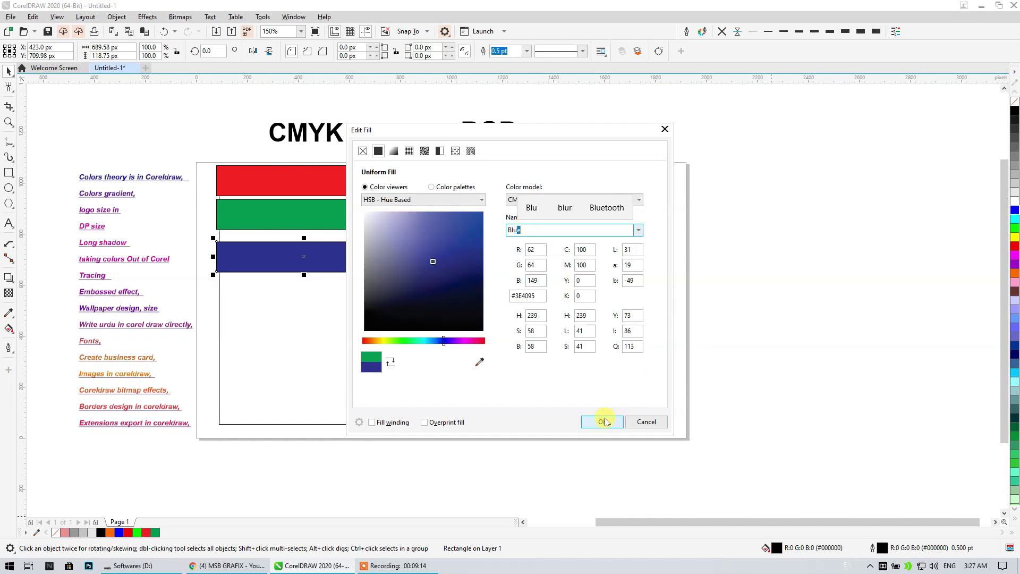
{"action": "left_click", "coordinate": [604, 420]}
{"action": "left_click", "coordinate": [736, 286]}
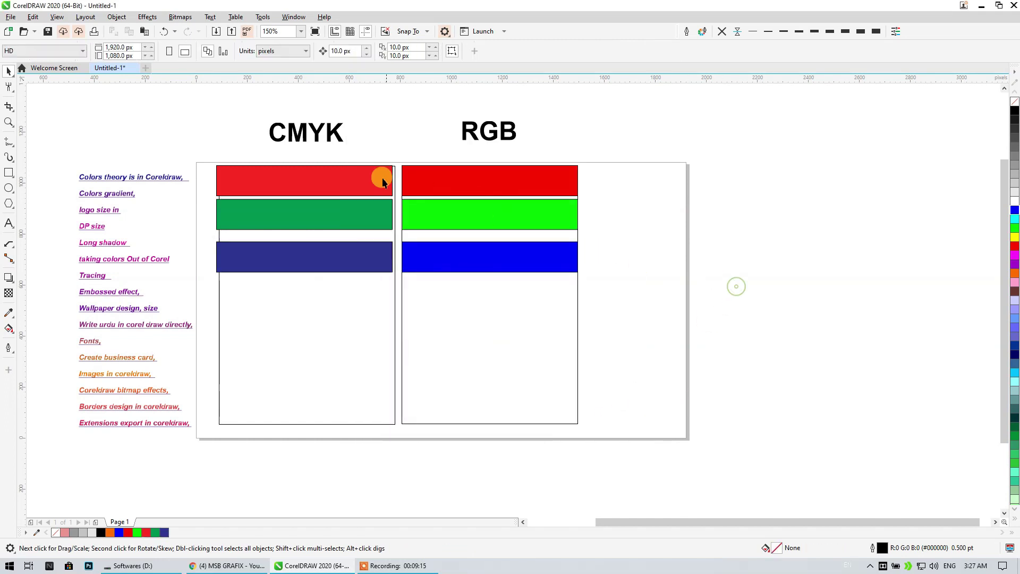
Align the three CMYK strips with the side edges of the CMYK rectangle
{"action": "left_click", "coordinate": [346, 249]}
{"action": "left_click", "coordinate": [587, 242]}
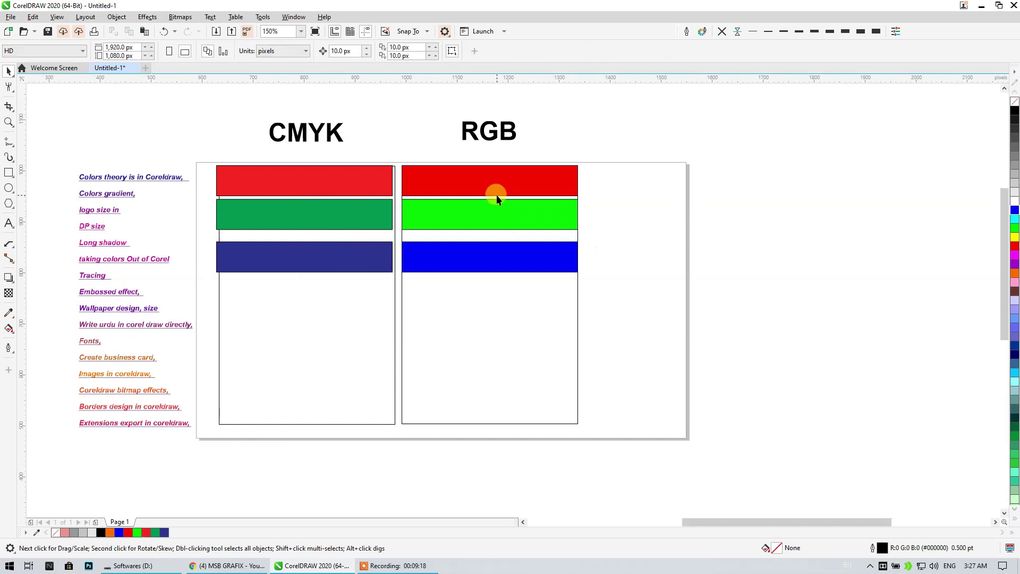
{"action": "scroll", "coordinate": [496, 195], "scroll_direction": "up", "scroll_amount": 3}
{"action": "left_click_drag", "start_coordinate": [494, 194], "coordinate": [657, 227]}
{"action": "scroll", "coordinate": [495, 199], "scroll_direction": "down", "scroll_amount": 3}
{"action": "left_click_drag", "start_coordinate": [297, 189], "coordinate": [482, 475]}
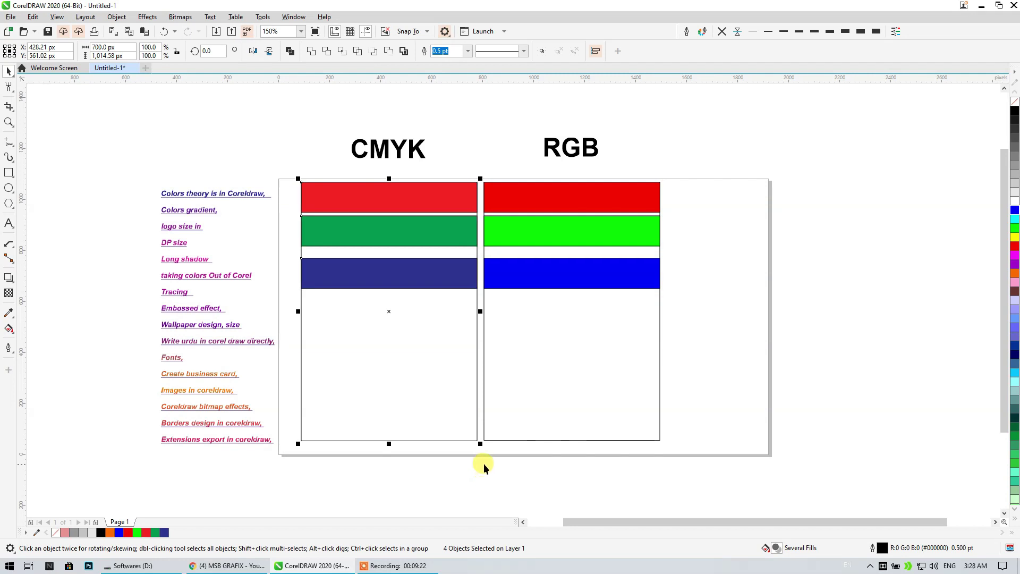
{"action": "left_click", "coordinate": [678, 348]}
Compare the fill values of the red CMYK strip and the red RGB strip, and inspect the CMYK heading above them
{"action": "scroll", "coordinate": [490, 199], "scroll_direction": "up", "scroll_amount": 3}
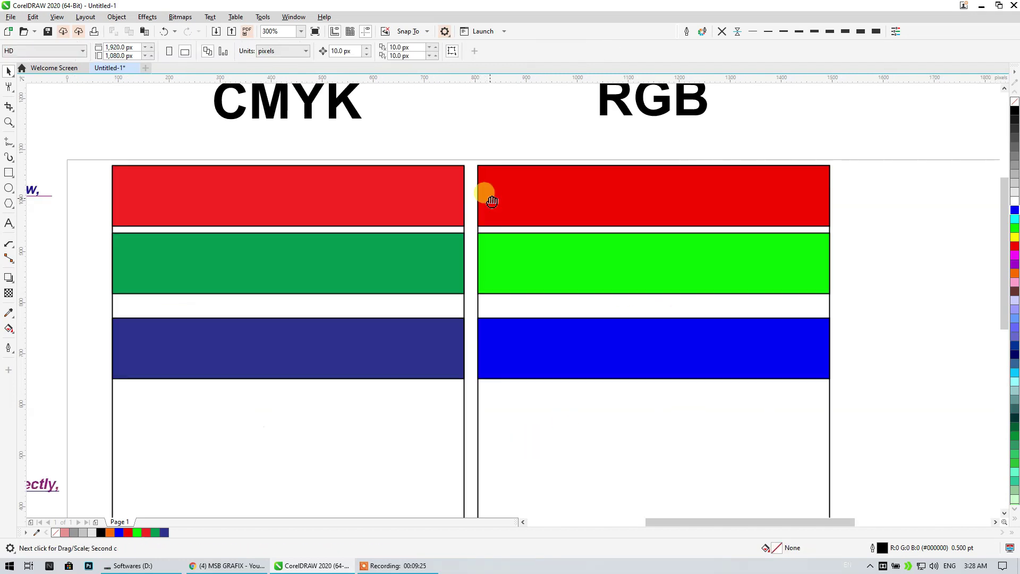
{"action": "left_click_drag", "start_coordinate": [492, 201], "coordinate": [487, 257]}
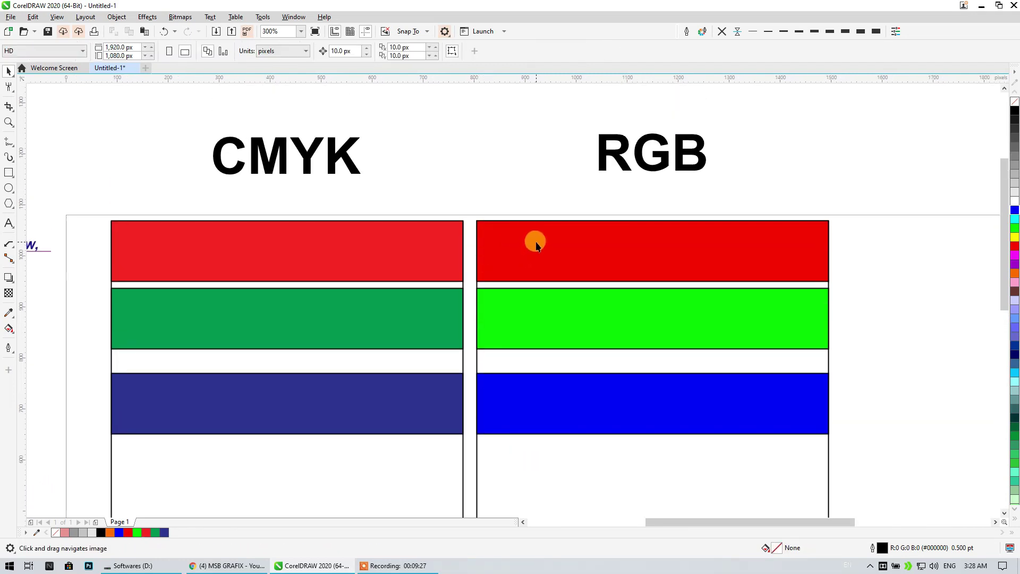
{"action": "left_click", "coordinate": [382, 246]}
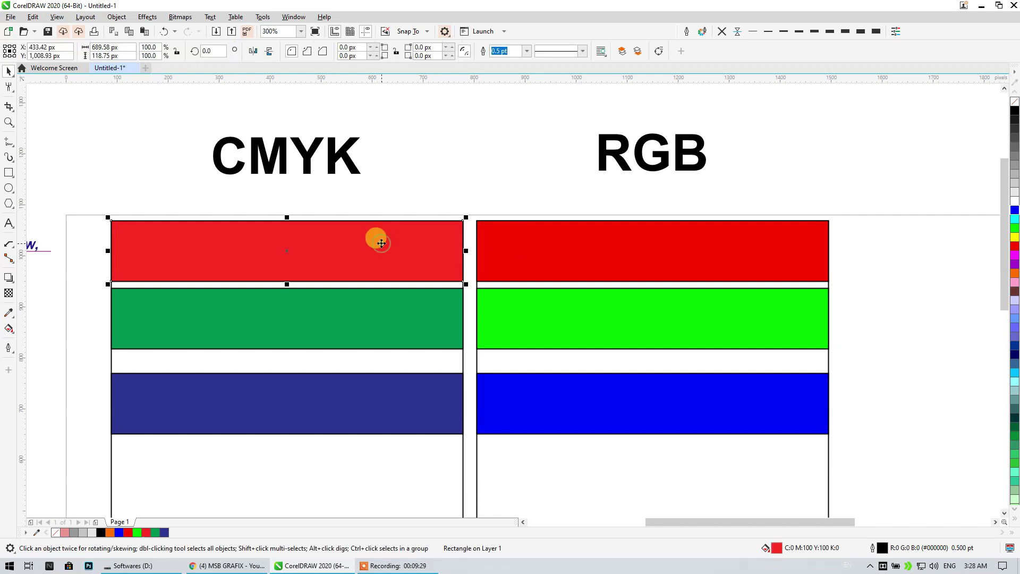
{"action": "left_click", "coordinate": [514, 240]}
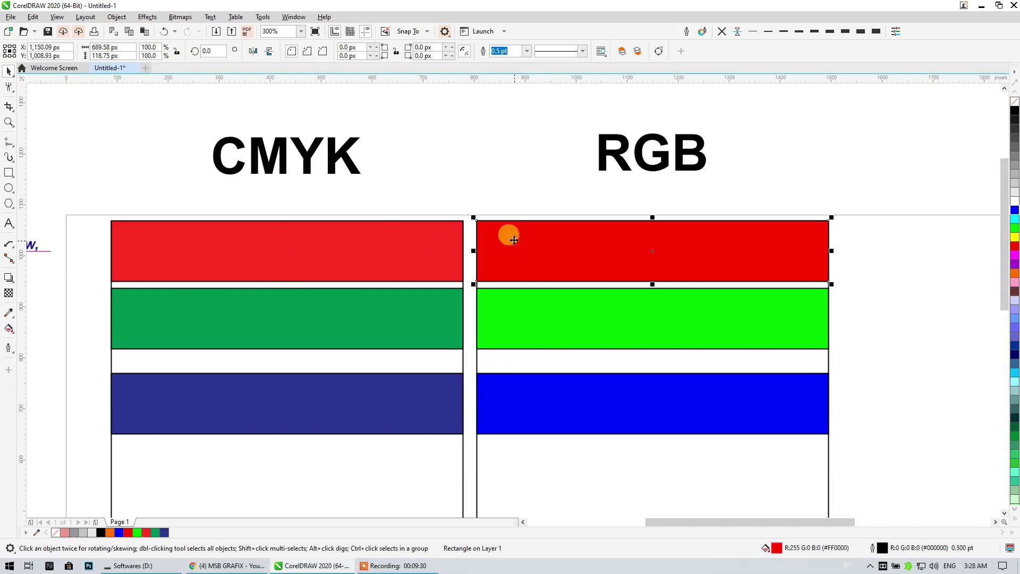
{"action": "left_click", "coordinate": [445, 182]}
{"action": "left_click", "coordinate": [417, 236]}
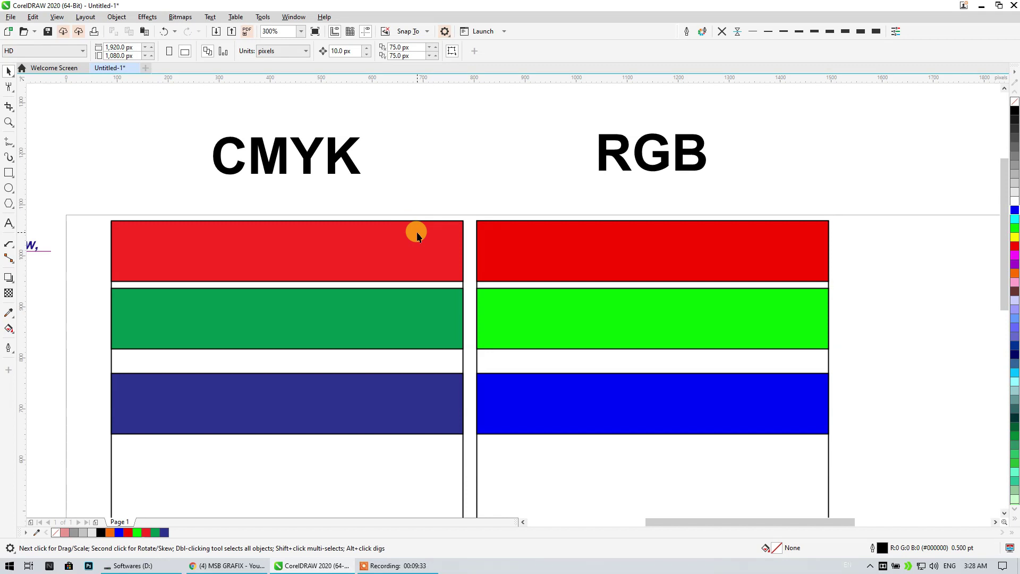
{"action": "left_click", "coordinate": [478, 237]}
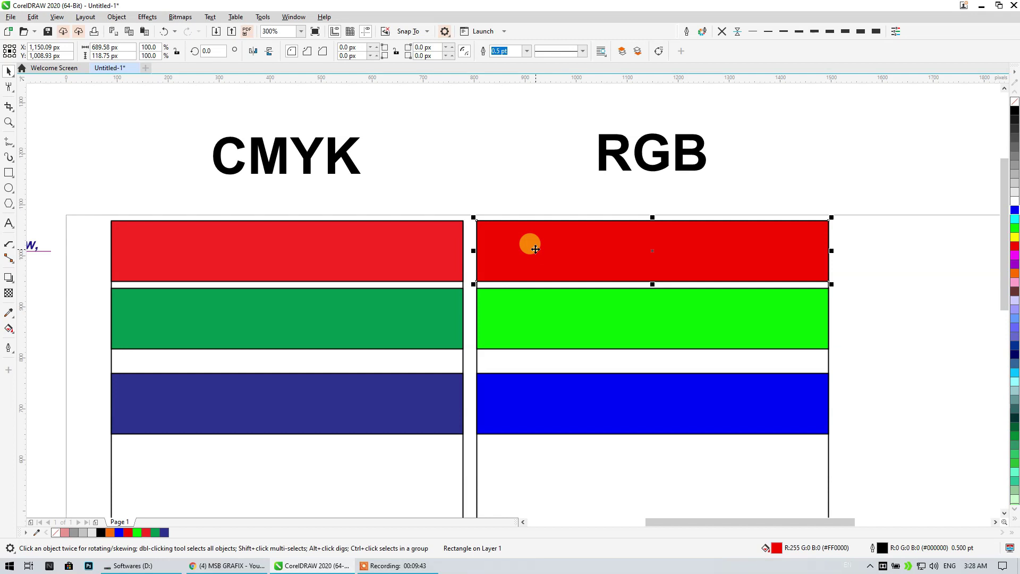
{"action": "left_click", "coordinate": [420, 245]}
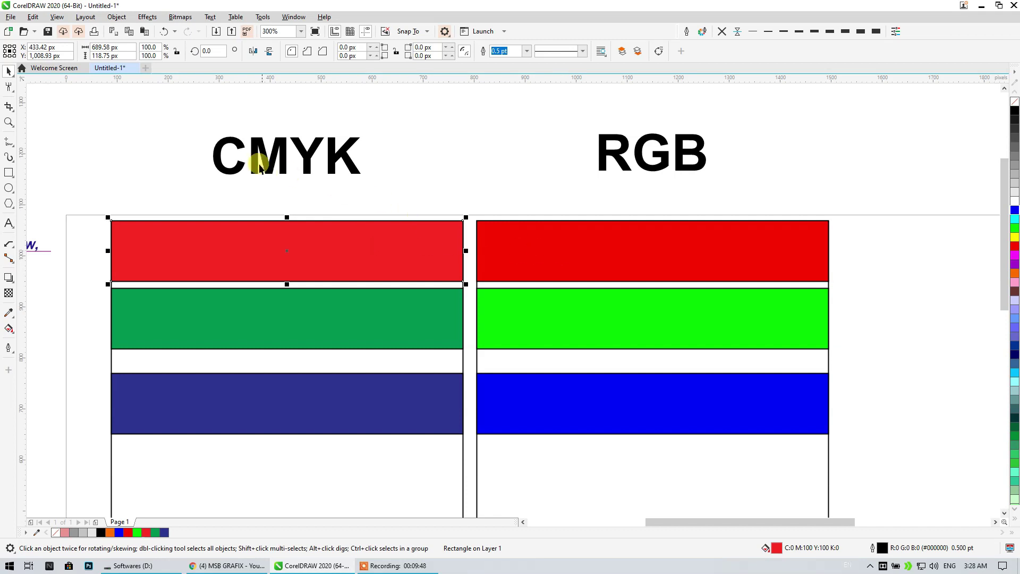
{"action": "left_click", "coordinate": [230, 160]}
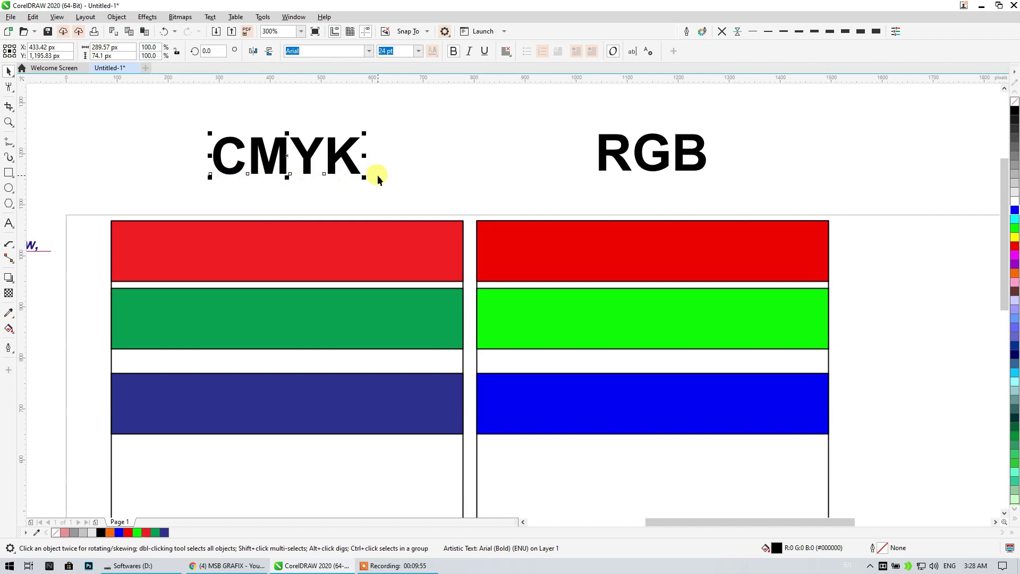
{"action": "left_click", "coordinate": [348, 246]}
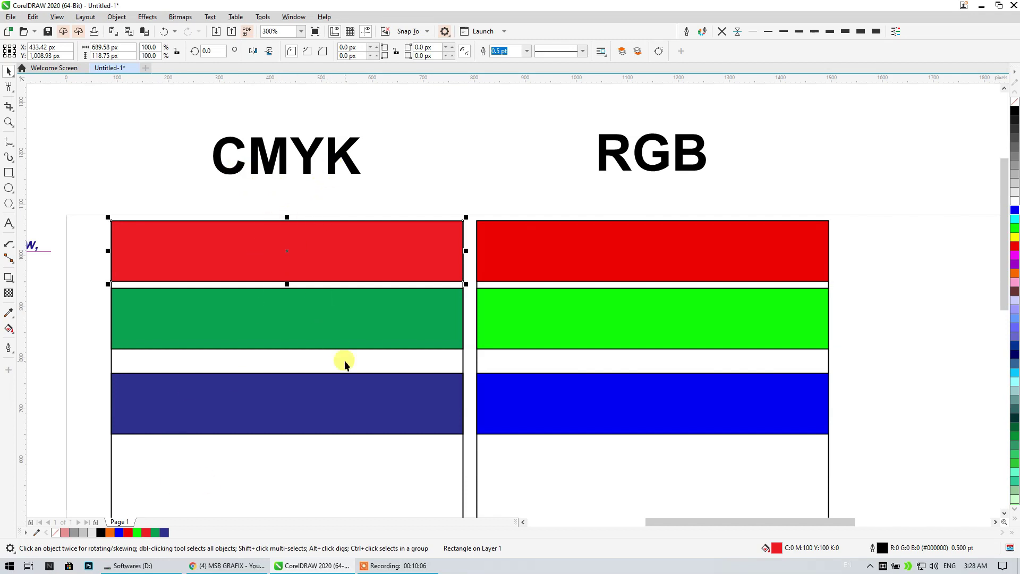
Review the whole comparison layout, checking the RGB heading, the RGB column's blue strip and the CMYK heading
{"action": "scroll", "coordinate": [233, 269], "scroll_direction": "down", "scroll_amount": 4}
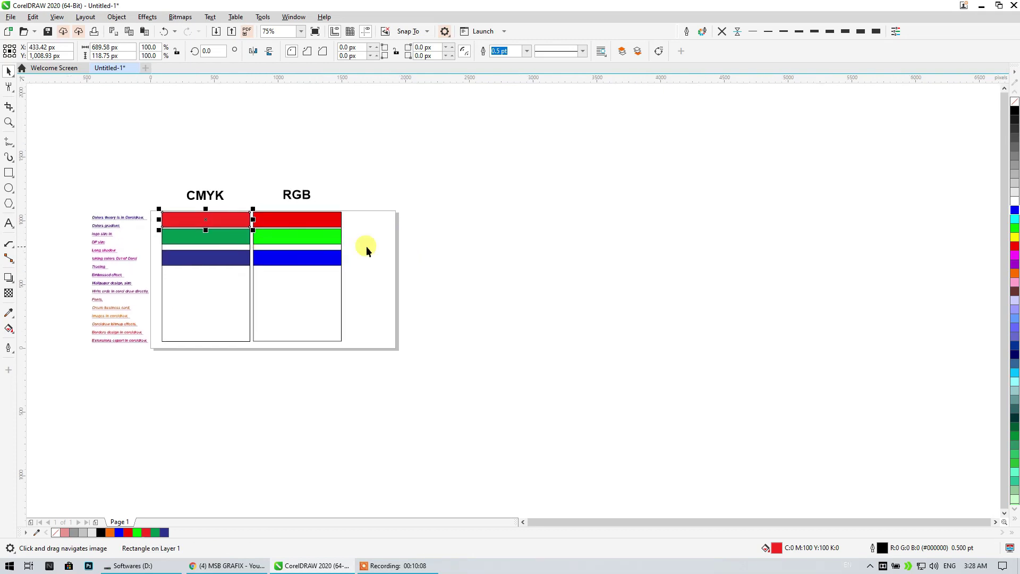
{"action": "scroll", "coordinate": [366, 247], "scroll_direction": "up", "scroll_amount": 1}
{"action": "left_click_drag", "start_coordinate": [166, 223], "coordinate": [460, 260]}
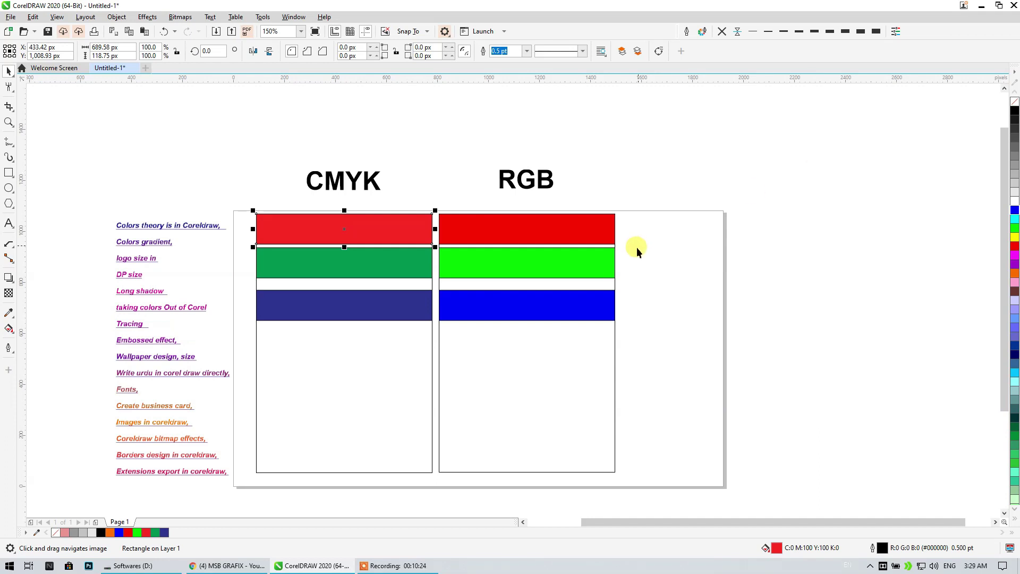
{"action": "left_click", "coordinate": [514, 187]}
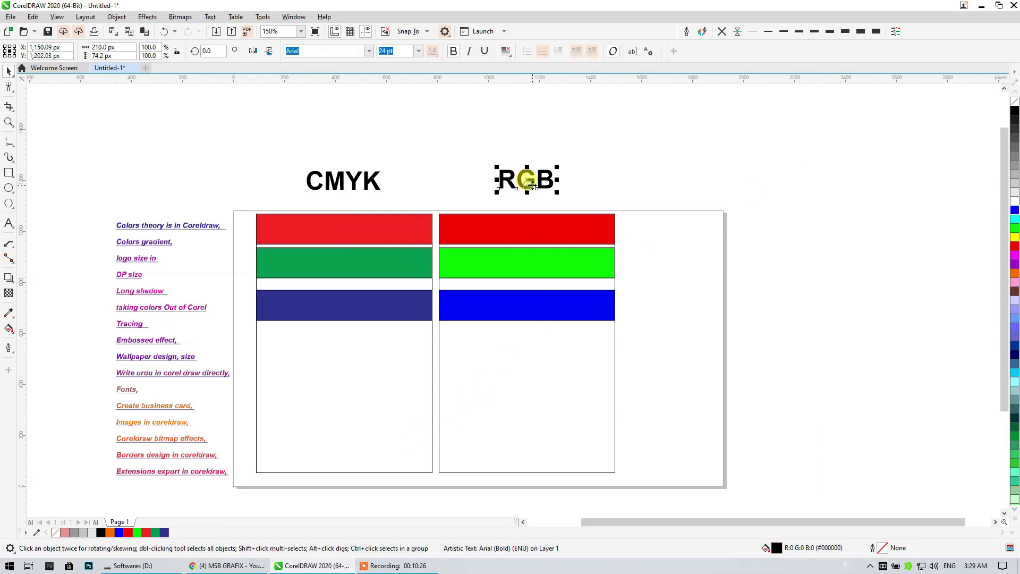
{"action": "left_click", "coordinate": [621, 148]}
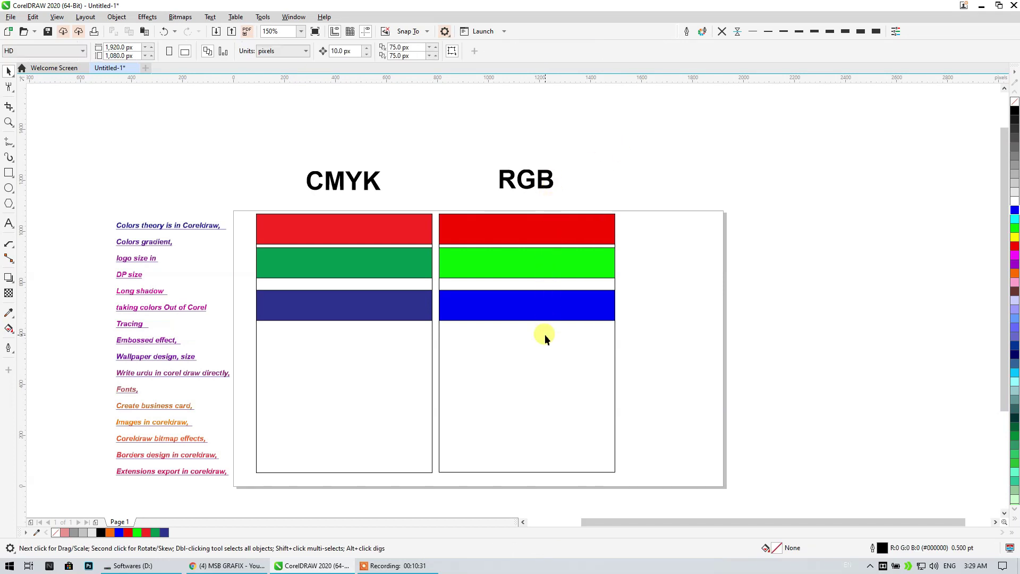
{"action": "left_click", "coordinate": [536, 301]}
{"action": "left_click", "coordinate": [630, 285]}
{"action": "left_click", "coordinate": [334, 180]}
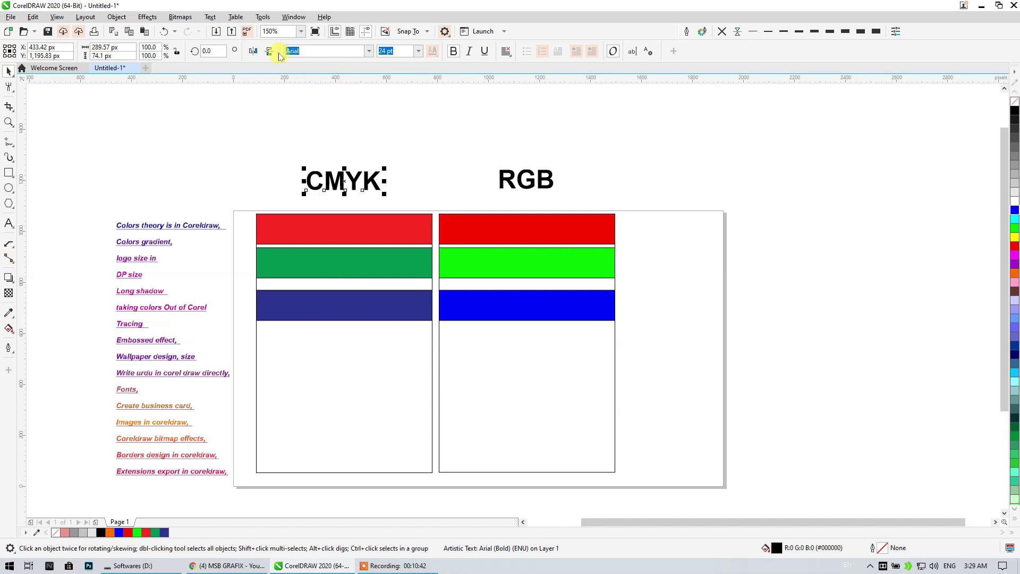
Open the Palettes docker to manage the available color palettes
{"action": "left_click", "coordinate": [256, 19]}
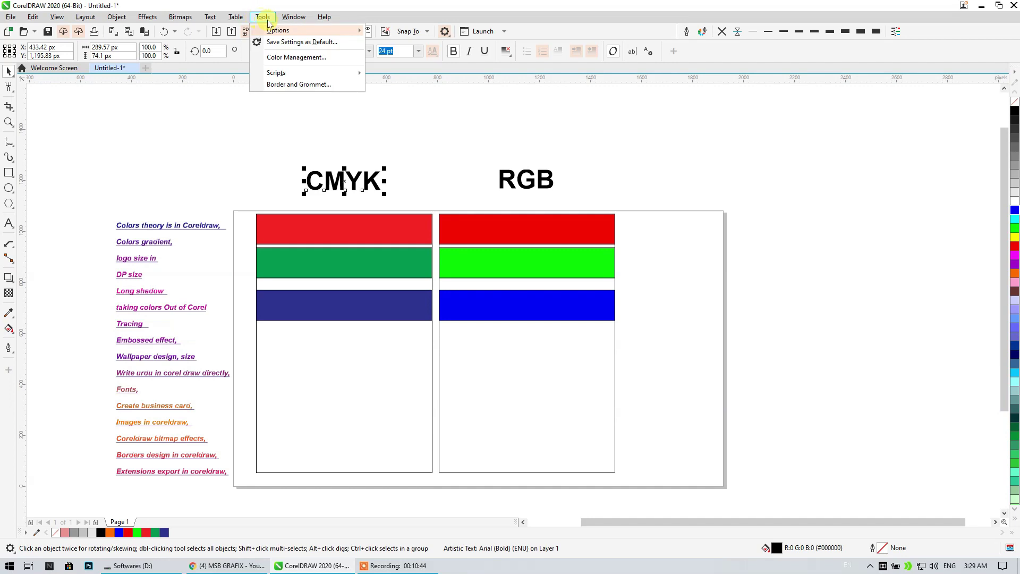
{"action": "mouse_move", "coordinate": [292, 18]}
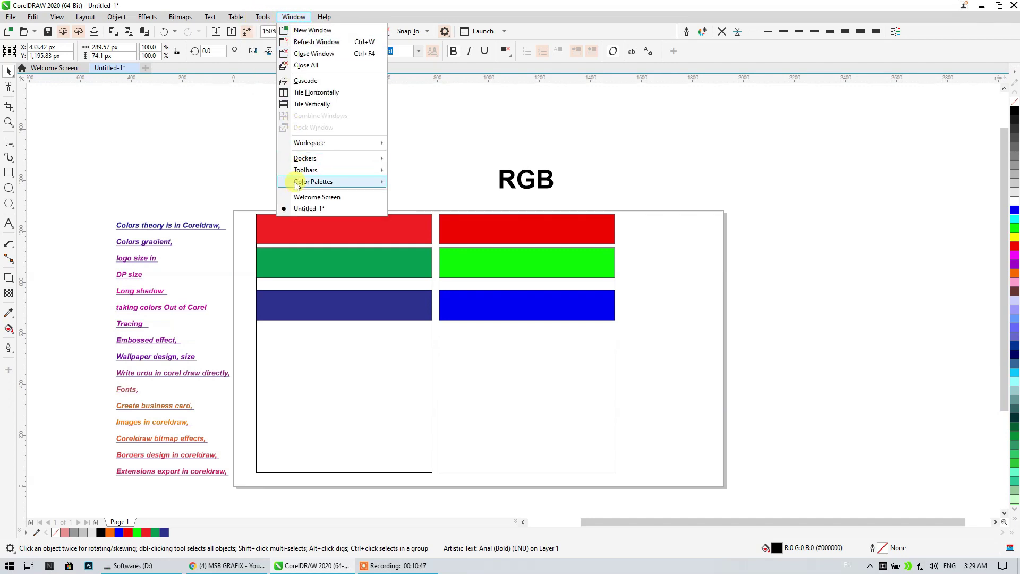
{"action": "mouse_move", "coordinate": [300, 175]}
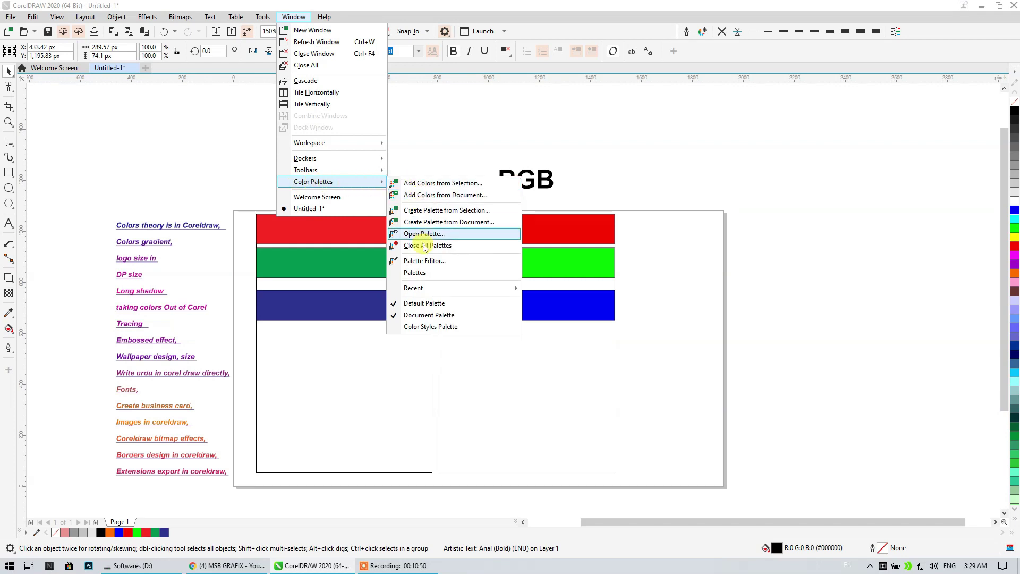
{"action": "left_click", "coordinate": [420, 273]}
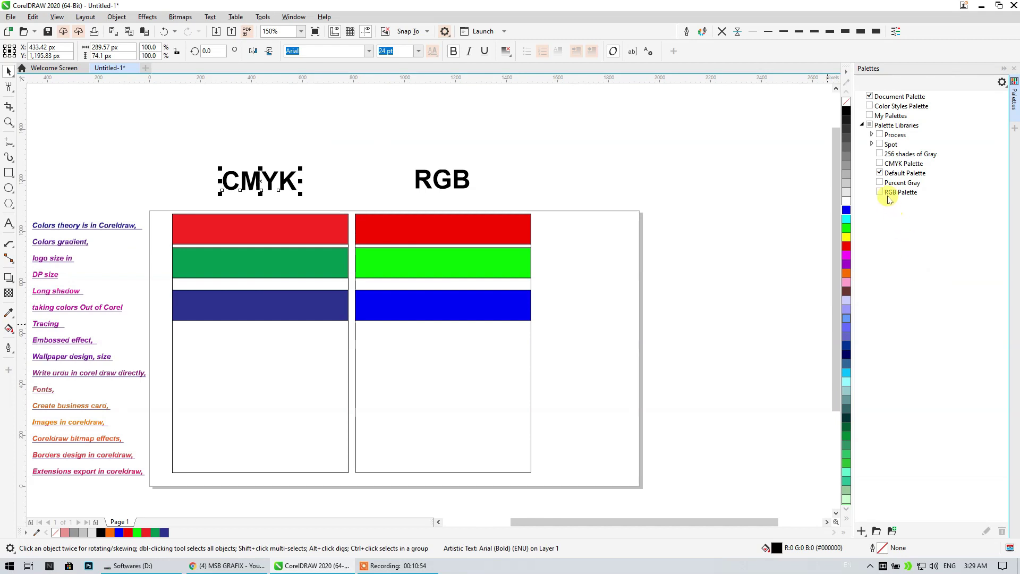
Expand the Spot, Process and Process PANTONE libraries, and show all PANTONE Previous Version palettes briefly before hiding them again
{"action": "left_click", "coordinate": [872, 144]}
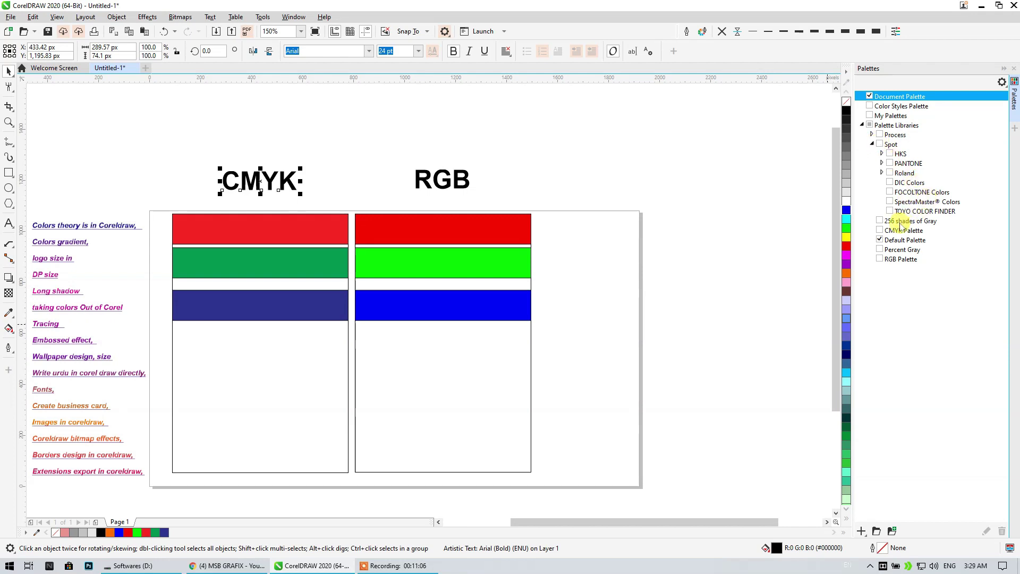
{"action": "left_click", "coordinate": [872, 135]}
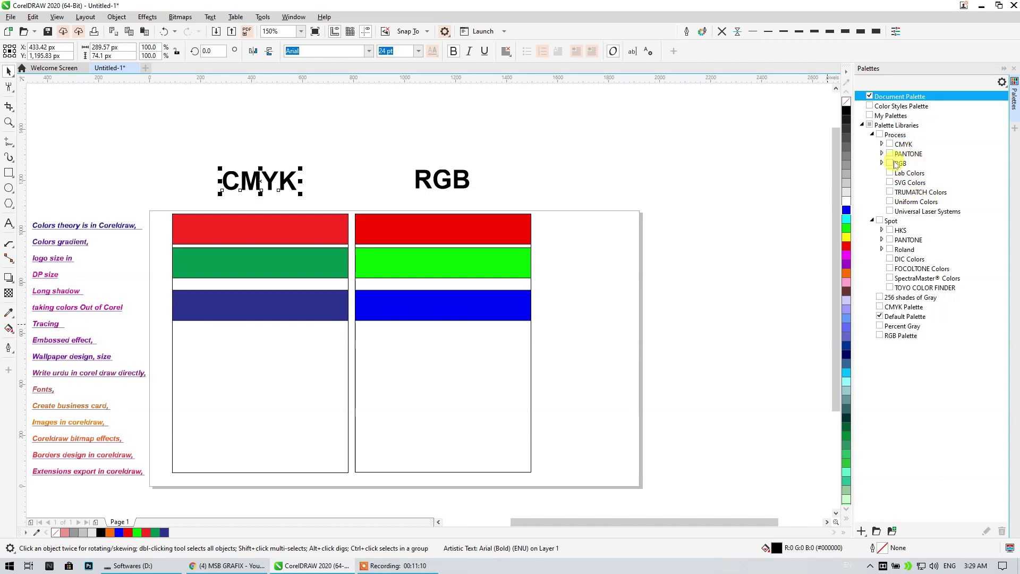
{"action": "left_click", "coordinate": [883, 154]}
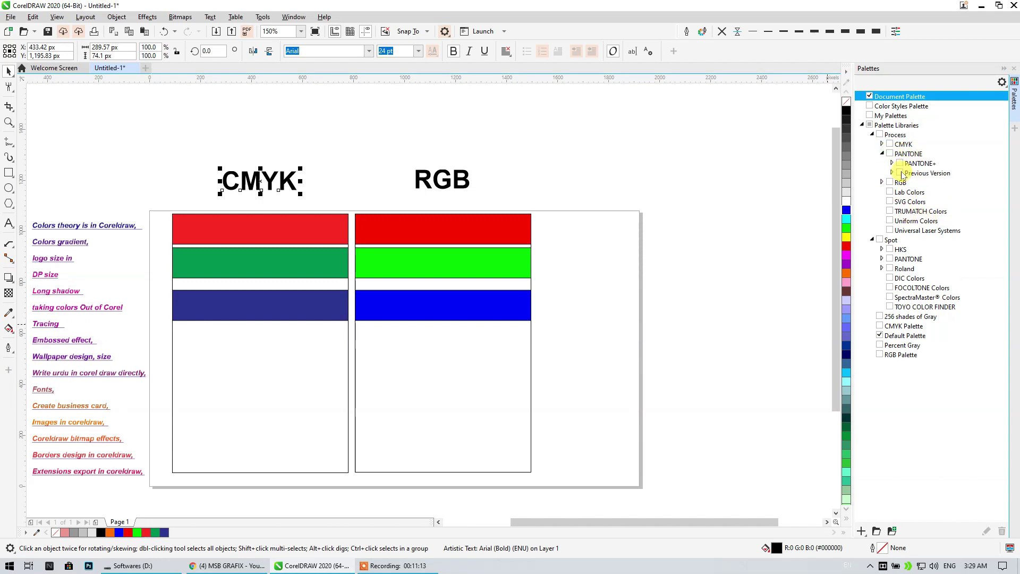
{"action": "left_click", "coordinate": [900, 173]}
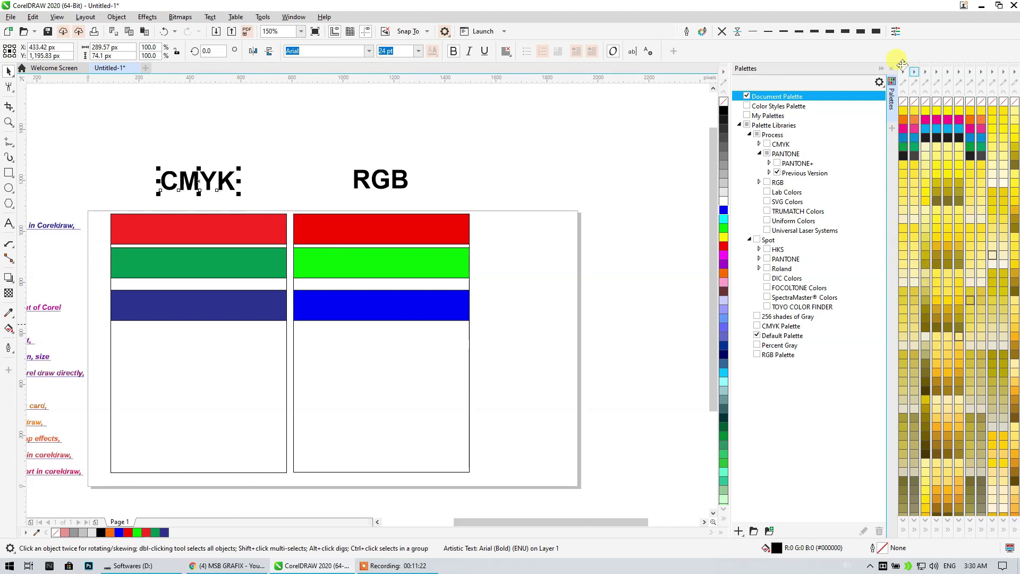
{"action": "left_click", "coordinate": [777, 174]}
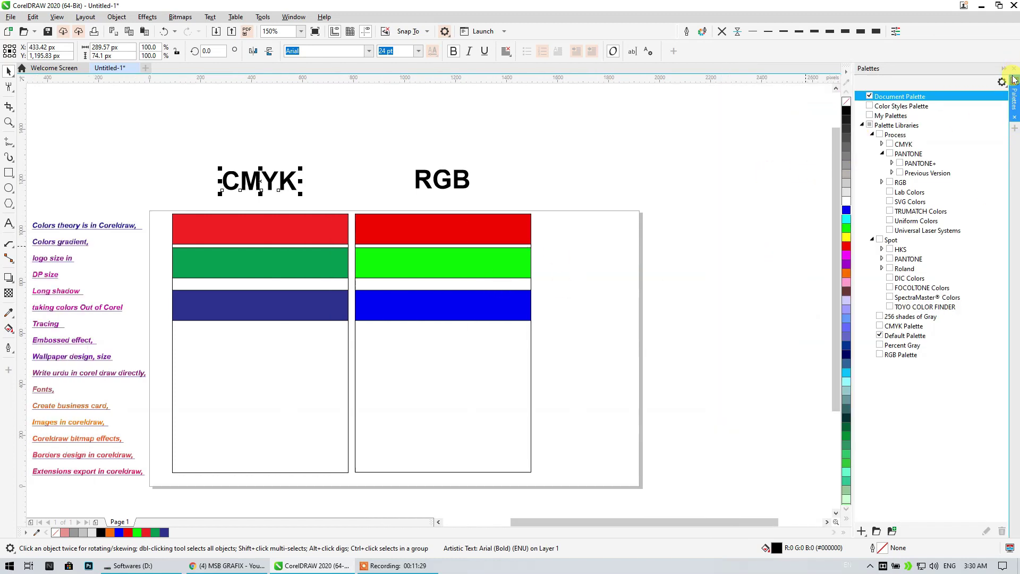
Float the Palettes docker over the canvas and preview the PANTONE+ palettes COLOR BRIDGE Coated-V4, COLOR BRIDGE Uncoated-V4 and CMYK Coated one at a time
{"action": "left_click_drag", "start_coordinate": [1005, 82], "coordinate": [724, 143]}
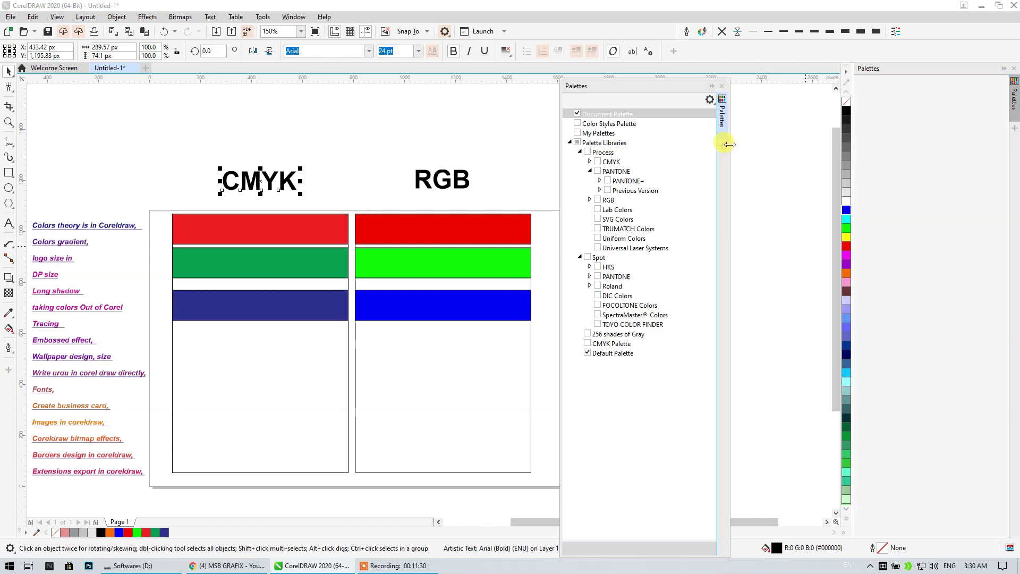
{"action": "left_click", "coordinate": [601, 182]}
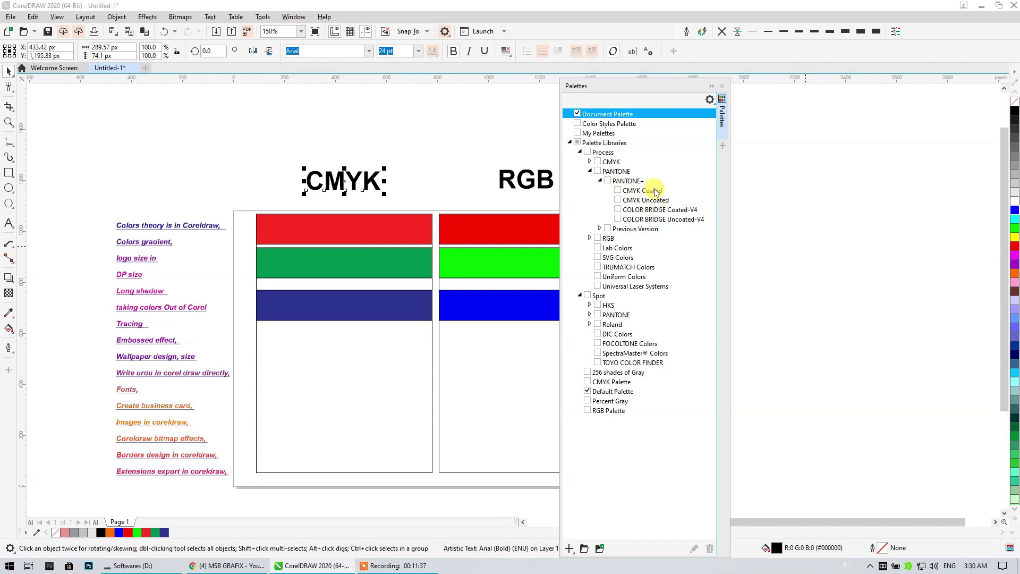
{"action": "left_click", "coordinate": [618, 210]}
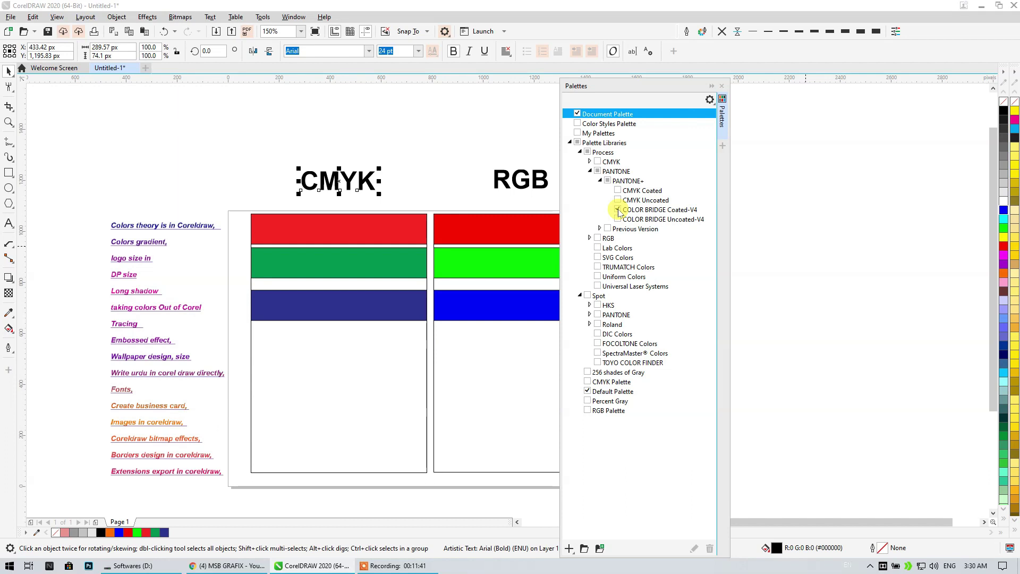
{"action": "left_click", "coordinate": [618, 210]}
{"action": "left_click", "coordinate": [617, 220]}
{"action": "left_click", "coordinate": [617, 220]}
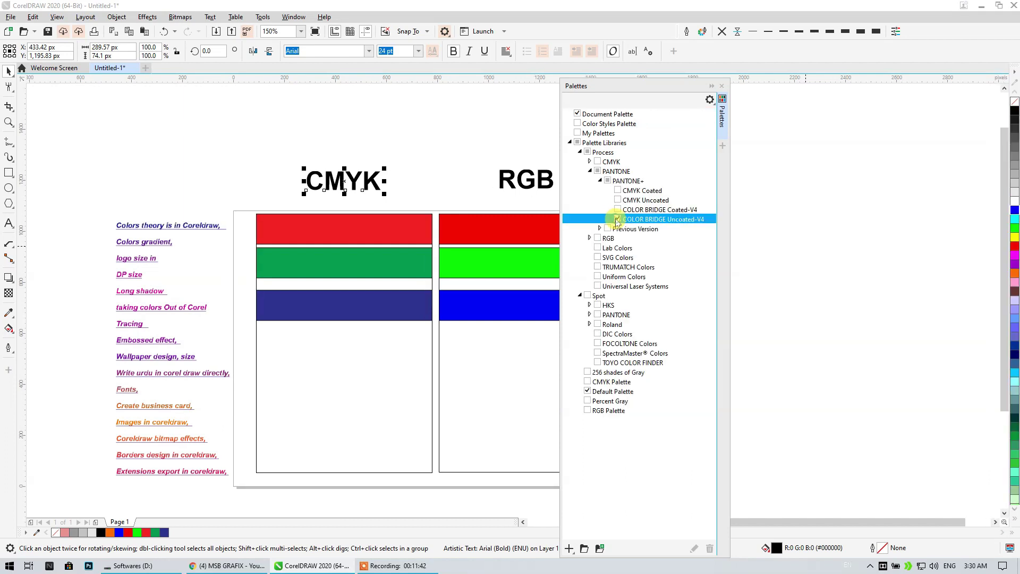
{"action": "left_click", "coordinate": [618, 219]}
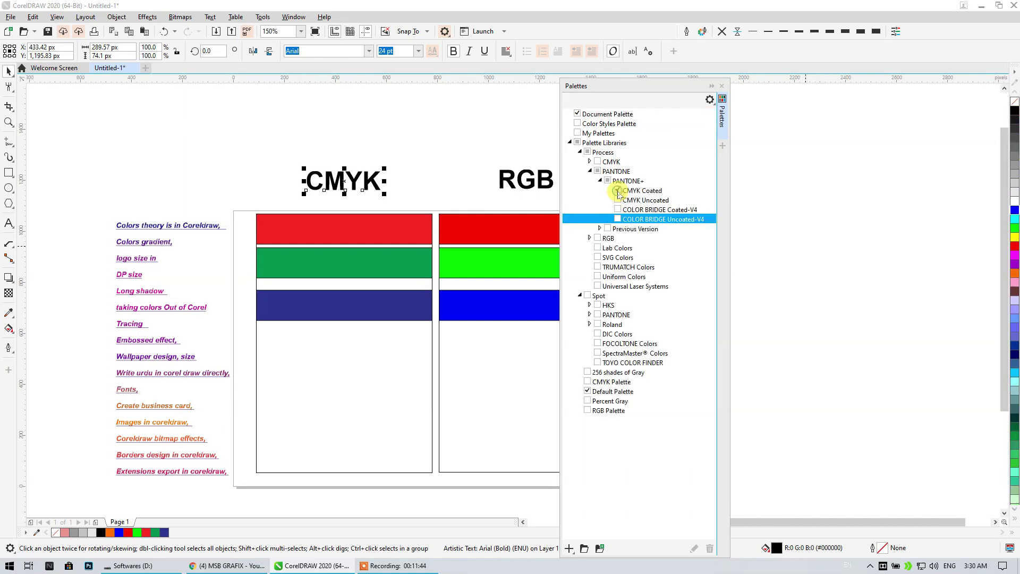
{"action": "left_click", "coordinate": [616, 191]}
Expand the PANTONE Previous Version library and preview Hexachrome Coated - Corel 10, Hexachrome Uncoated - Corel 10 and GoeBridge coated, hiding each again
{"action": "left_click", "coordinate": [600, 228]}
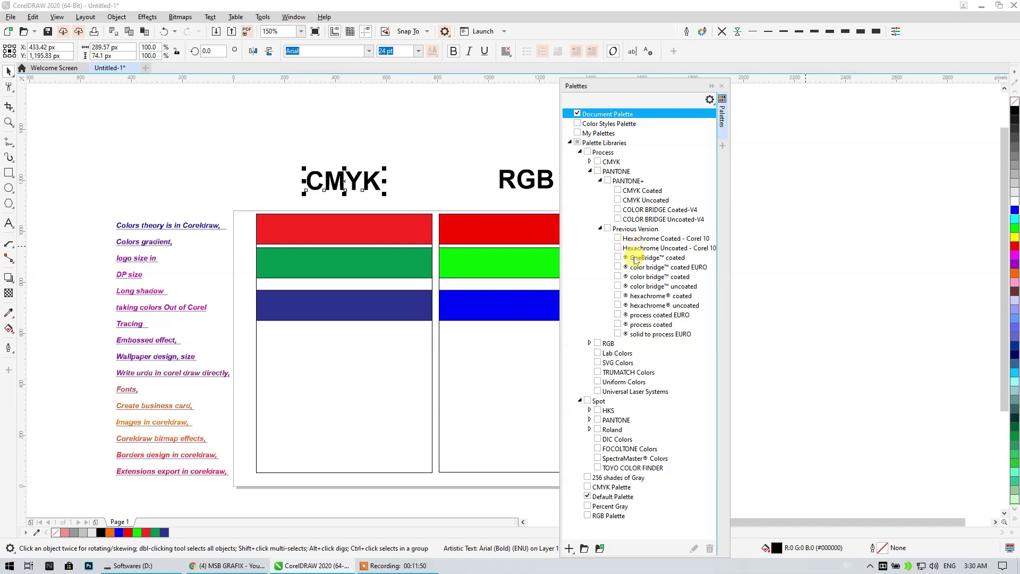
{"action": "left_click", "coordinate": [618, 239]}
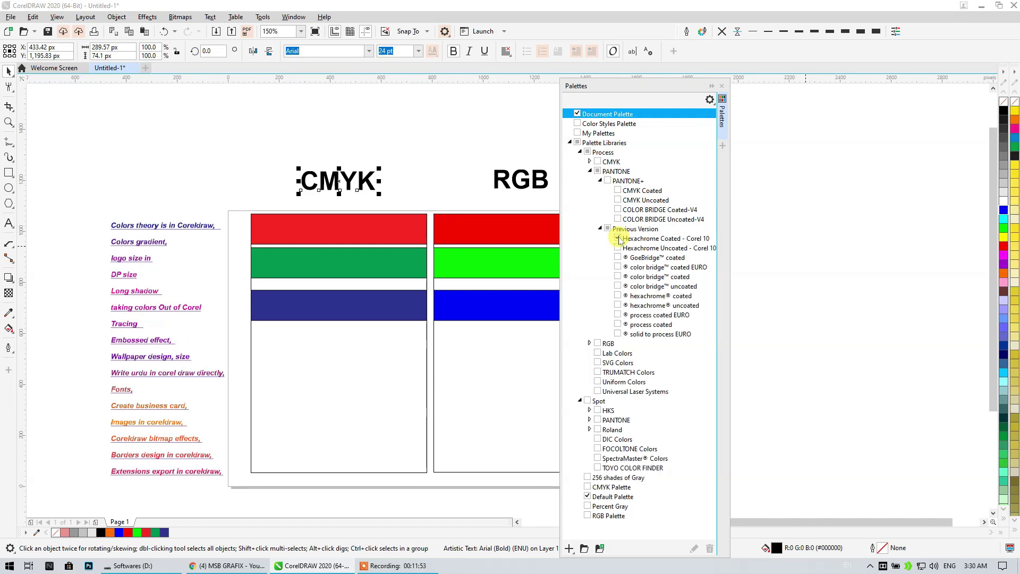
{"action": "left_click", "coordinate": [619, 239]}
{"action": "left_click", "coordinate": [619, 248]}
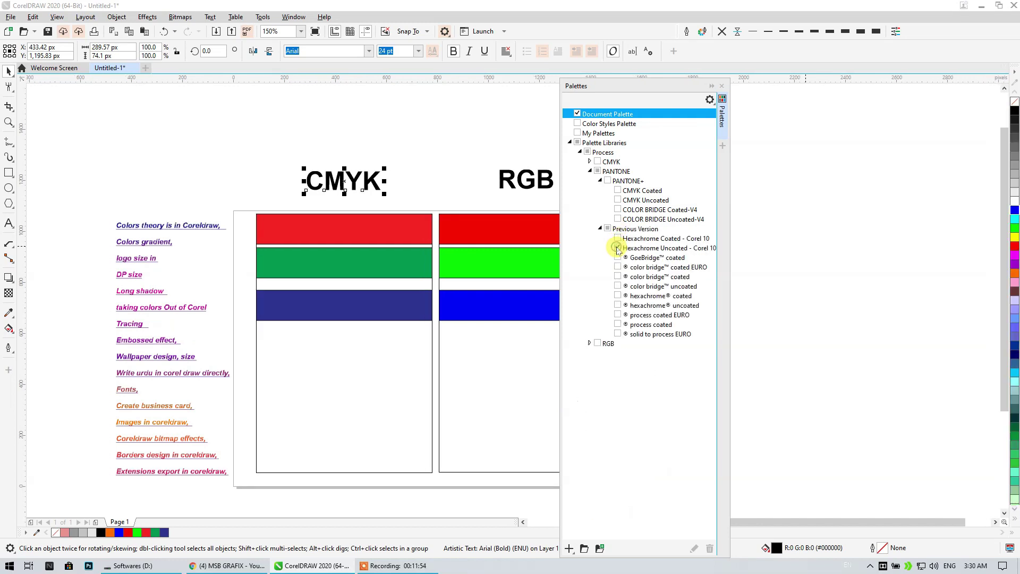
{"action": "left_click", "coordinate": [618, 248]}
{"action": "left_click", "coordinate": [619, 258]}
{"action": "left_click", "coordinate": [618, 258]}
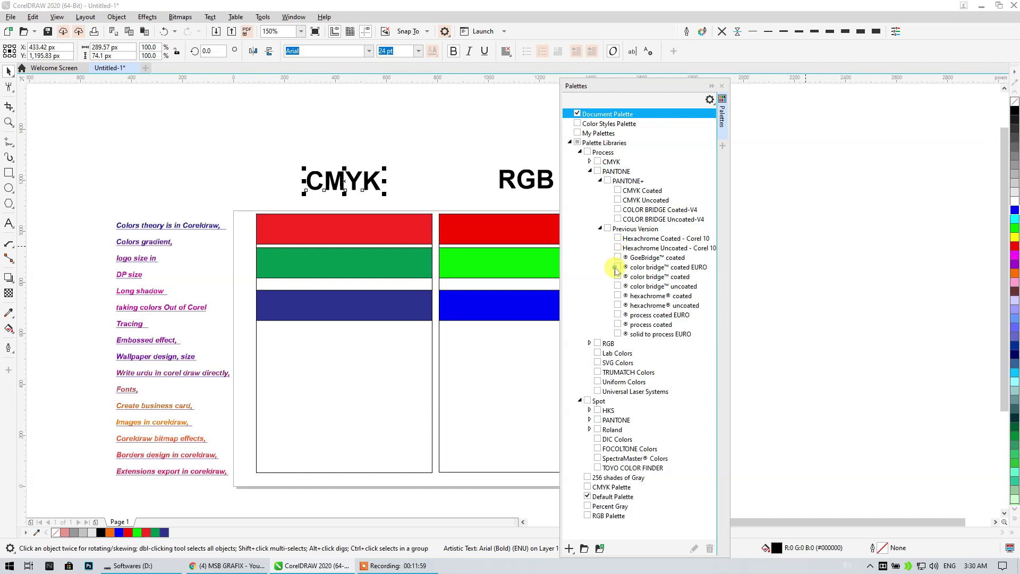
Preview the Previous Version palettes color bridge coated EURO, color bridge coated, color bridge uncoated and hexachrome coated, hiding each again
{"action": "left_click", "coordinate": [618, 267]}
{"action": "left_click", "coordinate": [618, 268]}
{"action": "left_click", "coordinate": [618, 277]}
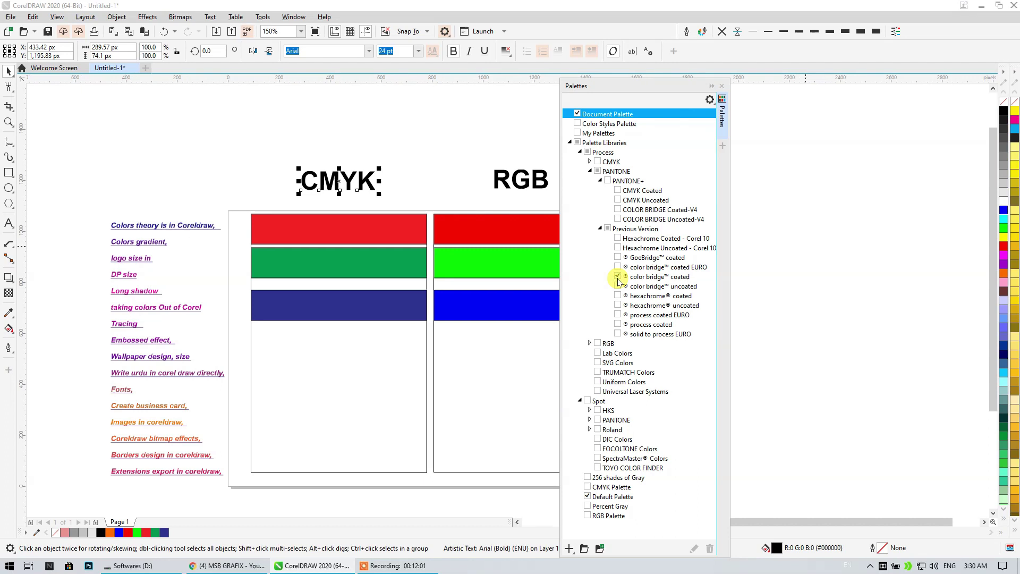
{"action": "left_click", "coordinate": [618, 277]}
{"action": "left_click", "coordinate": [618, 287]}
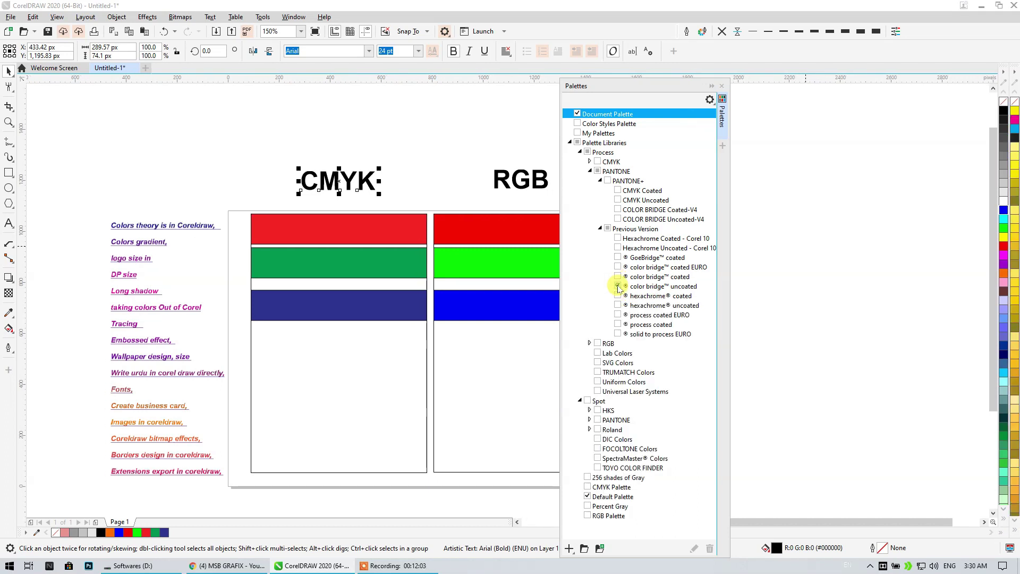
{"action": "left_click", "coordinate": [618, 287]}
{"action": "left_click", "coordinate": [618, 296]}
{"action": "left_click", "coordinate": [618, 296]}
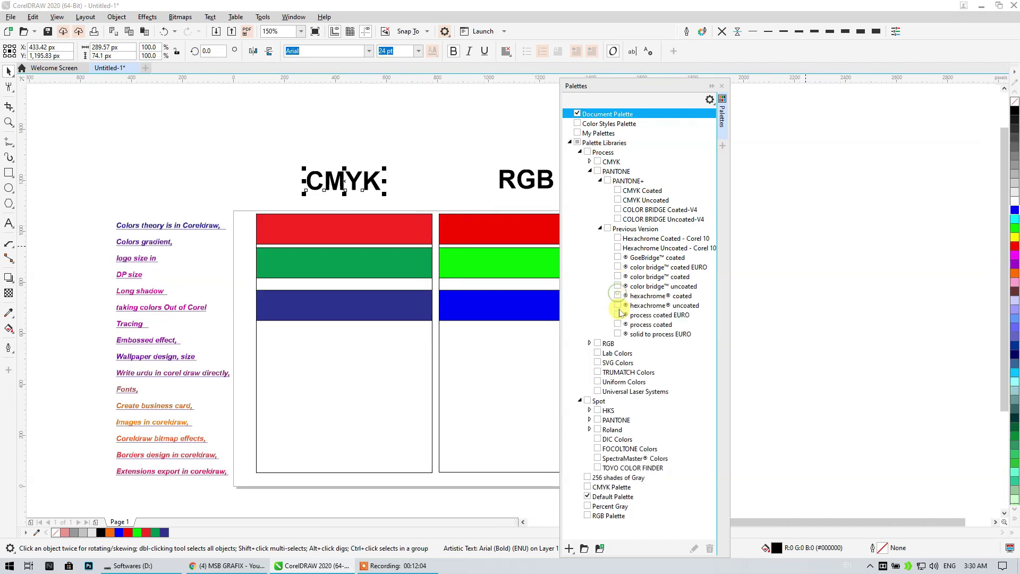
Show the Previous Version palette hexachrome uncoated, briefly preview process coated EURO, process coated and solid to process EURO, and close the Palettes docker
{"action": "left_click", "coordinate": [618, 306]}
{"action": "left_click", "coordinate": [618, 315]}
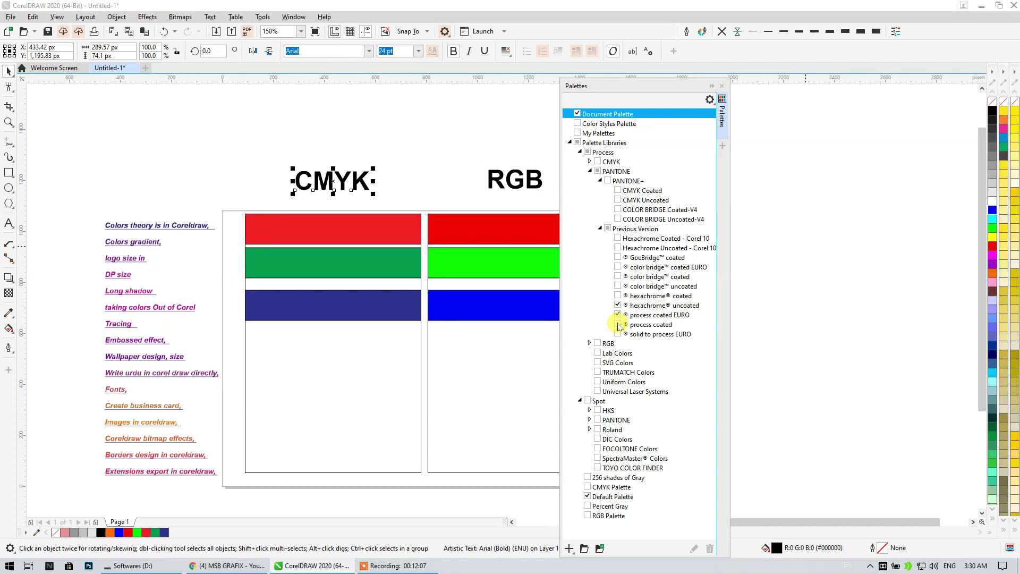
{"action": "left_click", "coordinate": [618, 315]}
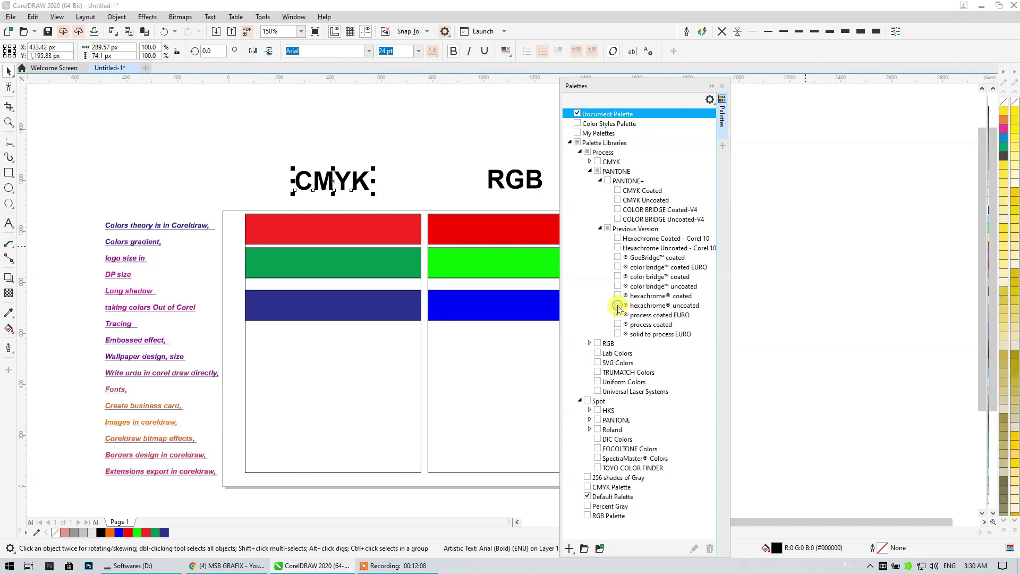
{"action": "left_click", "coordinate": [618, 325]}
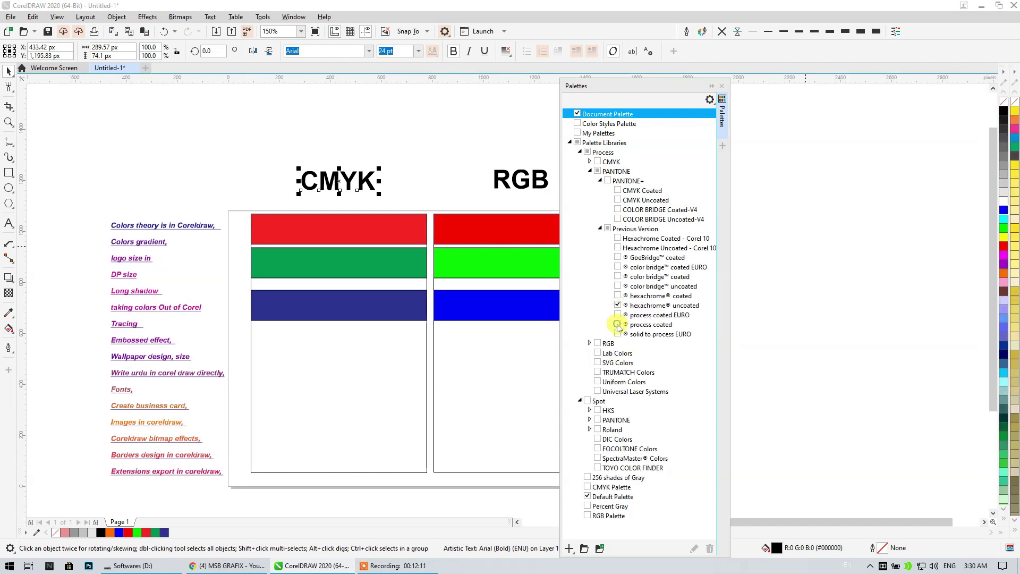
{"action": "left_click", "coordinate": [618, 325]}
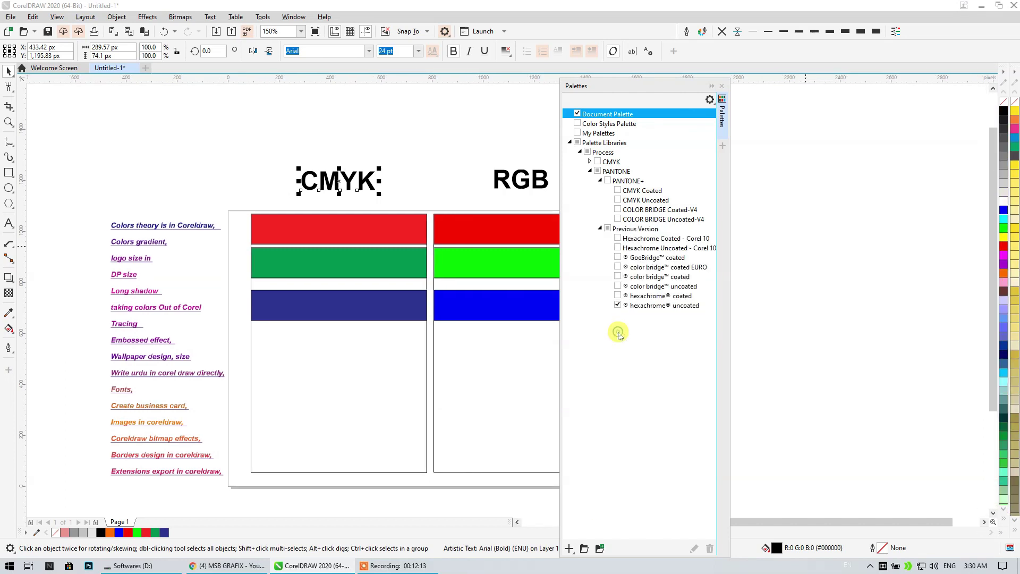
{"action": "left_click", "coordinate": [618, 334]}
{"action": "left_click", "coordinate": [619, 334]}
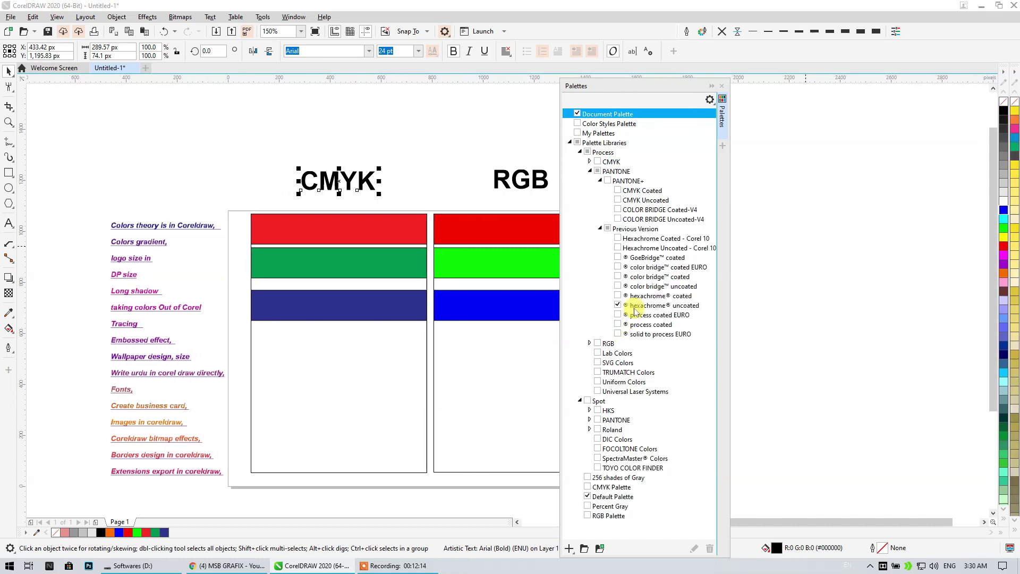
{"action": "left_click", "coordinate": [718, 87]}
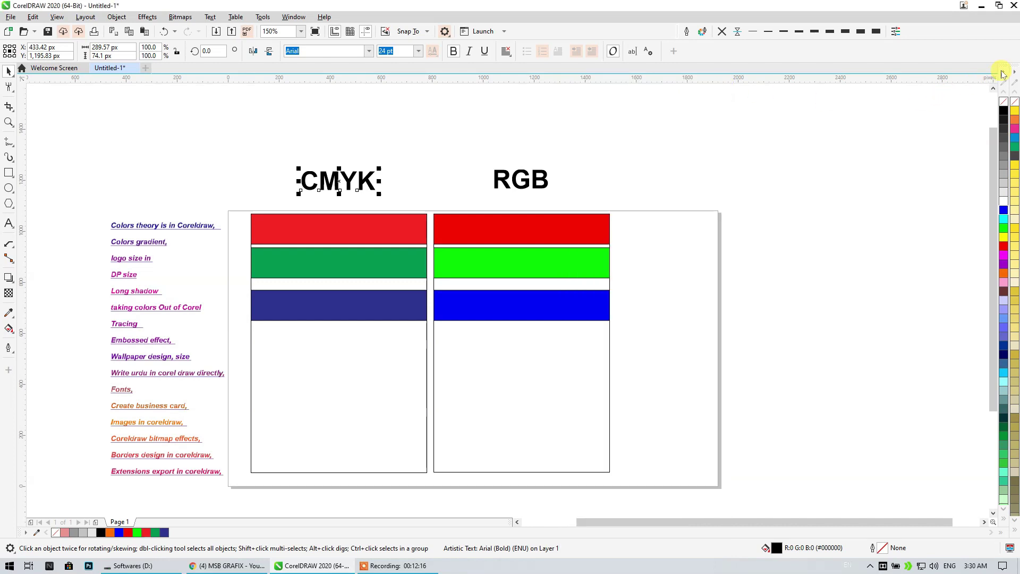
Float the PANTONE hexachrome uncoated palette over the canvas, widen it to show all swatches, and dock it below the document palette
{"action": "left_click_drag", "start_coordinate": [1010, 63], "coordinate": [336, 144]}
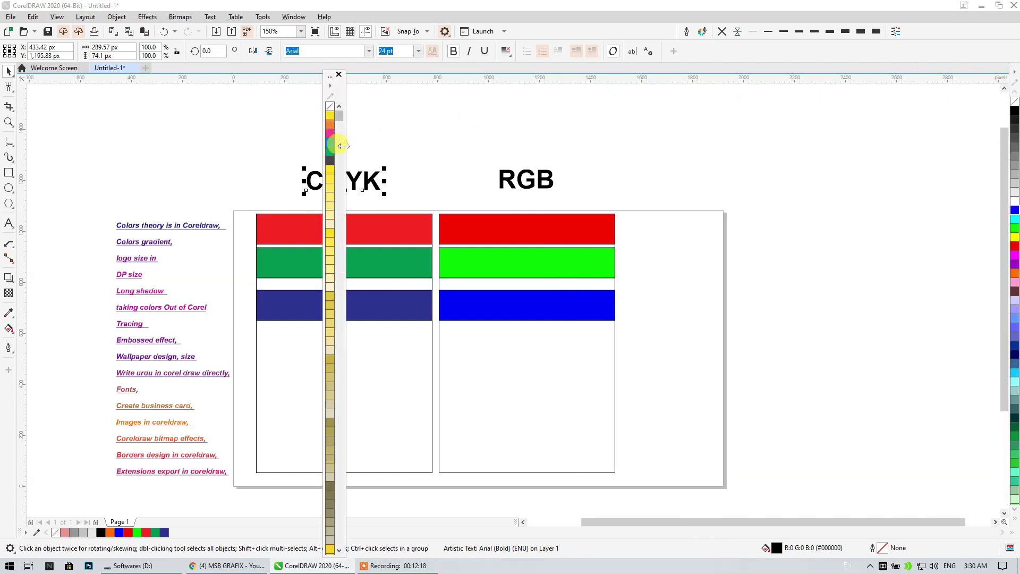
{"action": "left_click", "coordinate": [354, 159]}
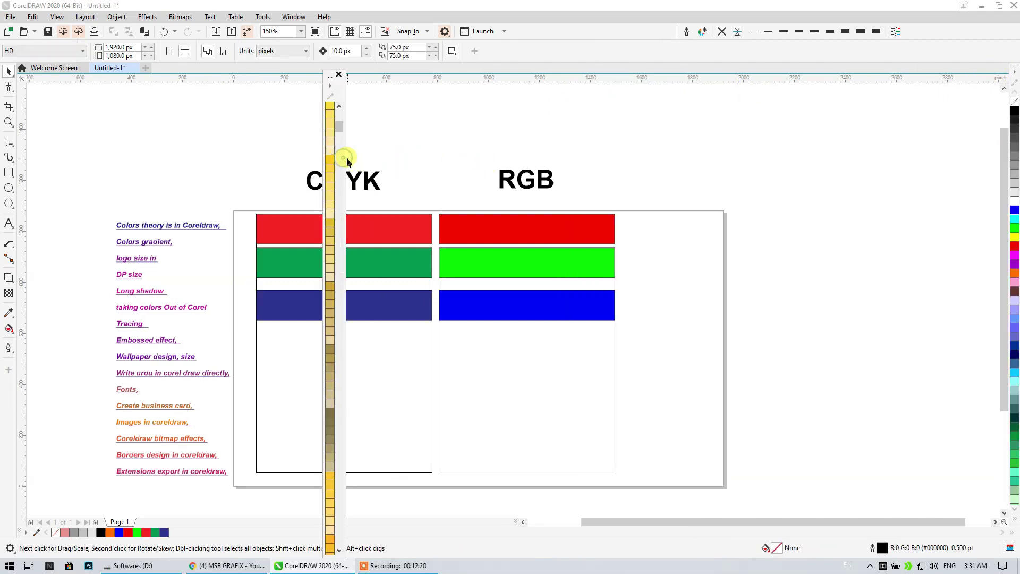
{"action": "left_click_drag", "start_coordinate": [353, 153], "coordinate": [912, 176]}
{"action": "left_click_drag", "start_coordinate": [754, 71], "coordinate": [707, 222]}
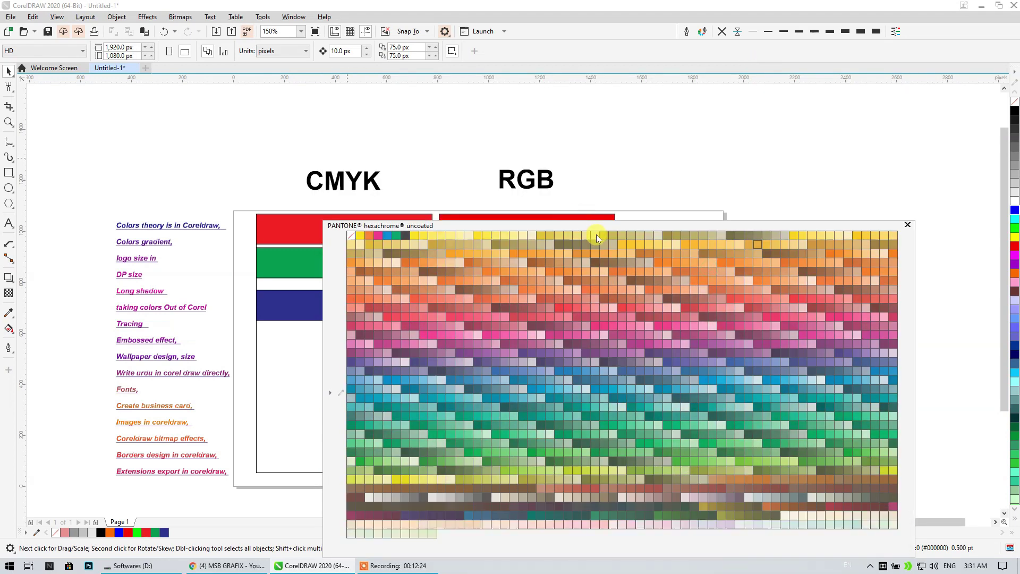
{"action": "left_click_drag", "start_coordinate": [596, 228], "coordinate": [451, 207]}
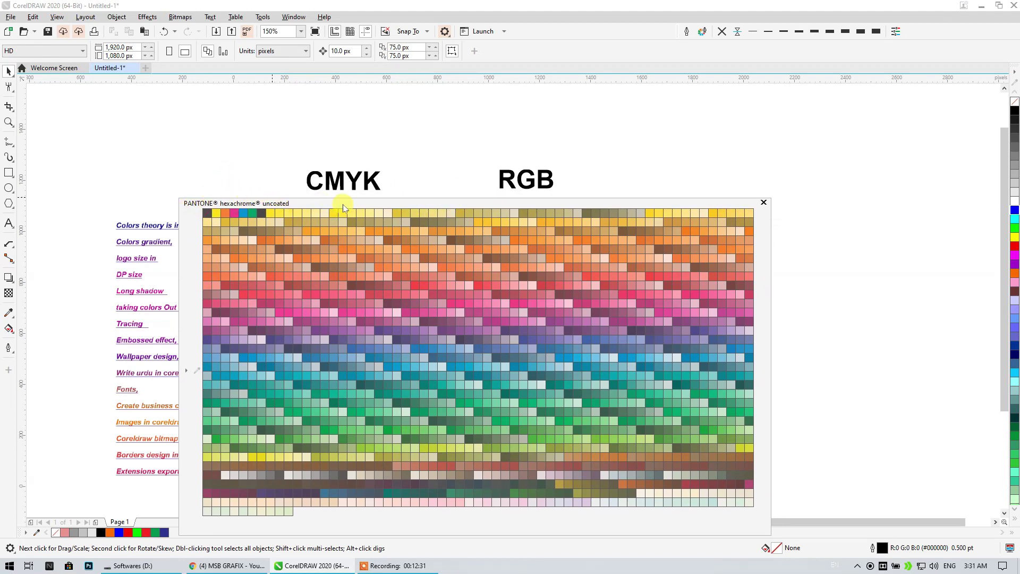
{"action": "left_click_drag", "start_coordinate": [340, 205], "coordinate": [306, 533]}
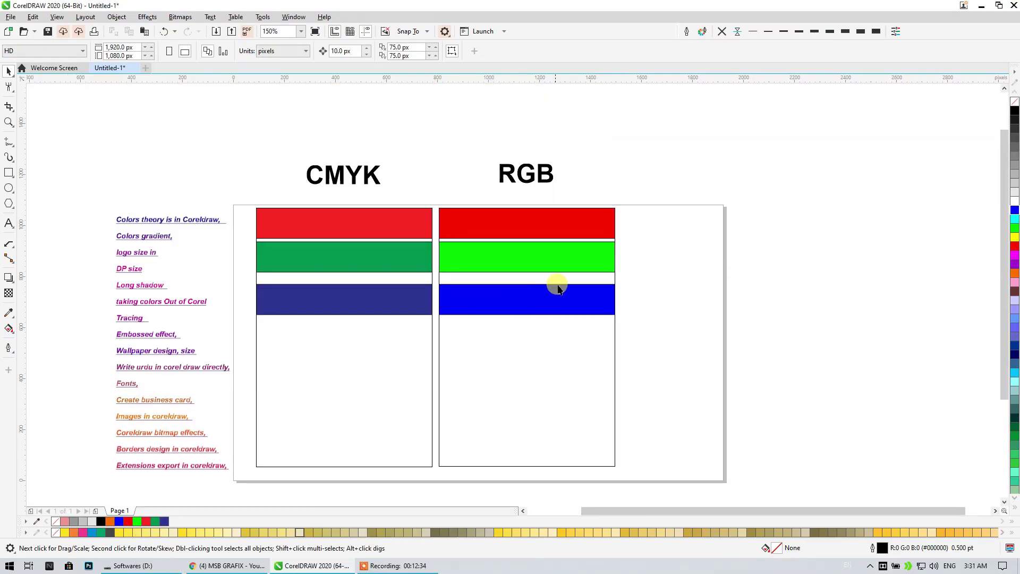
Create a mirrored copy of the red, green and blue RGB strips directly to their right
{"action": "left_click", "coordinate": [467, 237]}
{"action": "left_click", "coordinate": [521, 268], "text": "shift"}
{"action": "left_click", "coordinate": [564, 303], "text": "shift"}
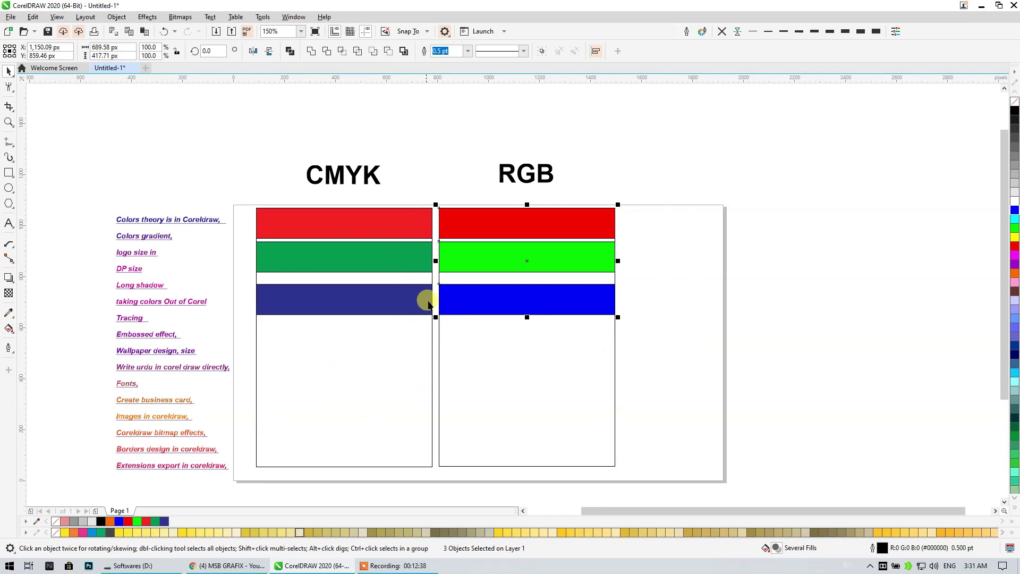
{"action": "left_click_drag", "start_coordinate": [436, 261], "coordinate": [652, 257]}
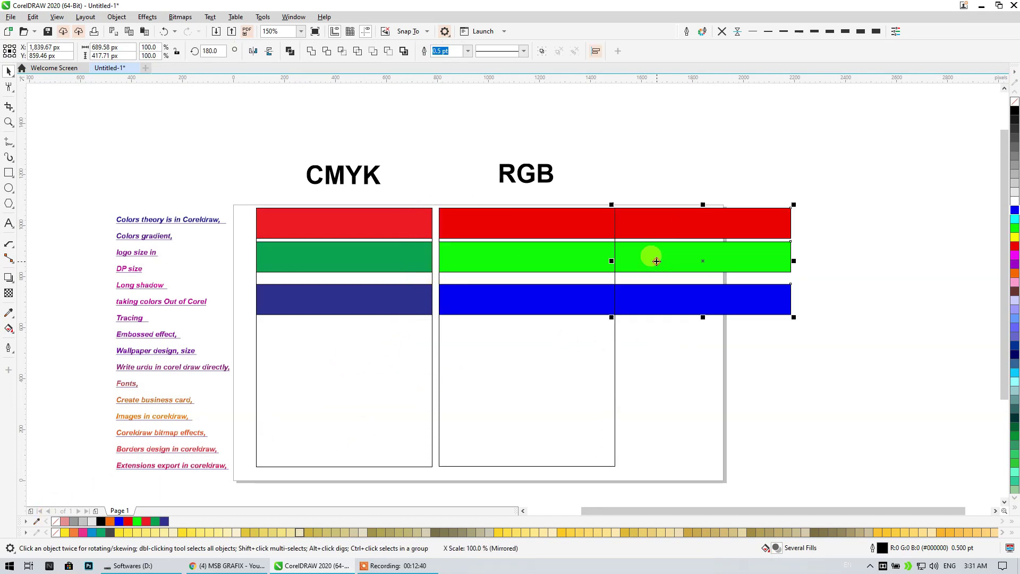
{"action": "left_click", "coordinate": [708, 379]}
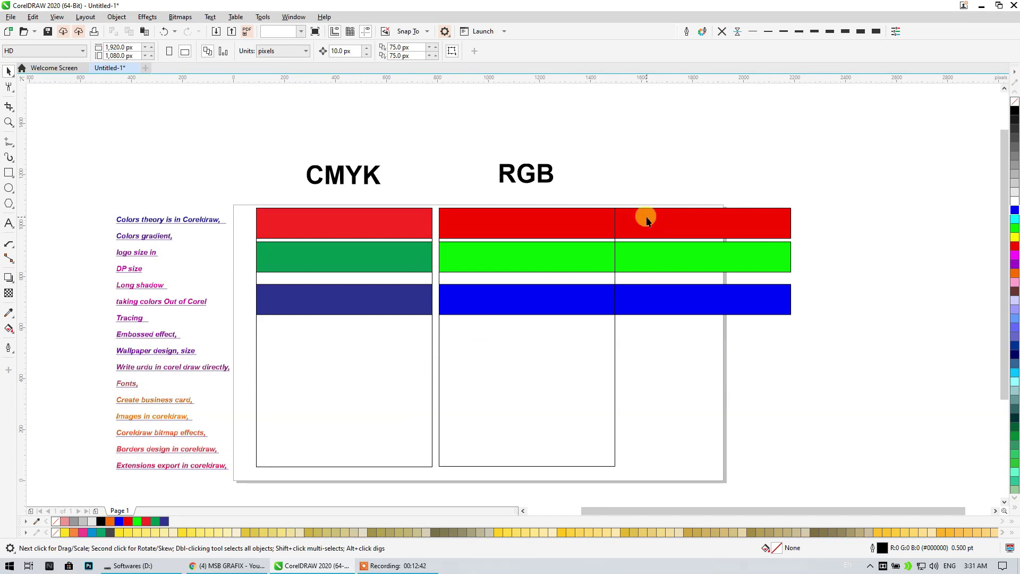
Fill the copied red strip with the pink swatch of the PANTONE hexachrome uncoated palette and browse further swatches
{"action": "left_click", "coordinate": [647, 221]}
{"action": "left_click", "coordinate": [82, 533]}
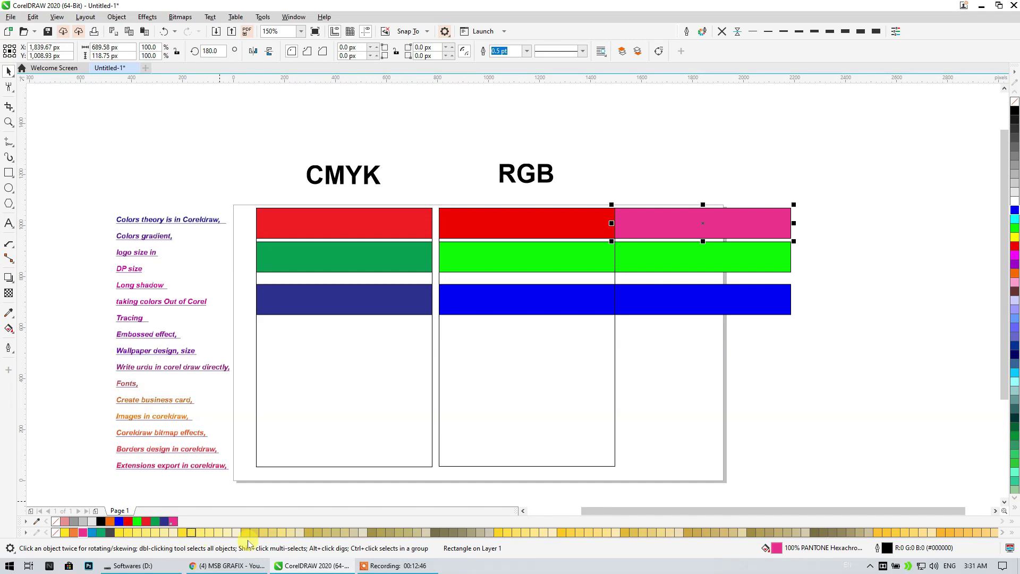
{"action": "scroll", "coordinate": [361, 533], "scroll_direction": "down", "scroll_amount": 5}
{"action": "scroll", "coordinate": [361, 533], "scroll_direction": "down", "scroll_amount": 2}
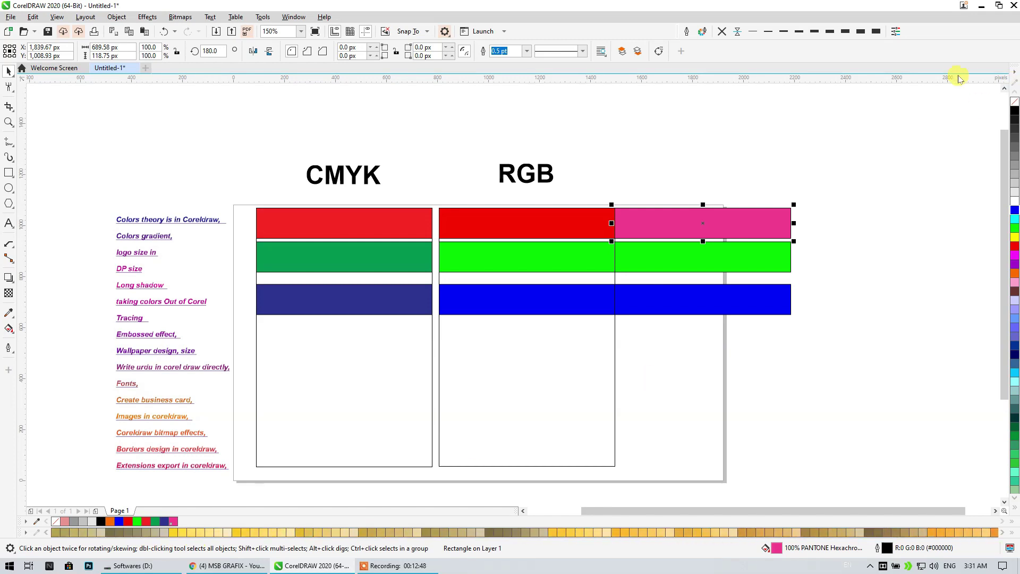
Set the maximum palette rows when docked to 3 and browse the expanded hexachrome uncoated swatches
{"action": "left_click", "coordinate": [1014, 76]}
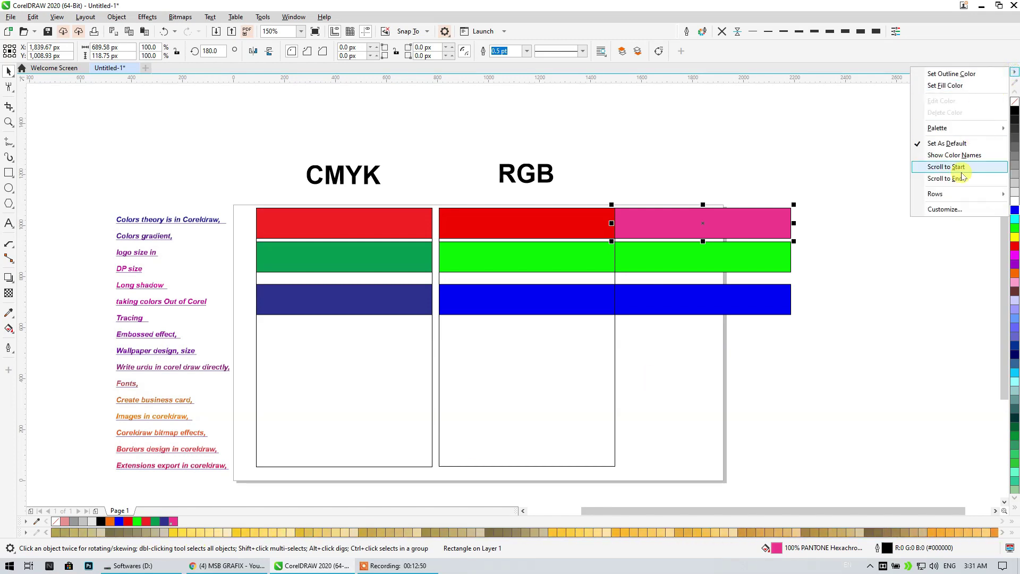
{"action": "left_click", "coordinate": [949, 208]}
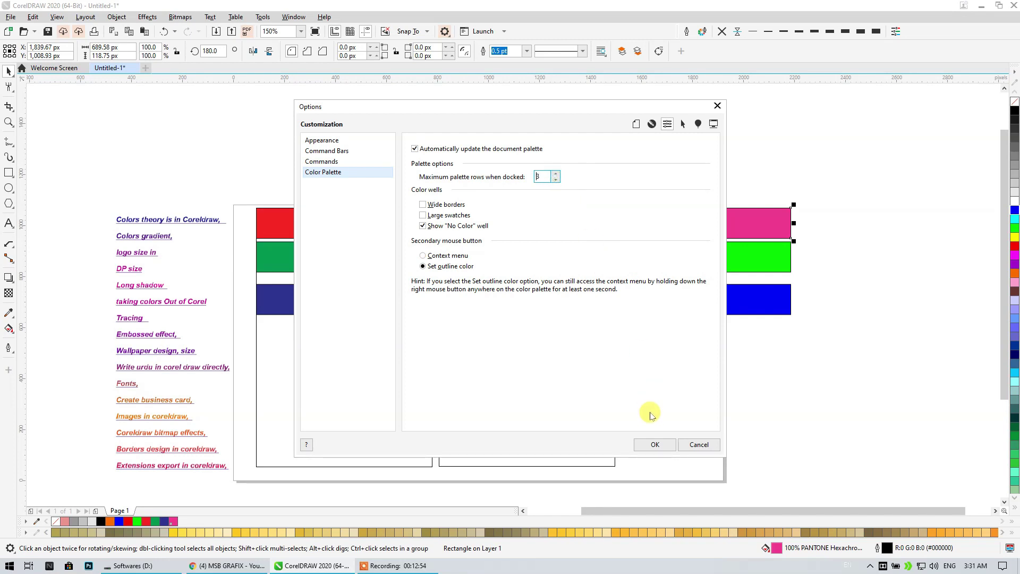
{"action": "left_click", "coordinate": [654, 444]}
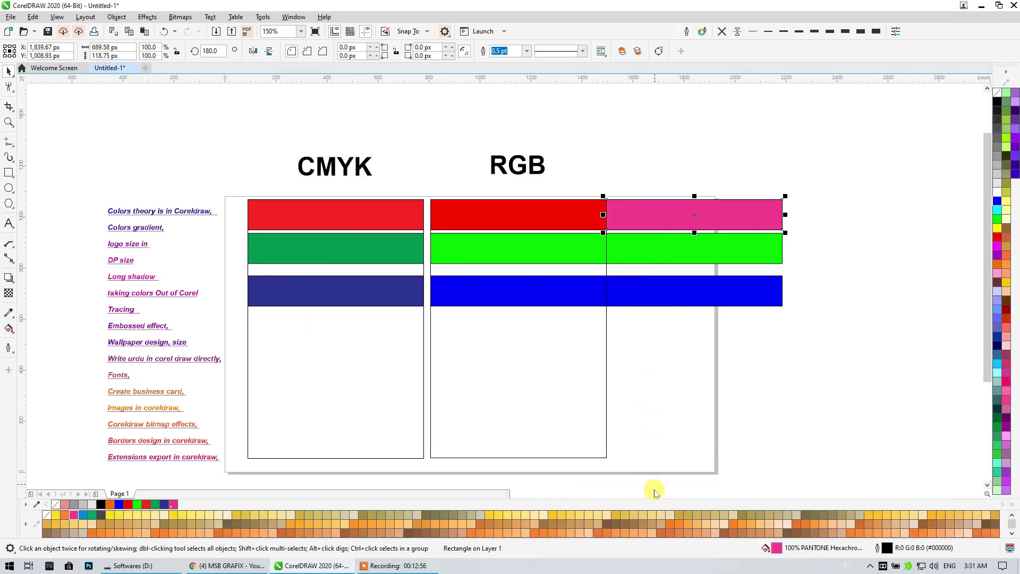
{"action": "scroll", "coordinate": [569, 521], "scroll_direction": "down", "scroll_amount": 3}
{"action": "scroll", "coordinate": [569, 524], "scroll_direction": "down", "scroll_amount": 6}
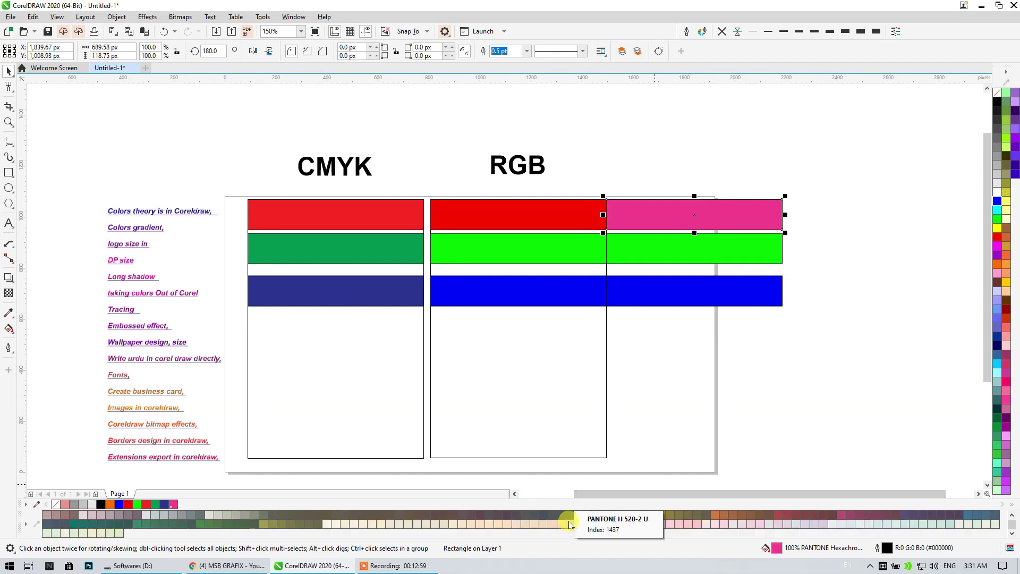
{"action": "scroll", "coordinate": [570, 525], "scroll_direction": "up", "scroll_amount": 9}
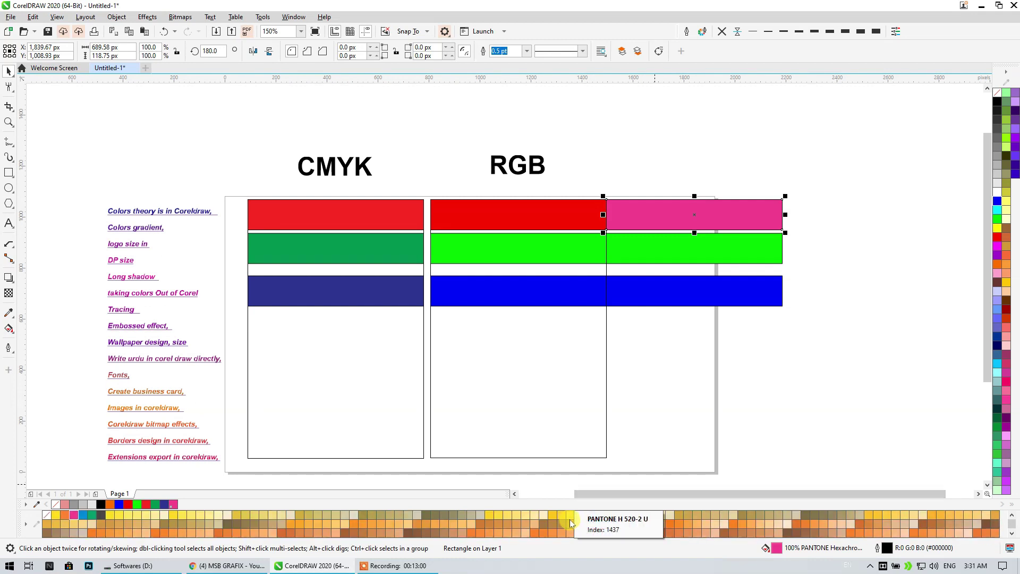
{"action": "left_click", "coordinate": [850, 302]}
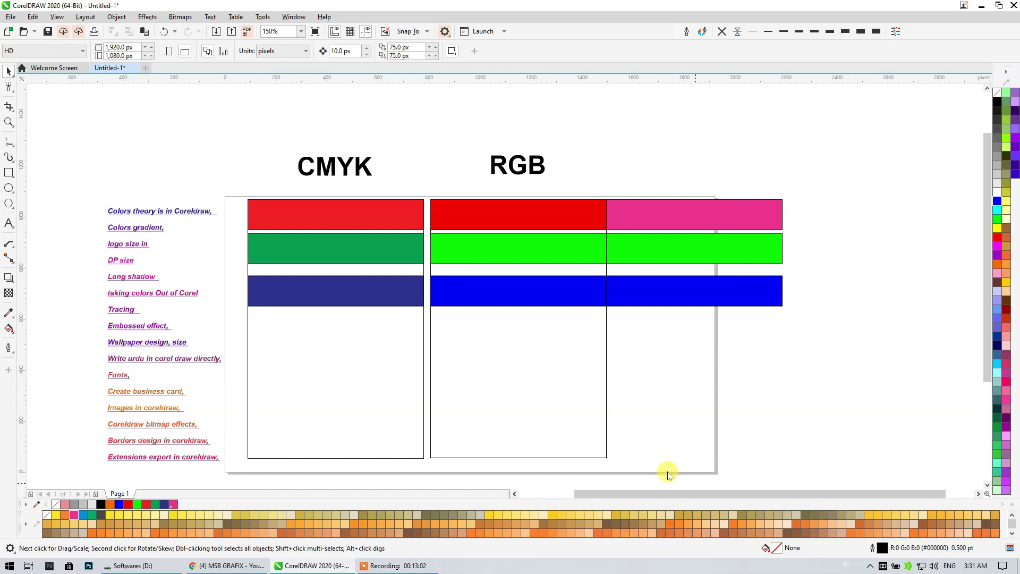
Fill the copied green strip with the PANTONE hexachrome green and the copied blue strip with the hexachrome cyan-blue
{"action": "left_click", "coordinate": [708, 256]}
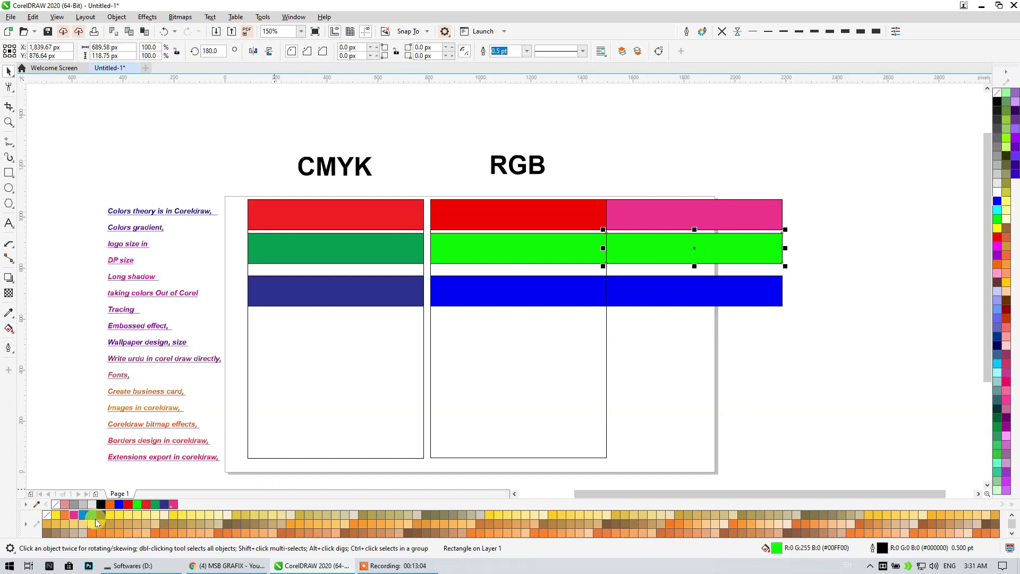
{"action": "left_click", "coordinate": [94, 520]}
{"action": "left_click", "coordinate": [658, 289]}
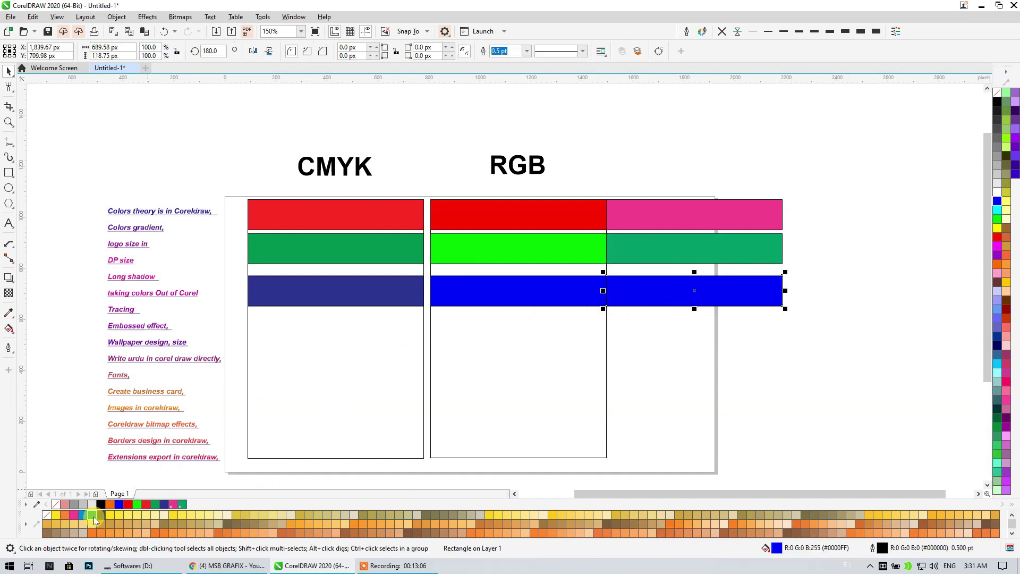
{"action": "left_click", "coordinate": [83, 515]}
{"action": "left_click", "coordinate": [630, 388]}
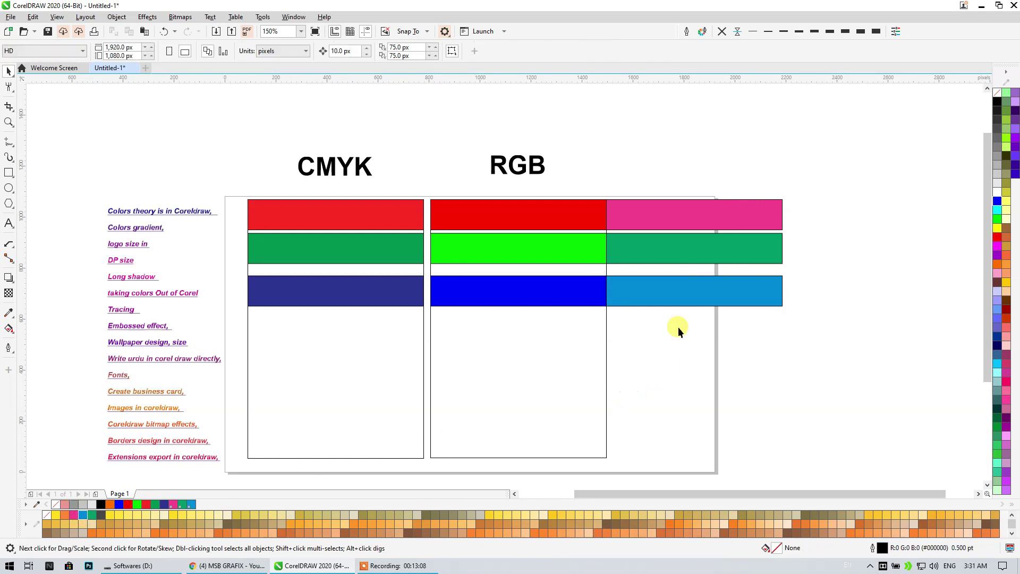
Nudge the three PANTONE-coloured strips 30 px to the right, leaving a gap beside the RGB column
{"action": "scroll", "coordinate": [647, 246], "scroll_direction": "up", "scroll_amount": 3}
{"action": "scroll", "coordinate": [390, 250], "scroll_direction": "down", "scroll_amount": 3}
{"action": "left_click_drag", "start_coordinate": [403, 262], "coordinate": [713, 259]}
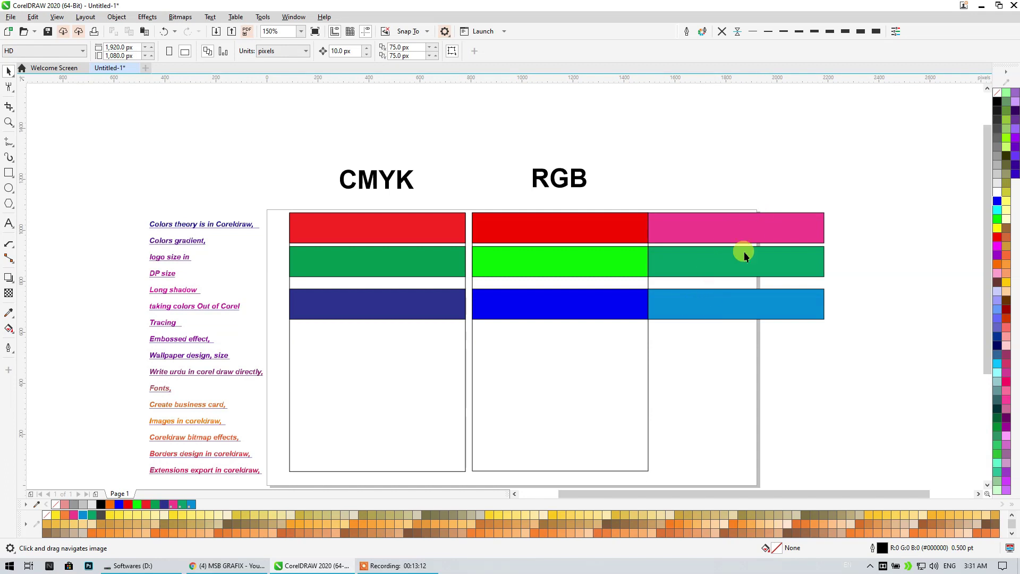
{"action": "scroll", "coordinate": [750, 247], "scroll_direction": "up", "scroll_amount": 2}
{"action": "scroll", "coordinate": [751, 245], "scroll_direction": "down", "scroll_amount": 2}
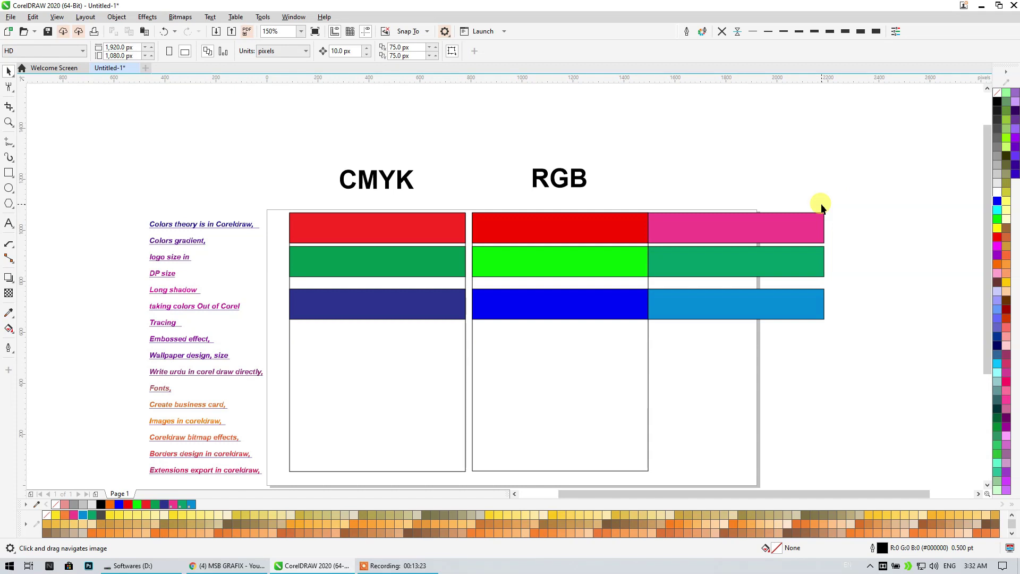
{"action": "left_click_drag", "start_coordinate": [844, 179], "coordinate": [620, 384]}
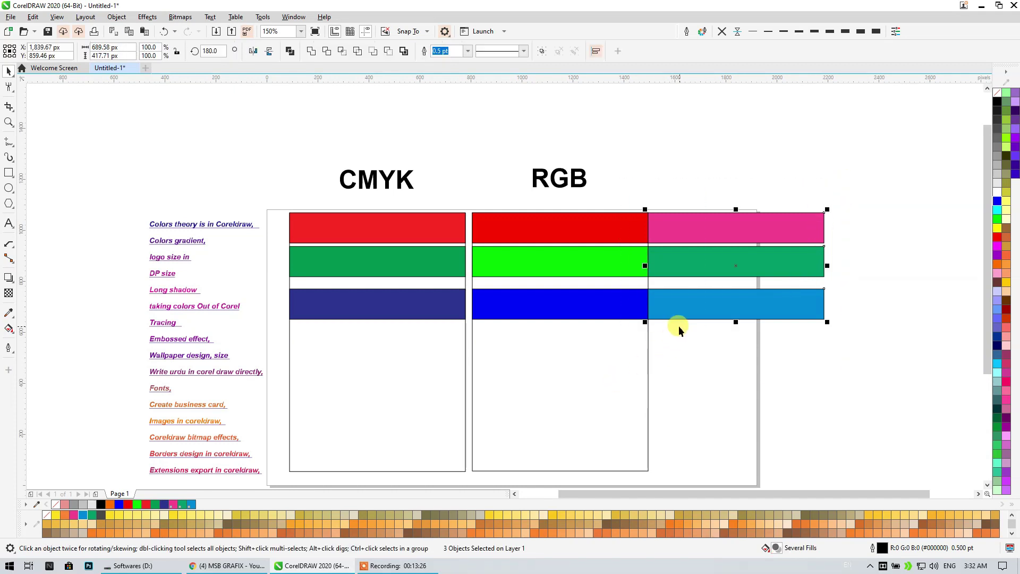
{"action": "key", "text": "Right"}
{"action": "key", "text": "Right"}
{"action": "key", "text": "Right"}
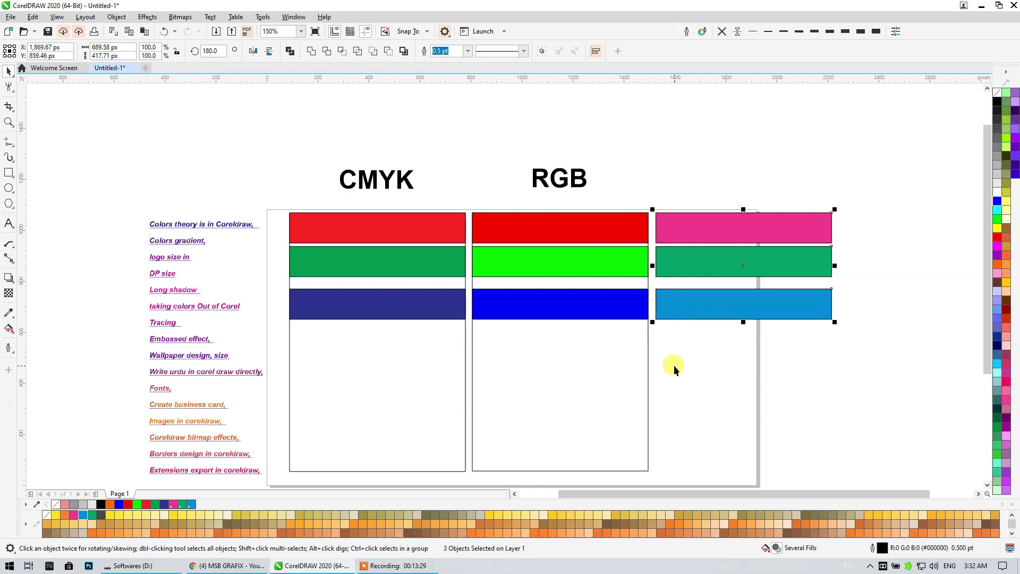
{"action": "left_click", "coordinate": [674, 365]}
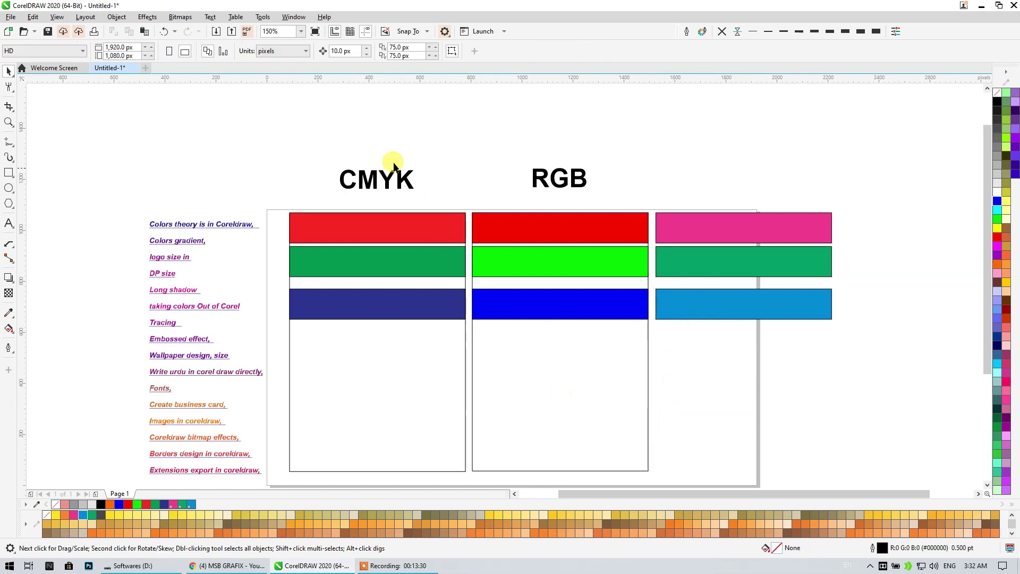
Delete the three PANTONE-coloured strips and look through the swatches of the docked hexachrome uncoated palette
{"action": "left_click_drag", "start_coordinate": [890, 172], "coordinate": [642, 390]}
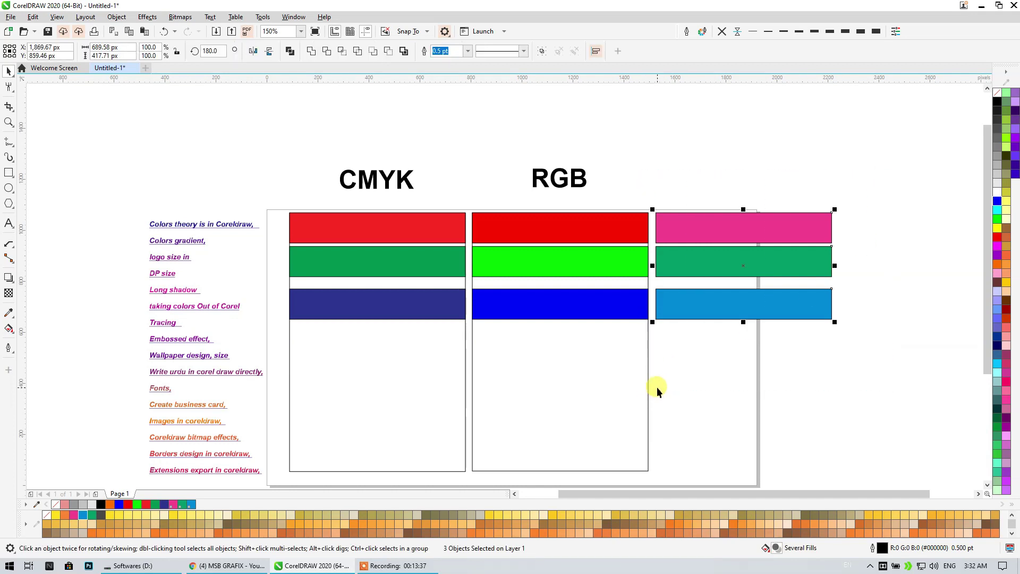
{"action": "key", "text": "Delete"}
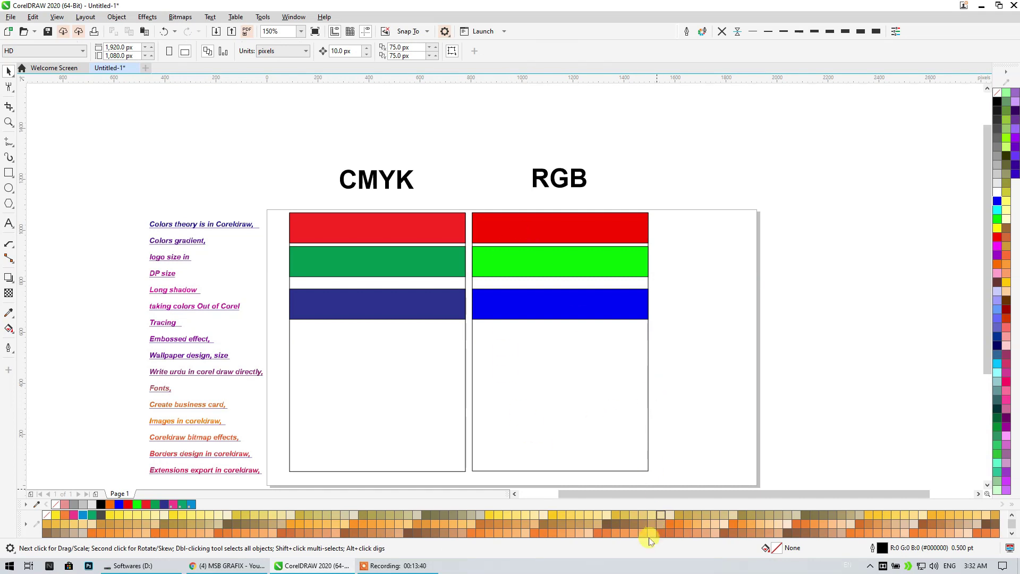
{"action": "scroll", "coordinate": [602, 520], "scroll_direction": "down", "scroll_amount": 5}
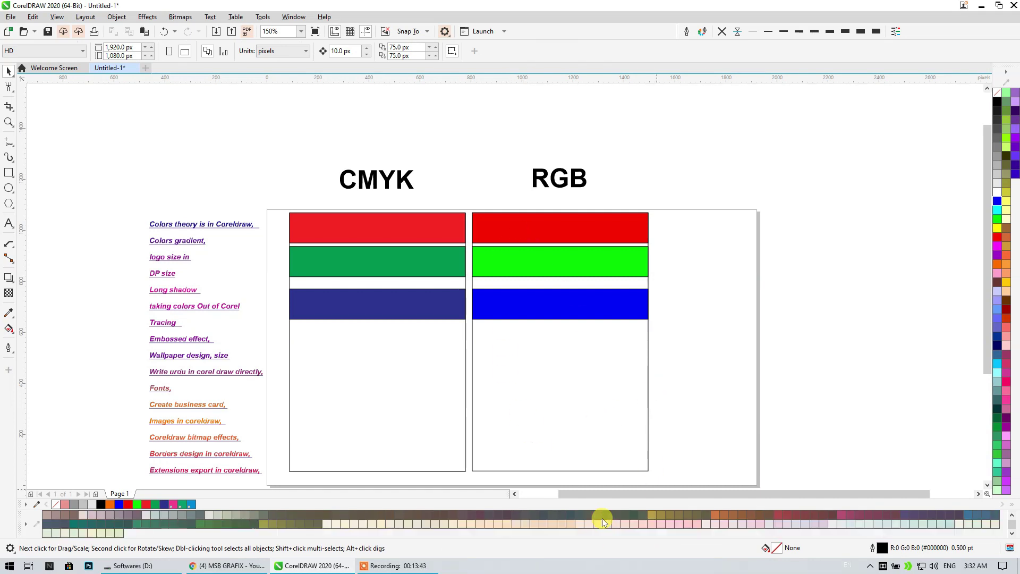
{"action": "scroll", "coordinate": [602, 518], "scroll_direction": "down", "scroll_amount": 4}
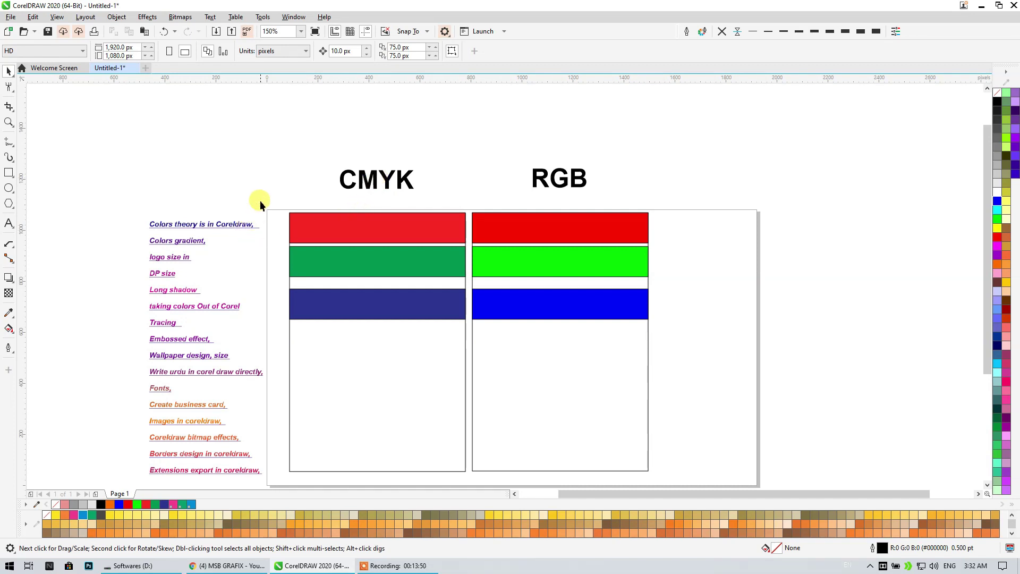
Delete the CMYK title, strips and frame along with the RGB title and the empty RGB frame
{"action": "left_click_drag", "start_coordinate": [240, 106], "coordinate": [466, 448]}
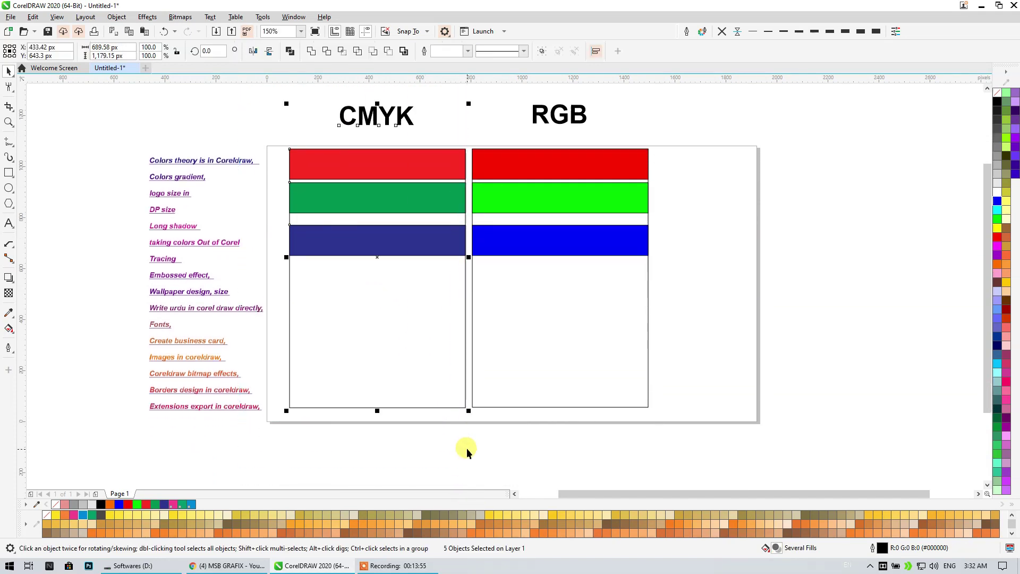
{"action": "key", "text": "Delete"}
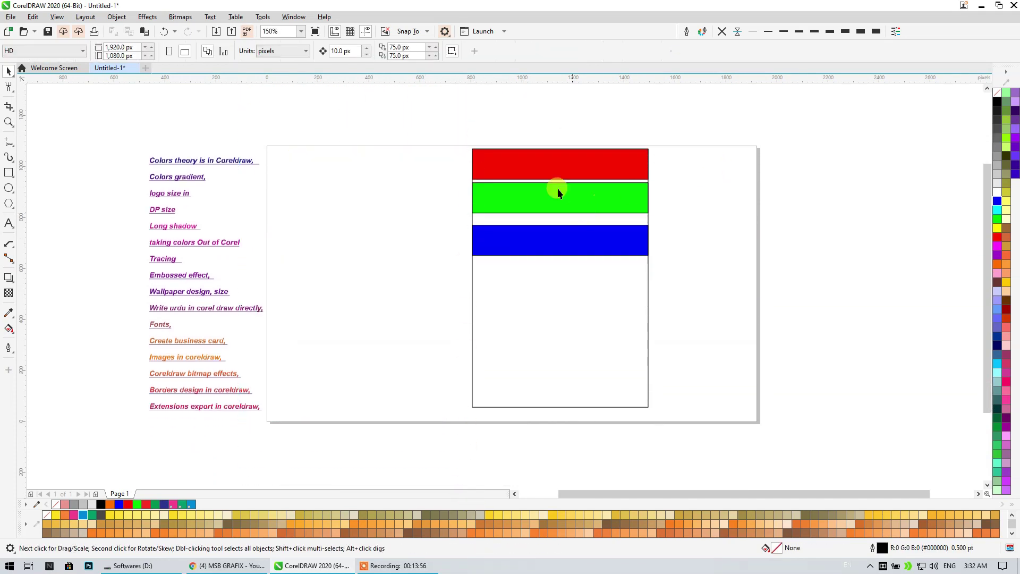
{"action": "left_click", "coordinate": [539, 301]}
{"action": "key", "text": "Delete"}
Move the three RGB strips together into the middle of the page
{"action": "left_click_drag", "start_coordinate": [433, 98], "coordinate": [661, 311]}
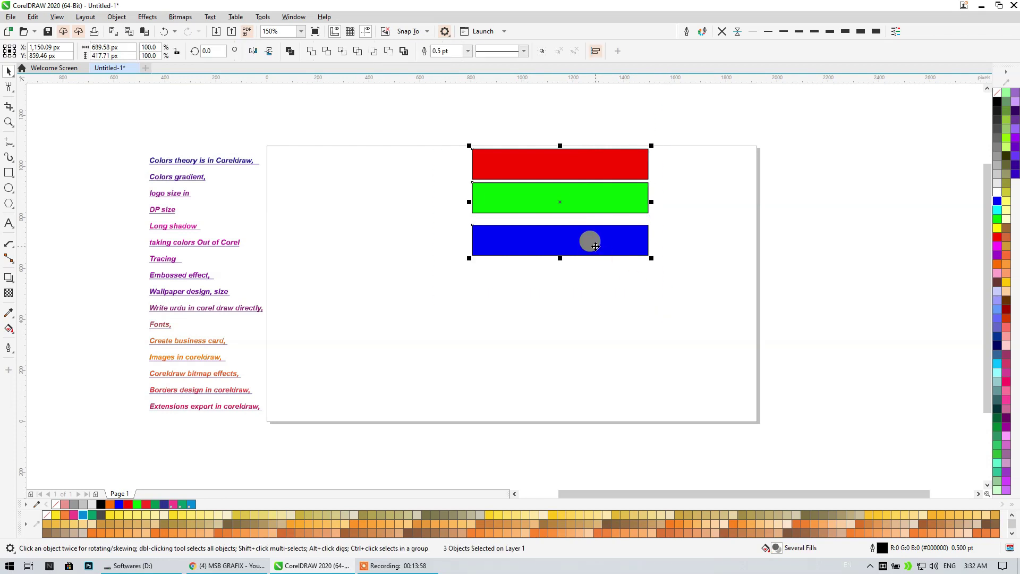
{"action": "left_click_drag", "start_coordinate": [574, 202], "coordinate": [526, 303]}
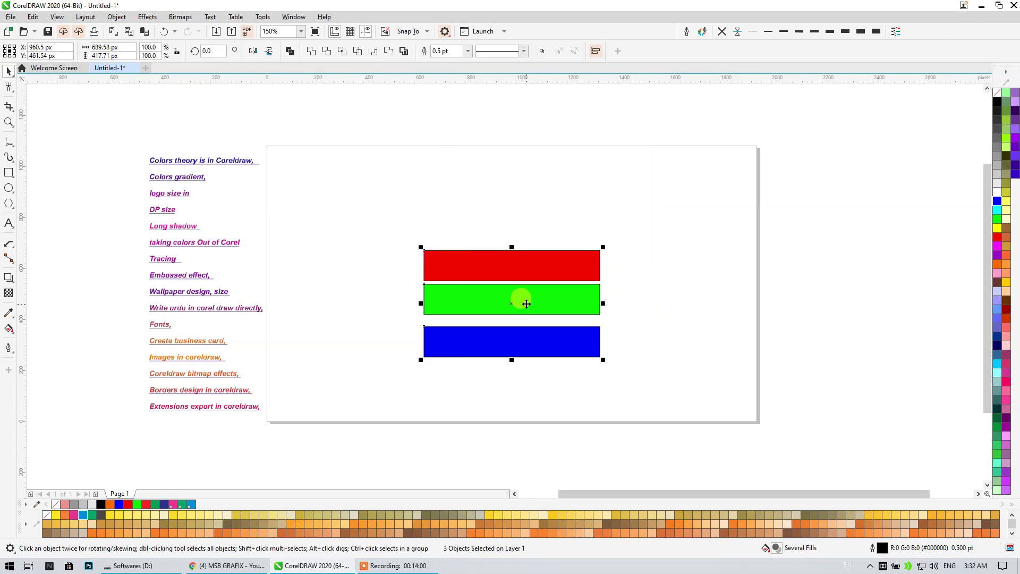
{"action": "left_click", "coordinate": [508, 201]}
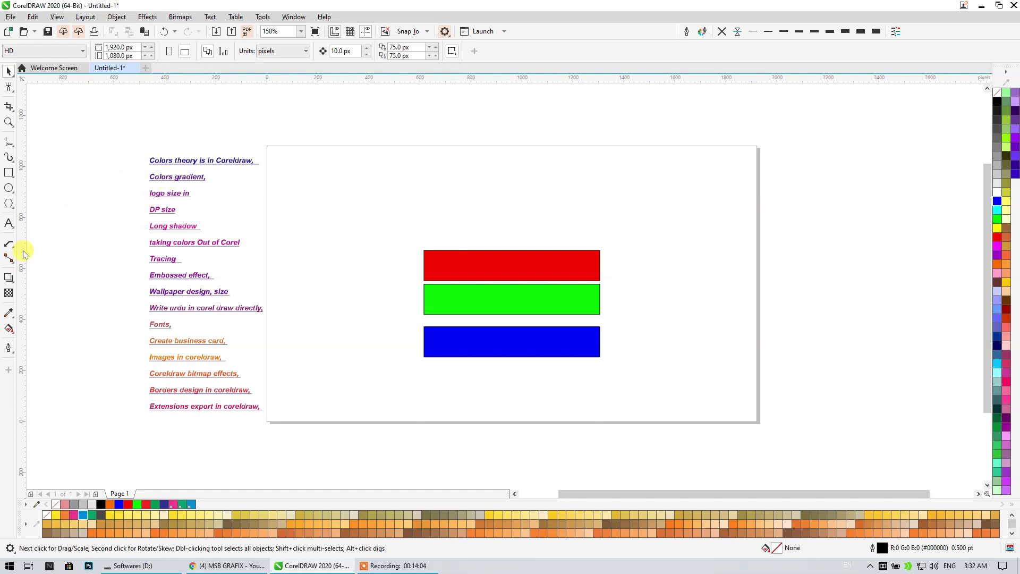
Add a parallel dimension for the red strip's width between its upper corners, placed above the strip
{"action": "left_click_drag", "start_coordinate": [15, 246], "coordinate": [48, 248]}
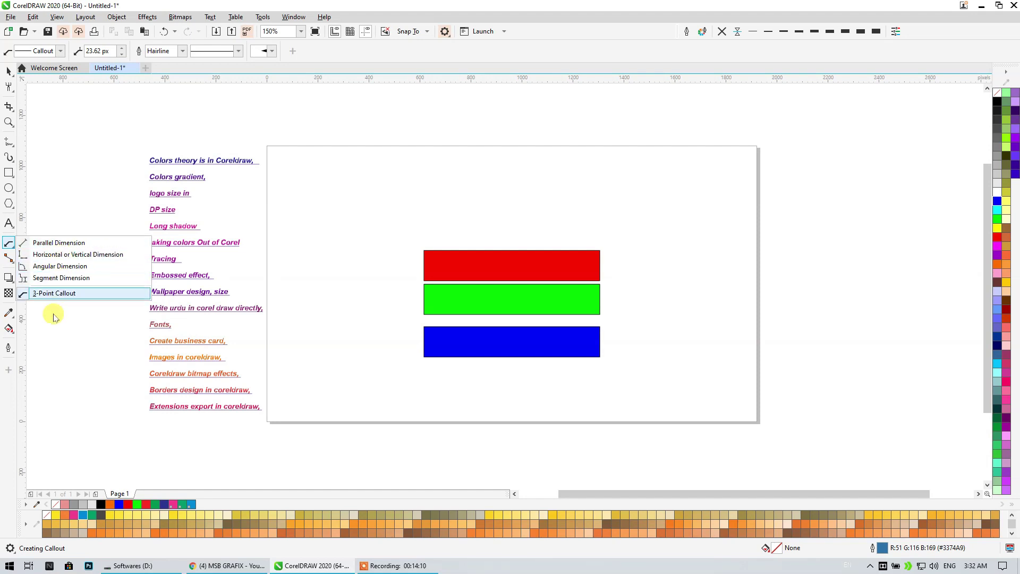
{"action": "left_click", "coordinate": [43, 249]}
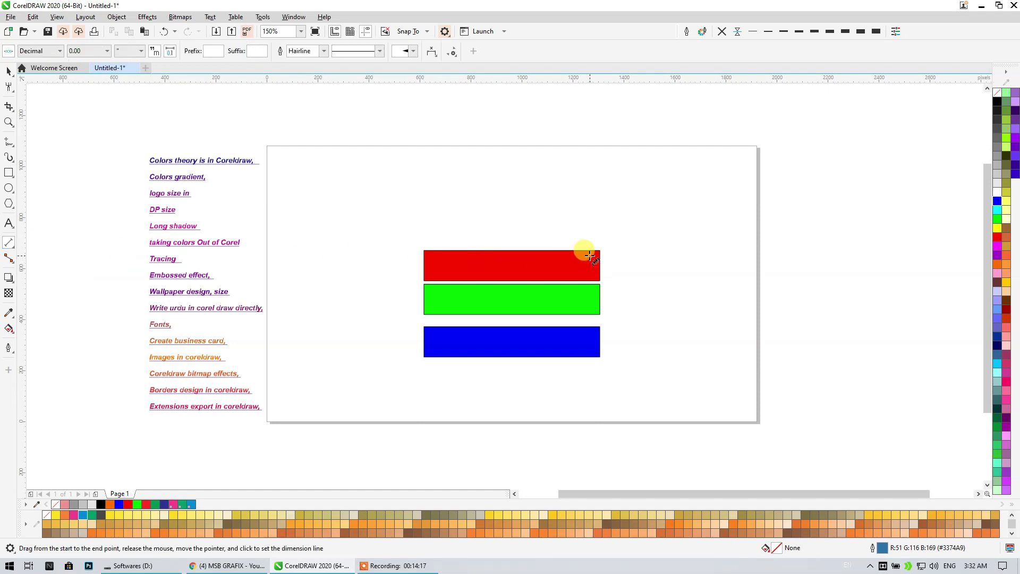
{"action": "scroll", "coordinate": [591, 256], "scroll_direction": "up", "scroll_amount": 2}
{"action": "left_click_drag", "start_coordinate": [609, 245], "coordinate": [257, 239]}
{"action": "left_click", "coordinate": [303, 219]}
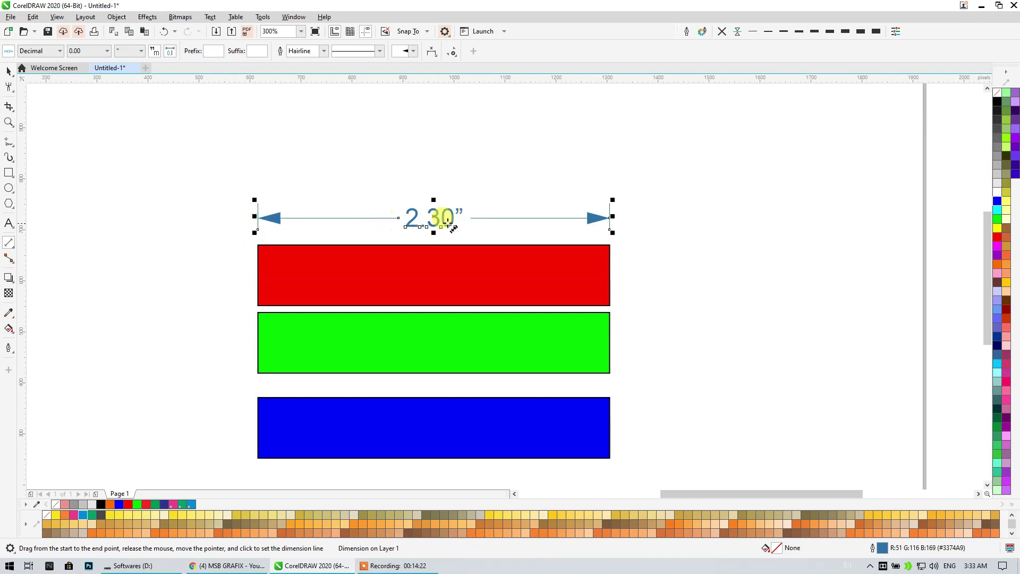
Add a parallel dimension for the red strip's height along its left edge, placed beside the strip
{"action": "left_click", "coordinate": [261, 245]}
{"action": "left_click_drag", "start_coordinate": [259, 244], "coordinate": [258, 305]}
{"action": "left_click", "coordinate": [209, 303]}
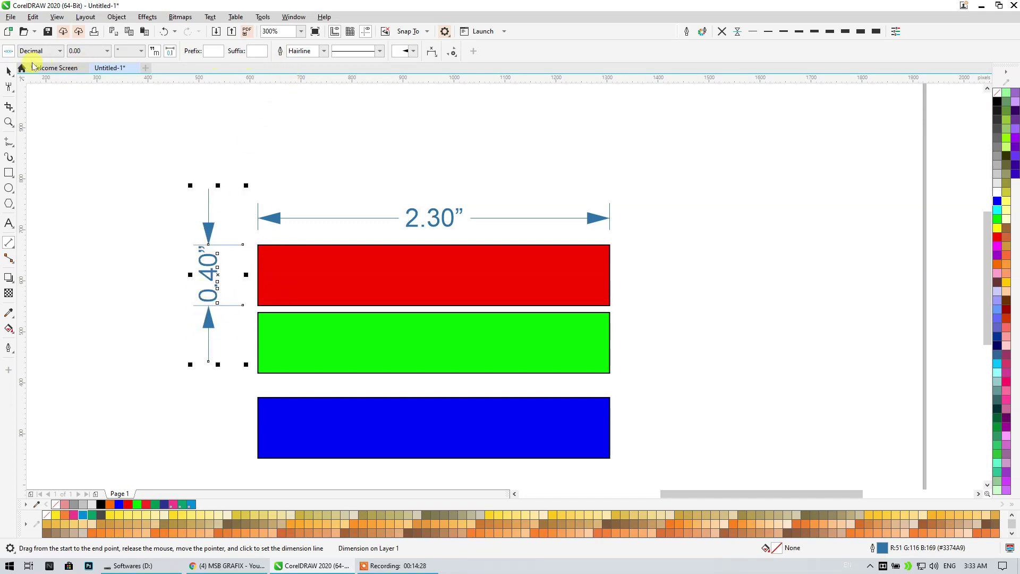
Try the U.S. Engineering, U.S. Architectural and Fractional styles on the height dimension and return it to Decimal
{"action": "left_click", "coordinate": [28, 53]}
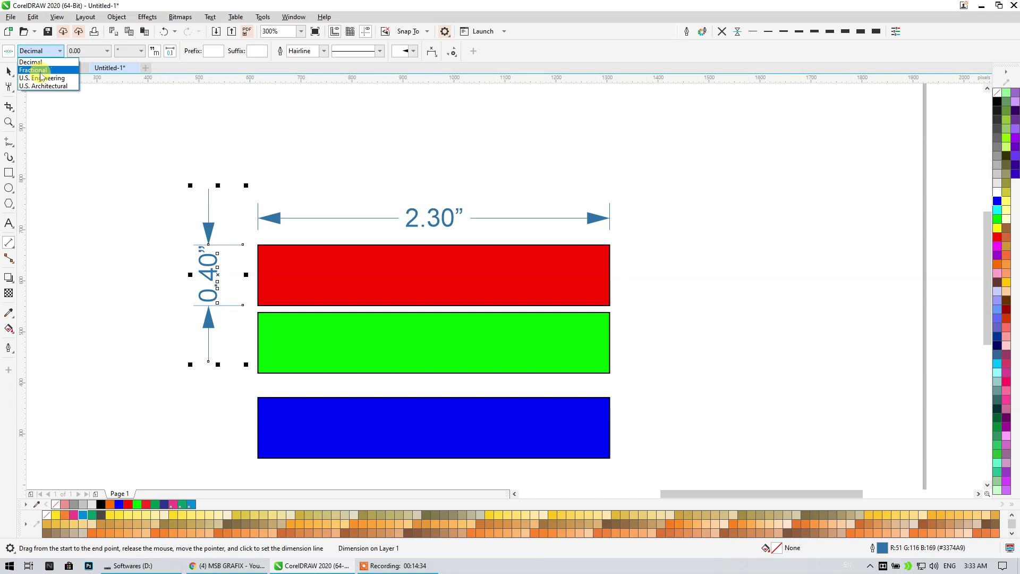
{"action": "left_click", "coordinate": [42, 78]}
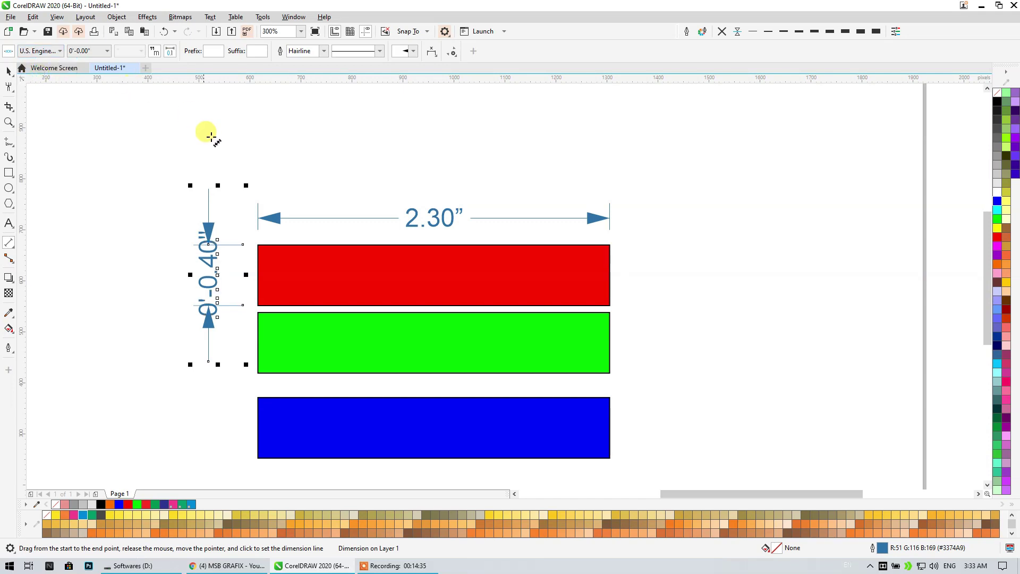
{"action": "left_click", "coordinate": [58, 51]}
{"action": "left_click", "coordinate": [48, 83]}
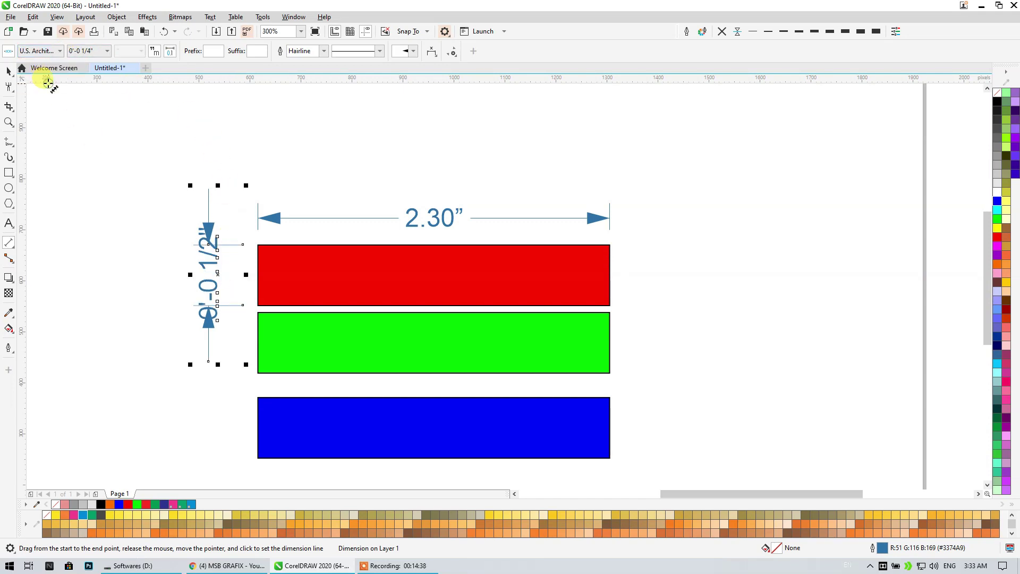
{"action": "left_click", "coordinate": [42, 51]}
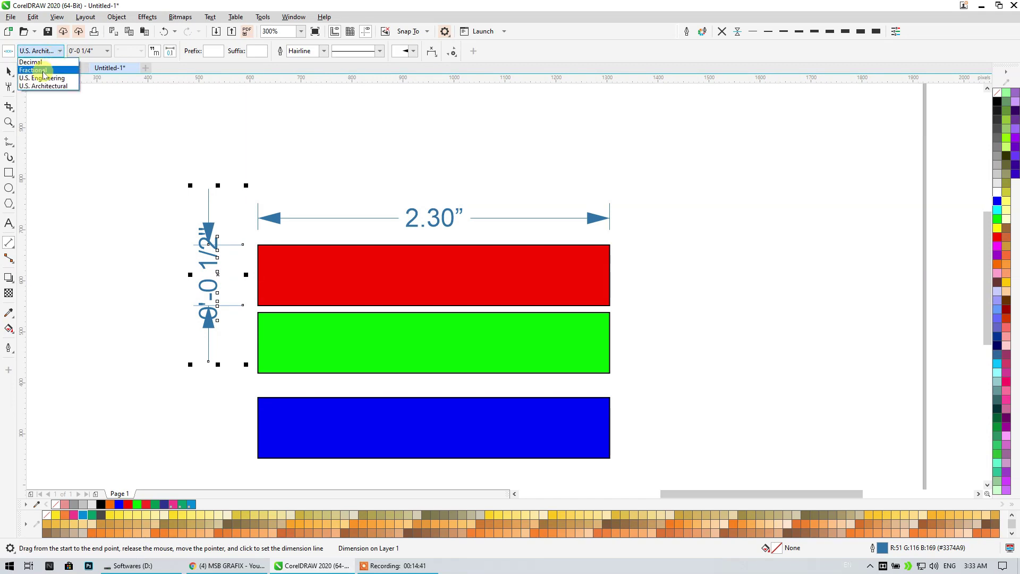
{"action": "left_click", "coordinate": [42, 72]}
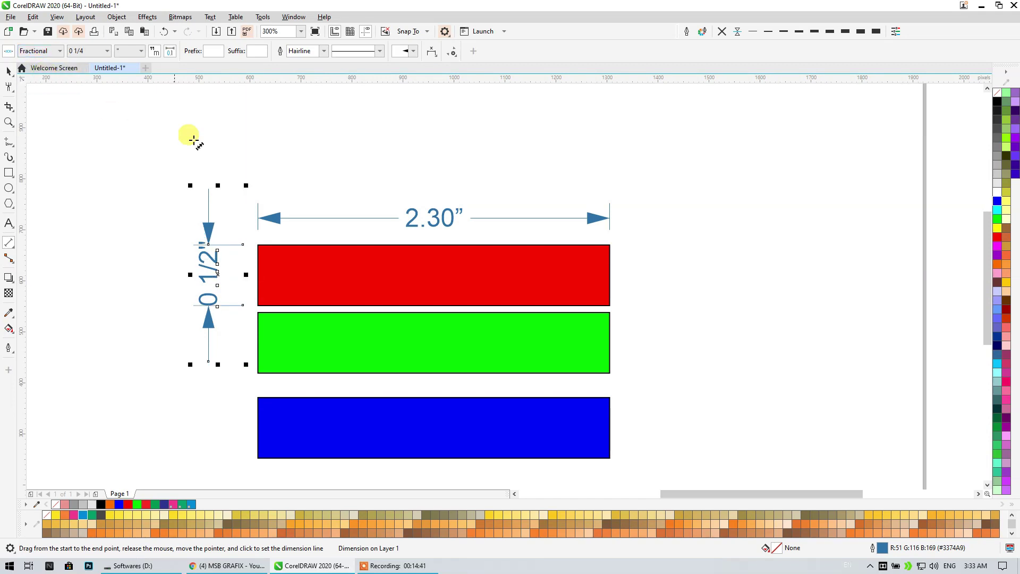
{"action": "left_click", "coordinate": [40, 56]}
{"action": "left_click", "coordinate": [38, 63]}
{"action": "key", "text": "space"}
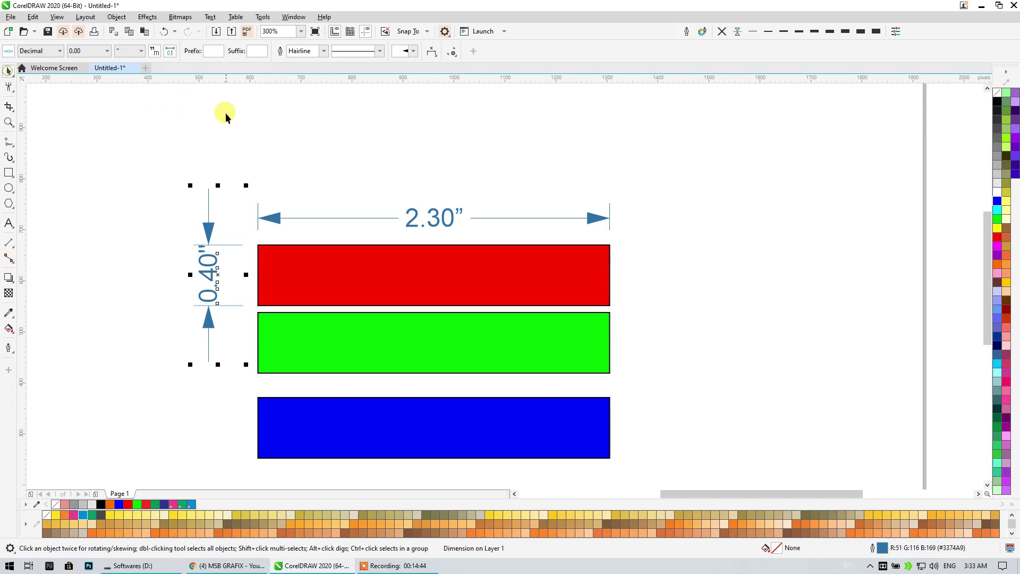
Set the document's drawing units to millimeters
{"action": "left_click", "coordinate": [226, 117]}
{"action": "left_click", "coordinate": [295, 51]}
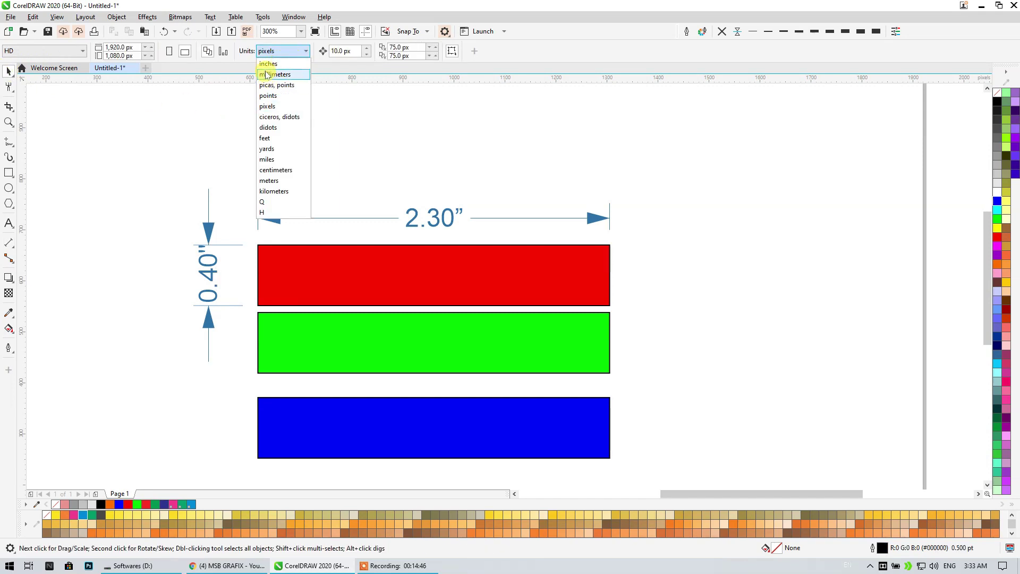
{"action": "left_click", "coordinate": [271, 75]}
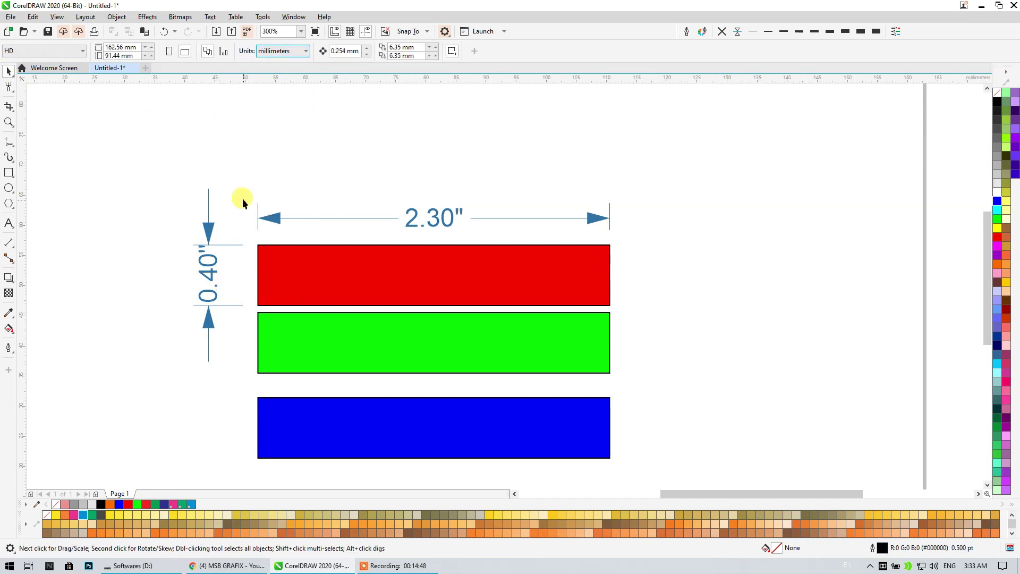
Add a parallel dimension in millimeters for the red strip's height along its right edge, placed beside the strip
{"action": "left_click", "coordinate": [9, 244]}
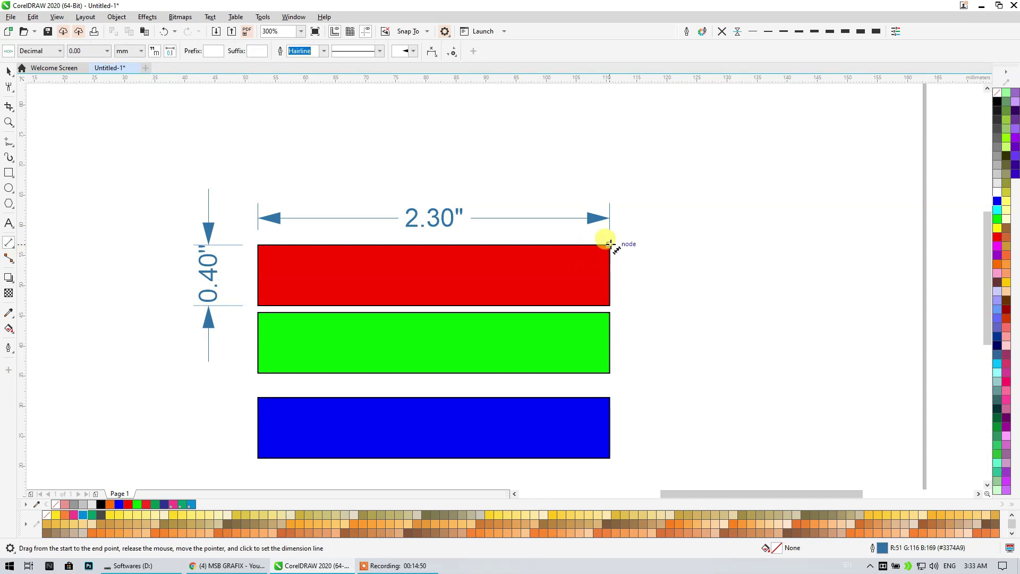
{"action": "left_click_drag", "start_coordinate": [609, 243], "coordinate": [609, 305]}
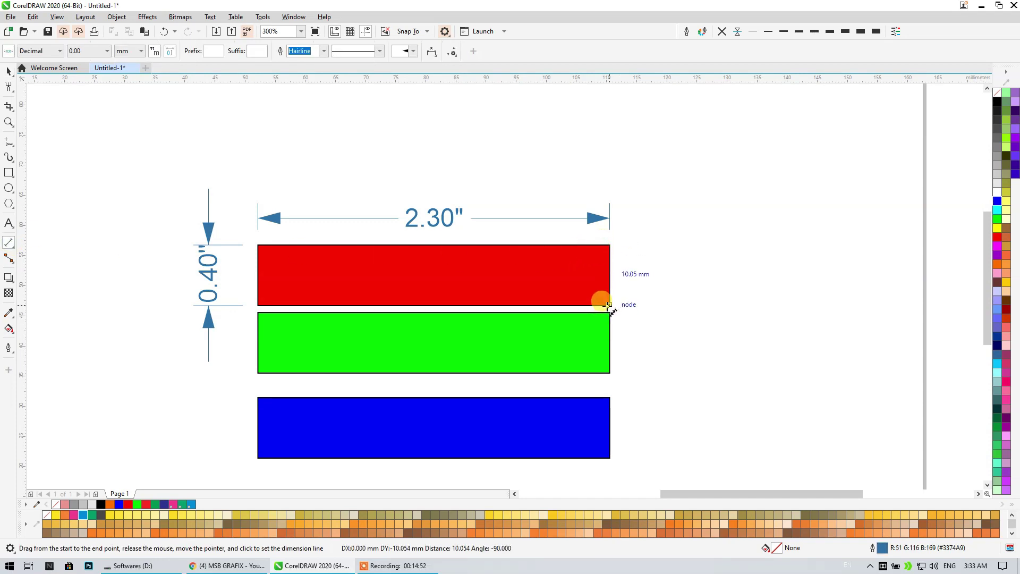
{"action": "left_click", "coordinate": [661, 306]}
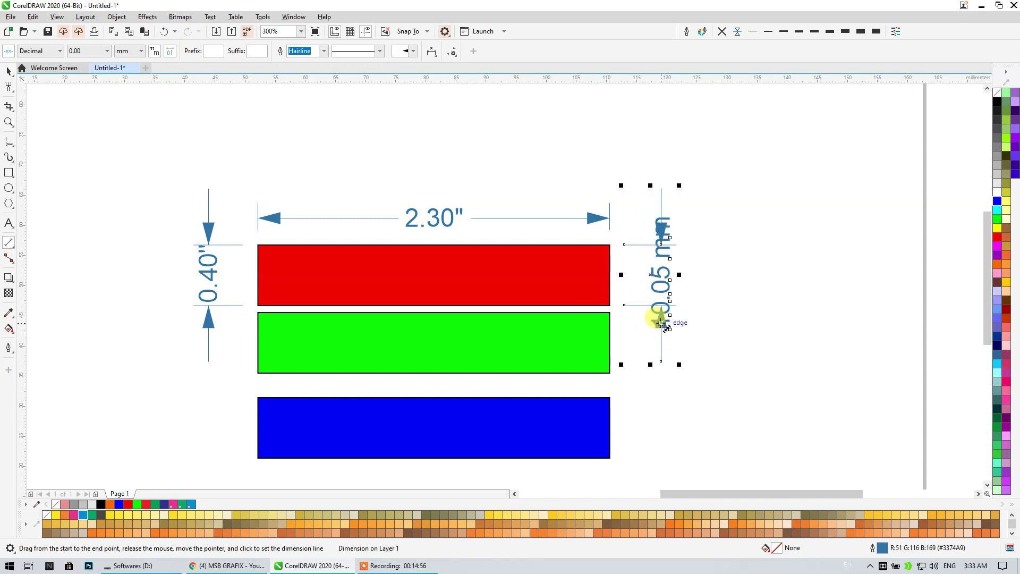
{"action": "left_click_drag", "start_coordinate": [661, 323], "coordinate": [713, 303]}
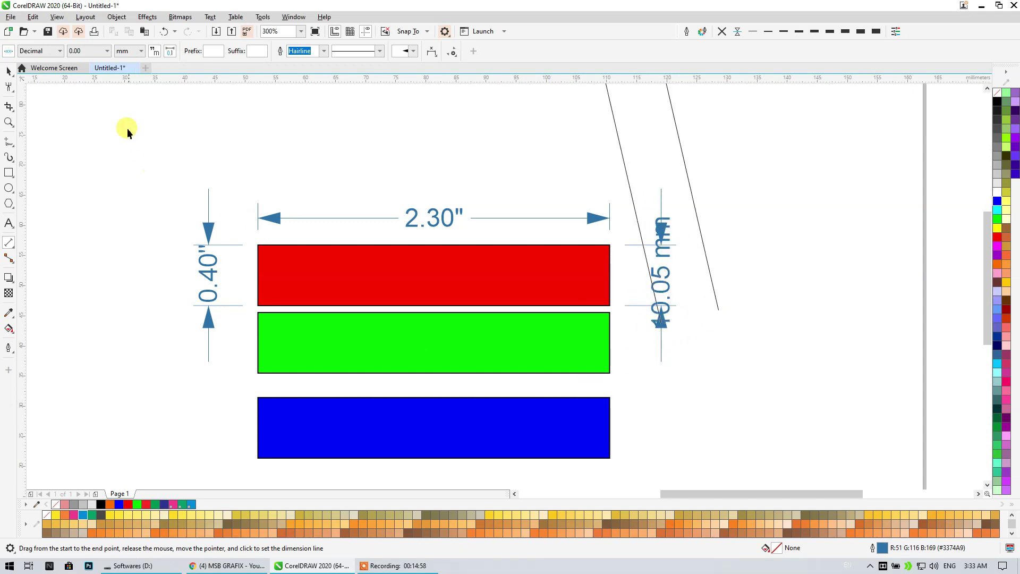
{"action": "left_click", "coordinate": [9, 71]}
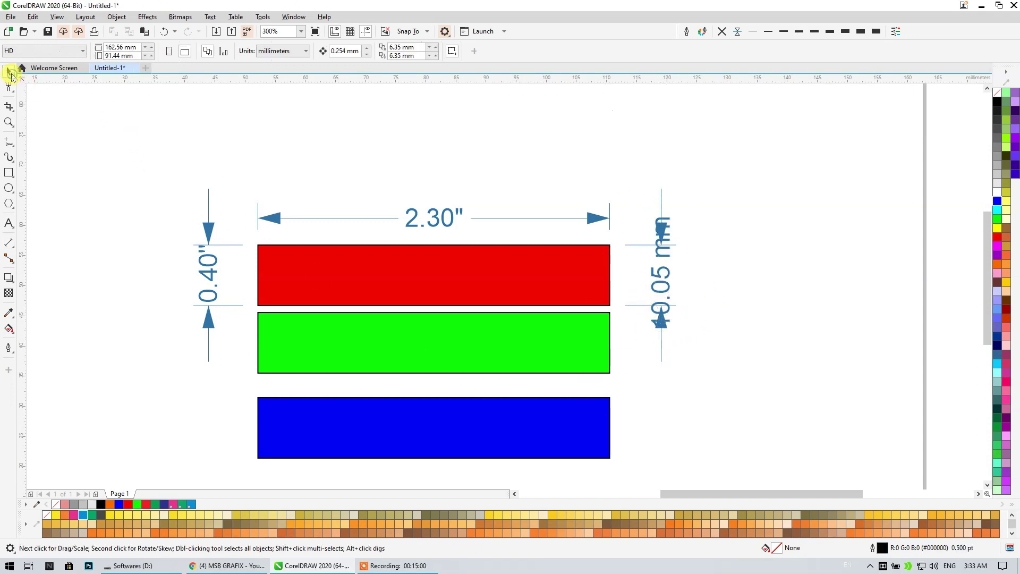
Widen the character spacing of the millimeter dimension's text and move the dimension further away from the red strip
{"action": "left_click", "coordinate": [662, 324]}
{"action": "double_click", "coordinate": [663, 304]}
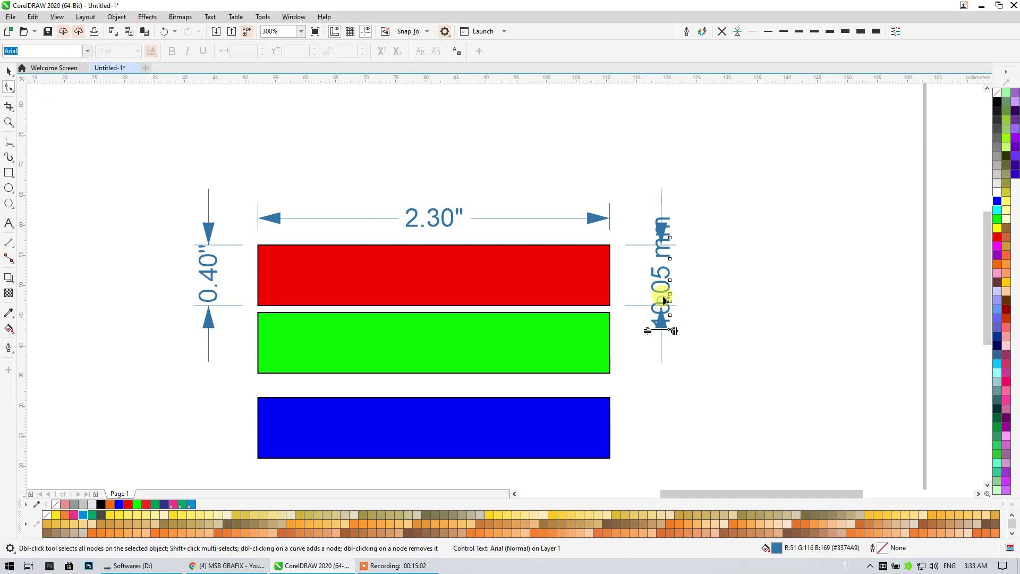
{"action": "mouse_move", "coordinate": [669, 335]}
{"action": "left_mouse_down"}
{"action": "mouse_move", "coordinate": [677, 326]}
{"action": "mouse_move", "coordinate": [706, 332]}
{"action": "mouse_move", "coordinate": [677, 438]}
{"action": "mouse_move", "coordinate": [648, 336]}
{"action": "left_mouse_up"}
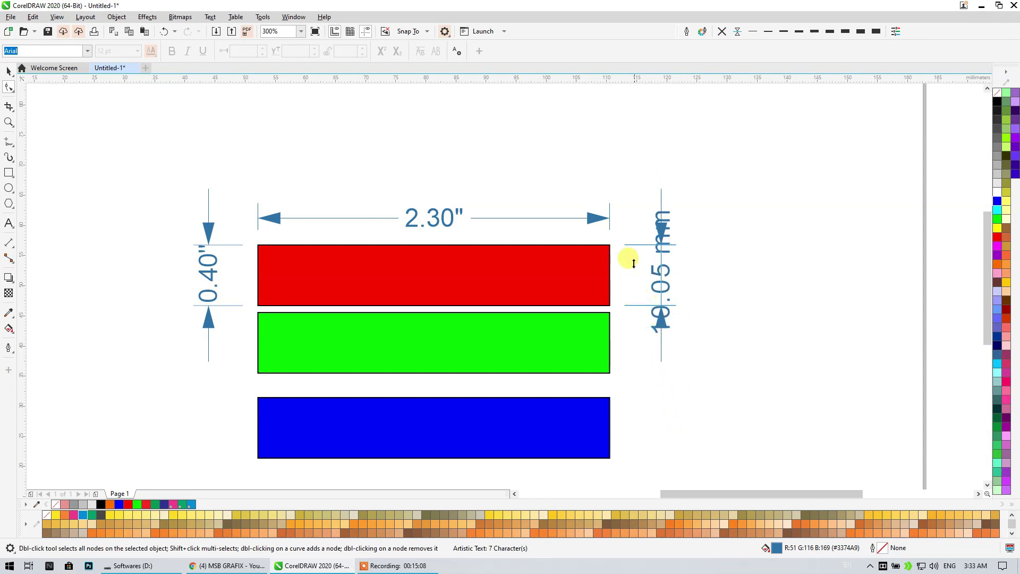
{"action": "left_click_drag", "start_coordinate": [658, 231], "coordinate": [687, 234]}
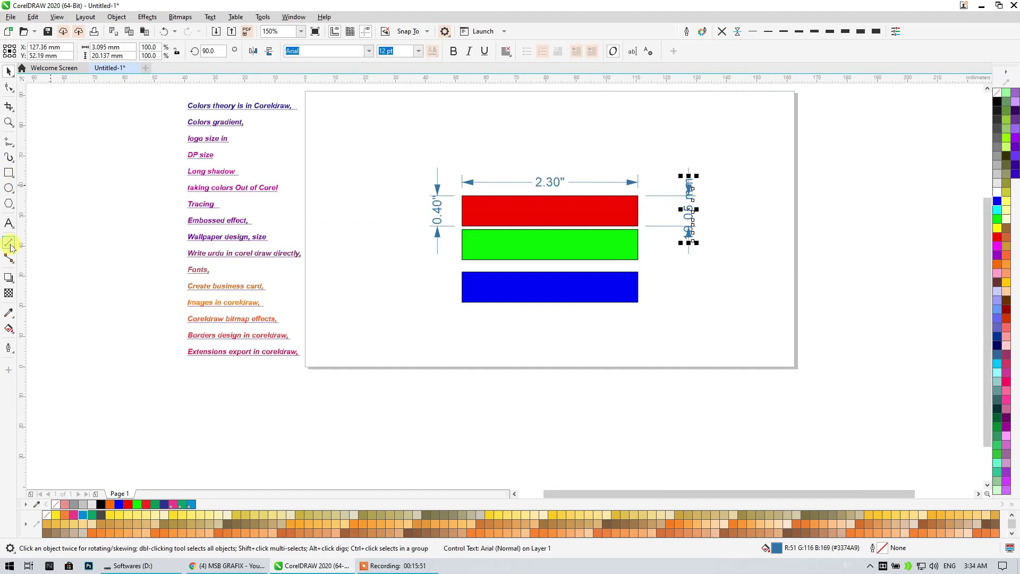
Add a vertical dimension to the left of the green strip for its height and a horizontal dimension below the blue strip for its width
{"action": "left_click", "coordinate": [13, 249]}
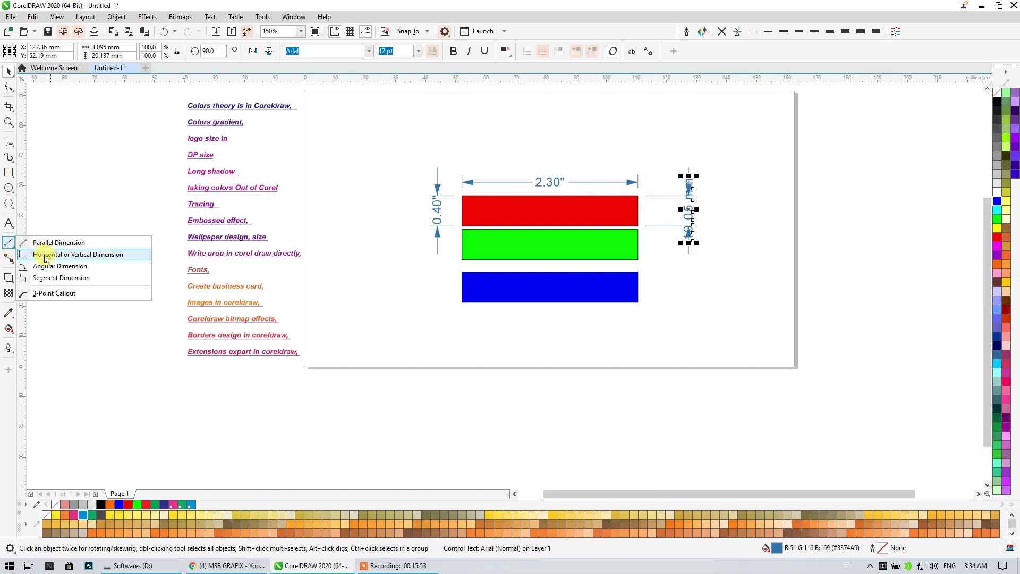
{"action": "left_click", "coordinate": [46, 257]}
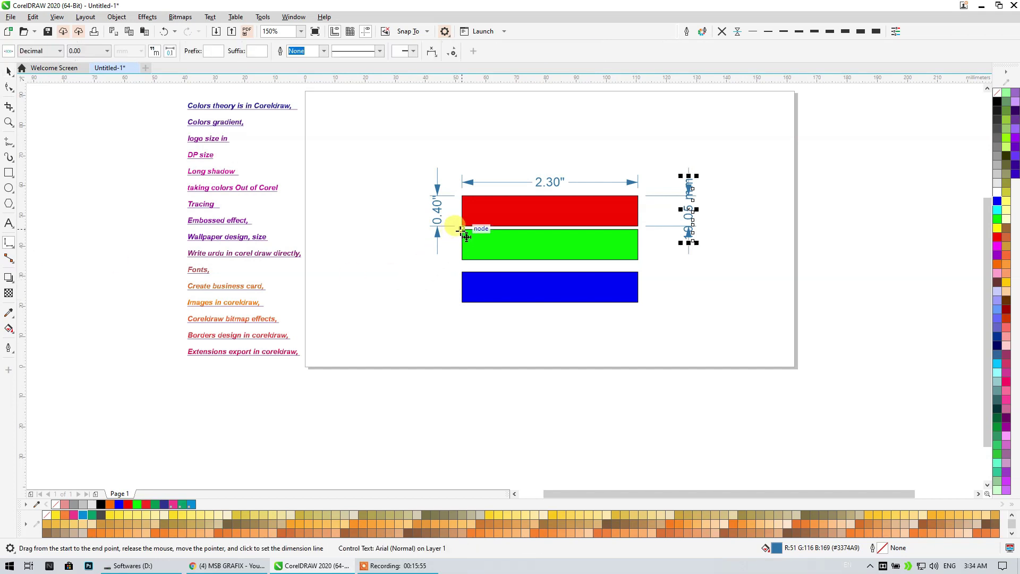
{"action": "left_click_drag", "start_coordinate": [461, 230], "coordinate": [461, 258]}
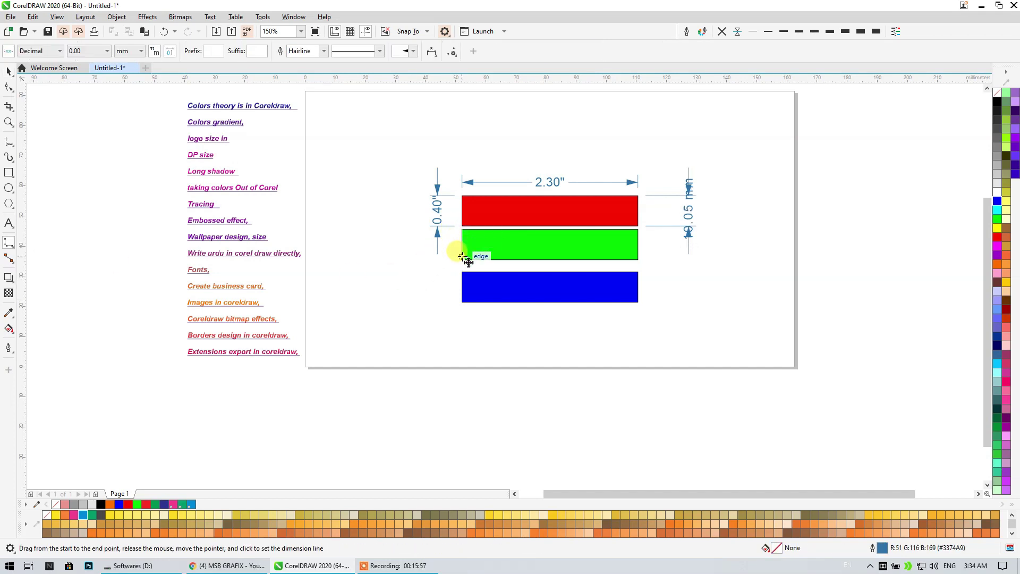
{"action": "left_click", "coordinate": [391, 259]}
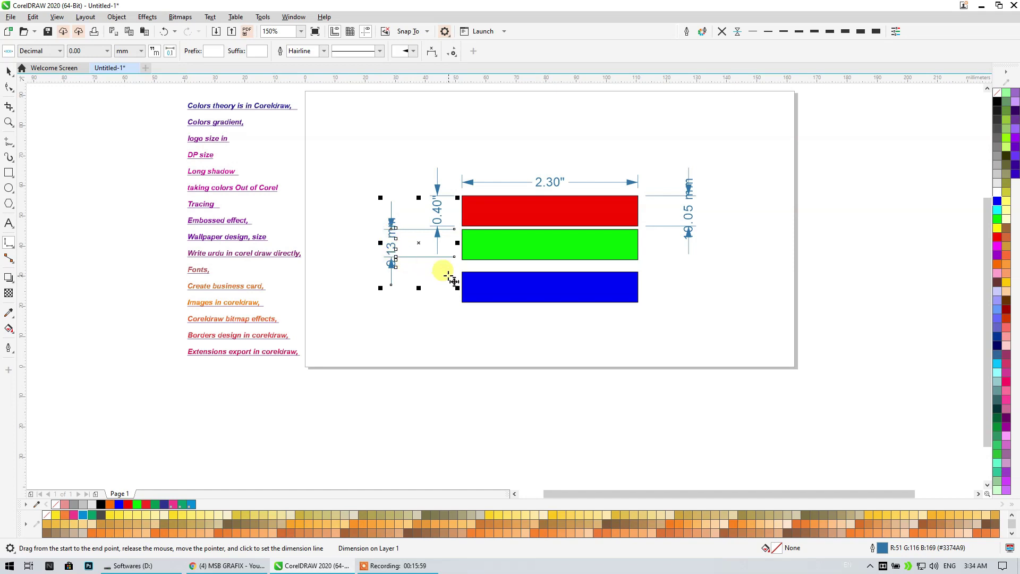
{"action": "left_click_drag", "start_coordinate": [638, 272], "coordinate": [461, 273]}
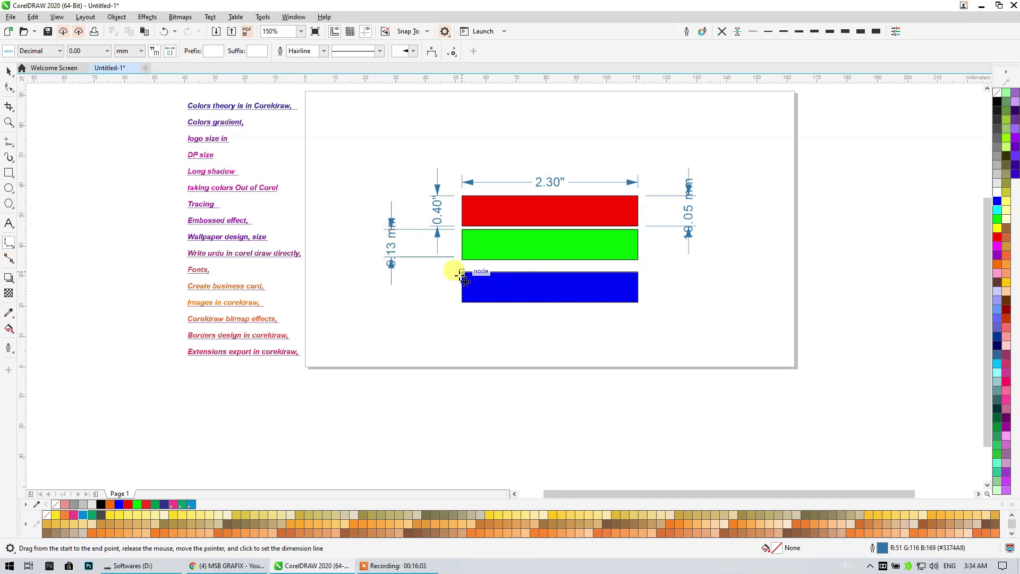
{"action": "left_click", "coordinate": [457, 329]}
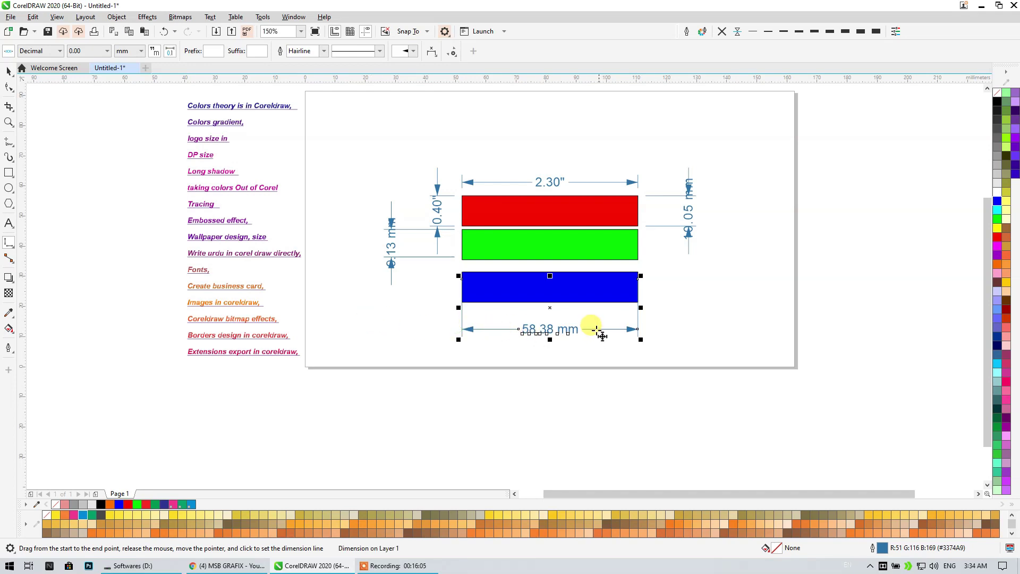
Add an angular dimension from the blue strip's lower-left edge, spanning its base to its upper-right corner, placed right of the strip
{"action": "left_click", "coordinate": [9, 244]}
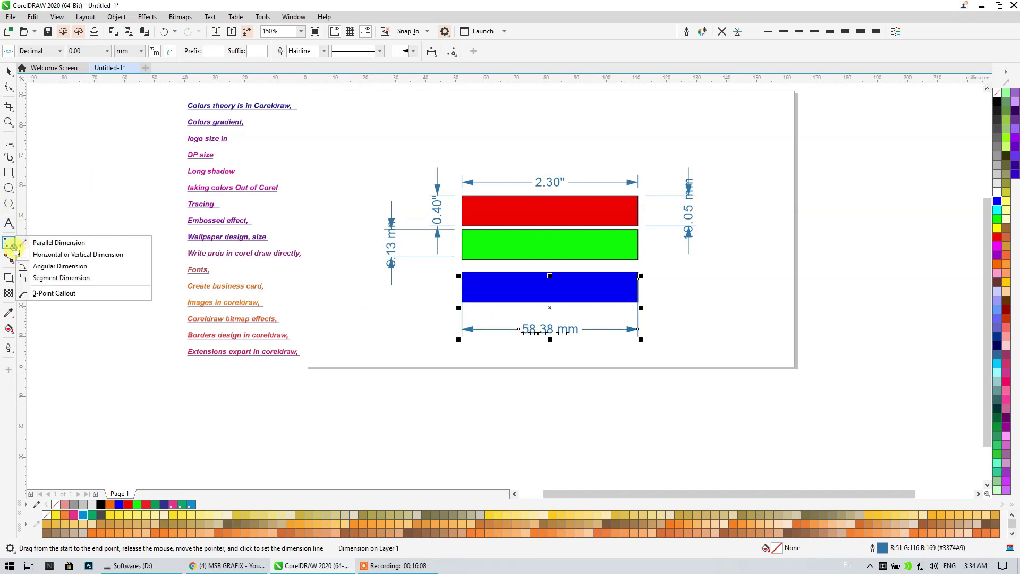
{"action": "left_click", "coordinate": [45, 268]}
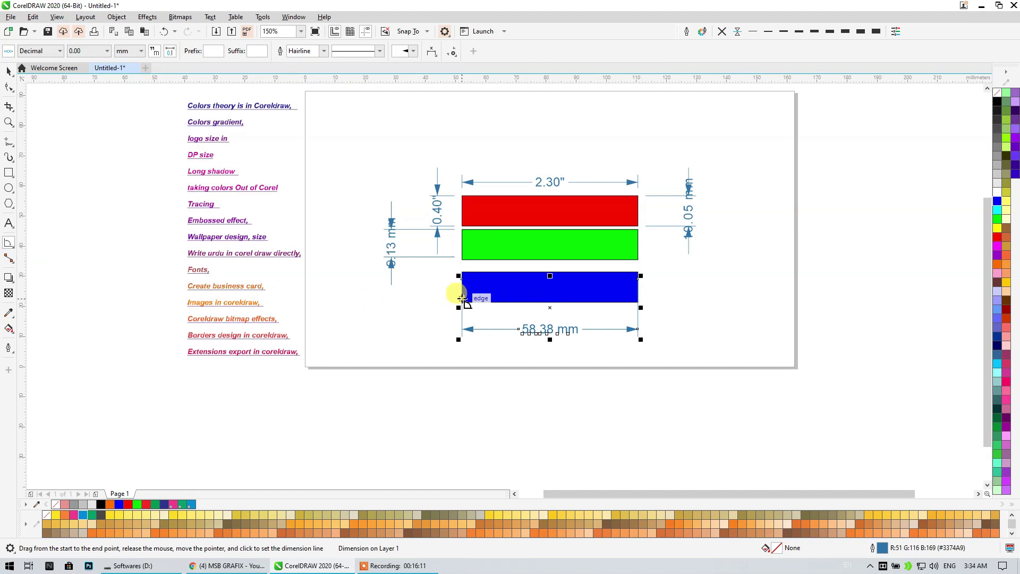
{"action": "left_click_drag", "start_coordinate": [462, 299], "coordinate": [637, 299]}
{"action": "left_click", "coordinate": [637, 273]}
{"action": "left_click", "coordinate": [699, 275]}
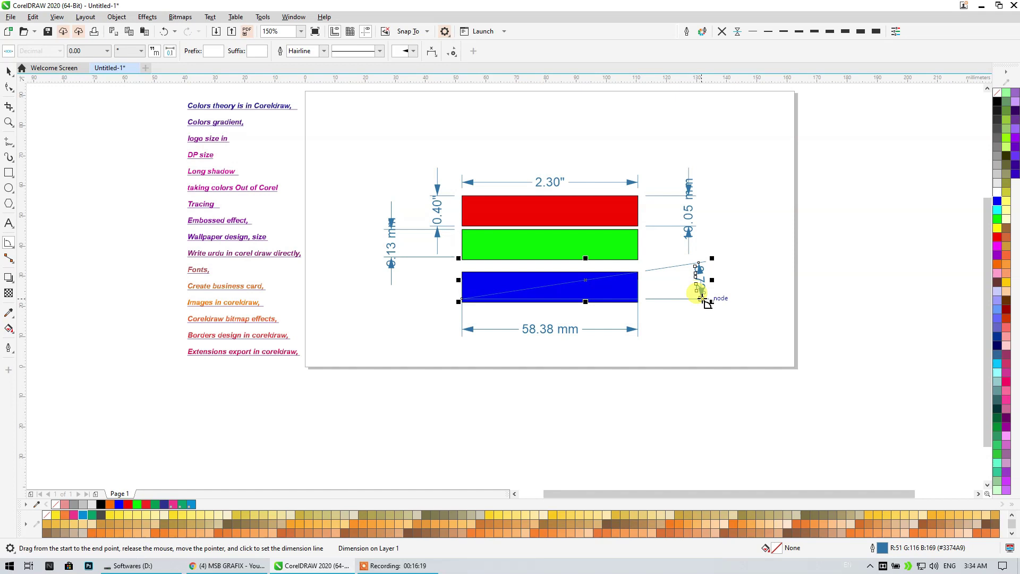
{"action": "scroll", "coordinate": [702, 298], "scroll_direction": "up", "scroll_amount": 4}
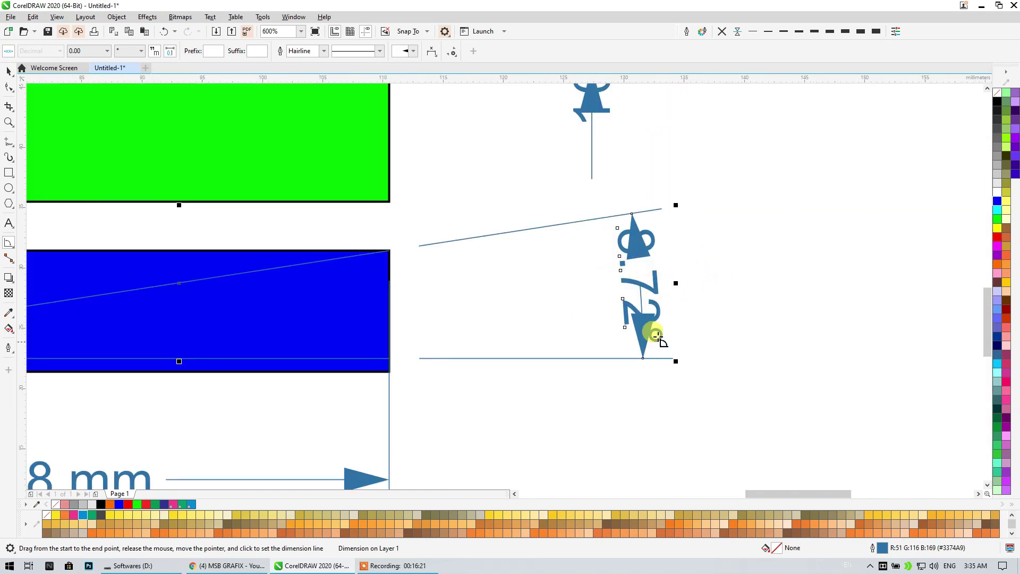
Add an angular dimension from the blue strip's lower-right corner, between its right edge and the green strip's lower-left corner, with the arc above the strips
{"action": "scroll", "coordinate": [447, 228], "scroll_direction": "down", "scroll_amount": 4}
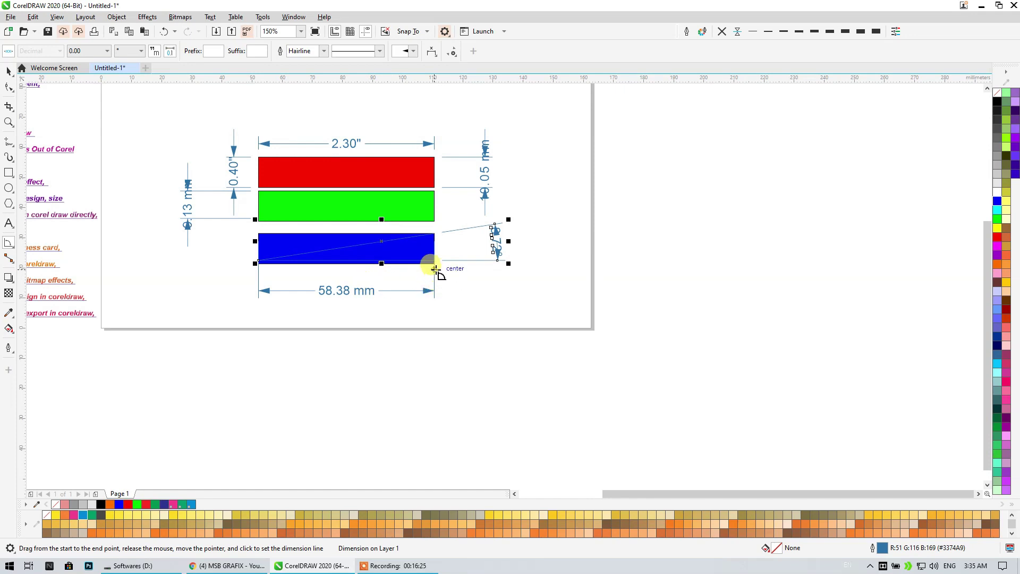
{"action": "left_click_drag", "start_coordinate": [434, 262], "coordinate": [435, 221]}
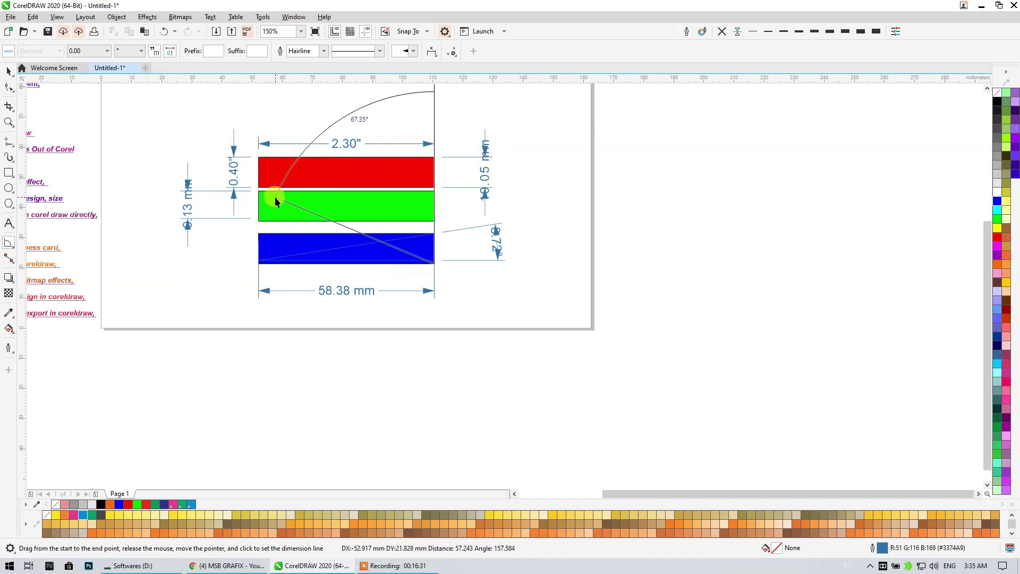
{"action": "left_click", "coordinate": [258, 219]}
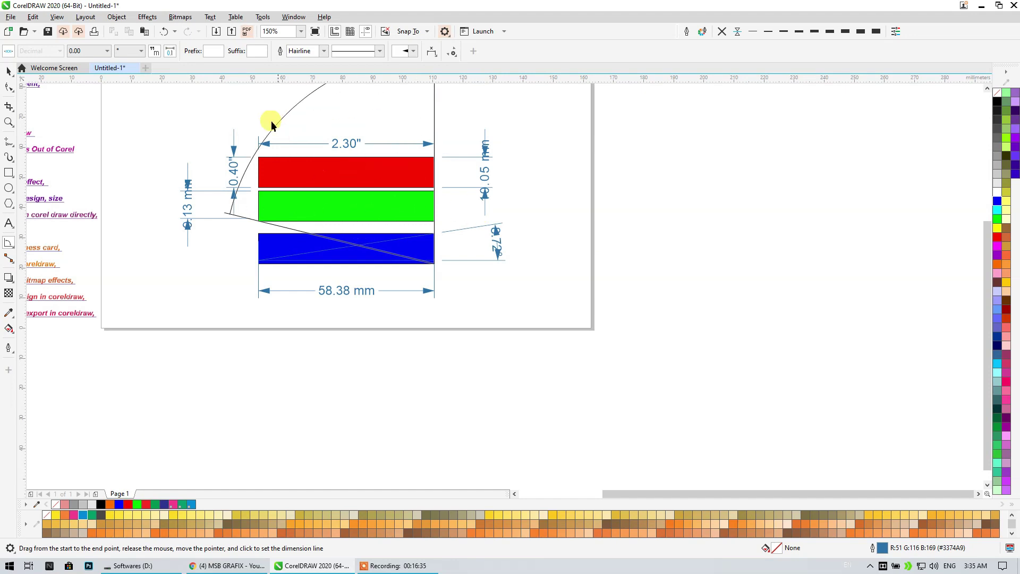
{"action": "left_click", "coordinate": [196, 110]}
{"action": "scroll", "coordinate": [314, 165], "scroll_direction": "down", "scroll_amount": 2}
{"action": "scroll", "coordinate": [318, 154], "scroll_direction": "up", "scroll_amount": 4}
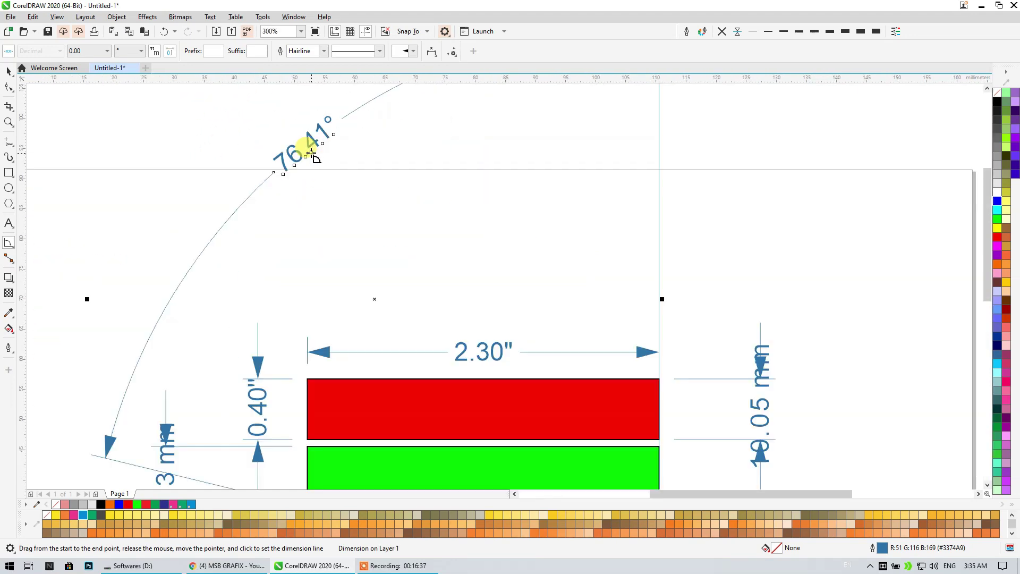
Delete the red, green and blue strips together with all their dimensions, keeping the topic list beside the page
{"action": "left_click", "coordinate": [9, 72]}
{"action": "scroll", "coordinate": [330, 173], "scroll_direction": "down", "scroll_amount": 5}
{"action": "left_click", "coordinate": [338, 202]}
{"action": "scroll", "coordinate": [338, 202], "scroll_direction": "up", "scroll_amount": 3}
{"action": "scroll", "coordinate": [497, 194], "scroll_direction": "down", "scroll_amount": 3}
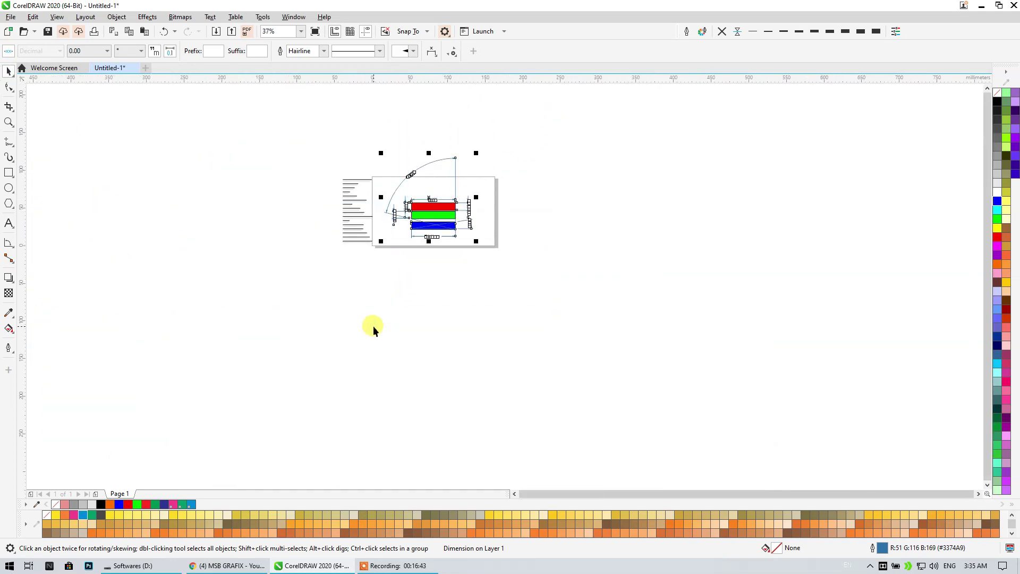
{"action": "key", "text": "Delete"}
{"action": "left_click", "coordinate": [14, 247]}
{"action": "left_click", "coordinate": [126, 324]}
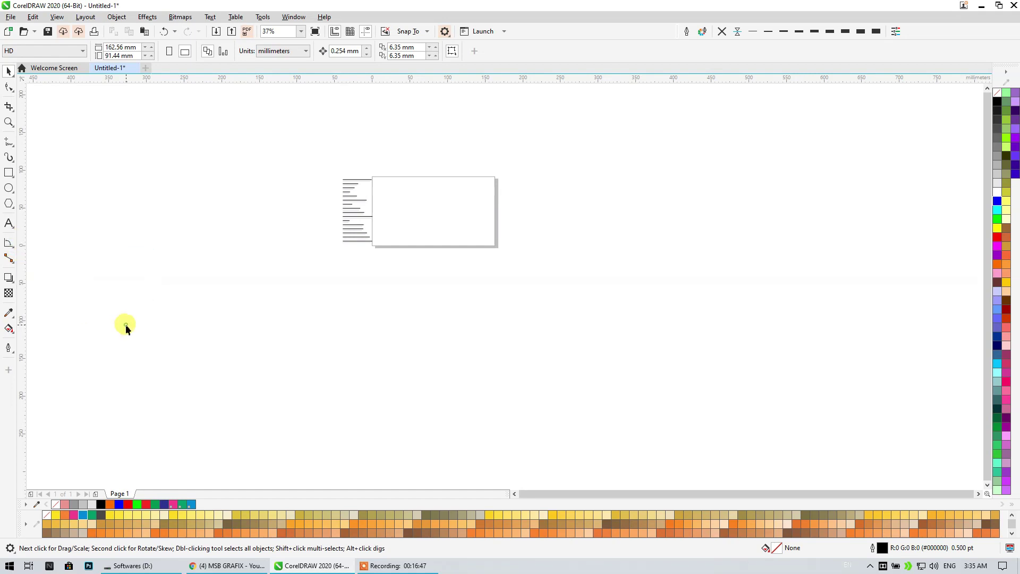
Draw two overlapping rectangles and a separate one about 18 by 29 mm below and to the right of them
{"action": "scroll", "coordinate": [447, 207], "scroll_direction": "up", "scroll_amount": 3}
{"action": "left_click", "coordinate": [8, 173]}
{"action": "left_click_drag", "start_coordinate": [239, 179], "coordinate": [300, 248]}
{"action": "mouse_move", "coordinate": [286, 138]}
{"action": "left_mouse_down"}
{"action": "mouse_move", "coordinate": [392, 208]}
{"action": "mouse_move", "coordinate": [401, 203]}
{"action": "left_mouse_up"}
{"action": "left_click_drag", "start_coordinate": [375, 236], "coordinate": [430, 324]}
{"action": "left_click", "coordinate": [8, 73]}
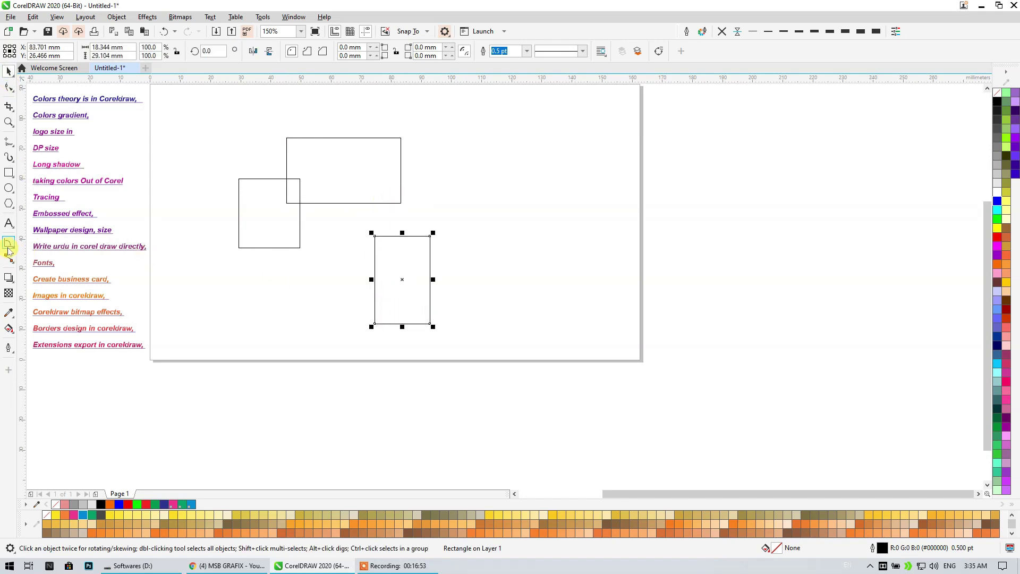
Add a segment dimension for the leftmost rectangle's height, placed to the right of that rectangle
{"action": "left_click", "coordinate": [12, 248]}
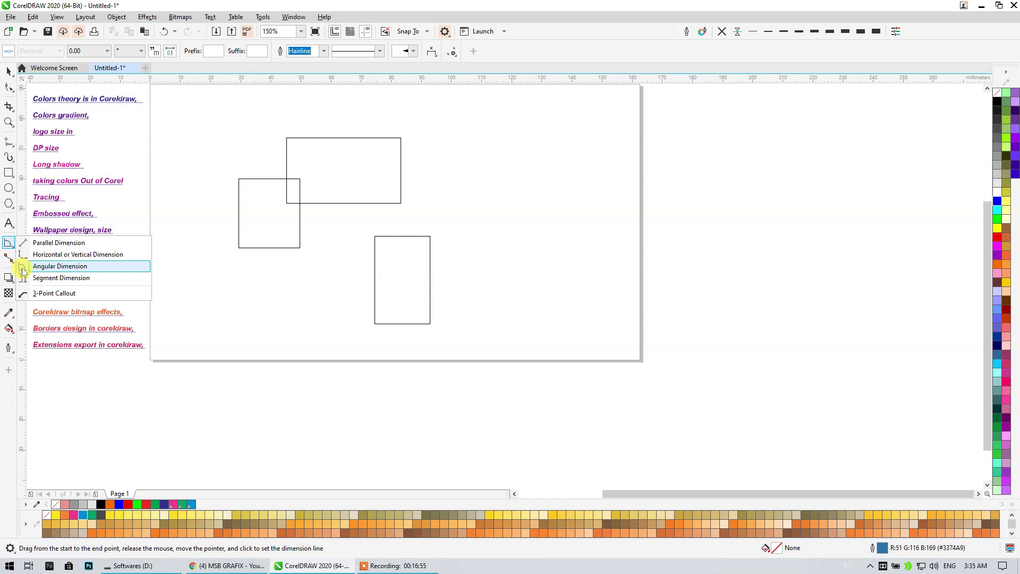
{"action": "left_click", "coordinate": [47, 279]}
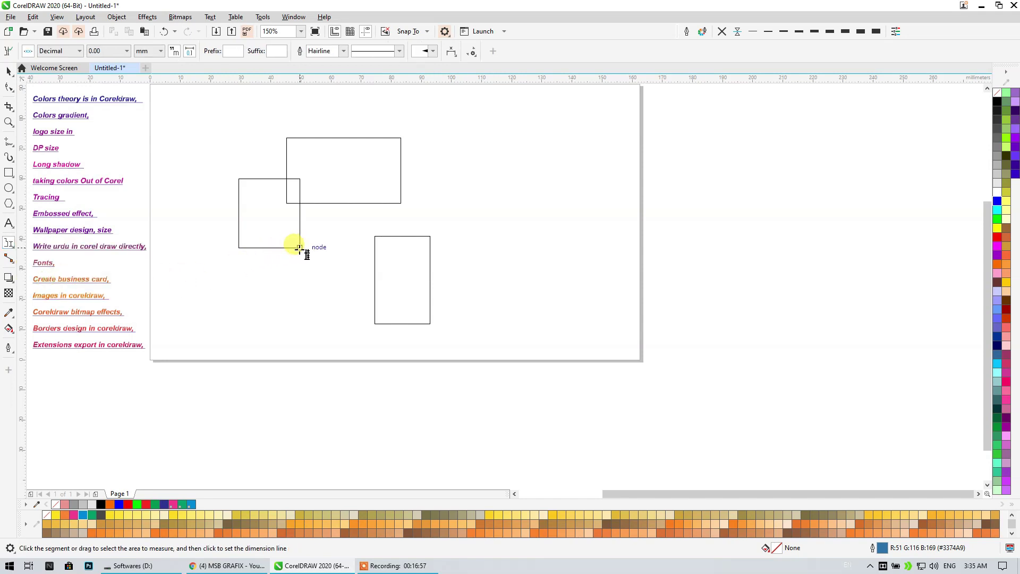
{"action": "left_click", "coordinate": [302, 204]}
{"action": "left_click", "coordinate": [334, 221]}
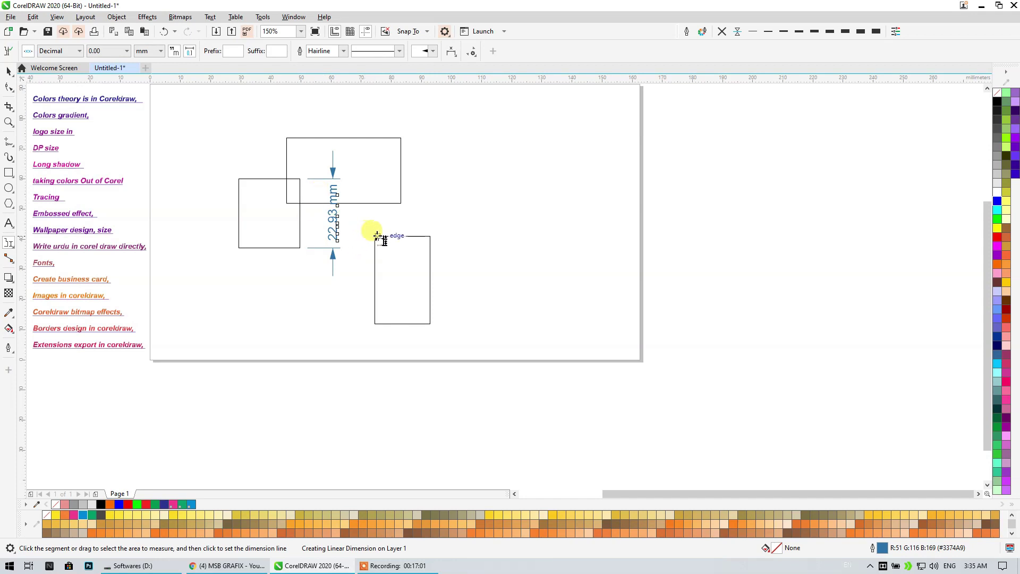
Add segment dimensions for the separate rectangle's width along its upper edge and its height along its right edge
{"action": "left_click_drag", "start_coordinate": [375, 236], "coordinate": [429, 233]}
{"action": "left_click", "coordinate": [420, 236]}
{"action": "key", "text": "Escape"}
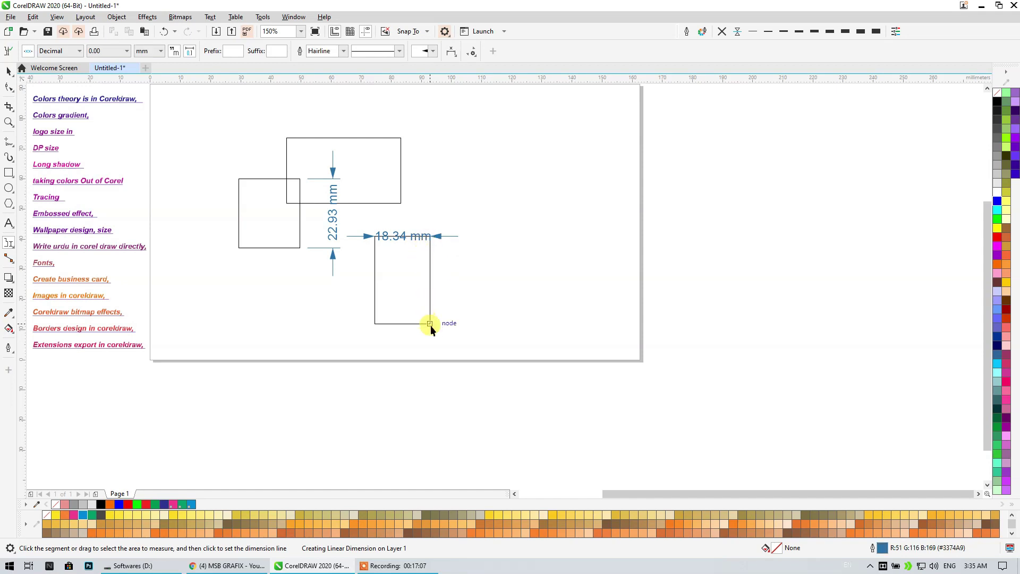
{"action": "left_click", "coordinate": [429, 276]}
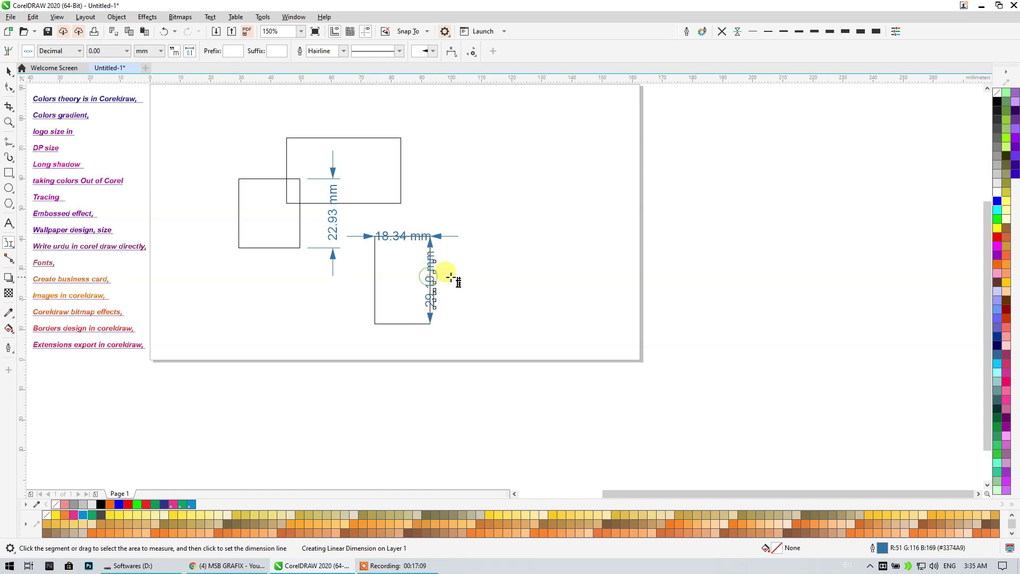
{"action": "scroll", "coordinate": [473, 281], "scroll_direction": "up", "scroll_amount": 2}
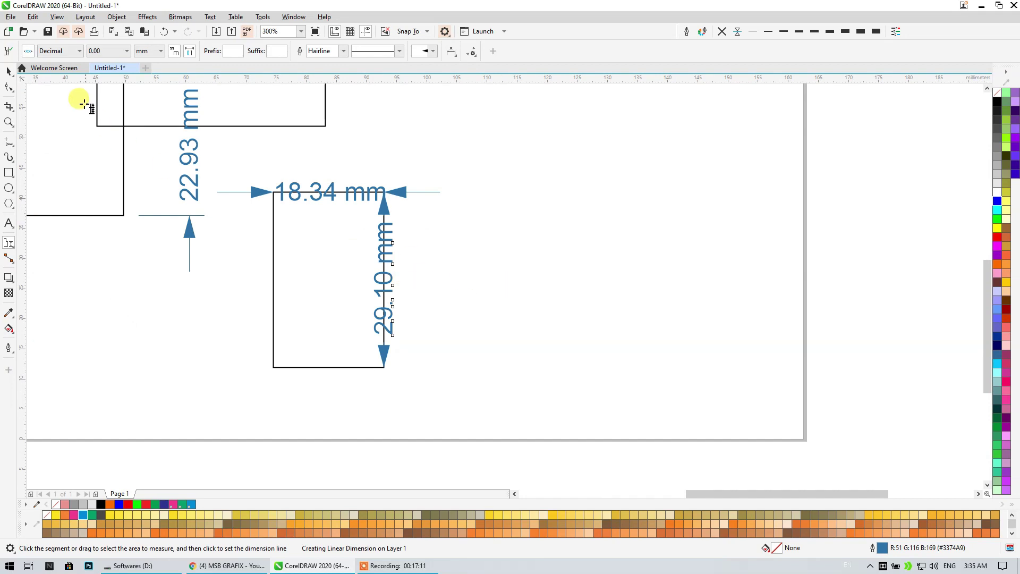
Move the separate rectangle's height dimension out to its right and shift the rectangle slightly upward
{"action": "left_click", "coordinate": [8, 71]}
{"action": "left_click_drag", "start_coordinate": [388, 281], "coordinate": [509, 280]}
{"action": "left_click_drag", "start_coordinate": [360, 201], "coordinate": [359, 154]}
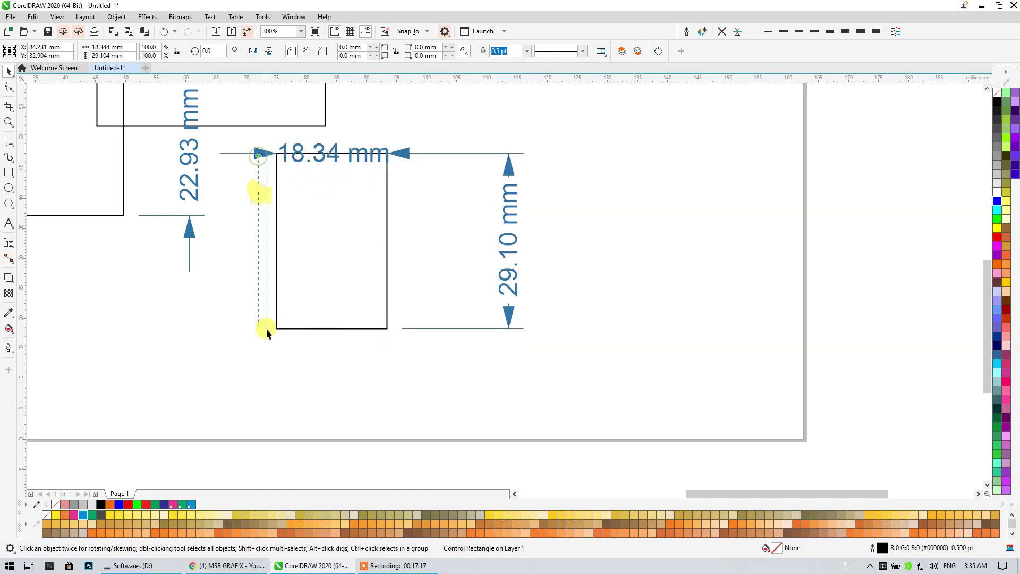
Move the separate rectangle's width dimension from its upper edge to below the rectangle
{"action": "left_click", "coordinate": [269, 237]}
{"action": "left_click", "coordinate": [285, 154]}
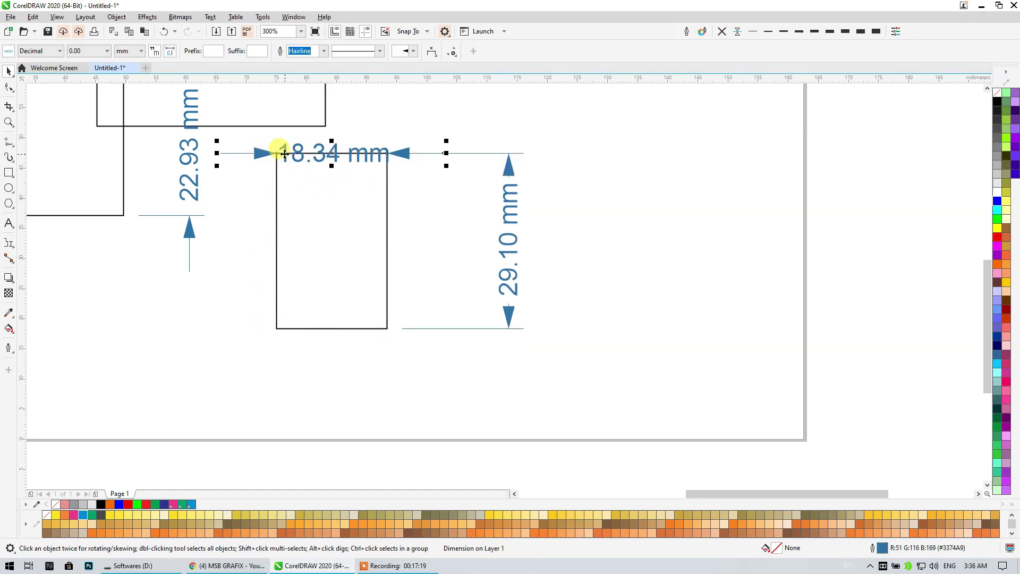
{"action": "left_click_drag", "start_coordinate": [330, 151], "coordinate": [332, 389]}
{"action": "left_click", "coordinate": [471, 382]}
{"action": "scroll", "coordinate": [474, 374], "scroll_direction": "down", "scroll_amount": 2}
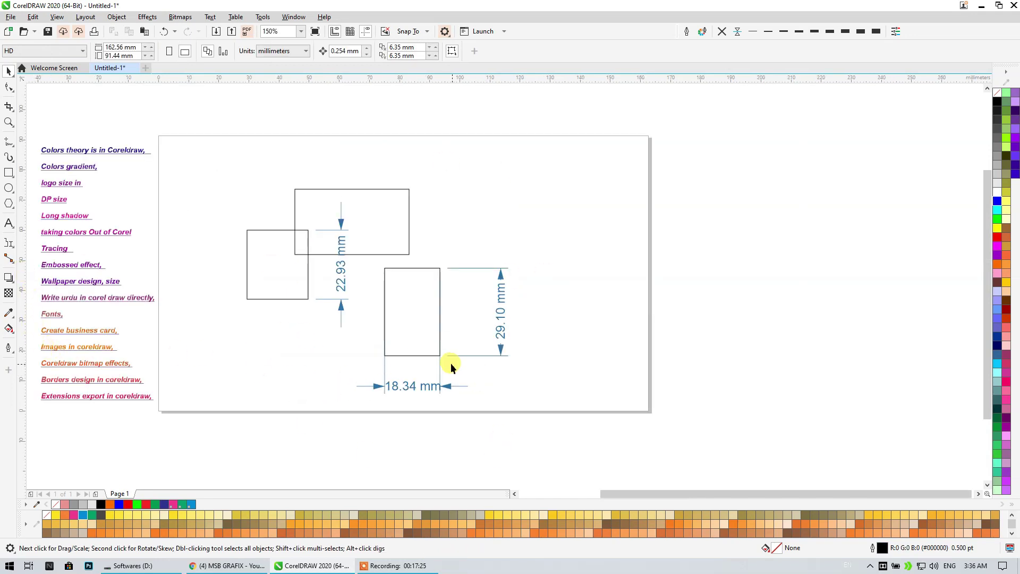
Add a 3-point callout from the left rectangle's upper-left corner through the edge intersection to the upper rectangle's upper-left corner, without text
{"action": "left_click", "coordinate": [12, 246]}
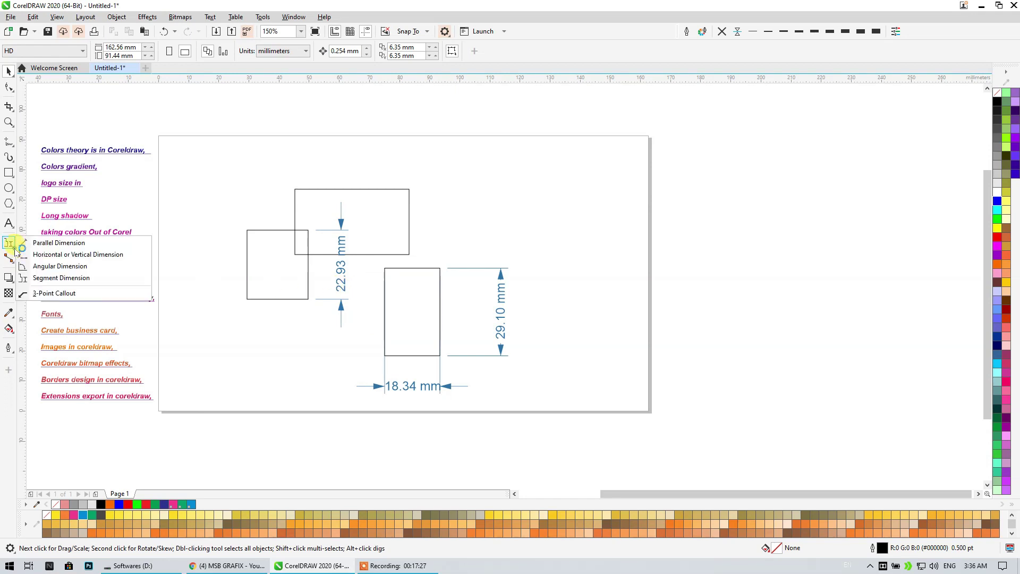
{"action": "left_click", "coordinate": [85, 293]}
{"action": "scroll", "coordinate": [319, 231], "scroll_direction": "up", "scroll_amount": 2}
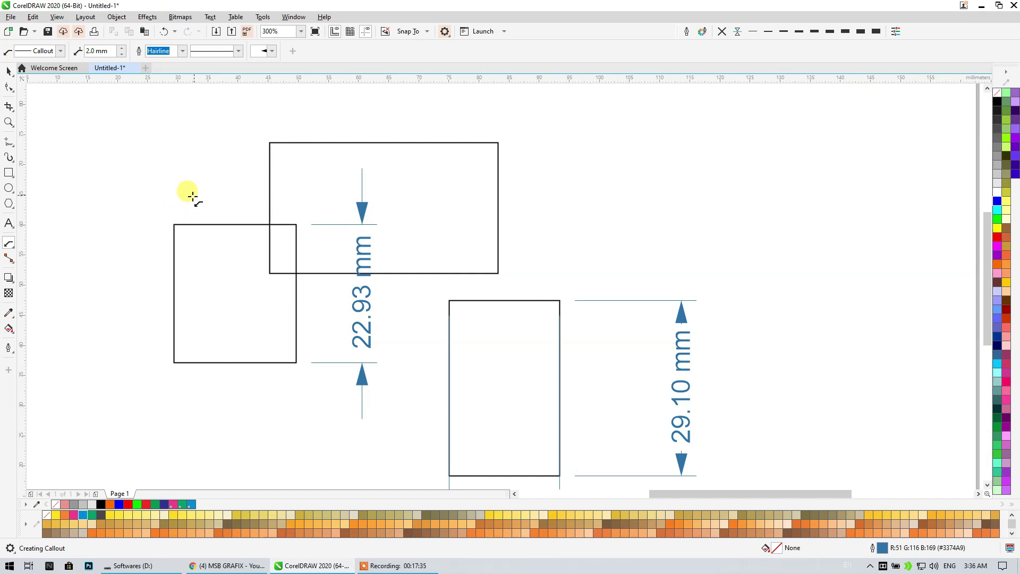
{"action": "left_click_drag", "start_coordinate": [175, 225], "coordinate": [266, 223]}
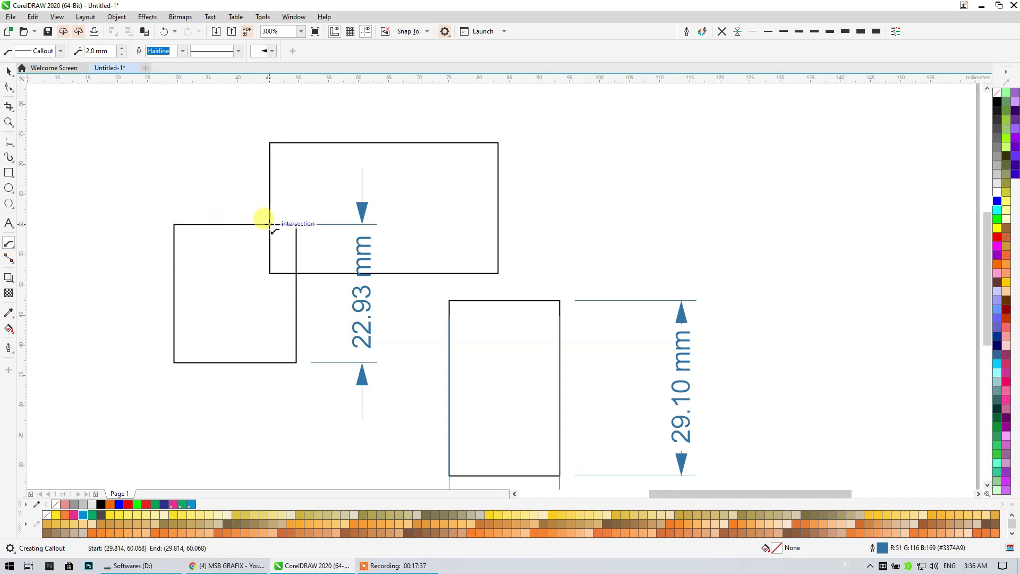
{"action": "left_click", "coordinate": [269, 142]}
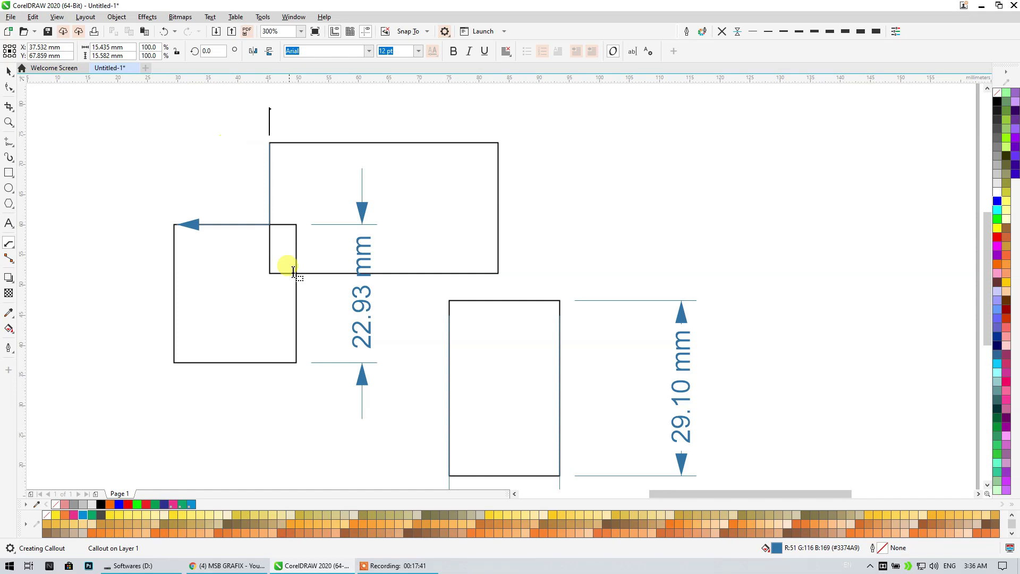
{"action": "scroll", "coordinate": [304, 296], "scroll_direction": "down", "scroll_amount": 2}
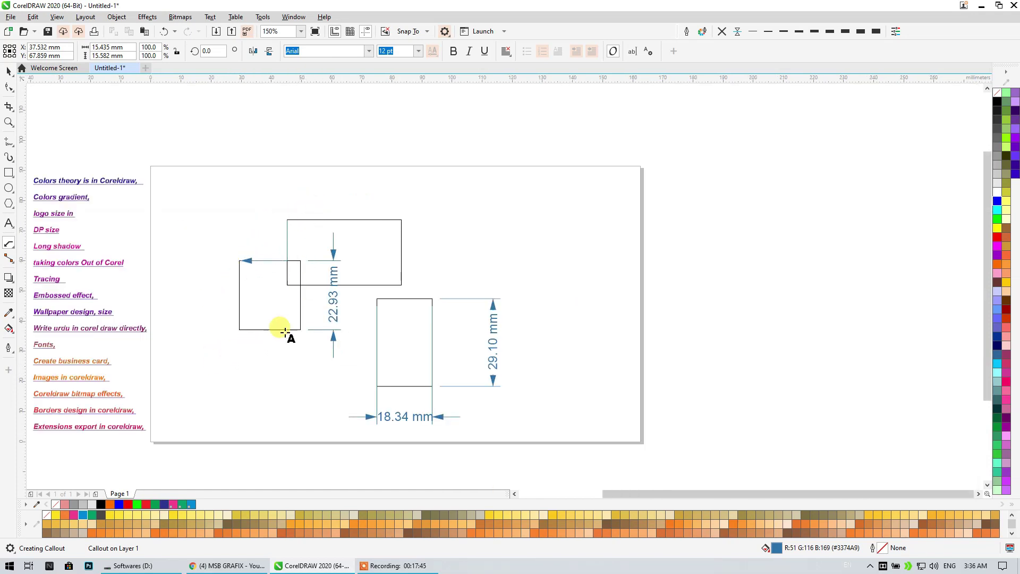
Add a second callout from the upper rectangle's upper-right corner via its upper-left corner to the edge intersection, and move it above the rectangle
{"action": "left_click", "coordinate": [399, 217]}
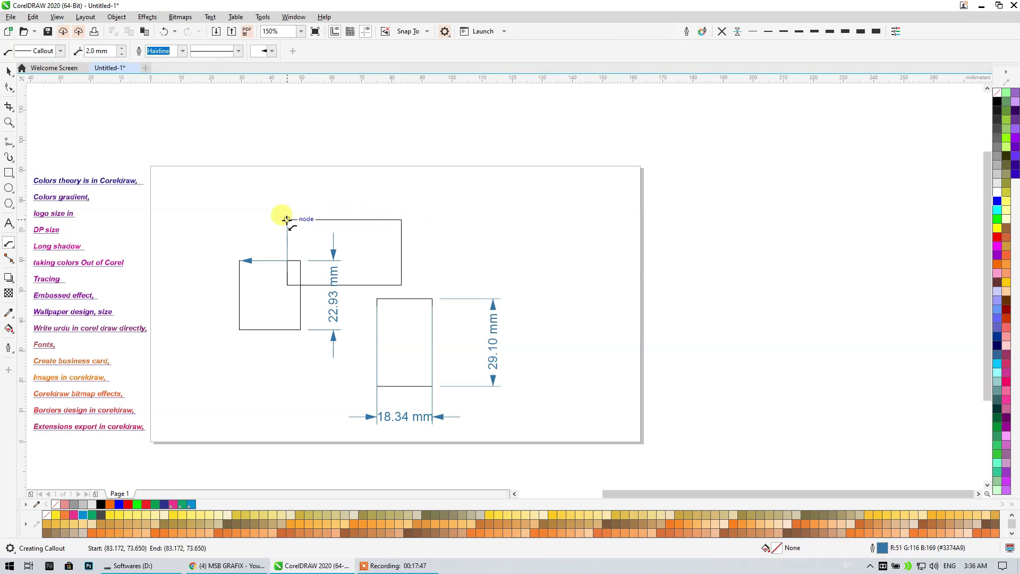
{"action": "left_click", "coordinate": [287, 260]}
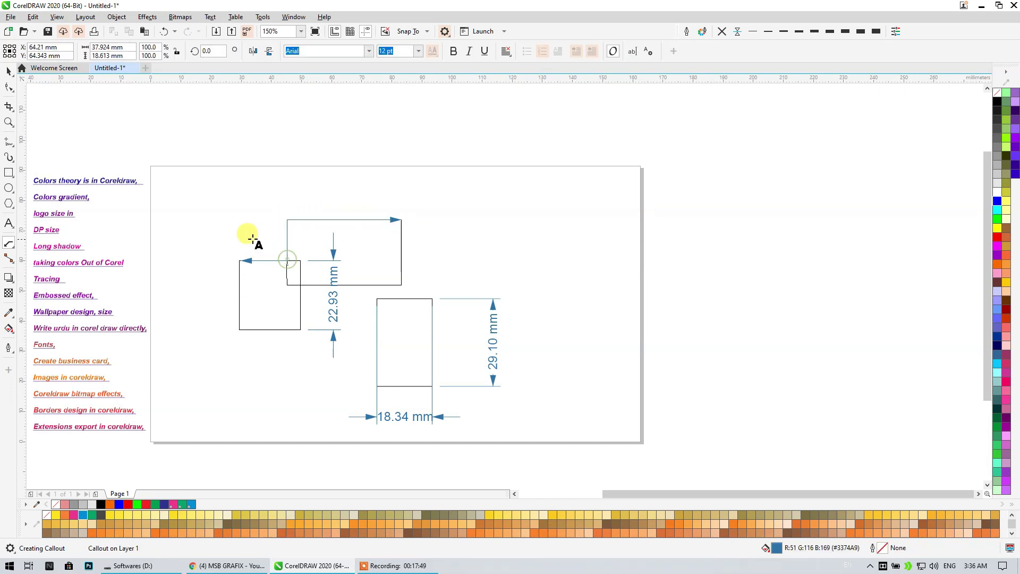
{"action": "left_click", "coordinate": [400, 219]}
{"action": "left_click", "coordinate": [9, 74]}
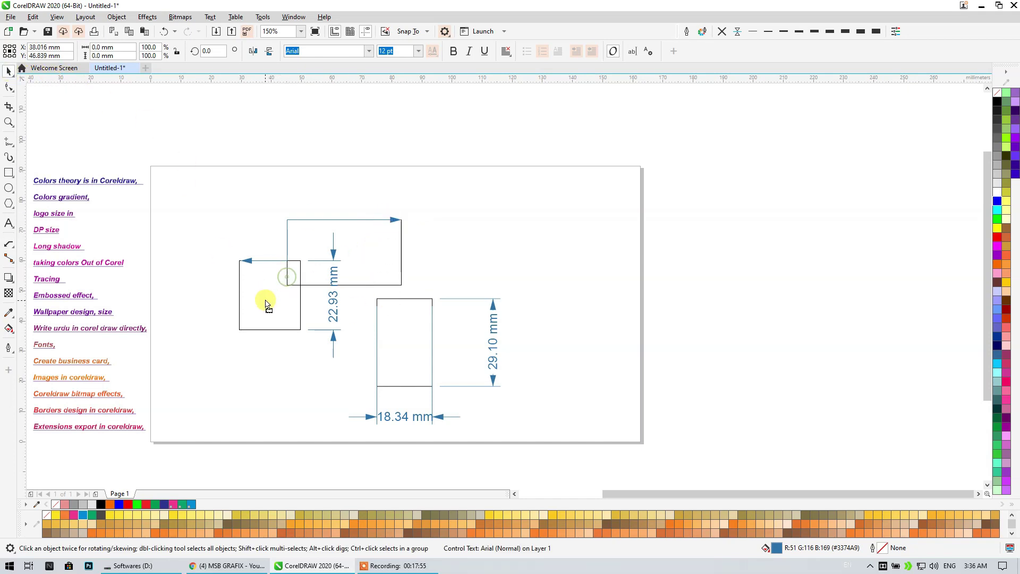
{"action": "left_click", "coordinate": [362, 155]}
{"action": "left_click_drag", "start_coordinate": [398, 220], "coordinate": [383, 167]}
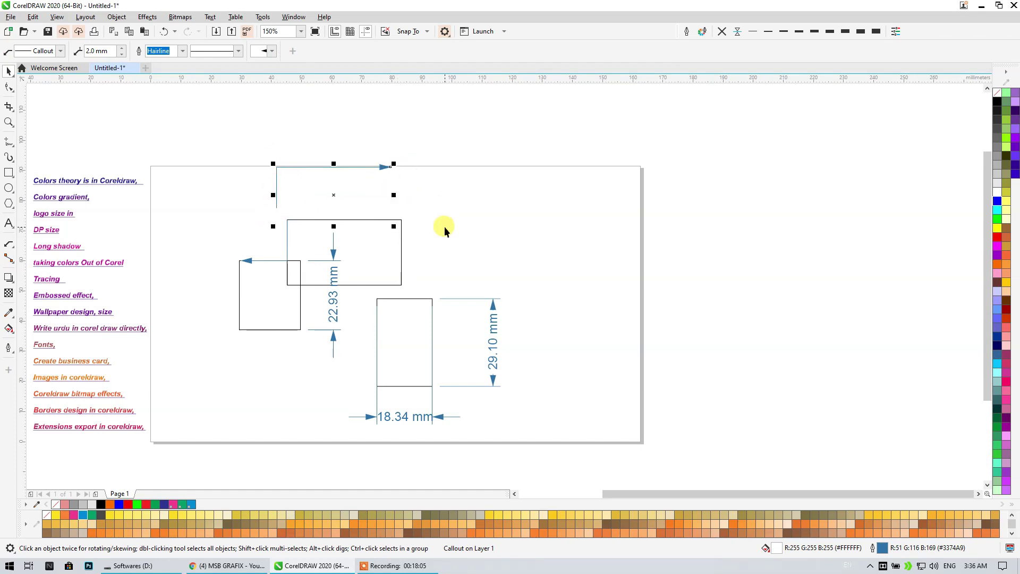
{"action": "left_click", "coordinate": [434, 232]}
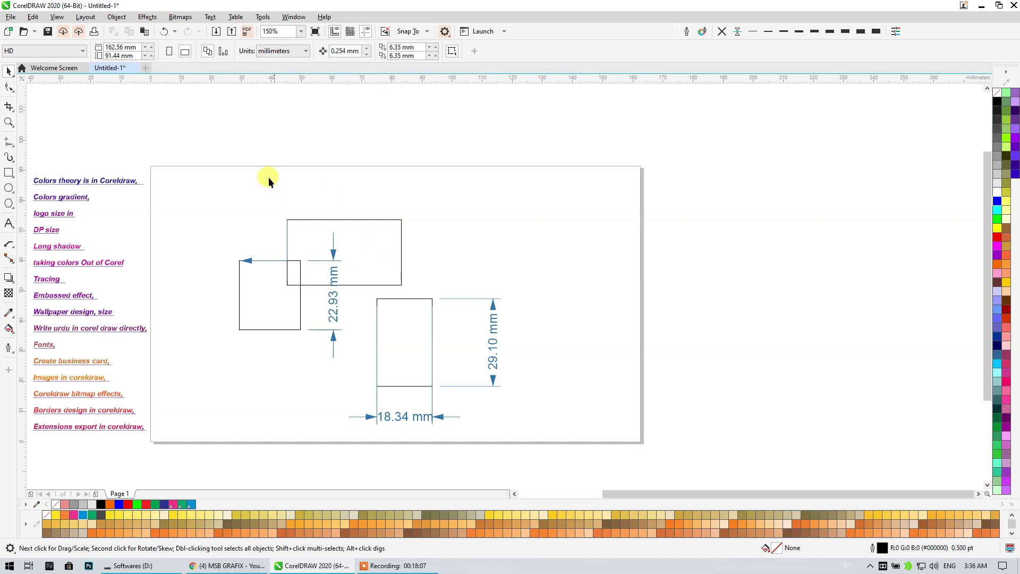
Delete all the rectangles, dimensions and callouts from the page
{"action": "left_click_drag", "start_coordinate": [573, 442], "coordinate": [573, 442]}
{"action": "key", "text": "Delete"}
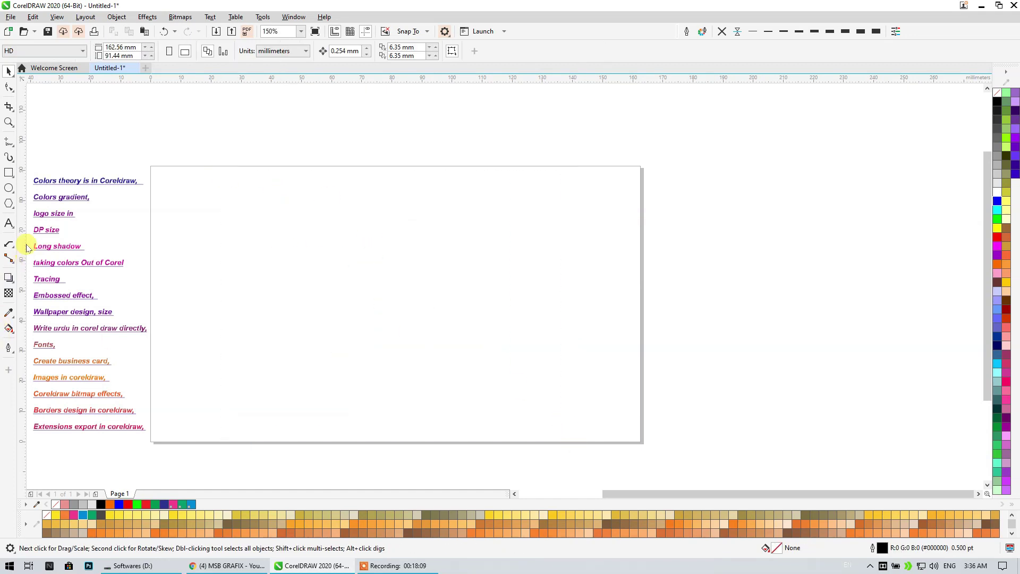
{"action": "left_click", "coordinate": [14, 266]}
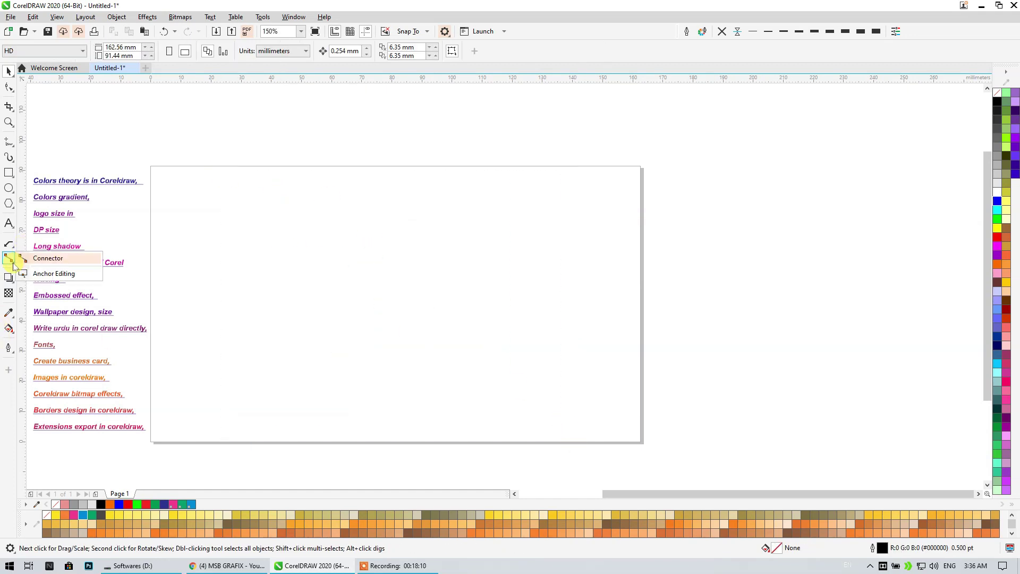
{"action": "left_click", "coordinate": [58, 262]}
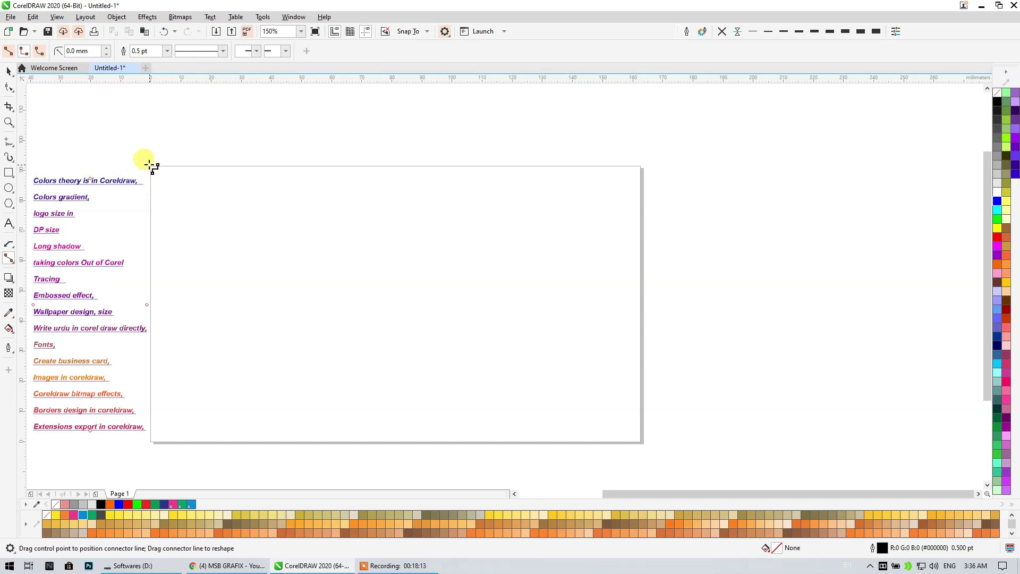
{"action": "left_click", "coordinate": [10, 71]}
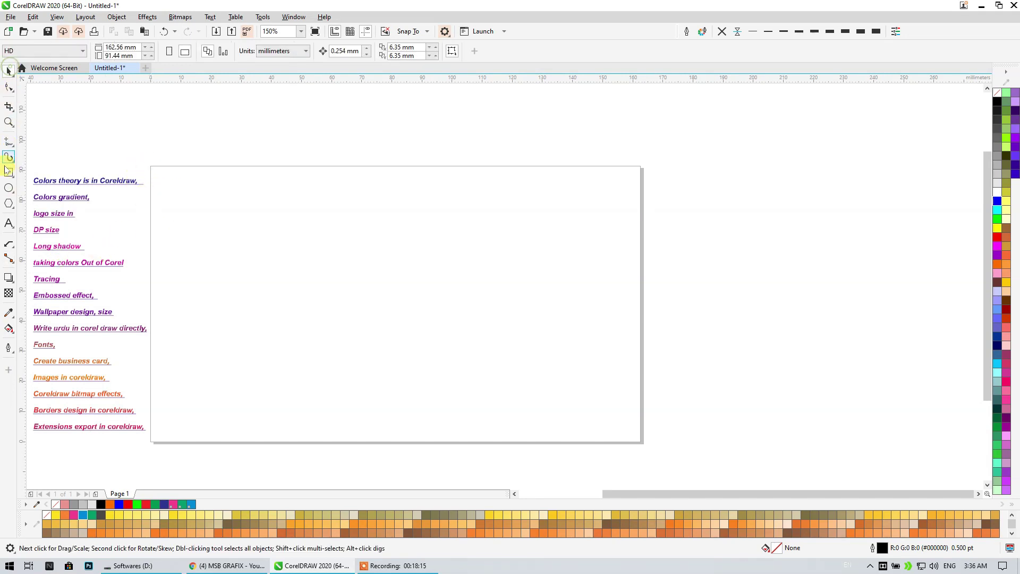
Draw a rectangle about 63 by 52 mm and add right-angle connectors from both upper corners to the midpoints of the adjacent sides
{"action": "left_click", "coordinate": [8, 172]}
{"action": "left_click_drag", "start_coordinate": [267, 185], "coordinate": [463, 348]}
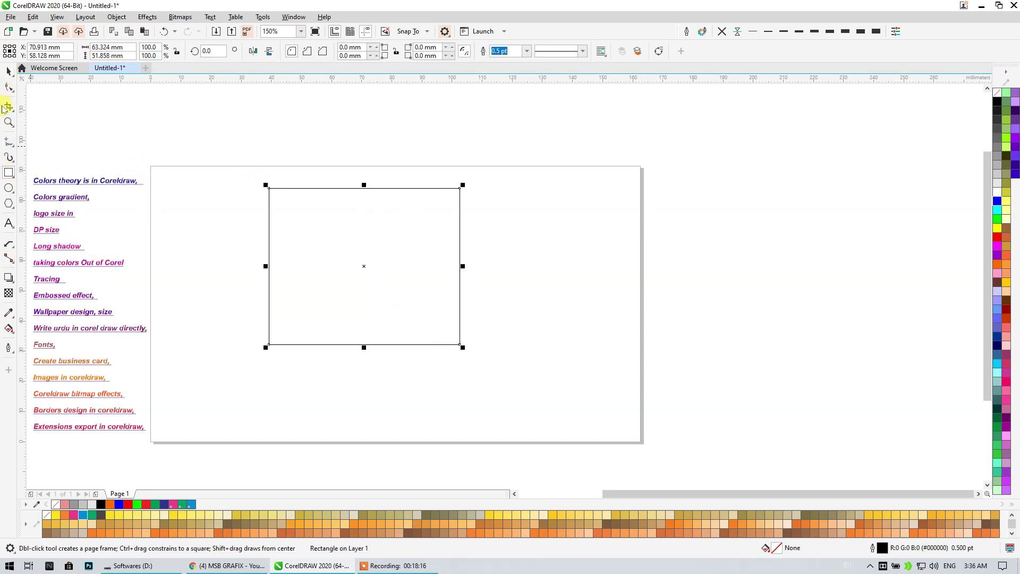
{"action": "left_click", "coordinate": [9, 258]}
{"action": "left_click_drag", "start_coordinate": [266, 185], "coordinate": [267, 267]}
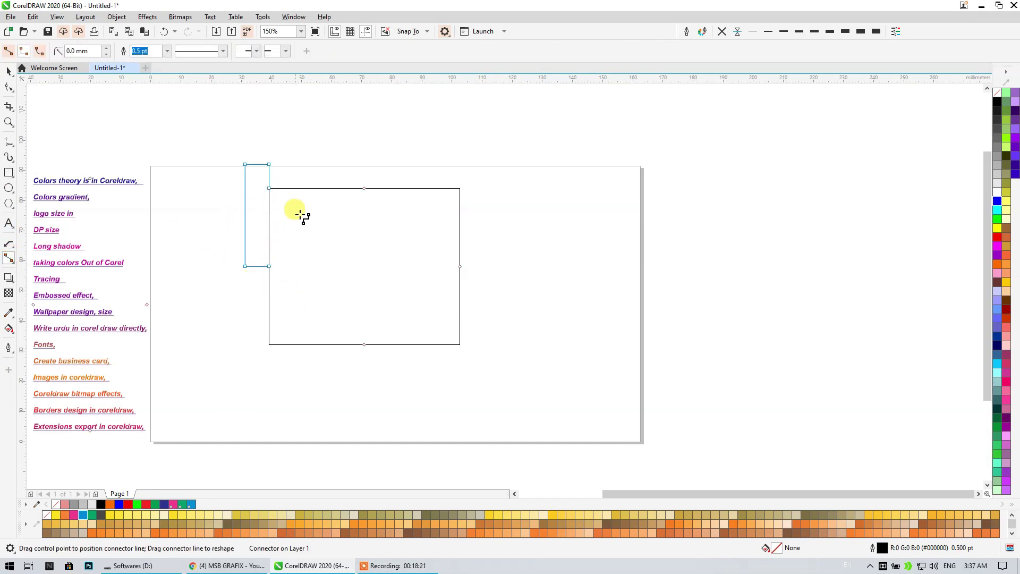
{"action": "left_click_drag", "start_coordinate": [460, 187], "coordinate": [460, 266]}
Add connectors from the rectangle's right-side midpoint to its bottom edge, along the bottom edge to its midpoint, and up to the top midpoint
{"action": "left_click_drag", "start_coordinate": [450, 344], "coordinate": [466, 377]}
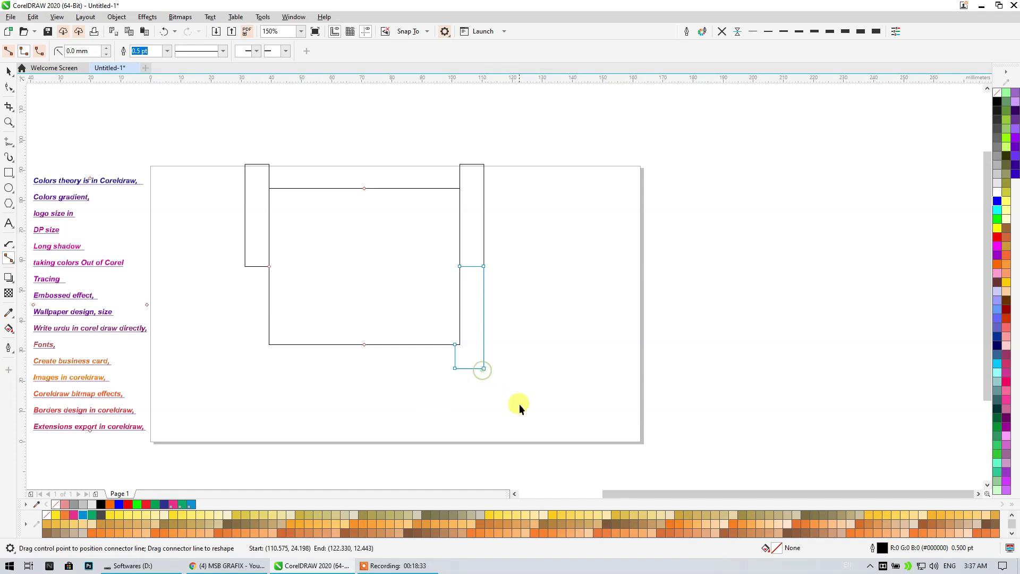
{"action": "left_click_drag", "start_coordinate": [456, 347], "coordinate": [364, 345]}
{"action": "left_click", "coordinate": [363, 188]}
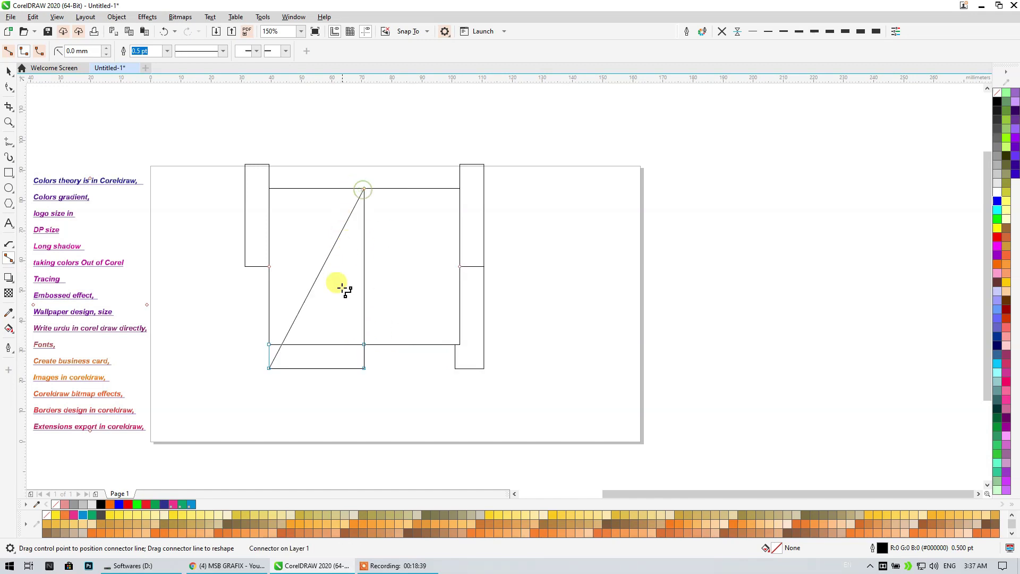
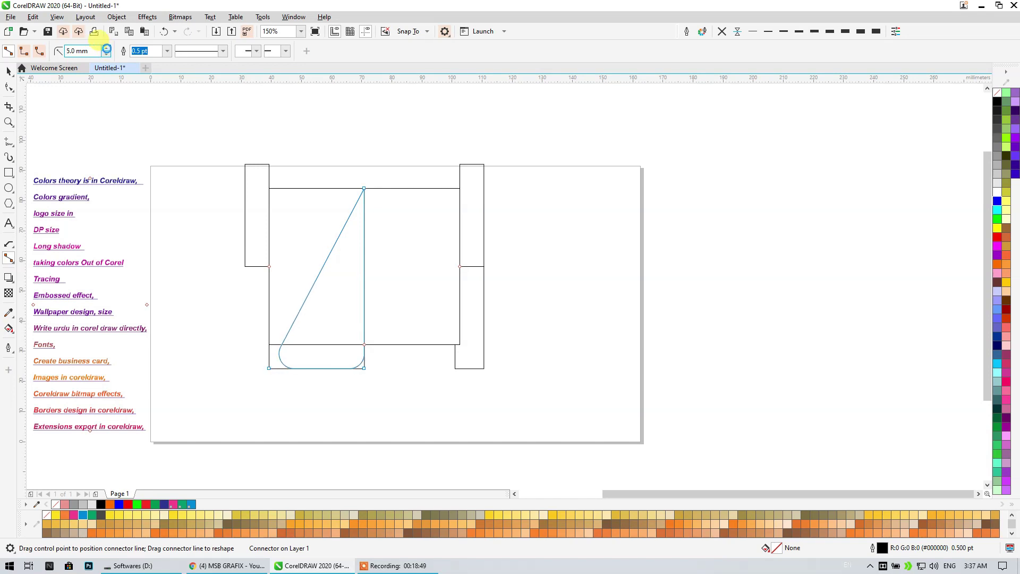
Join the rectangle's top midpoint and upper-left corner with two straight connectors that meet at a point above the rectangle
{"action": "left_click", "coordinate": [239, 215]}
{"action": "left_click_drag", "start_coordinate": [365, 188], "coordinate": [269, 189]}
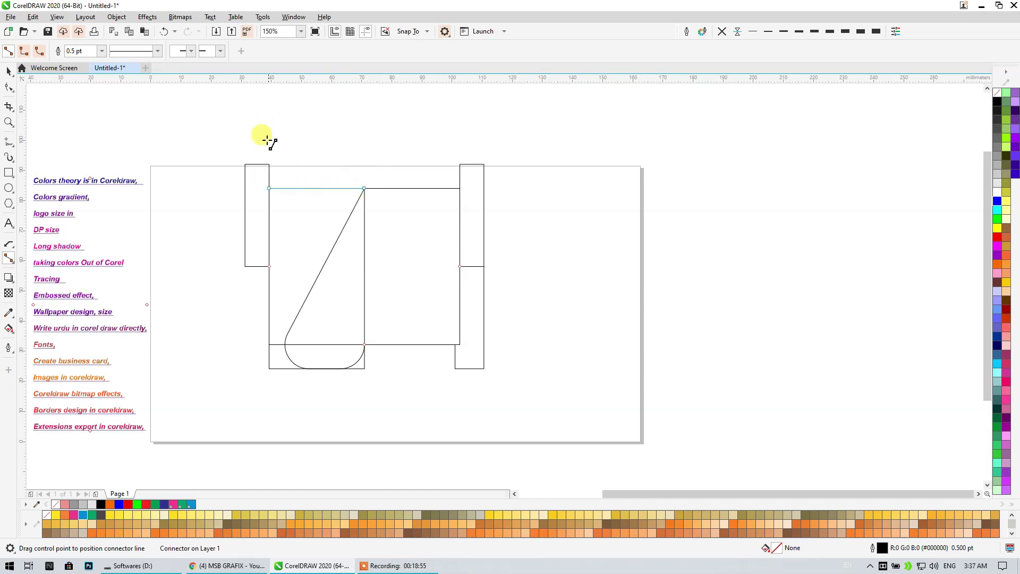
{"action": "left_click_drag", "start_coordinate": [268, 191], "coordinate": [293, 131]}
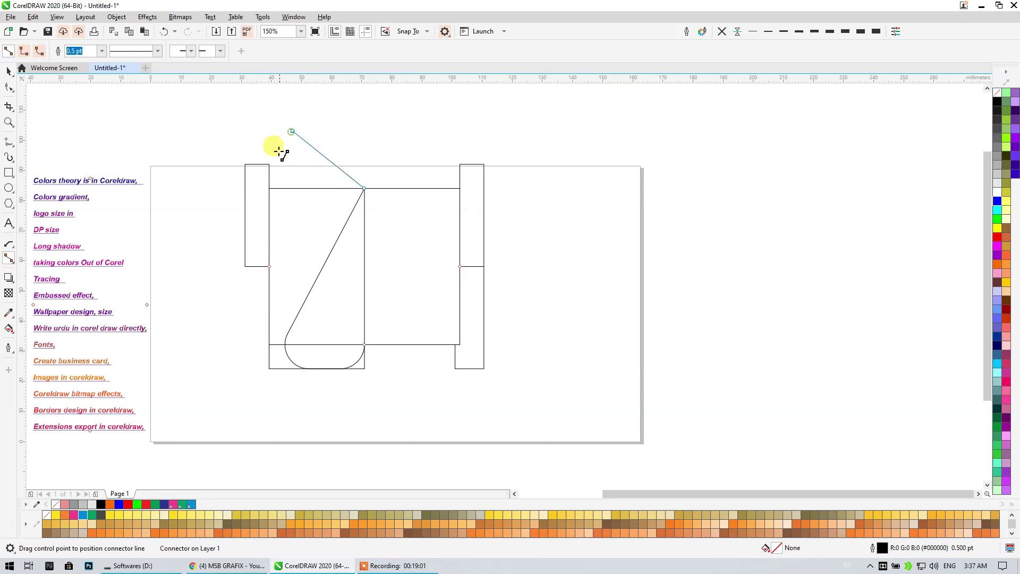
{"action": "left_click_drag", "start_coordinate": [270, 187], "coordinate": [293, 132]}
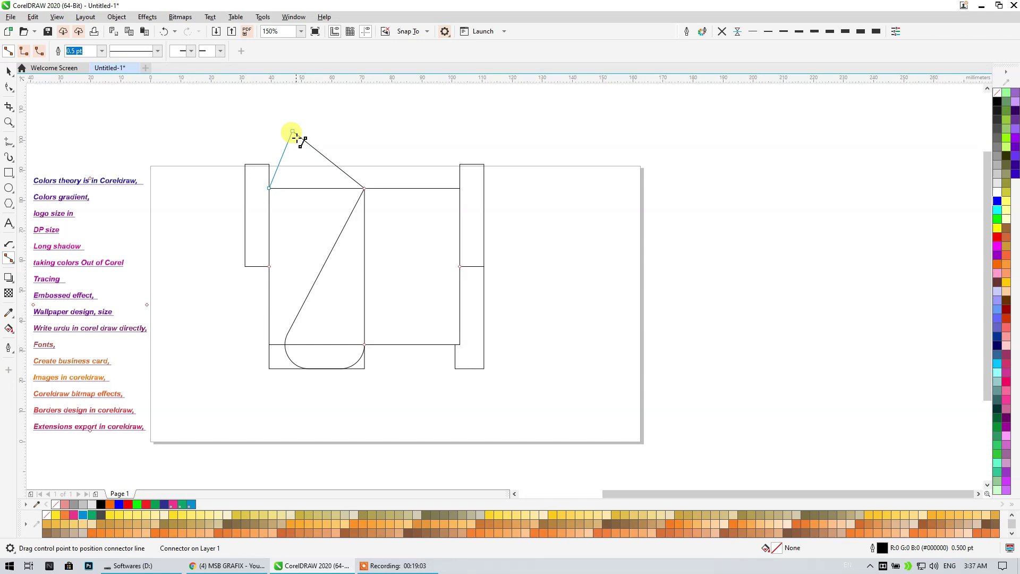
Delete the rectangle and all connectors from the page
{"action": "key", "text": "space"}
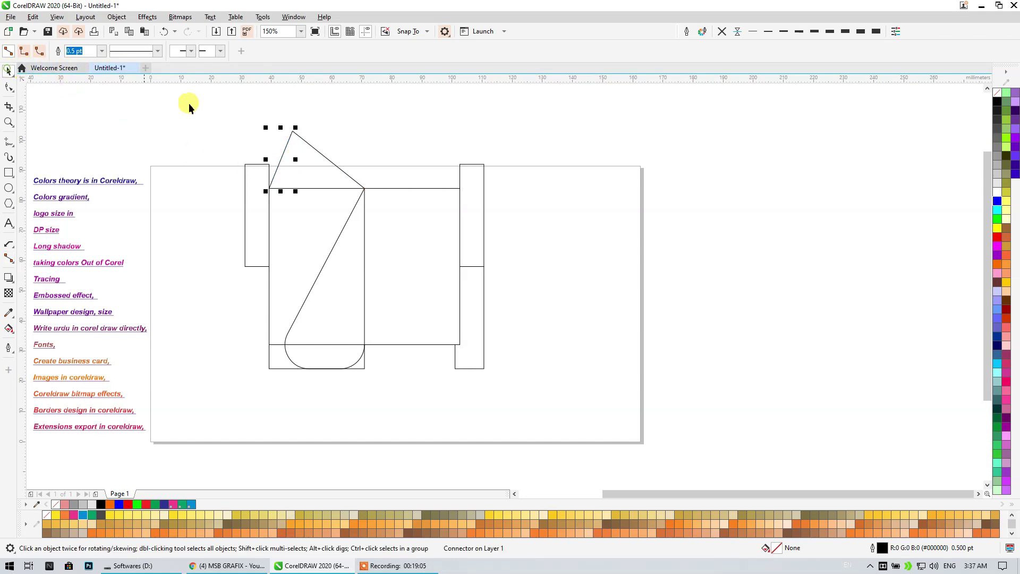
{"action": "left_click", "coordinate": [320, 152]}
{"action": "left_click", "coordinate": [401, 118]}
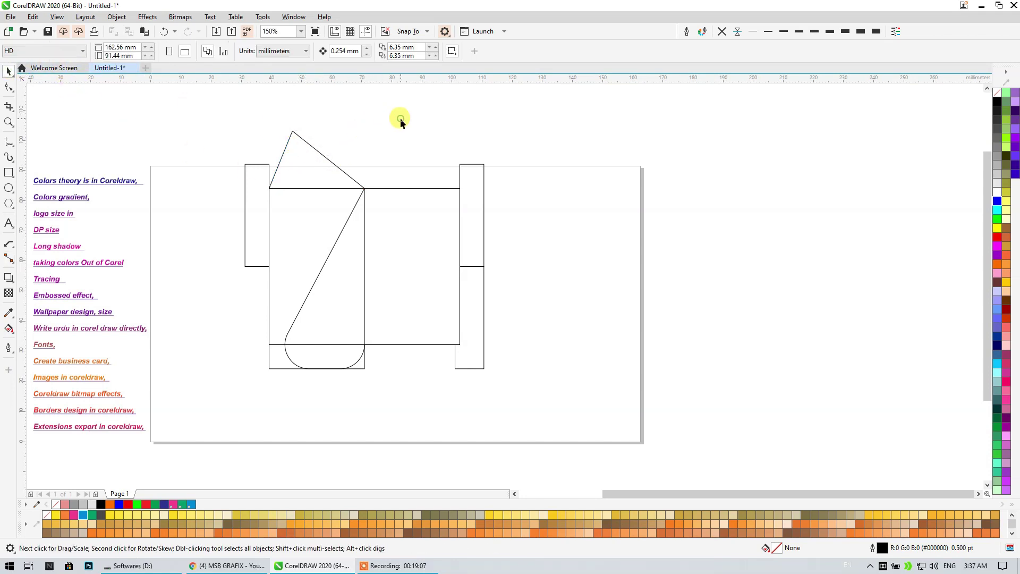
{"action": "left_click_drag", "start_coordinate": [544, 437], "coordinate": [541, 437]}
{"action": "key", "text": "Delete"}
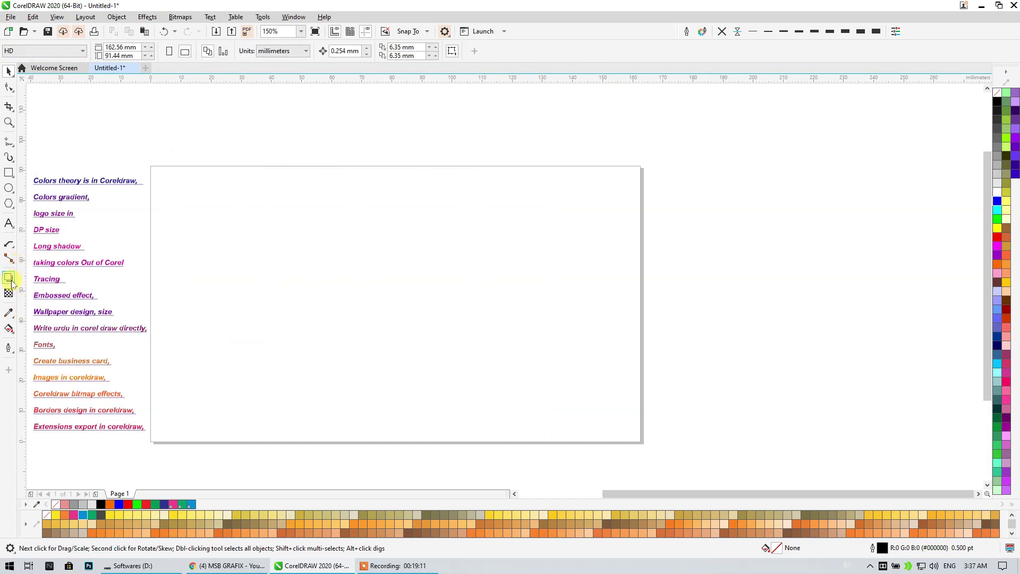
{"action": "left_click", "coordinate": [69, 199]}
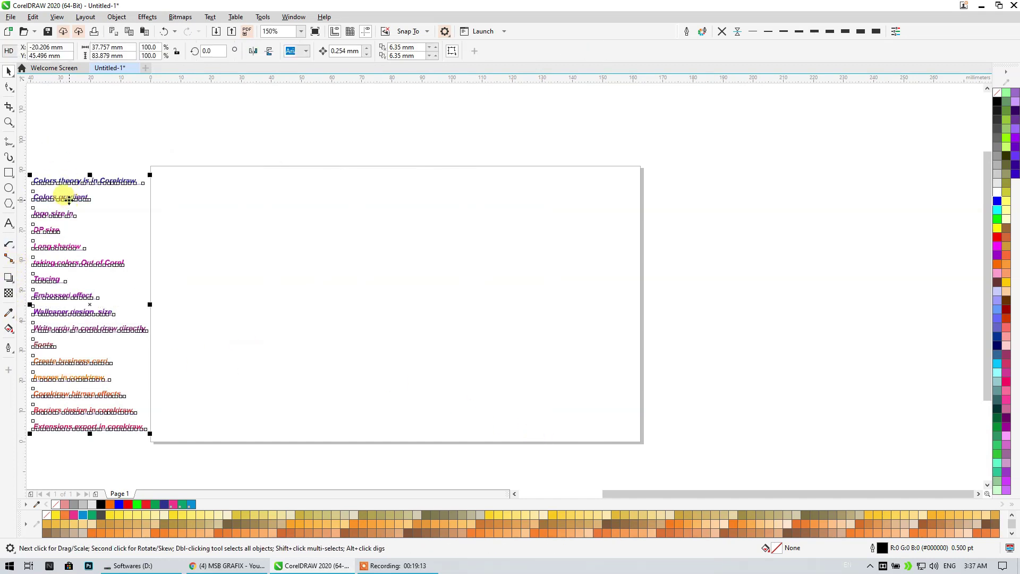
{"action": "left_click", "coordinate": [186, 203]}
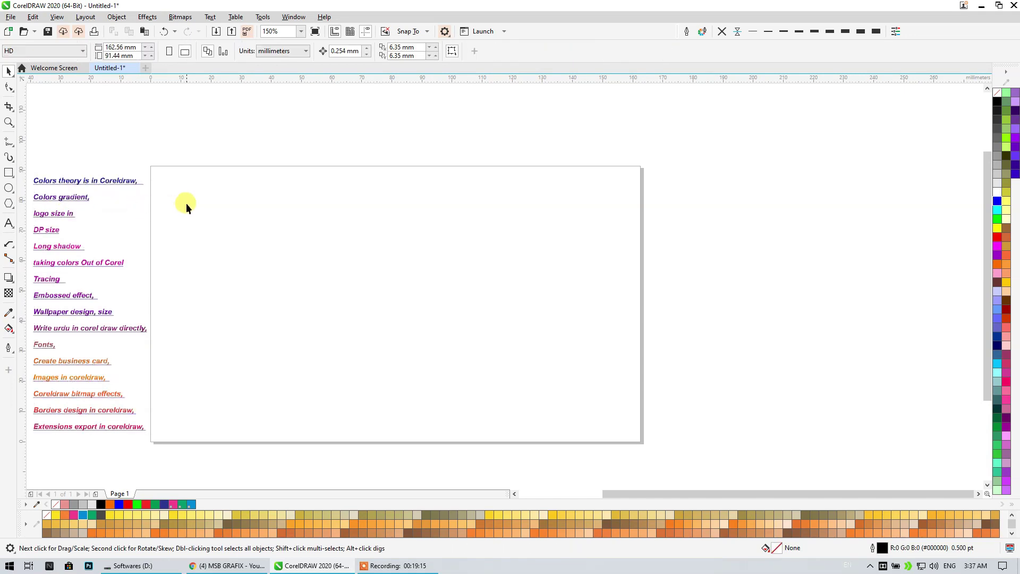
{"action": "left_click", "coordinate": [81, 200]}
{"action": "left_click", "coordinate": [137, 201]}
{"action": "scroll", "coordinate": [244, 205], "scroll_direction": "up", "scroll_amount": 2}
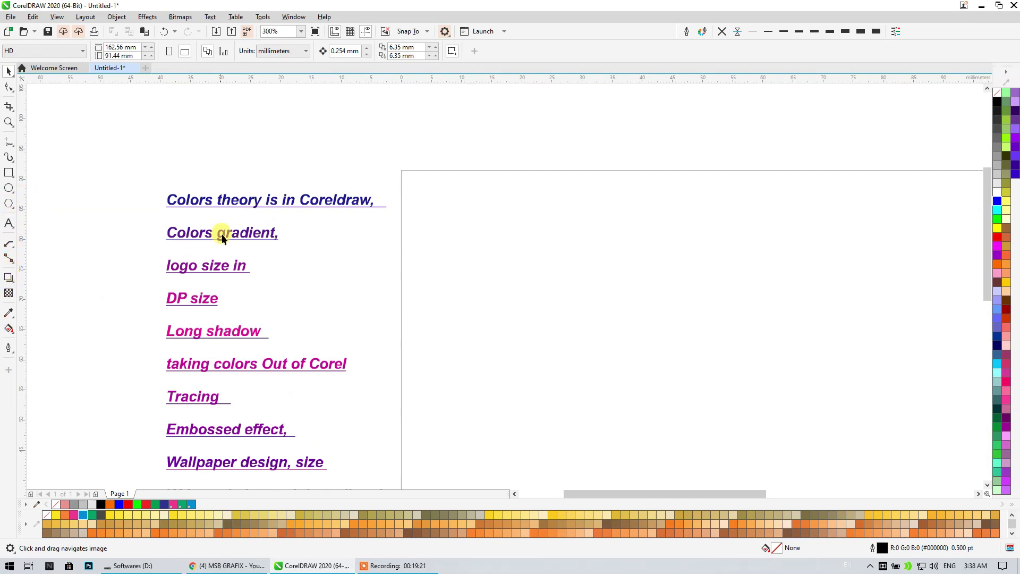
{"action": "left_click", "coordinate": [11, 286]}
Delete the first line, "Colors theory is in Coreldraw,", from the topic list beside the page
{"action": "left_click", "coordinate": [173, 232]}
{"action": "scroll", "coordinate": [118, 209], "scroll_direction": "down", "scroll_amount": 2}
{"action": "scroll", "coordinate": [368, 216], "scroll_direction": "up", "scroll_amount": 1}
{"action": "scroll", "coordinate": [549, 269], "scroll_direction": "down", "scroll_amount": 1}
{"action": "scroll", "coordinate": [321, 267], "scroll_direction": "up", "scroll_amount": 2}
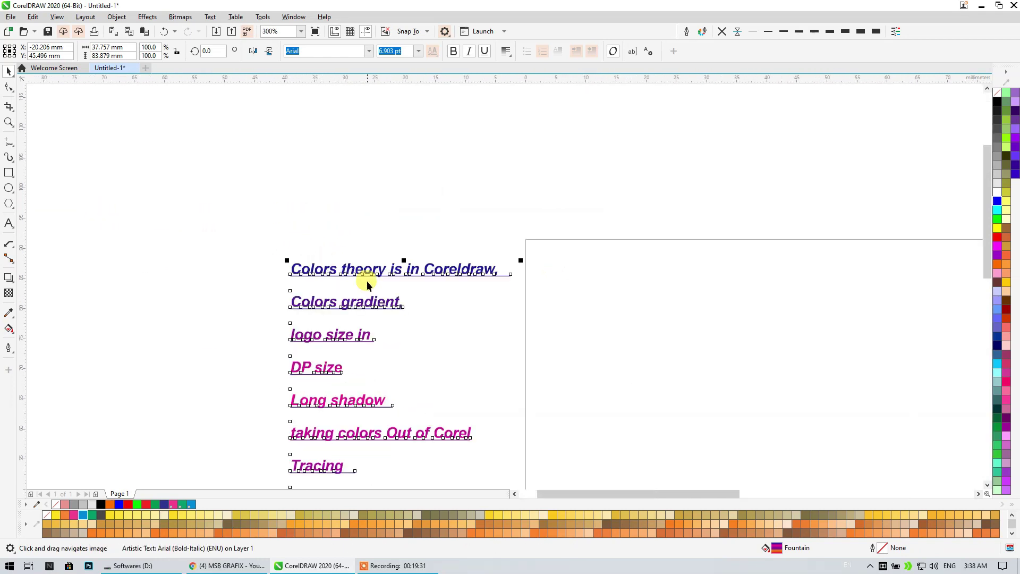
{"action": "double_click", "coordinate": [291, 268]}
{"action": "left_click_drag", "start_coordinate": [291, 268], "coordinate": [561, 274]}
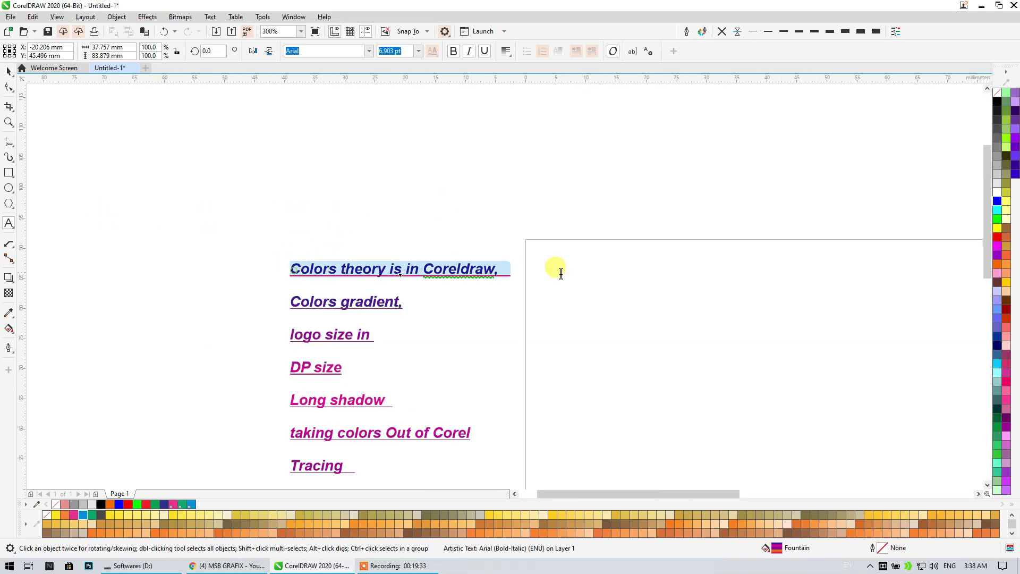
{"action": "key", "text": "Delete"}
{"action": "key", "text": "Delete"}
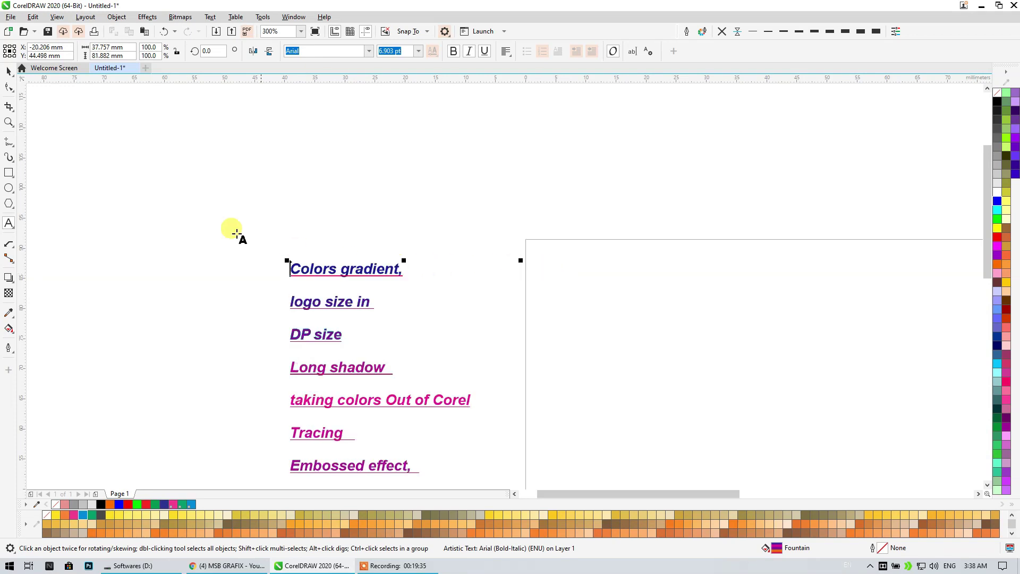
{"action": "left_click", "coordinate": [9, 70]}
Add the artistic text "CorelDRAW" on the empty page
{"action": "scroll", "coordinate": [255, 174], "scroll_direction": "down", "scroll_amount": 2}
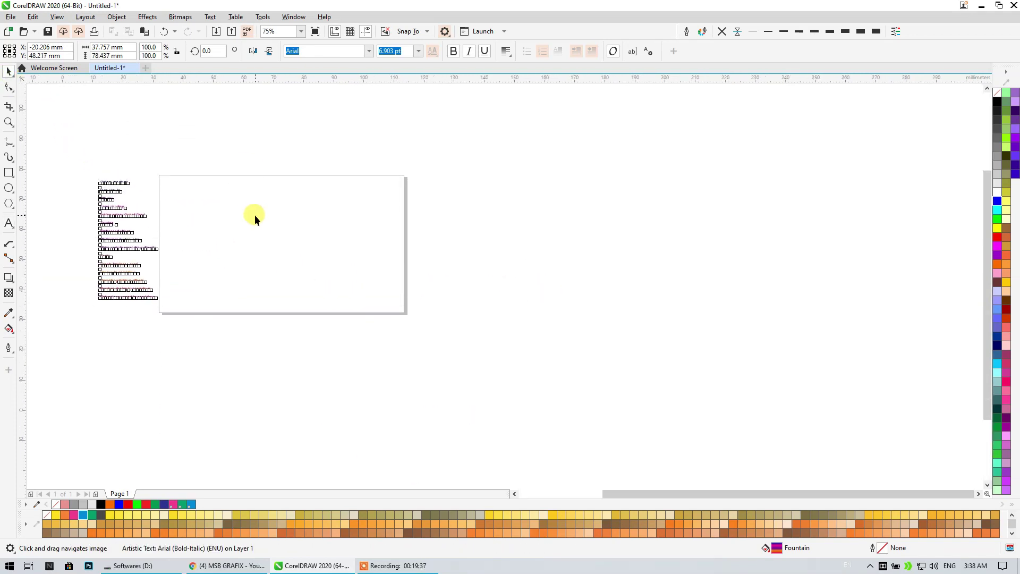
{"action": "scroll", "coordinate": [256, 216], "scroll_direction": "up", "scroll_amount": 1}
{"action": "scroll", "coordinate": [32, 245], "scroll_direction": "left", "scroll_amount": 1}
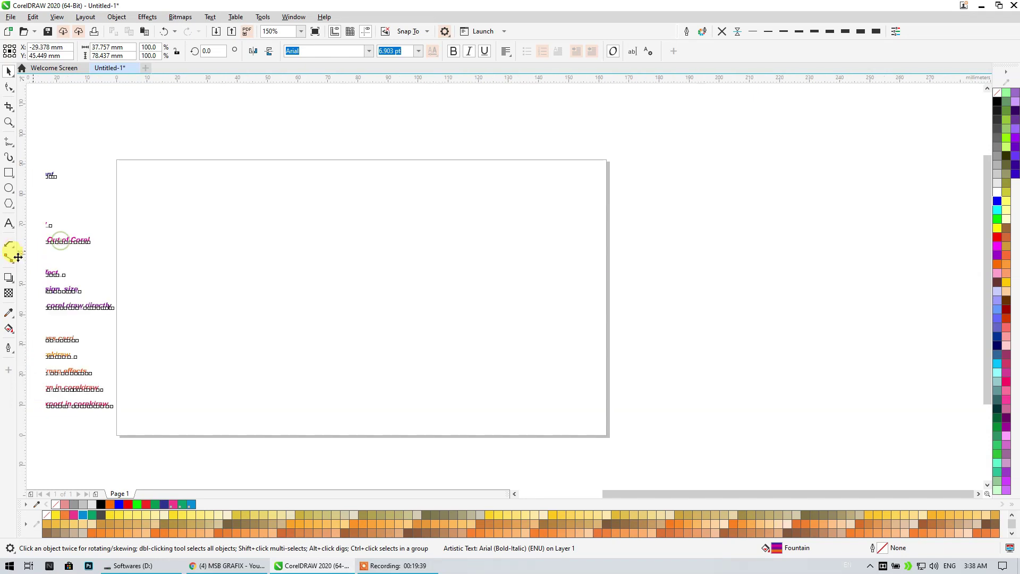
{"action": "left_click", "coordinate": [263, 250]}
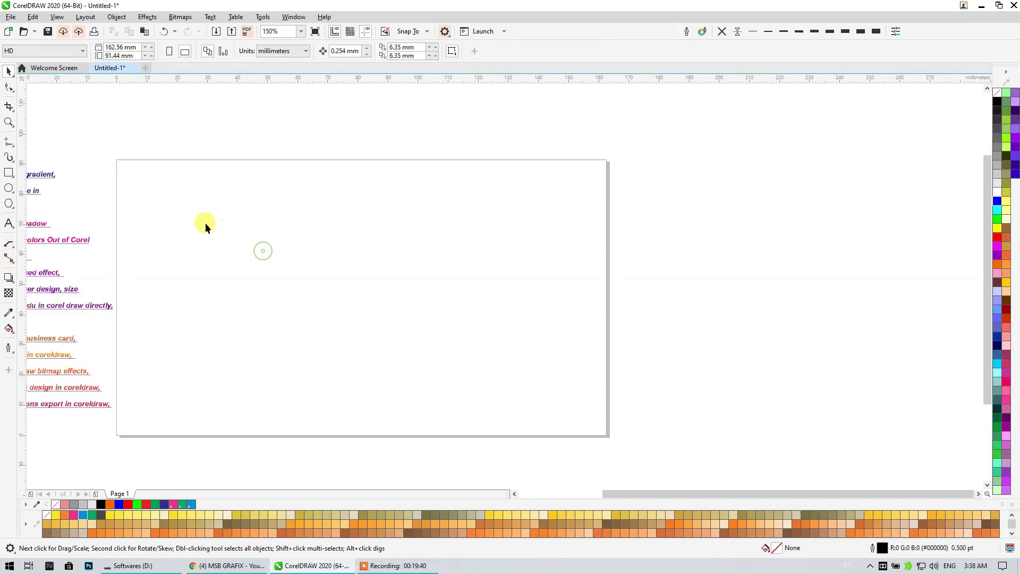
{"action": "left_click", "coordinate": [9, 225]}
{"action": "left_click", "coordinate": [177, 274]}
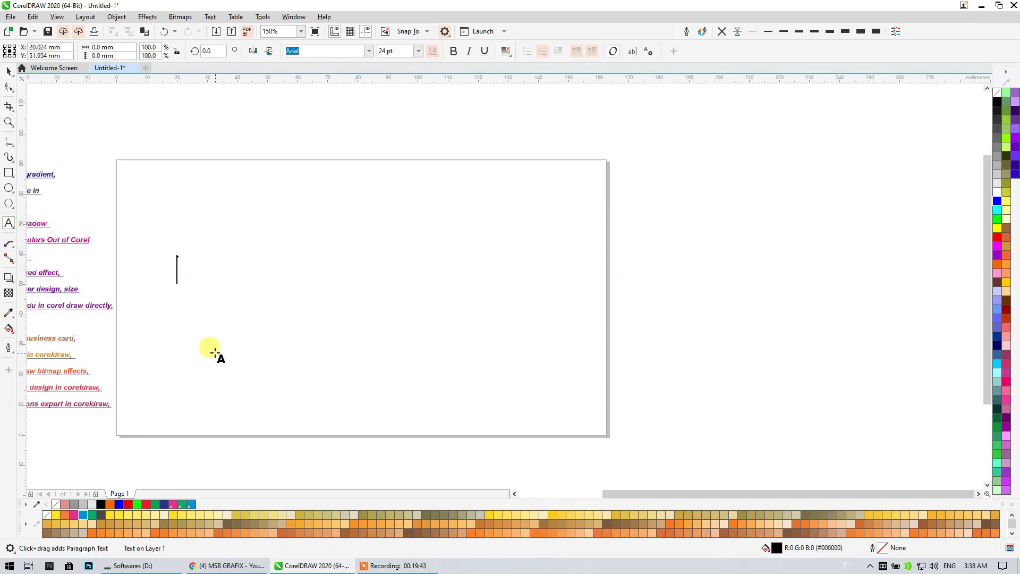
{"action": "type", "text": "CorelDRAW"}
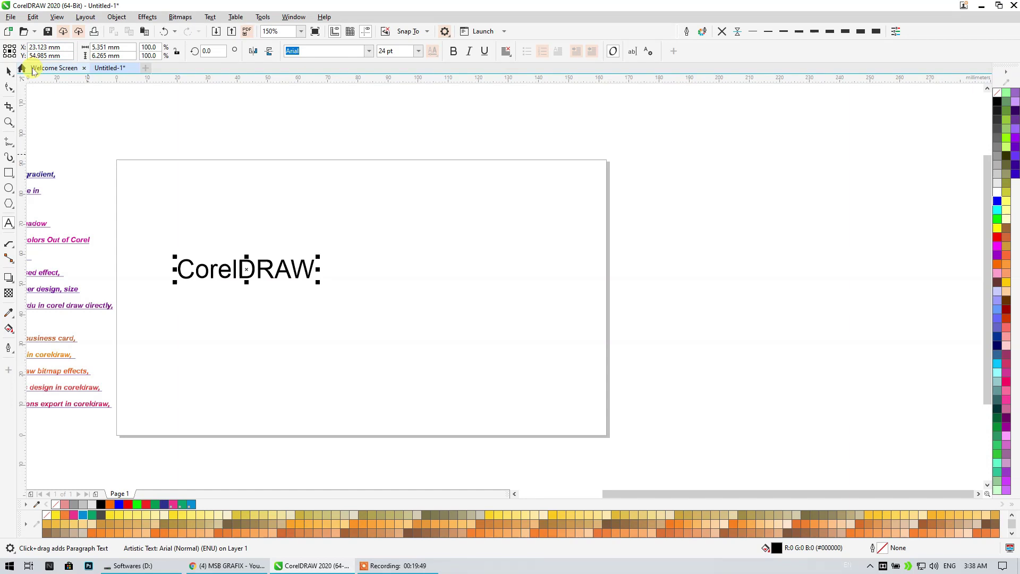
Make the "CorelDRAW" text bold and enlarge it proportionally to about 122 mm wide
{"action": "left_click", "coordinate": [8, 70]}
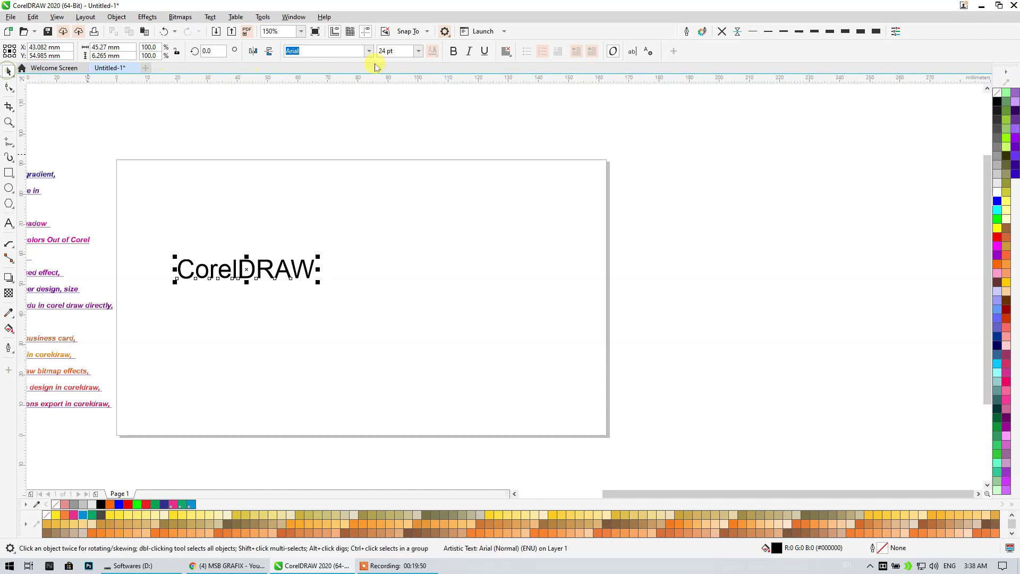
{"action": "left_click", "coordinate": [453, 52]}
{"action": "left_click_drag", "start_coordinate": [323, 285], "coordinate": [547, 417]}
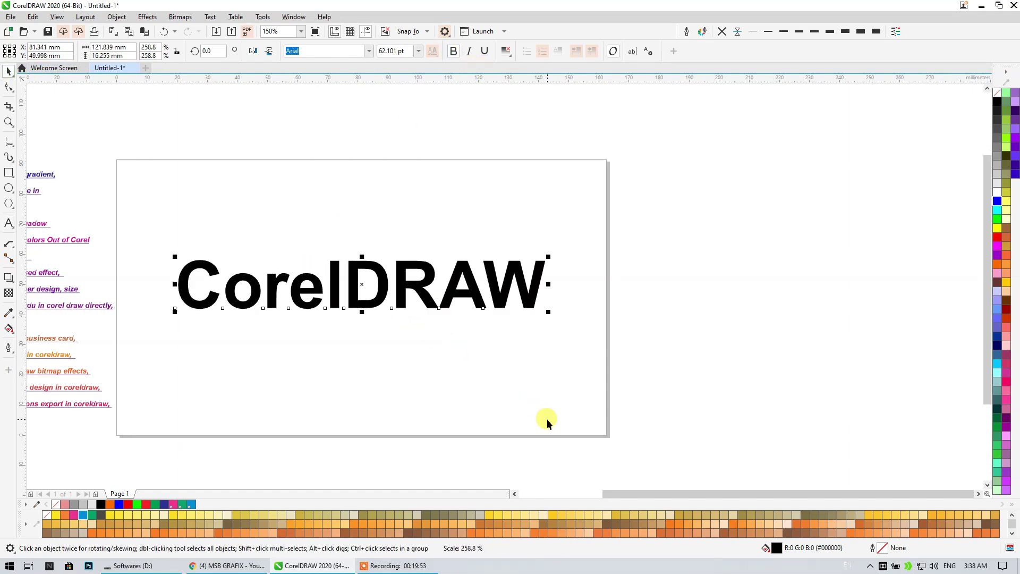
Add a drop shadow to the "CorelDRAW" text, offset about 1.9 mm rightward and 1.0 mm downward
{"action": "left_click", "coordinate": [12, 283]}
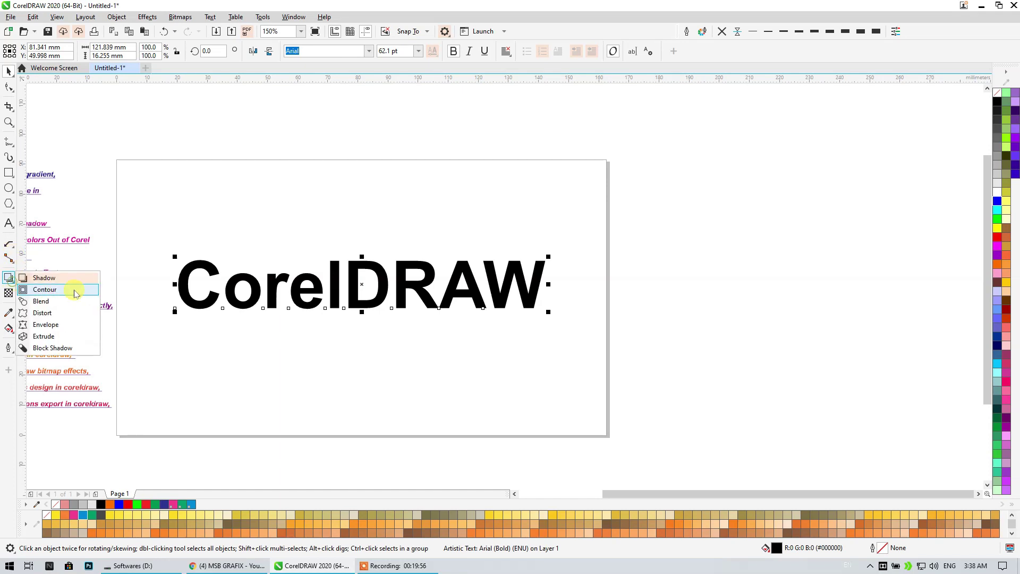
{"action": "left_click", "coordinate": [44, 278]}
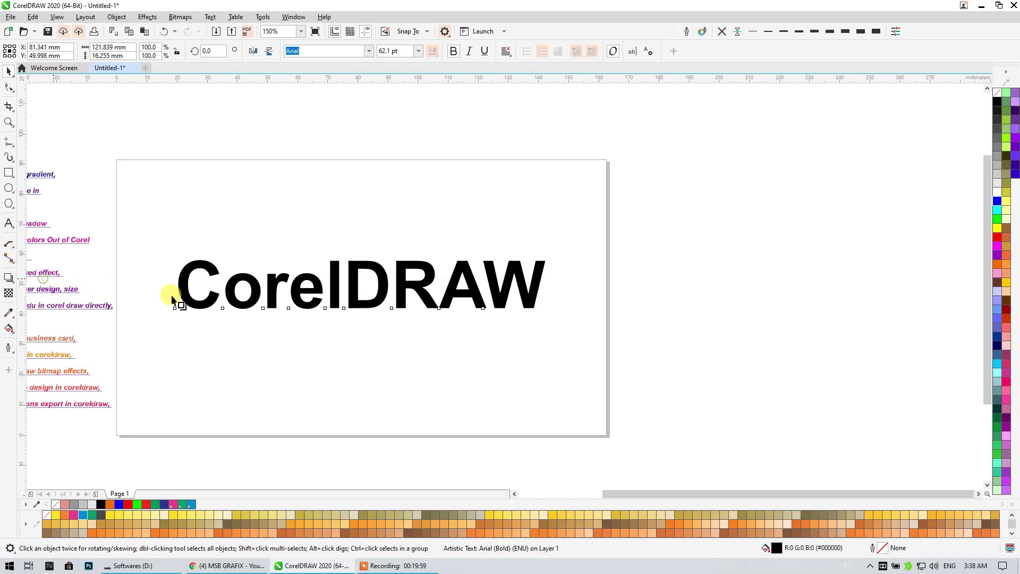
{"action": "mouse_move", "coordinate": [405, 301]}
{"action": "left_mouse_down"}
{"action": "mouse_move", "coordinate": [440, 322]}
{"action": "mouse_move", "coordinate": [414, 312]}
{"action": "left_mouse_up"}
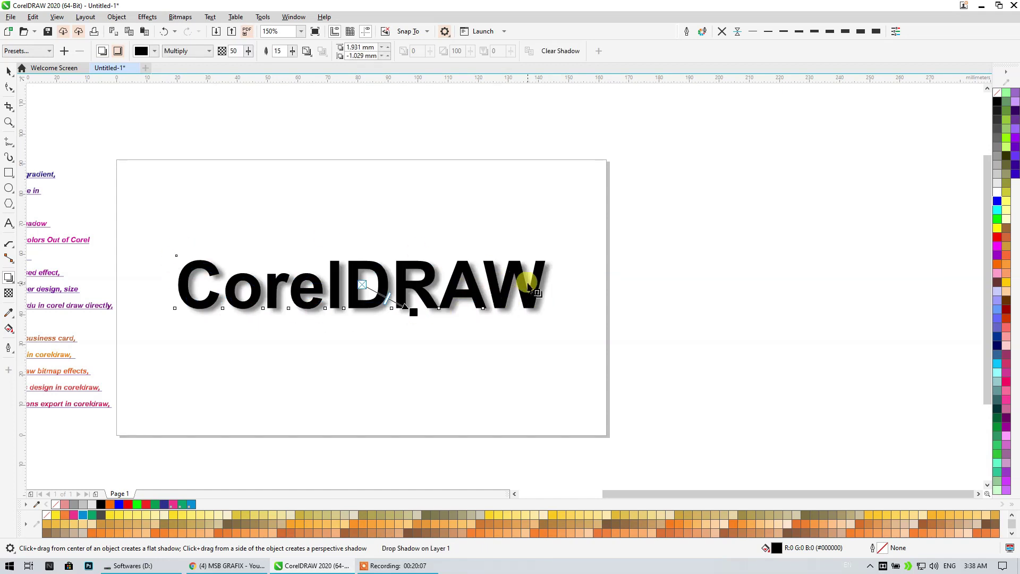
{"action": "left_click", "coordinate": [7, 70]}
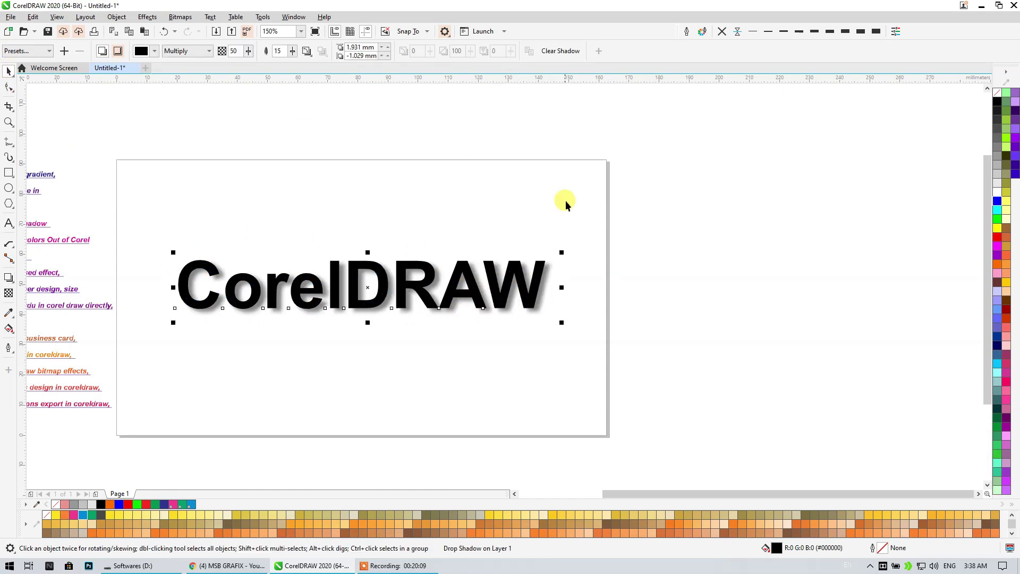
Try cyan and purple fills on the "CorelDRAW" text and settle on magenta (#FF00FF)
{"action": "left_click", "coordinate": [537, 274]}
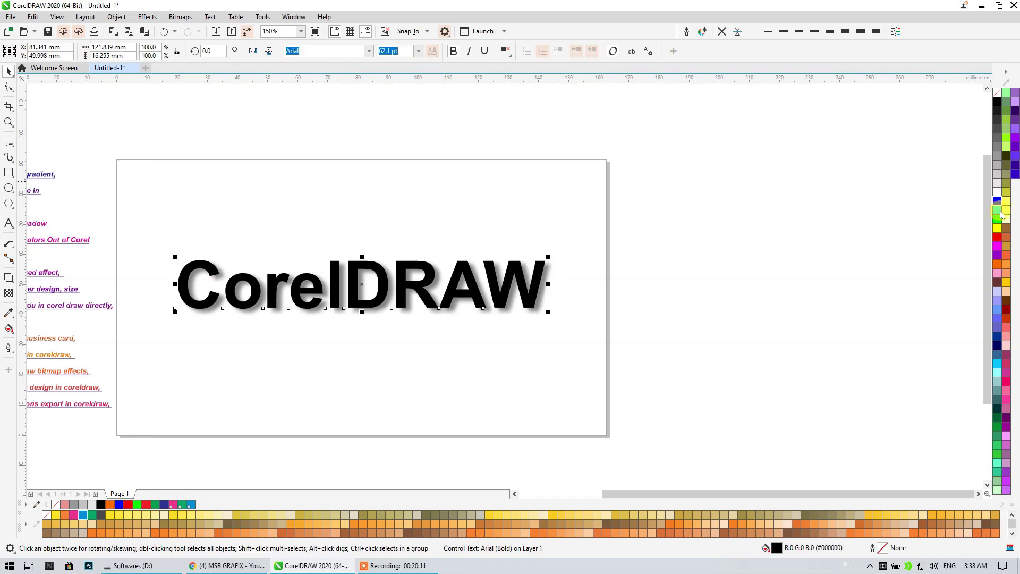
{"action": "left_click", "coordinate": [1000, 212]}
{"action": "scroll", "coordinate": [369, 281], "scroll_direction": "up", "scroll_amount": 1}
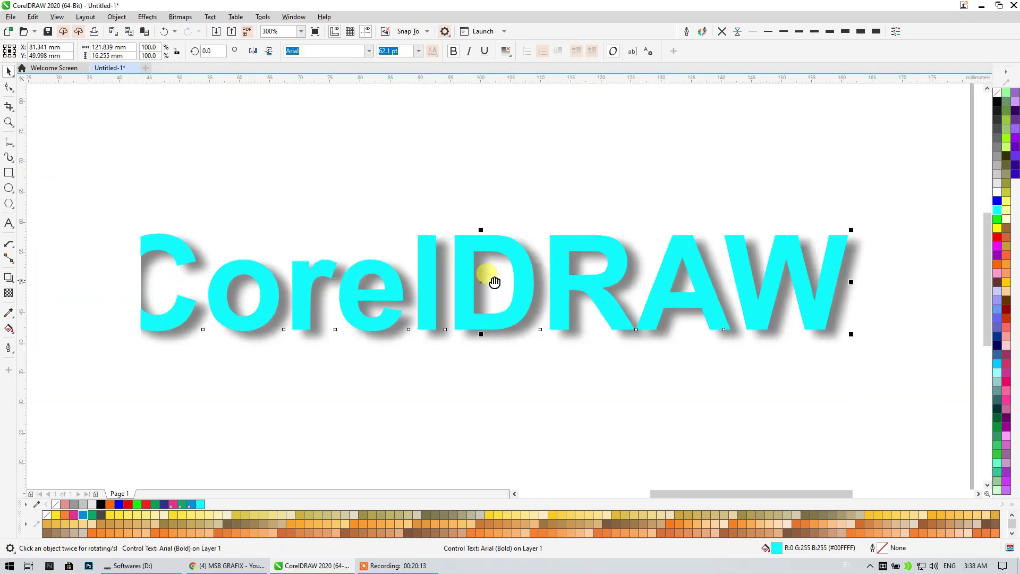
{"action": "left_click_drag", "start_coordinate": [494, 282], "coordinate": [522, 273]}
{"action": "left_click", "coordinate": [997, 246]}
{"action": "left_click", "coordinate": [997, 255]}
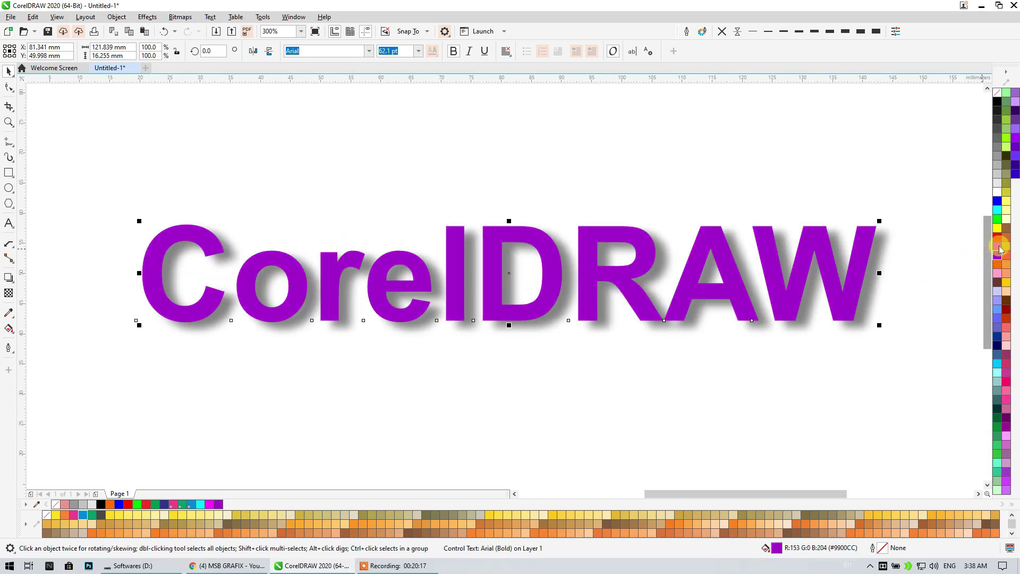
{"action": "left_click", "coordinate": [999, 247]}
Replace the text's drop shadow with an inner shadow offset about 1.6 mm leftward and 1.9 mm downward
{"action": "left_click", "coordinate": [873, 318]}
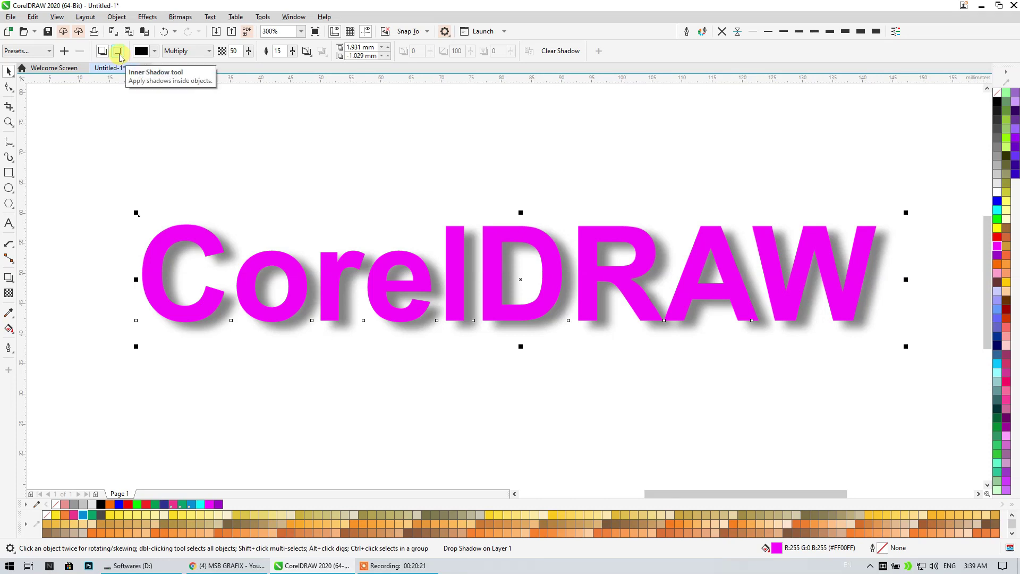
{"action": "left_click", "coordinate": [118, 51]}
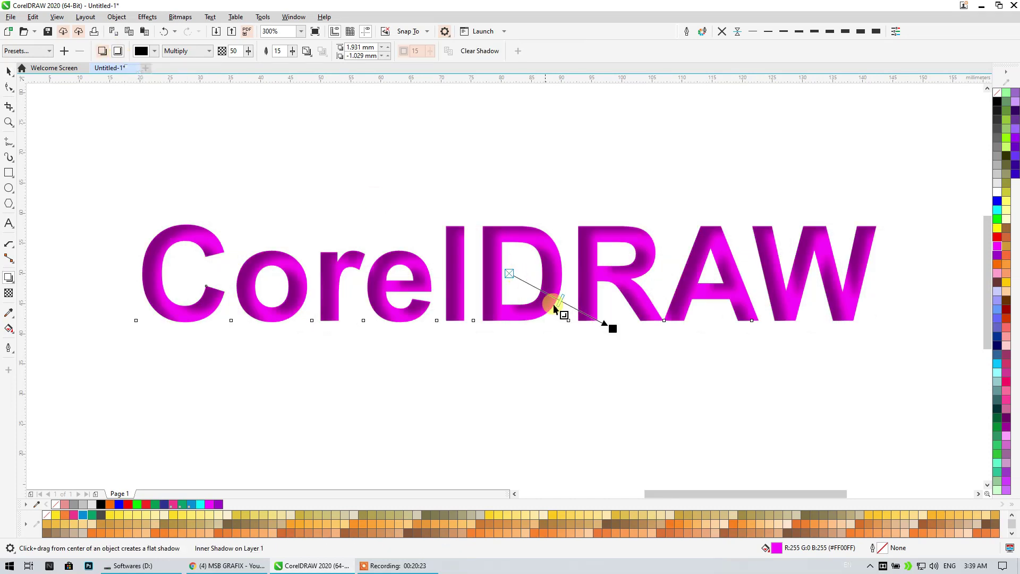
{"action": "left_click_drag", "start_coordinate": [611, 327], "coordinate": [462, 328]}
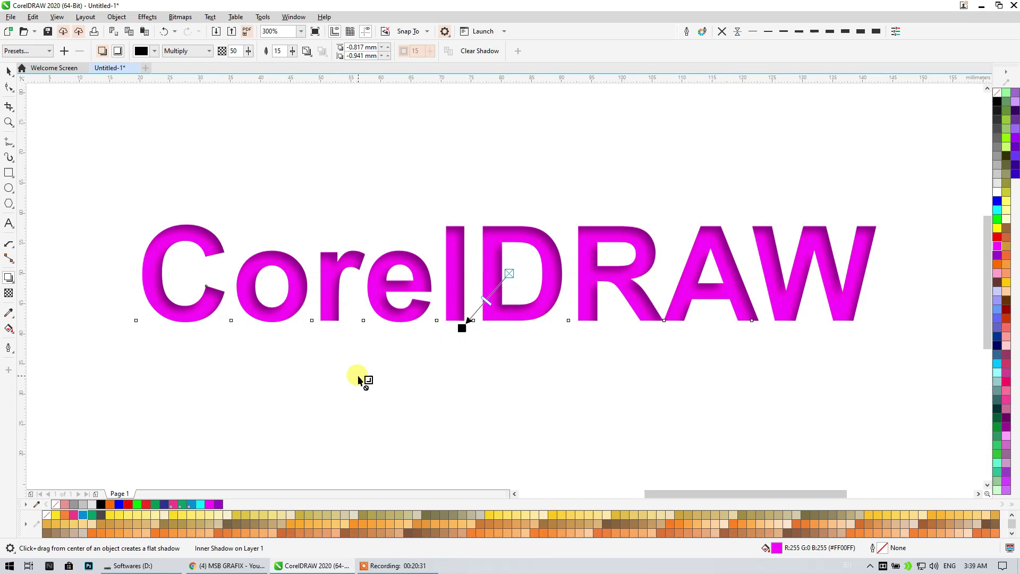
{"action": "scroll", "coordinate": [319, 362], "scroll_direction": "down", "scroll_amount": 1}
{"action": "scroll", "coordinate": [324, 362], "scroll_direction": "up", "scroll_amount": 1}
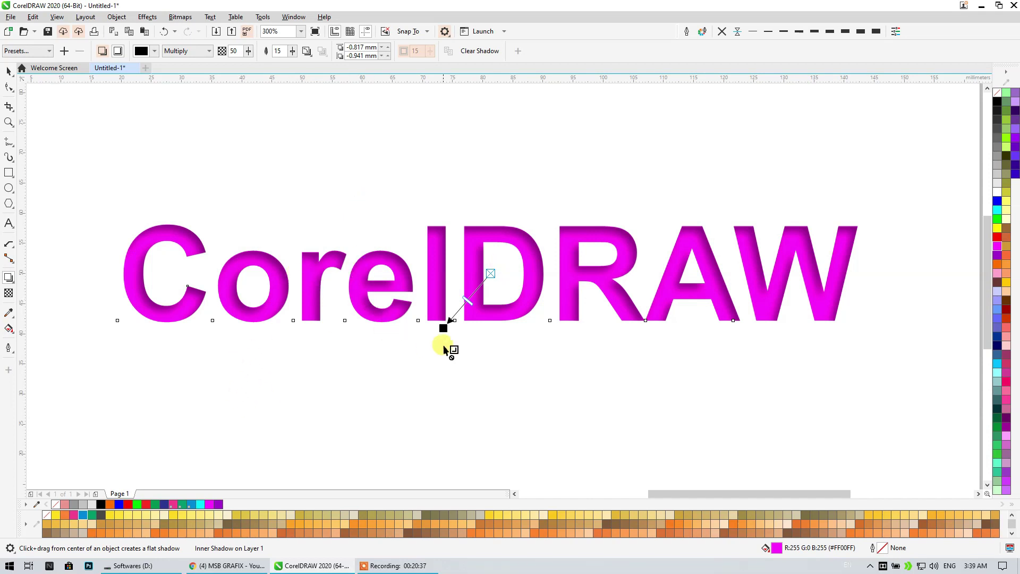
{"action": "left_click_drag", "start_coordinate": [443, 330], "coordinate": [441, 334]}
{"action": "scroll", "coordinate": [468, 285], "scroll_direction": "down", "scroll_amount": 3}
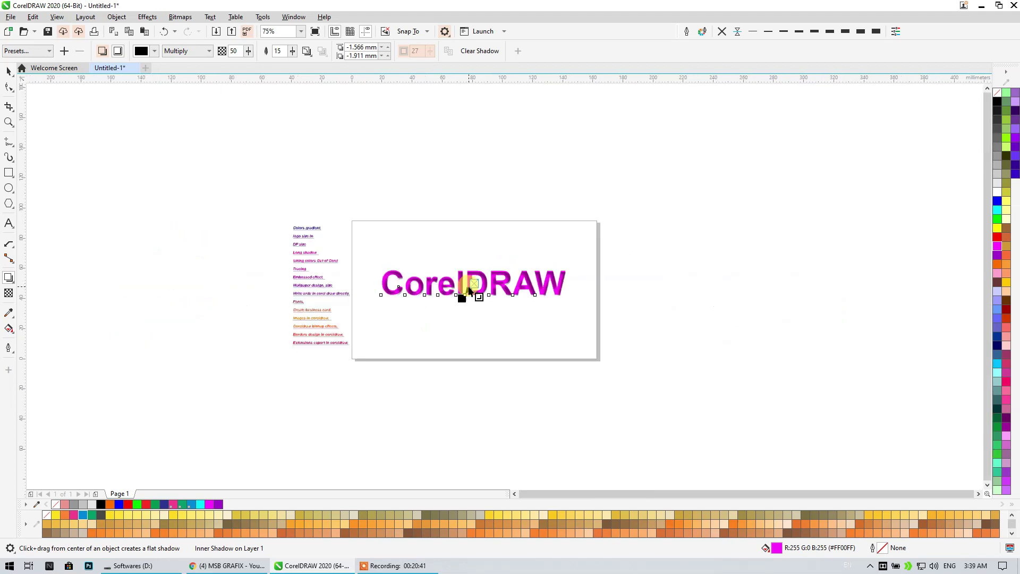
{"action": "scroll", "coordinate": [472, 287], "scroll_direction": "up", "scroll_amount": 3}
Fill the inner-shadowed "CorelDRAW" text with light grey (#E6E6E6) and deselect it
{"action": "left_click", "coordinate": [8, 71]}
{"action": "left_click", "coordinate": [998, 192]}
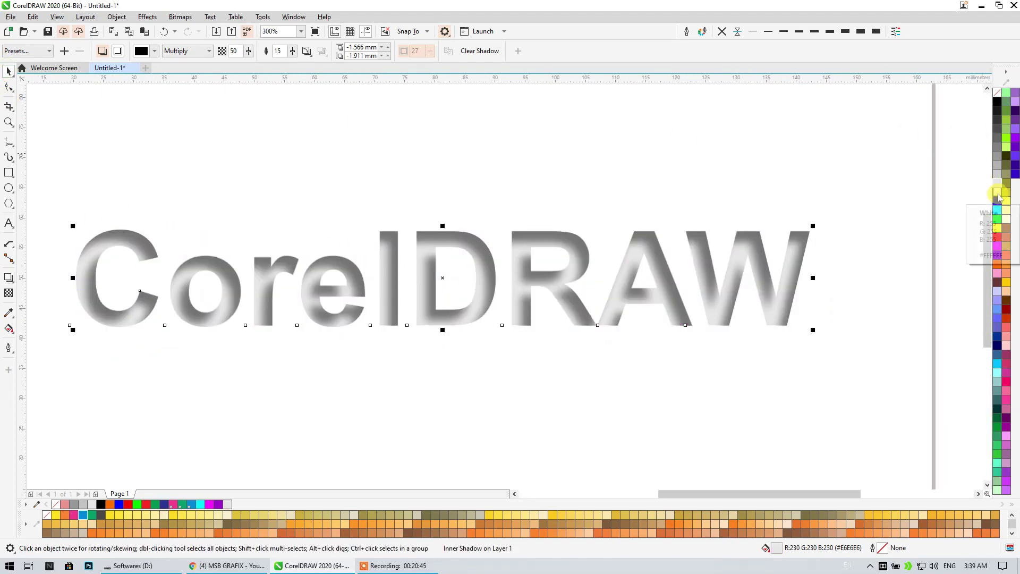
{"action": "left_click", "coordinate": [567, 191]}
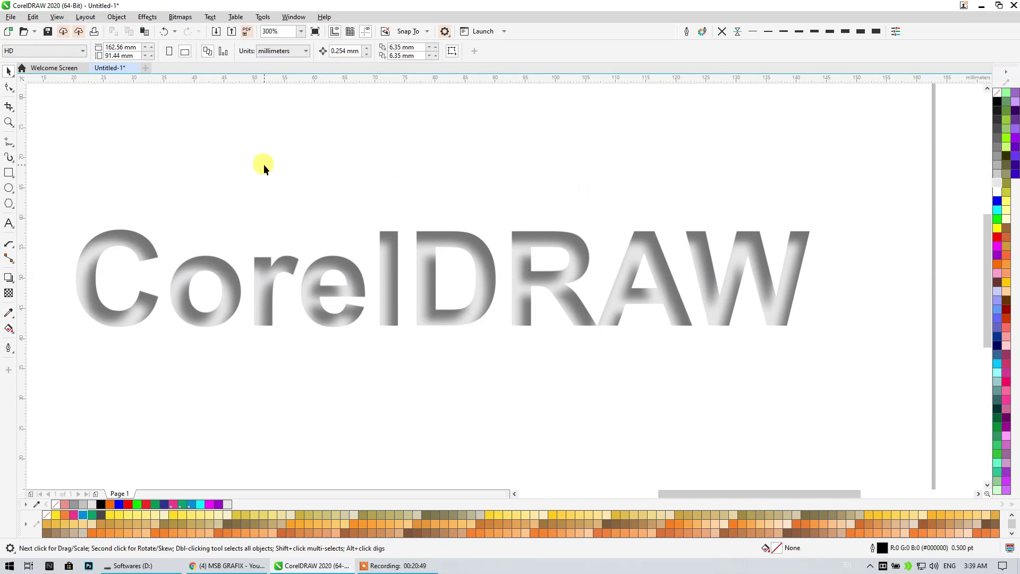
{"action": "scroll", "coordinate": [216, 159], "scroll_direction": "down", "scroll_amount": 2}
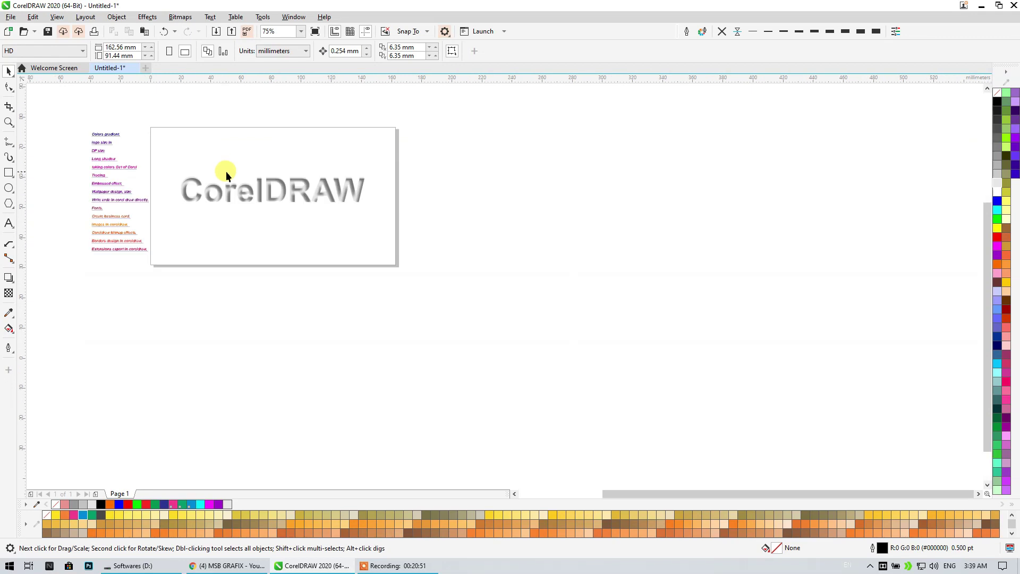
{"action": "scroll", "coordinate": [225, 172], "scroll_direction": "up", "scroll_amount": 2}
{"action": "left_click", "coordinate": [262, 285]}
{"action": "left_click", "coordinate": [260, 343]}
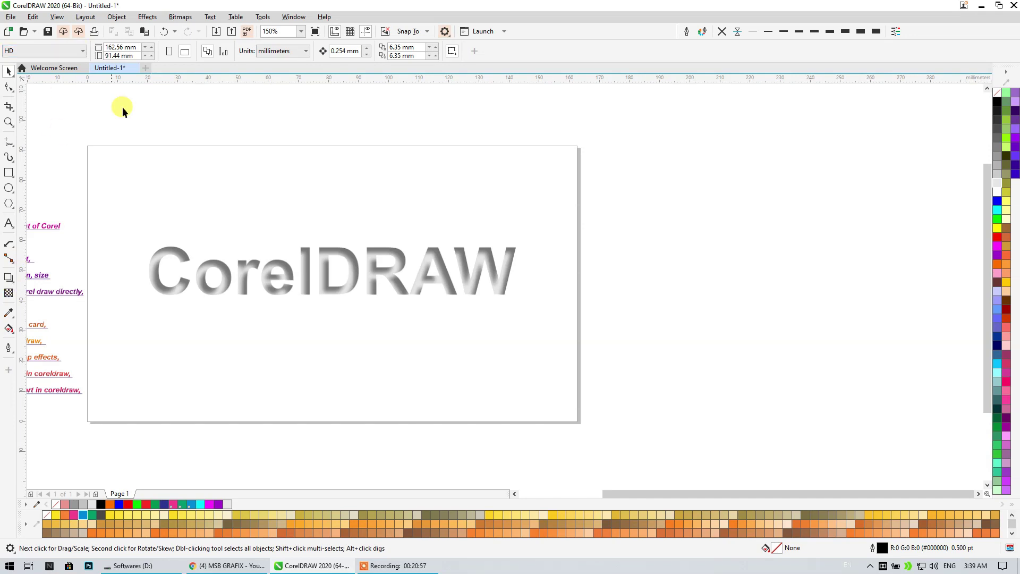
Place a shadowless copy of the "CorelDRAW" text above the original and fill it with olive yellow (#CCCC33)
{"action": "left_click", "coordinate": [176, 268]}
{"action": "left_click_drag", "start_coordinate": [305, 274], "coordinate": [310, 195]}
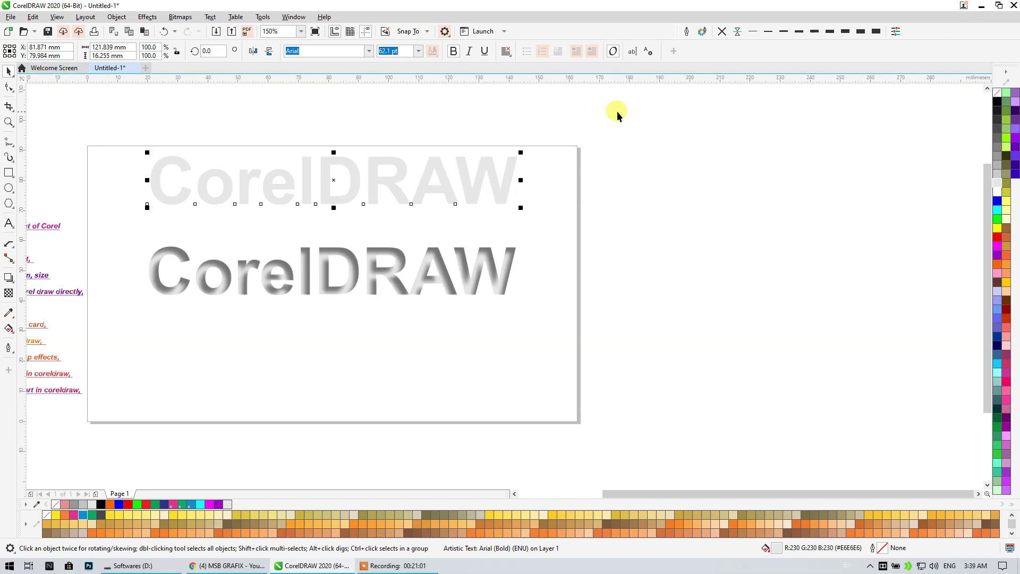
{"action": "left_click", "coordinate": [1006, 193]}
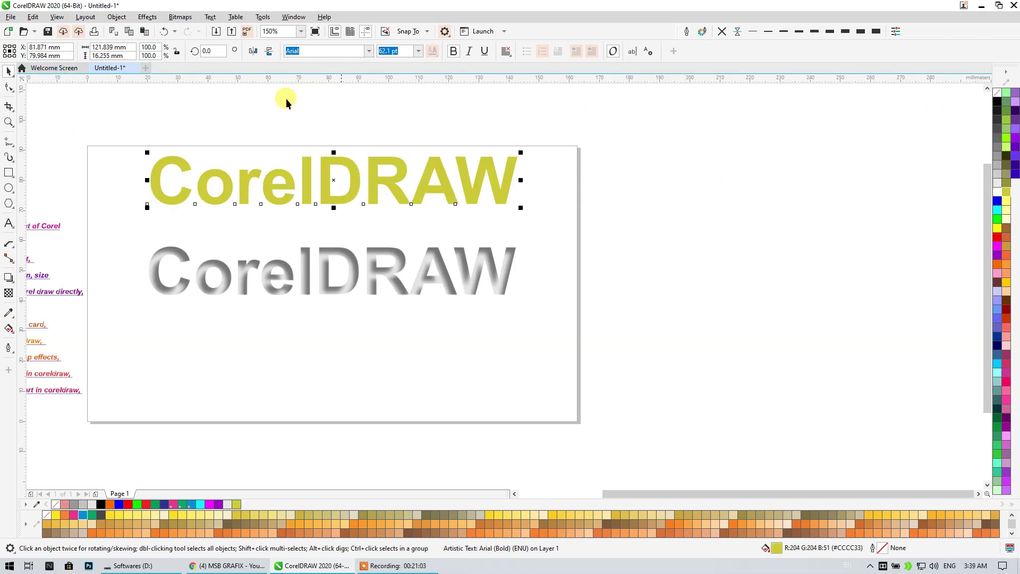
Apply the Flat Top Right drop shadow preset to the olive yellow text, offset about 4.0 mm rightward and 3.4 mm upward
{"action": "left_click", "coordinate": [9, 277]}
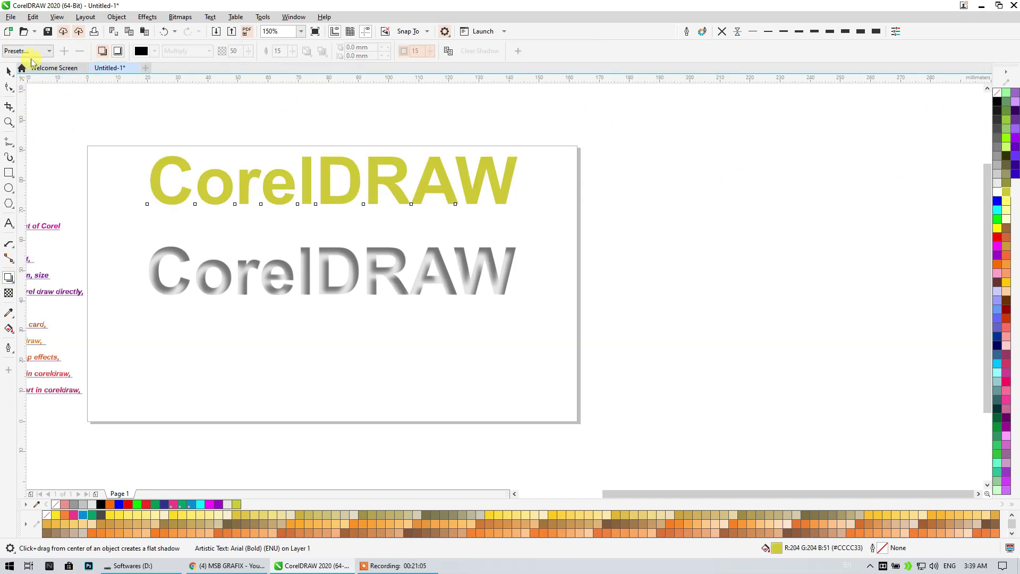
{"action": "left_click", "coordinate": [28, 51]}
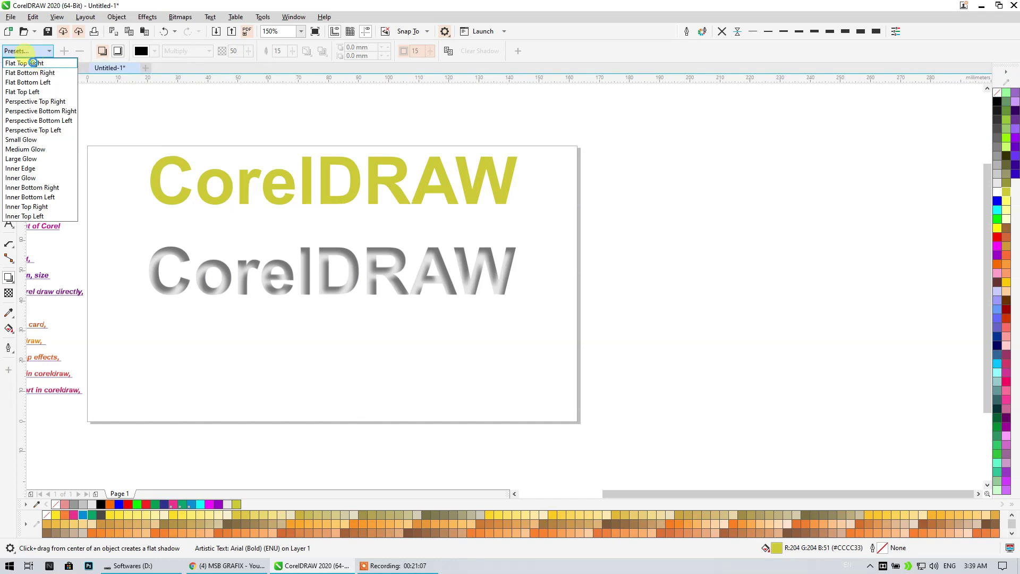
{"action": "left_click", "coordinate": [33, 63]}
{"action": "left_click_drag", "start_coordinate": [413, 98], "coordinate": [375, 146]}
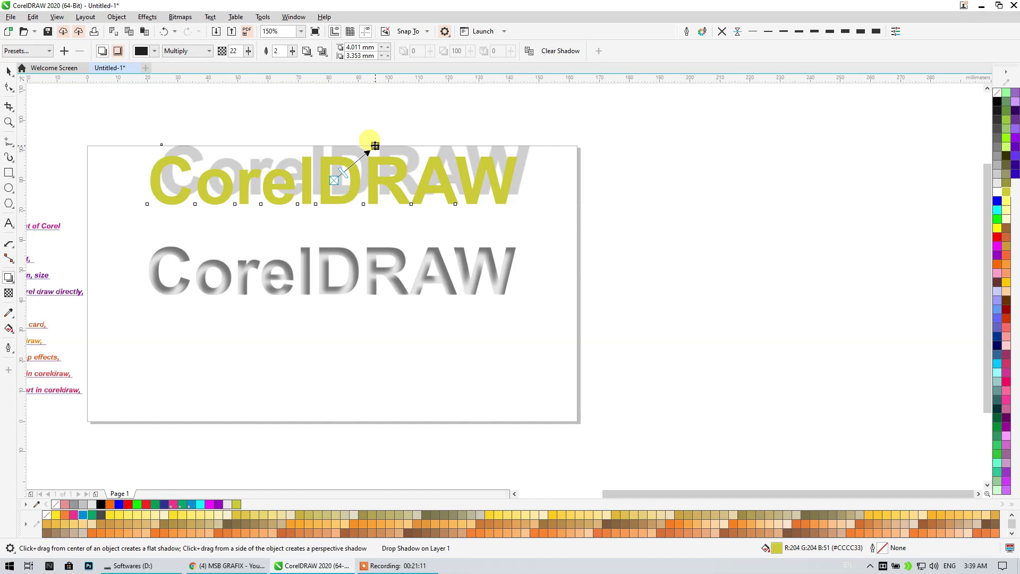
Try the Flat Bottom Right shadow preset on the olive yellow text and switch to Flat Top Left
{"action": "left_click", "coordinate": [30, 51]}
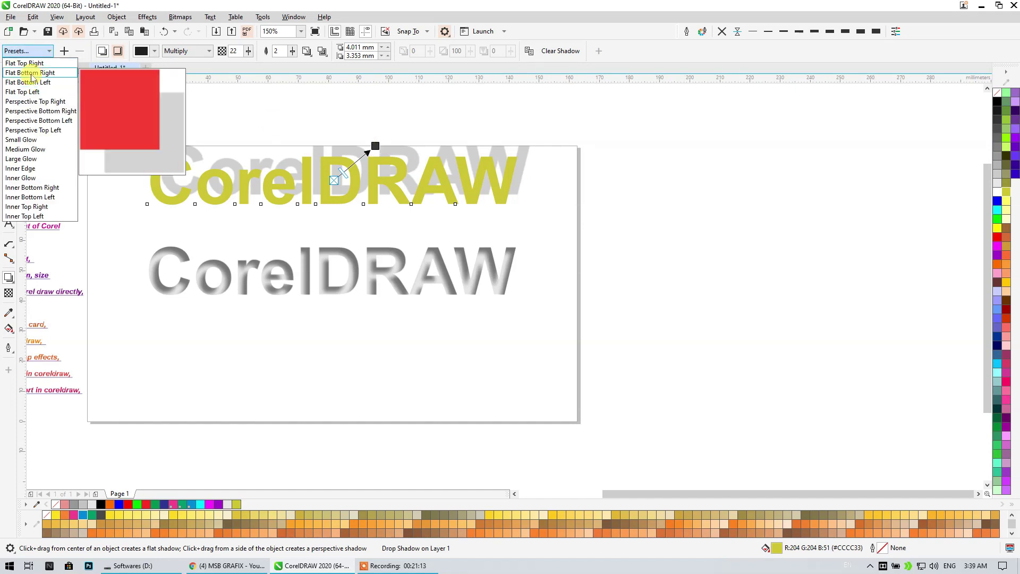
{"action": "left_click", "coordinate": [33, 72]}
{"action": "left_click", "coordinate": [30, 51]}
{"action": "left_click", "coordinate": [31, 79]}
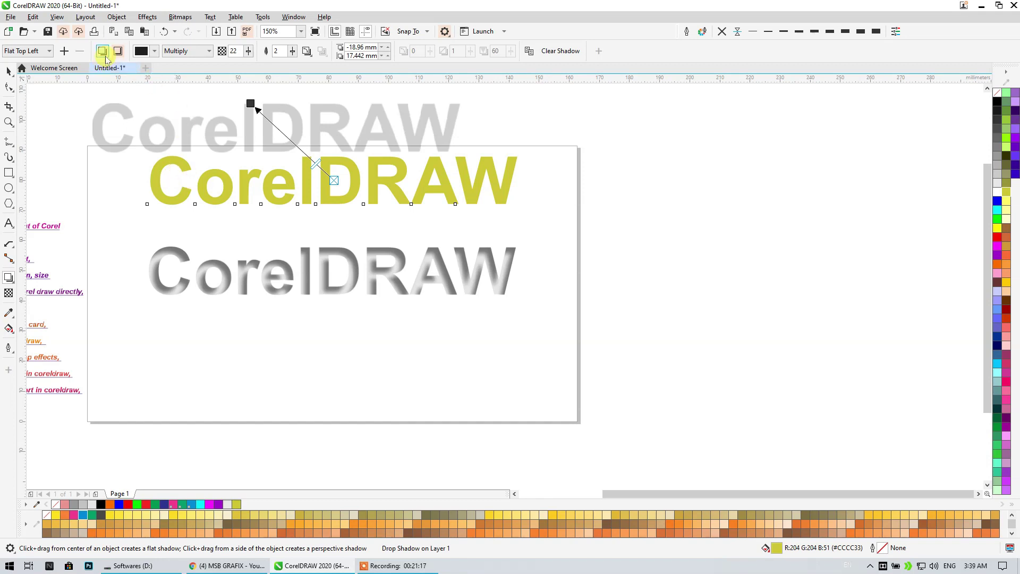
Color the shadow pale yellow from the RGB Palette and bring it to about 2.1 mm leftward and 1.0 mm upward
{"action": "left_click", "coordinate": [140, 52]}
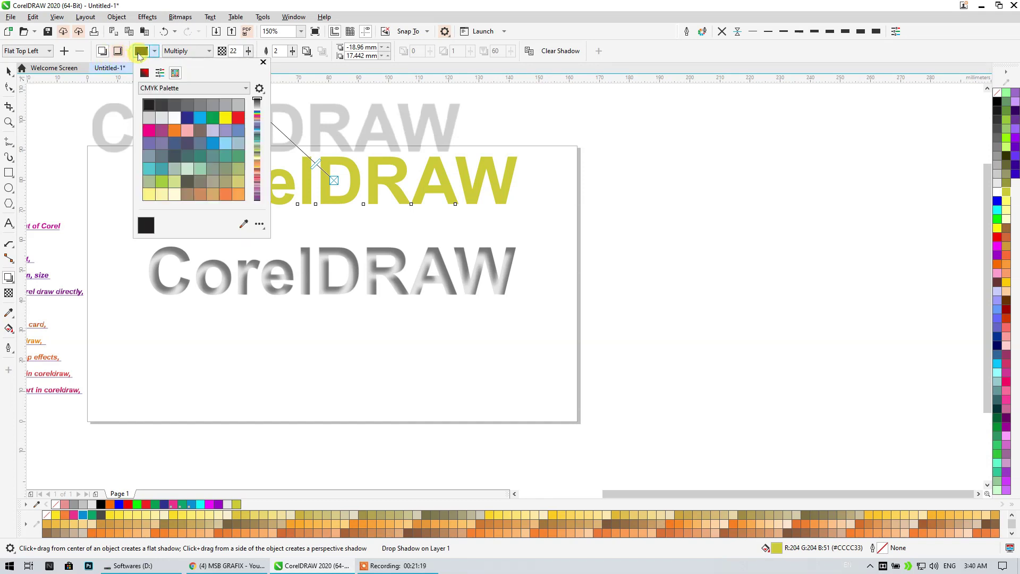
{"action": "left_click", "coordinate": [177, 89]}
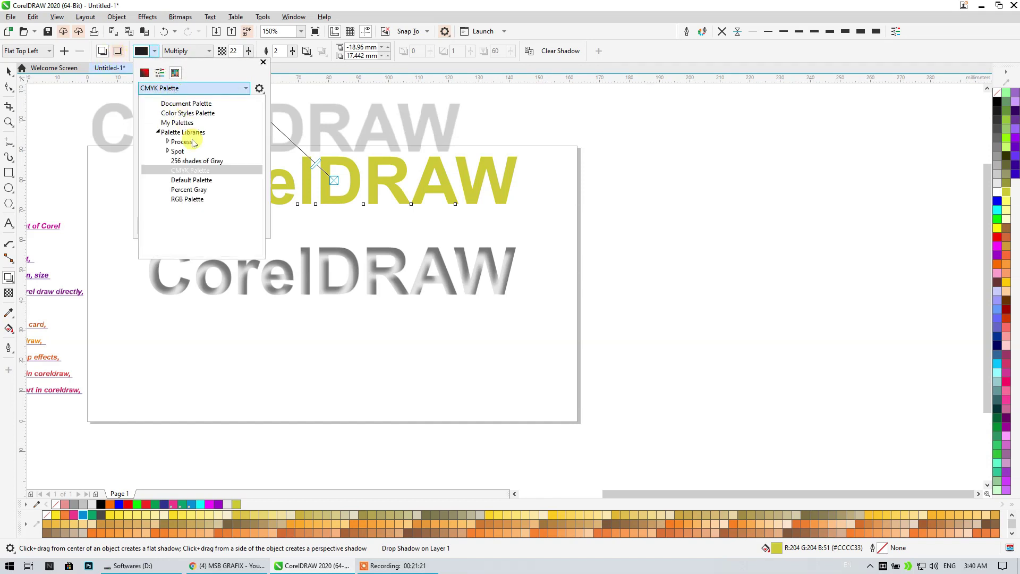
{"action": "left_click", "coordinate": [187, 199]}
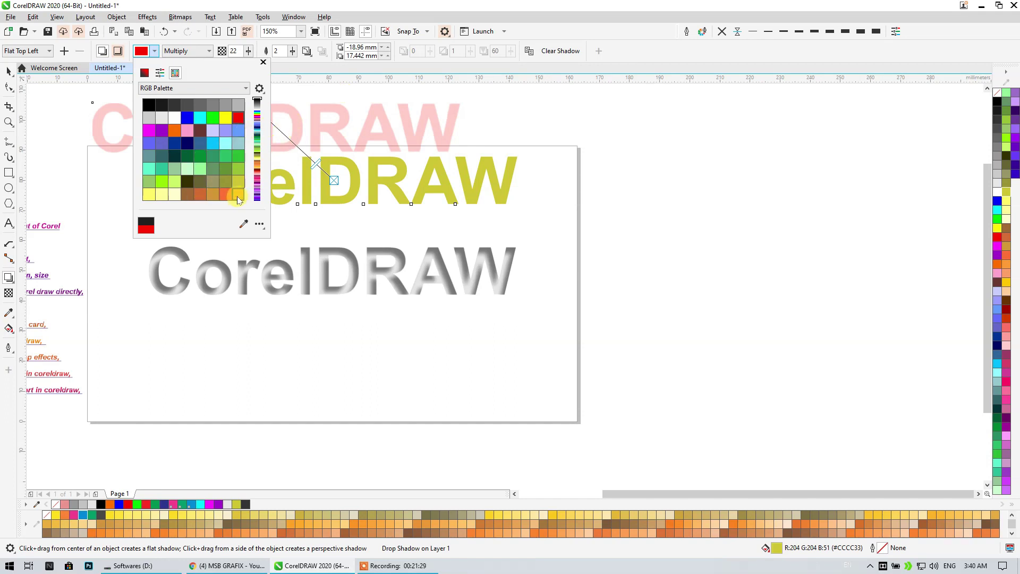
{"action": "left_click", "coordinate": [162, 194]}
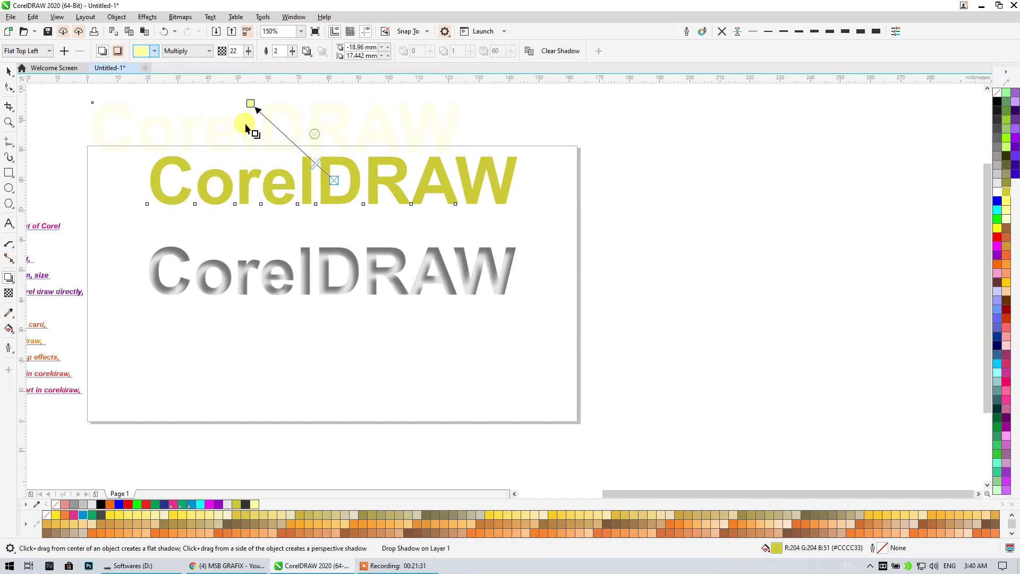
{"action": "left_click_drag", "start_coordinate": [250, 103], "coordinate": [529, 188]}
{"action": "scroll", "coordinate": [319, 165], "scroll_direction": "up", "scroll_amount": 2}
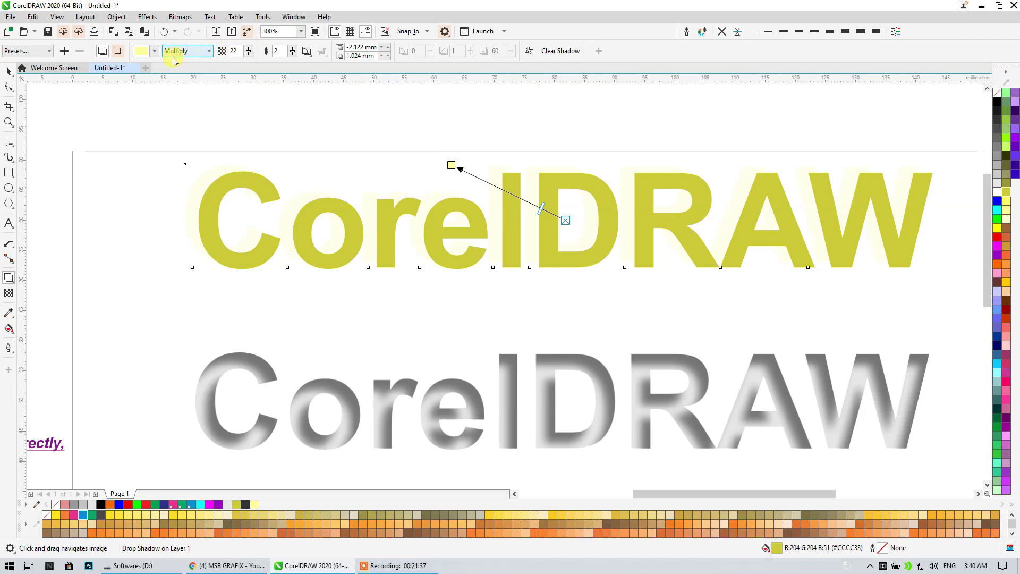
Try a pink shadow color, settle on black from the RGB Palette, and deselect the text
{"action": "left_click", "coordinate": [155, 51]}
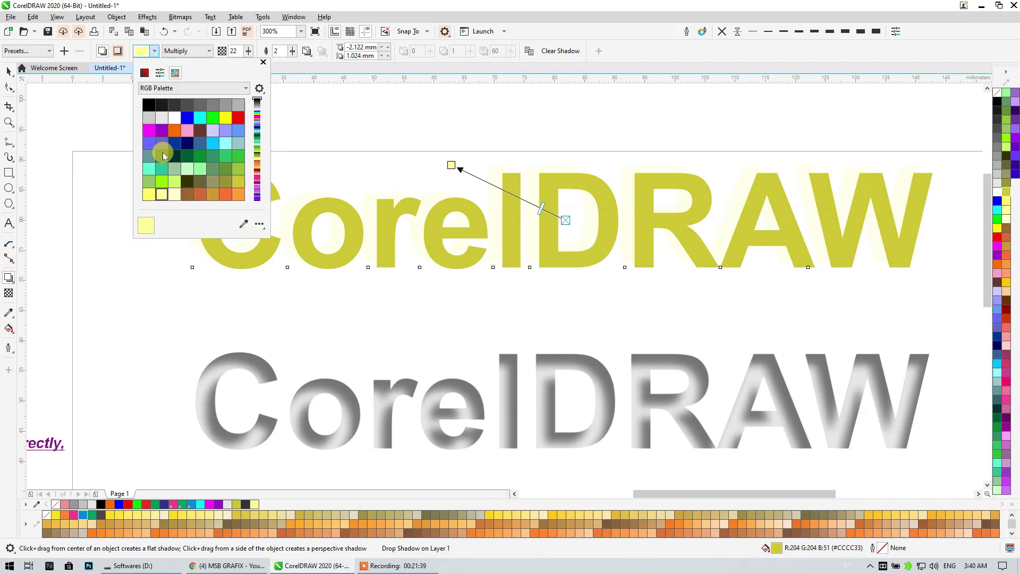
{"action": "left_click", "coordinate": [188, 130]}
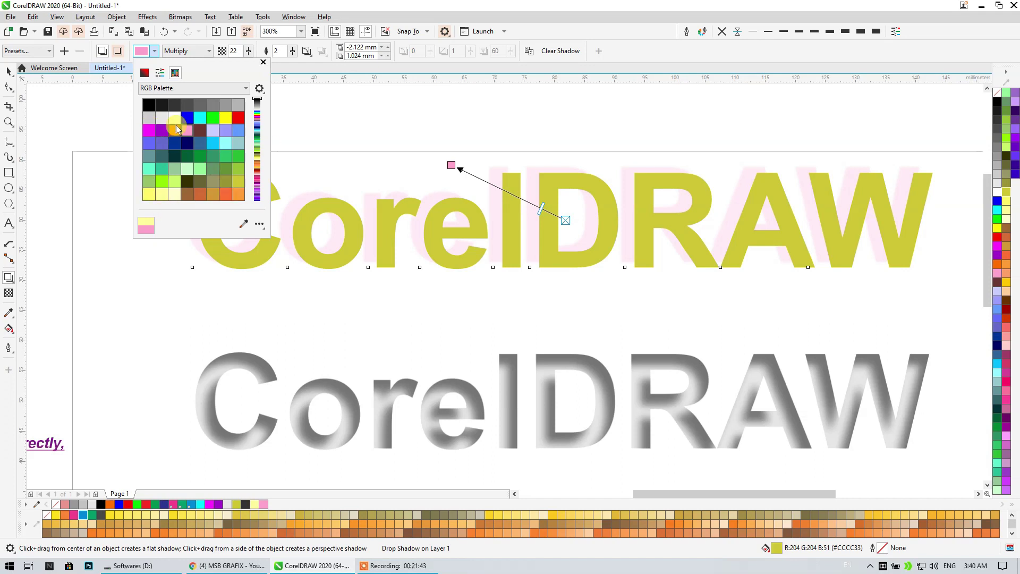
{"action": "left_click", "coordinate": [149, 105]}
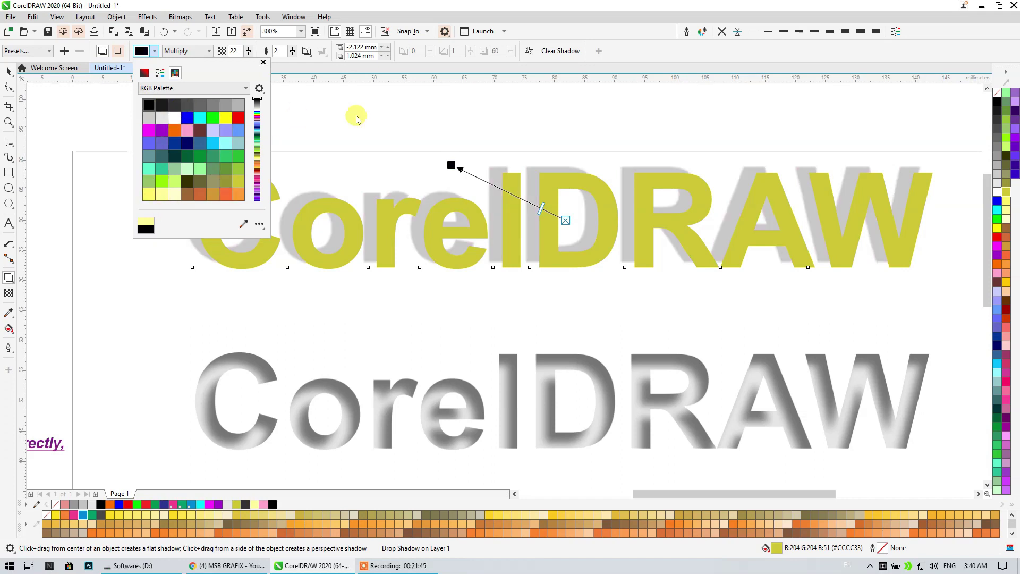
{"action": "left_click", "coordinate": [384, 113]}
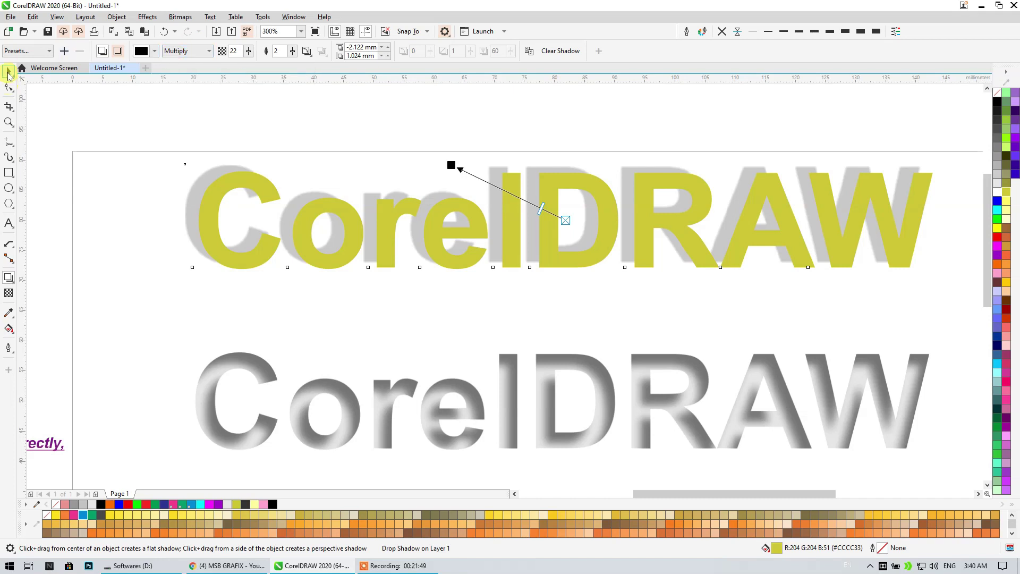
{"action": "scroll", "coordinate": [109, 119], "scroll_direction": "down", "scroll_amount": 4}
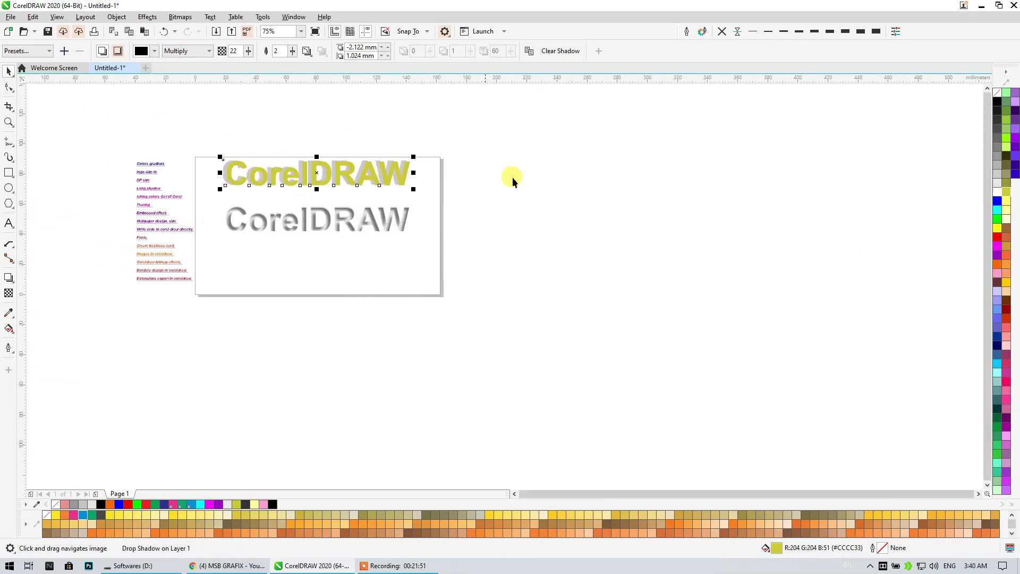
{"action": "left_click", "coordinate": [512, 177]}
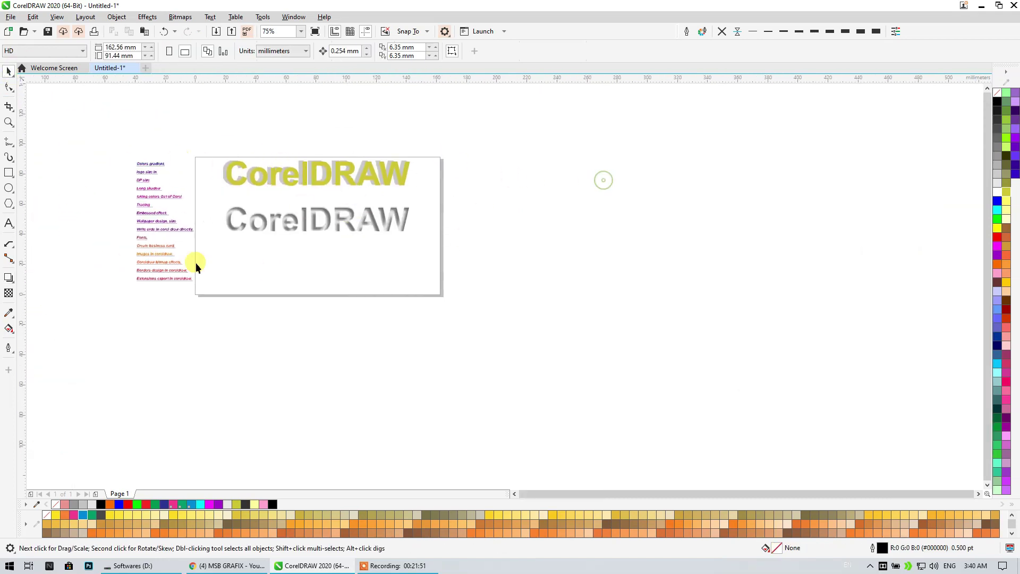
Add a page-sized background rectangle behind the texts, filled with pink (RGB 255, 153, 204) and without an outline
{"action": "double_click", "coordinate": [7, 173]}
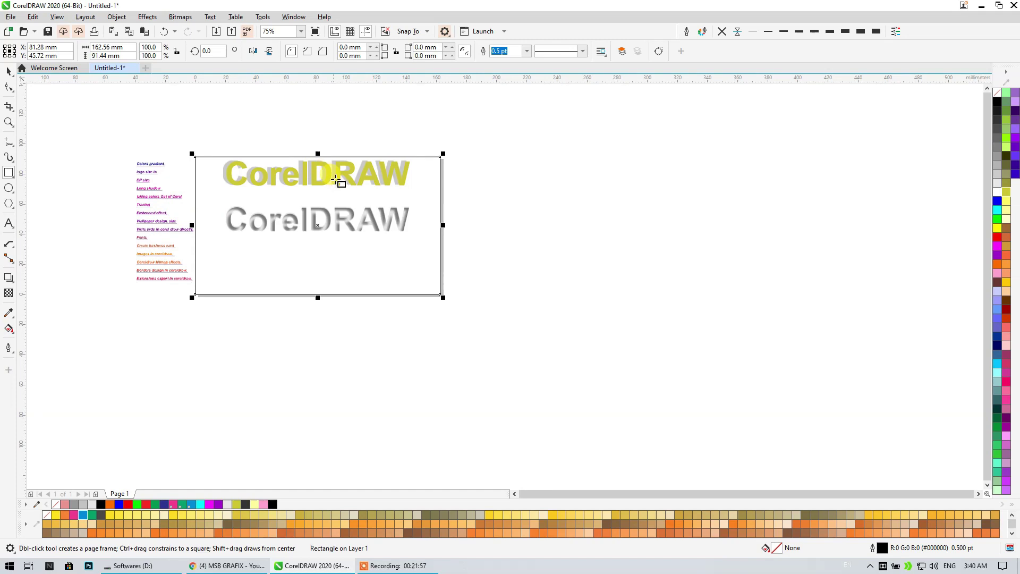
{"action": "scroll", "coordinate": [341, 185], "scroll_direction": "up", "scroll_amount": 2}
{"action": "left_click", "coordinate": [7, 72]}
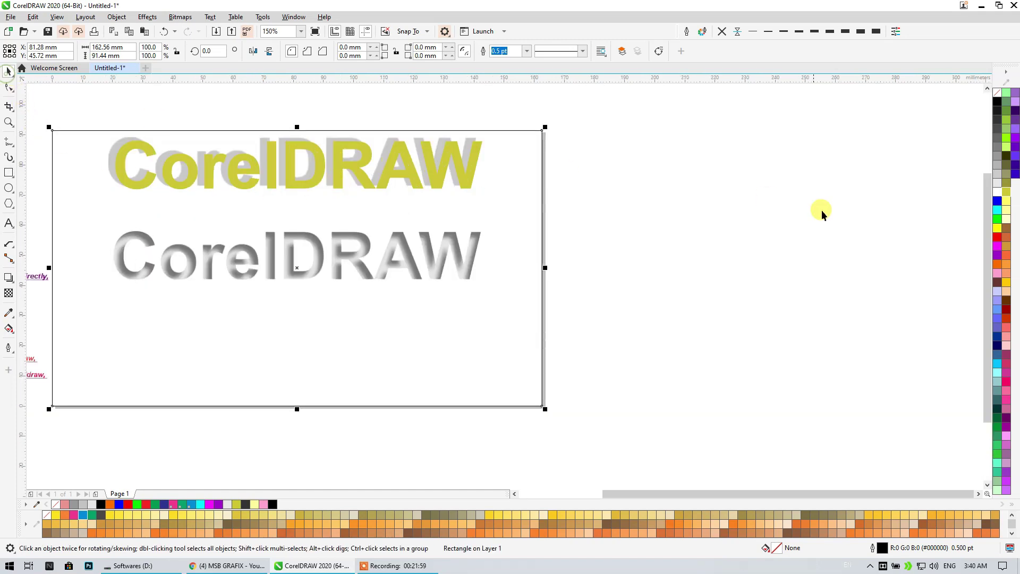
{"action": "left_click", "coordinate": [998, 273]}
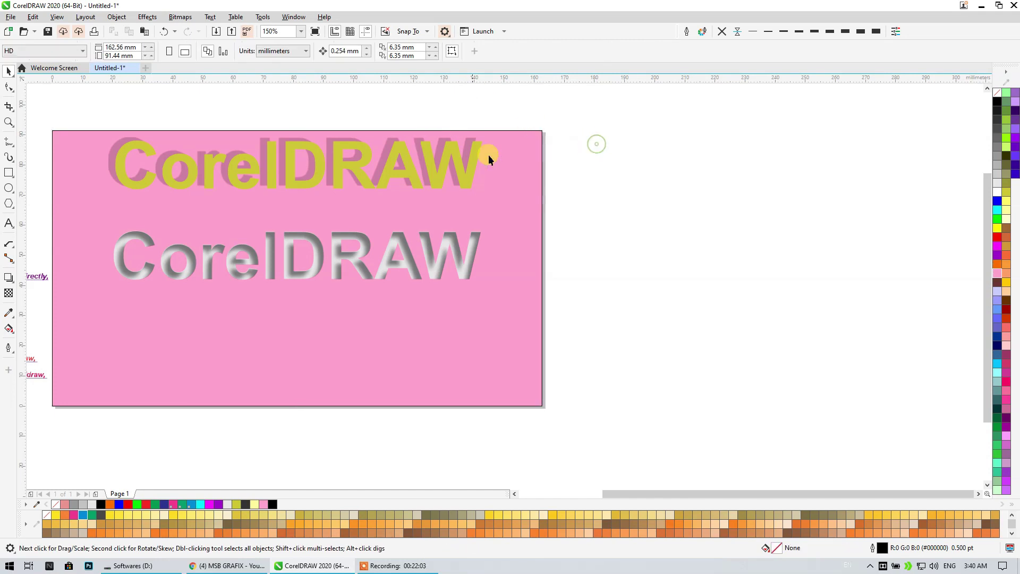
{"action": "left_click", "coordinate": [722, 31]}
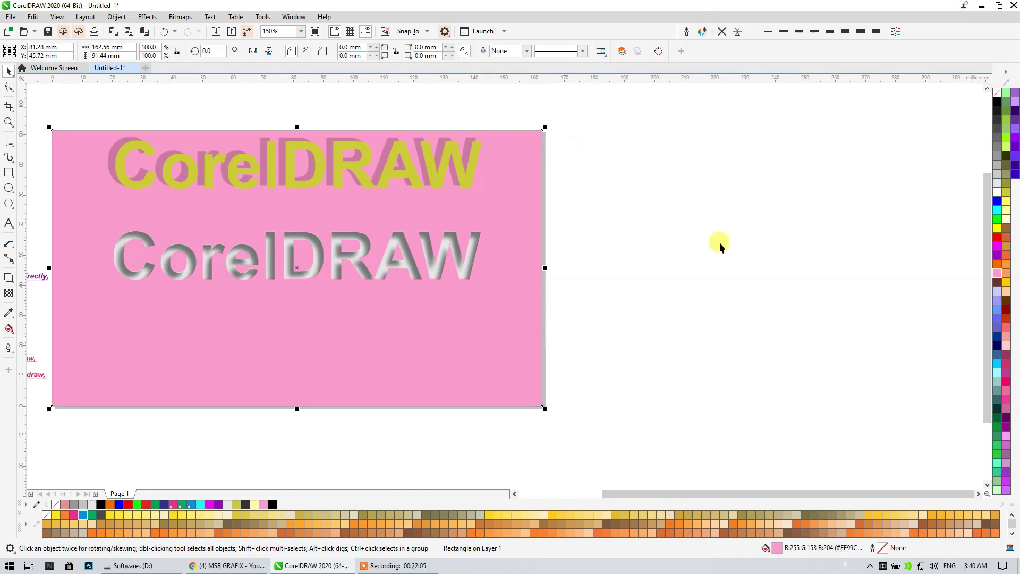
Try pale yellow and peach fills on the background rectangle, settle on light grey, and deselect it
{"action": "left_click", "coordinate": [1007, 217]}
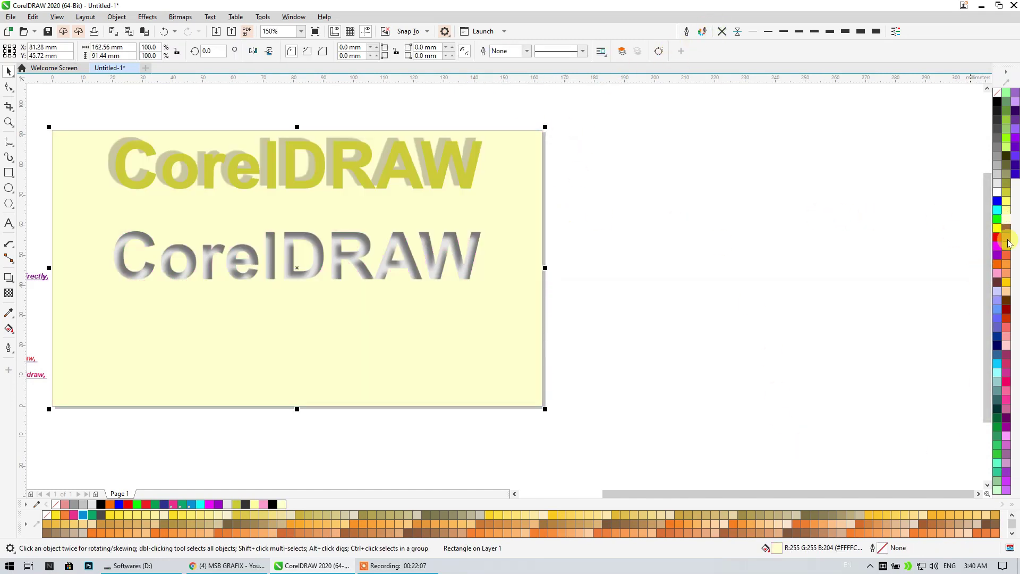
{"action": "left_click", "coordinate": [1007, 291]}
{"action": "left_click", "coordinate": [691, 239]}
{"action": "left_click", "coordinate": [310, 172]}
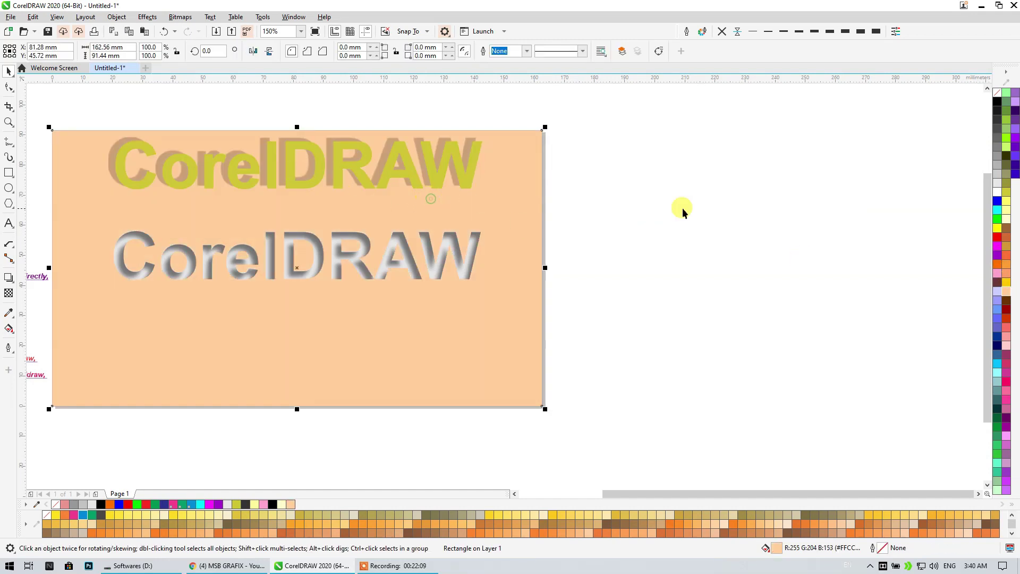
{"action": "left_click", "coordinate": [674, 164]}
{"action": "left_click", "coordinate": [489, 210]}
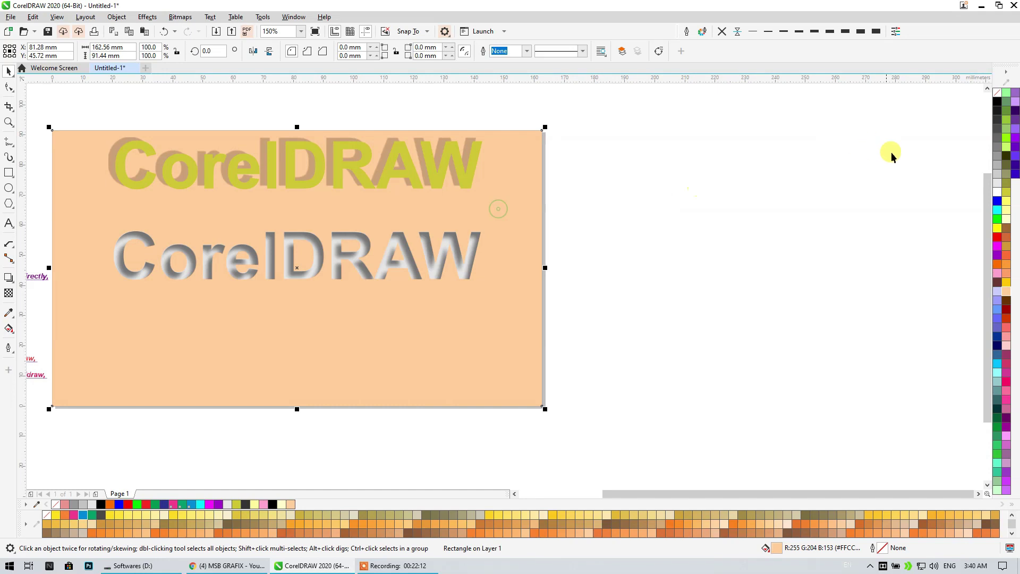
{"action": "left_click", "coordinate": [997, 183]}
{"action": "left_click", "coordinate": [641, 221]}
Set the merge mode of the olive yellow text's drop shadow to Normal
{"action": "scroll", "coordinate": [569, 214], "scroll_direction": "up", "scroll_amount": 3}
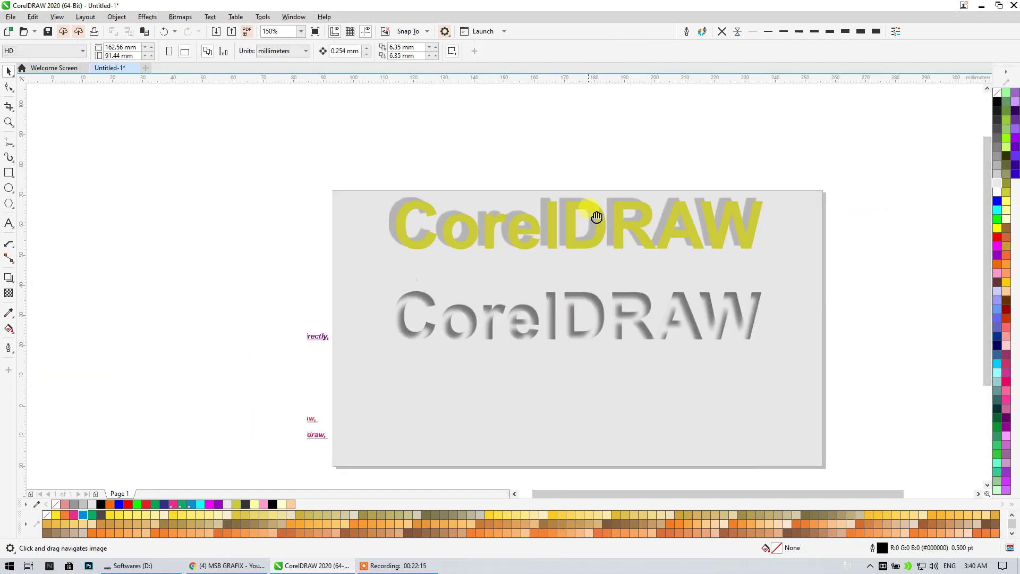
{"action": "left_click", "coordinate": [569, 212]}
{"action": "left_click", "coordinate": [565, 198]}
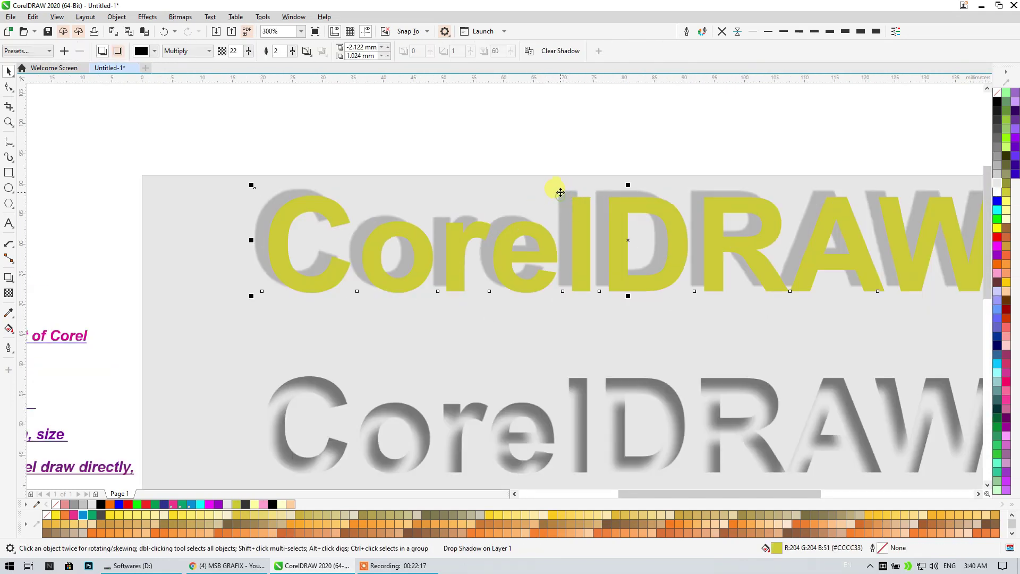
{"action": "left_click", "coordinate": [183, 51]}
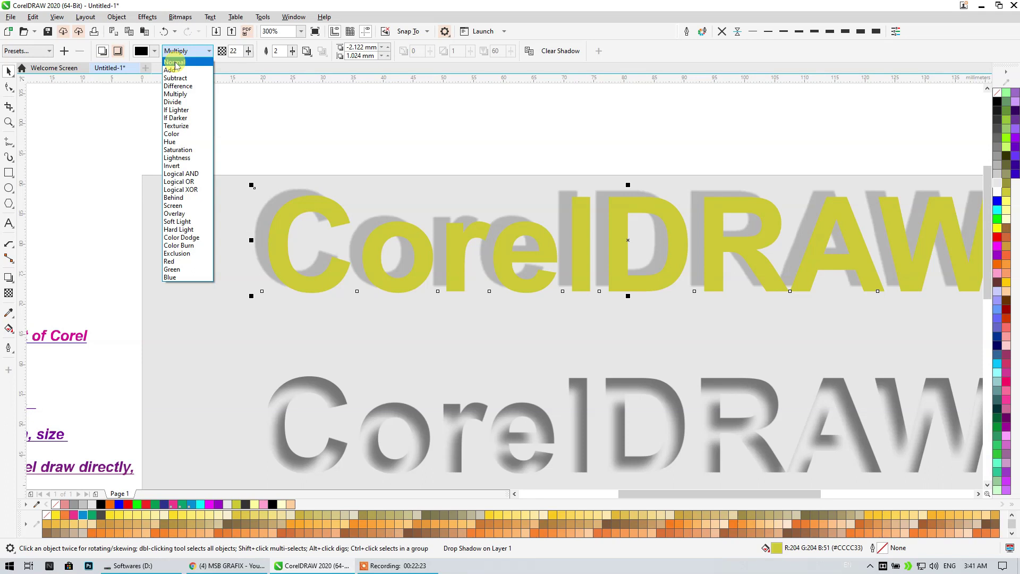
{"action": "left_click", "coordinate": [175, 62]}
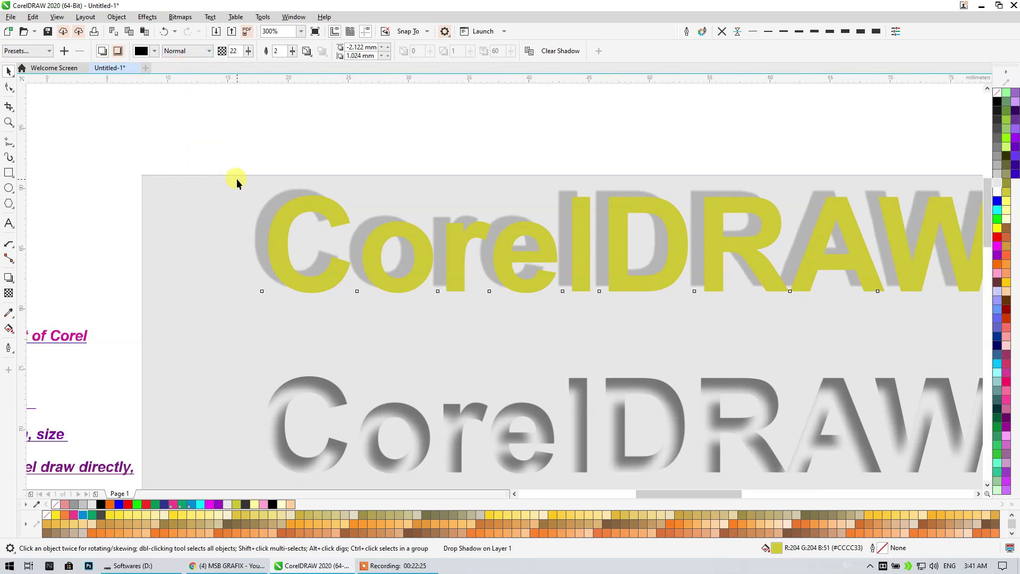
Try the Add, Subtract and Difference merge modes on the drop shadow, viewed close up at the letter C
{"action": "scroll", "coordinate": [237, 179], "scroll_direction": "up", "scroll_amount": 2}
{"action": "scroll", "coordinate": [246, 191], "scroll_direction": "up", "scroll_amount": 2}
{"action": "left_click", "coordinate": [200, 51]}
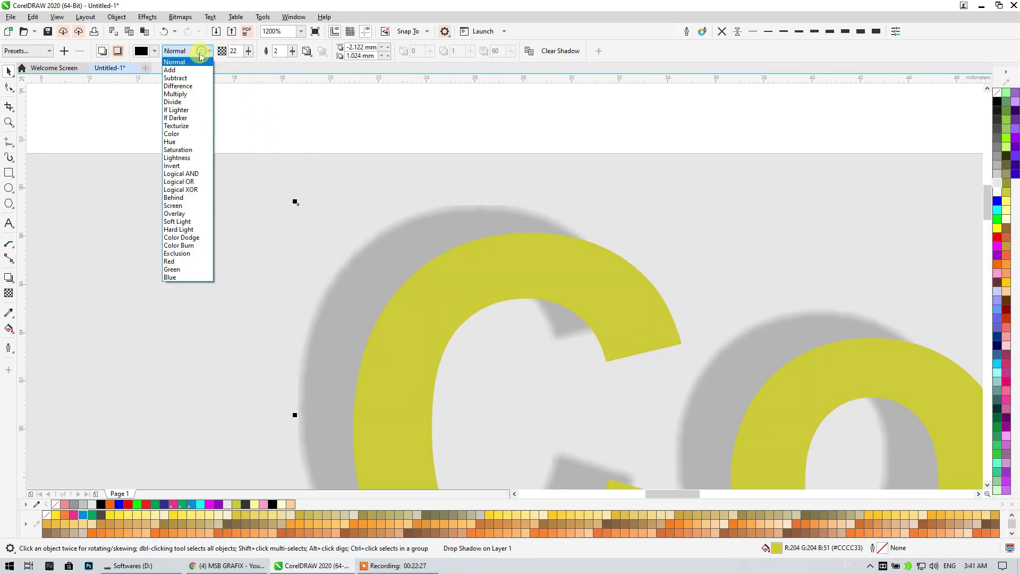
{"action": "left_click", "coordinate": [180, 70]}
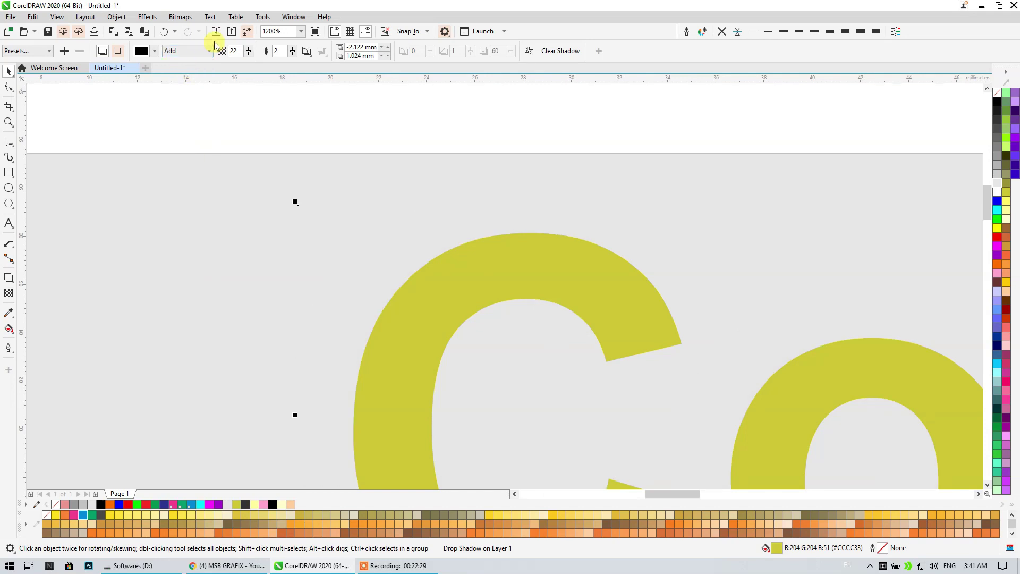
{"action": "left_click", "coordinate": [192, 50]}
{"action": "left_click", "coordinate": [176, 80]}
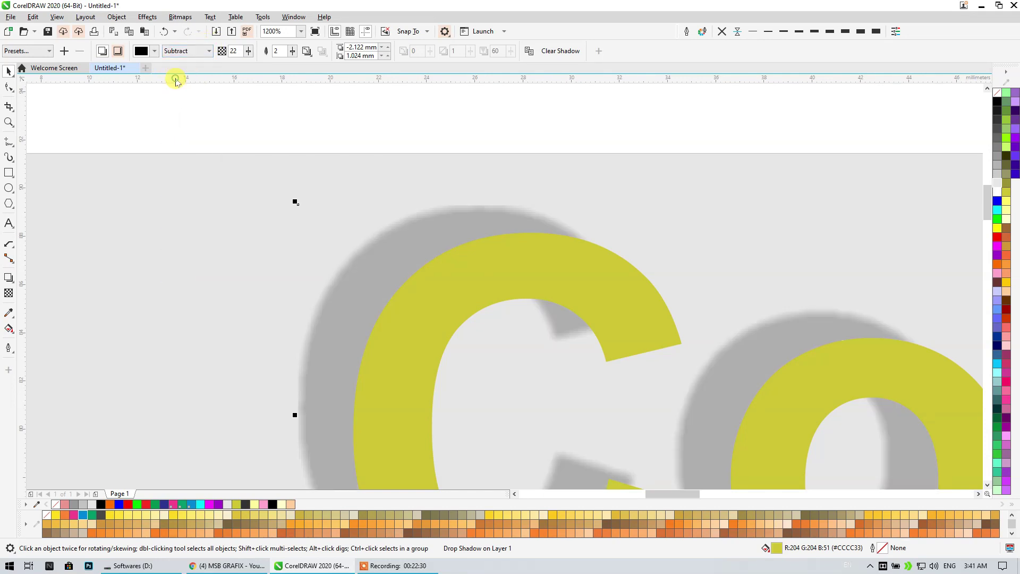
{"action": "left_click", "coordinate": [194, 51]}
{"action": "left_click", "coordinate": [184, 86]}
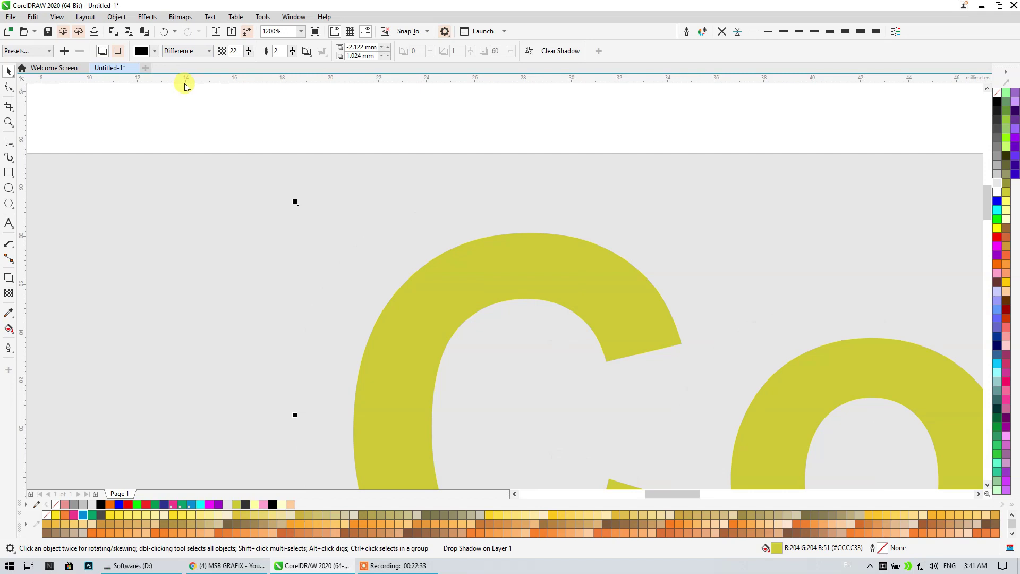
Try the Multiply, Divide and If Lighter merge modes on the olive yellow text's drop shadow
{"action": "left_click", "coordinate": [197, 53]}
{"action": "left_click", "coordinate": [187, 93]}
{"action": "left_click", "coordinate": [198, 53]}
{"action": "left_click", "coordinate": [186, 100]}
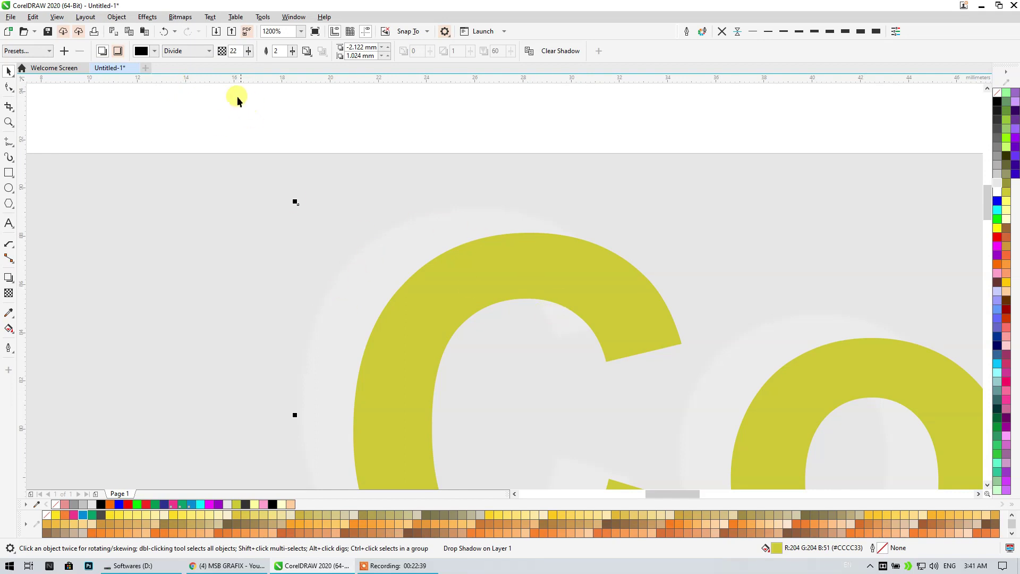
{"action": "left_click", "coordinate": [201, 52]}
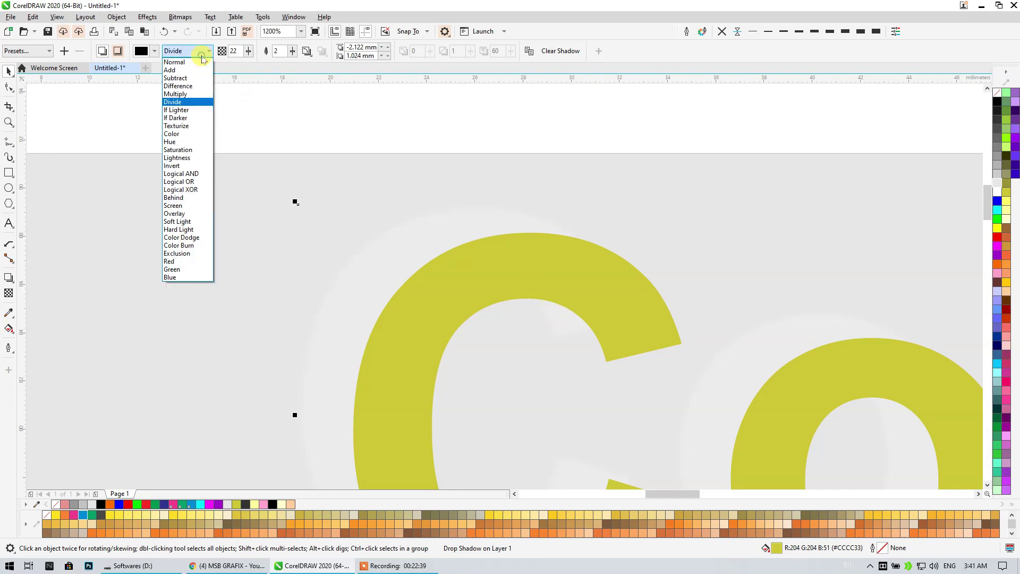
{"action": "left_click", "coordinate": [191, 112]}
Try the If Darker, Texturize and Hue merge modes on the olive yellow text's drop shadow
{"action": "left_click", "coordinate": [198, 51]}
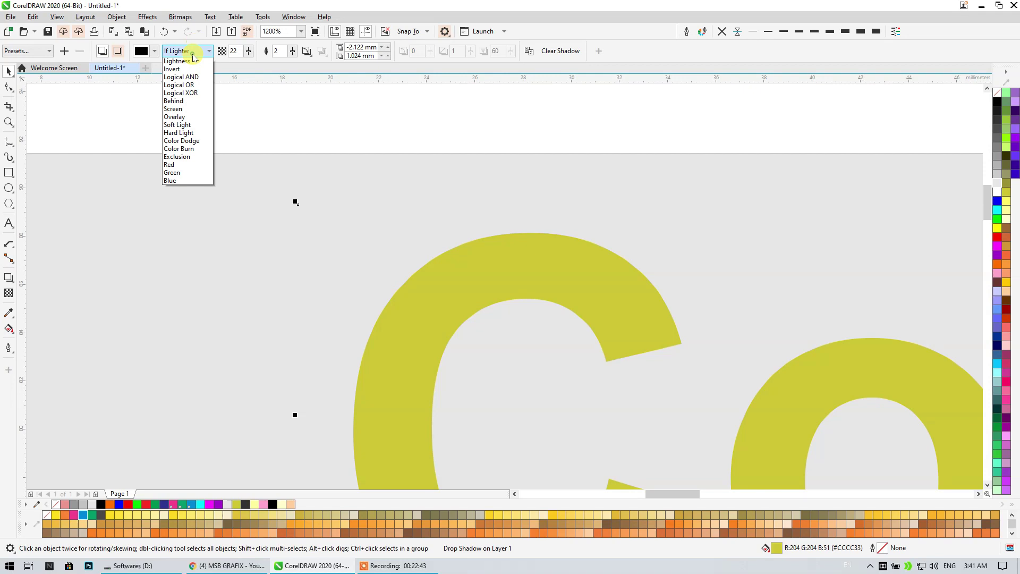
{"action": "left_click", "coordinate": [179, 117]}
{"action": "left_click", "coordinate": [186, 51]}
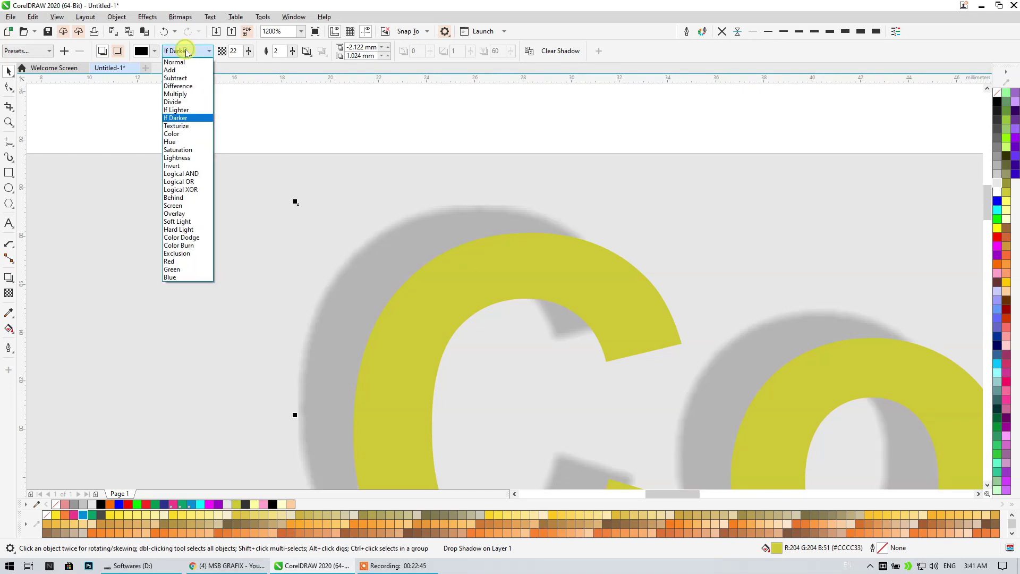
{"action": "left_click", "coordinate": [183, 126]}
{"action": "left_click", "coordinate": [177, 51]}
{"action": "left_click", "coordinate": [177, 141]}
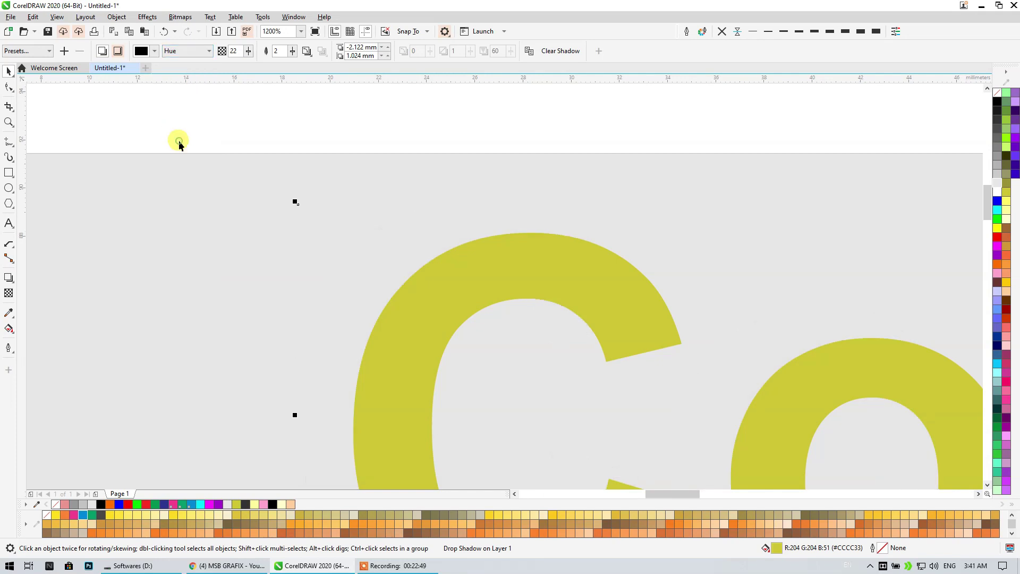
Try the Color, Saturation and Lightness merge modes on the olive yellow text's drop shadow
{"action": "left_click", "coordinate": [177, 51]}
{"action": "left_click", "coordinate": [187, 131]}
{"action": "left_click", "coordinate": [180, 51]}
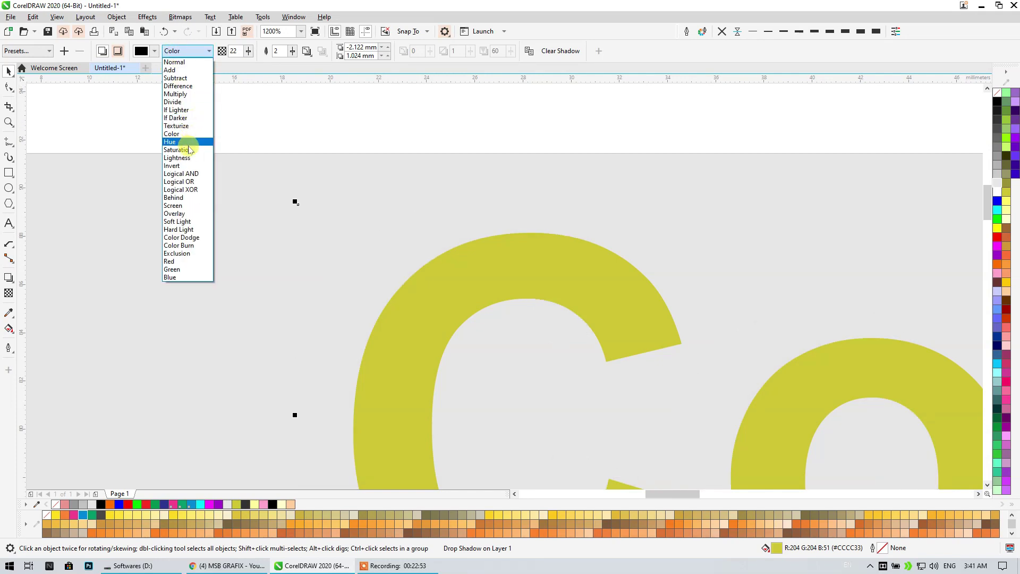
{"action": "left_click", "coordinate": [189, 149]}
{"action": "left_click", "coordinate": [180, 51]}
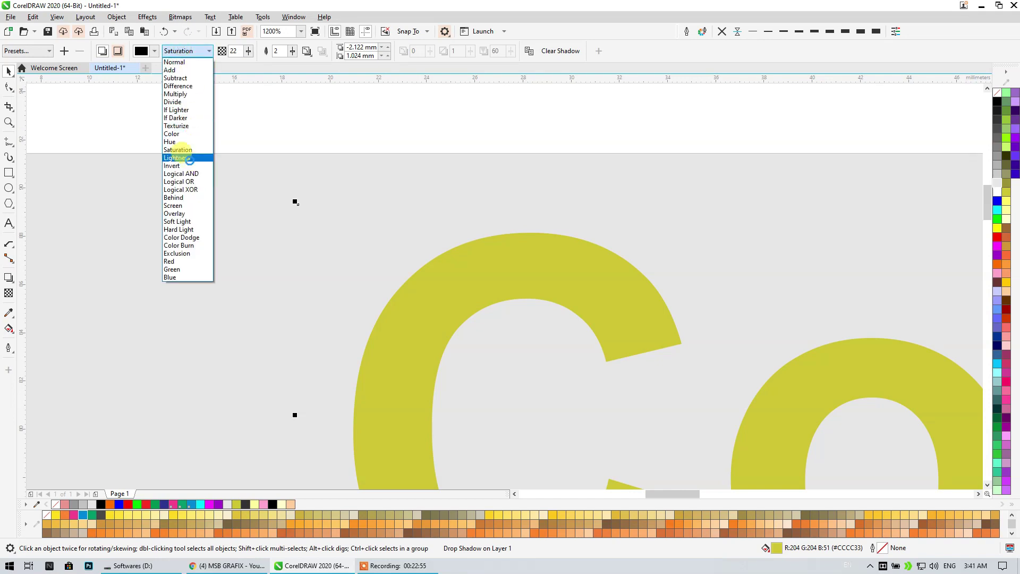
{"action": "left_click", "coordinate": [189, 155]}
Set the merge mode of the olive yellow text's drop shadow to Hard Light
{"action": "left_click", "coordinate": [188, 51]}
{"action": "left_click", "coordinate": [197, 230]}
{"action": "scroll", "coordinate": [199, 209], "scroll_direction": "down", "scroll_amount": 2}
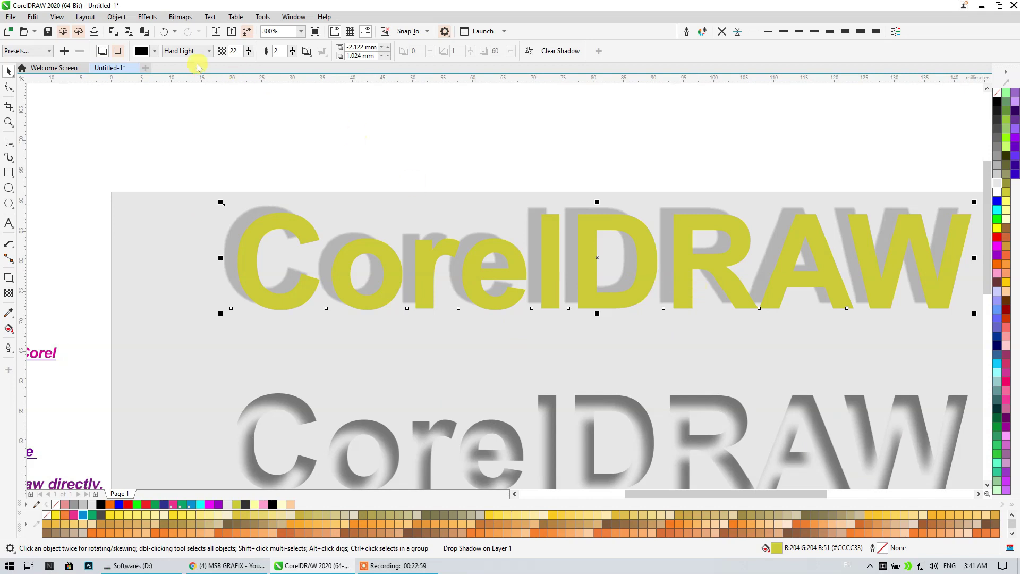
Set the yellow CorelDRAW text's drop shadow to Normal merge mode with an opacity of 100
{"action": "left_click", "coordinate": [184, 51]}
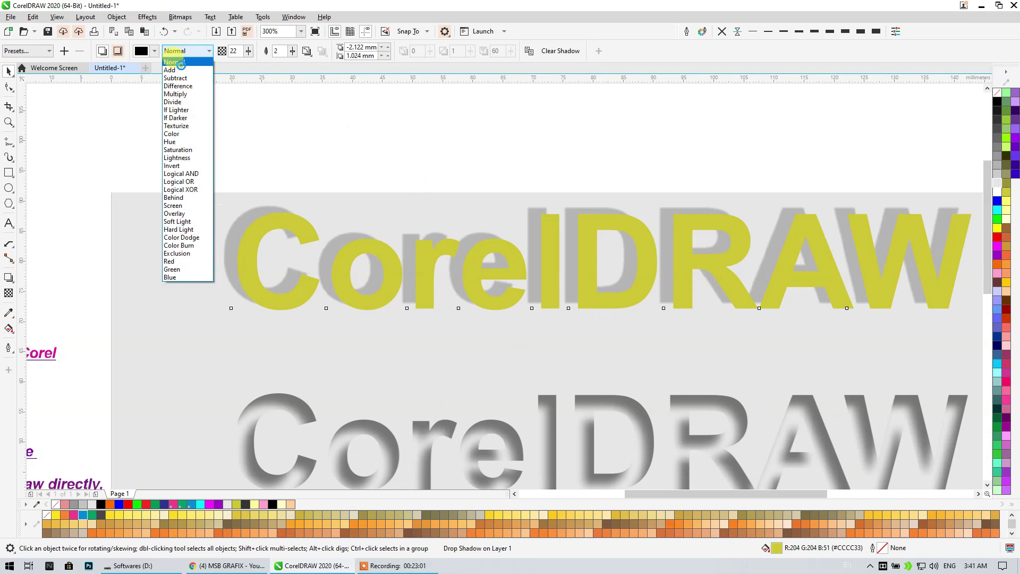
{"action": "left_click", "coordinate": [181, 62]}
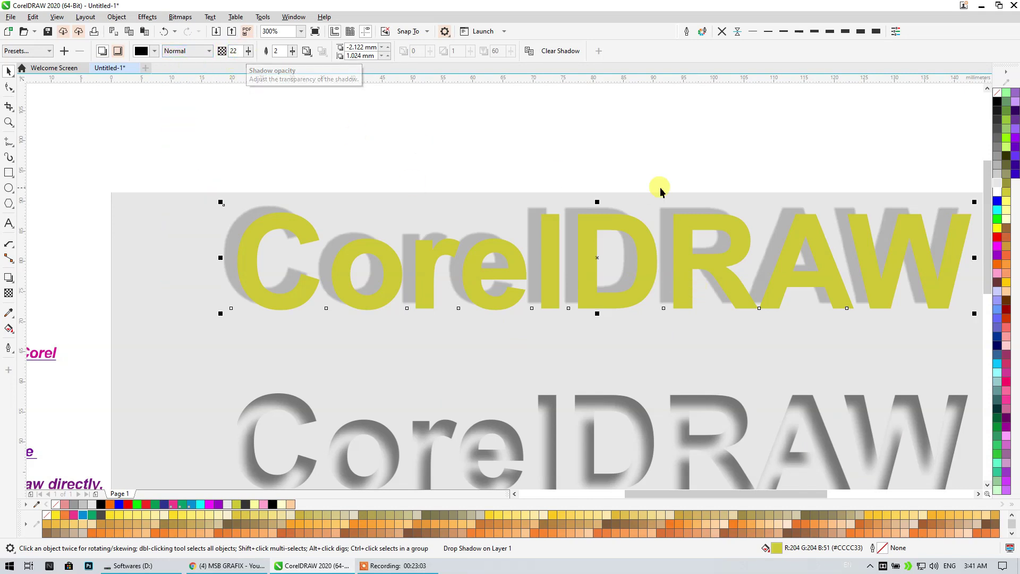
{"action": "left_click_drag", "start_coordinate": [661, 187], "coordinate": [520, 178]}
{"action": "left_click", "coordinate": [236, 52]}
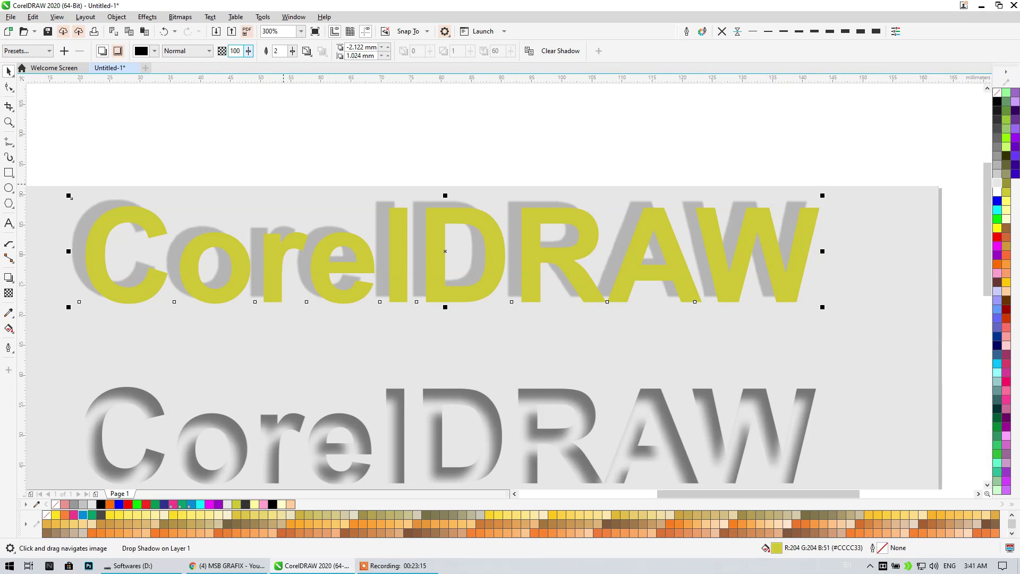
{"action": "key", "text": "Return"}
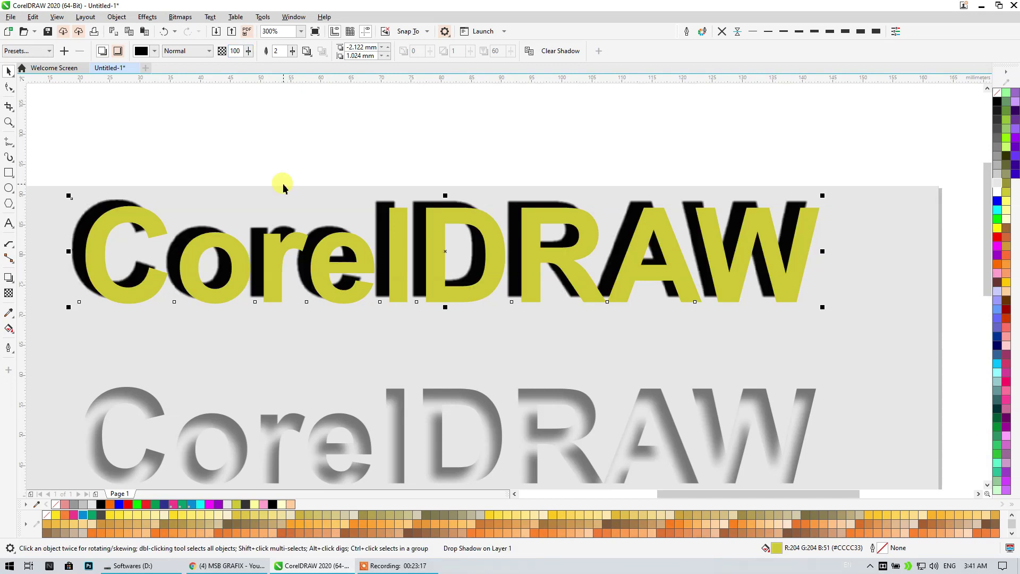
{"action": "scroll", "coordinate": [481, 215], "scroll_direction": "up", "scroll_amount": 3}
{"action": "scroll", "coordinate": [478, 213], "scroll_direction": "down", "scroll_amount": 3}
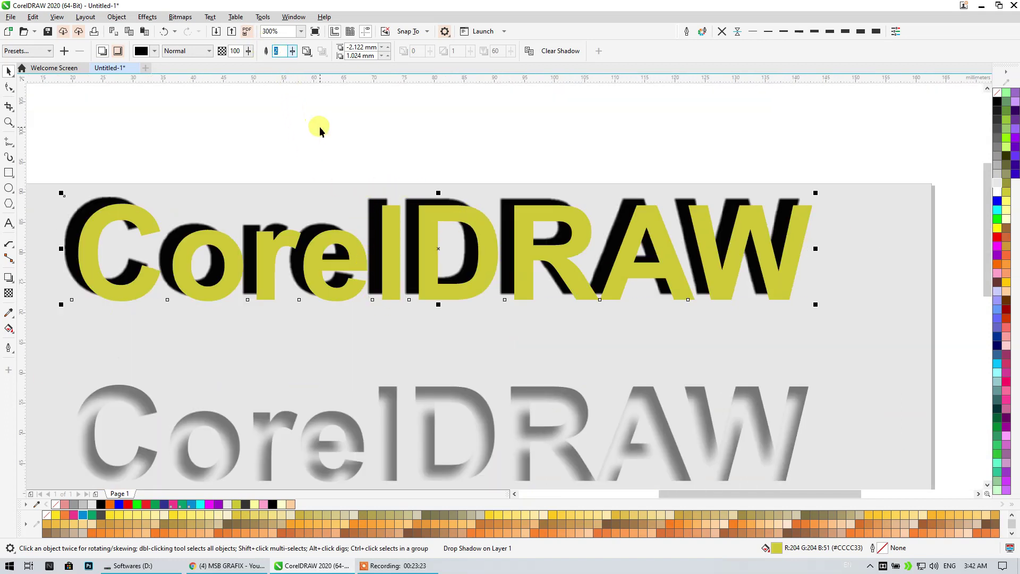
Set the drop shadow's feathering to 22 and its opacity to 55
{"action": "type", "text": "22"}
{"action": "key", "text": "Return"}
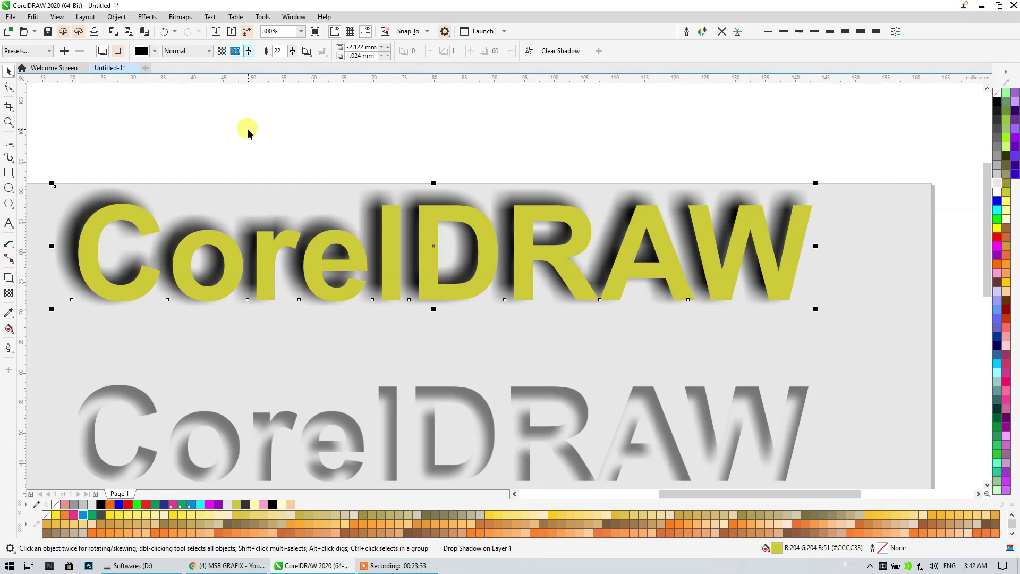
{"action": "type", "text": "55"}
{"action": "key", "text": "Return"}
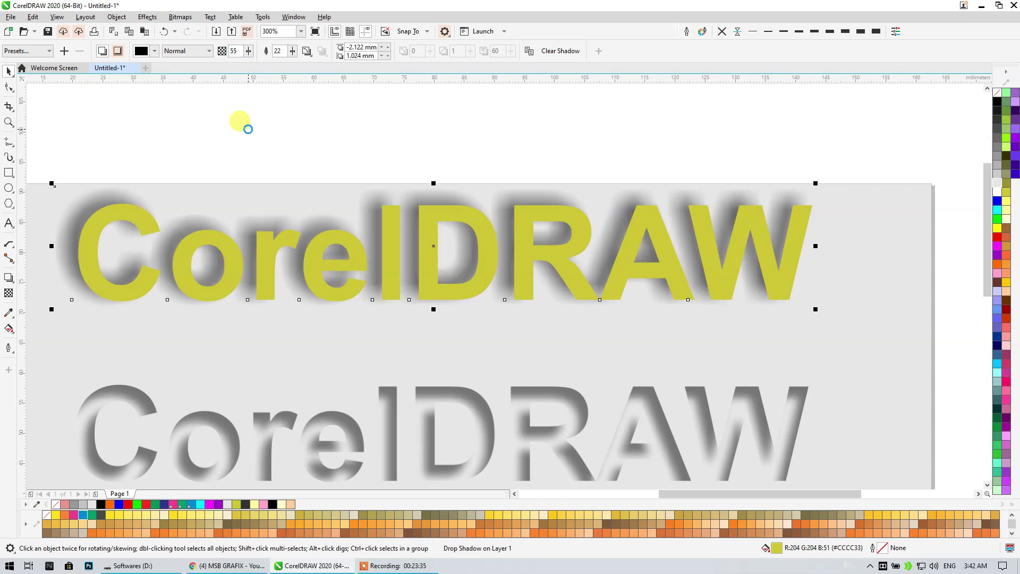
Reduce the drop shadow's feathering to 8 and its opacity to 45
{"action": "left_click", "coordinate": [255, 51]}
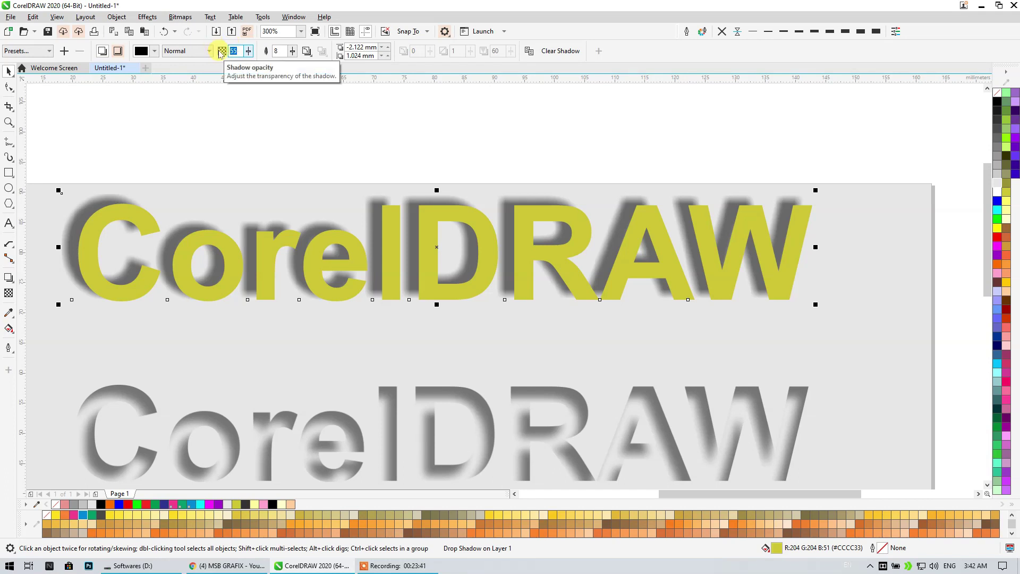
{"action": "key", "text": "Return"}
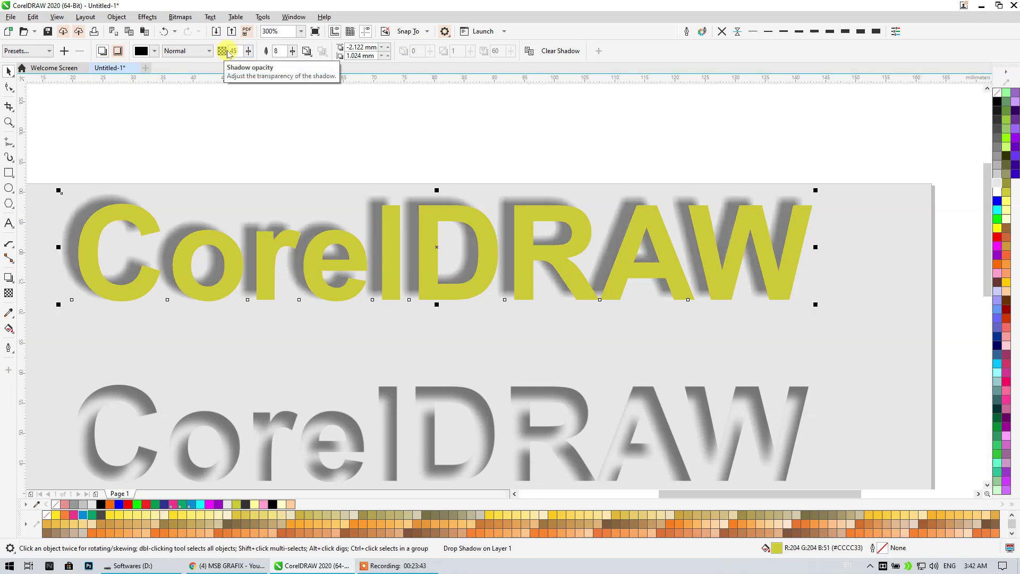
{"action": "left_click", "coordinate": [276, 51]}
{"action": "type", "text": "4"}
{"action": "key", "text": "Return"}
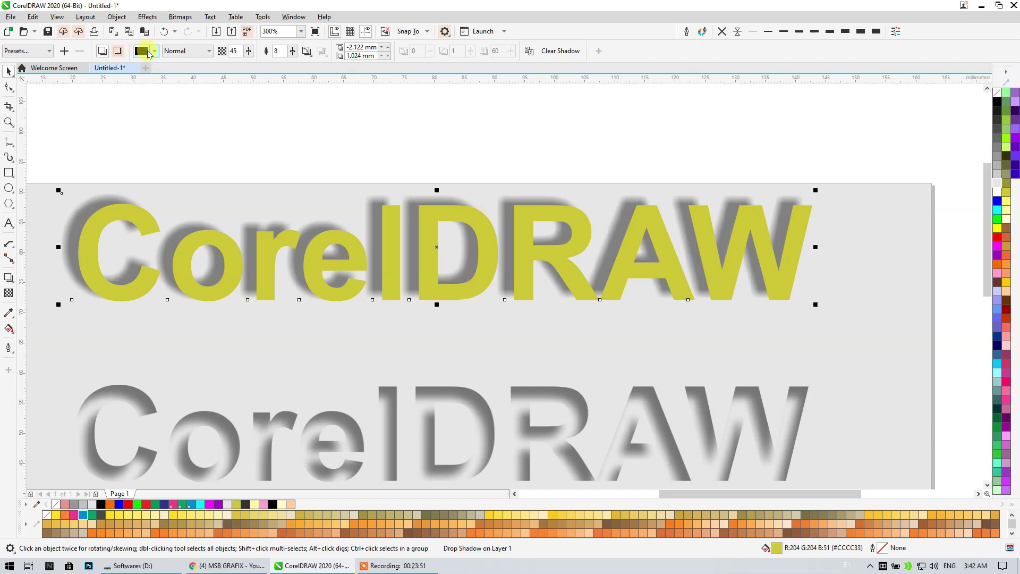
Change the shadow colour to a medium gray from the RGB Palette and set its feathering direction to Gaussian Blur
{"action": "left_click", "coordinate": [148, 53]}
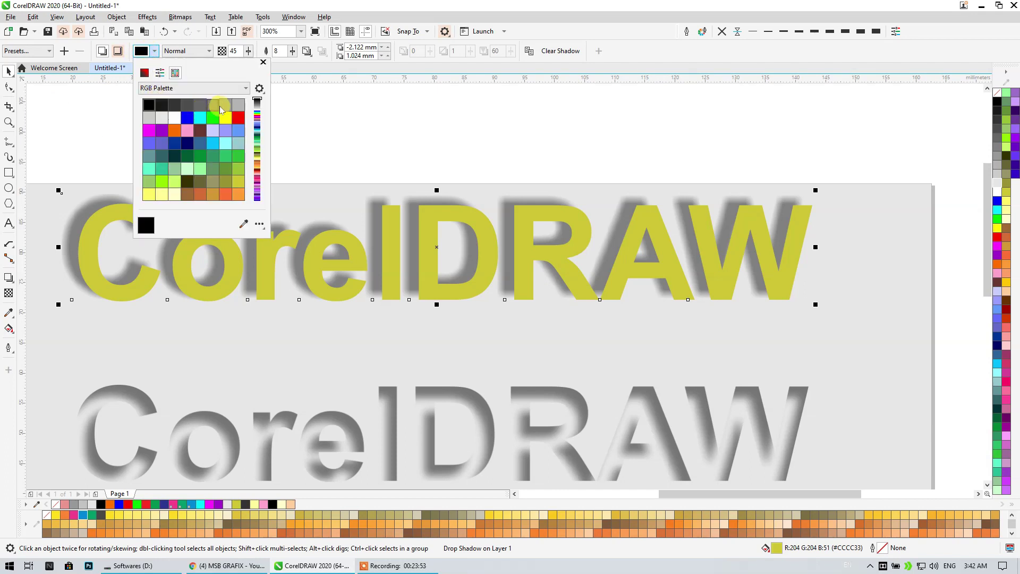
{"action": "left_click", "coordinate": [224, 107]}
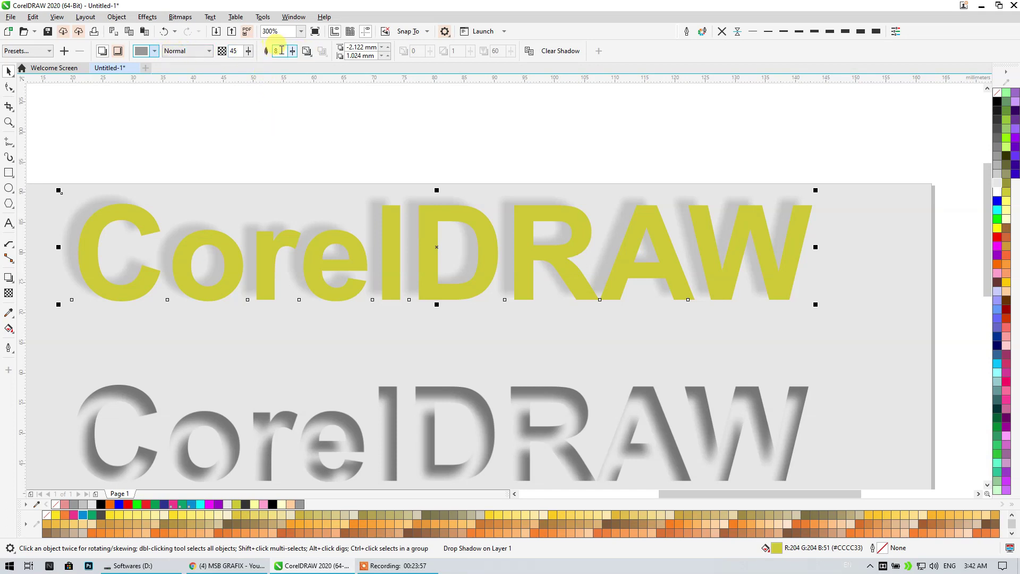
{"action": "left_click", "coordinate": [303, 52]}
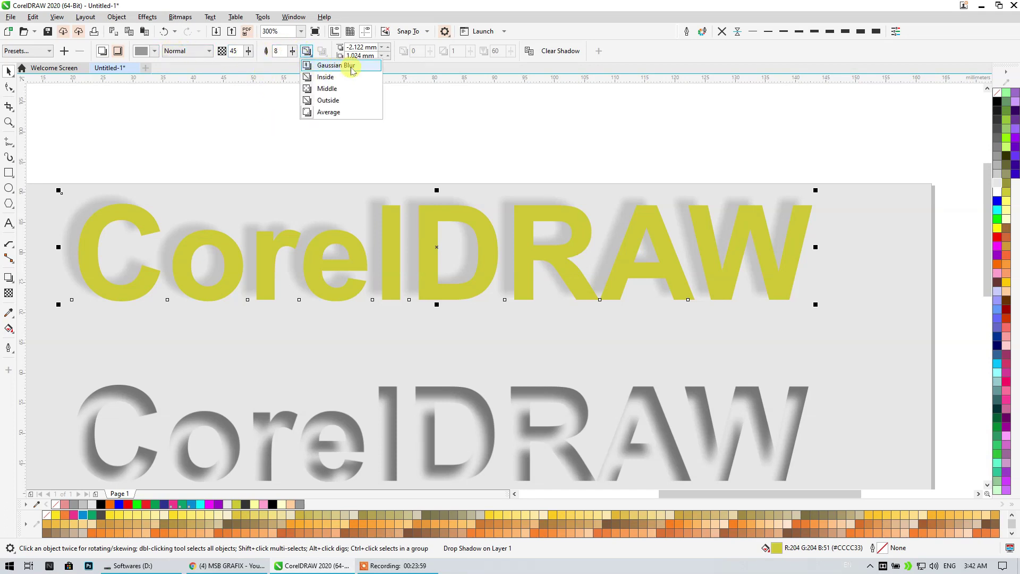
{"action": "left_click", "coordinate": [351, 65]}
Try the Inside, Middle, Outside and Average feathering directions in turn on the yellow text's shadow
{"action": "left_click", "coordinate": [311, 53]}
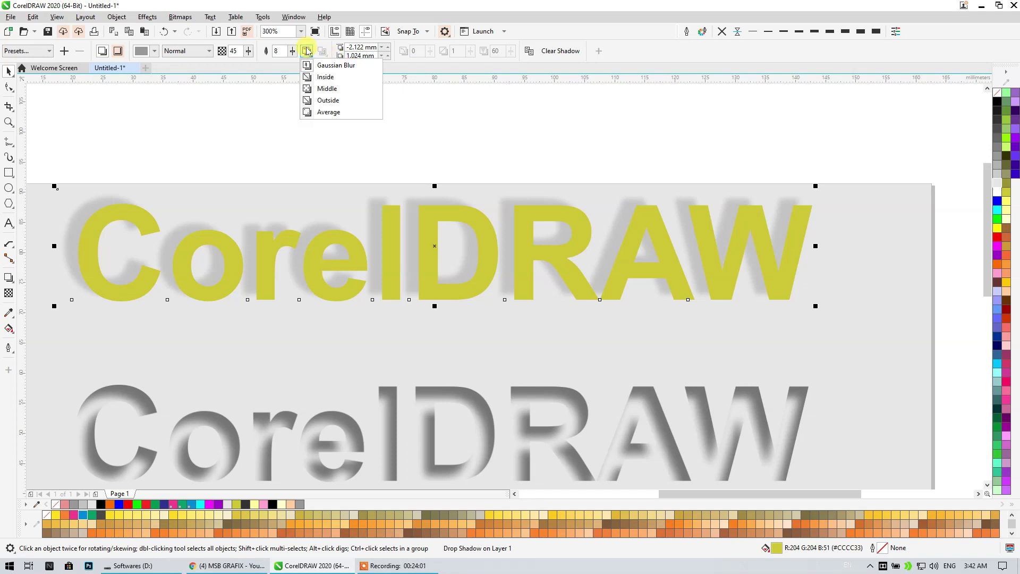
{"action": "left_click", "coordinate": [314, 80]}
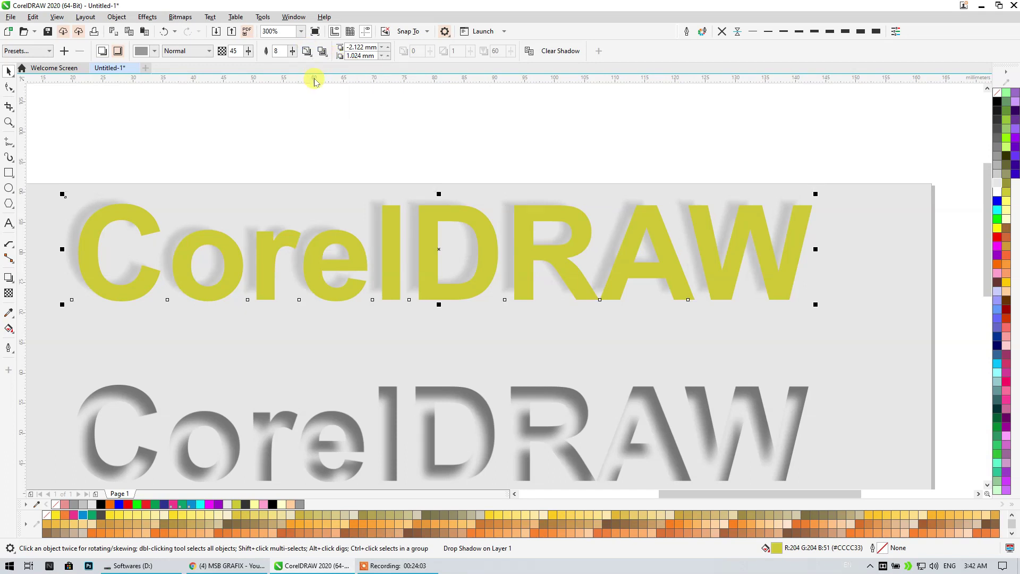
{"action": "left_click", "coordinate": [306, 51]}
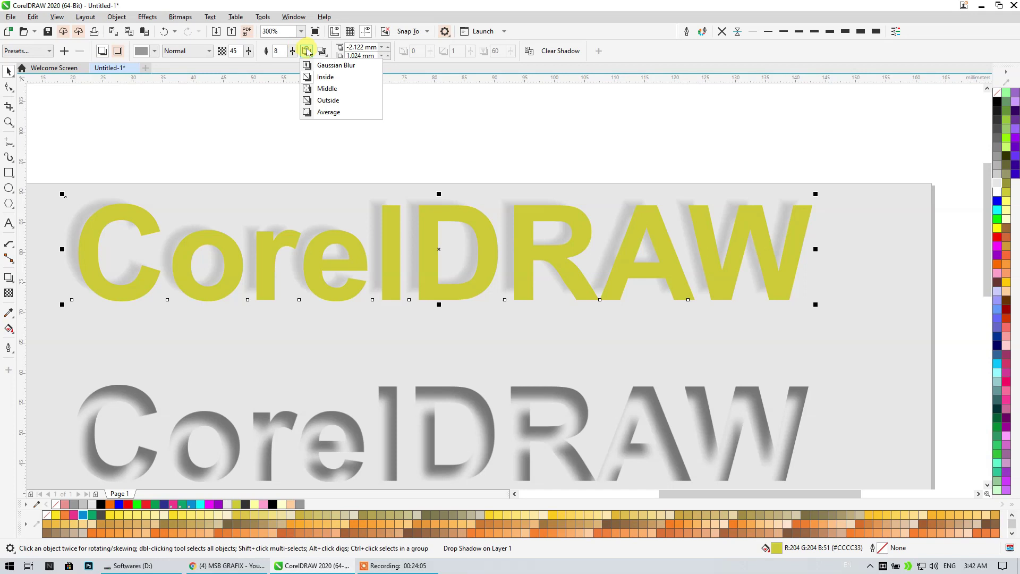
{"action": "left_click", "coordinate": [313, 91]}
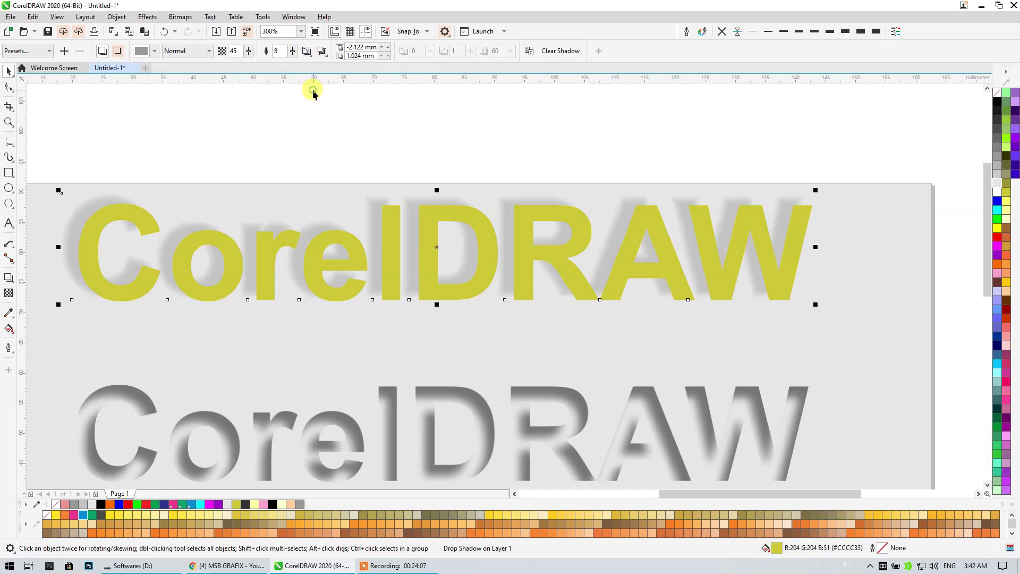
{"action": "left_click", "coordinate": [306, 51]}
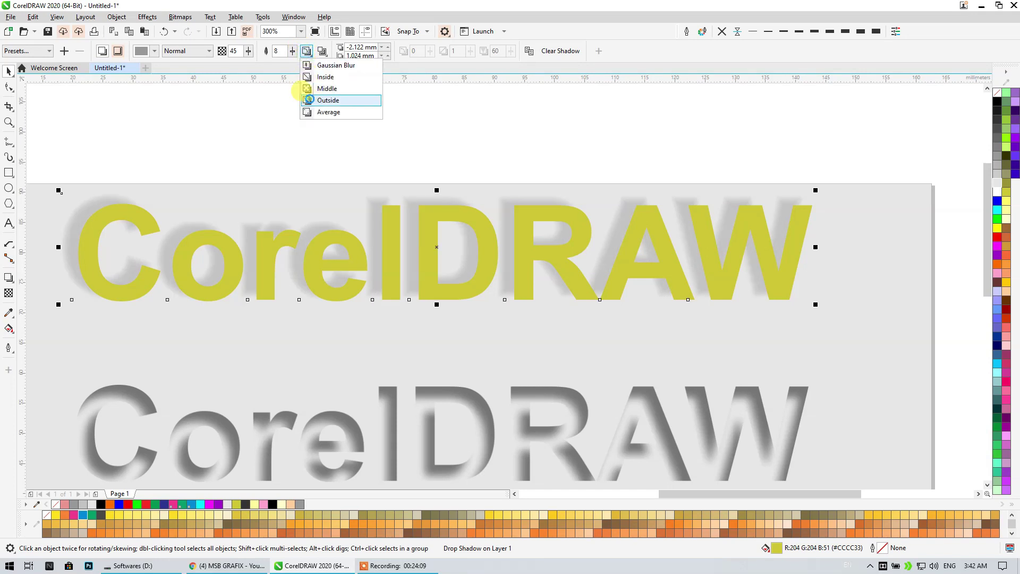
{"action": "left_click", "coordinate": [310, 101]}
{"action": "left_click", "coordinate": [307, 51]}
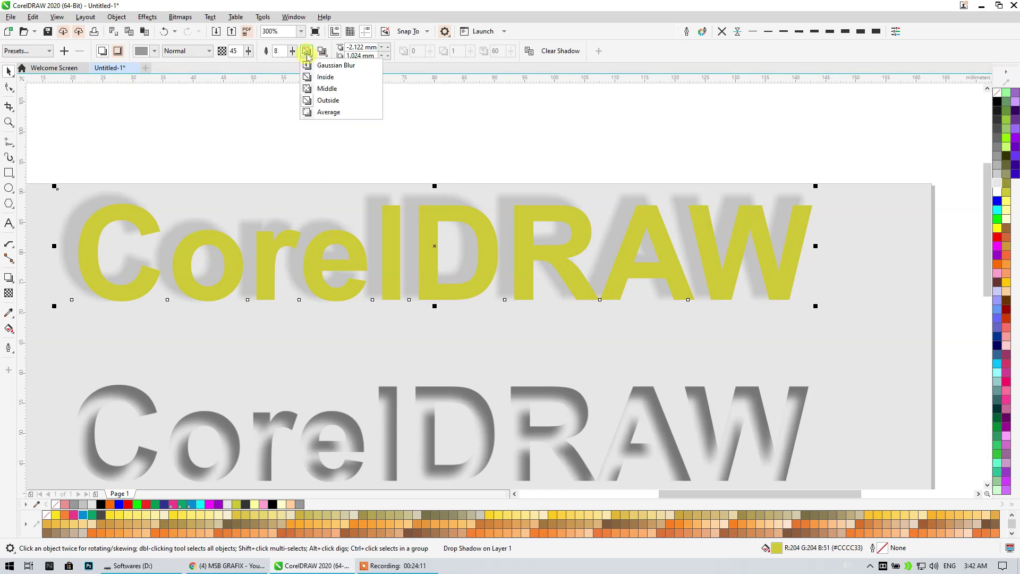
{"action": "left_click", "coordinate": [308, 113]}
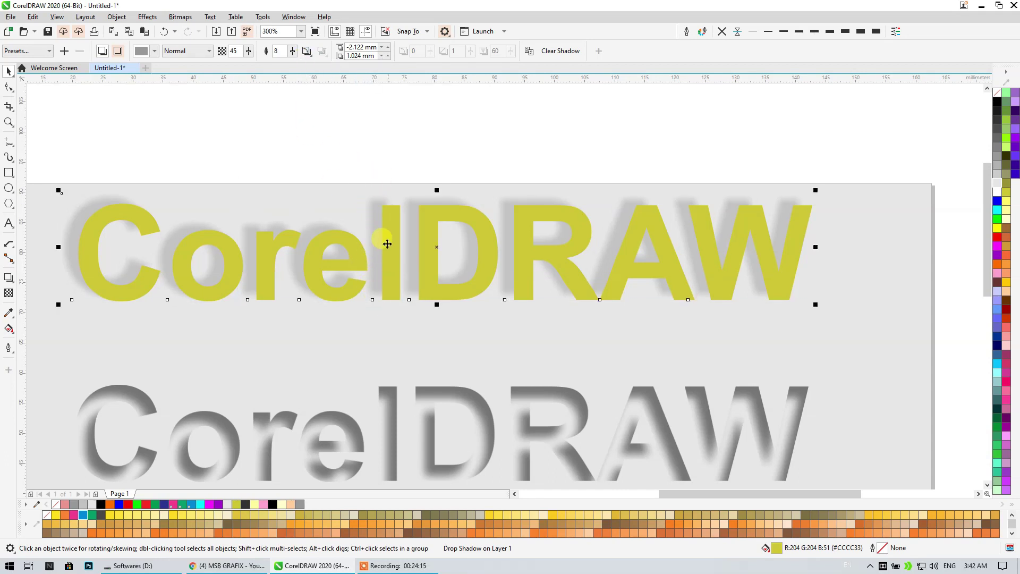
Set the shadow's feathering direction to Inside and try the Squared and Inverse Squared feathering edges
{"action": "left_click", "coordinate": [309, 53]}
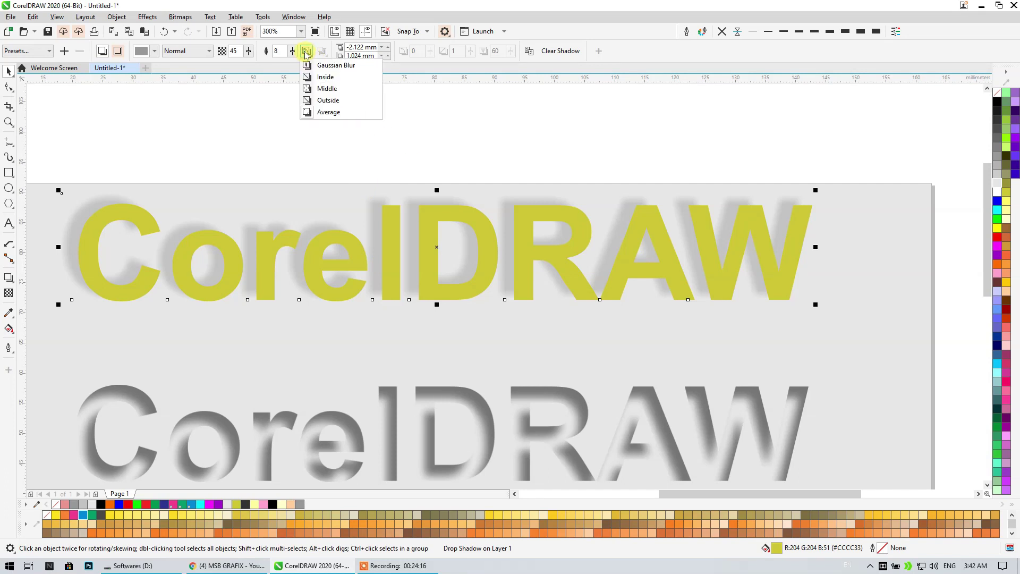
{"action": "left_click", "coordinate": [328, 78]}
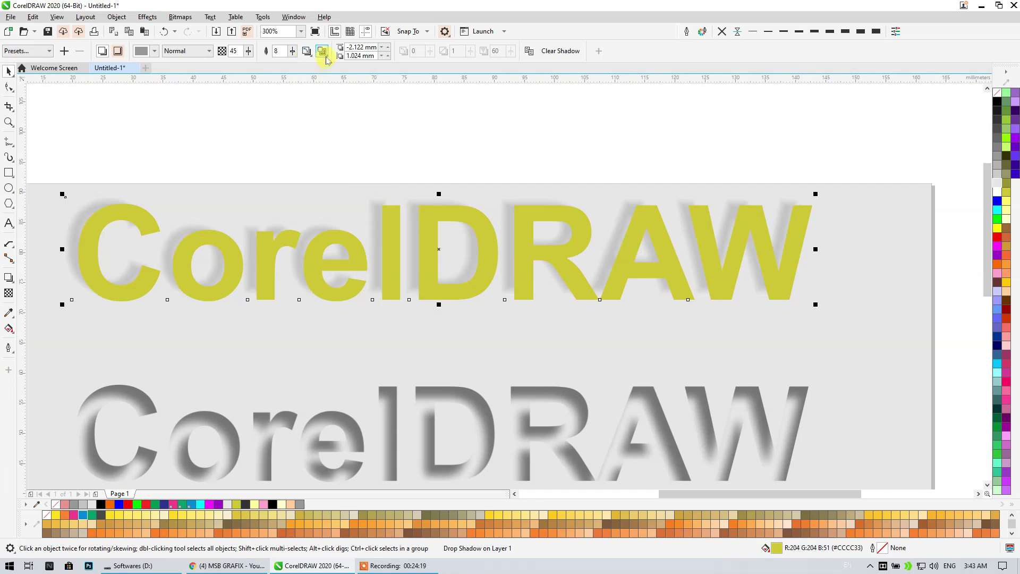
{"action": "left_click", "coordinate": [324, 54]}
{"action": "left_click", "coordinate": [322, 50]}
{"action": "left_click", "coordinate": [332, 75]}
{"action": "left_click", "coordinate": [322, 51]}
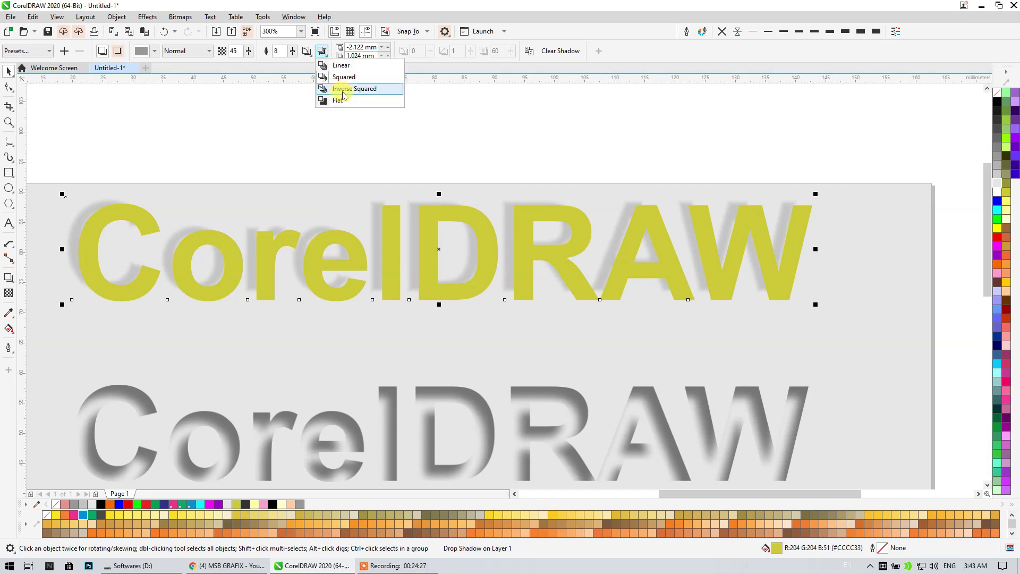
{"action": "left_click", "coordinate": [343, 89]}
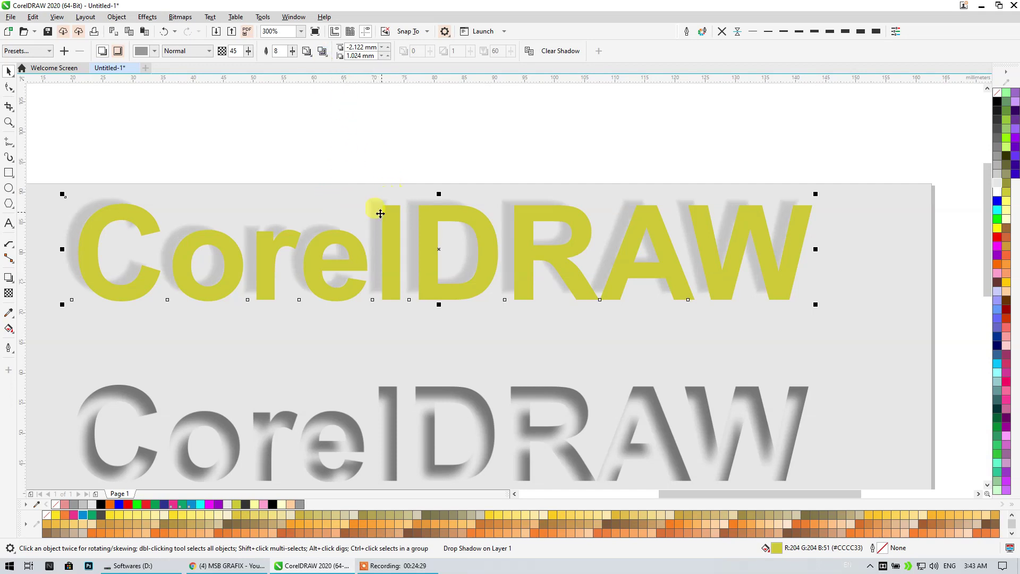
{"action": "scroll", "coordinate": [378, 213], "scroll_direction": "up", "scroll_amount": 3}
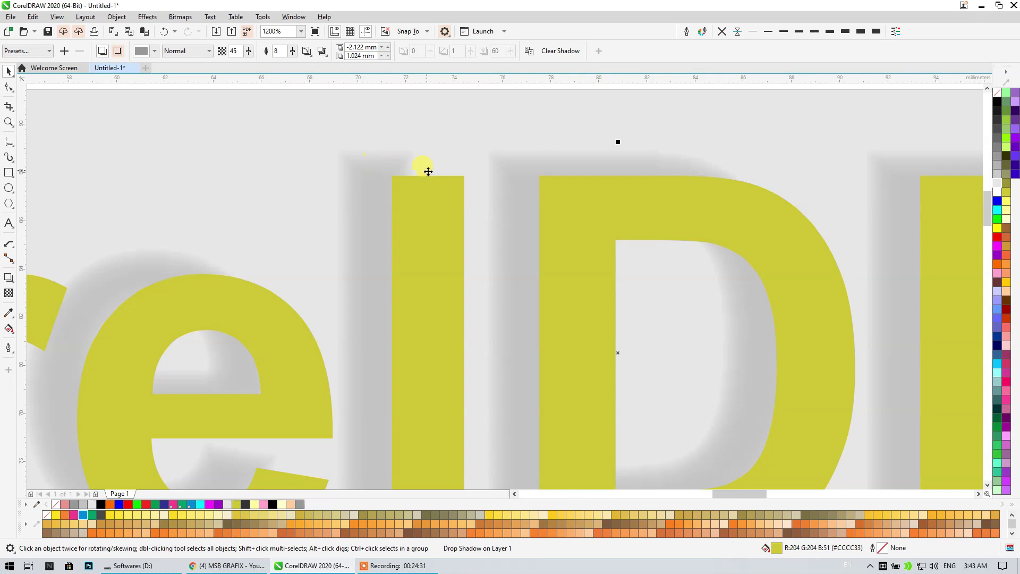
{"action": "scroll", "coordinate": [433, 170], "scroll_direction": "down", "scroll_amount": 3}
{"action": "scroll", "coordinate": [391, 152], "scroll_direction": "up", "scroll_amount": 1}
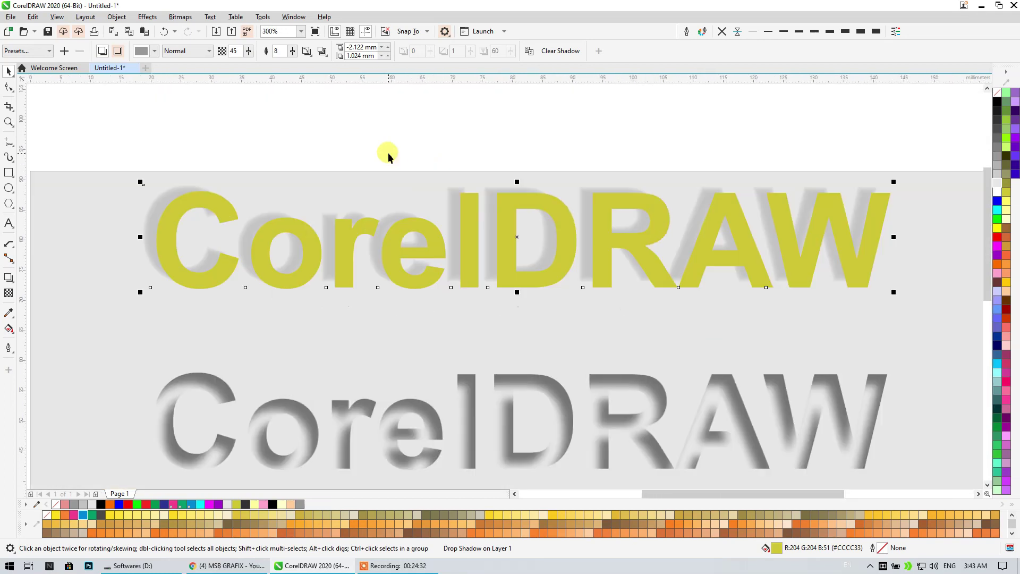
Apply the Flat feathering edge and shift the shadow to an offset of about -1.87 mm horizontally and 1.104 mm vertically
{"action": "left_click", "coordinate": [322, 50]}
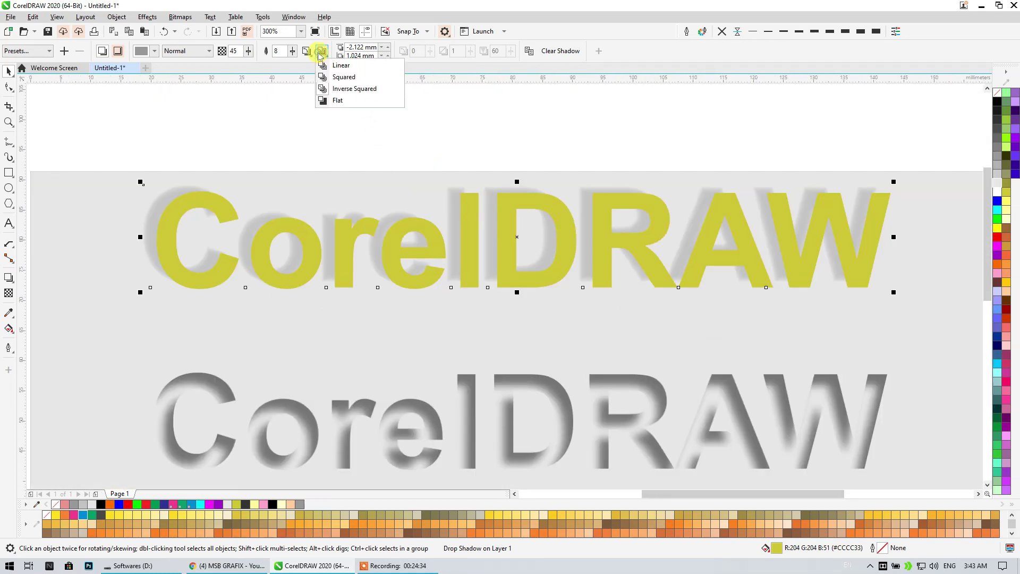
{"action": "left_click", "coordinate": [330, 101]}
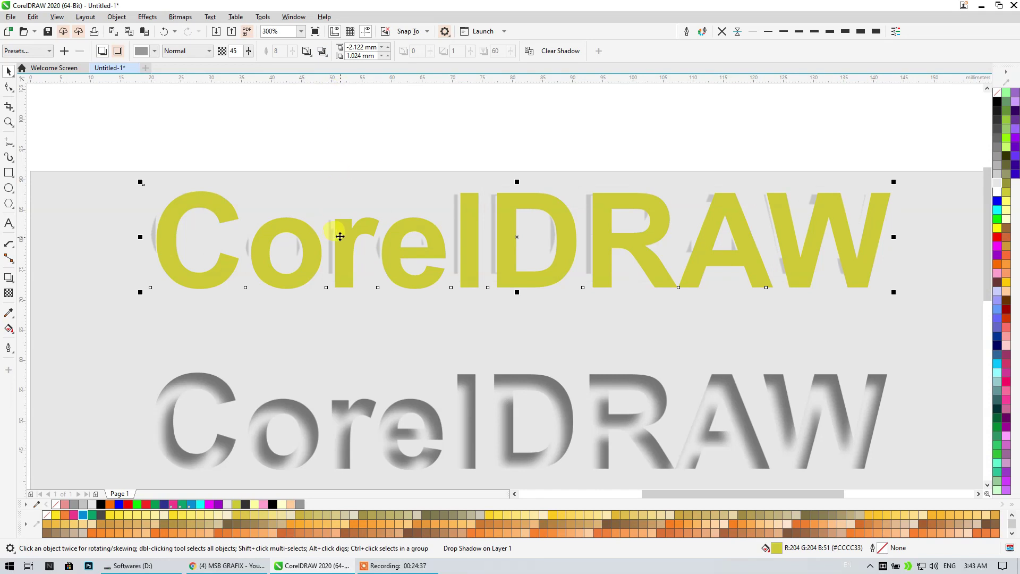
{"action": "left_click", "coordinate": [8, 278]}
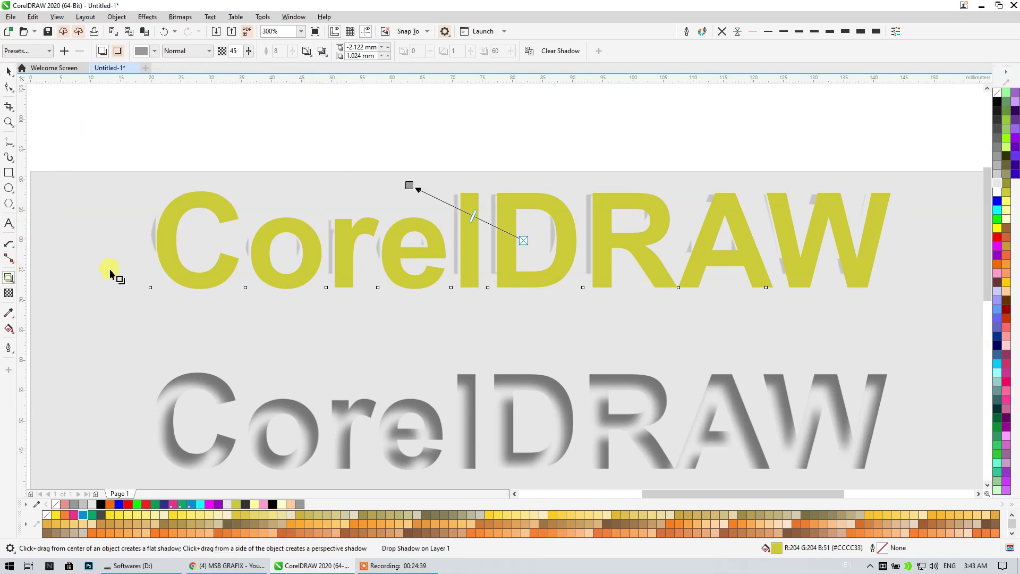
{"action": "mouse_move", "coordinate": [413, 187]}
{"action": "left_mouse_down"}
{"action": "mouse_move", "coordinate": [390, 165]}
{"action": "mouse_move", "coordinate": [401, 185]}
{"action": "mouse_move", "coordinate": [429, 186]}
{"action": "left_mouse_up"}
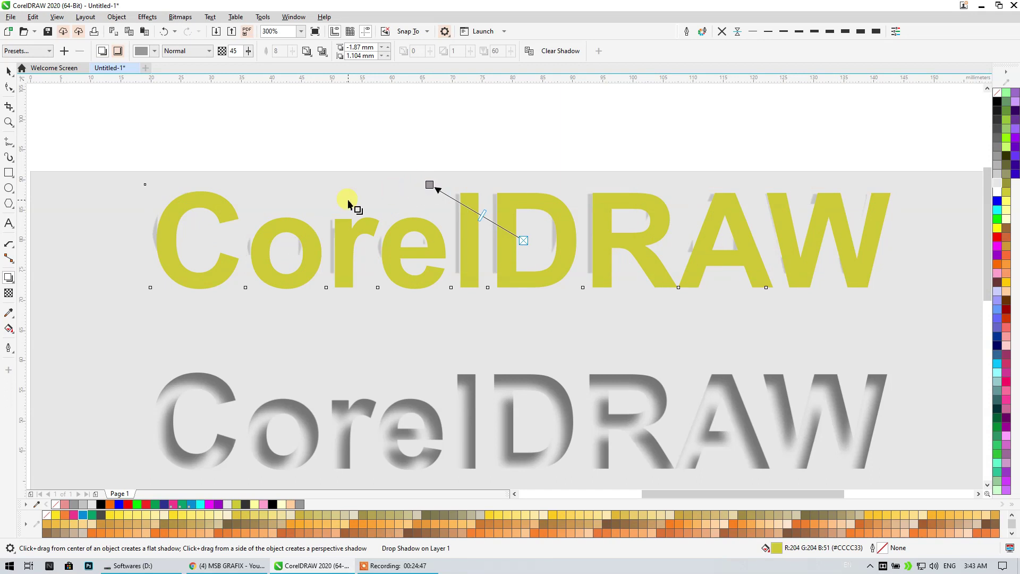
Set the feathering direction to Outside and try the Inverse Squared and Squared feathering edges
{"action": "left_click", "coordinate": [307, 51]}
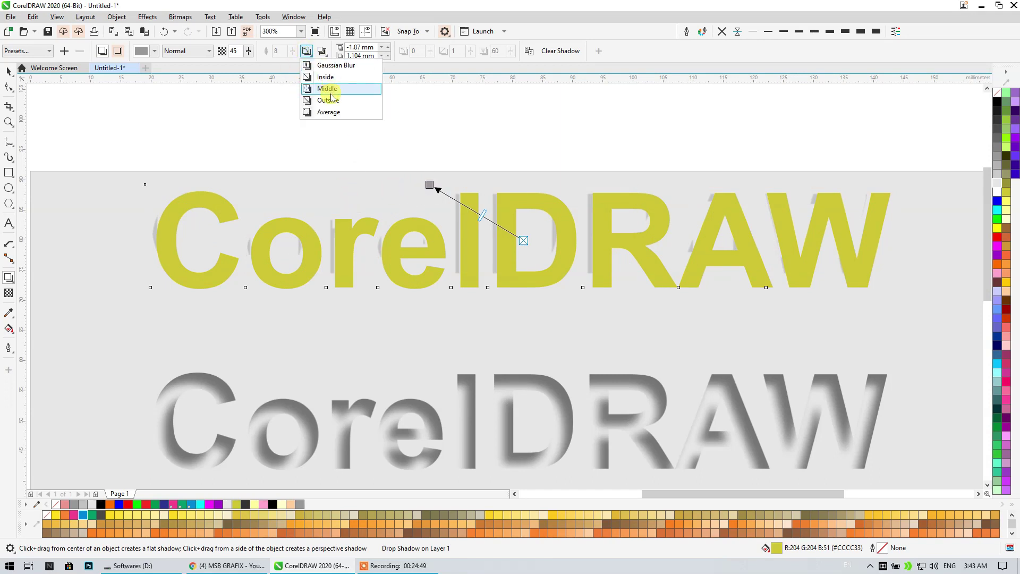
{"action": "left_click", "coordinate": [328, 100]}
{"action": "left_click", "coordinate": [323, 51]}
{"action": "left_click", "coordinate": [336, 88]}
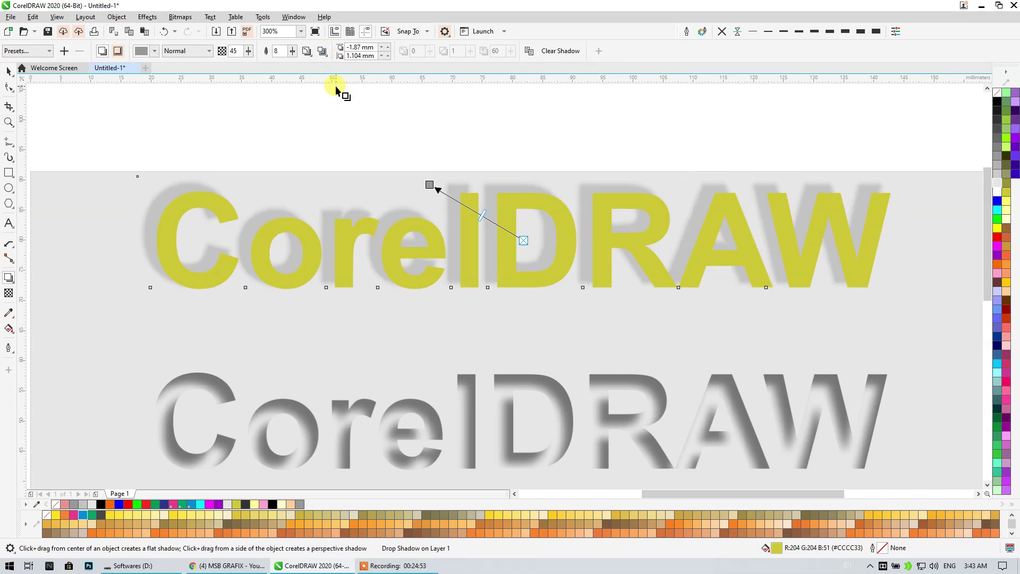
{"action": "left_click", "coordinate": [322, 52]}
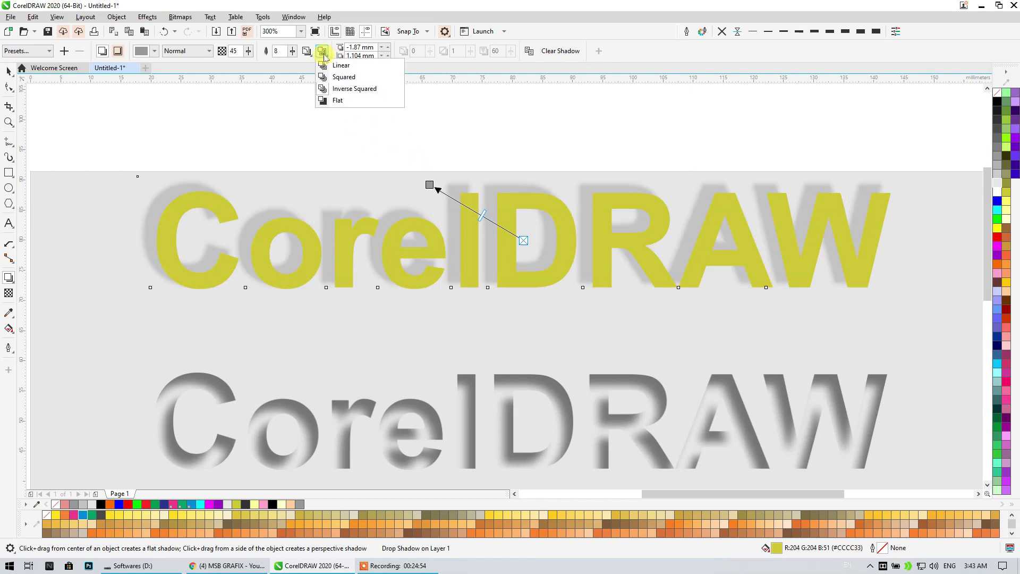
{"action": "left_click", "coordinate": [337, 77]}
Try the Linear feathering edge and return the shadow's feathering direction to Gaussian Blur
{"action": "left_click", "coordinate": [322, 51]}
{"action": "left_click", "coordinate": [307, 51]}
{"action": "left_click", "coordinate": [324, 51]}
{"action": "left_click", "coordinate": [340, 65]}
{"action": "left_click", "coordinate": [312, 53]}
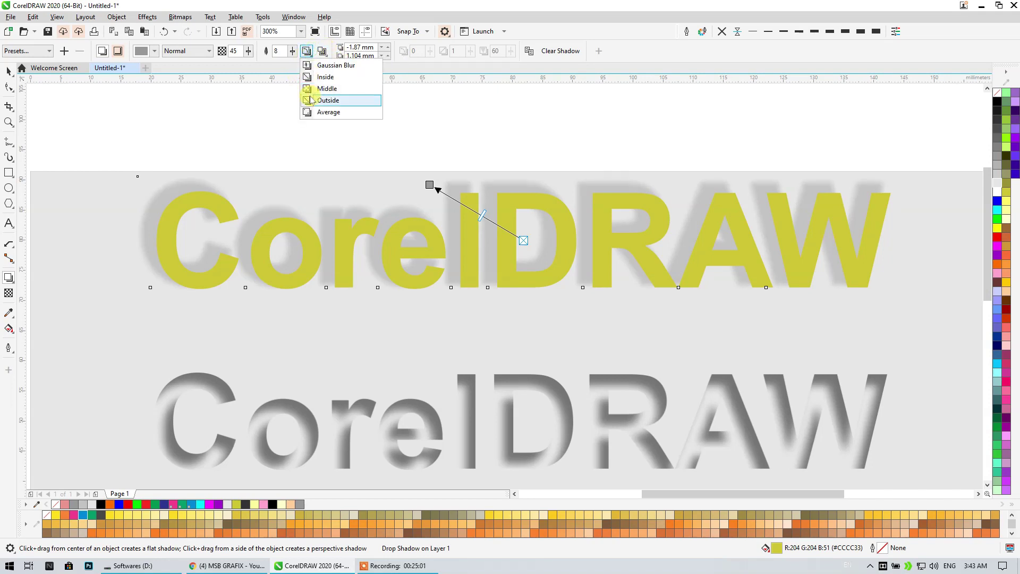
{"action": "left_click", "coordinate": [312, 66]}
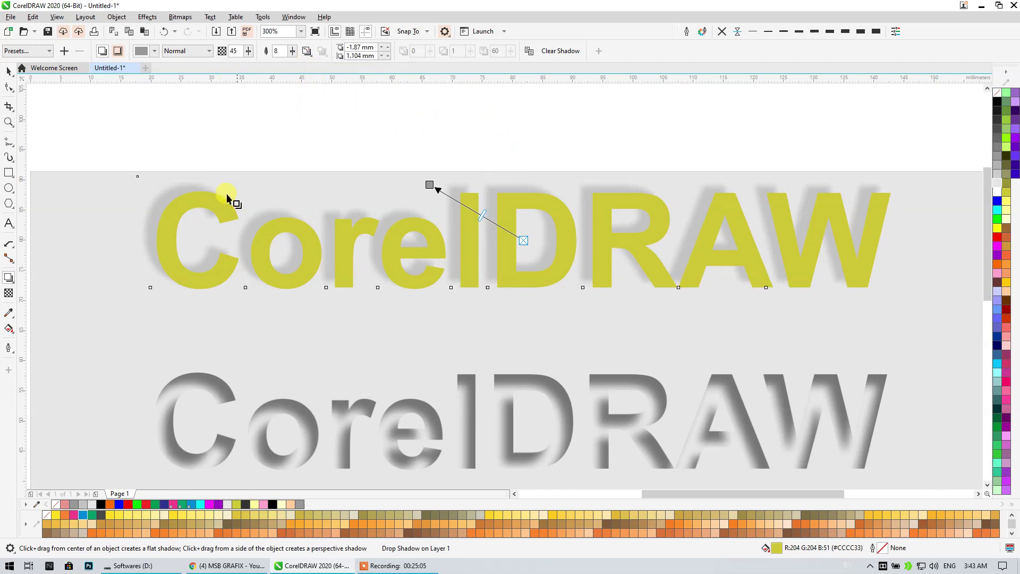
Copy the grey lower text's inner shadow onto the yellow text, and clear the shadow from it
{"action": "left_click", "coordinate": [529, 51]}
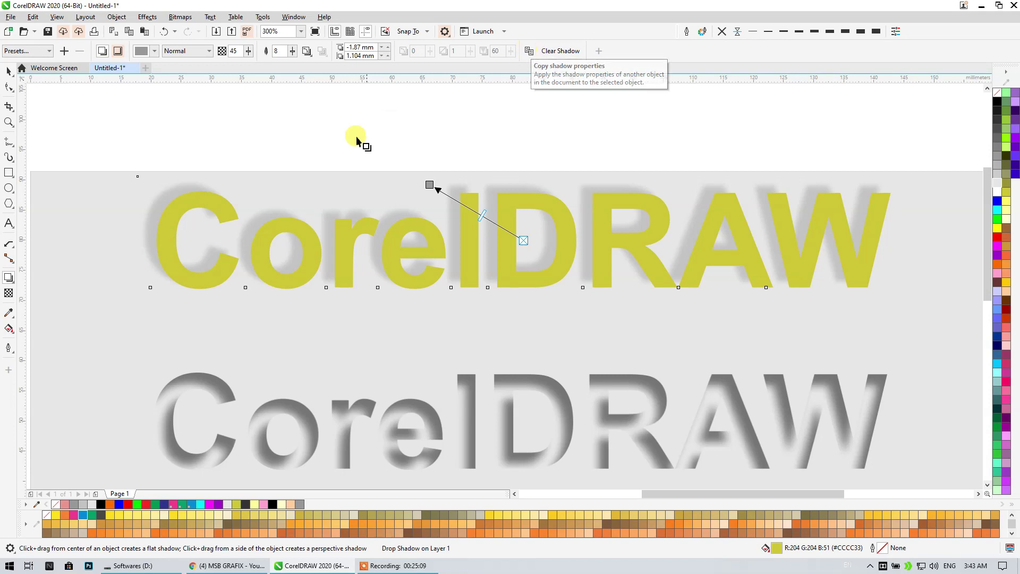
{"action": "scroll", "coordinate": [308, 166], "scroll_direction": "down", "scroll_amount": 2}
{"action": "scroll", "coordinate": [345, 192], "scroll_direction": "up", "scroll_amount": 2}
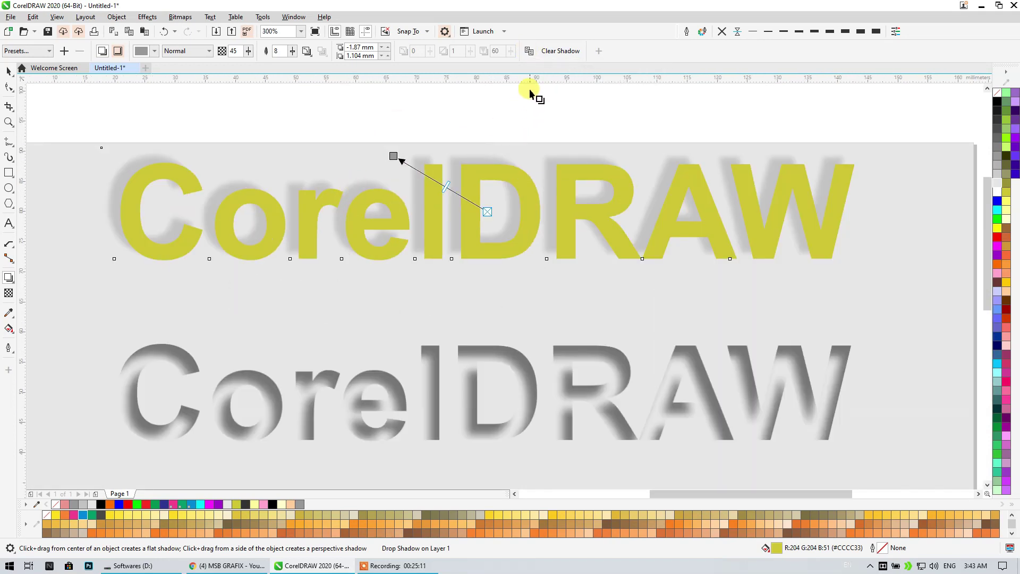
{"action": "left_click", "coordinate": [531, 51]}
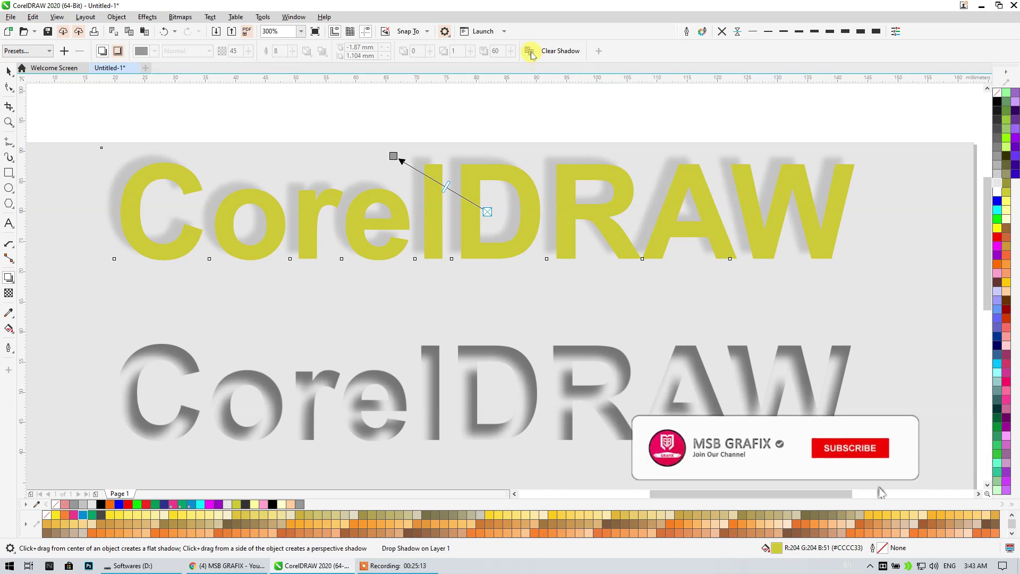
{"action": "left_click", "coordinate": [483, 351]}
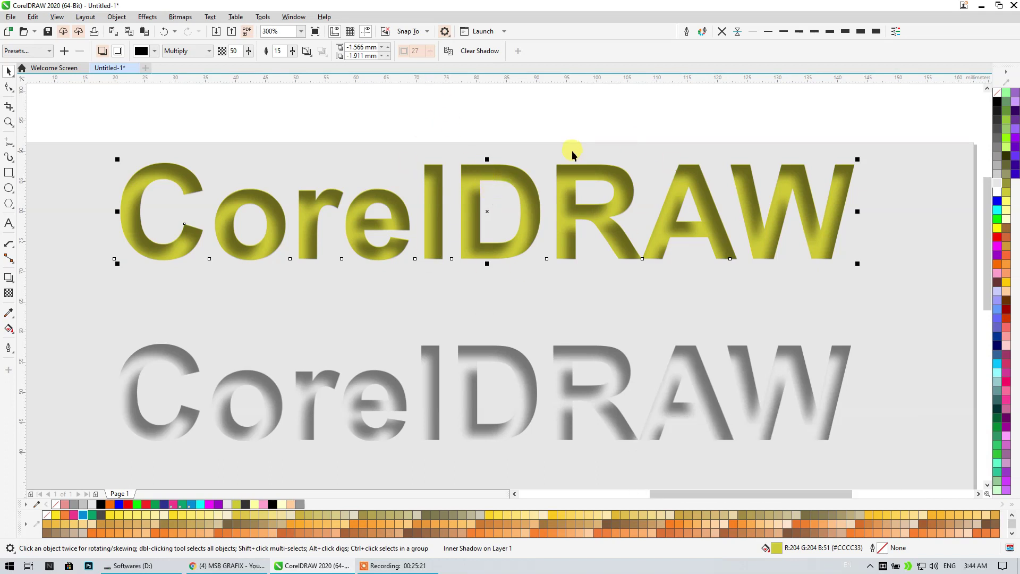
{"action": "left_click", "coordinate": [480, 51]}
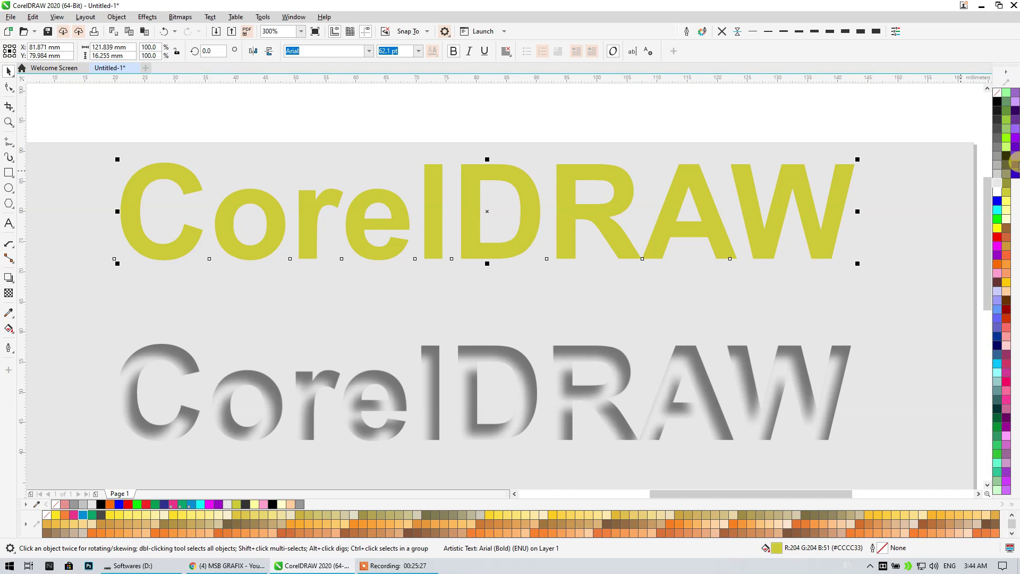
Apply a one-step black outside contour with an offset of about 5.04 mm to the yellow text
{"action": "left_click", "coordinate": [15, 286]}
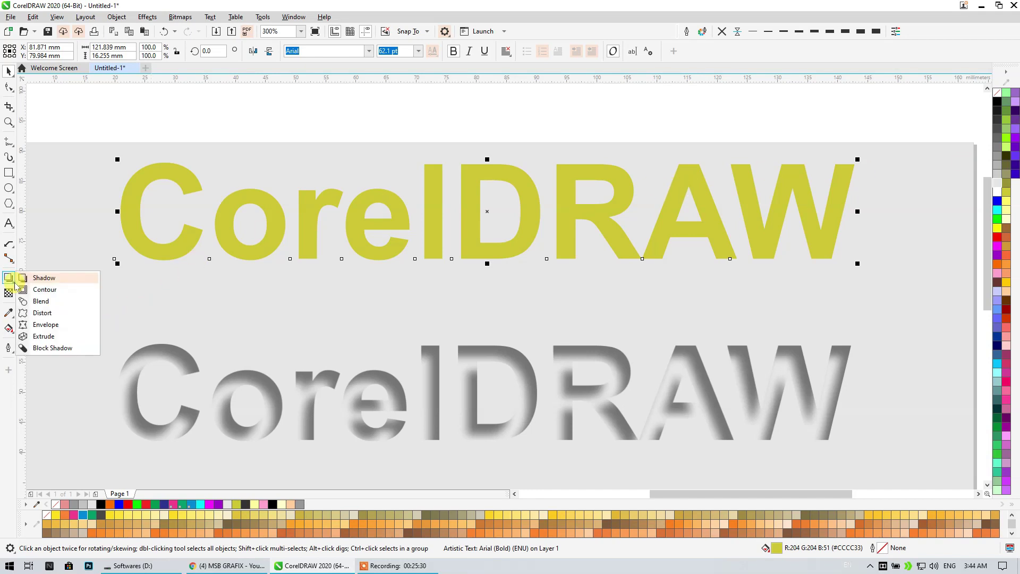
{"action": "left_click", "coordinate": [40, 290]}
{"action": "left_click_drag", "start_coordinate": [149, 242], "coordinate": [129, 291]}
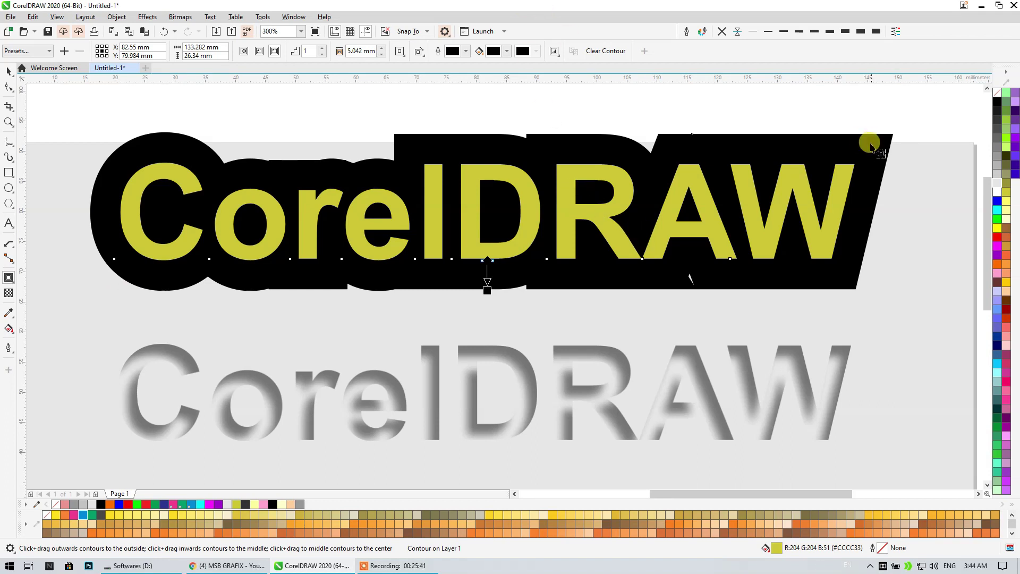
Select the contoured CorelDRAW text and recolour its fill red (#FF0000)
{"action": "left_click", "coordinate": [9, 70]}
{"action": "left_click", "coordinate": [201, 186]}
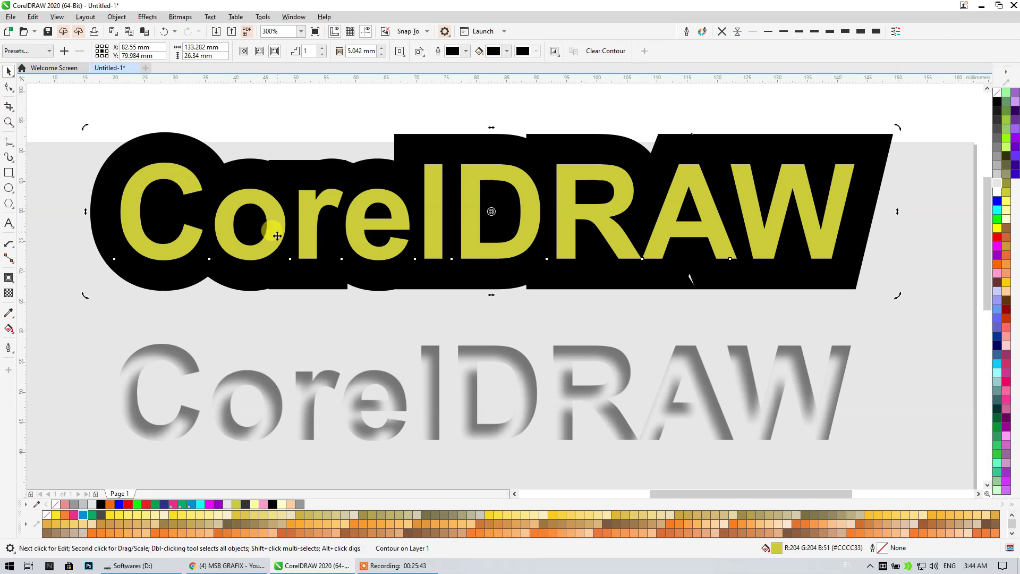
{"action": "left_click", "coordinate": [997, 237]}
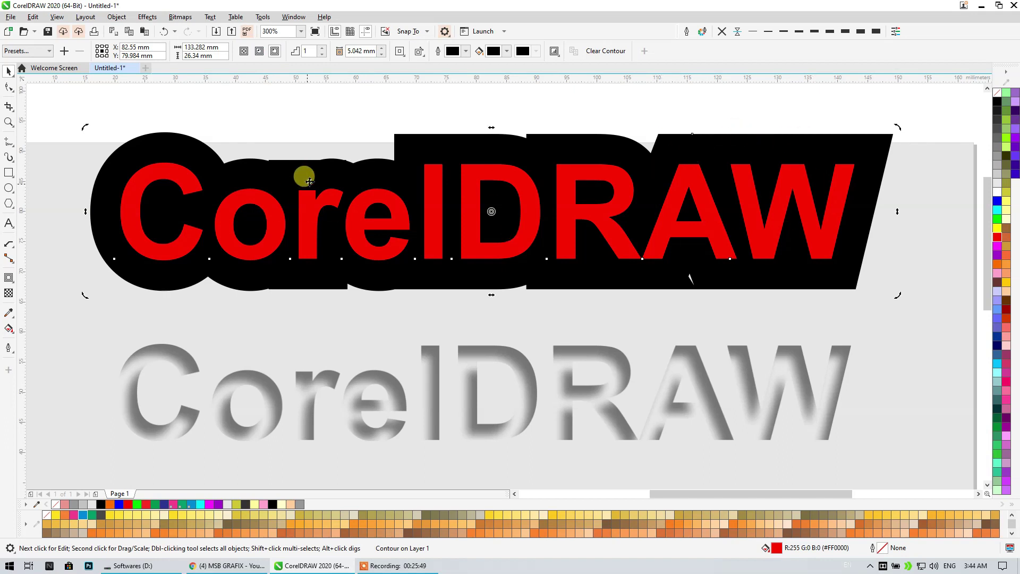
Try to apply the Flow Inward contour preset to the red text
{"action": "left_click", "coordinate": [27, 51]}
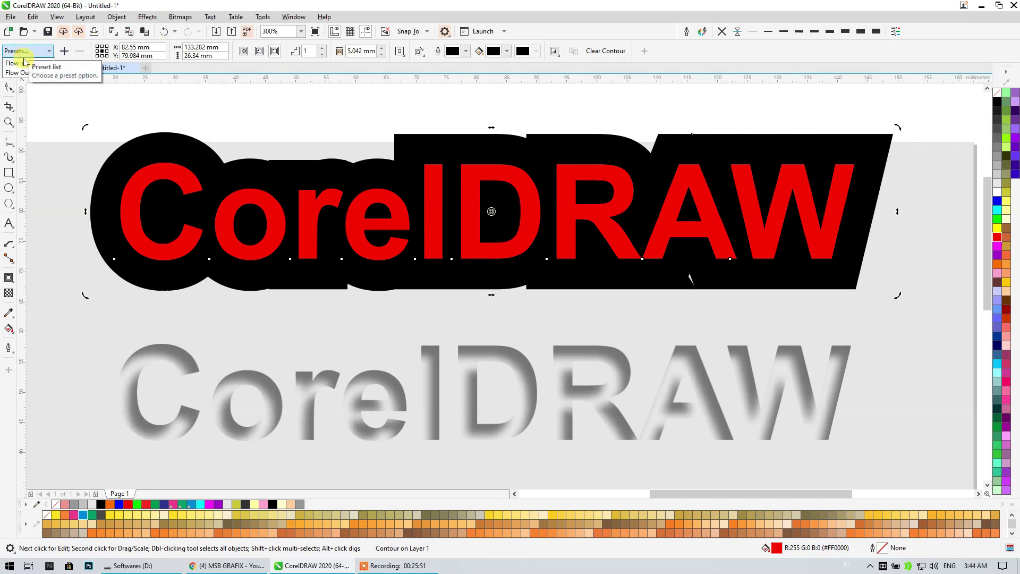
{"action": "left_click", "coordinate": [24, 64]}
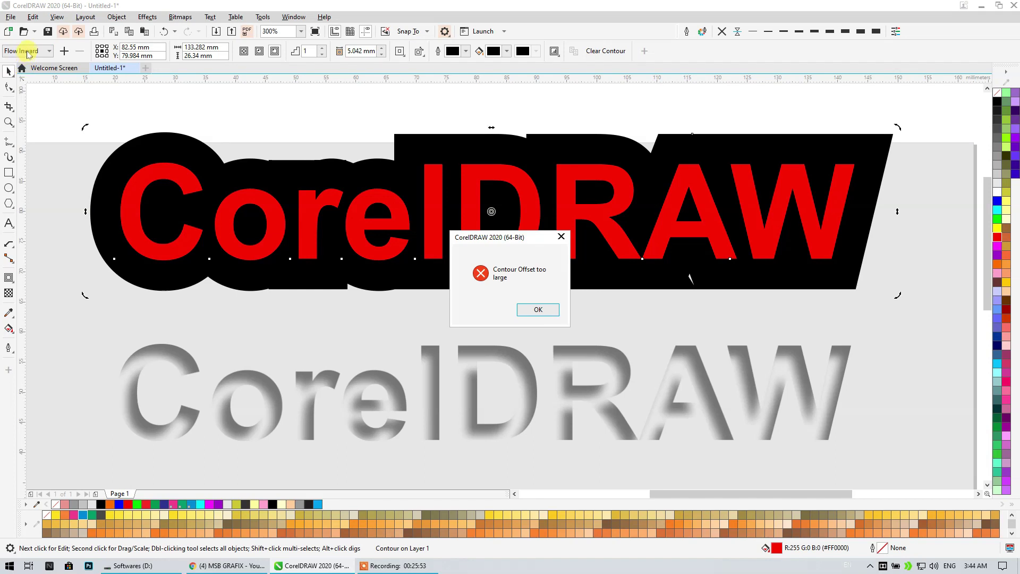
{"action": "left_click", "coordinate": [529, 309]}
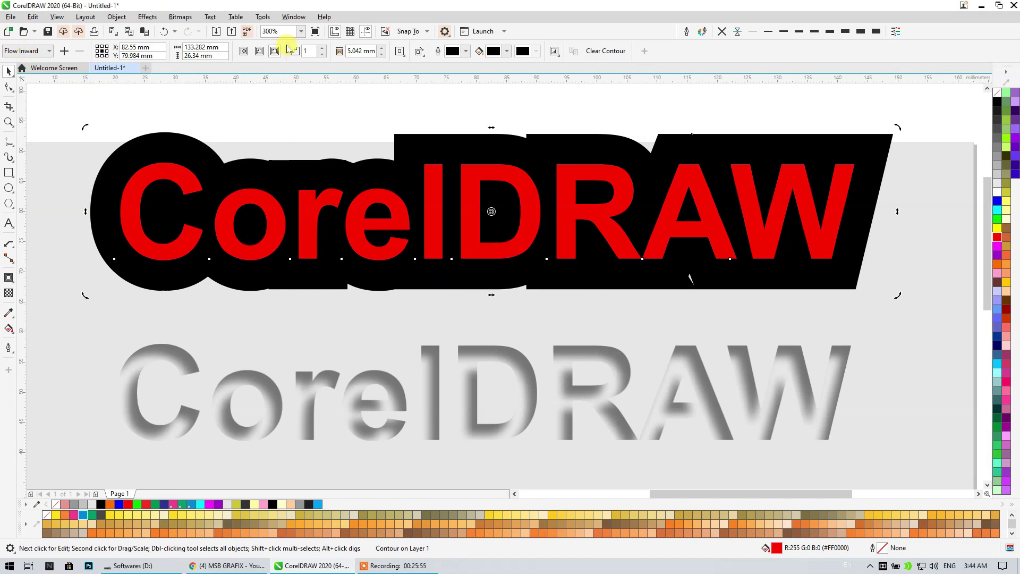
Increase the number of contour steps around the red text to 4
{"action": "left_click", "coordinate": [322, 48]}
{"action": "left_click", "coordinate": [323, 48]}
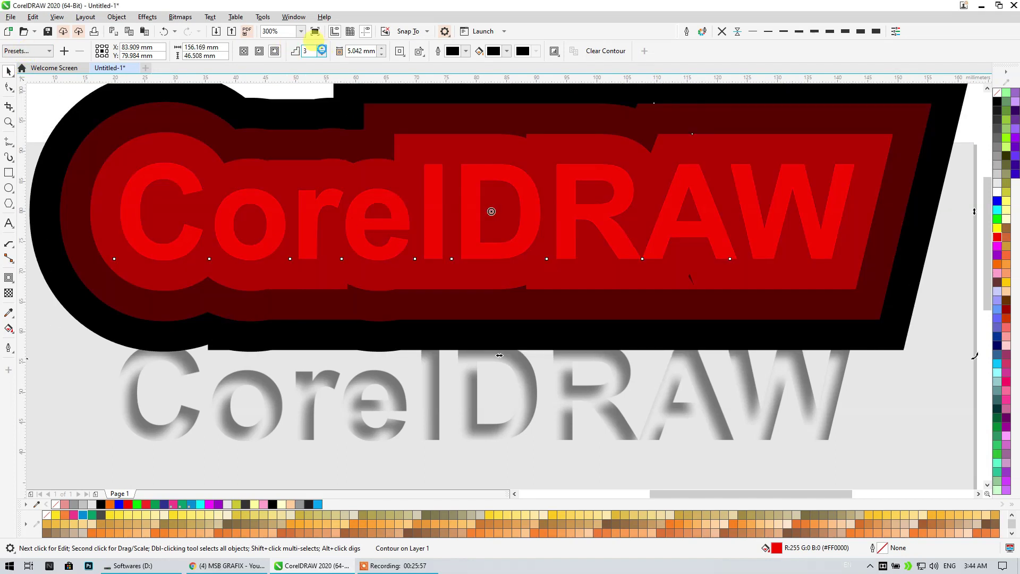
{"action": "left_click", "coordinate": [323, 48]}
Apply the Flow Outward contour preset to the red text and try the Flow Inward preset
{"action": "left_click", "coordinate": [48, 51]}
{"action": "left_click", "coordinate": [31, 73]}
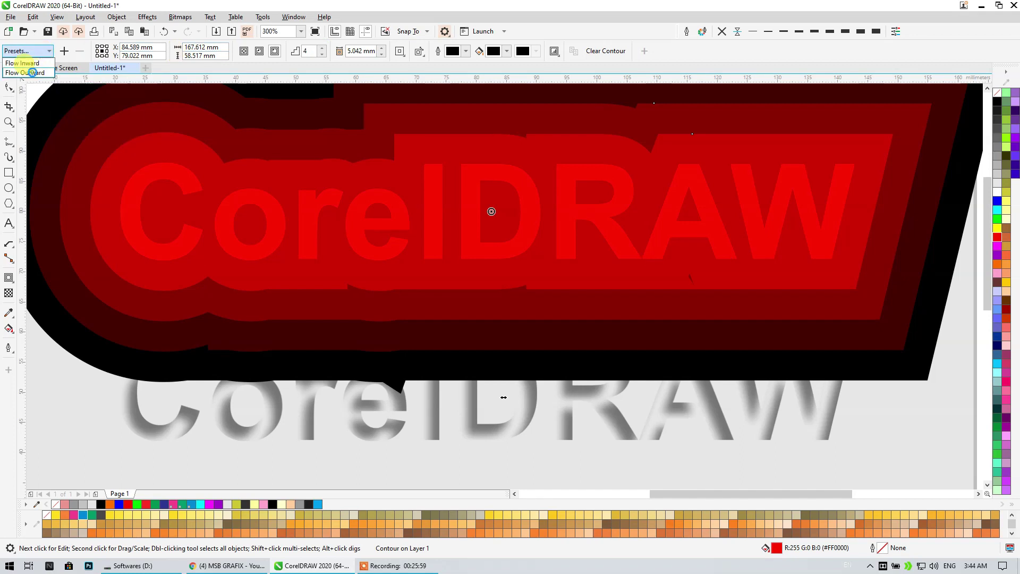
{"action": "left_click", "coordinate": [35, 53]}
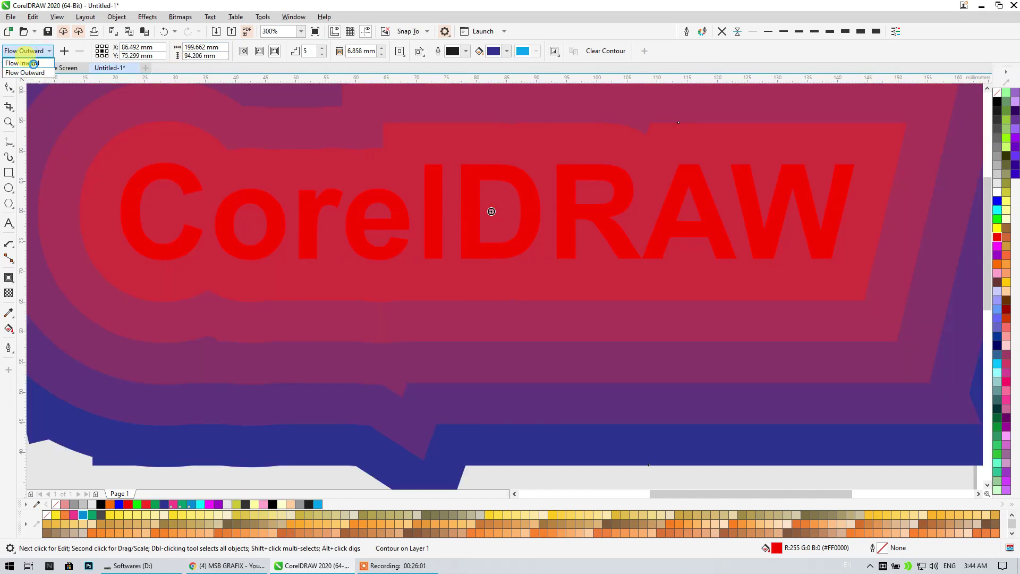
{"action": "left_click", "coordinate": [28, 64]}
{"action": "left_click", "coordinate": [529, 314]}
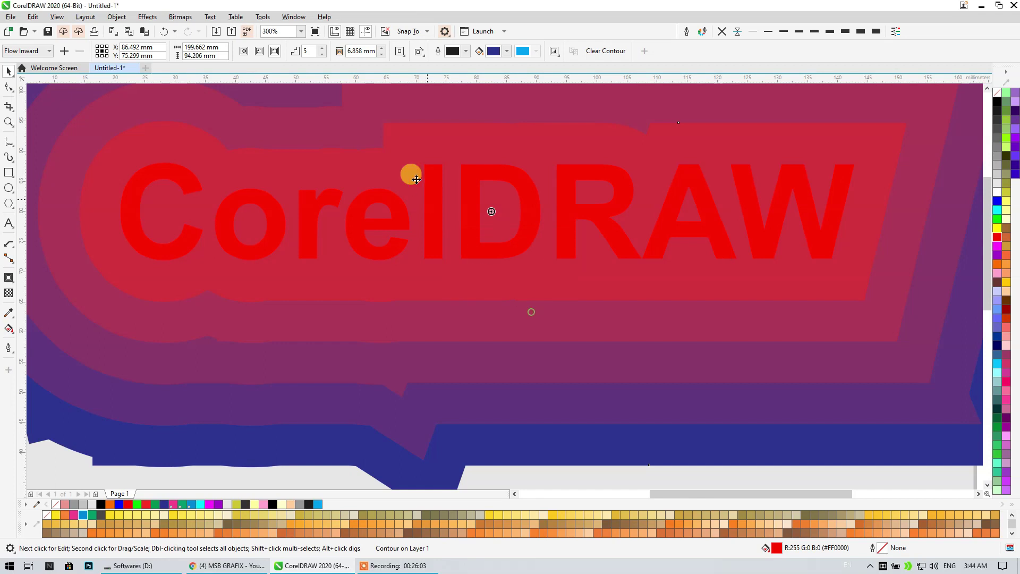
Set the contour offset to 0.5 mm and switch the text's contour to an inside contour
{"action": "left_click", "coordinate": [376, 50]}
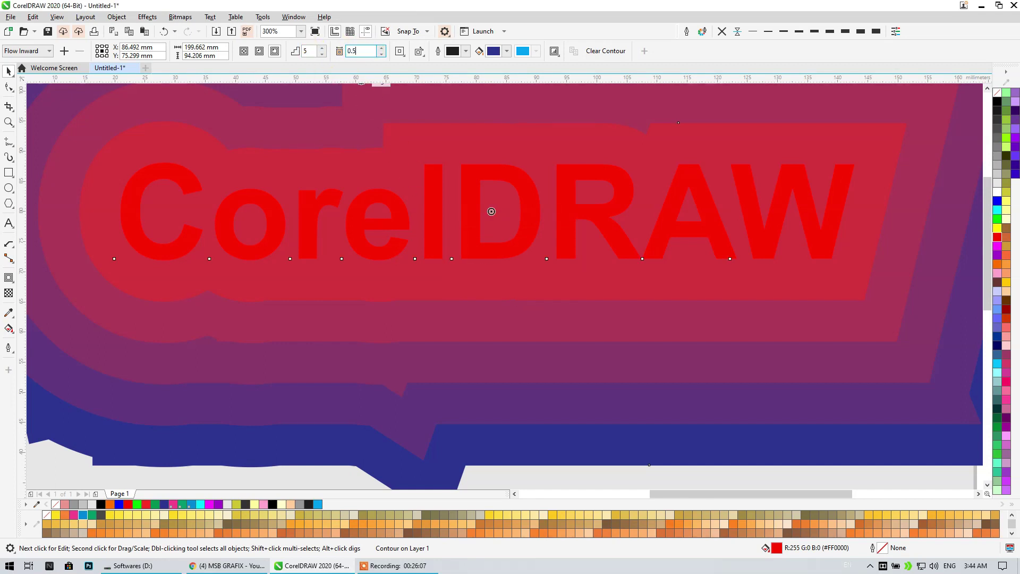
{"action": "key", "text": "Return"}
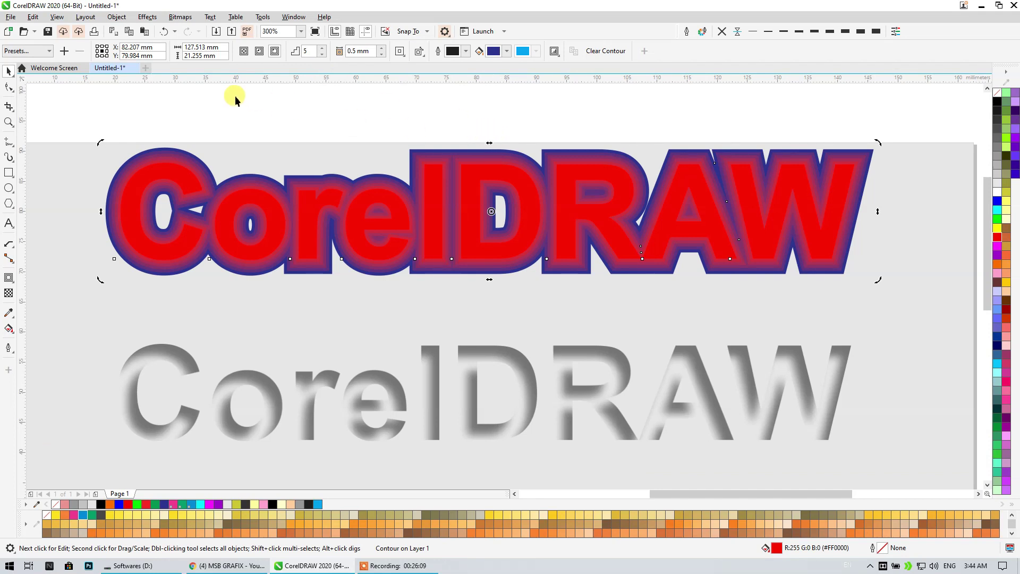
{"action": "left_click", "coordinate": [259, 51]}
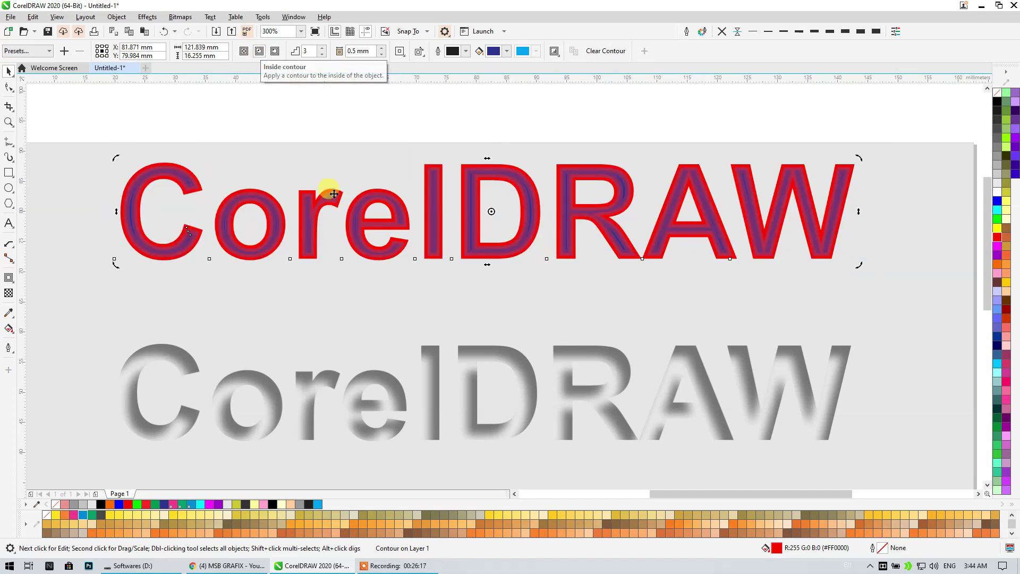
Reapply the Flow Outward contour preset to the text and try Flow Inward once more
{"action": "left_click", "coordinate": [32, 51]}
{"action": "left_click", "coordinate": [26, 72]}
{"action": "left_click", "coordinate": [27, 50]}
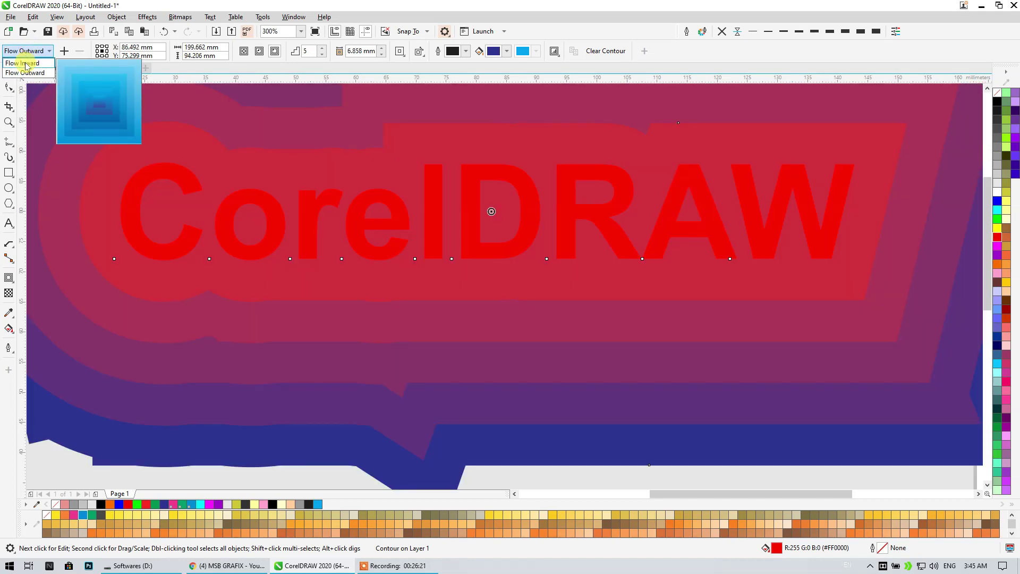
{"action": "left_click", "coordinate": [25, 64]}
{"action": "left_click", "coordinate": [520, 306]}
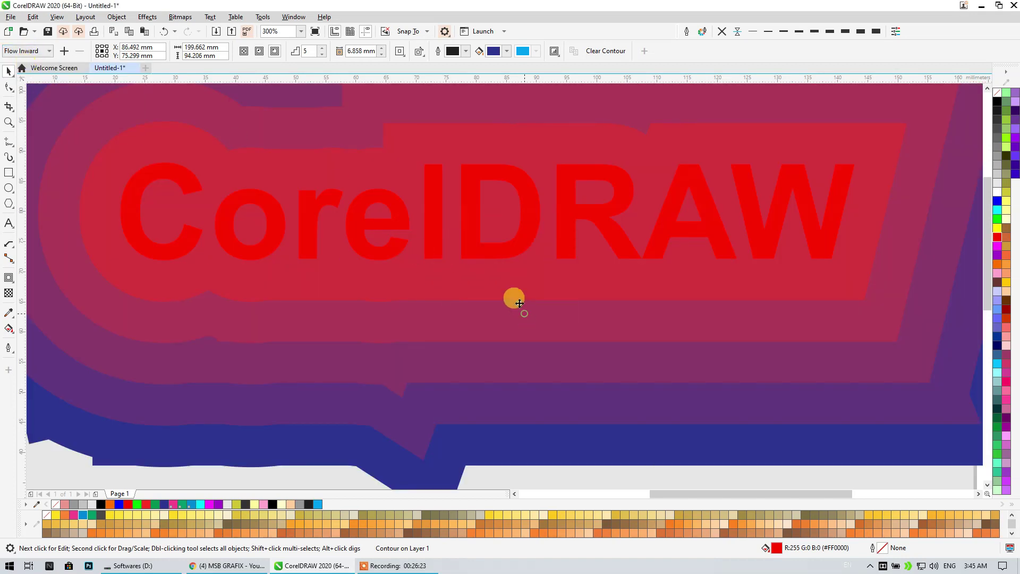
Set the offset of the outward contour to 0.5 mm
{"action": "double_click", "coordinate": [362, 50]}
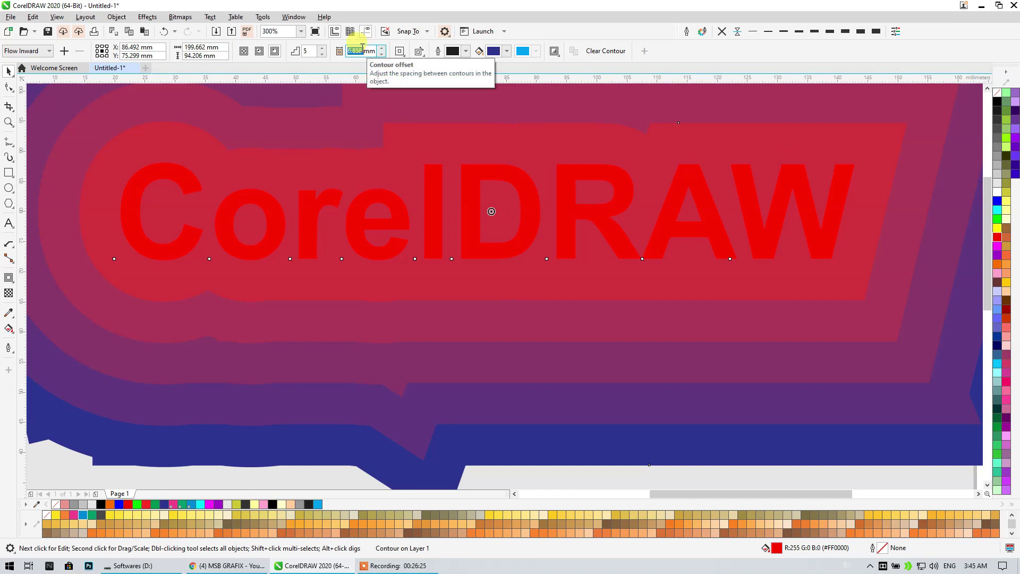
{"action": "type", "text": "0.5"}
{"action": "key", "text": "Return"}
Try the Flow Inward preset with the smaller offset, and switch the text's contour to the To center type
{"action": "left_click", "coordinate": [26, 51]}
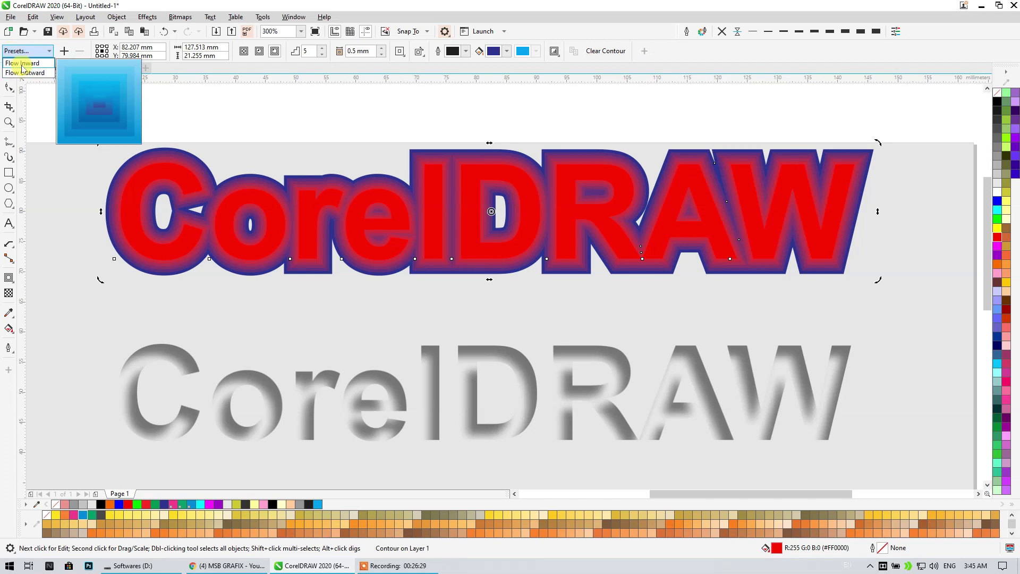
{"action": "left_click", "coordinate": [21, 65]}
{"action": "left_click", "coordinate": [538, 310]}
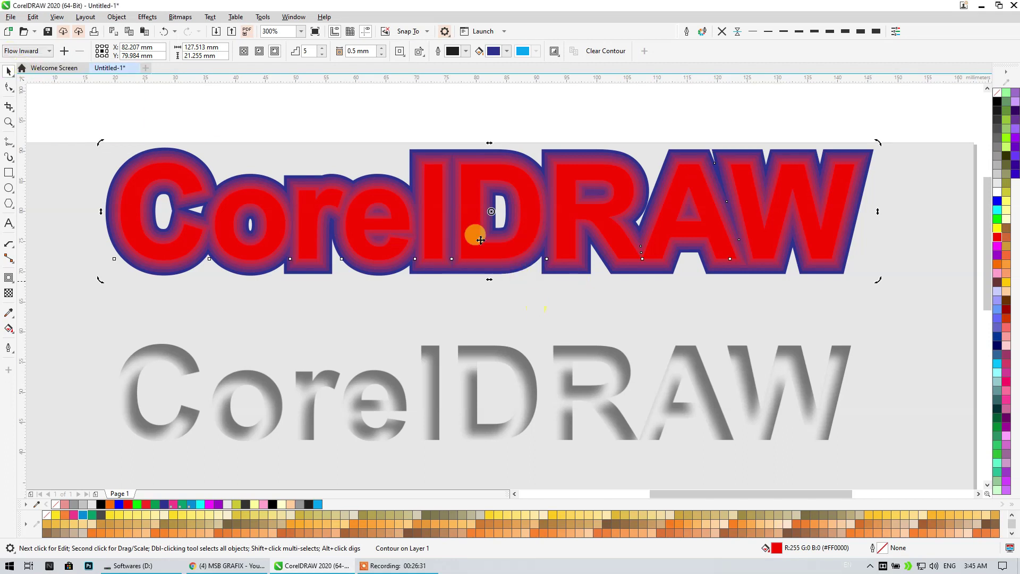
{"action": "left_click", "coordinate": [244, 50]}
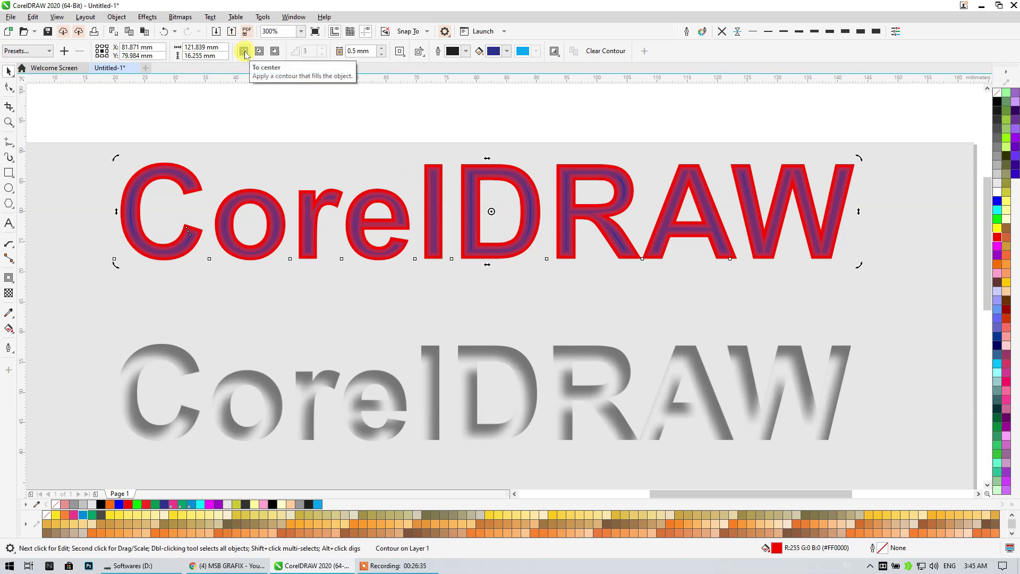
Set the contour's fill colour to RGB red #FF0009
{"action": "scroll", "coordinate": [396, 222], "scroll_direction": "up", "scroll_amount": 3}
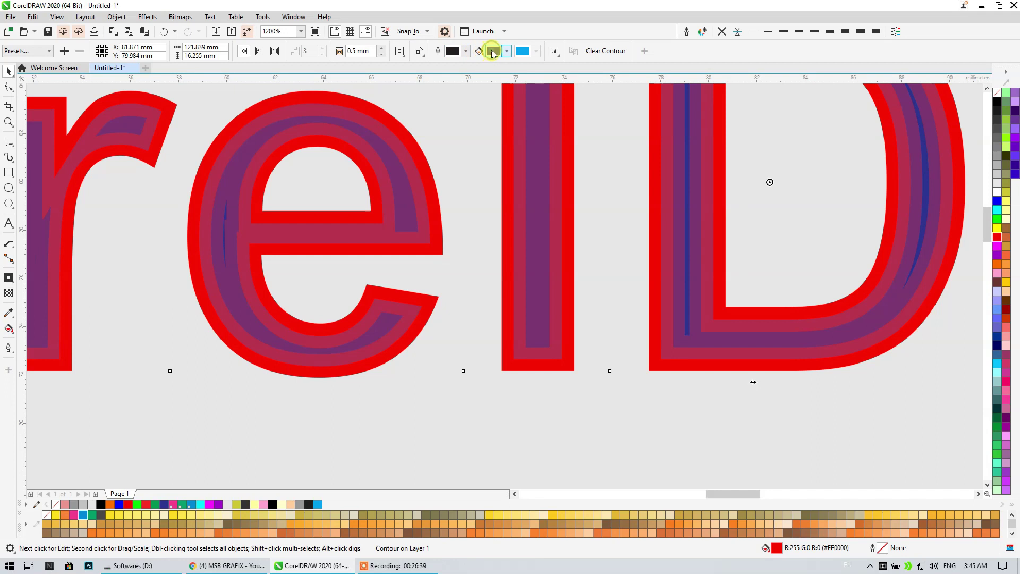
{"action": "left_click", "coordinate": [492, 53]}
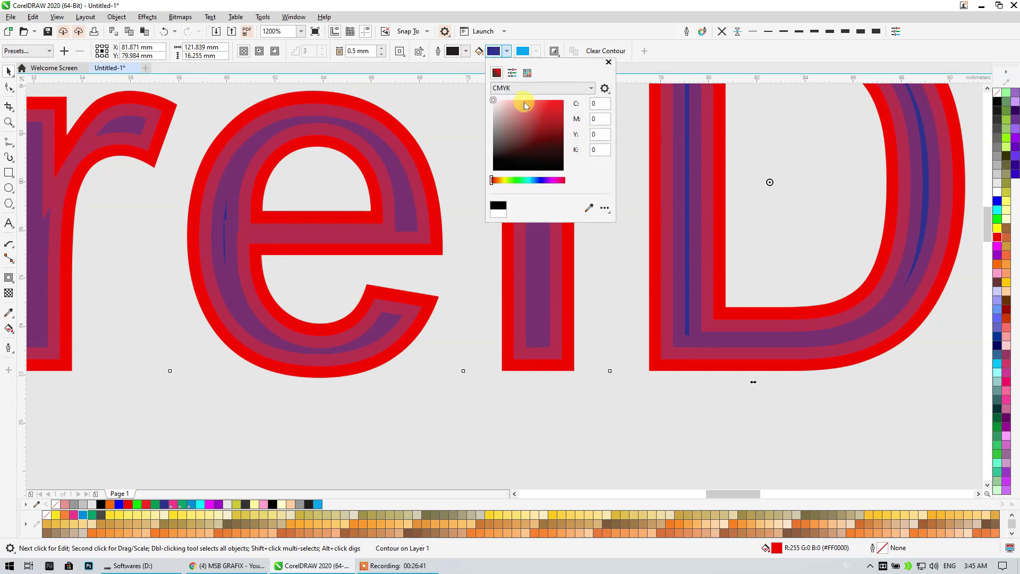
{"action": "left_click", "coordinate": [584, 87]}
{"action": "left_click", "coordinate": [519, 103]}
{"action": "left_click", "coordinate": [542, 110]}
{"action": "left_click_drag", "start_coordinate": [541, 110], "coordinate": [601, 64]}
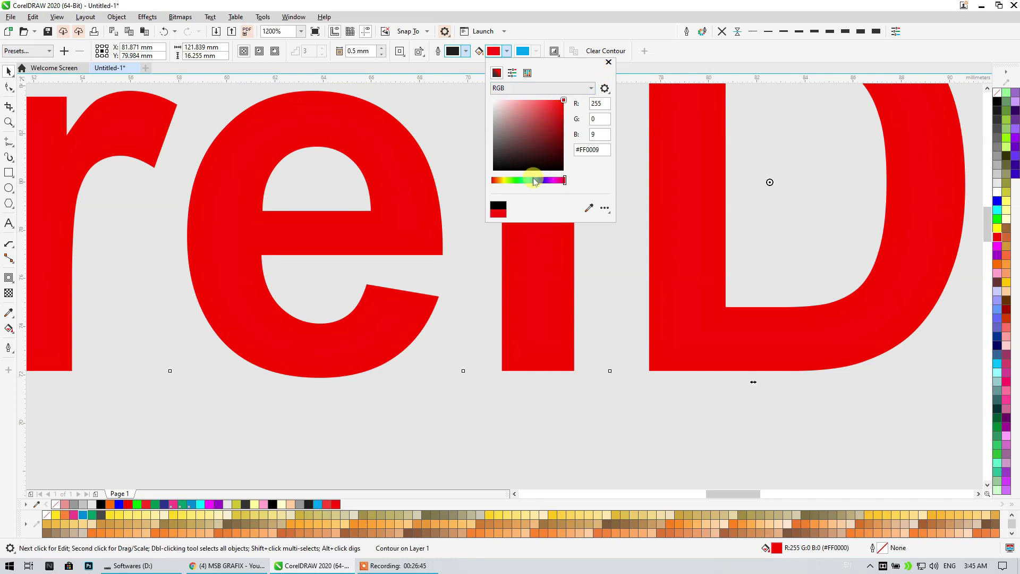
{"action": "left_click", "coordinate": [432, 72]}
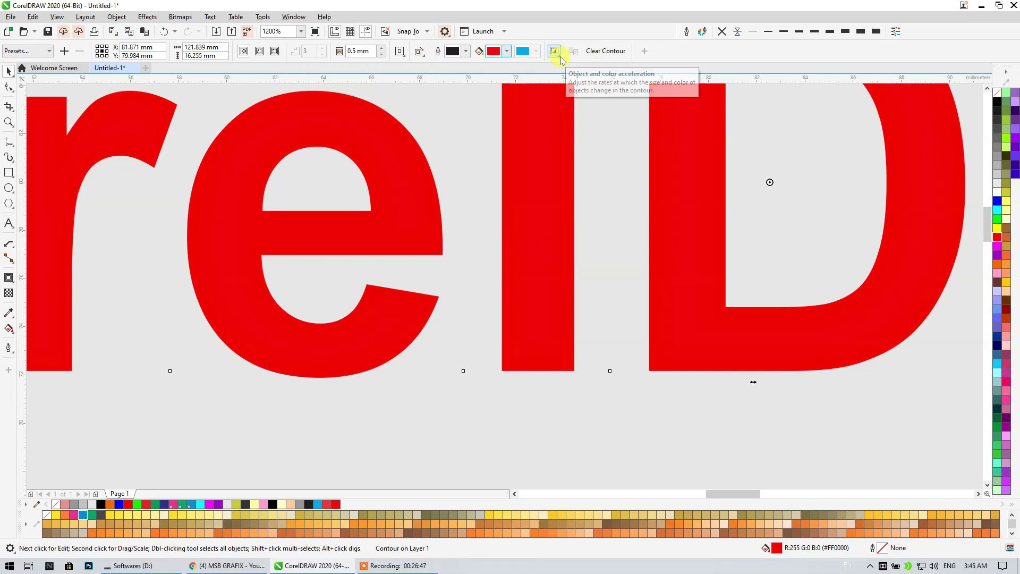
Change the contour's fill colour to white (#FFFFFF) and reduce the contour offset to 0.025 mm
{"action": "left_click", "coordinate": [503, 53]}
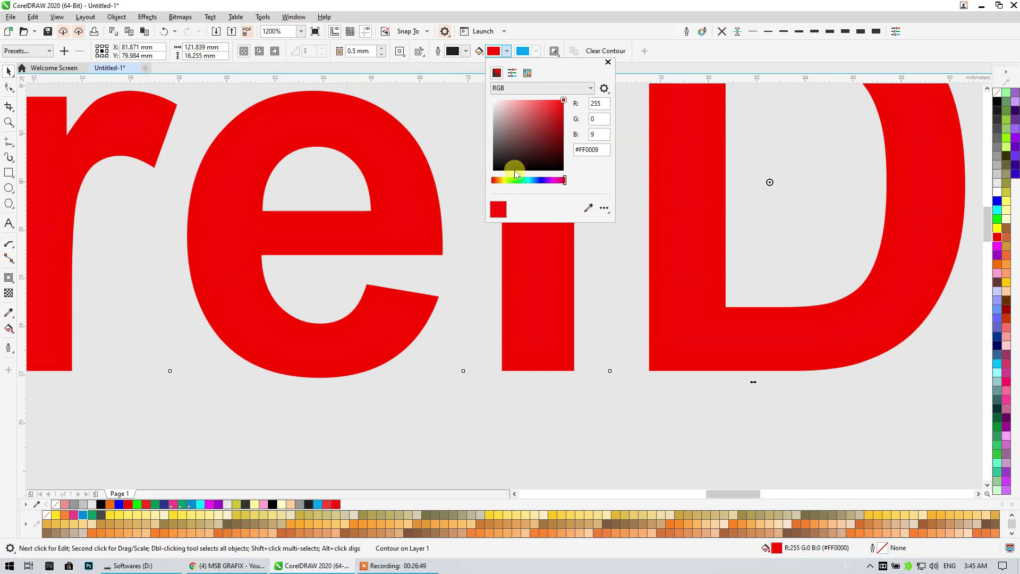
{"action": "mouse_move", "coordinate": [502, 184]}
{"action": "left_mouse_down"}
{"action": "mouse_move", "coordinate": [513, 127]}
{"action": "mouse_move", "coordinate": [475, 81]}
{"action": "left_mouse_up"}
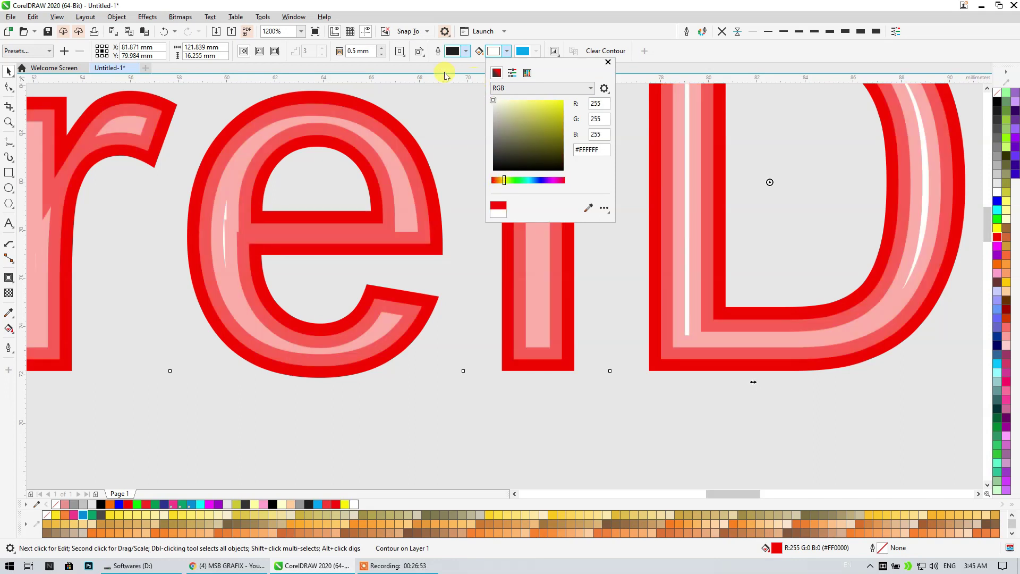
{"action": "left_click", "coordinate": [381, 55]}
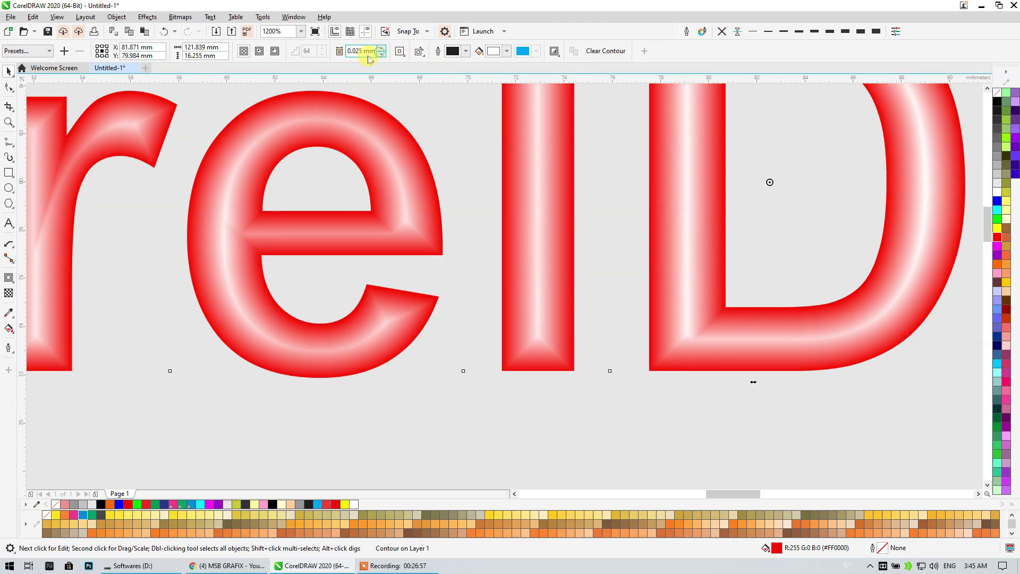
Deselect the contoured text to view the whole word, and select it again
{"action": "left_click", "coordinate": [434, 133]}
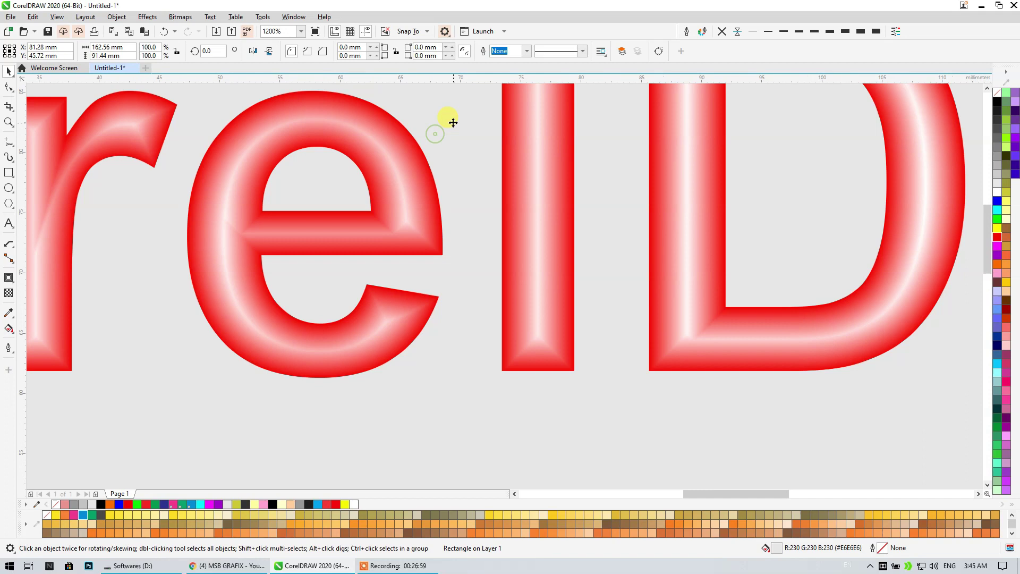
{"action": "scroll", "coordinate": [453, 122], "scroll_direction": "down", "scroll_amount": 3}
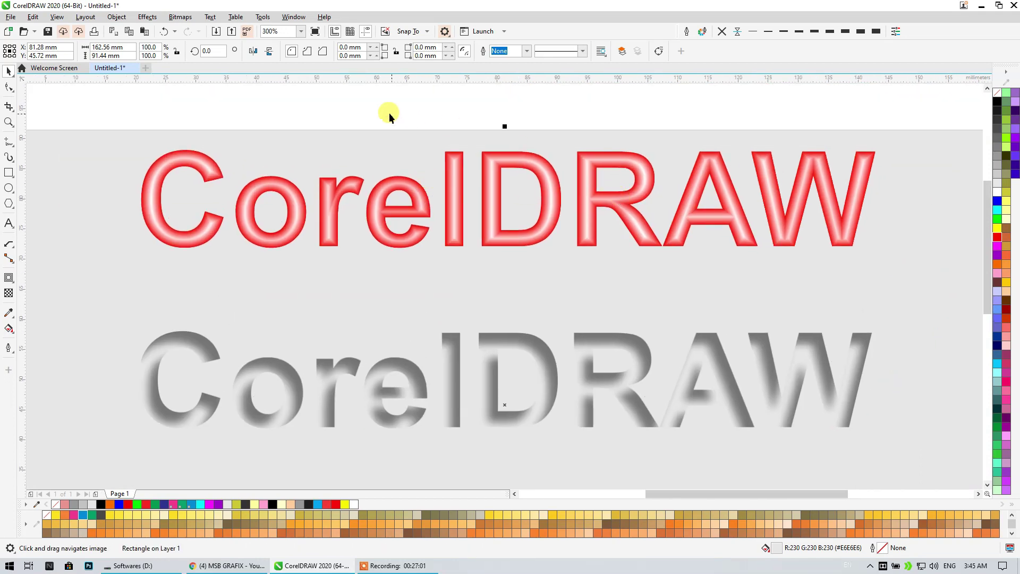
{"action": "left_click", "coordinate": [390, 112]}
{"action": "left_click", "coordinate": [399, 177]}
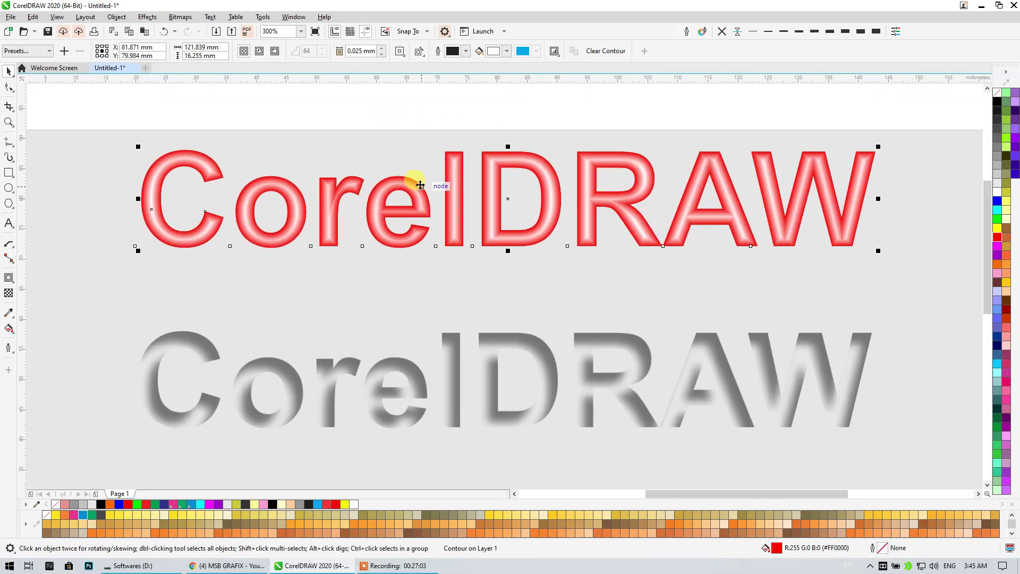
Place a copy of the red contoured CorelDRAW text below the grey shadow text
{"action": "scroll", "coordinate": [420, 184], "scroll_direction": "down", "scroll_amount": 2}
{"action": "left_click_drag", "start_coordinate": [392, 173], "coordinate": [399, 354]}
{"action": "scroll", "coordinate": [417, 387], "scroll_direction": "up", "scroll_amount": 2}
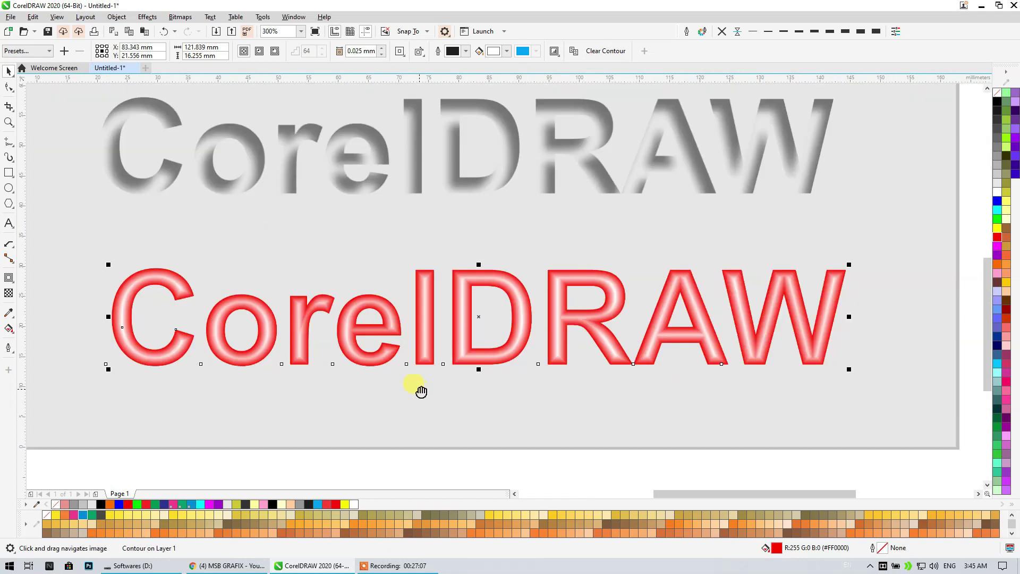
{"action": "left_click_drag", "start_coordinate": [417, 388], "coordinate": [403, 360]}
Try a 0.525 mm contour offset on the copy, switch it to an inside contour, and set the offset back to 0.025 mm
{"action": "left_click", "coordinate": [381, 48]}
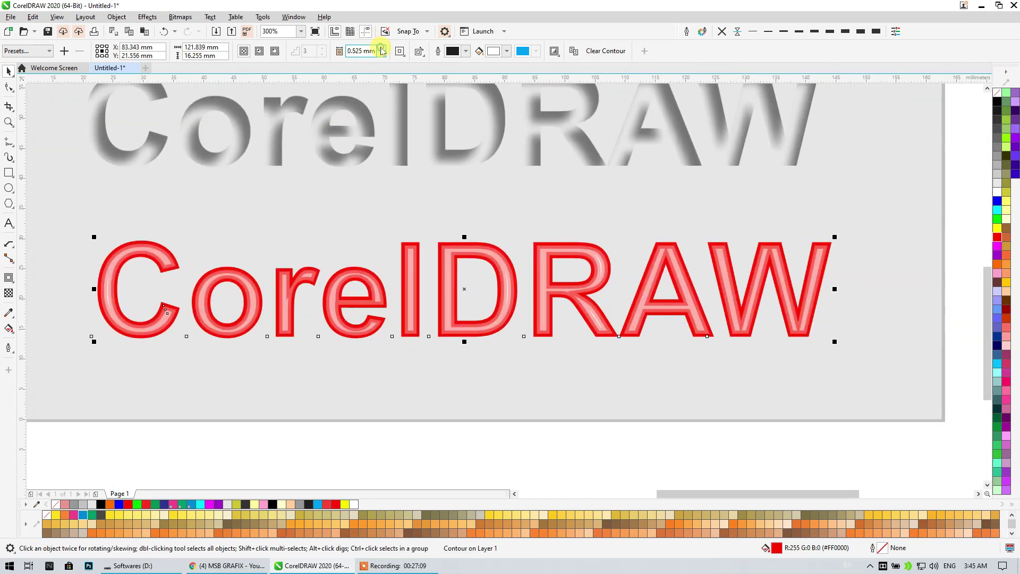
{"action": "left_click", "coordinate": [258, 51]}
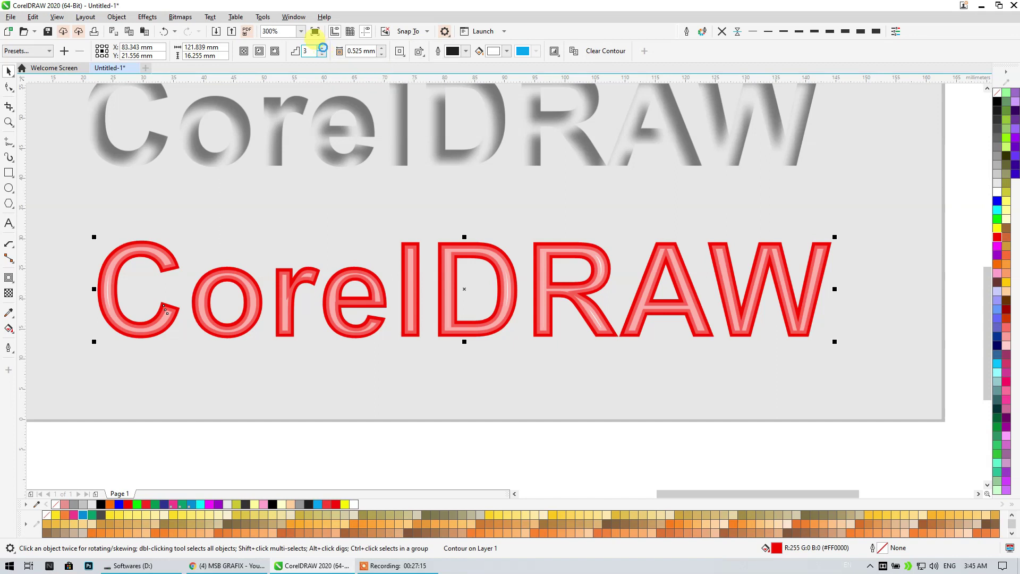
{"action": "left_click", "coordinate": [381, 54]}
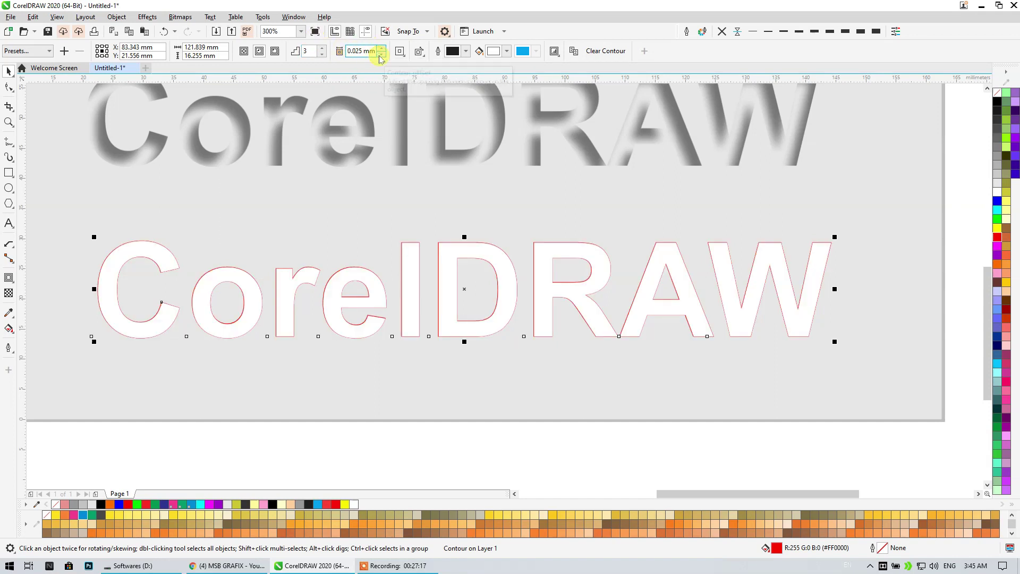
Raise the number of contour steps on the copied text to 67
{"action": "double_click", "coordinate": [309, 51]}
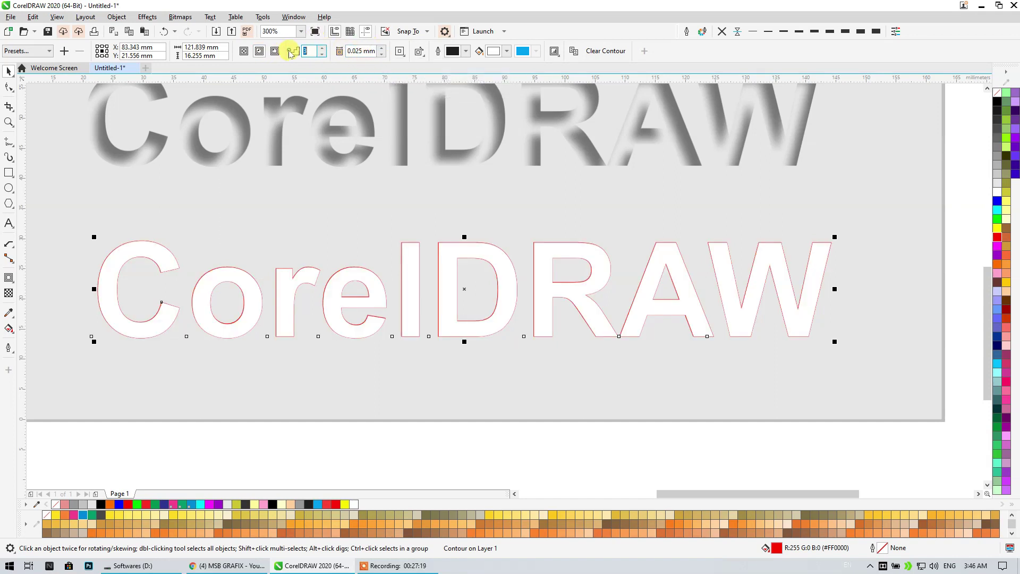
{"action": "left_click_drag", "start_coordinate": [322, 48], "coordinate": [321, 46]}
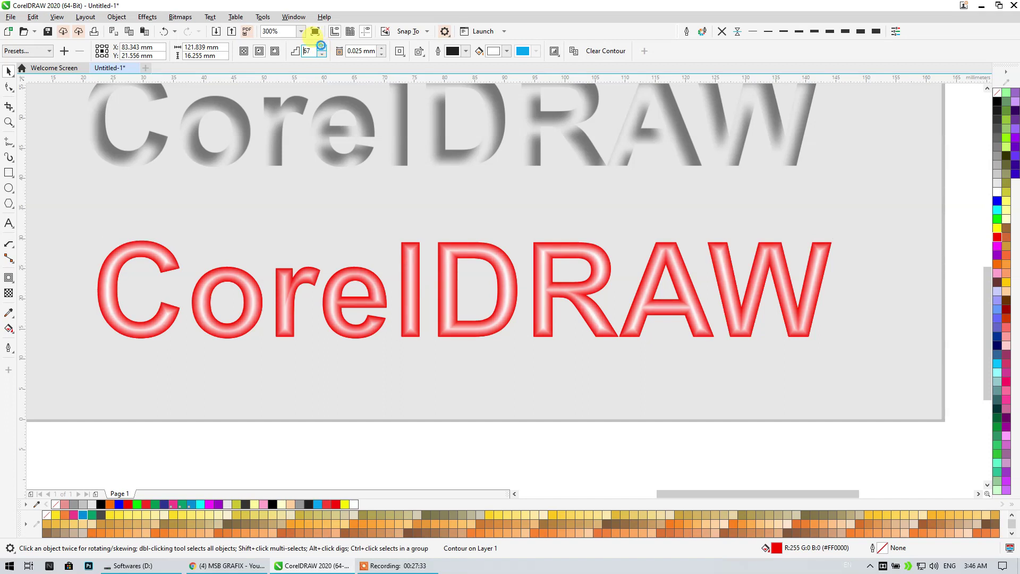
{"action": "key", "text": "Up"}
Break the copied text's contour apart and ungroup it into individual curve objects
{"action": "left_click", "coordinate": [456, 259]}
{"action": "left_click", "coordinate": [295, 52]}
{"action": "key", "text": "ctrl+k"}
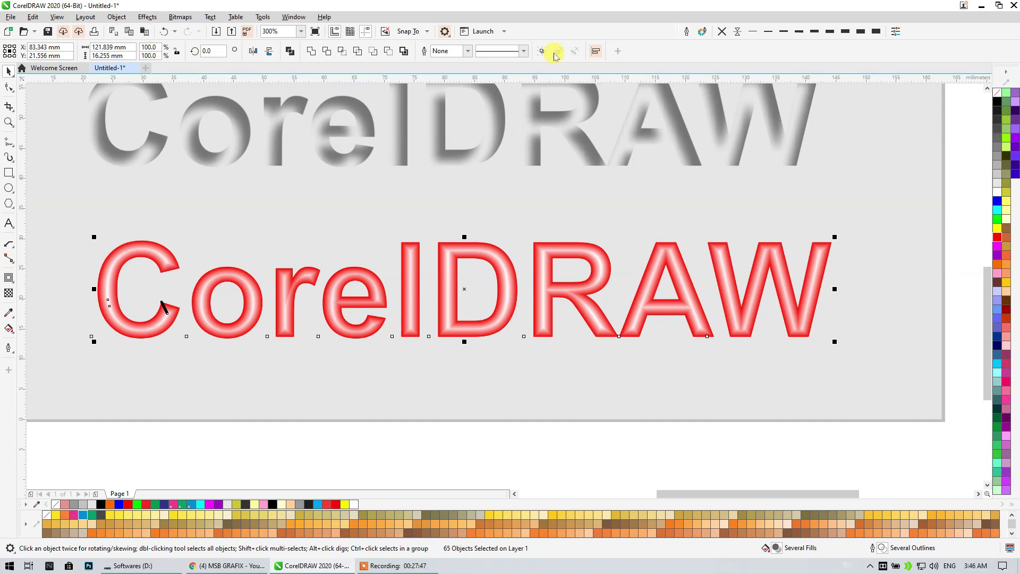
Select all the separated contour pieces and move them together below the page
{"action": "left_click", "coordinate": [470, 208]}
{"action": "scroll", "coordinate": [447, 206], "scroll_direction": "down", "scroll_amount": 2}
{"action": "left_click_drag", "start_coordinate": [771, 417], "coordinate": [234, 200]}
{"action": "left_click_drag", "start_coordinate": [279, 241], "coordinate": [296, 388]}
{"action": "scroll", "coordinate": [296, 387], "scroll_direction": "down", "scroll_amount": 3}
{"action": "scroll", "coordinate": [266, 274], "scroll_direction": "up", "scroll_amount": 2}
{"action": "scroll", "coordinate": [295, 290], "scroll_direction": "up", "scroll_amount": 1}
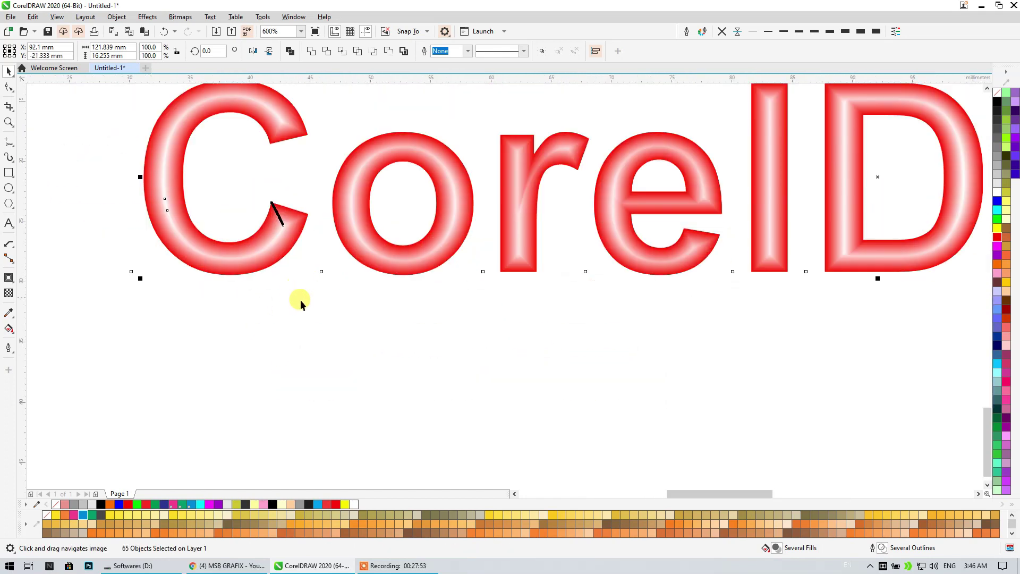
Pull the individual contour layers away from the separated text to spread them around it
{"action": "left_click", "coordinate": [299, 297]}
{"action": "left_click_drag", "start_coordinate": [299, 298], "coordinate": [164, 441]}
{"action": "left_click_drag", "start_coordinate": [264, 258], "coordinate": [272, 303]}
{"action": "left_click_drag", "start_coordinate": [285, 252], "coordinate": [251, 371]}
{"action": "scroll", "coordinate": [383, 267], "scroll_direction": "down", "scroll_amount": 2}
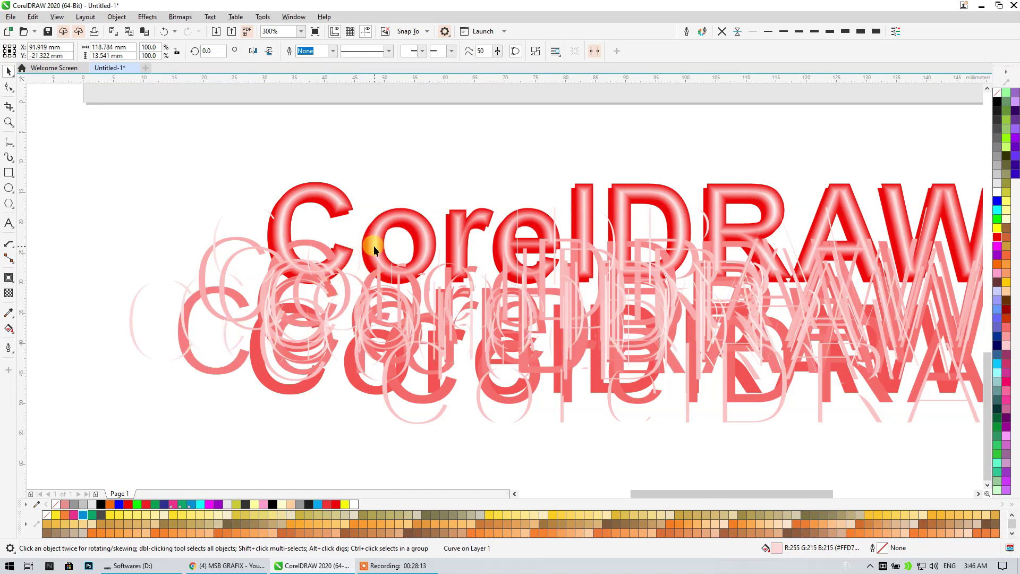
{"action": "left_click_drag", "start_coordinate": [235, 345], "coordinate": [399, 160]}
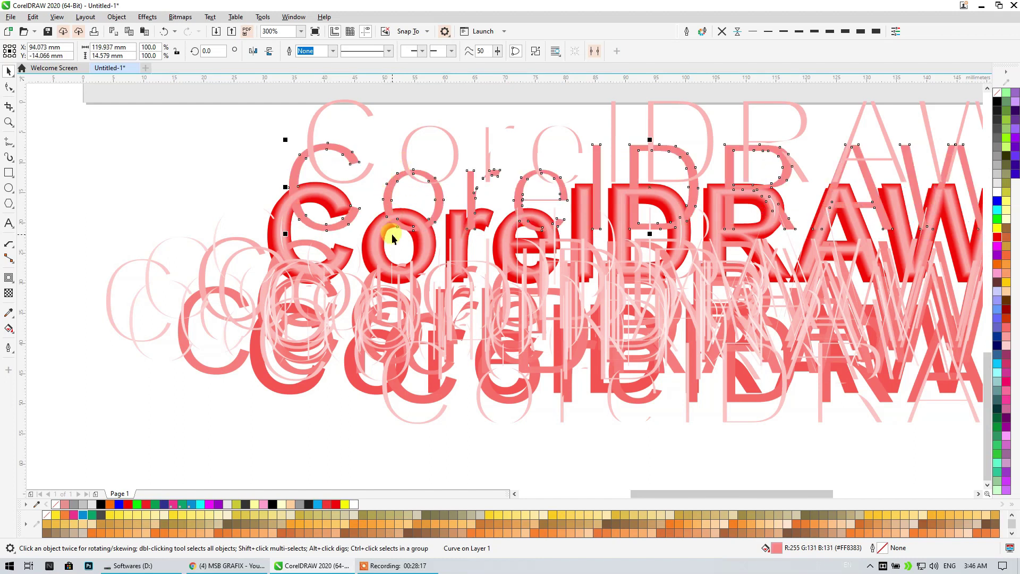
{"action": "left_click", "coordinate": [380, 250]}
{"action": "left_click", "coordinate": [306, 280]}
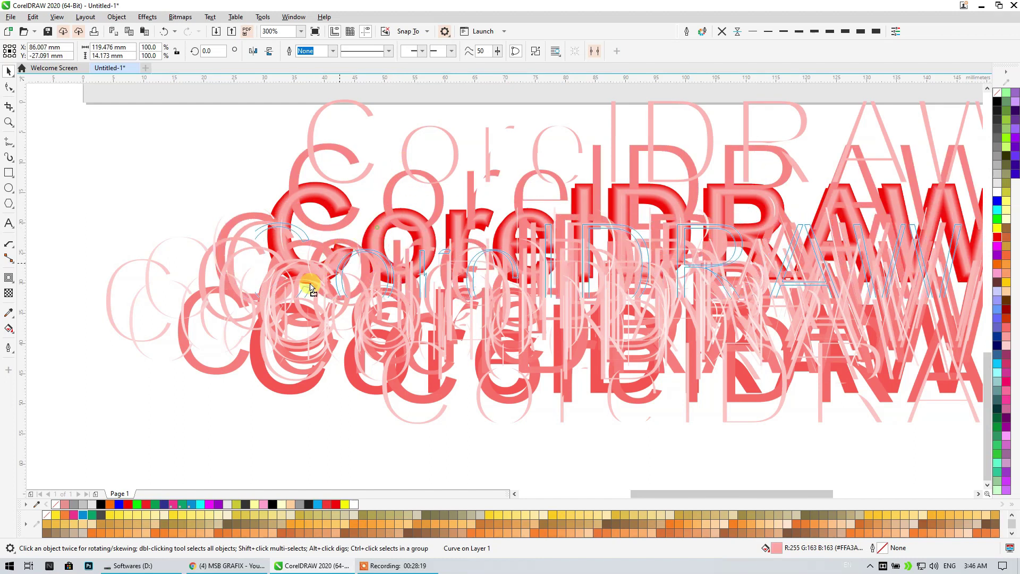
{"action": "left_click", "coordinate": [246, 318]}
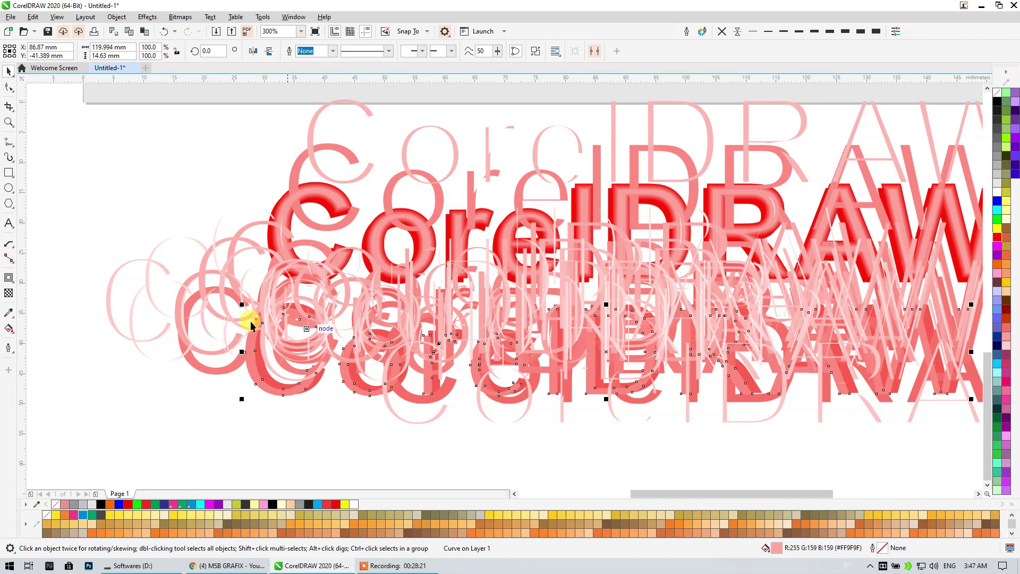
Select all the scattered contour pieces below the page and delete them
{"action": "scroll", "coordinate": [287, 197], "scroll_direction": "down", "scroll_amount": 5}
{"action": "left_click_drag", "start_coordinate": [493, 393], "coordinate": [301, 330]}
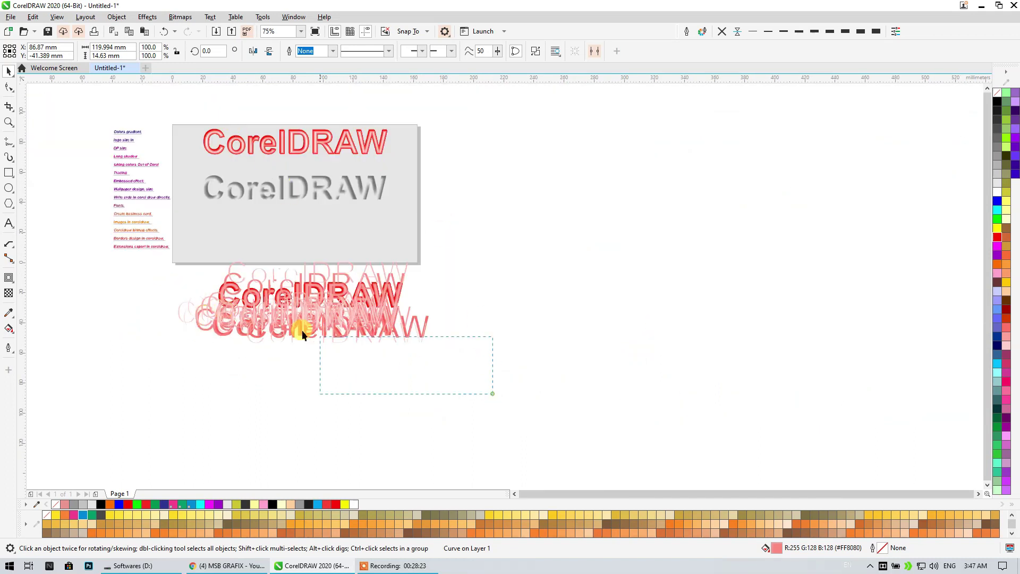
{"action": "left_click_drag", "start_coordinate": [144, 254], "coordinate": [144, 252]}
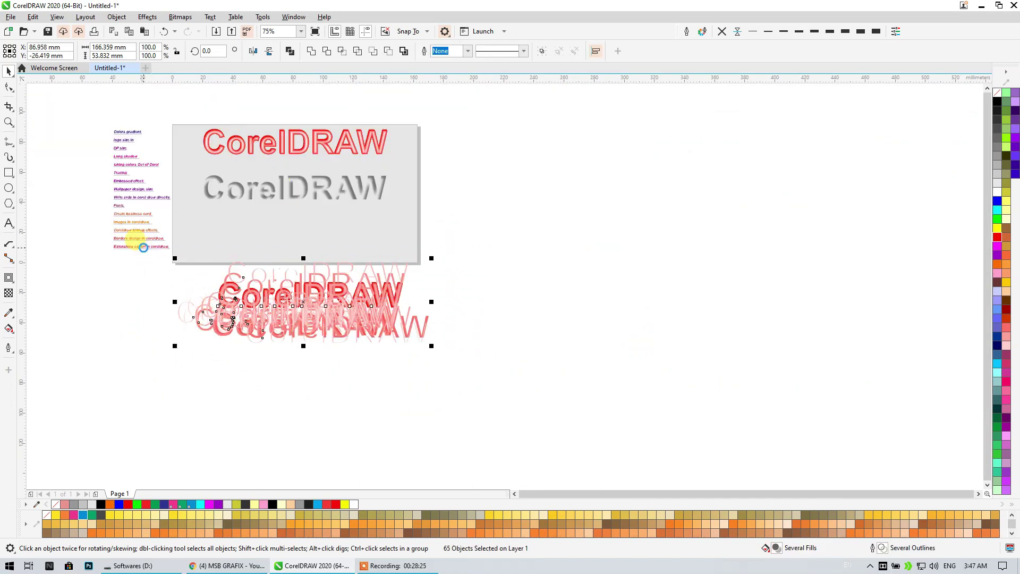
{"action": "key", "text": "Delete"}
Switch the upper red text's contour to the Outside type
{"action": "scroll", "coordinate": [238, 130], "scroll_direction": "up", "scroll_amount": 5}
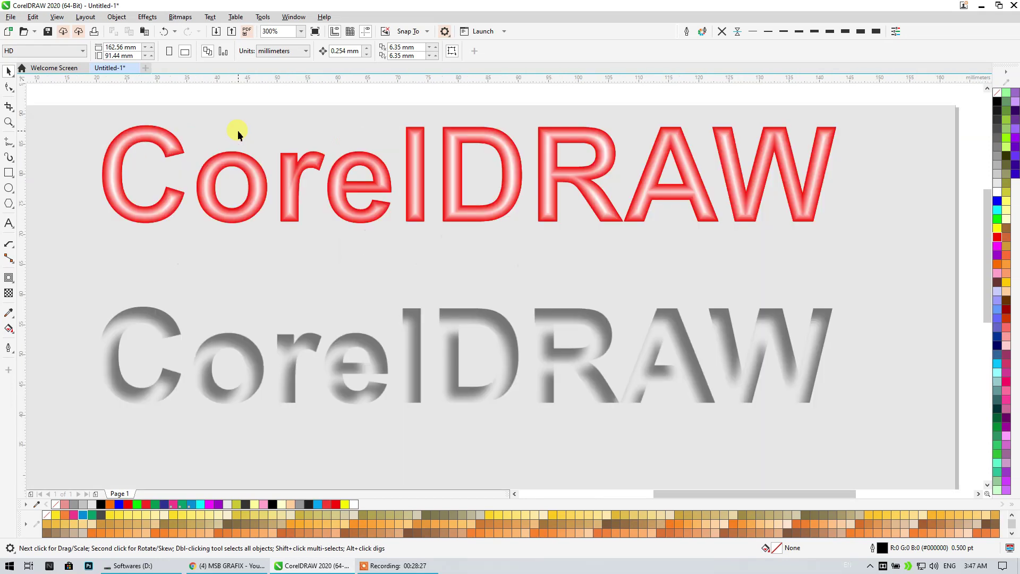
{"action": "left_click", "coordinate": [248, 158]}
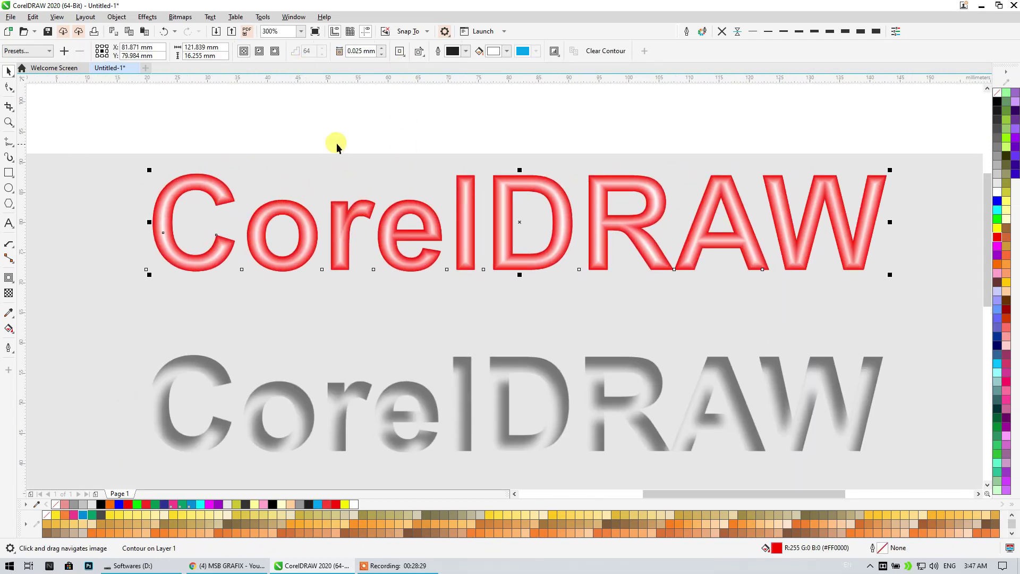
{"action": "left_click", "coordinate": [275, 51]}
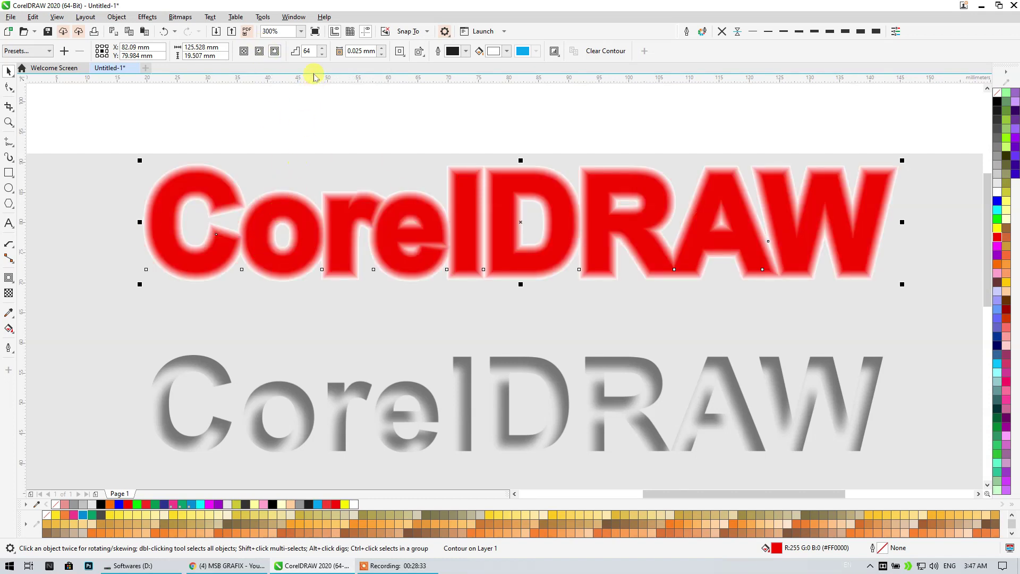
Set the outside contour to 9 steps with a 5.0 mm offset
{"action": "double_click", "coordinate": [313, 51]}
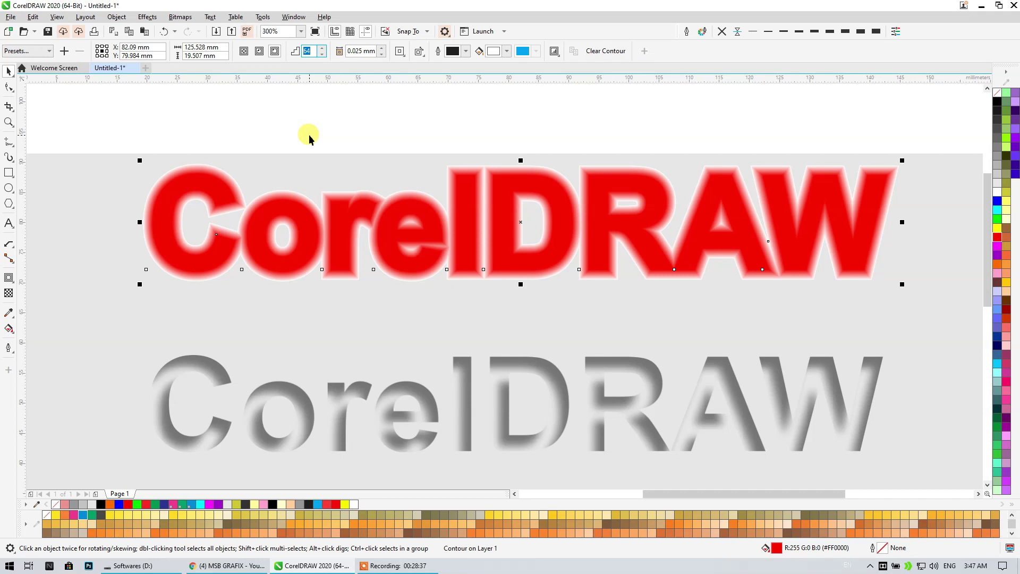
{"action": "type", "text": "9"}
{"action": "key", "text": "Return"}
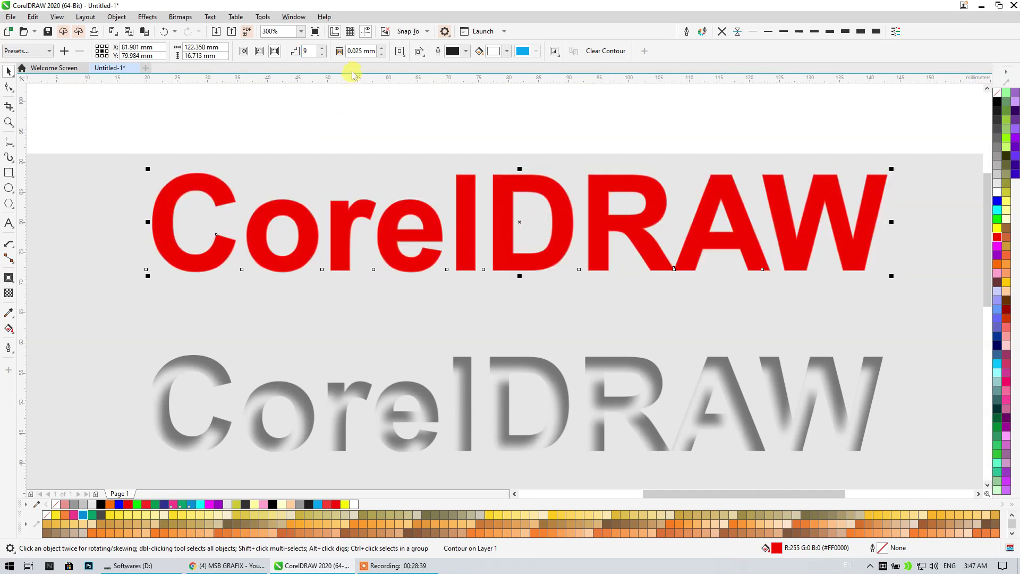
{"action": "double_click", "coordinate": [375, 51]}
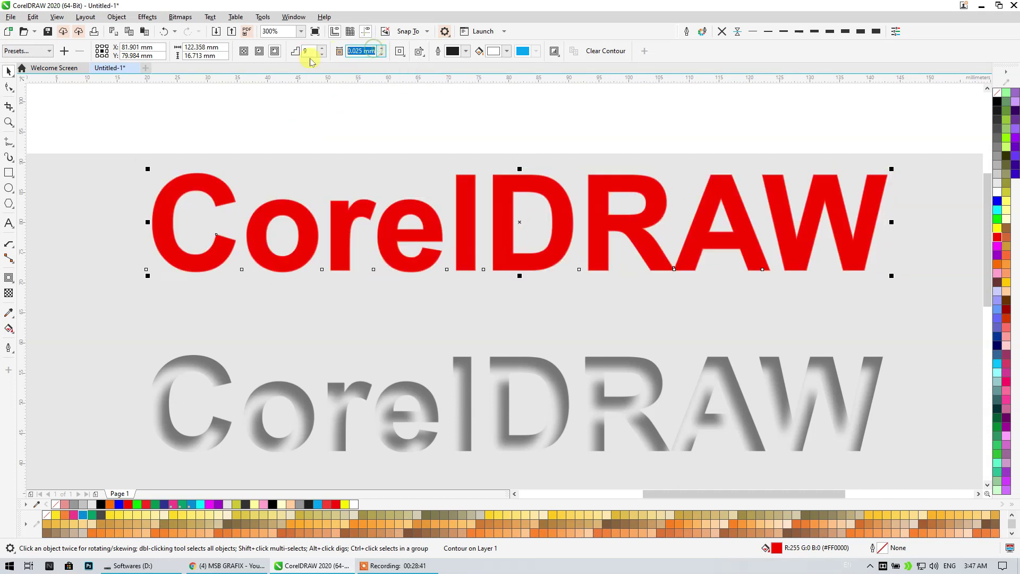
{"action": "key", "text": "Return"}
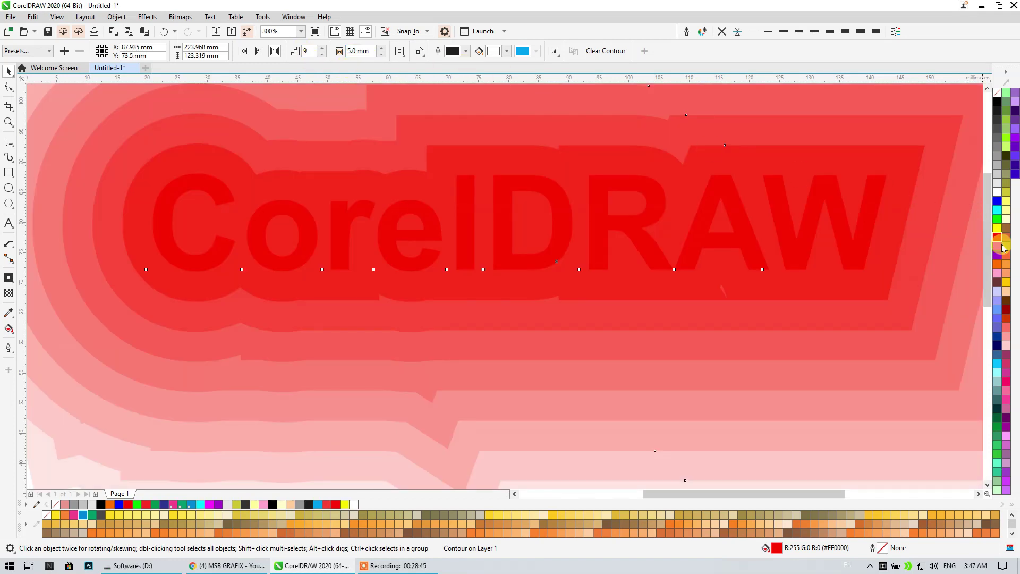
Fill the text with blue (#0000FF) and set the contour's fill colour to yellow (#F7FF00)
{"action": "left_click", "coordinate": [998, 201]}
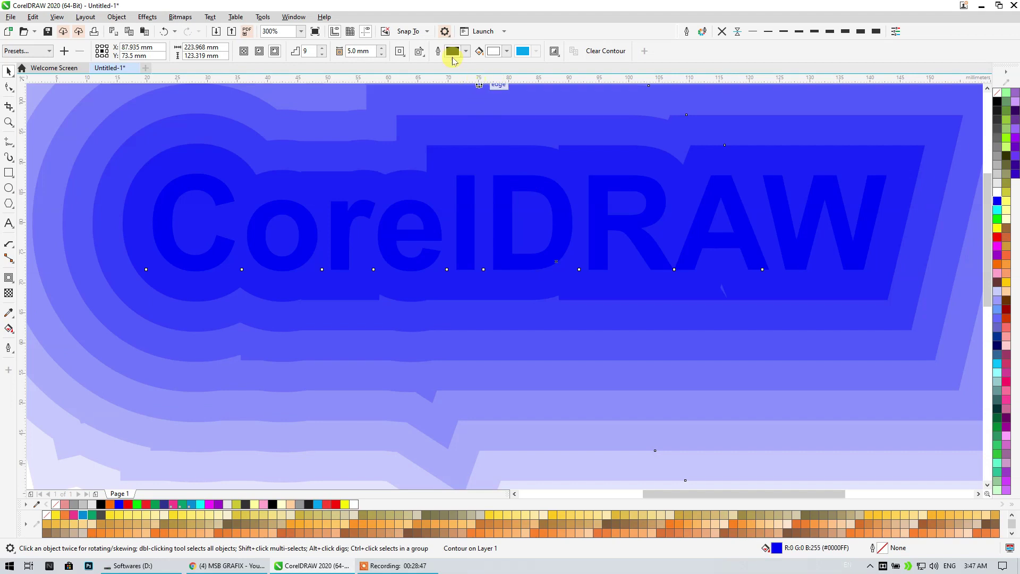
{"action": "left_click", "coordinate": [495, 54]}
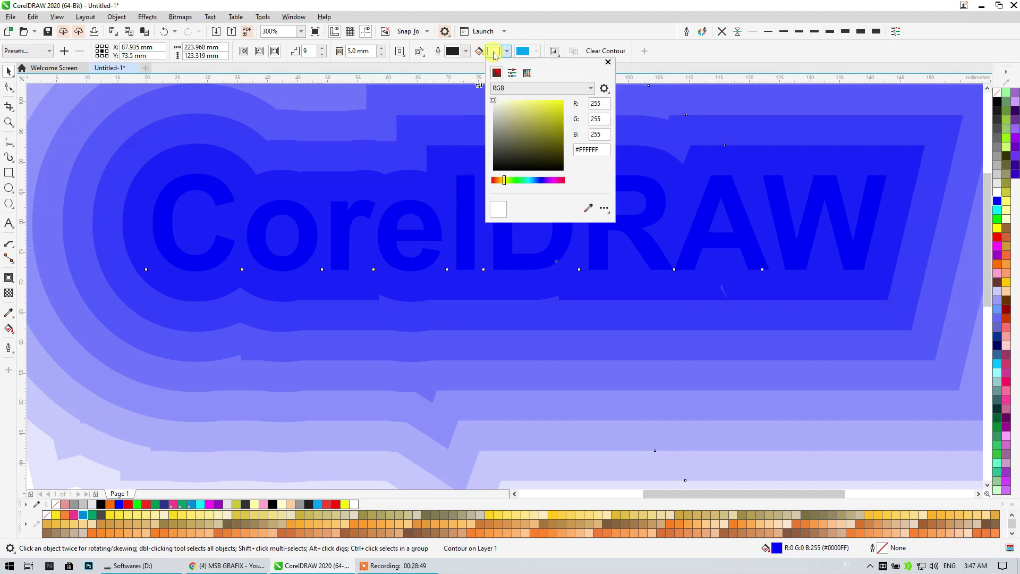
{"action": "left_click", "coordinate": [540, 111]}
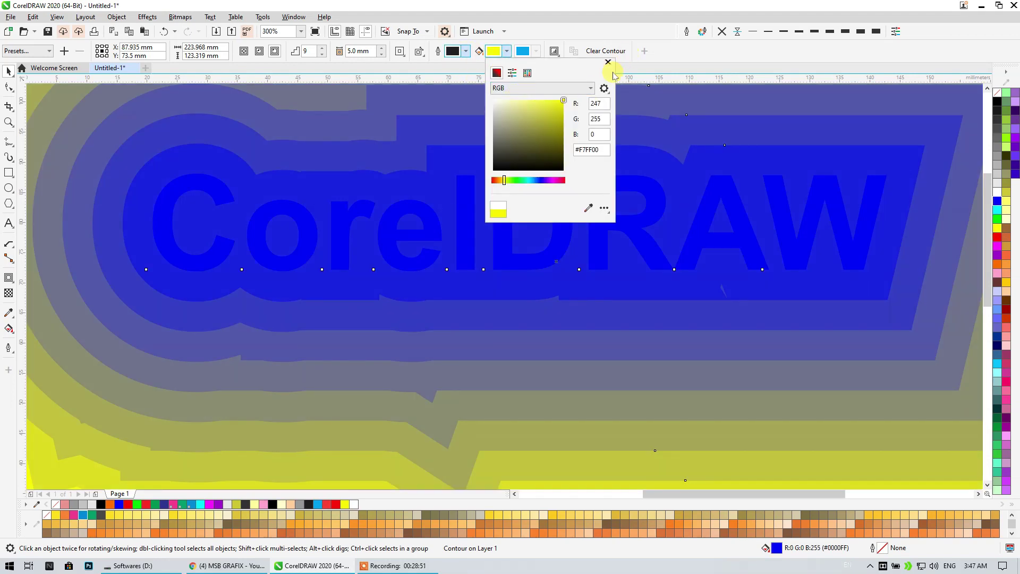
{"action": "left_click", "coordinate": [614, 75]}
Reduce the number of contour steps around the blue text to 2
{"action": "scroll", "coordinate": [427, 171], "scroll_direction": "down", "scroll_amount": 3}
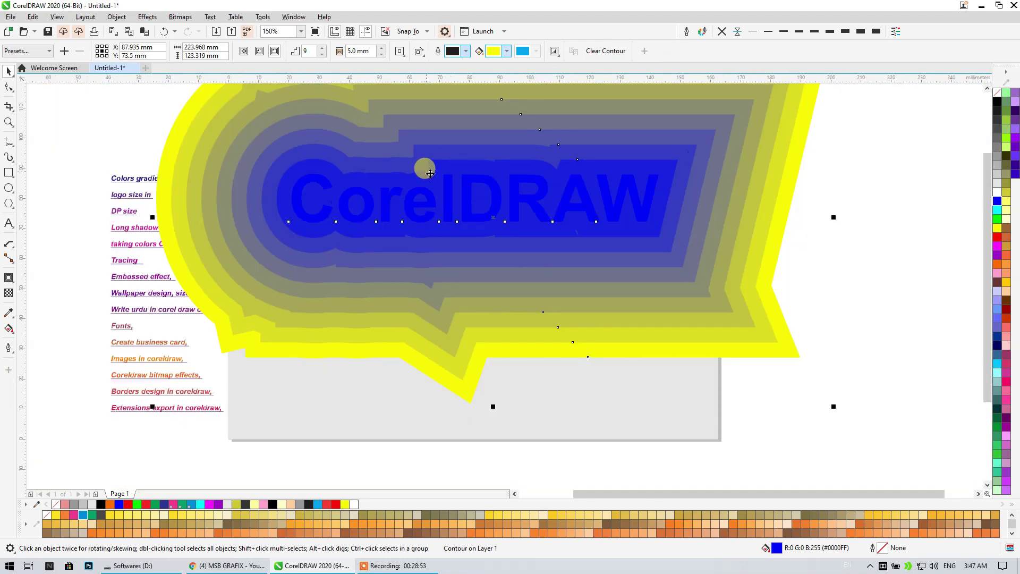
{"action": "scroll", "coordinate": [399, 221], "scroll_direction": "down", "scroll_amount": 1}
{"action": "scroll", "coordinate": [399, 221], "scroll_direction": "up", "scroll_amount": 1}
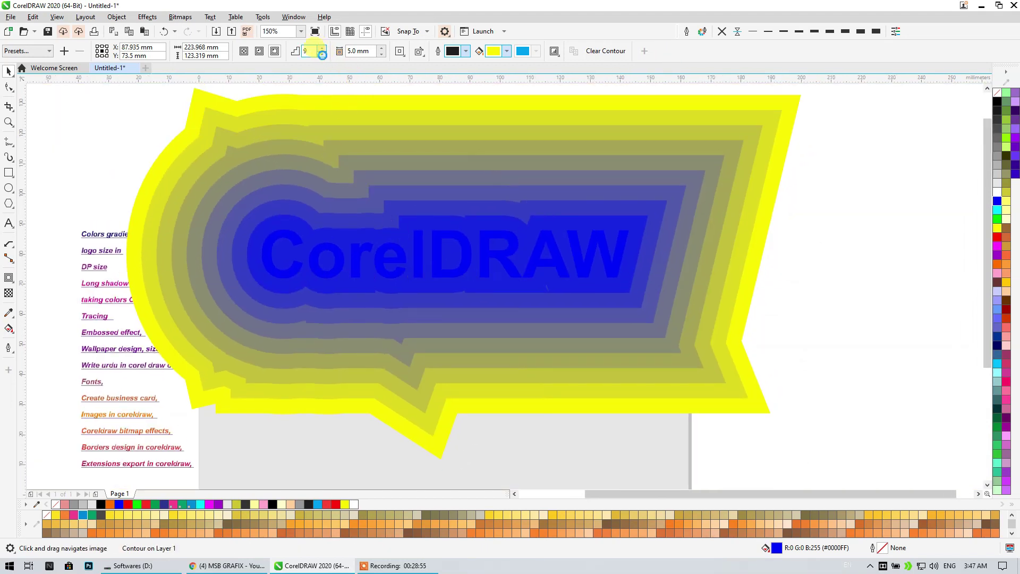
{"action": "left_click", "coordinate": [322, 55]}
{"action": "left_click", "coordinate": [323, 55]}
{"action": "left_click", "coordinate": [322, 55]}
{"action": "left_click", "coordinate": [322, 54]}
{"action": "left_click", "coordinate": [322, 55]}
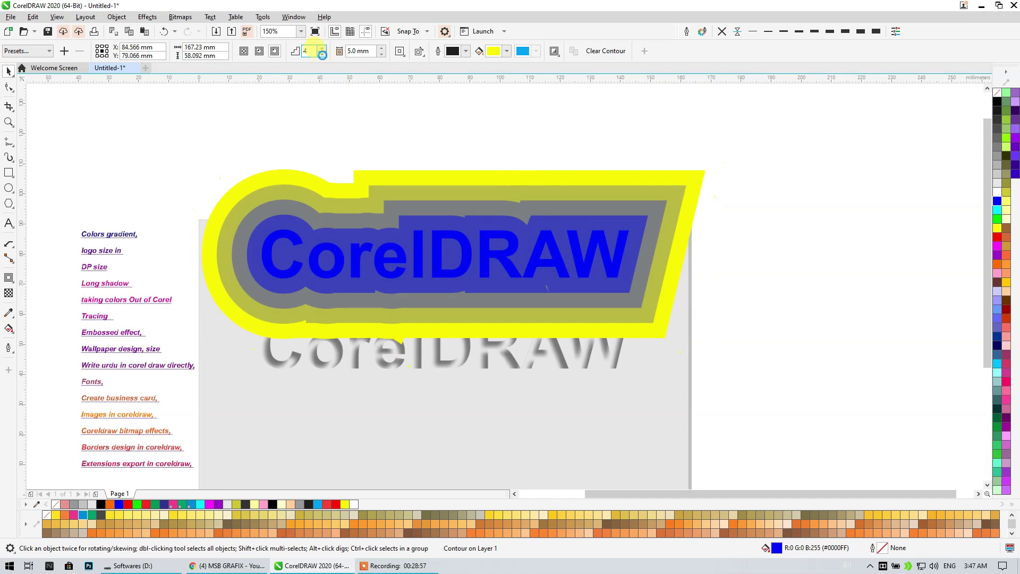
{"action": "left_click", "coordinate": [322, 55]}
{"action": "left_click", "coordinate": [322, 55]}
Change the contour's corner style to Round corners
{"action": "scroll", "coordinate": [452, 201], "scroll_direction": "up", "scroll_amount": 2}
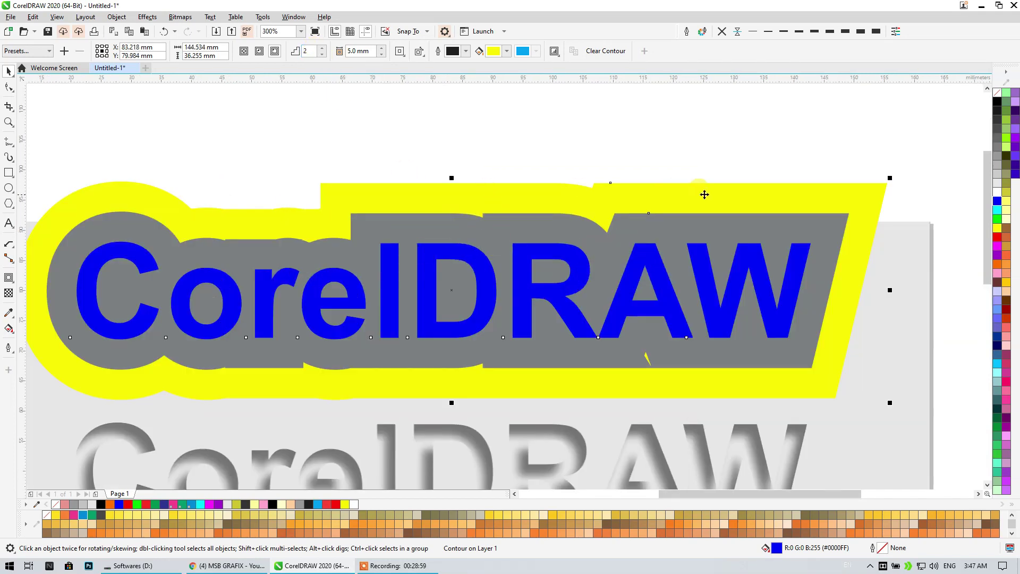
{"action": "left_click", "coordinate": [400, 51]}
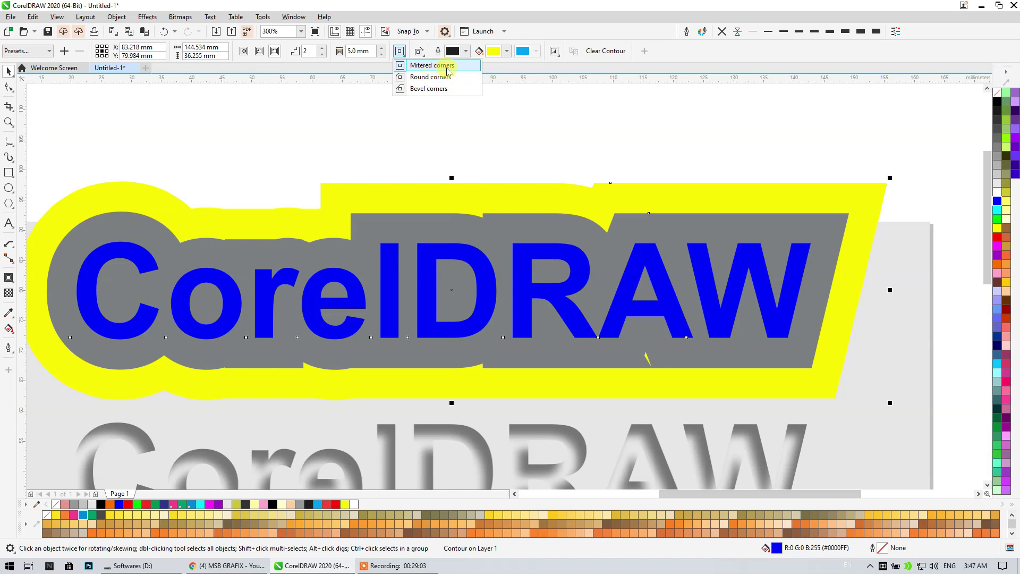
{"action": "left_click", "coordinate": [425, 77]}
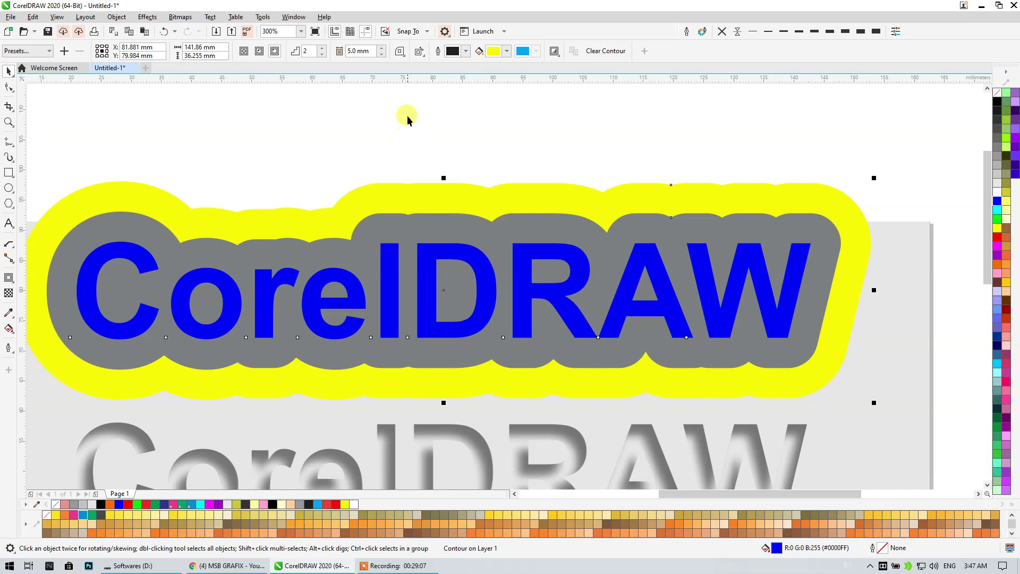
Reduce the contour offset to 1.0 mm and raise the number of contour steps to 4
{"action": "left_click", "coordinate": [381, 53]}
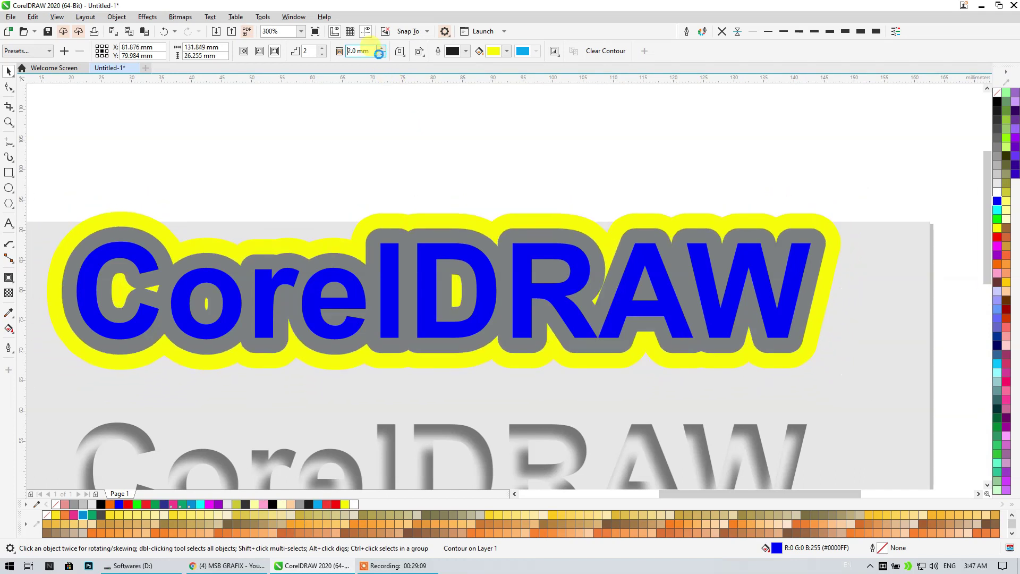
{"action": "left_click", "coordinate": [380, 54]}
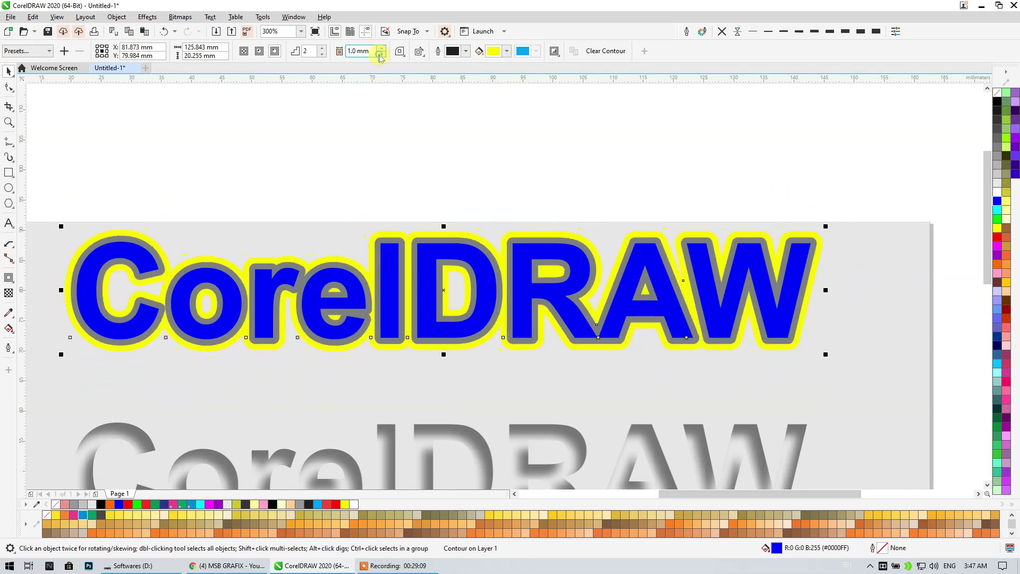
{"action": "left_click", "coordinate": [323, 48]}
{"action": "left_click", "coordinate": [323, 48]}
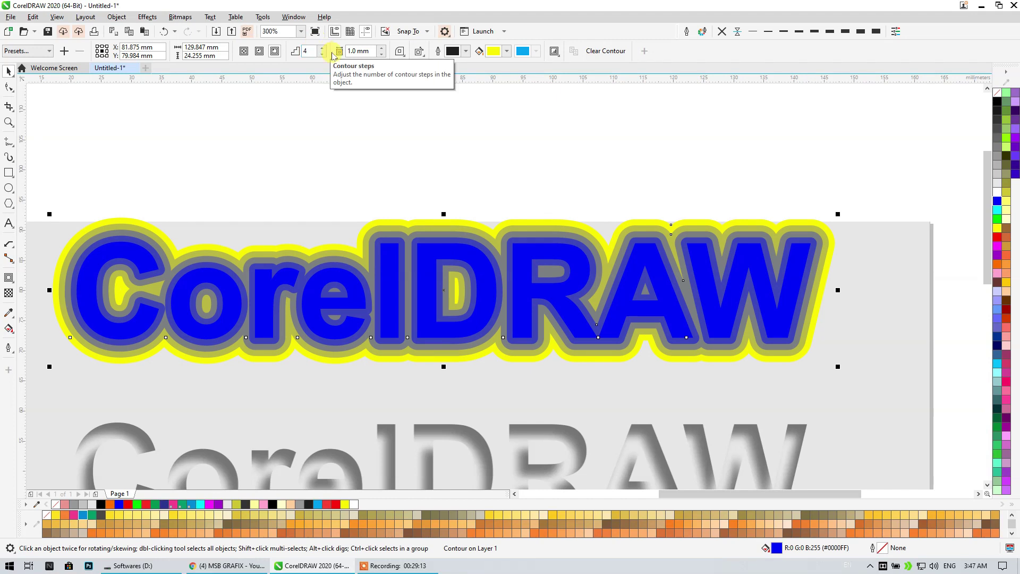
Reduce the contour offset to 0.5 mm and raise the number of contour steps to 8
{"action": "left_click", "coordinate": [382, 54]}
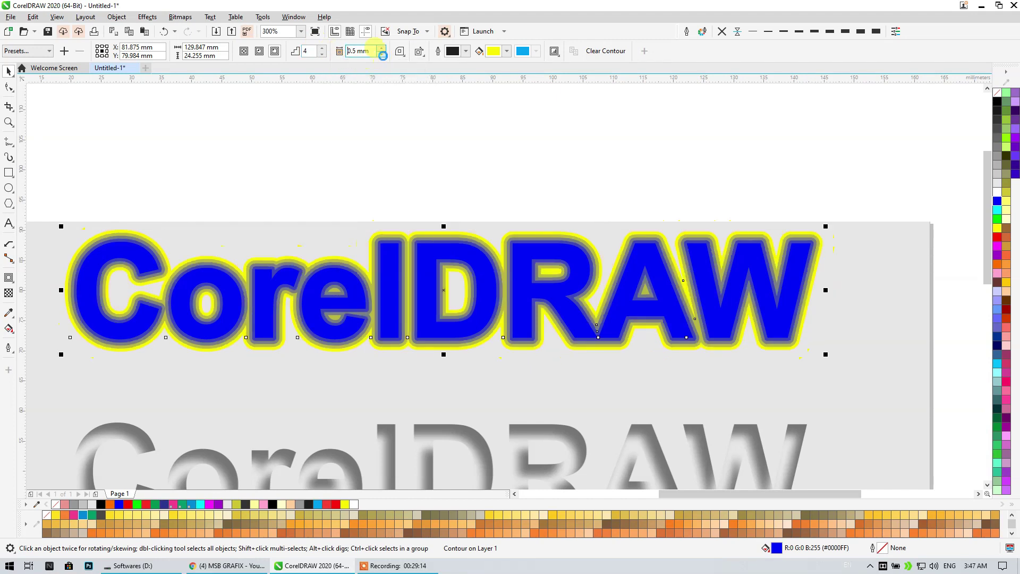
{"action": "left_click", "coordinate": [323, 47]}
{"action": "left_click", "coordinate": [322, 48]}
{"action": "left_click", "coordinate": [322, 48]}
{"action": "left_click", "coordinate": [322, 48]}
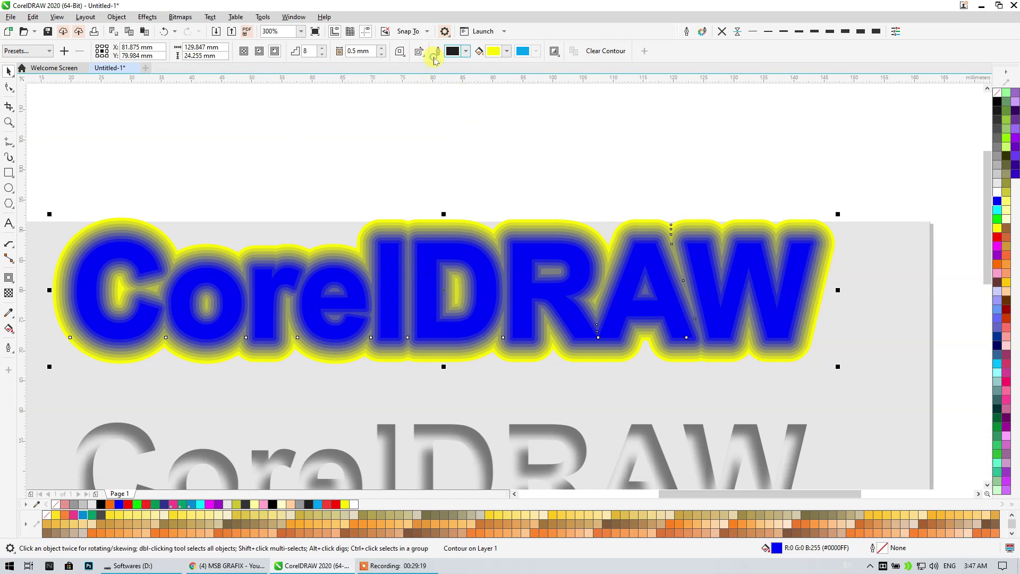
Change the contour's corner style to Bevel corners and raise the number of contour steps to 13
{"action": "left_click", "coordinate": [399, 51]}
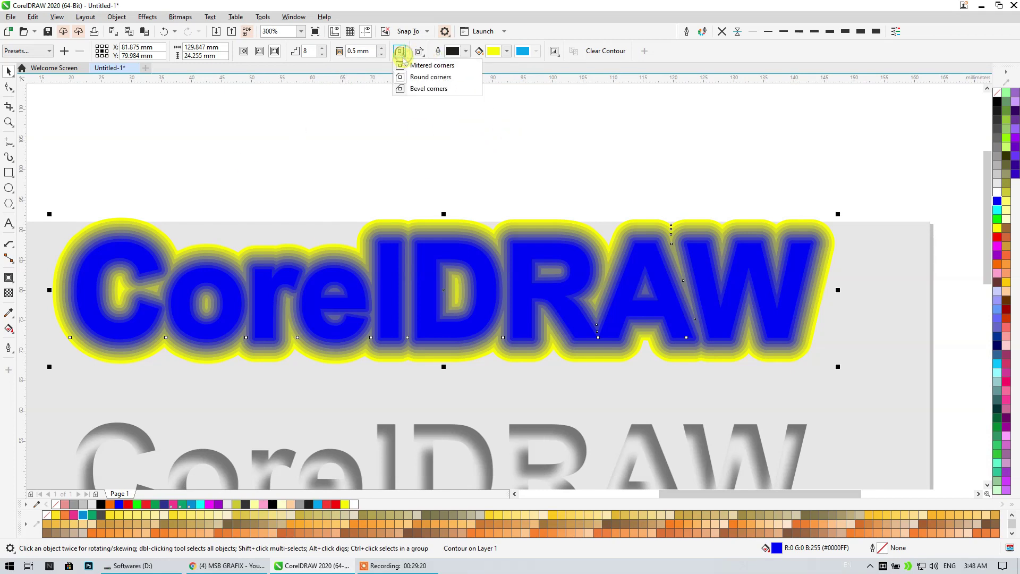
{"action": "left_click", "coordinate": [447, 89]}
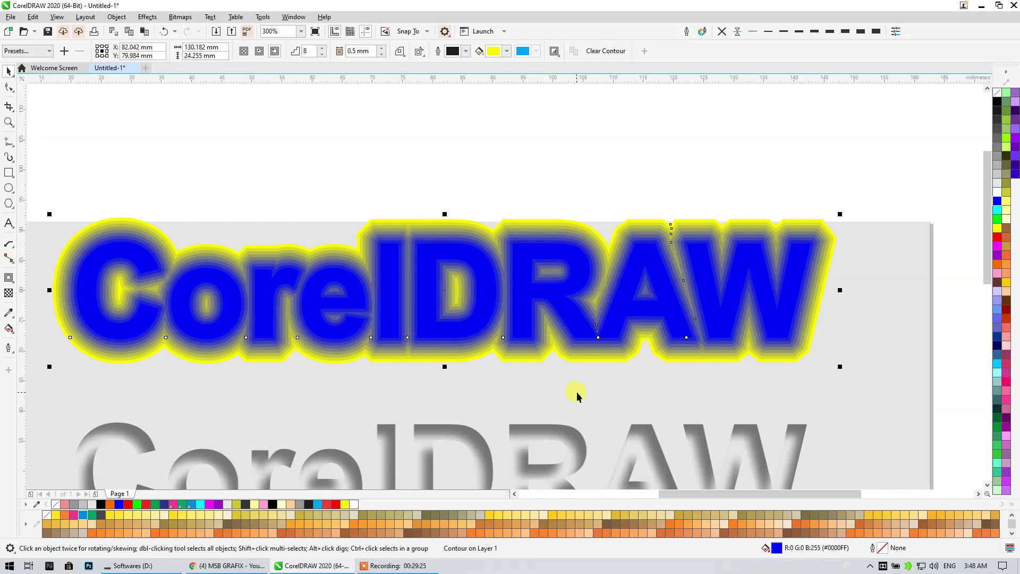
{"action": "left_click", "coordinate": [323, 48]}
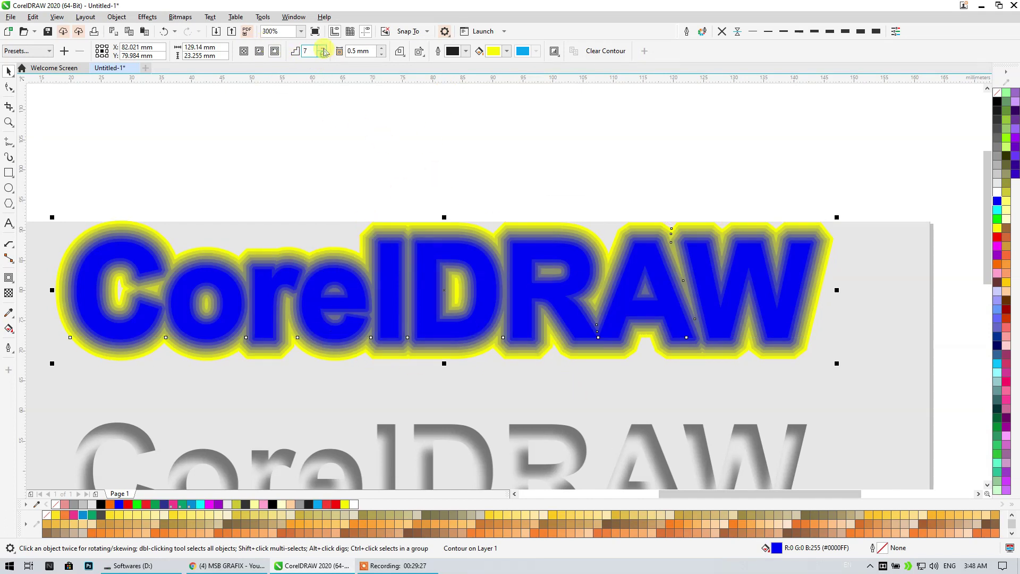
{"action": "left_click", "coordinate": [322, 47]}
{"action": "left_click", "coordinate": [323, 48]}
{"action": "left_click", "coordinate": [323, 47]}
{"action": "left_click", "coordinate": [323, 47]}
Set the contour offset to 0.525 mm and reduce the number of contour steps to 5
{"action": "left_click", "coordinate": [381, 54]}
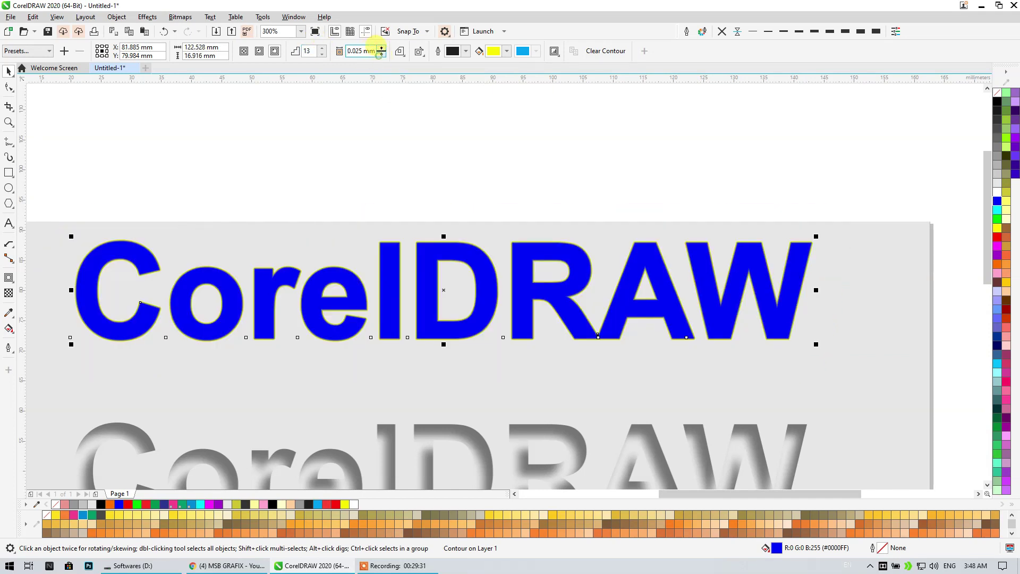
{"action": "left_click", "coordinate": [381, 48]}
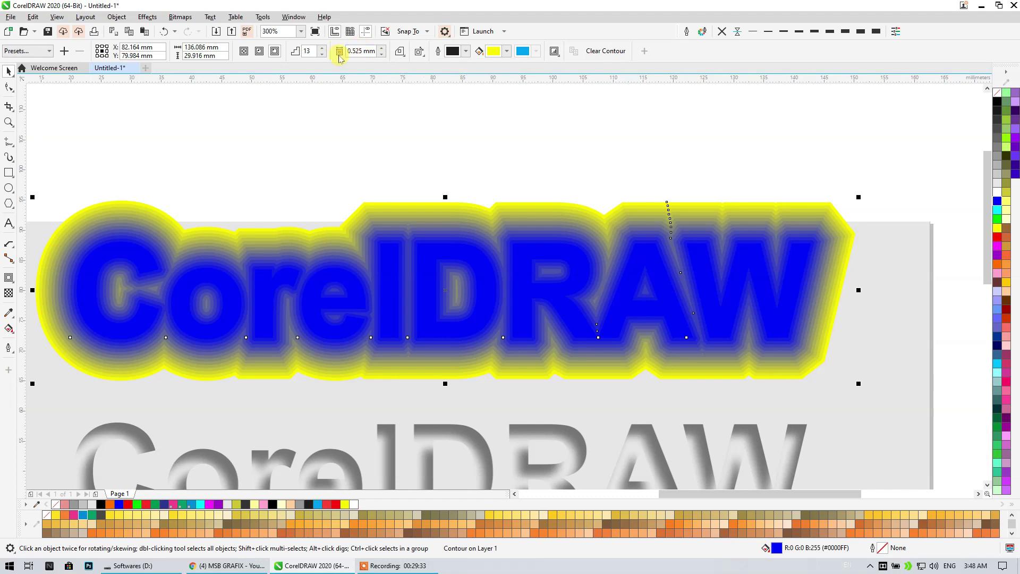
{"action": "left_click", "coordinate": [322, 54]}
{"action": "left_click", "coordinate": [322, 54]}
{"action": "left_click", "coordinate": [323, 54]}
{"action": "left_click", "coordinate": [323, 54]}
{"action": "left_click", "coordinate": [322, 54]}
{"action": "left_click", "coordinate": [323, 54]}
{"action": "left_click", "coordinate": [322, 53]}
{"action": "left_click", "coordinate": [322, 54]}
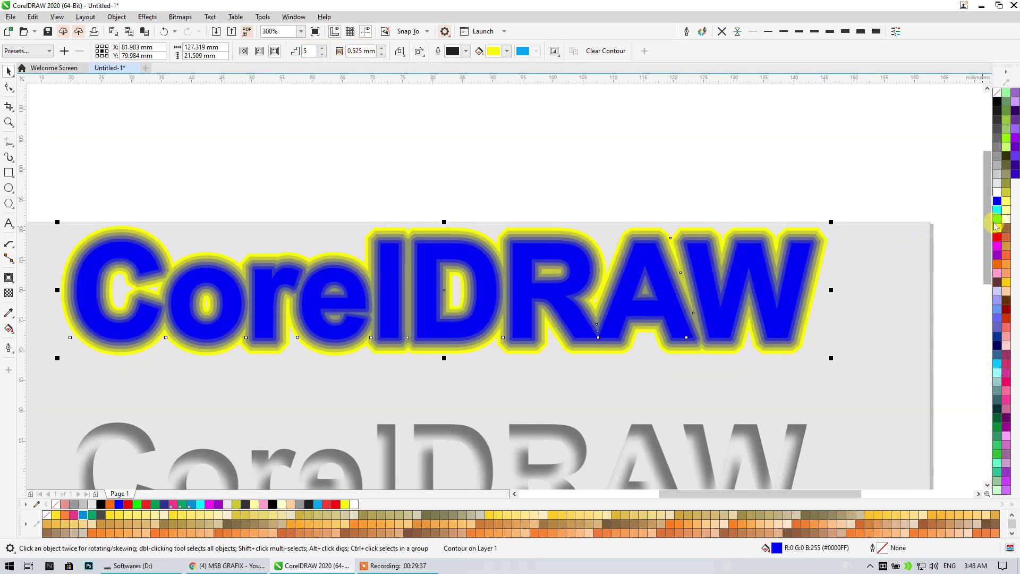
Try red, black and light purple fills on the contoured text and settle on red
{"action": "left_click", "coordinate": [1004, 241]}
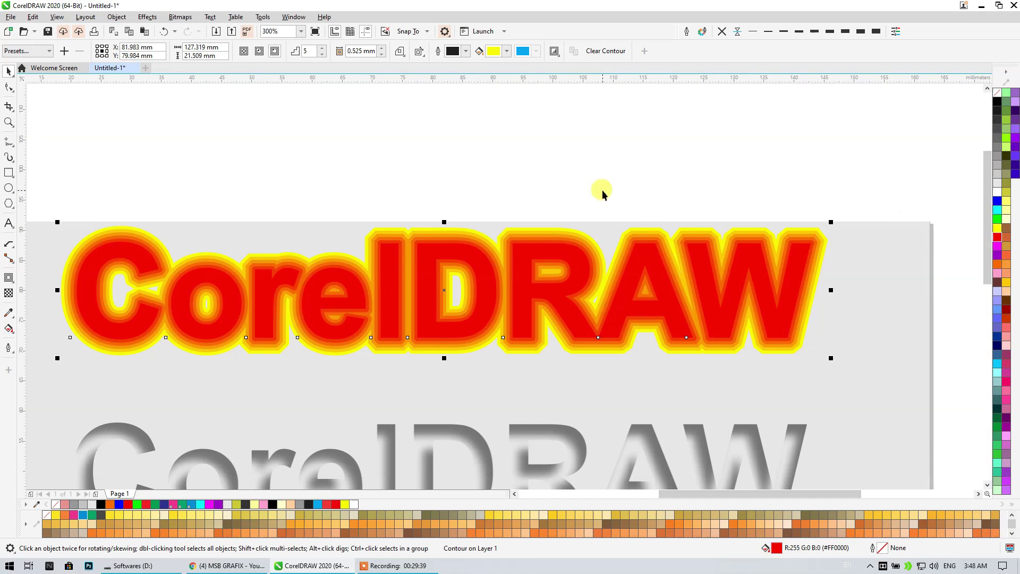
{"action": "left_click", "coordinate": [998, 102]}
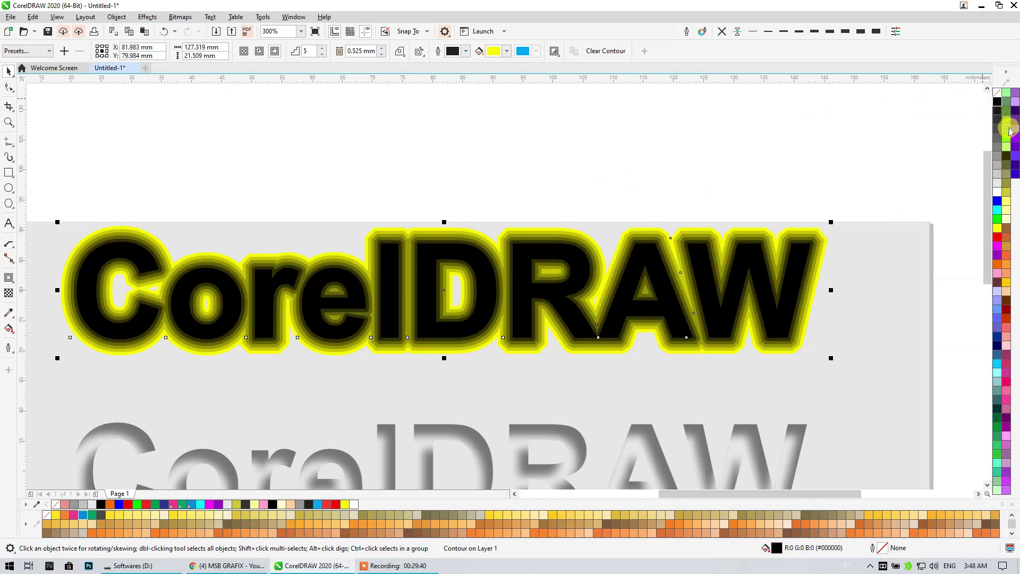
{"action": "left_click", "coordinate": [1015, 101]}
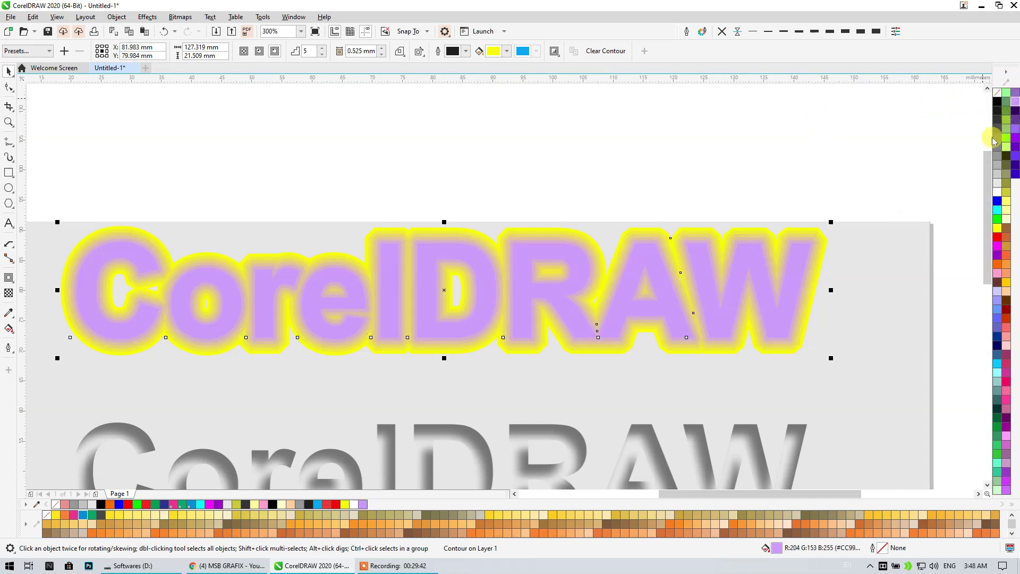
{"action": "left_click", "coordinate": [999, 247]}
{"action": "left_click", "coordinate": [997, 238]}
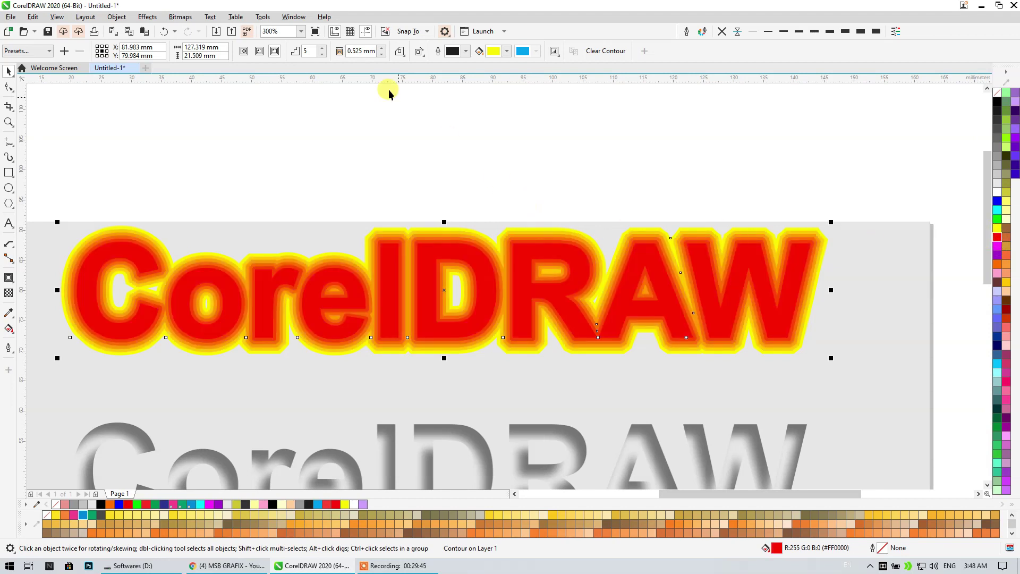
Reduce the contour offset to 0.025 mm, try an inward contour direction and return to an outside contour
{"action": "left_click", "coordinate": [381, 54]}
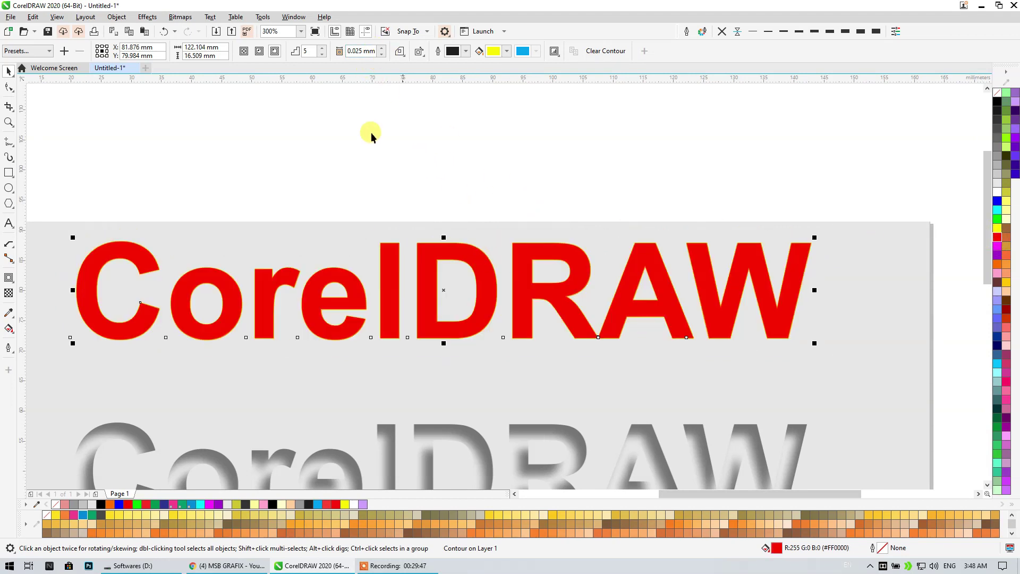
{"action": "left_click", "coordinate": [266, 58]}
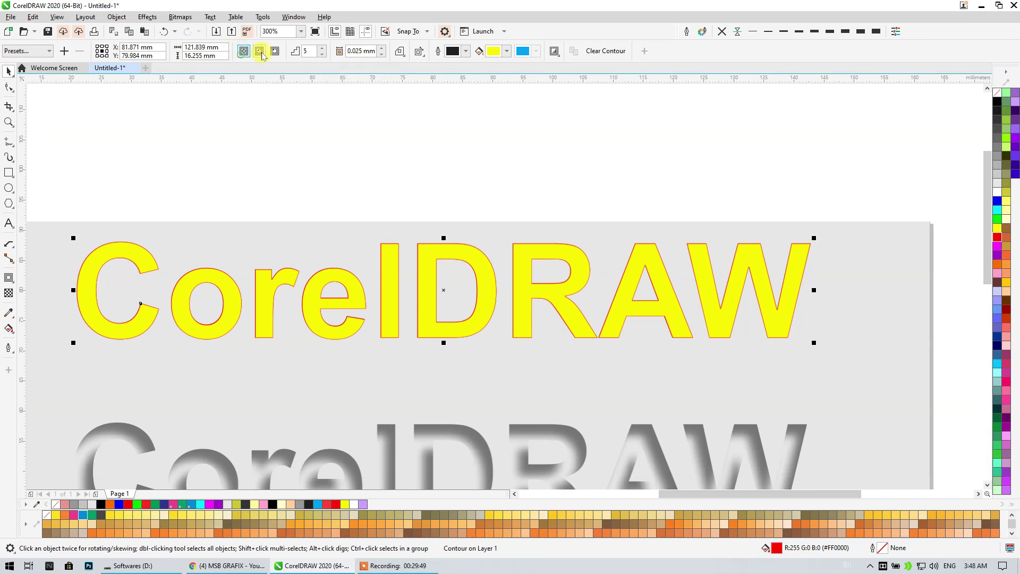
{"action": "left_click", "coordinate": [275, 54]}
{"action": "left_click", "coordinate": [275, 52]}
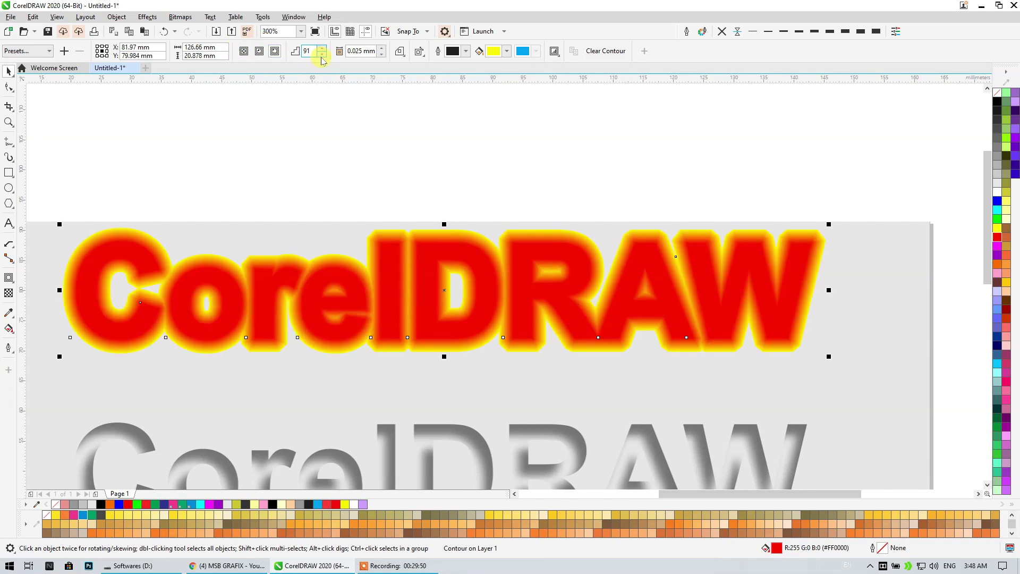
Set the contour offset to 0.25 mm and the number of contour steps to 12
{"action": "left_click", "coordinate": [382, 48]}
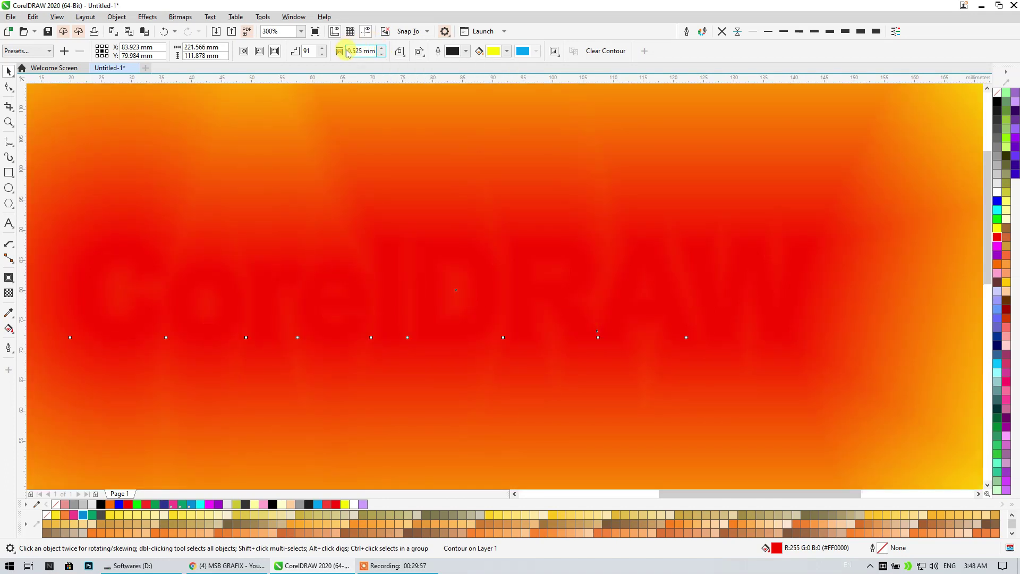
{"action": "left_click_drag", "start_coordinate": [349, 51], "coordinate": [387, 55]}
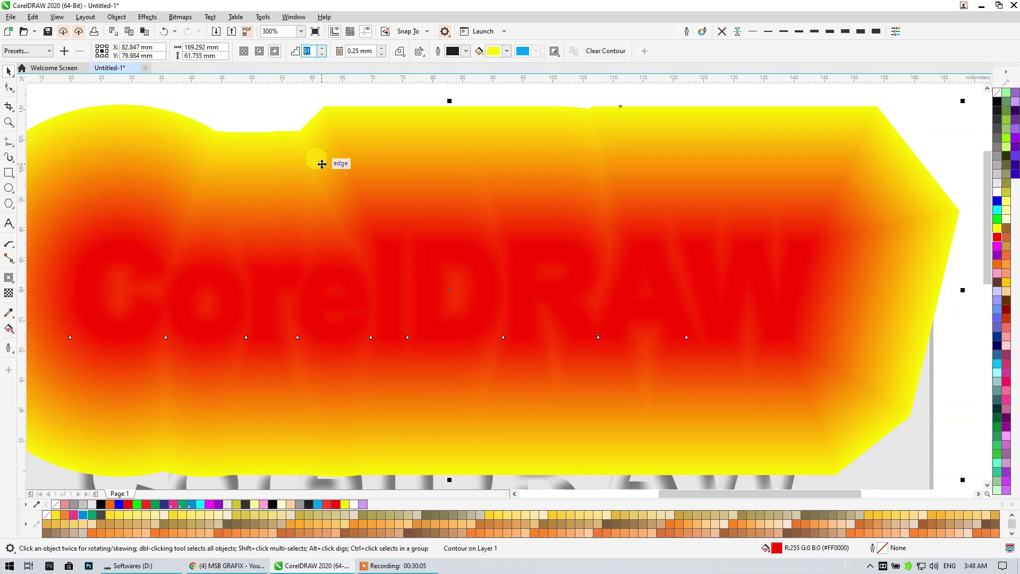
{"action": "left_click", "coordinate": [321, 164]}
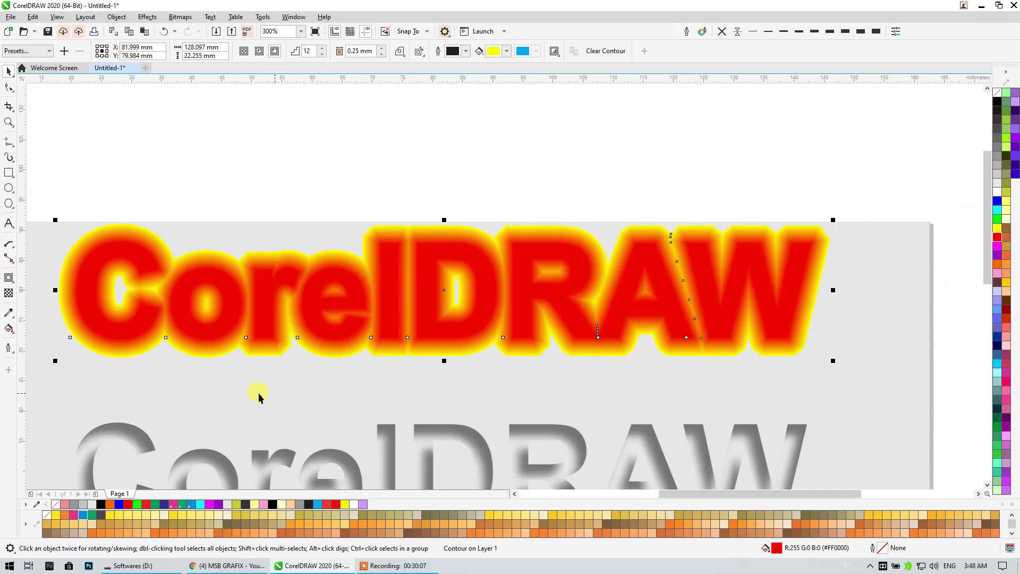
Change the red text's contour corner style to Round corners
{"action": "scroll", "coordinate": [524, 183], "scroll_direction": "up", "scroll_amount": 2}
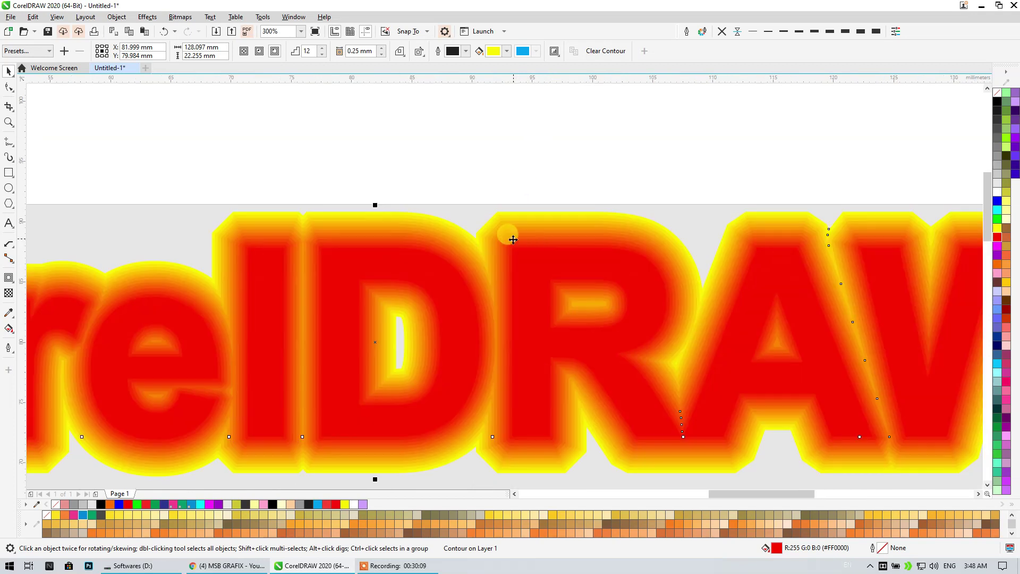
{"action": "scroll", "coordinate": [519, 227], "scroll_direction": "up", "scroll_amount": 1}
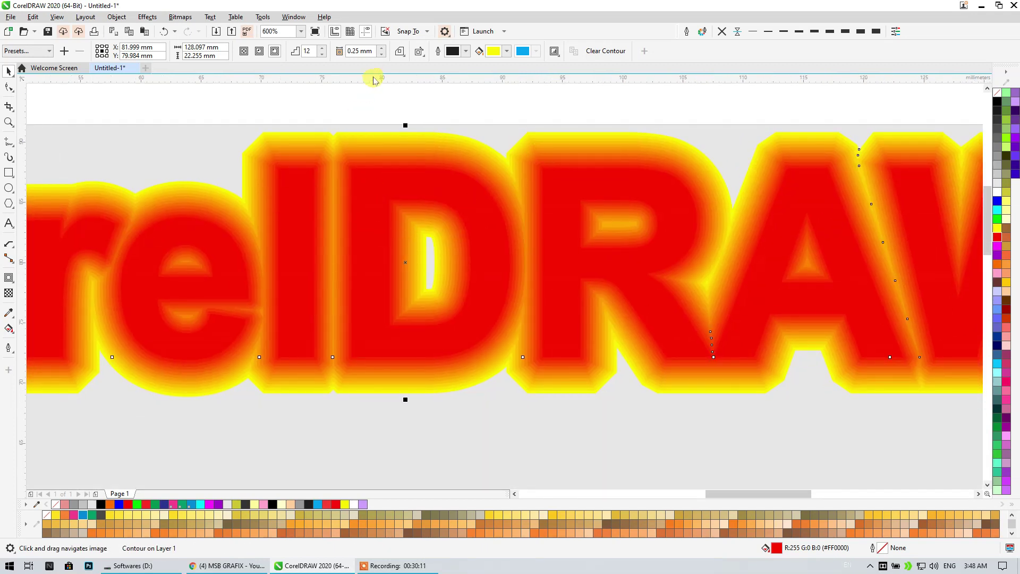
{"action": "left_click", "coordinate": [399, 53]}
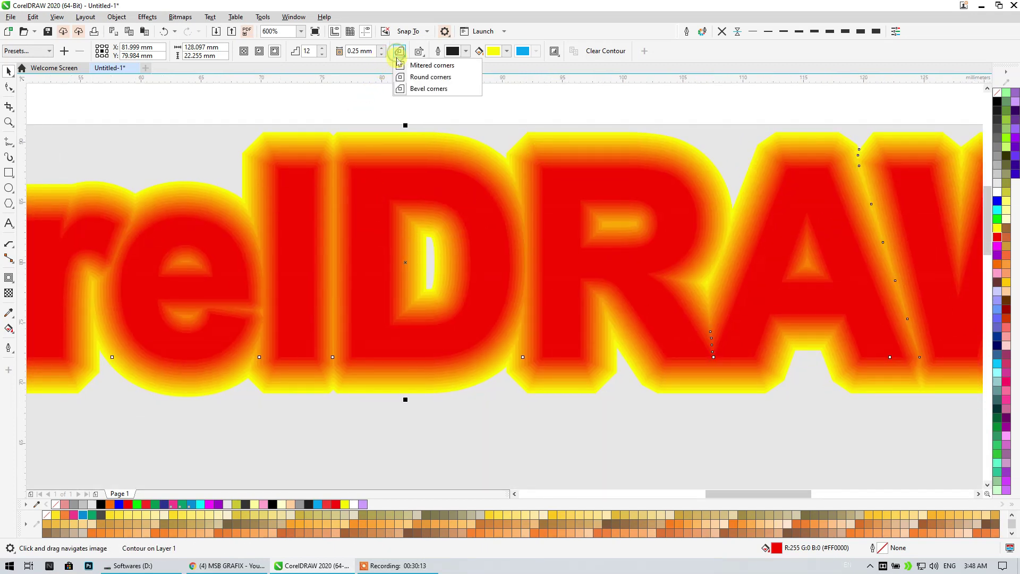
{"action": "left_click", "coordinate": [400, 77]}
Try the inside contour direction on the red text and switch it back to an outside contour with 9 steps
{"action": "scroll", "coordinate": [439, 155], "scroll_direction": "down", "scroll_amount": 2}
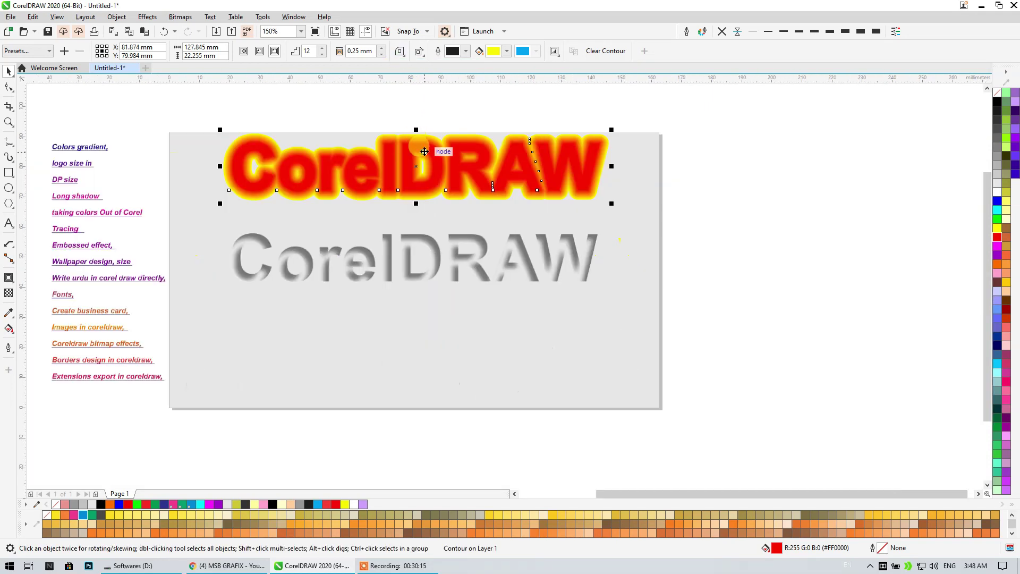
{"action": "scroll", "coordinate": [430, 192], "scroll_direction": "up", "scroll_amount": 1}
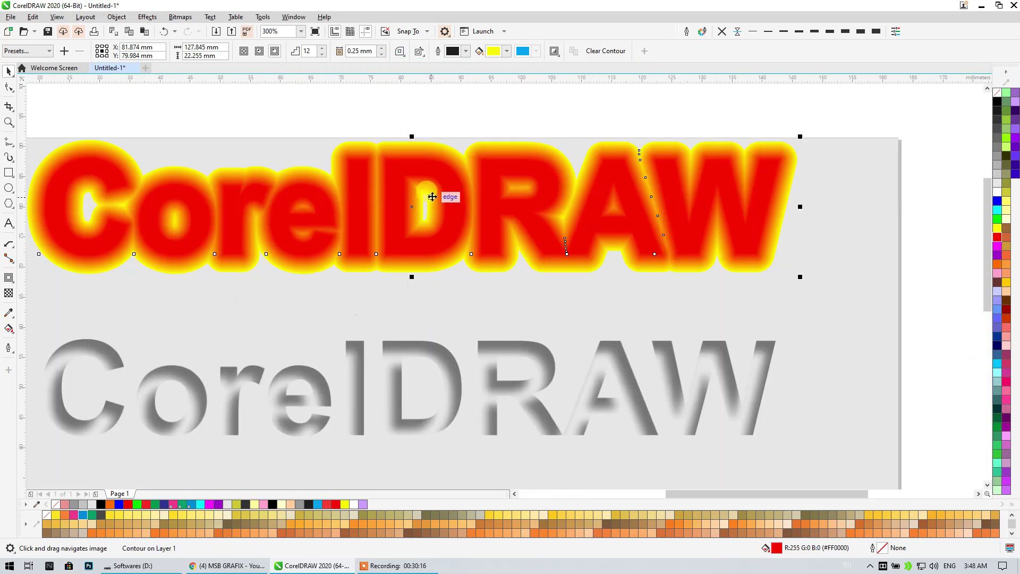
{"action": "left_click", "coordinate": [259, 52]}
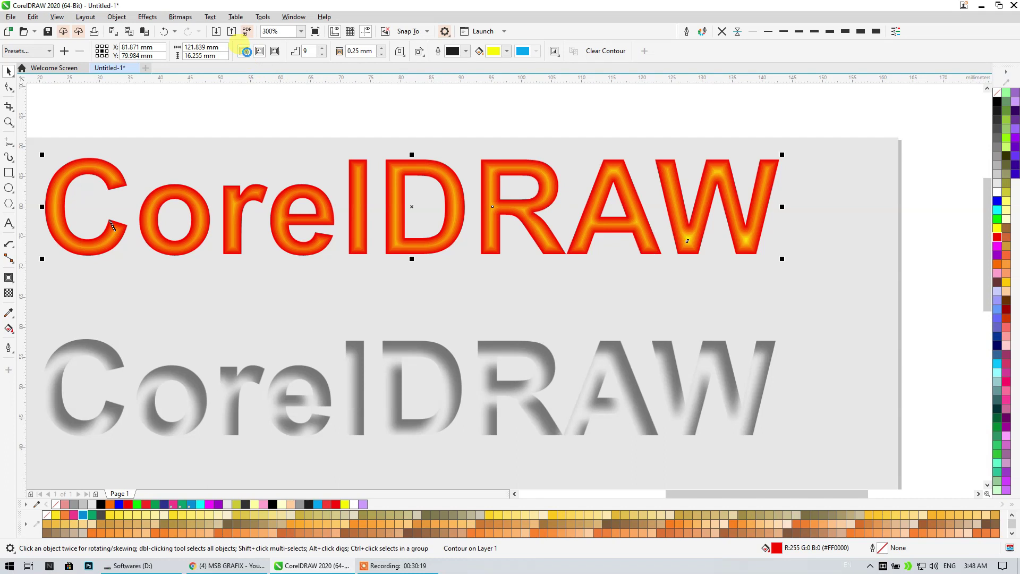
{"action": "left_click", "coordinate": [275, 51]}
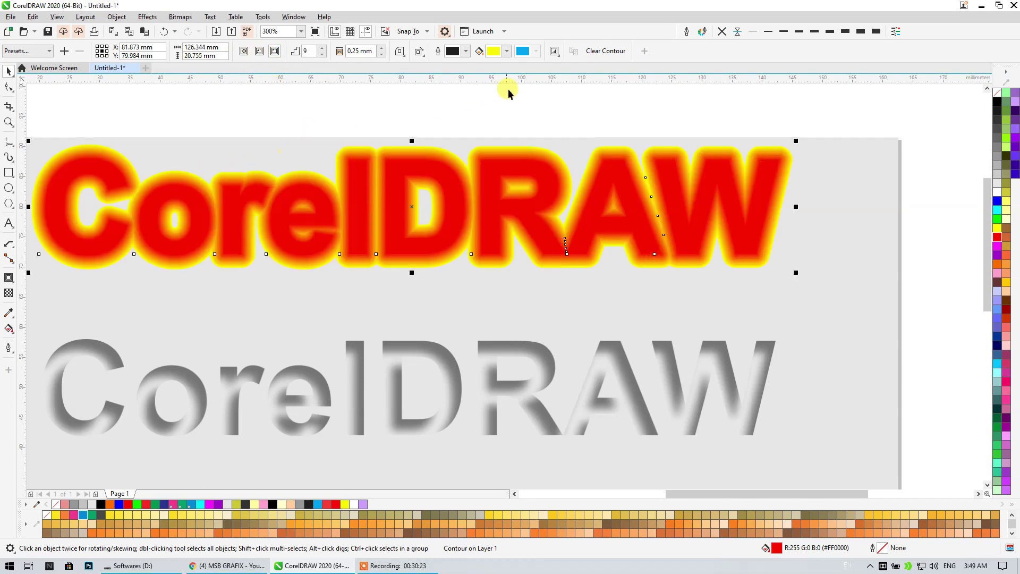
Slightly increase the contour's object acceleration and close the acceleration settings
{"action": "left_click", "coordinate": [554, 51]}
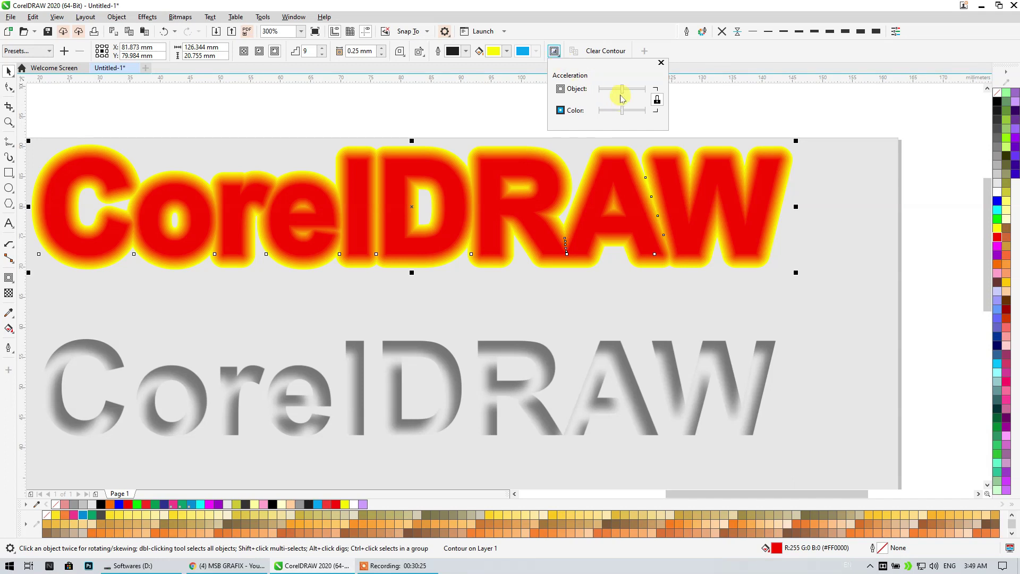
{"action": "mouse_move", "coordinate": [621, 91]}
{"action": "left_mouse_down"}
{"action": "mouse_move", "coordinate": [605, 94]}
{"action": "mouse_move", "coordinate": [645, 97]}
{"action": "mouse_move", "coordinate": [625, 95]}
{"action": "left_mouse_up"}
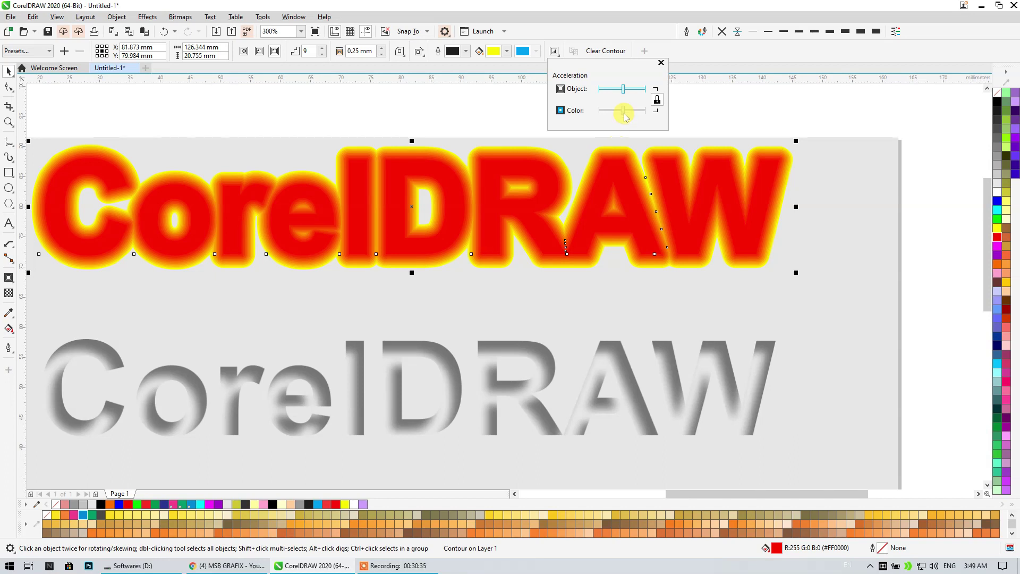
{"action": "left_click", "coordinate": [680, 71]}
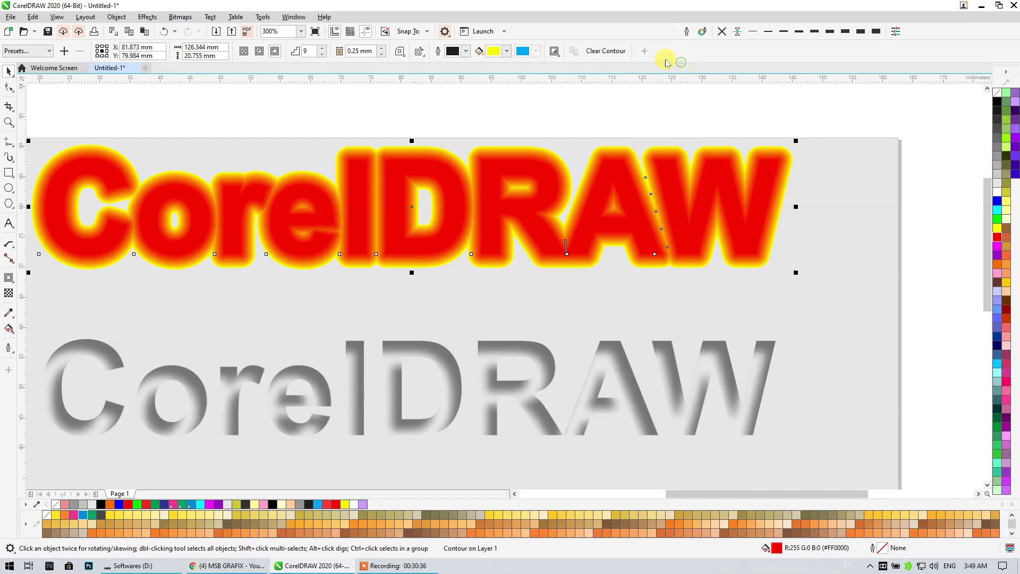
Clear the contour from the red text and undo the removal
{"action": "left_click", "coordinate": [598, 52]}
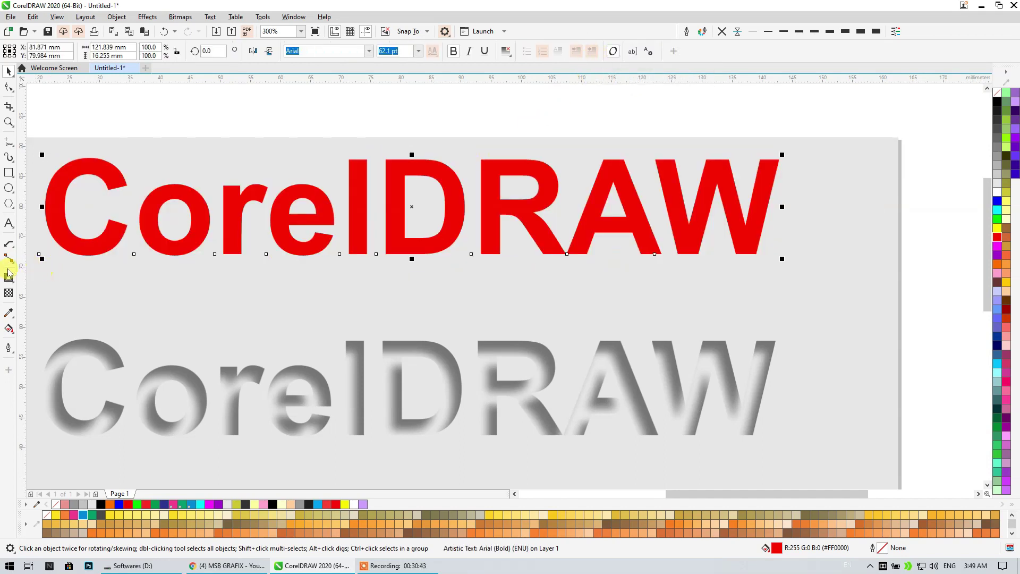
{"action": "scroll", "coordinate": [262, 185], "scroll_direction": "down", "scroll_amount": 2}
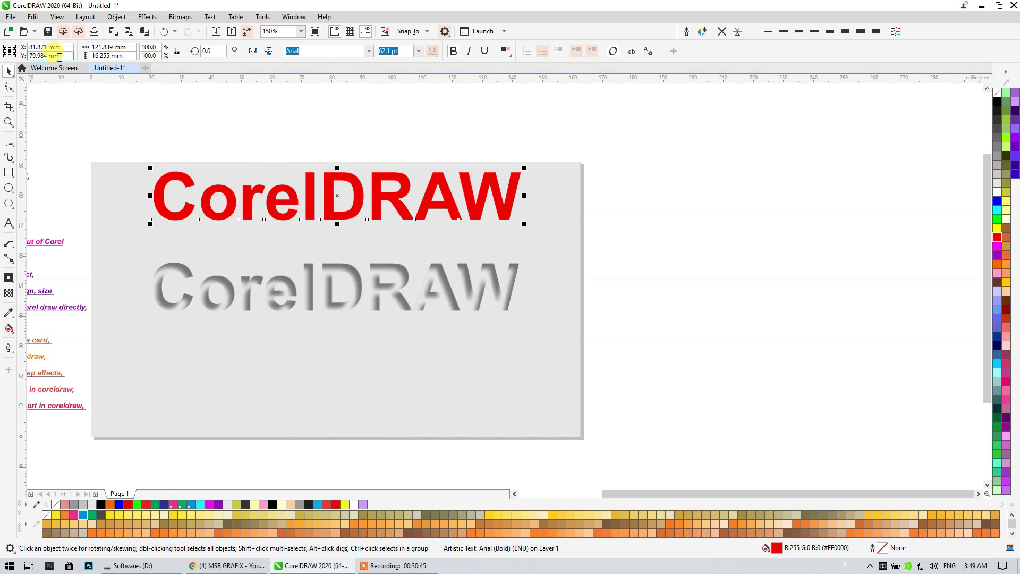
{"action": "left_click", "coordinate": [164, 31]}
Place a copy of the contoured text below the grey embossed text and clear the contour from the original
{"action": "left_click_drag", "start_coordinate": [298, 190], "coordinate": [297, 359]}
{"action": "key", "text": "space"}
{"action": "left_click", "coordinate": [280, 217]}
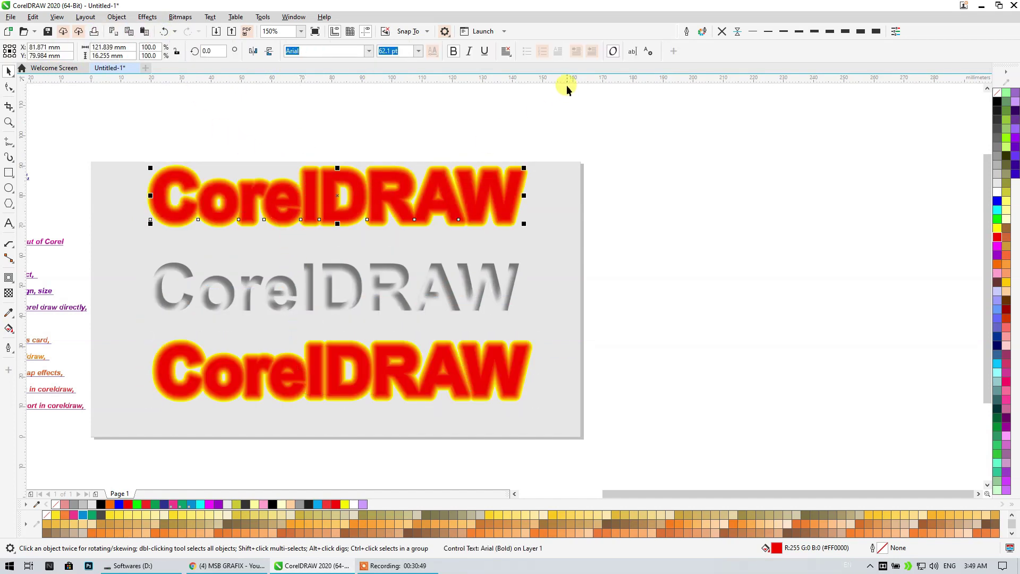
{"action": "left_click", "coordinate": [505, 160]}
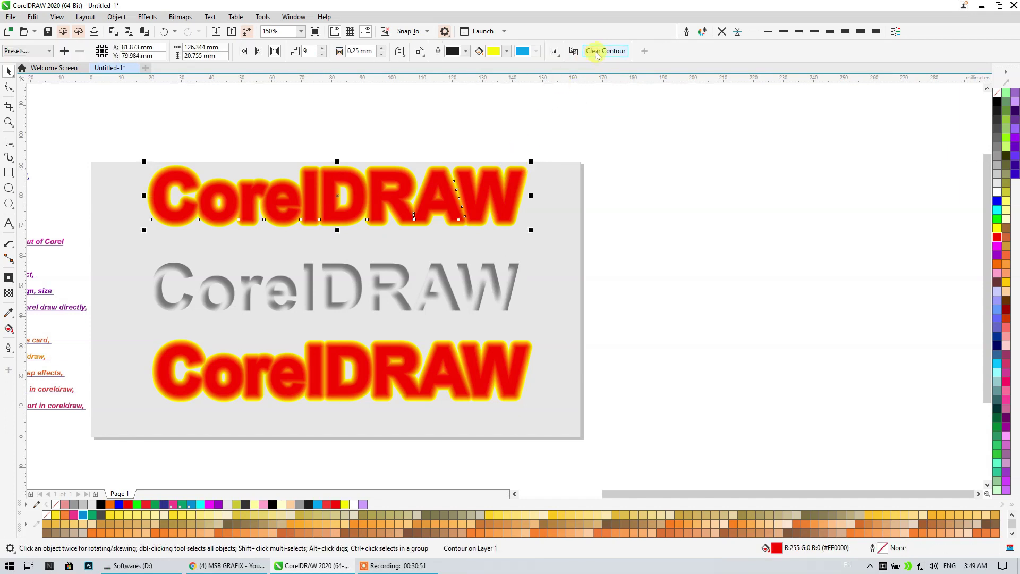
{"action": "left_click", "coordinate": [595, 50]}
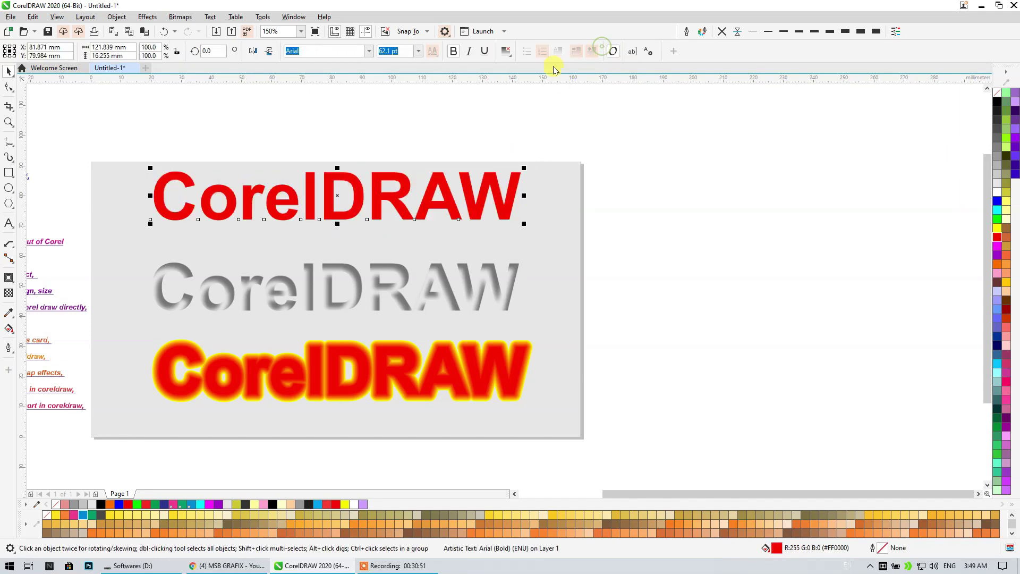
Duplicate the plain red CorelDRAW text and move the copy above the page to about X 78 mm, Y 141 mm
{"action": "left_click", "coordinate": [12, 285]}
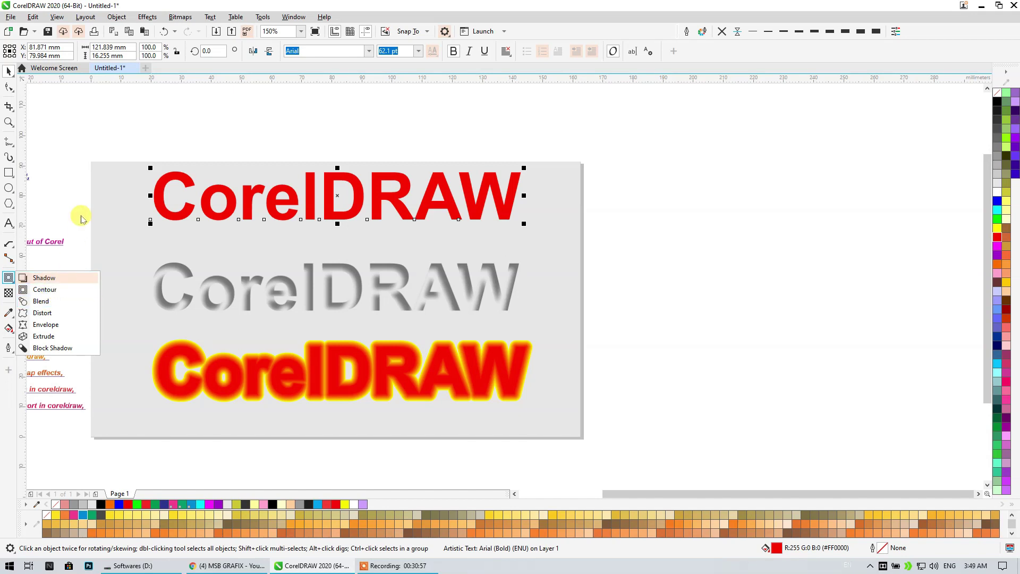
{"action": "left_click_drag", "start_coordinate": [209, 214], "coordinate": [277, 126]}
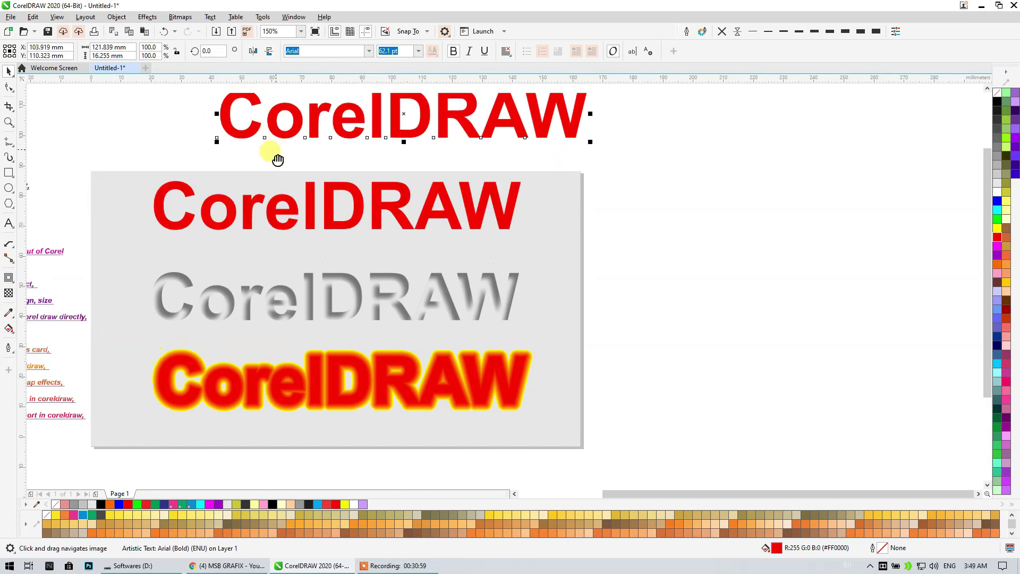
{"action": "scroll", "coordinate": [266, 197], "scroll_direction": "up", "scroll_amount": 3}
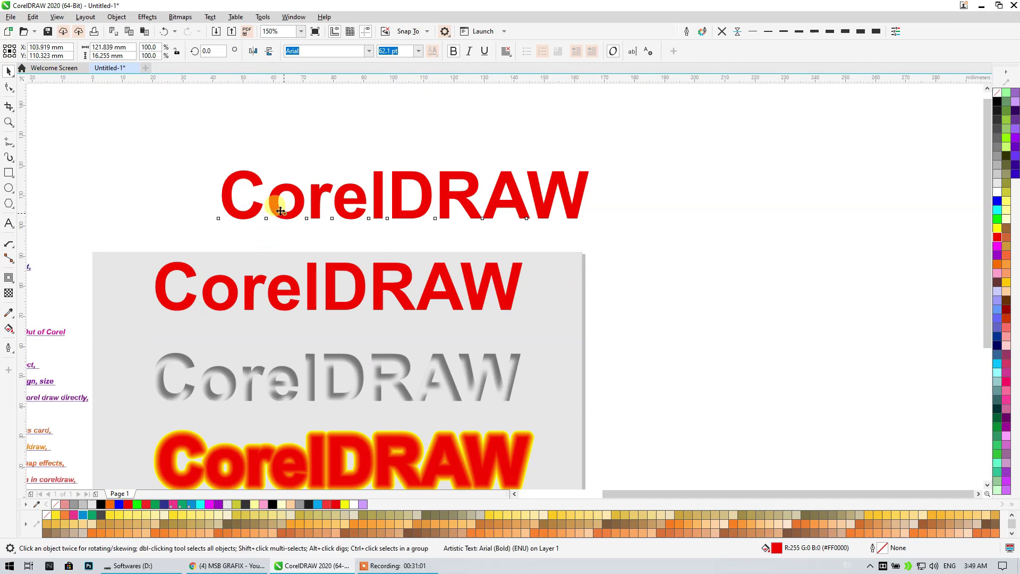
{"action": "left_click_drag", "start_coordinate": [279, 212], "coordinate": [207, 126]}
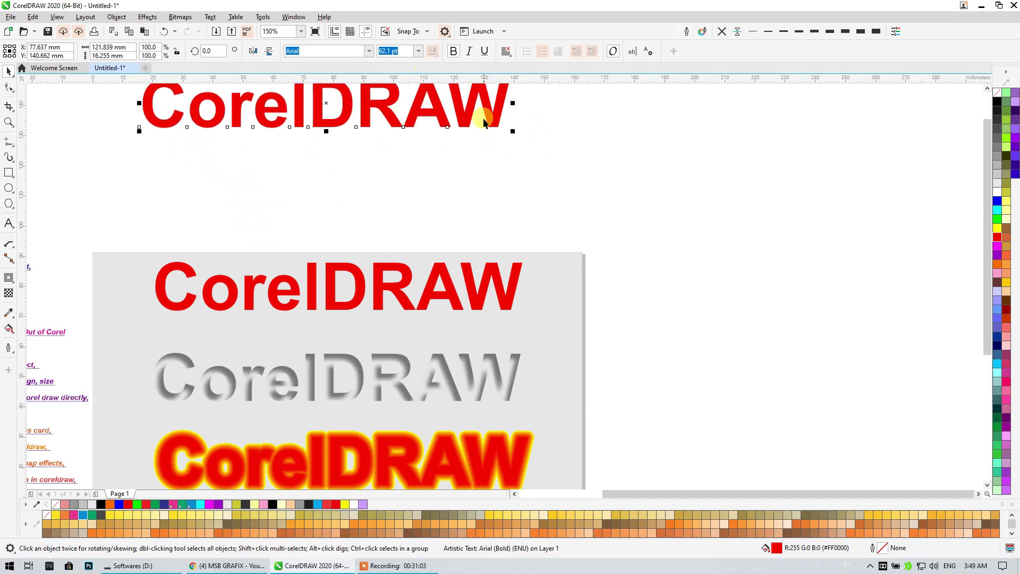
Shrink the upper red text copy to about 44 mm wide at about Y 114 mm, and move the large red text up to about Y 95 mm
{"action": "key", "text": "Caps_Lock"}
{"action": "left_click_drag", "start_coordinate": [512, 130], "coordinate": [486, 116]}
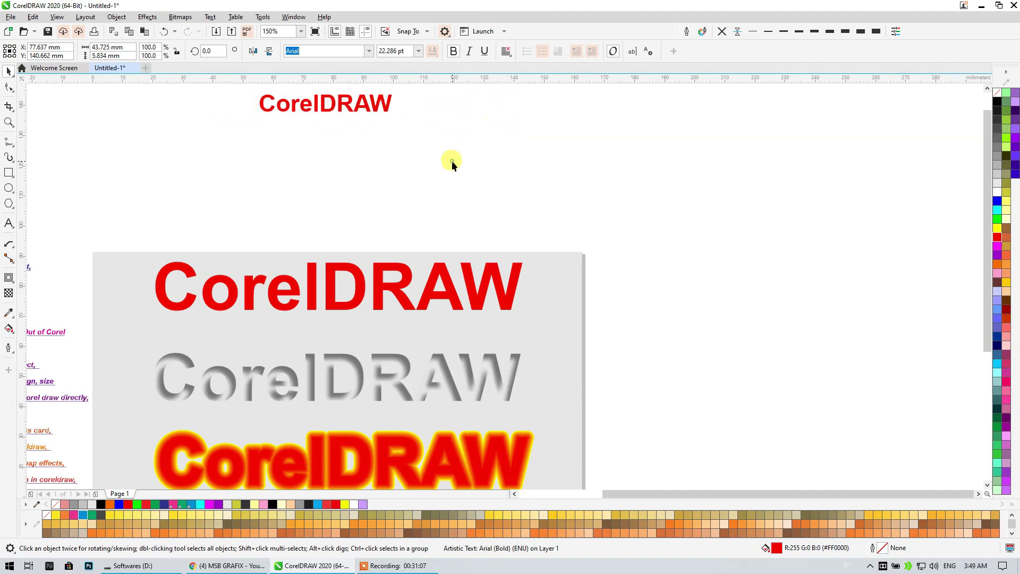
{"action": "left_click_drag", "start_coordinate": [353, 111], "coordinate": [355, 195]}
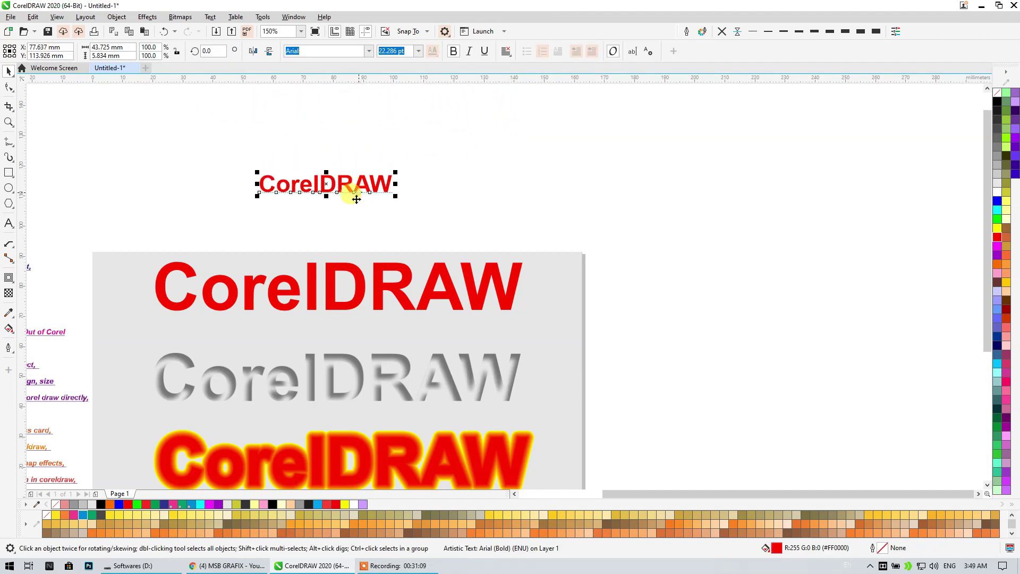
{"action": "left_click_drag", "start_coordinate": [331, 269], "coordinate": [332, 220]}
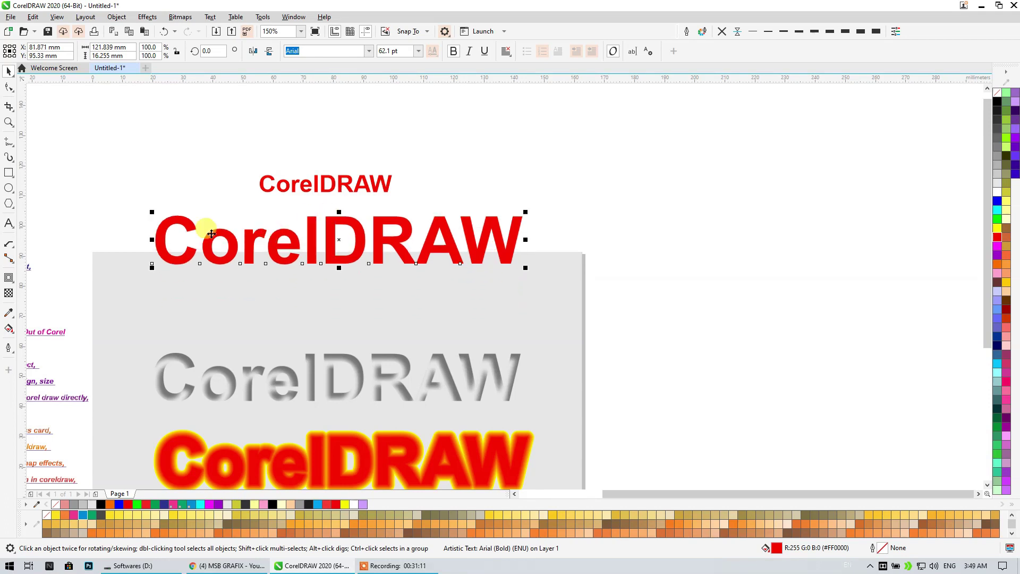
Blend the large red text into the small copy above it and set the blend's colour progression to clockwise
{"action": "left_click", "coordinate": [15, 283]}
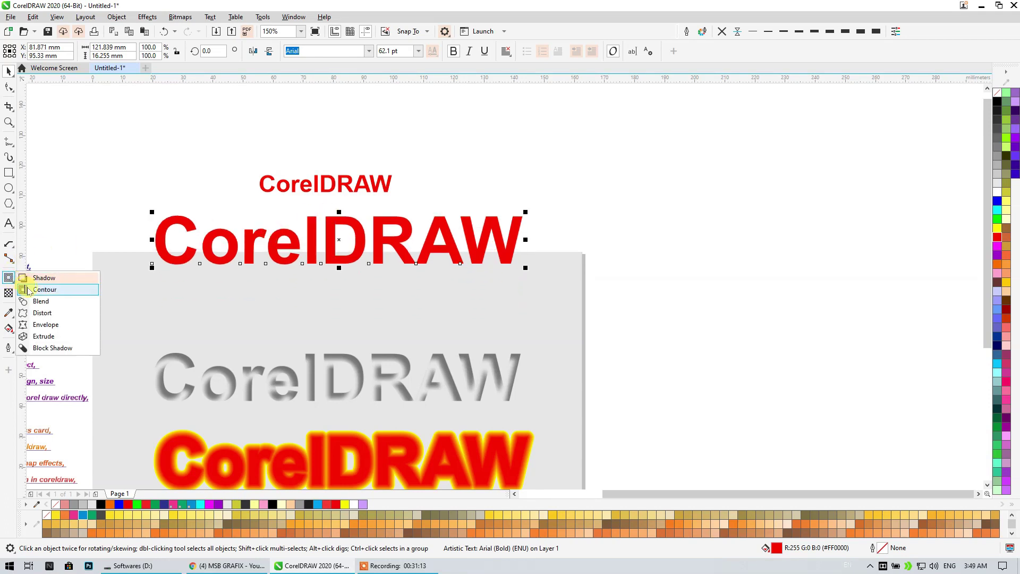
{"action": "left_click", "coordinate": [41, 301]}
{"action": "left_click_drag", "start_coordinate": [291, 260], "coordinate": [325, 187]}
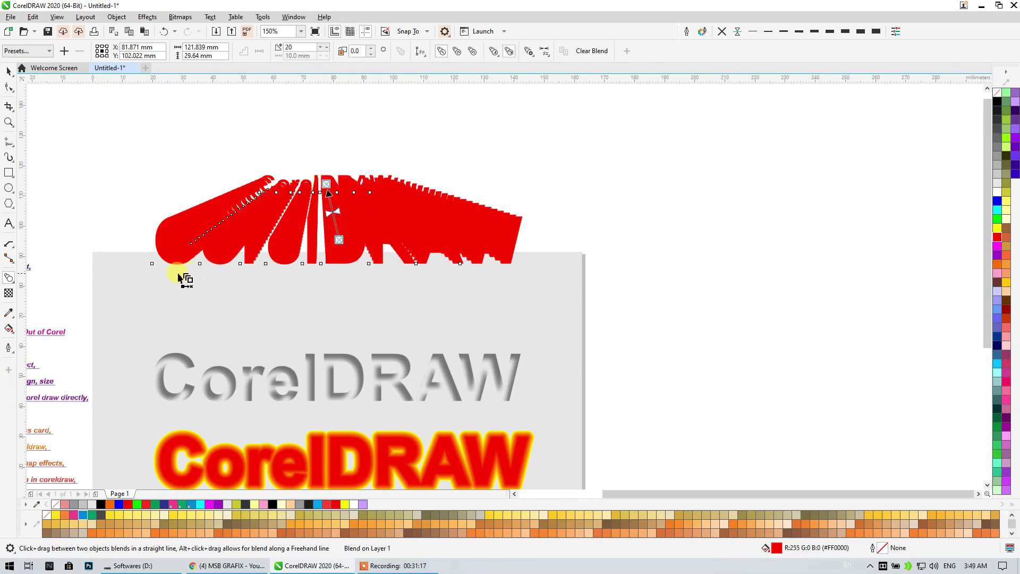
{"action": "left_click", "coordinate": [458, 53]}
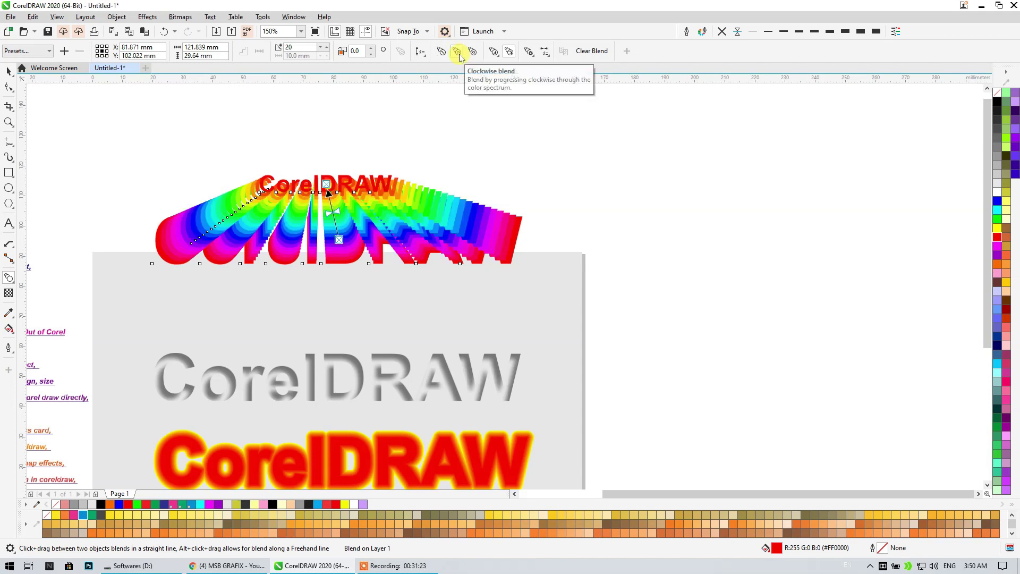
Select the large CorelDRAW control text of the blend and bring it to the front
{"action": "left_click", "coordinate": [9, 70]}
{"action": "left_click", "coordinate": [179, 183]}
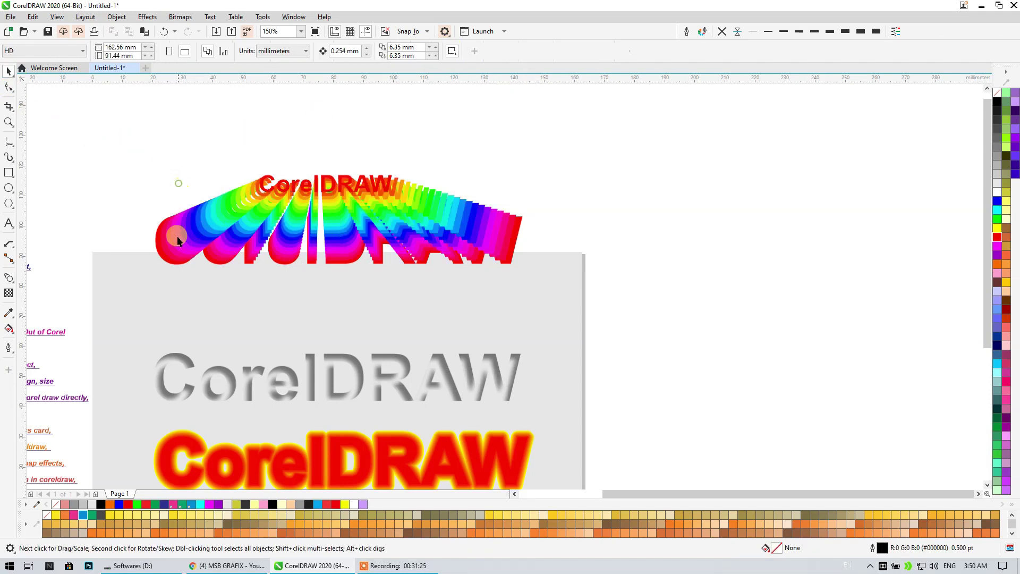
{"action": "left_click", "coordinate": [168, 261]}
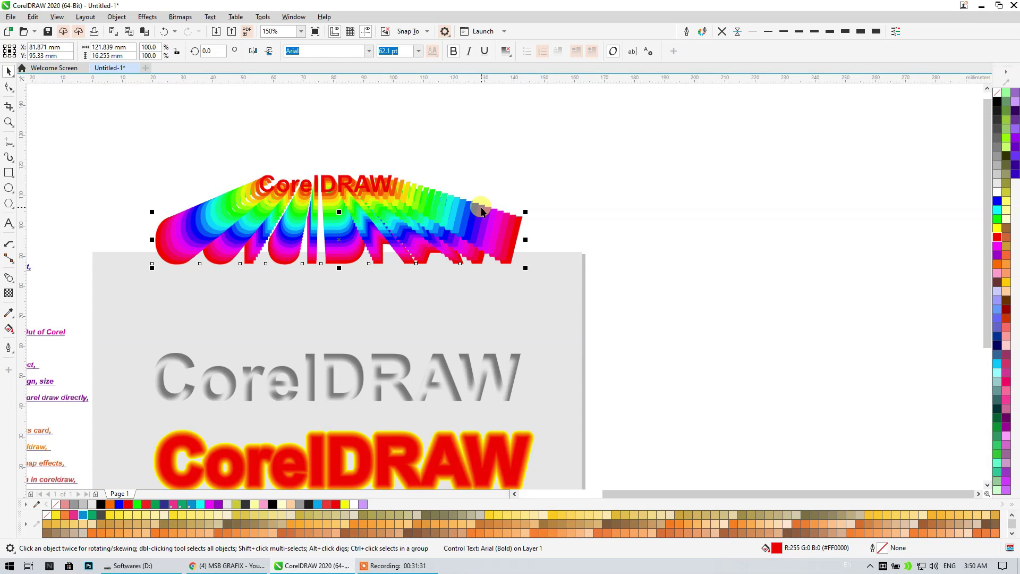
{"action": "key", "text": "shift+Page_Up"}
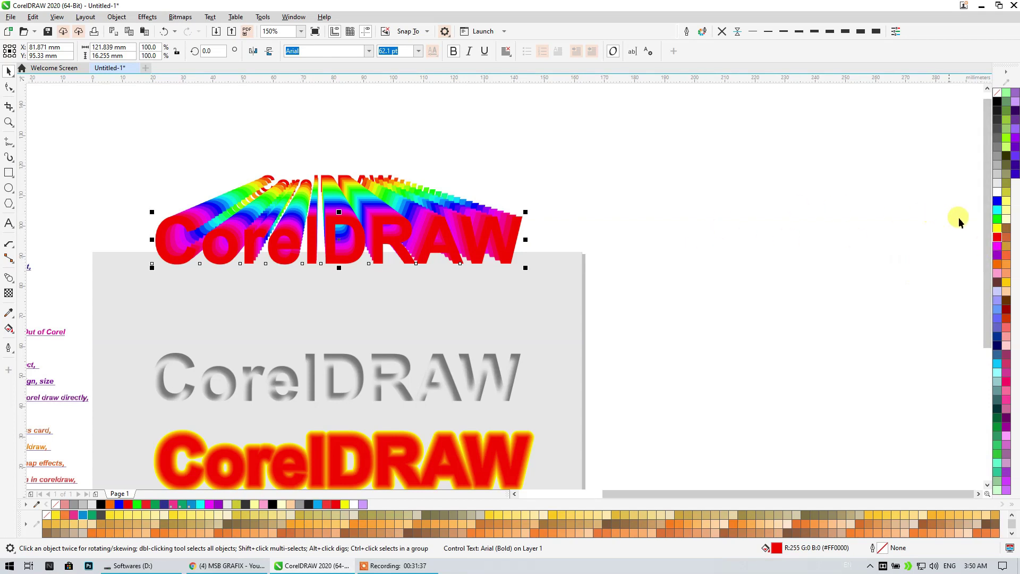
Give the large text a white 4 pt outline with round corners and caps, placed behind the fill and scaling with the object
{"action": "right_click", "coordinate": [998, 195]}
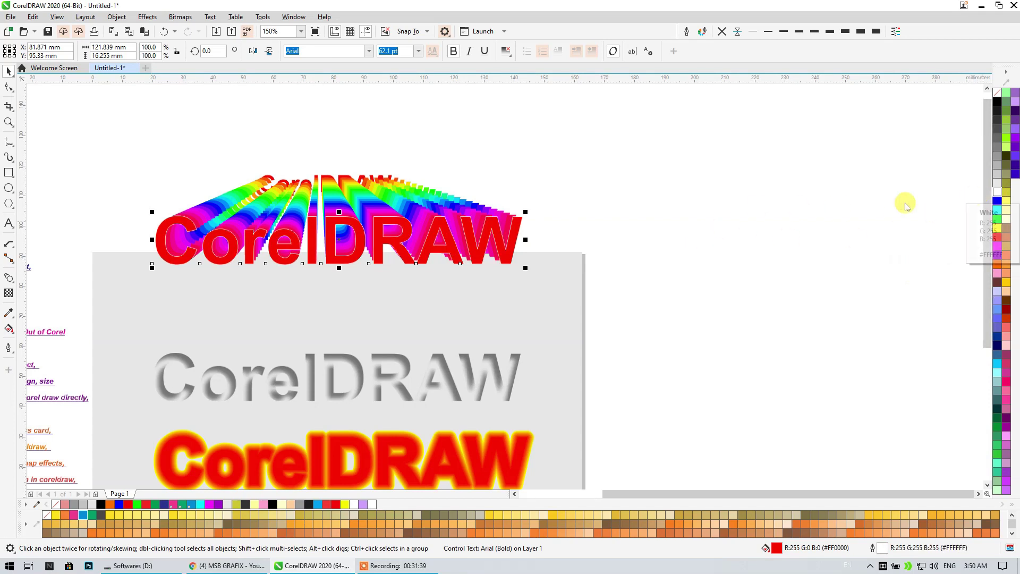
{"action": "left_click", "coordinate": [845, 32]}
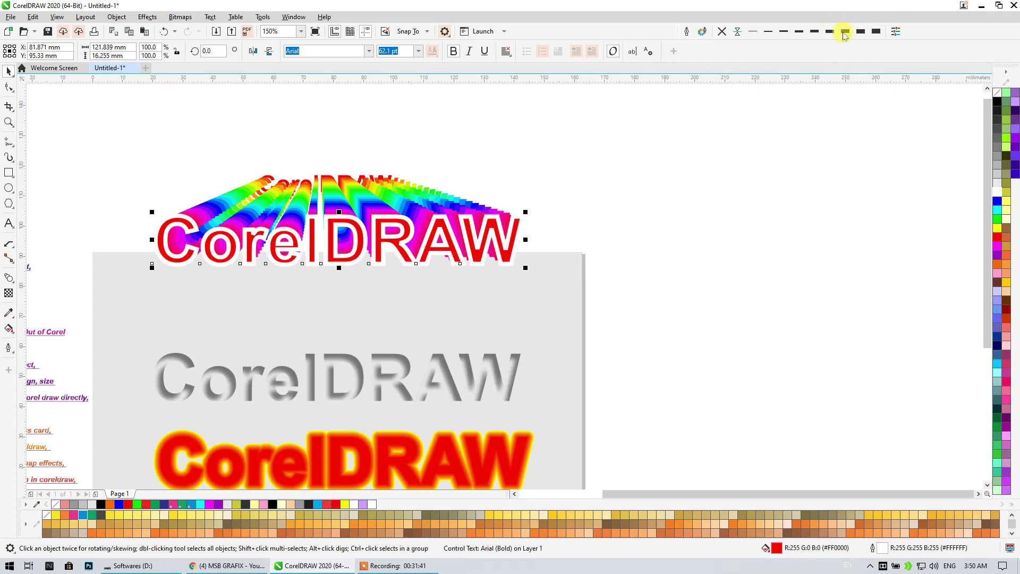
{"action": "left_click", "coordinate": [687, 31]}
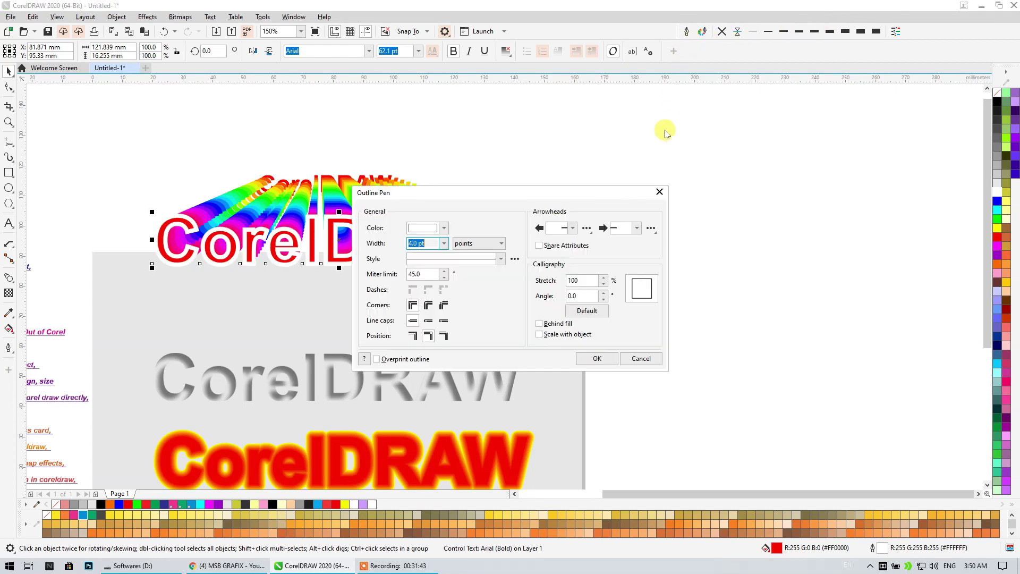
{"action": "left_click", "coordinate": [429, 305]}
{"action": "left_click", "coordinate": [429, 320]}
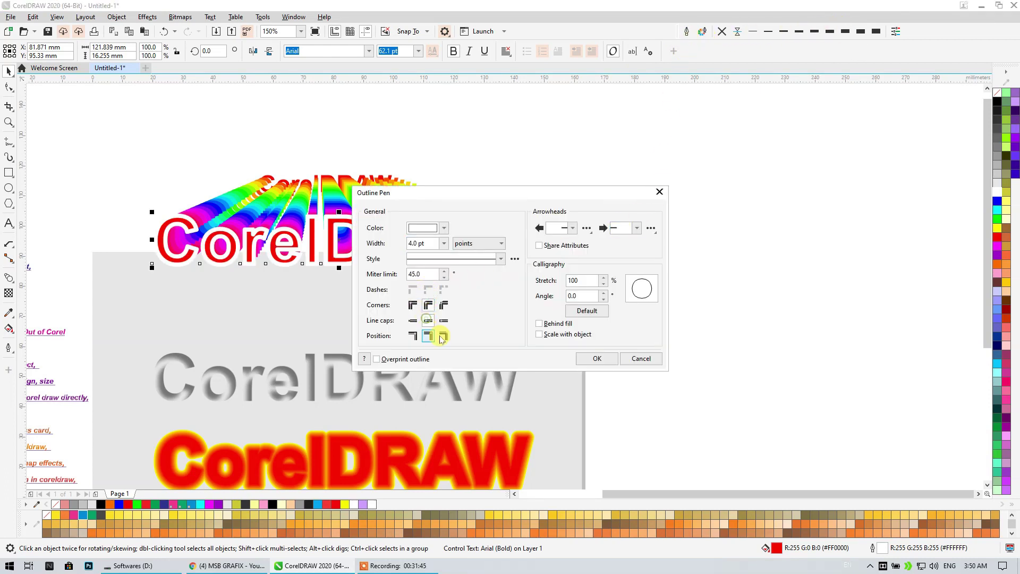
{"action": "left_click", "coordinate": [548, 326]}
{"action": "left_click", "coordinate": [561, 335]}
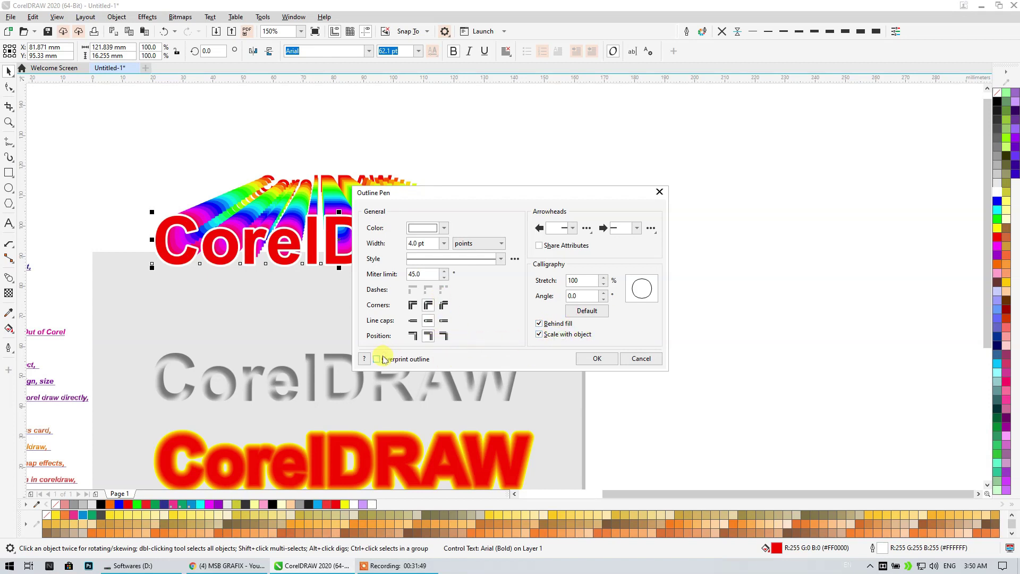
{"action": "left_click", "coordinate": [597, 359]}
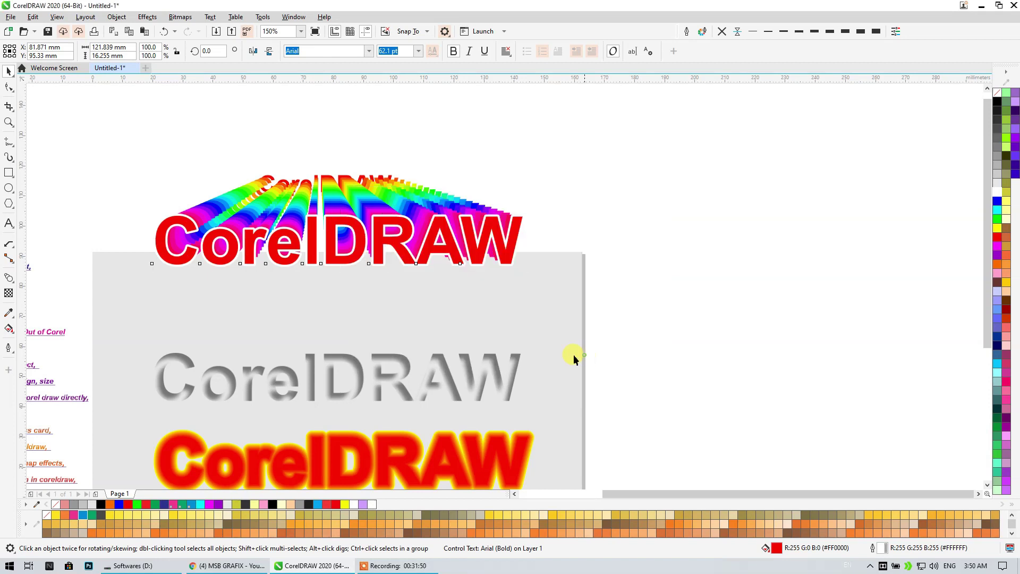
Switch the blend to direct colour progression and fill its small rear text with yellow
{"action": "left_click", "coordinate": [445, 148]}
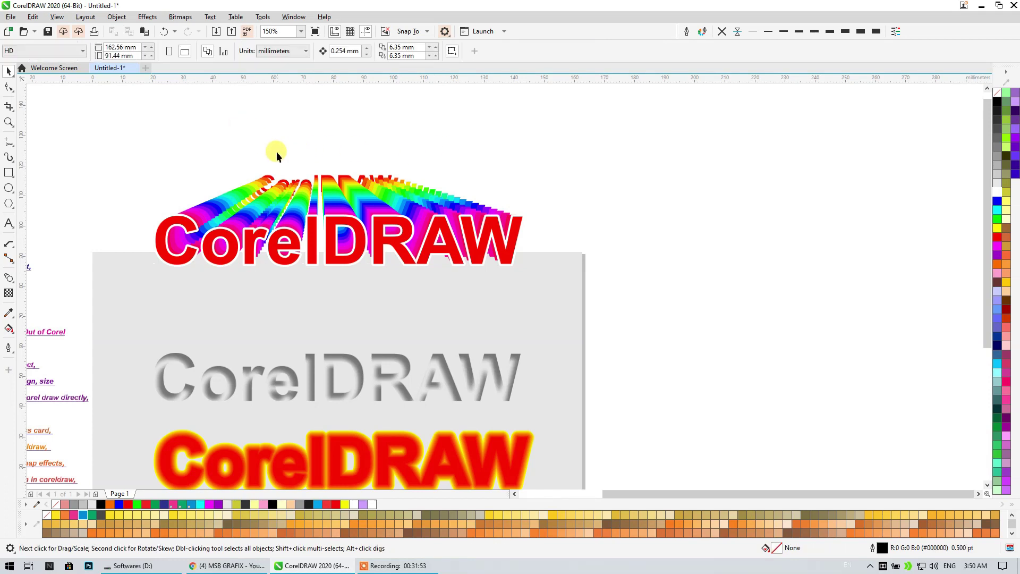
{"action": "left_click", "coordinate": [238, 194]}
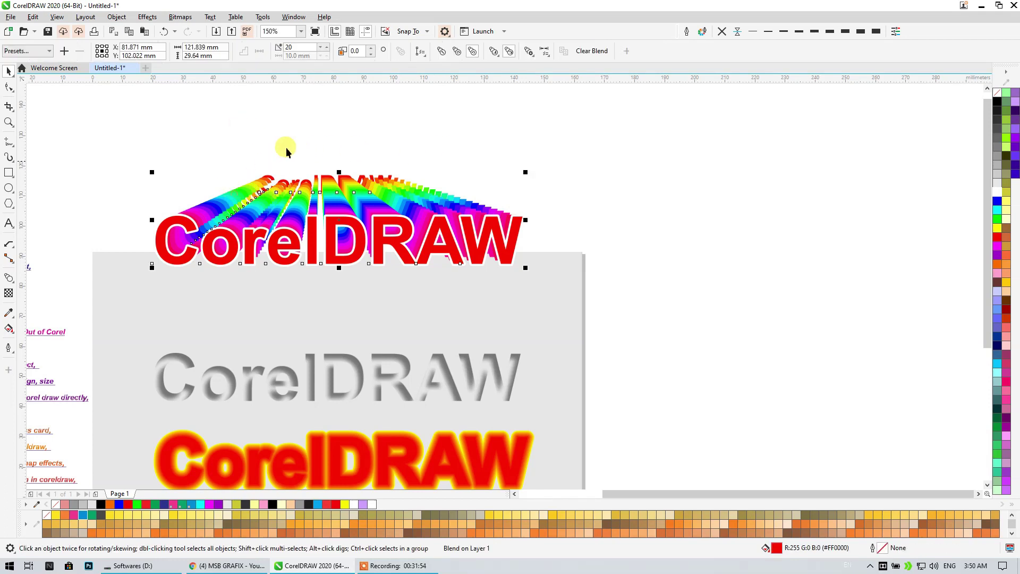
{"action": "left_click", "coordinate": [457, 51]}
{"action": "left_click", "coordinate": [441, 50]}
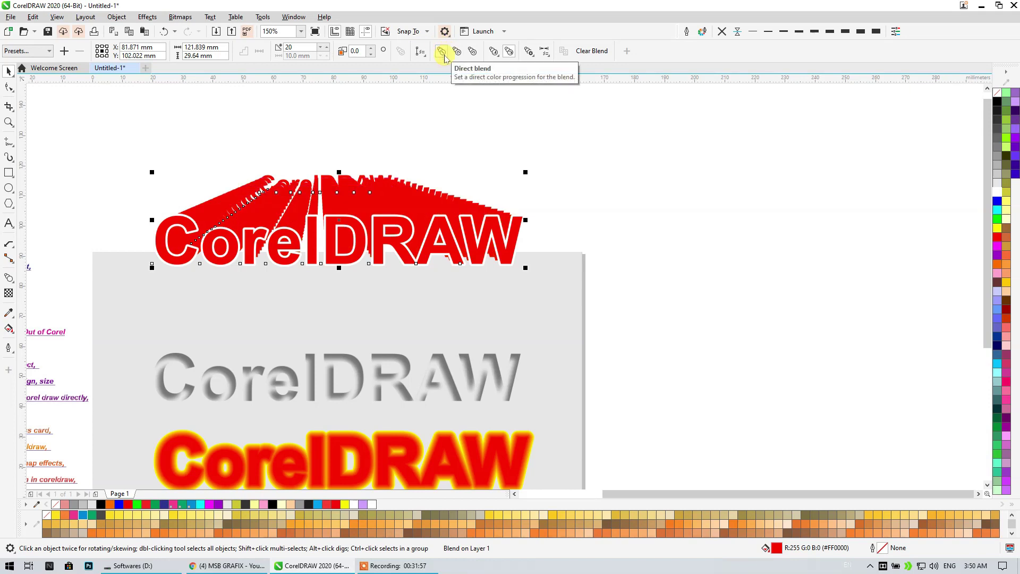
{"action": "left_click_drag", "start_coordinate": [206, 140], "coordinate": [420, 205]}
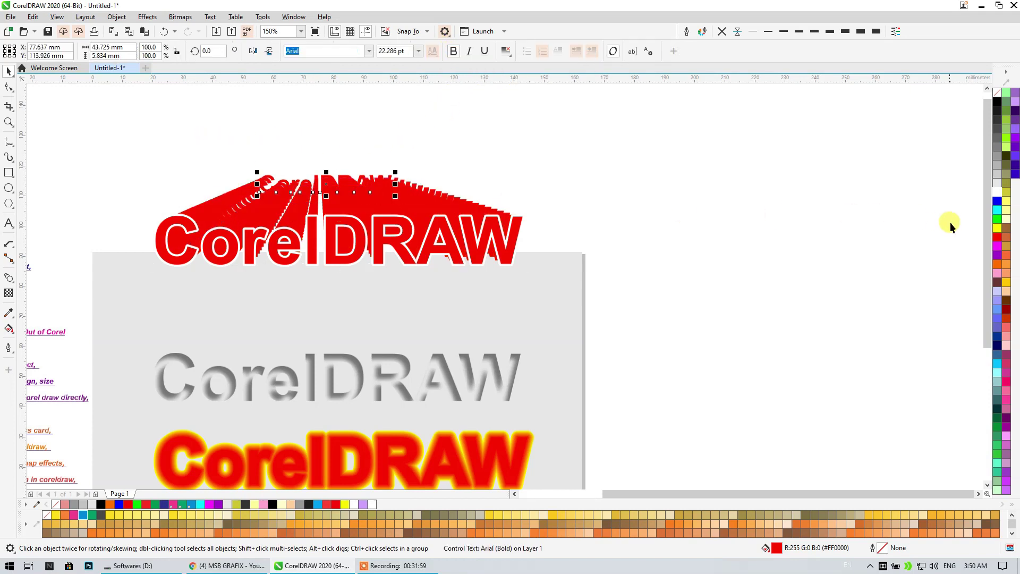
{"action": "left_click", "coordinate": [998, 228]}
Remove the white outline from the large red front text of the blend
{"action": "left_click", "coordinate": [314, 249]}
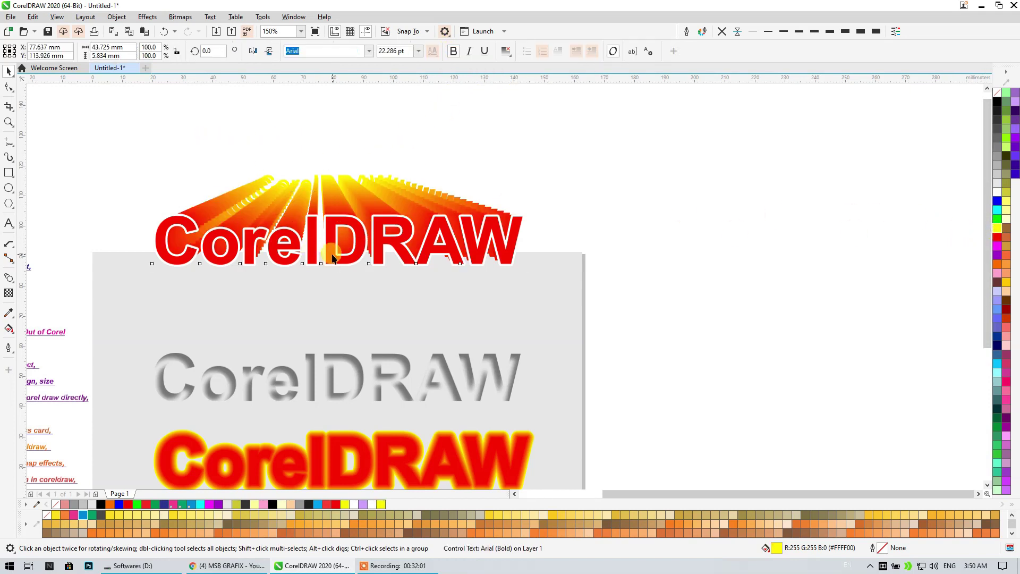
{"action": "left_click", "coordinate": [739, 30]}
{"action": "left_click", "coordinate": [695, 142]}
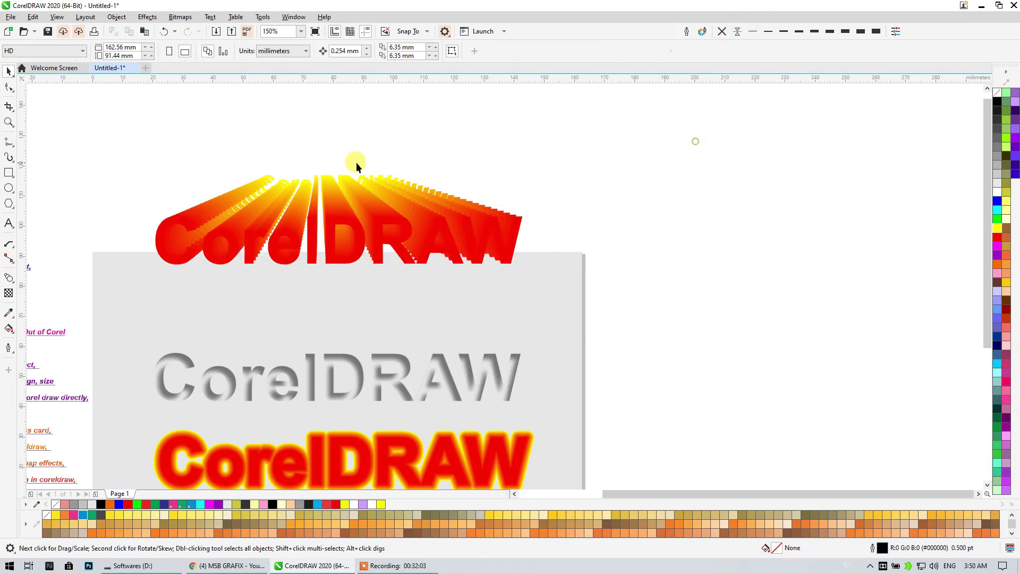
Set the small yellow rear text to 7 pt and place it above the large text at about X 75 mm, Y 140 mm
{"action": "left_click_drag", "start_coordinate": [229, 136], "coordinate": [417, 205]}
{"action": "left_click_drag", "start_coordinate": [326, 182], "coordinate": [333, 102]}
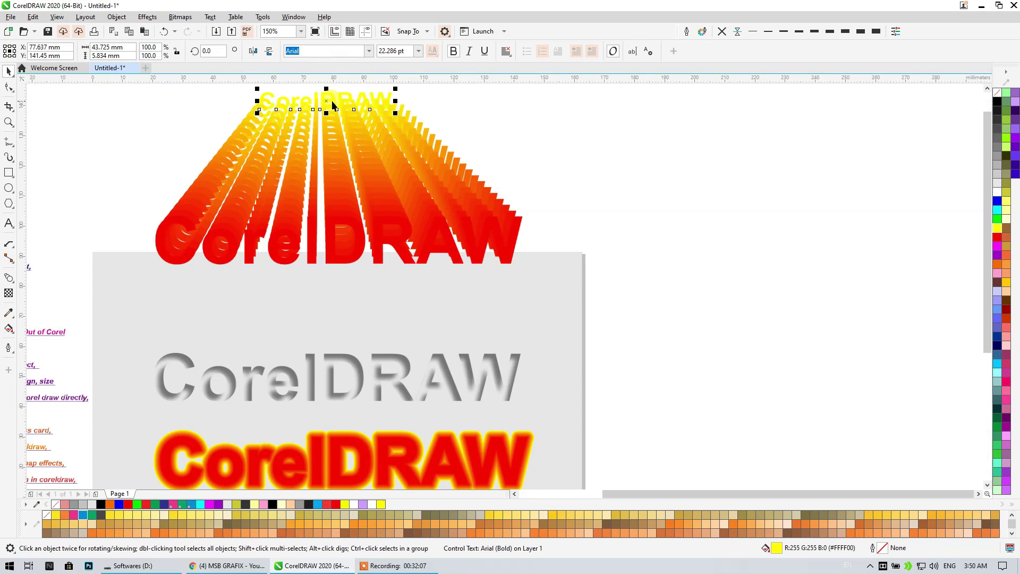
{"action": "scroll", "coordinate": [332, 102], "scroll_direction": "up", "scroll_amount": 3}
{"action": "left_click", "coordinate": [418, 51]}
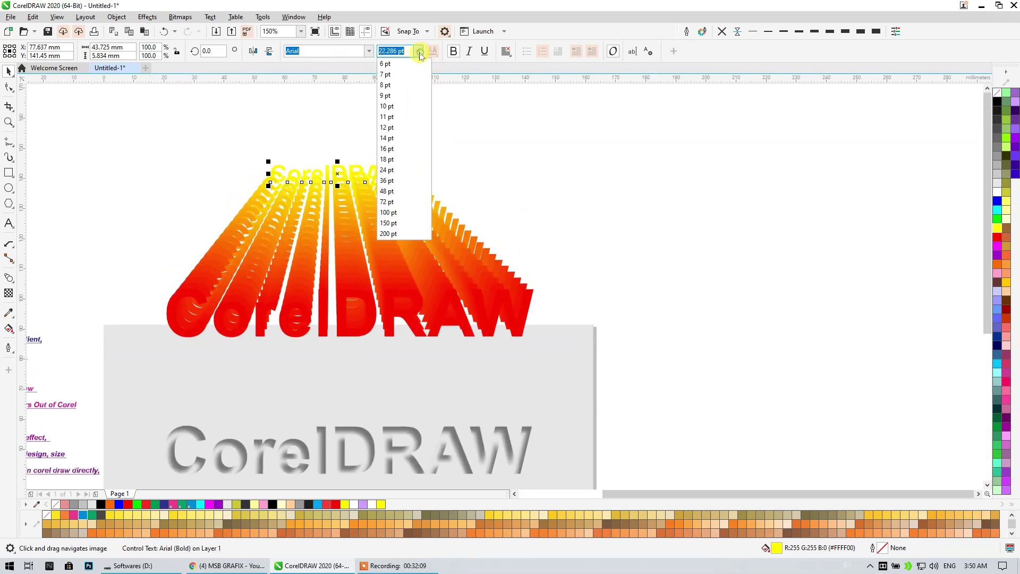
{"action": "left_click", "coordinate": [398, 75]}
{"action": "left_click_drag", "start_coordinate": [290, 171], "coordinate": [331, 181]}
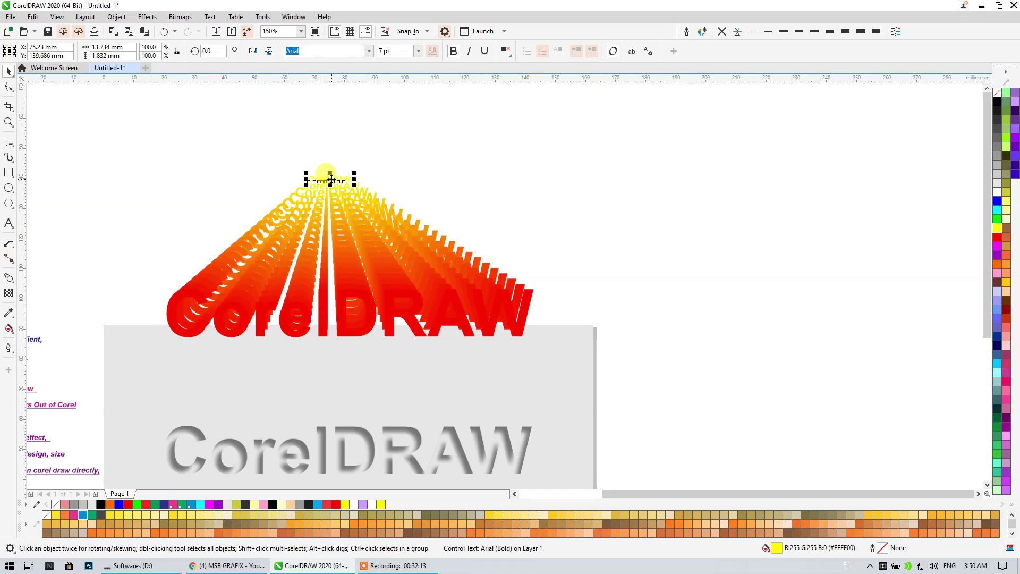
Set the number of blend steps between the two texts to 50
{"action": "left_click", "coordinate": [253, 239]}
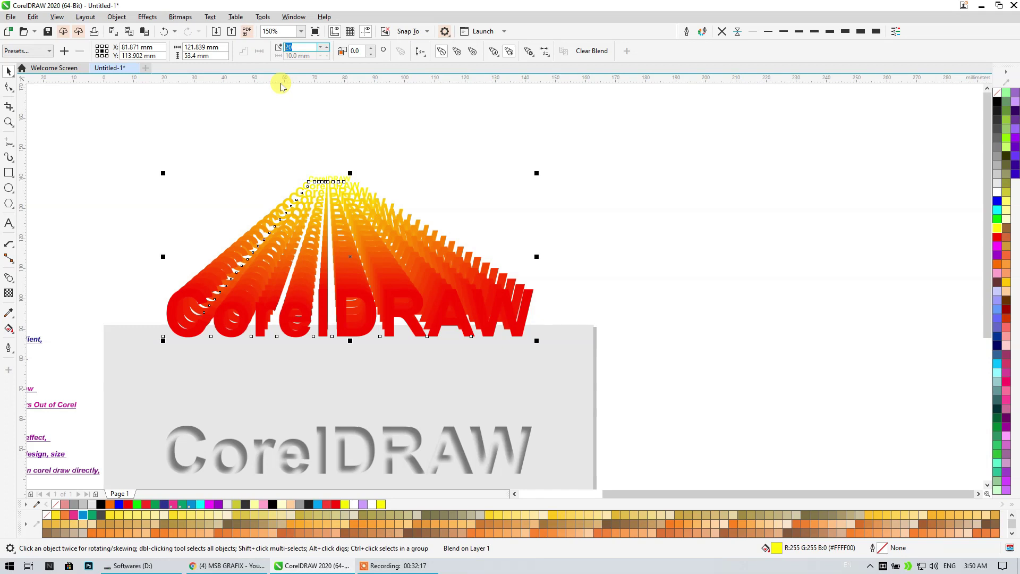
{"action": "key", "text": "Return"}
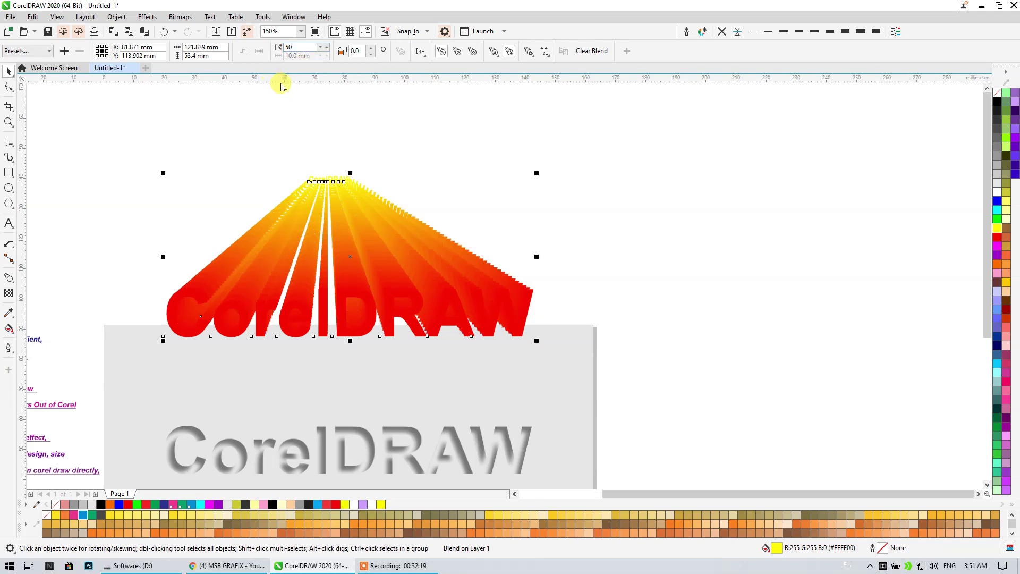
Apply a vertical fountain fill to the large front text, from red just below the letters to white at their upper edge
{"action": "left_click_drag", "start_coordinate": [109, 260], "coordinate": [592, 375]}
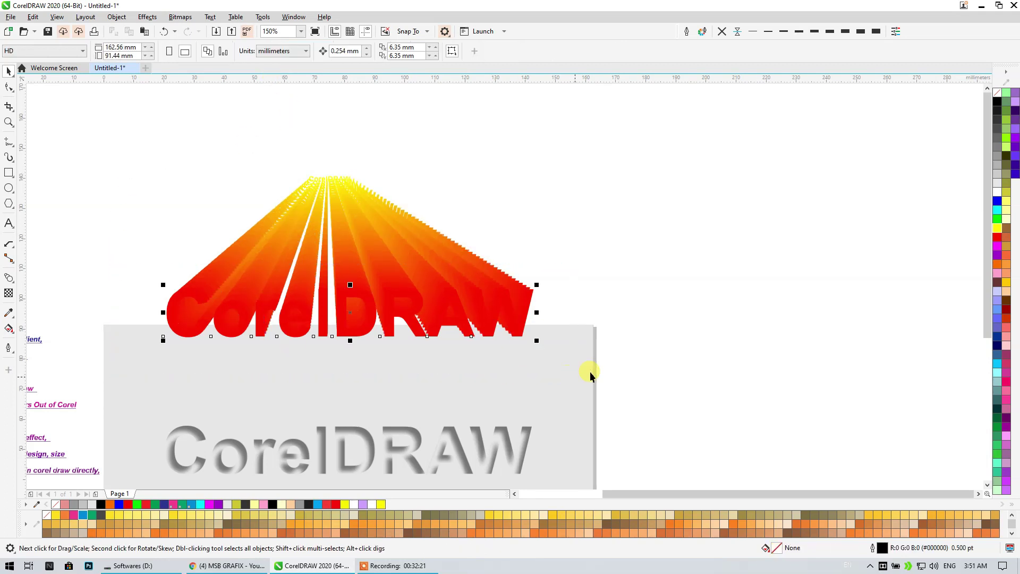
{"action": "left_click", "coordinate": [8, 328]}
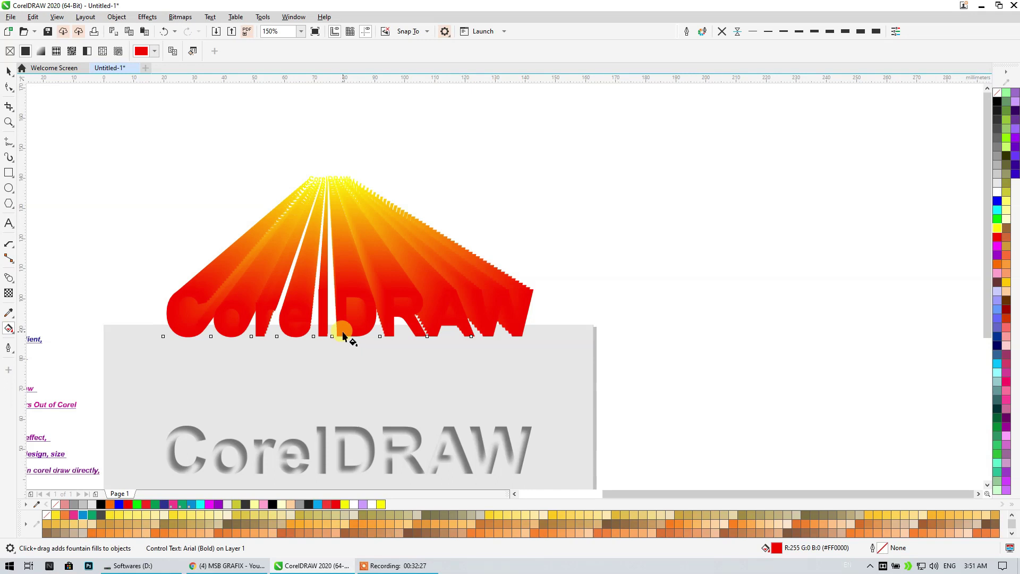
{"action": "left_click_drag", "start_coordinate": [343, 333], "coordinate": [343, 288]}
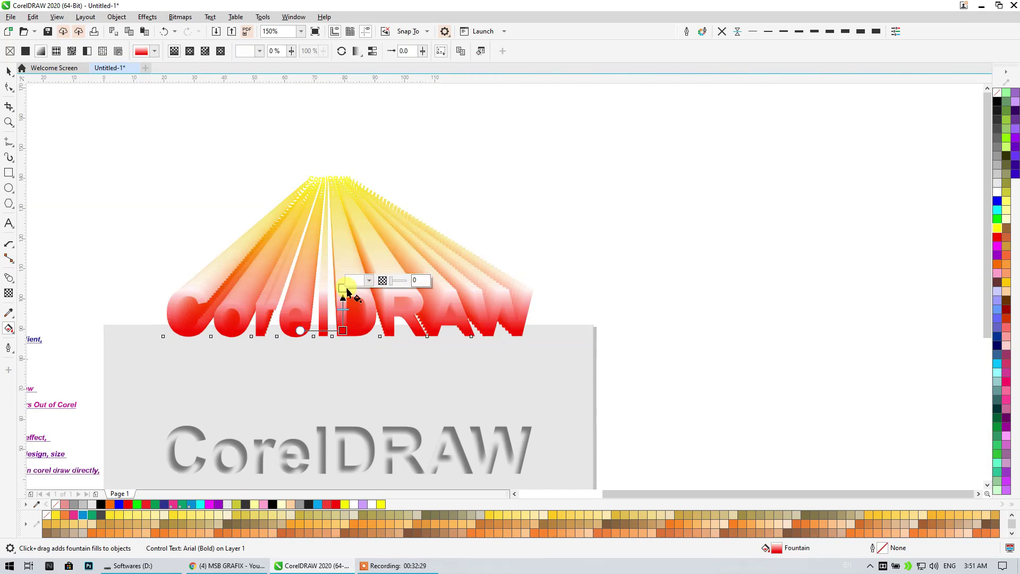
{"action": "left_click", "coordinate": [343, 332]}
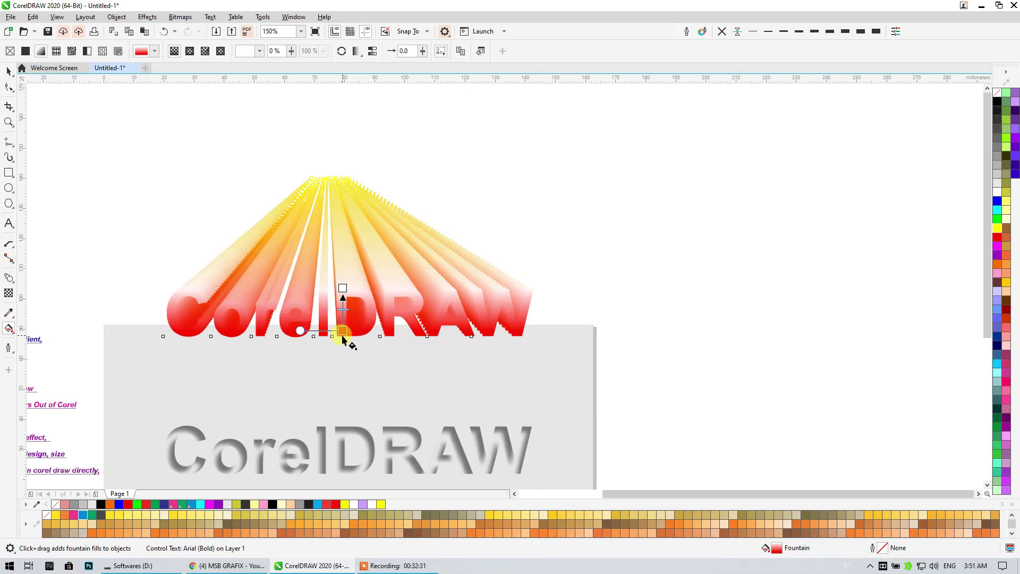
{"action": "left_click_drag", "start_coordinate": [343, 335], "coordinate": [343, 350]}
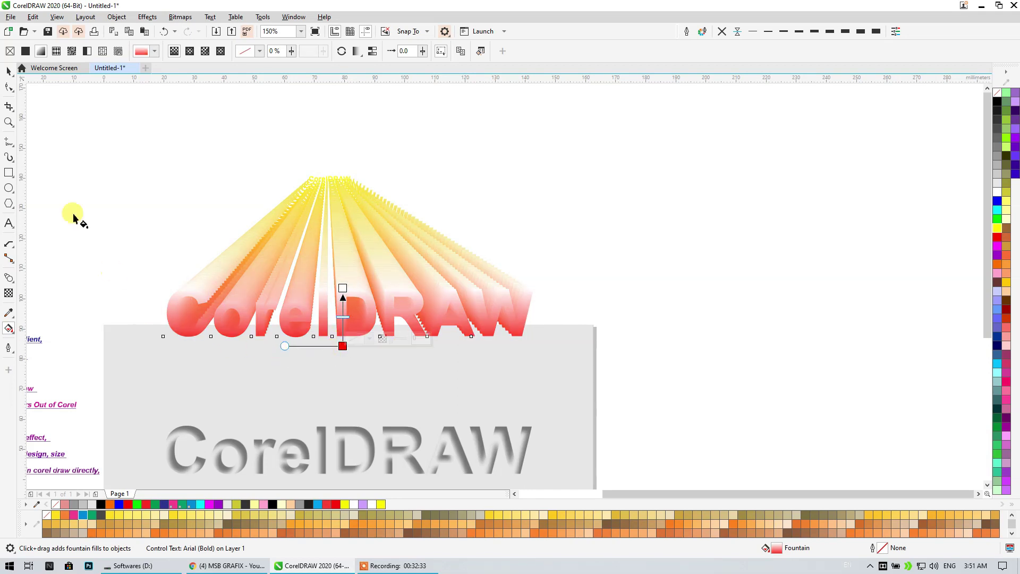
{"action": "left_click", "coordinate": [9, 71]}
{"action": "left_click", "coordinate": [213, 221]}
{"action": "scroll", "coordinate": [358, 324], "scroll_direction": "up", "scroll_amount": 2}
{"action": "left_click_drag", "start_coordinate": [358, 323], "coordinate": [462, 345]}
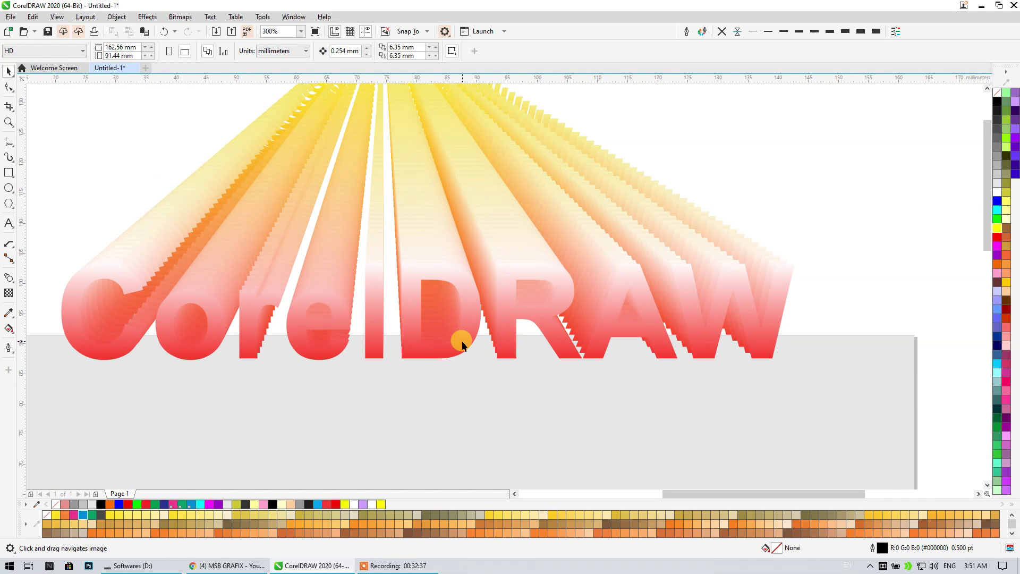
{"action": "scroll", "coordinate": [464, 337], "scroll_direction": "down", "scroll_amount": 2}
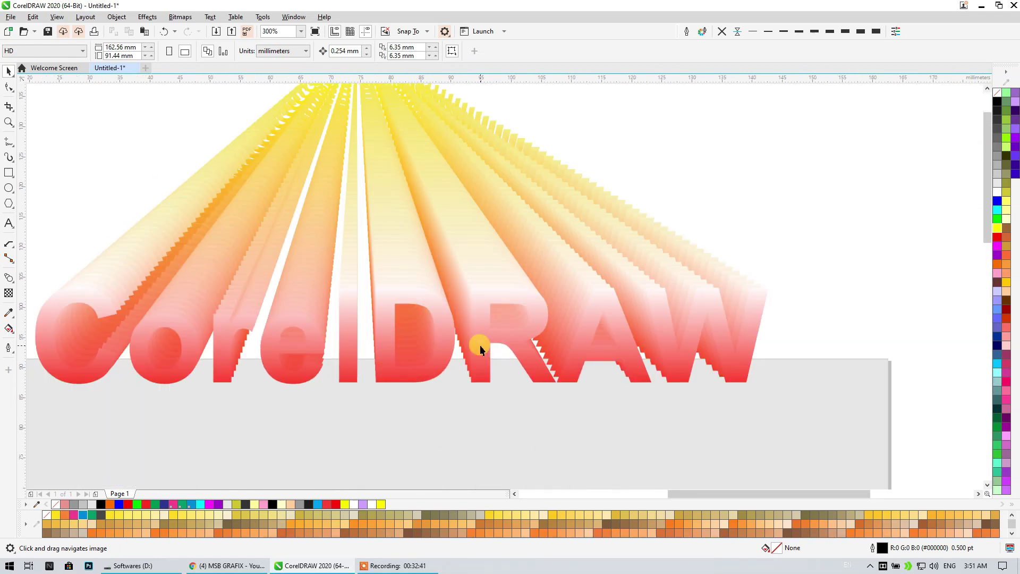
{"action": "scroll", "coordinate": [480, 346], "scroll_direction": "up", "scroll_amount": 2}
{"action": "left_click_drag", "start_coordinate": [474, 342], "coordinate": [494, 391]}
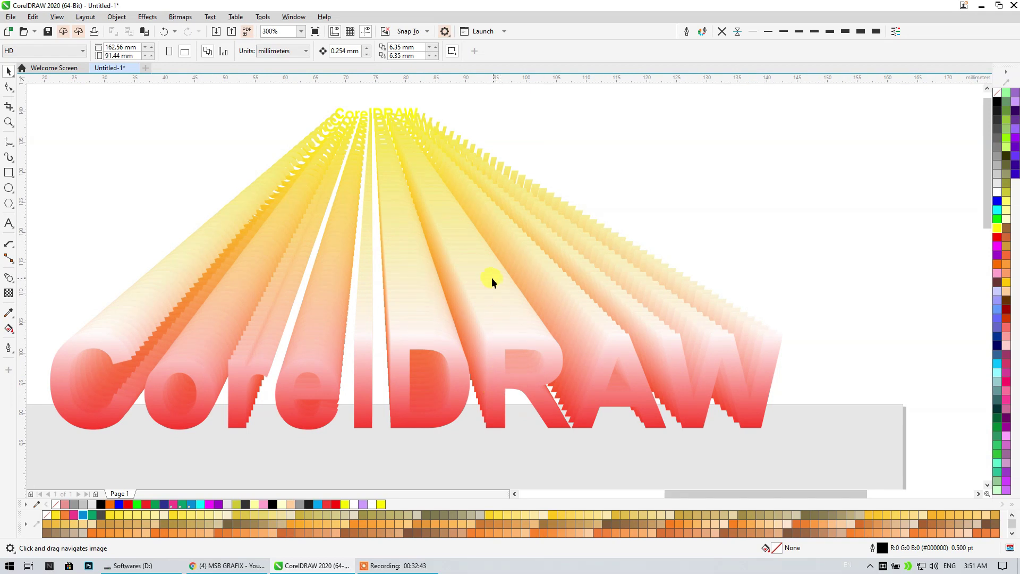
{"action": "scroll", "coordinate": [396, 314], "scroll_direction": "down", "scroll_amount": 2}
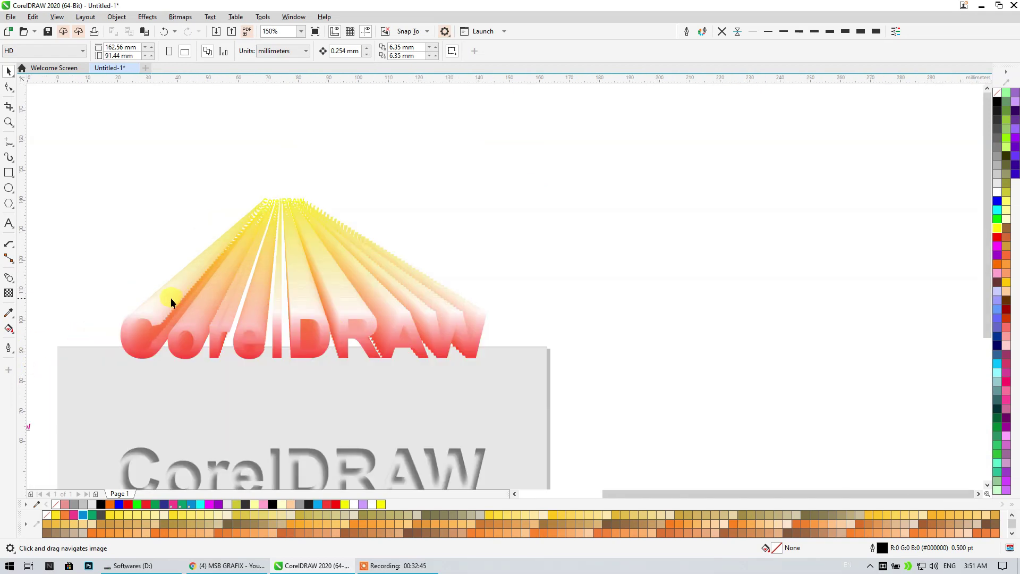
Try 100 and 200 steps for the perspective text blend
{"action": "scroll", "coordinate": [170, 297], "scroll_direction": "up", "scroll_amount": 4}
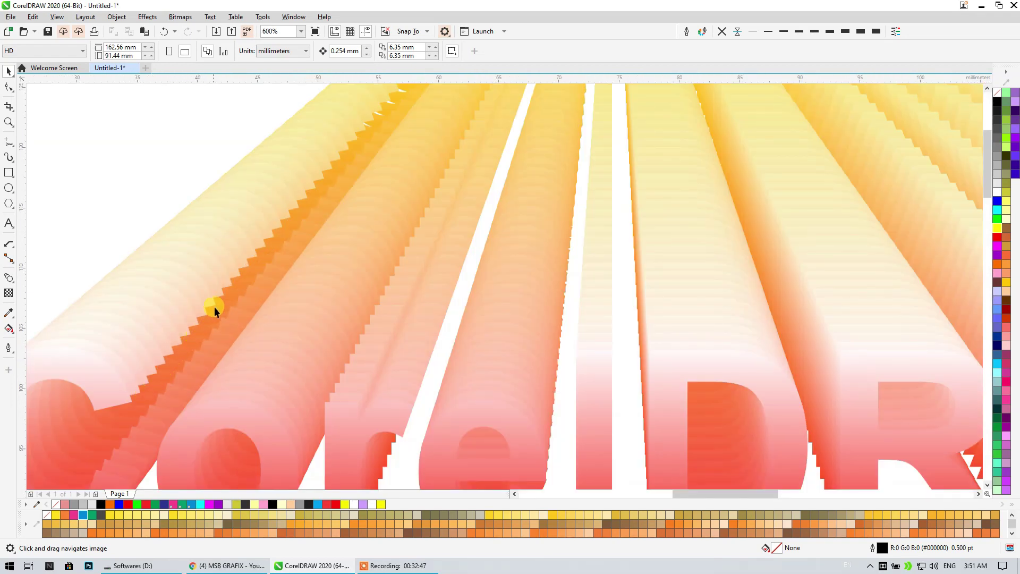
{"action": "left_click", "coordinate": [328, 174]}
{"action": "left_click", "coordinate": [298, 48]}
{"action": "type", "text": "100"}
{"action": "key", "text": "Return"}
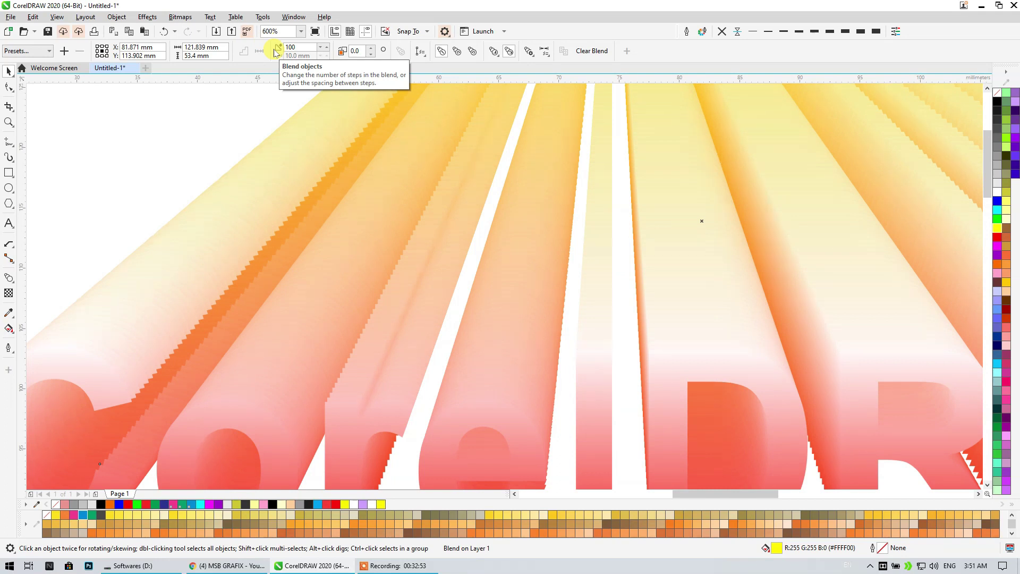
{"action": "left_click", "coordinate": [308, 51]}
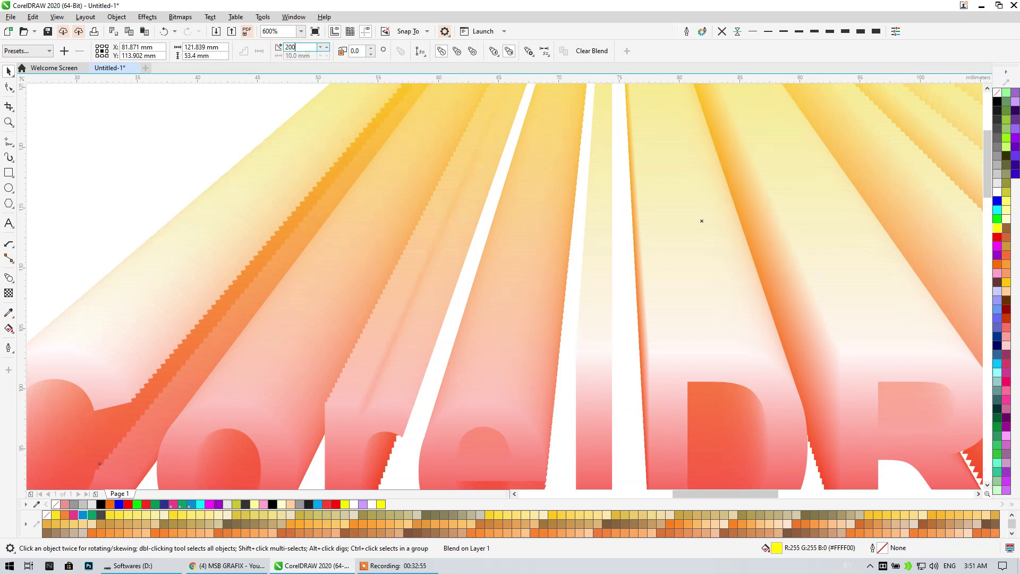
{"action": "key", "text": "Return"}
Set the number of steps in the perspective text blend to 500
{"action": "left_click", "coordinate": [307, 47]}
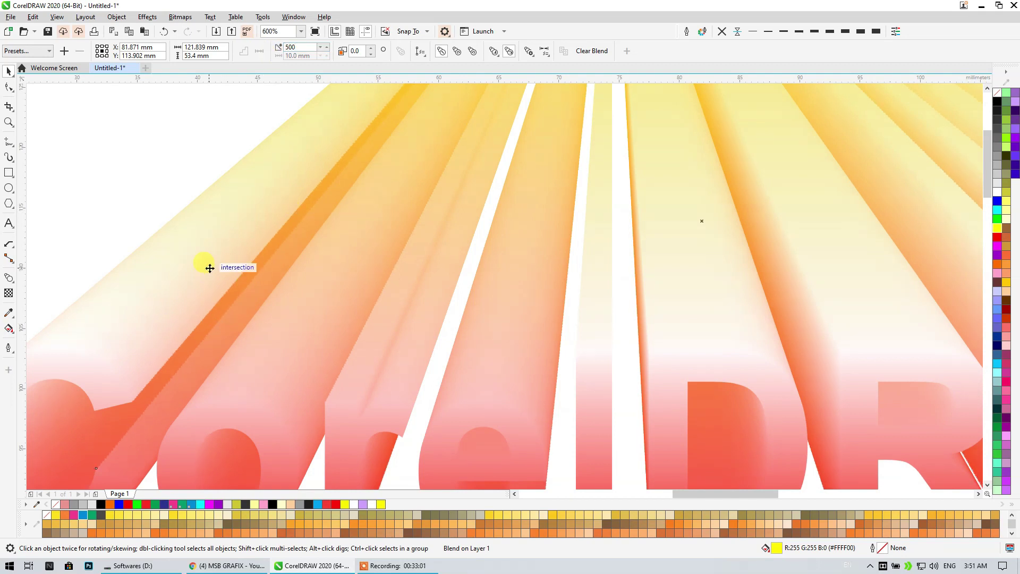
{"action": "scroll", "coordinate": [222, 290], "scroll_direction": "up", "scroll_amount": 2}
{"action": "scroll", "coordinate": [221, 290], "scroll_direction": "down", "scroll_amount": 2}
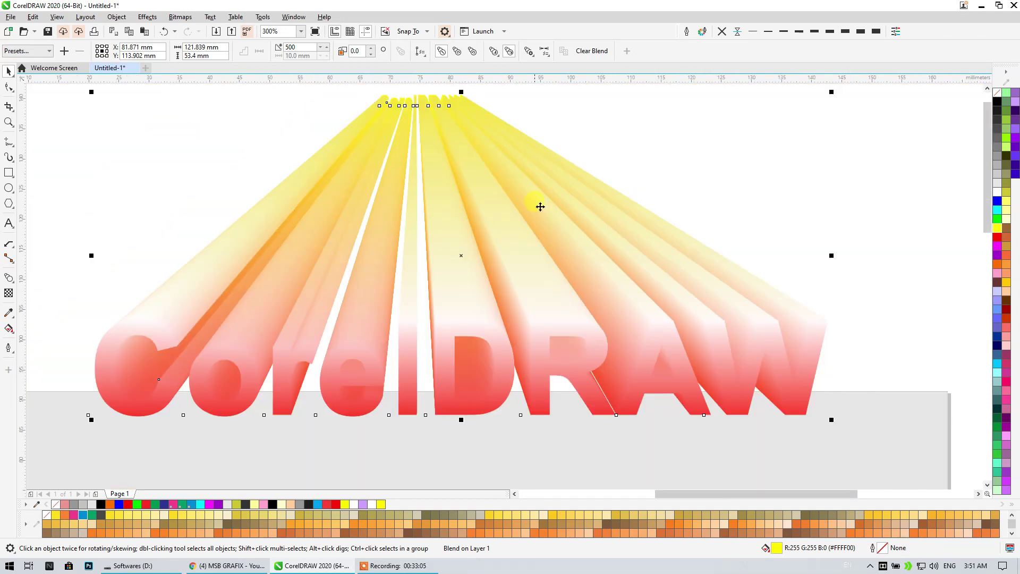
{"action": "left_click", "coordinate": [643, 148]}
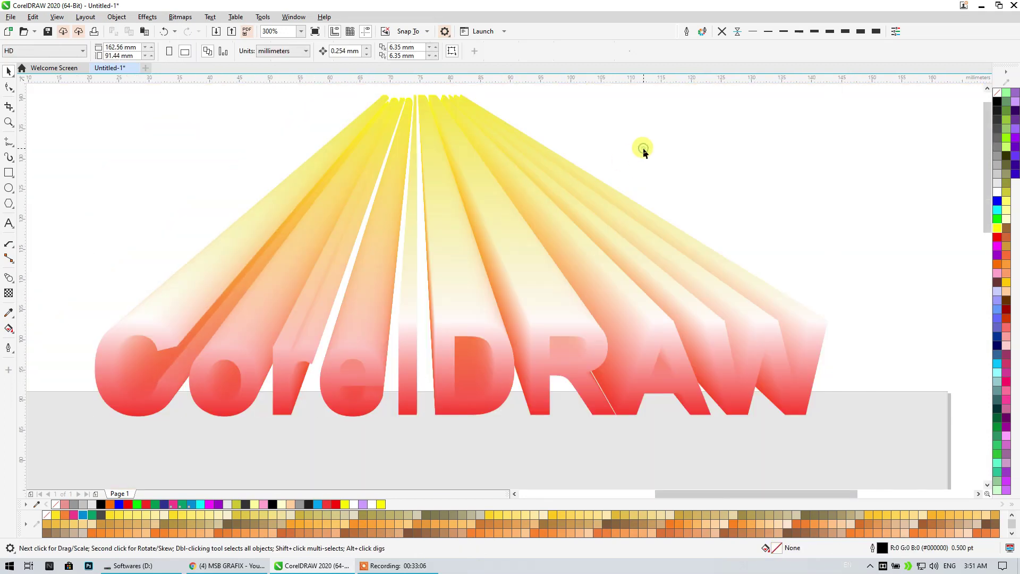
Recolour the small rear text of the blend, trying red and green before settling on cyan
{"action": "left_click", "coordinate": [493, 342]}
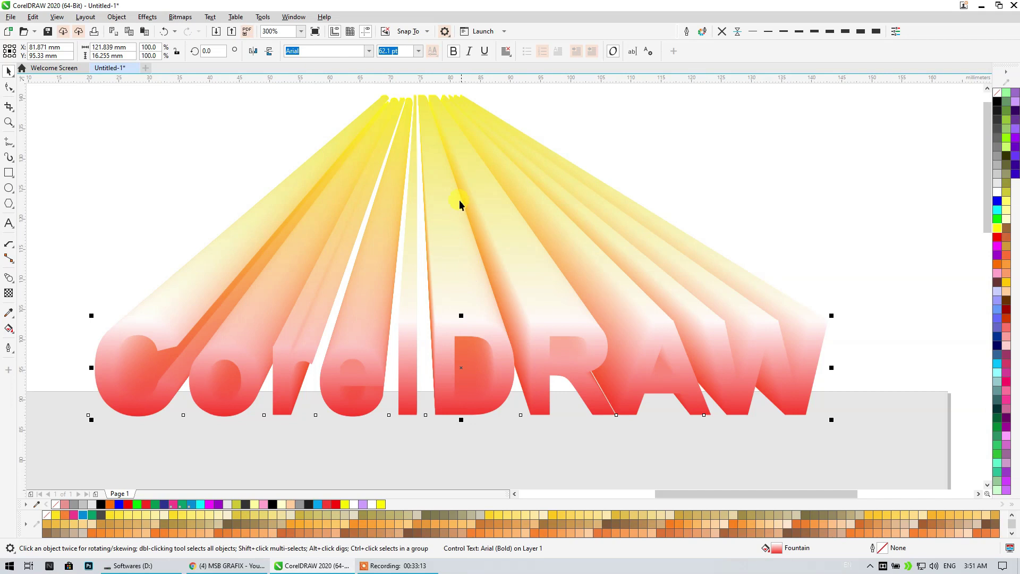
{"action": "scroll", "coordinate": [428, 223], "scroll_direction": "down", "scroll_amount": 2}
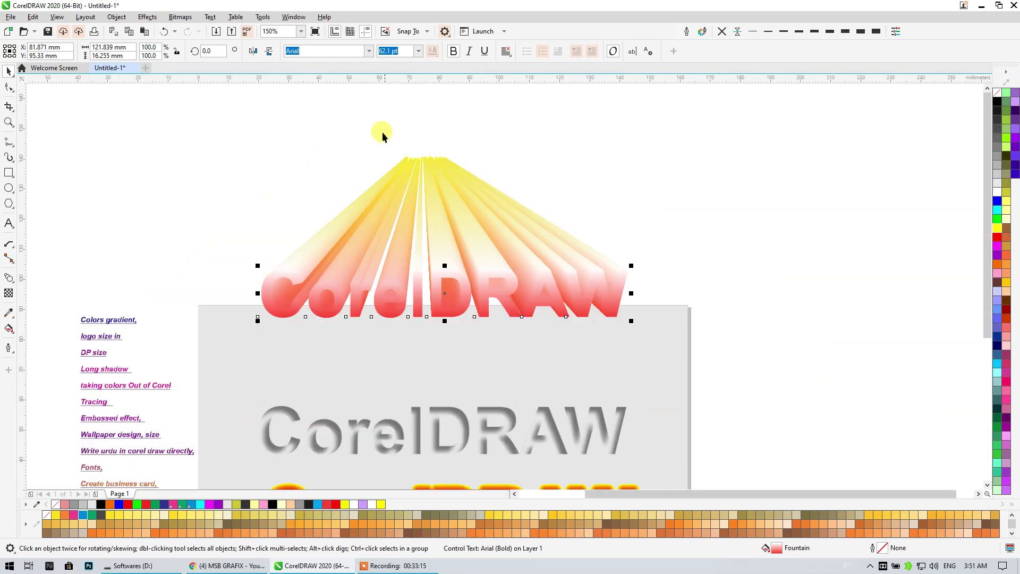
{"action": "left_click_drag", "start_coordinate": [465, 169], "coordinate": [466, 170]}
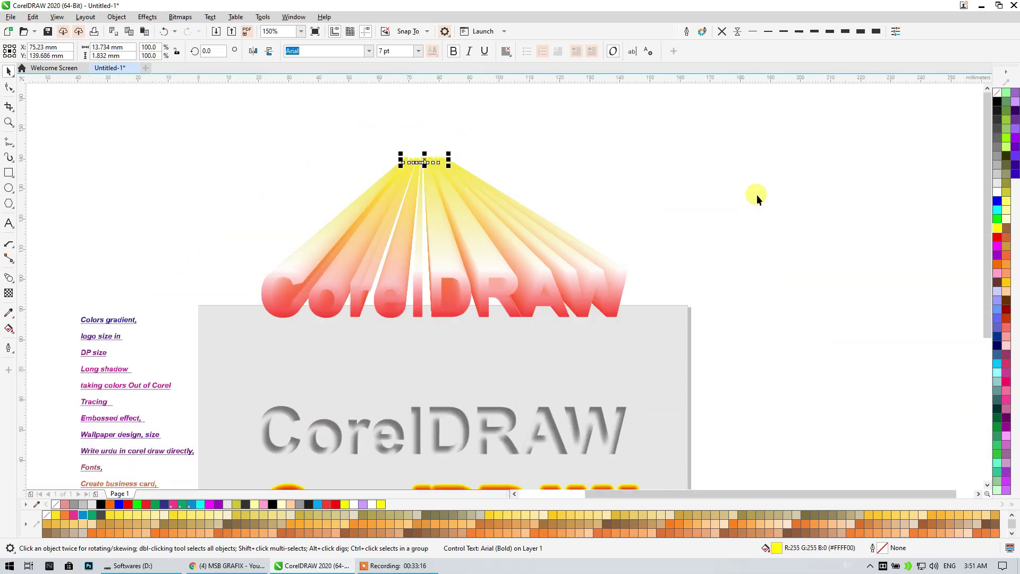
{"action": "left_click", "coordinate": [998, 242]}
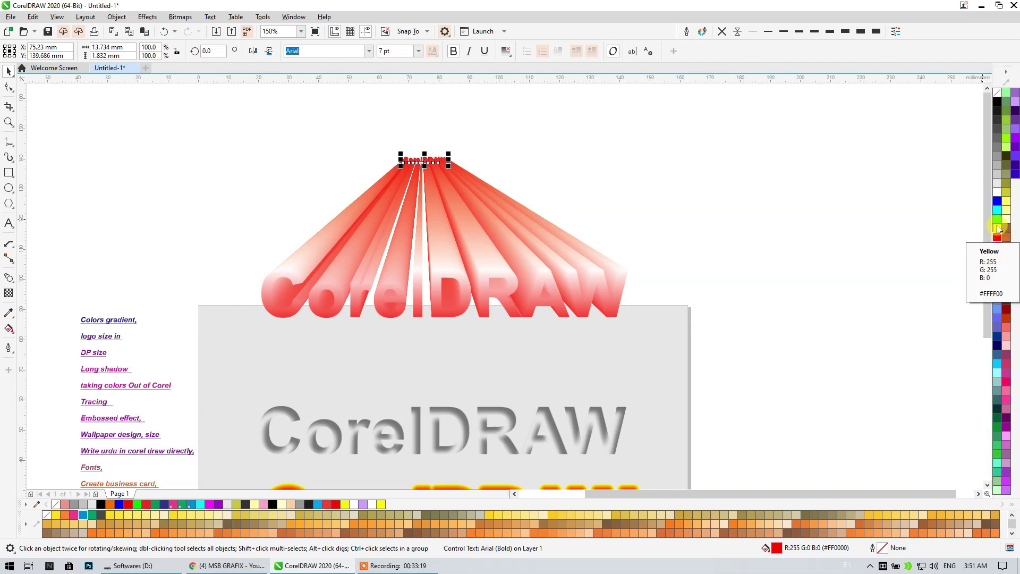
{"action": "left_click", "coordinate": [998, 219]}
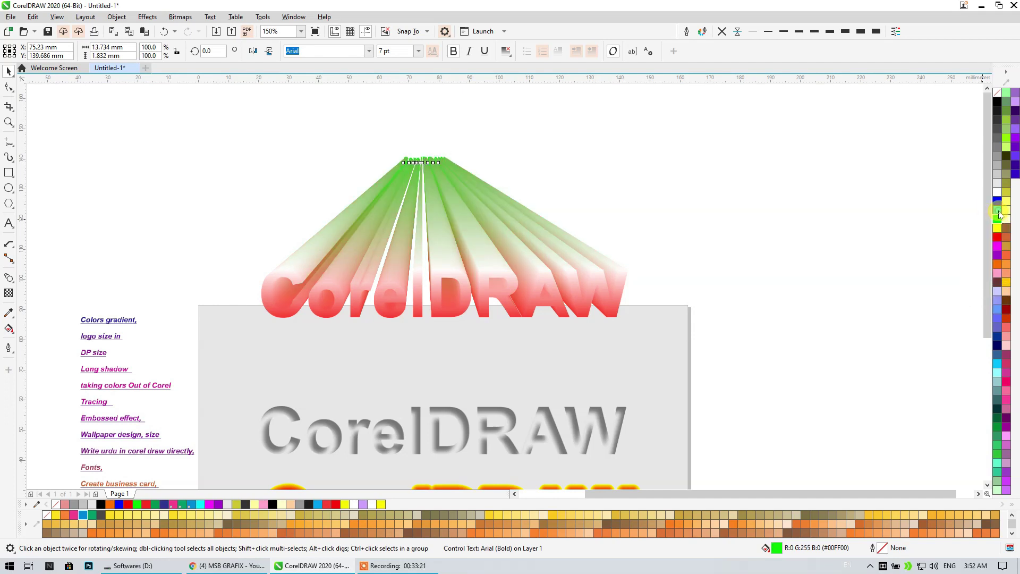
{"action": "left_click", "coordinate": [998, 210]}
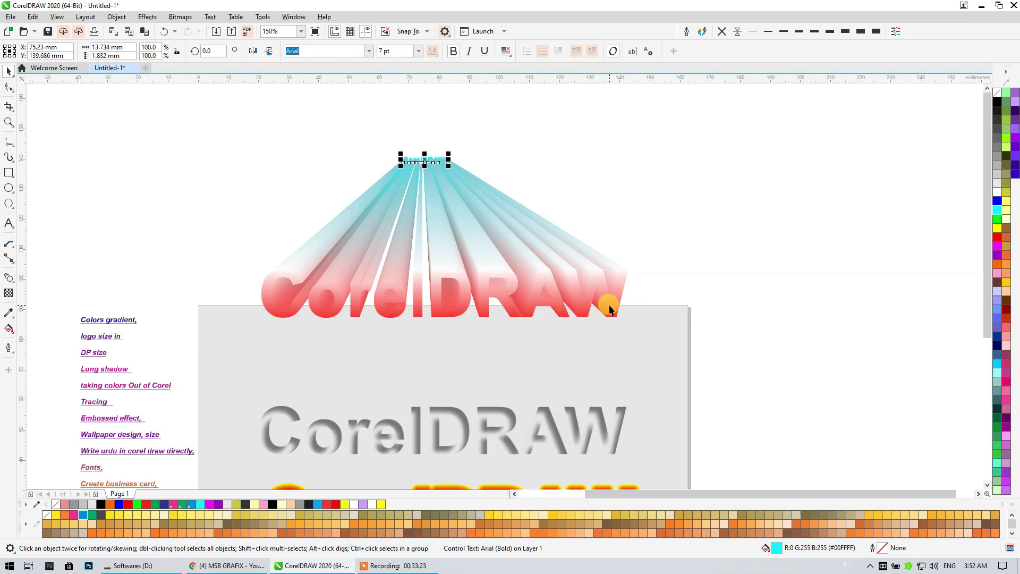
{"action": "left_click", "coordinate": [681, 216]}
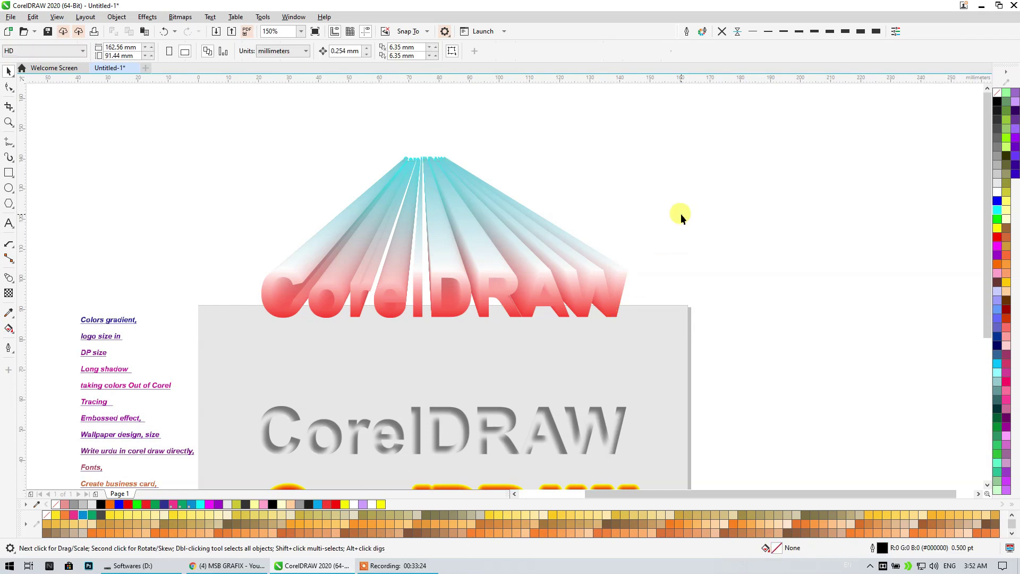
Place a copy of the whole perspective text blend in the empty area to the right of the page
{"action": "left_click", "coordinate": [604, 292]}
{"action": "scroll", "coordinate": [645, 318], "scroll_direction": "down", "scroll_amount": 1}
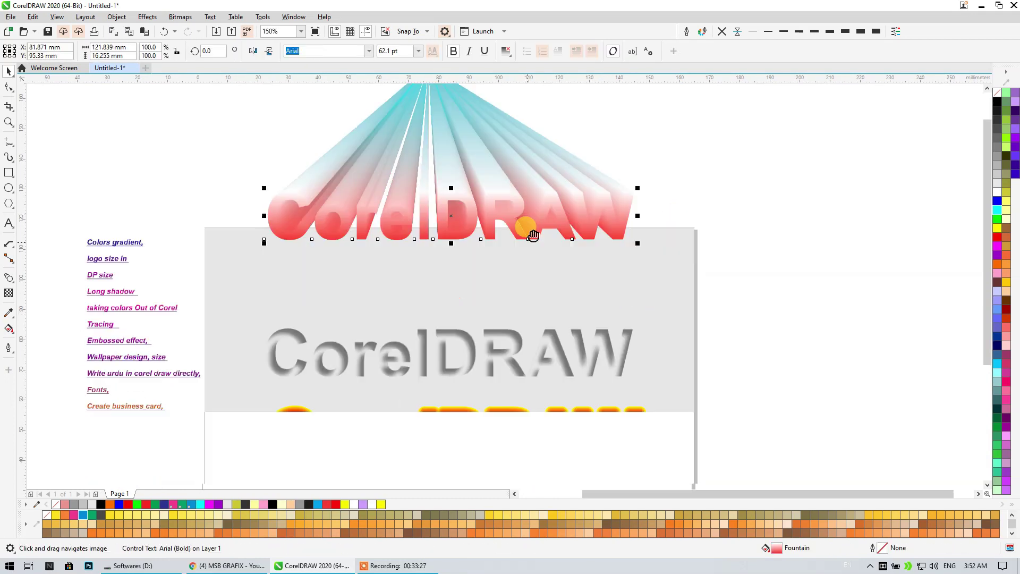
{"action": "scroll", "coordinate": [346, 163], "scroll_direction": "down", "scroll_amount": 1}
{"action": "left_click_drag", "start_coordinate": [300, 94], "coordinate": [535, 198]}
{"action": "left_click_drag", "start_coordinate": [425, 161], "coordinate": [712, 276]}
{"action": "left_click", "coordinate": [579, 352]}
Save the settings of the original blend above the page as a blend preset named msb
{"action": "left_click", "coordinate": [374, 142]}
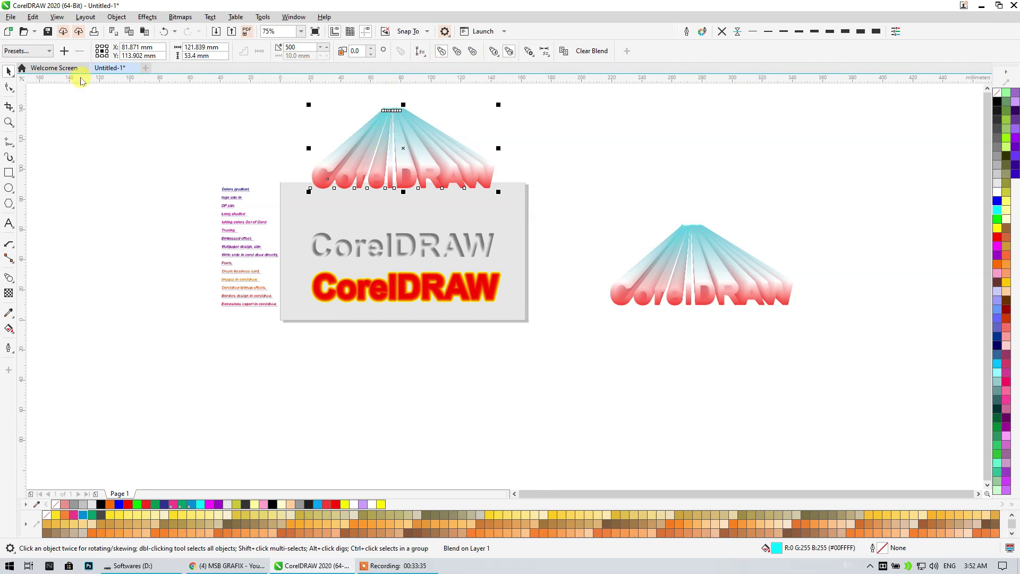
{"action": "key", "text": "h"}
{"action": "left_click_drag", "start_coordinate": [396, 108], "coordinate": [355, 208]}
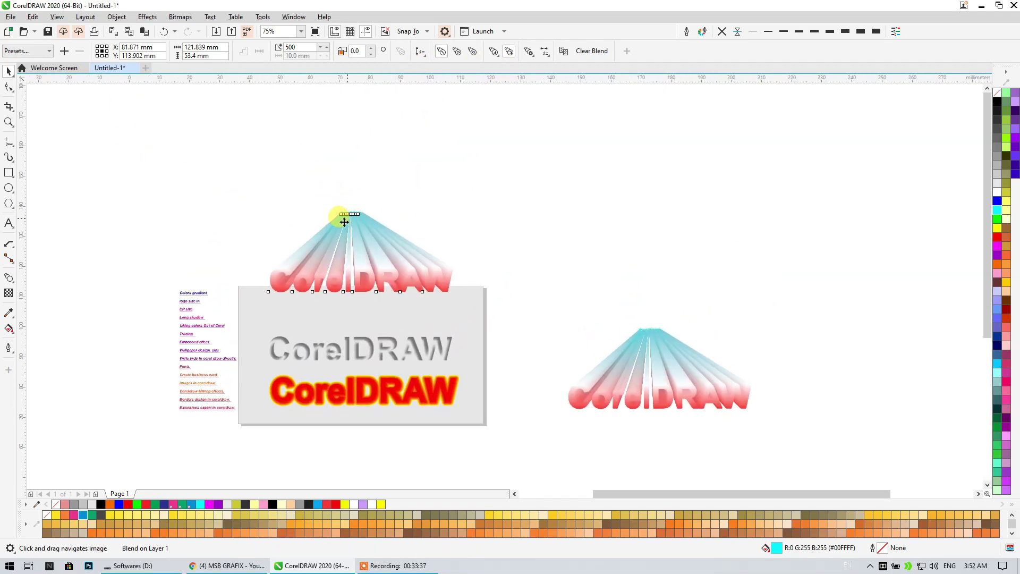
{"action": "scroll", "coordinate": [343, 219], "scroll_direction": "up", "scroll_amount": 2}
{"action": "left_click", "coordinate": [28, 51]}
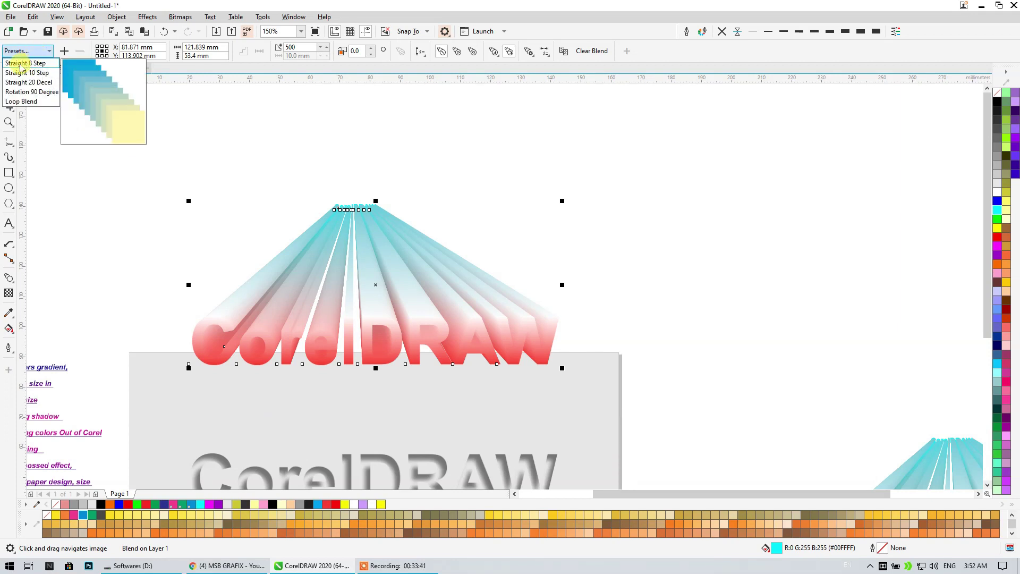
{"action": "left_click", "coordinate": [297, 150]}
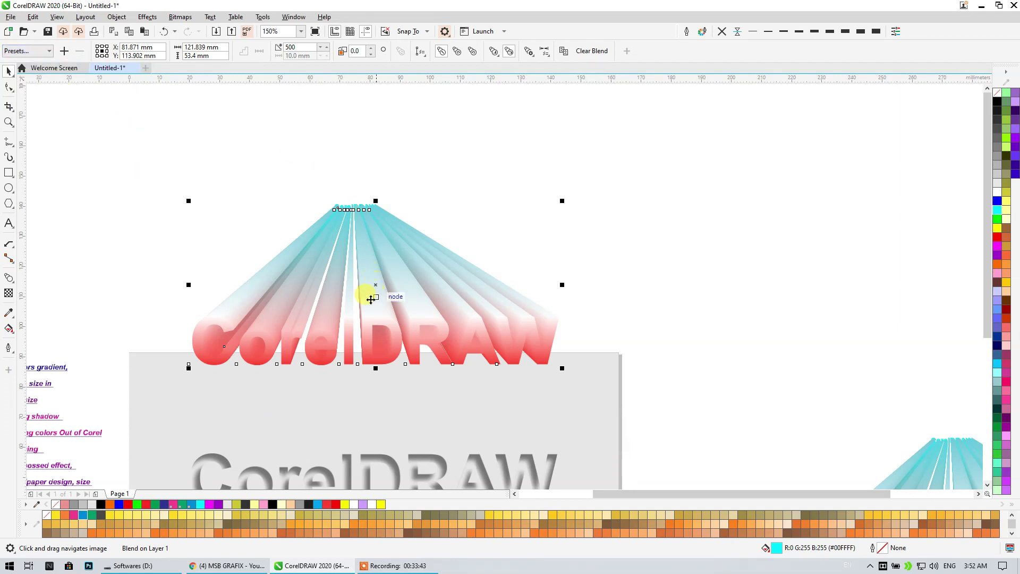
{"action": "left_click", "coordinate": [64, 51]}
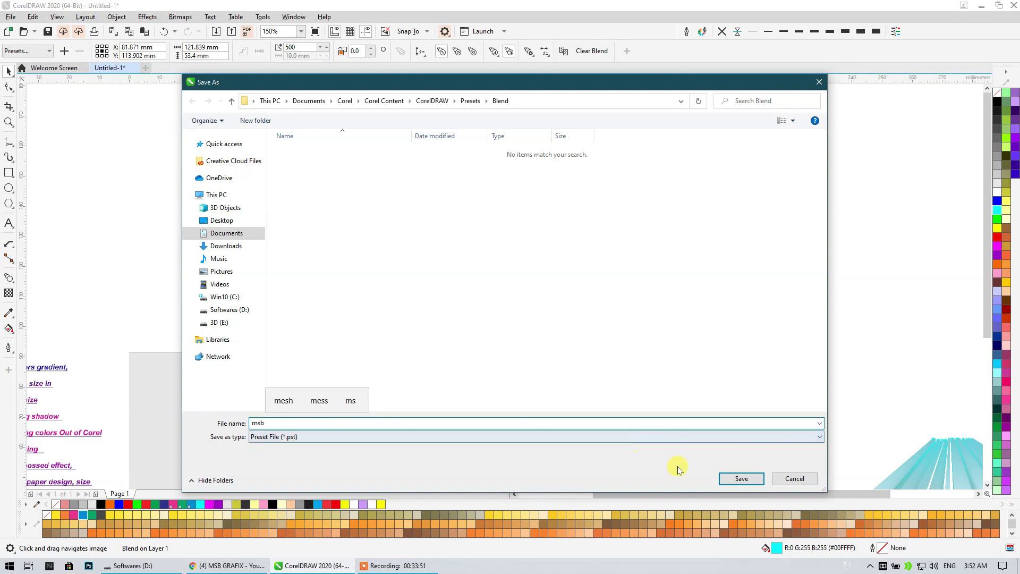
{"action": "left_click", "coordinate": [742, 479]}
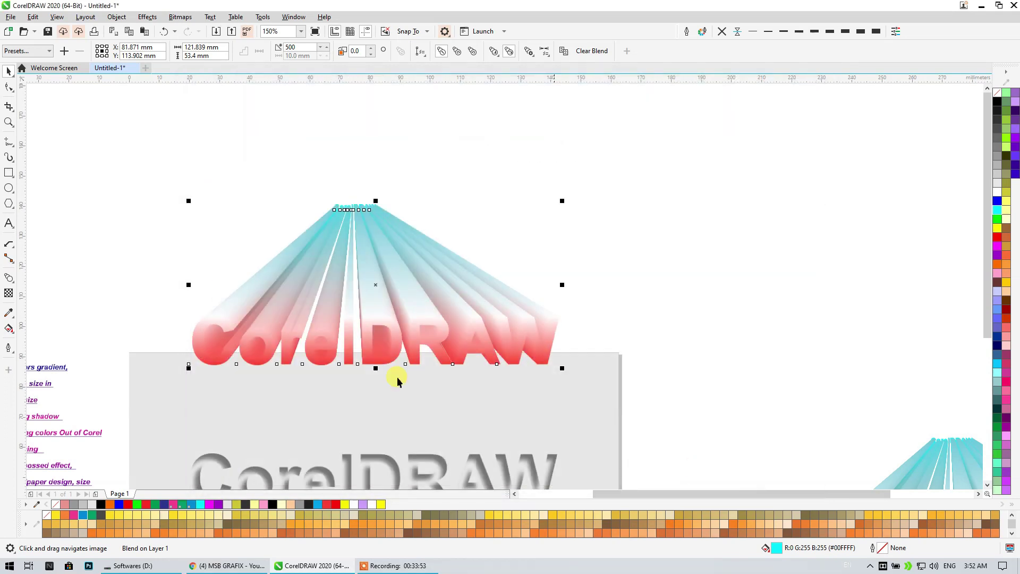
{"action": "left_click", "coordinate": [60, 109]}
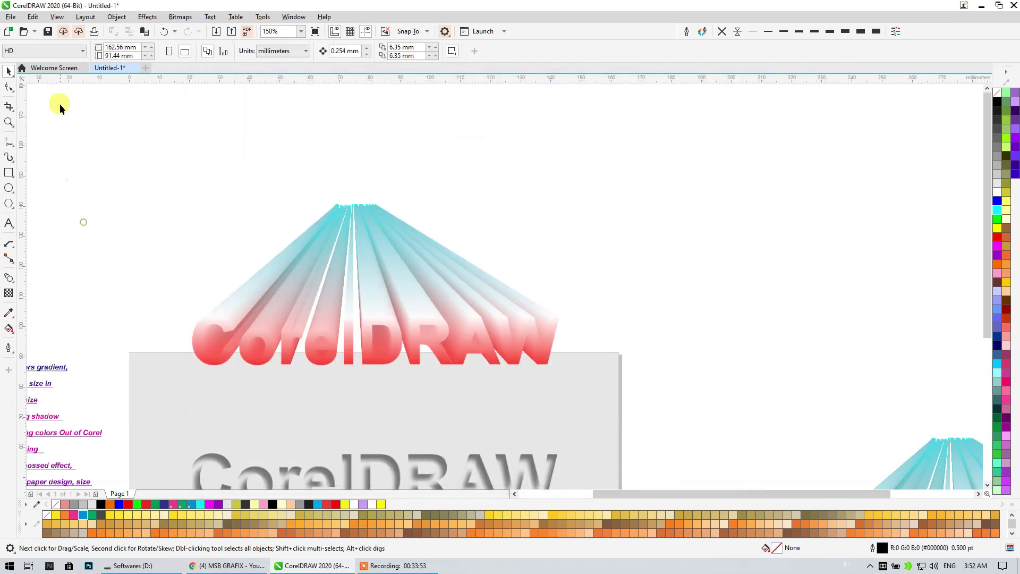
Try the Straight 8 Step and Straight 10 Step presets on the original blend
{"action": "left_click", "coordinate": [302, 254]}
{"action": "left_click", "coordinate": [51, 52]}
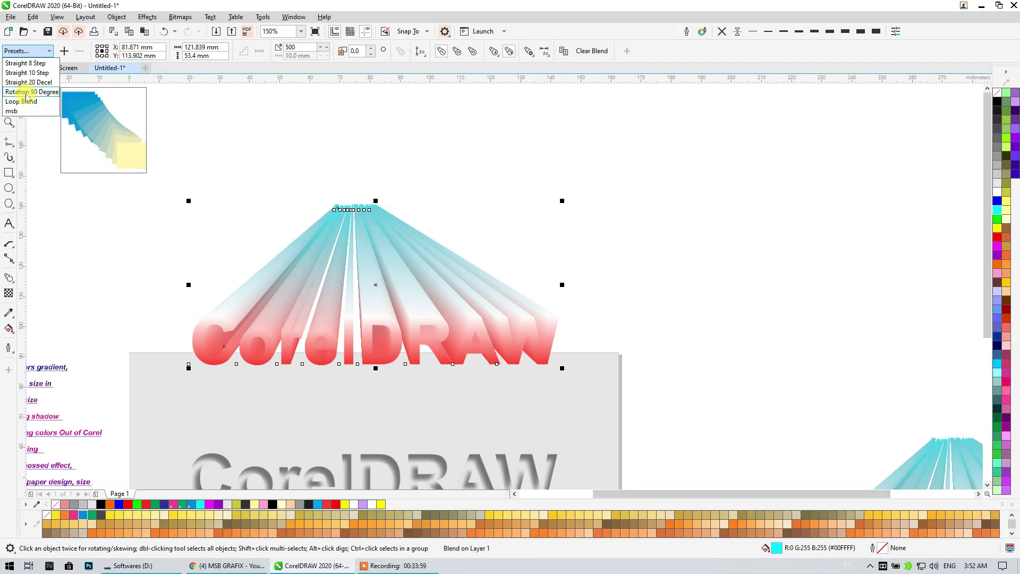
{"action": "left_click", "coordinate": [31, 64]}
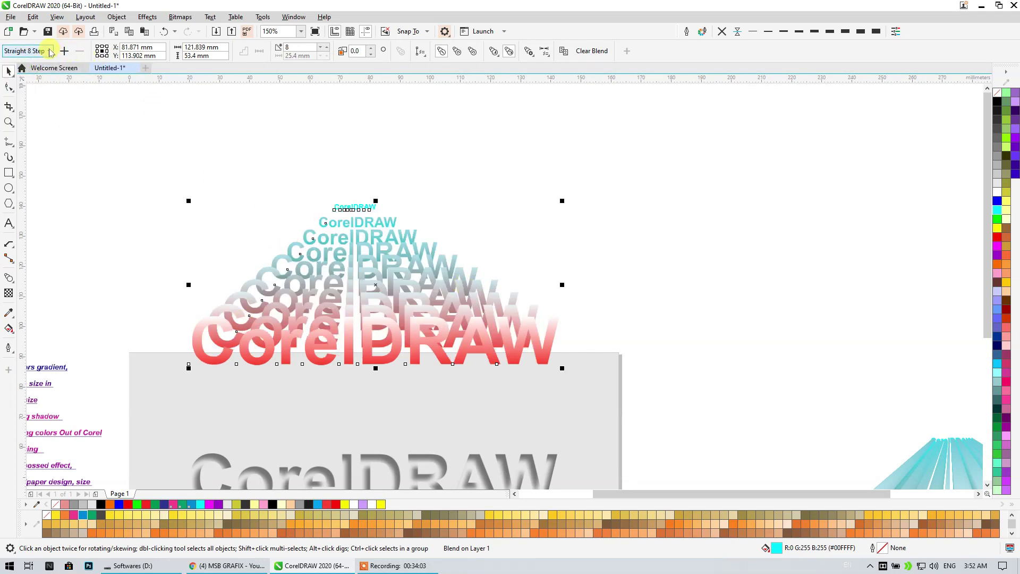
{"action": "left_click", "coordinate": [50, 51]}
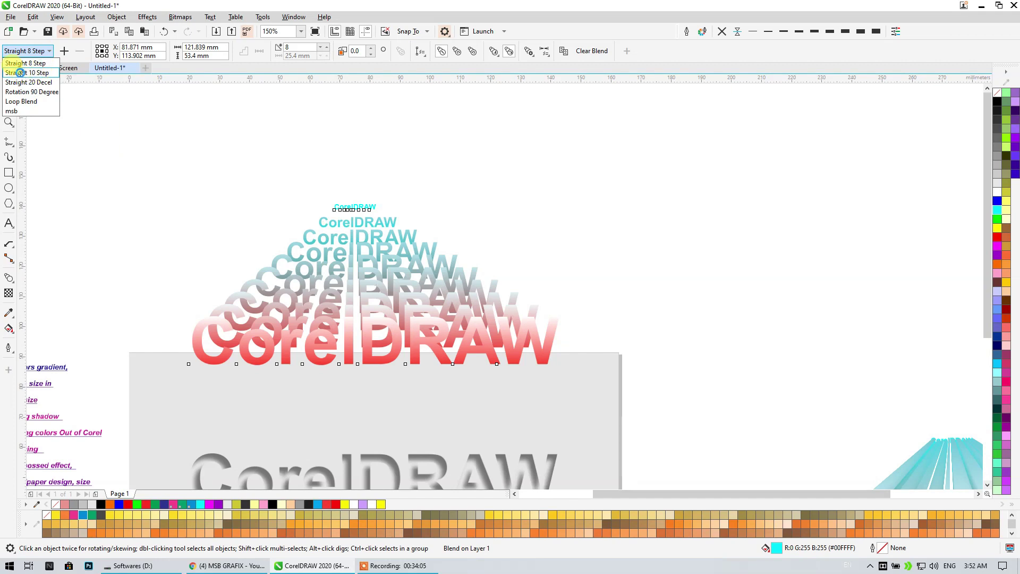
{"action": "left_click", "coordinate": [20, 73]}
Try the Straight 20 Decel preset on the blend with its number of steps raised to 100
{"action": "left_click", "coordinate": [27, 51]}
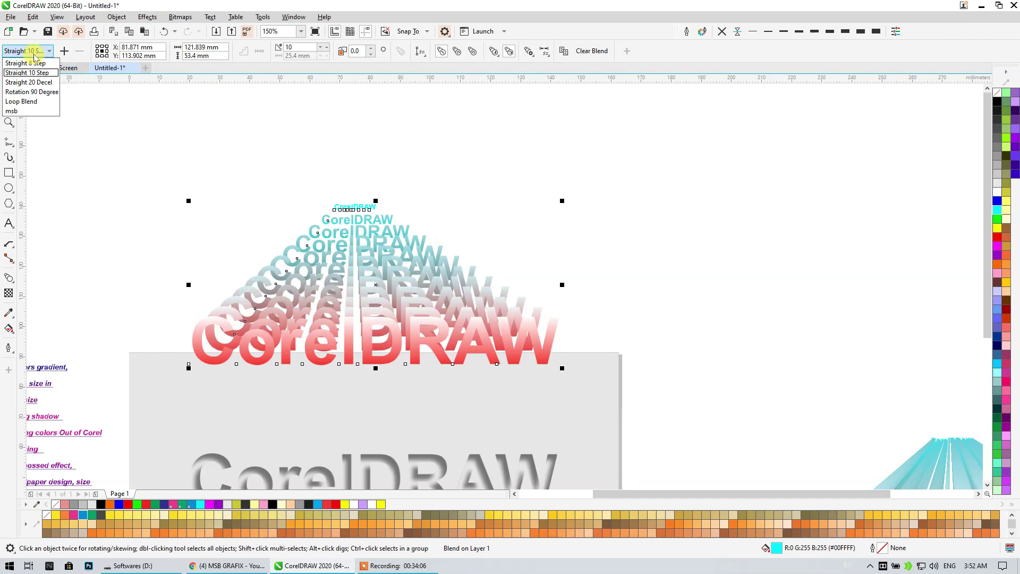
{"action": "left_click", "coordinate": [30, 82]}
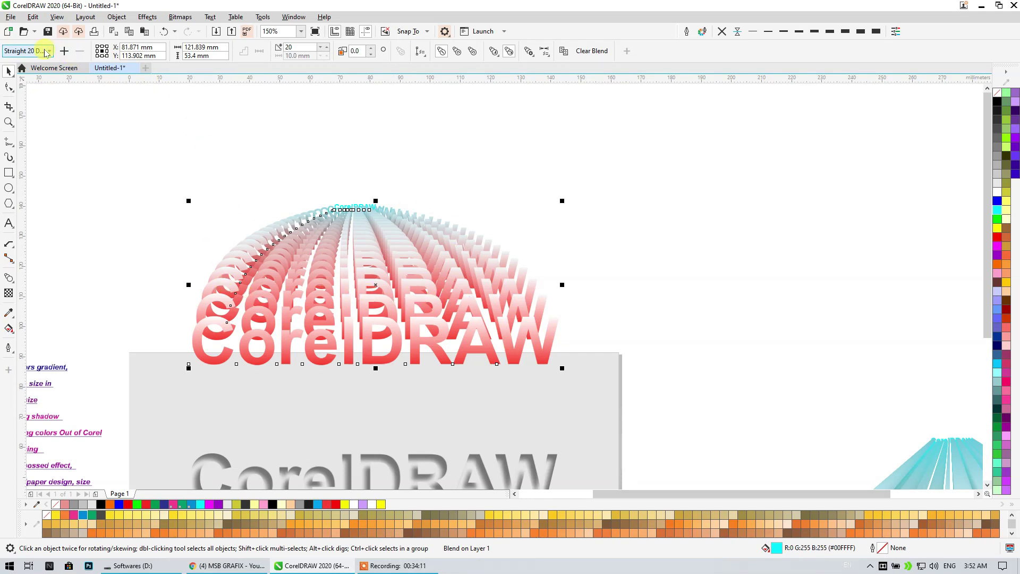
{"action": "double_click", "coordinate": [294, 47]}
{"action": "type", "text": "100"}
{"action": "key", "text": "Return"}
{"action": "left_click", "coordinate": [424, 167]}
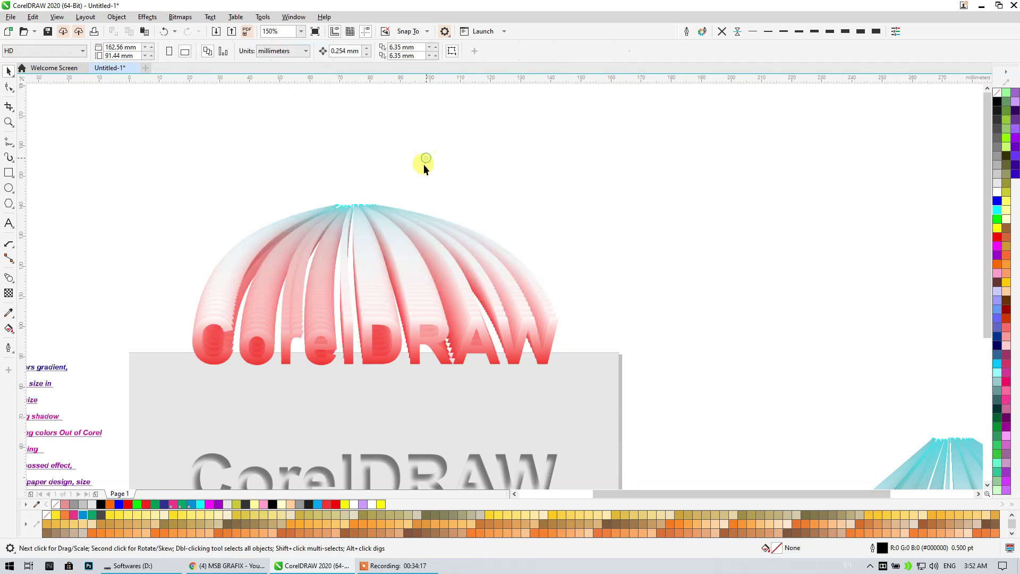
Try the Rotation 90 Degree preset on the blend and reduce its blend direction to 10 degrees
{"action": "left_click", "coordinate": [296, 235]}
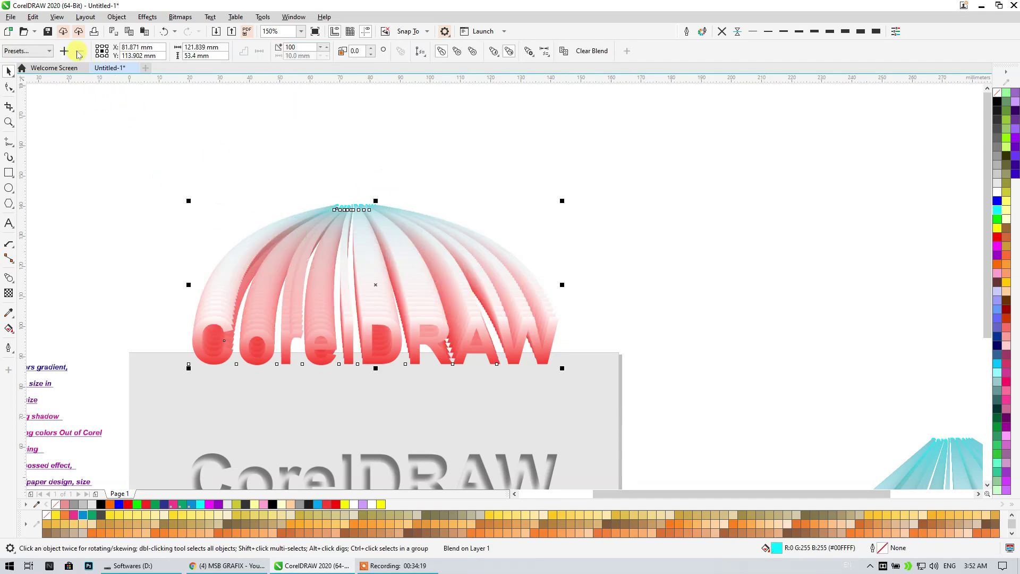
{"action": "left_click", "coordinate": [46, 51]}
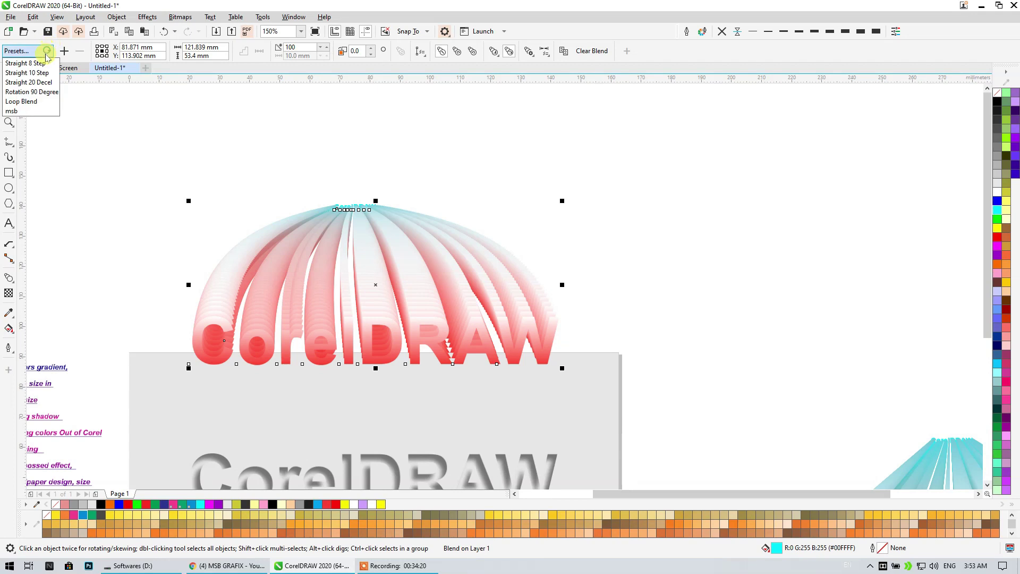
{"action": "left_click", "coordinate": [30, 93]}
{"action": "scroll", "coordinate": [237, 124], "scroll_direction": "down", "scroll_amount": 2}
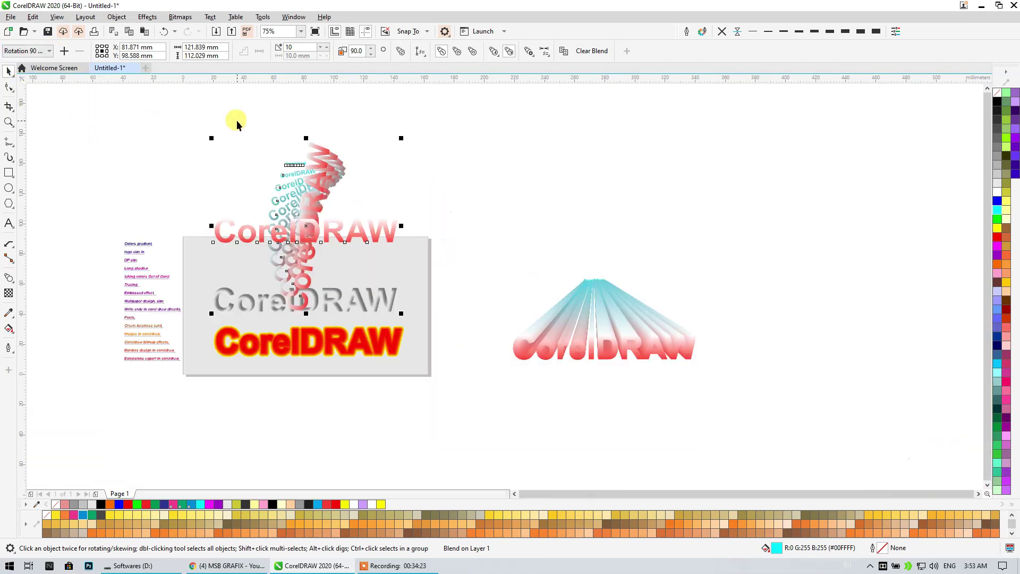
{"action": "scroll", "coordinate": [237, 124], "scroll_direction": "up", "scroll_amount": 2}
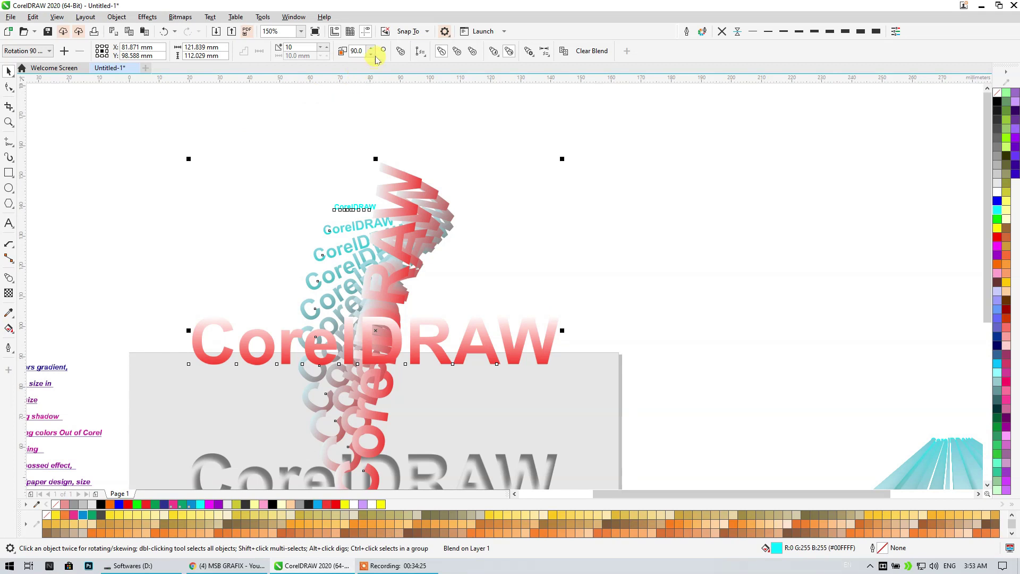
{"action": "left_click_drag", "start_coordinate": [372, 54], "coordinate": [373, 51]}
Try the Loop Blend preset on the blend and lower its blend direction to 45 degrees
{"action": "left_click", "coordinate": [50, 51]}
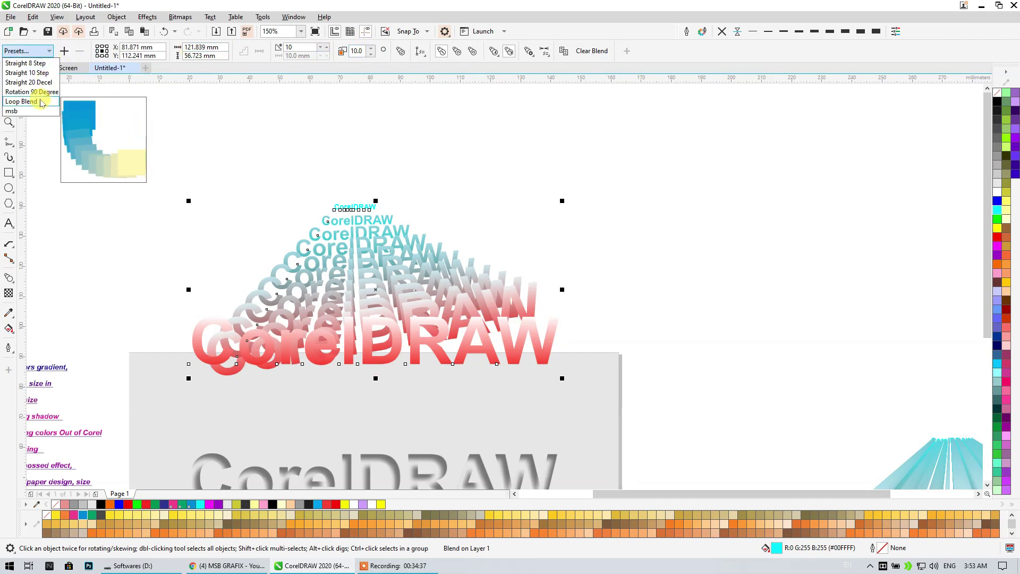
{"action": "left_click", "coordinate": [37, 101]}
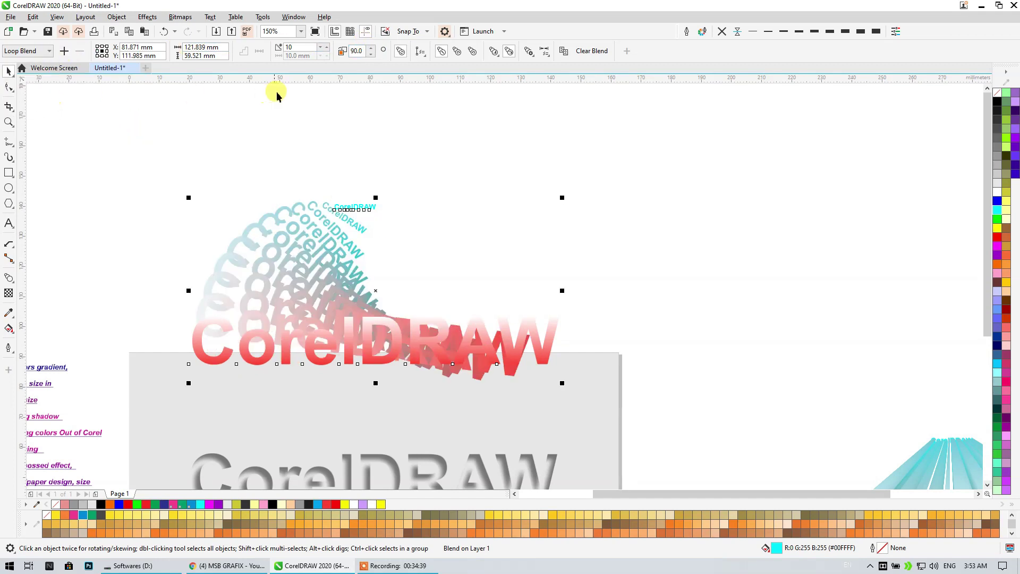
{"action": "left_click", "coordinate": [372, 55]}
{"action": "left_click_drag", "start_coordinate": [374, 55], "coordinate": [374, 56]}
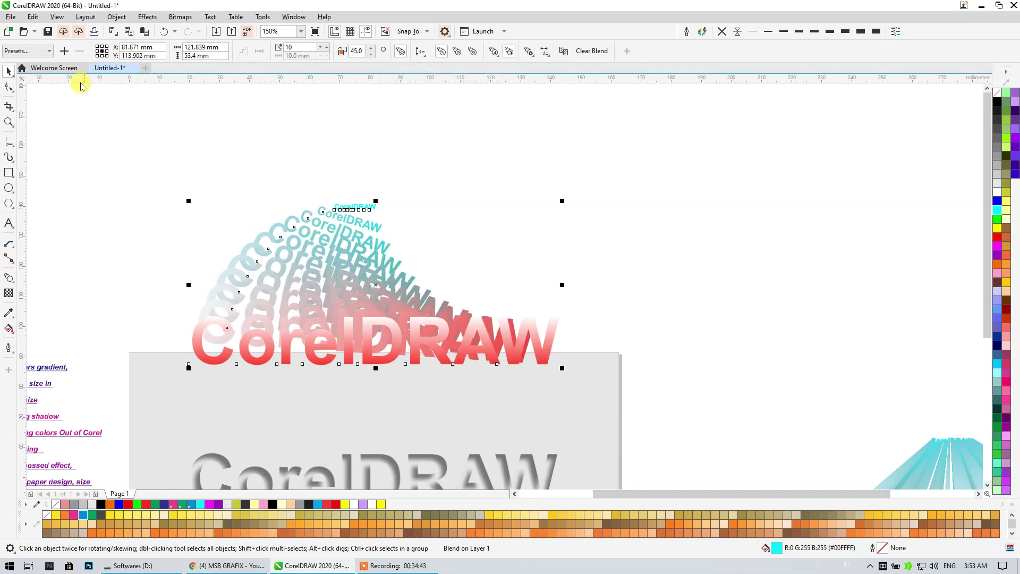
Apply the saved msb preset to the original blend
{"action": "left_click", "coordinate": [50, 51]}
{"action": "left_click", "coordinate": [39, 109]}
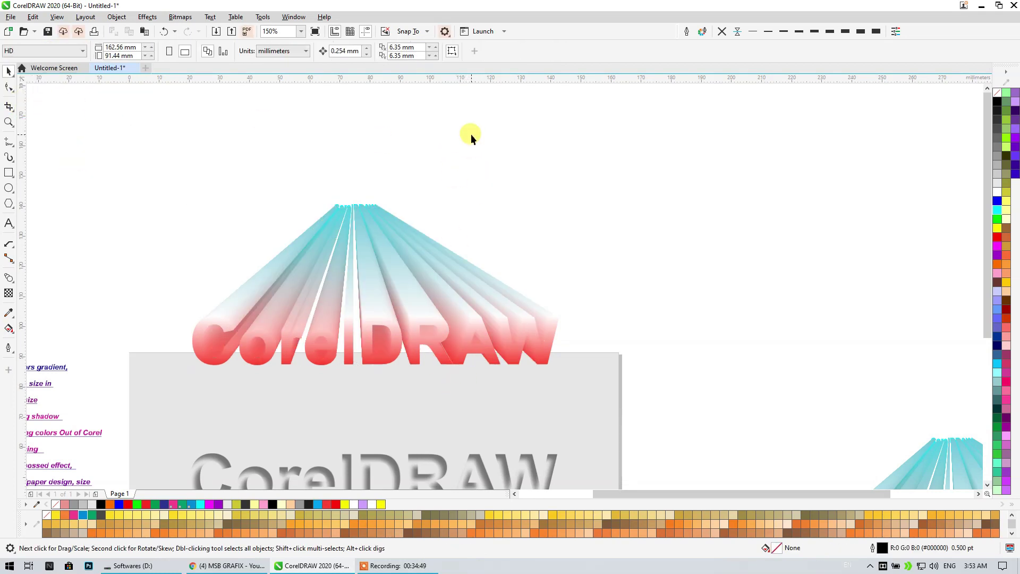
Reduce the CorelDRAW text blend above the page to 10 steps
{"action": "left_click", "coordinate": [406, 223]}
{"action": "left_click", "coordinate": [359, 232]}
{"action": "left_click", "coordinate": [296, 47]}
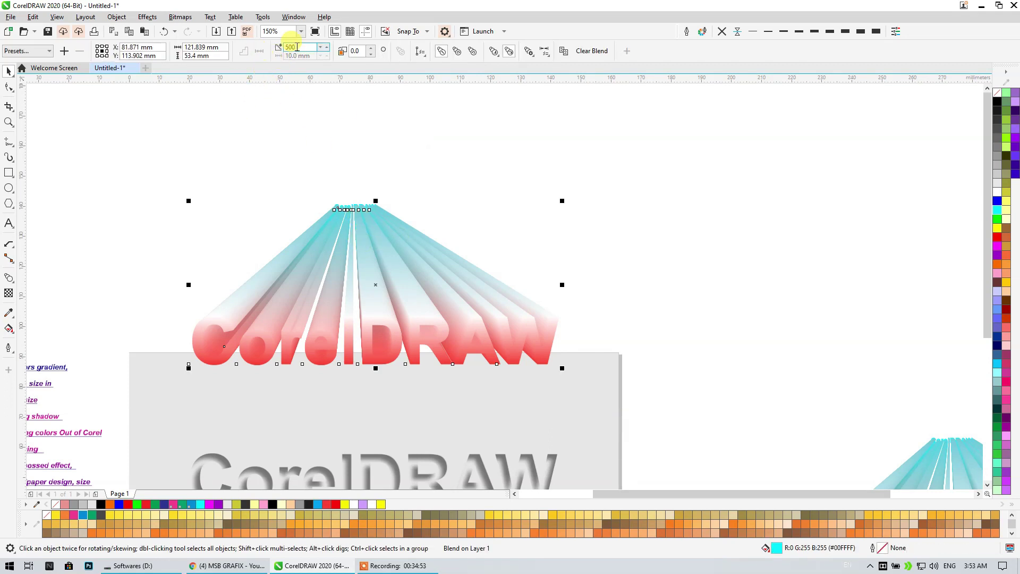
{"action": "type", "text": "10"}
{"action": "key", "text": "Return"}
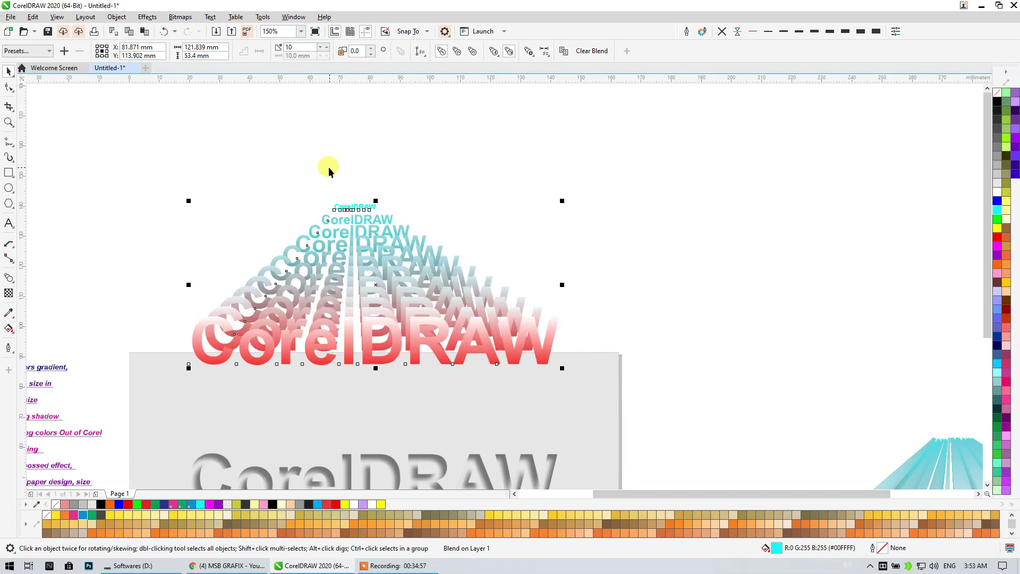
Try rotating the blend's intermediate copies by raising the blend direction to 25 degrees and lowering it again
{"action": "left_click", "coordinate": [374, 51]}
{"action": "left_click", "coordinate": [375, 51]}
{"action": "left_click", "coordinate": [374, 51]}
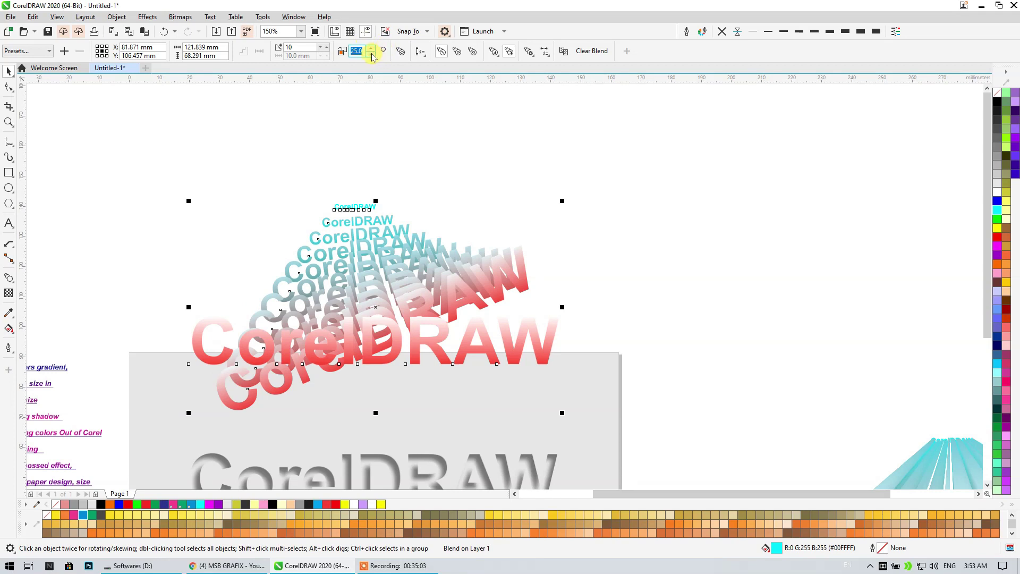
{"action": "left_click", "coordinate": [372, 54]}
{"action": "left_click", "coordinate": [372, 54]}
{"action": "left_click", "coordinate": [372, 54]}
{"action": "left_click", "coordinate": [372, 54]}
Try blend directions of 45, 15 and 5 degrees on the CorelDRAW text blend
{"action": "left_click_drag", "start_coordinate": [363, 52], "coordinate": [355, 52]}
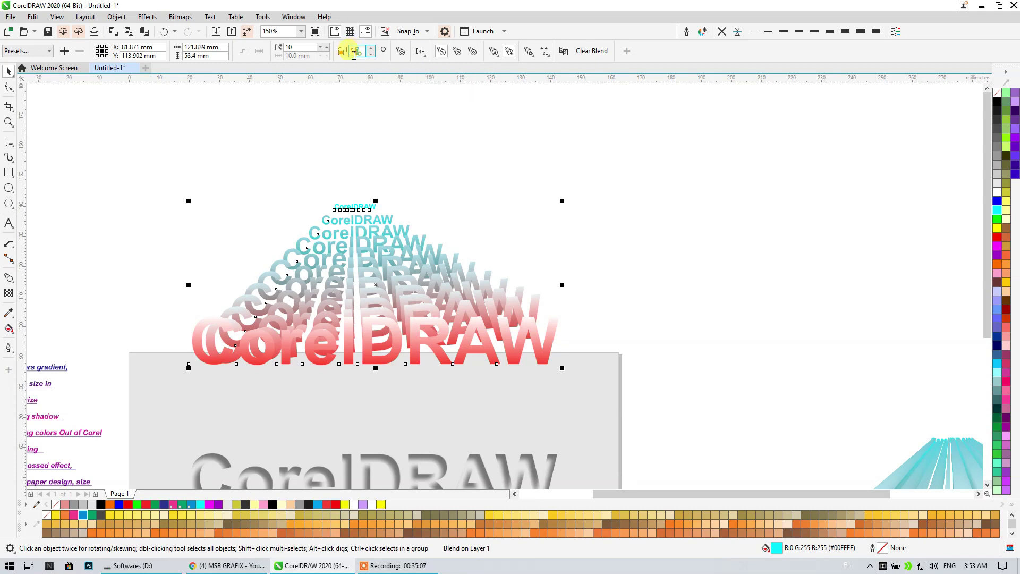
{"action": "type", "text": "45"}
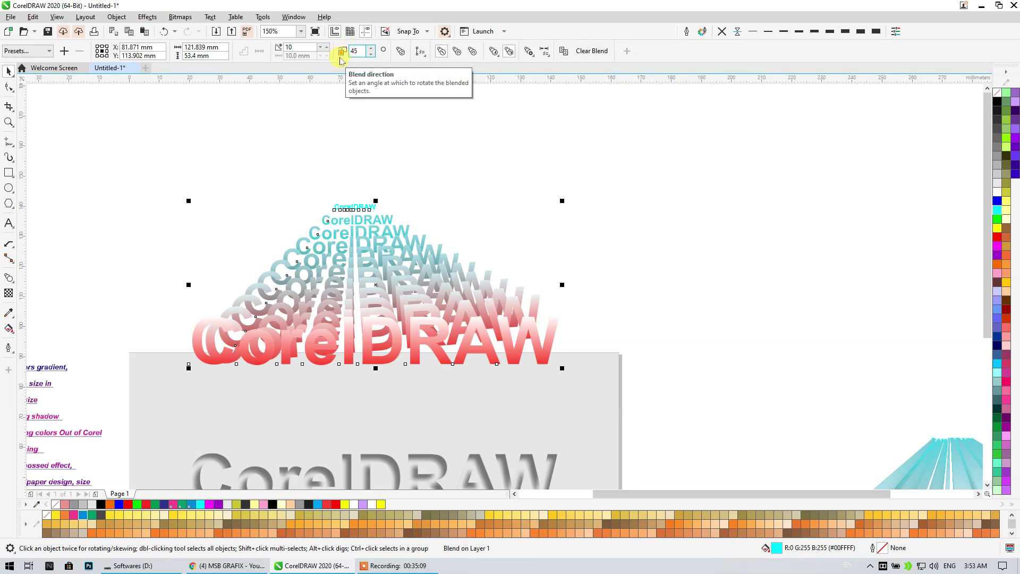
{"action": "left_click", "coordinate": [301, 49]}
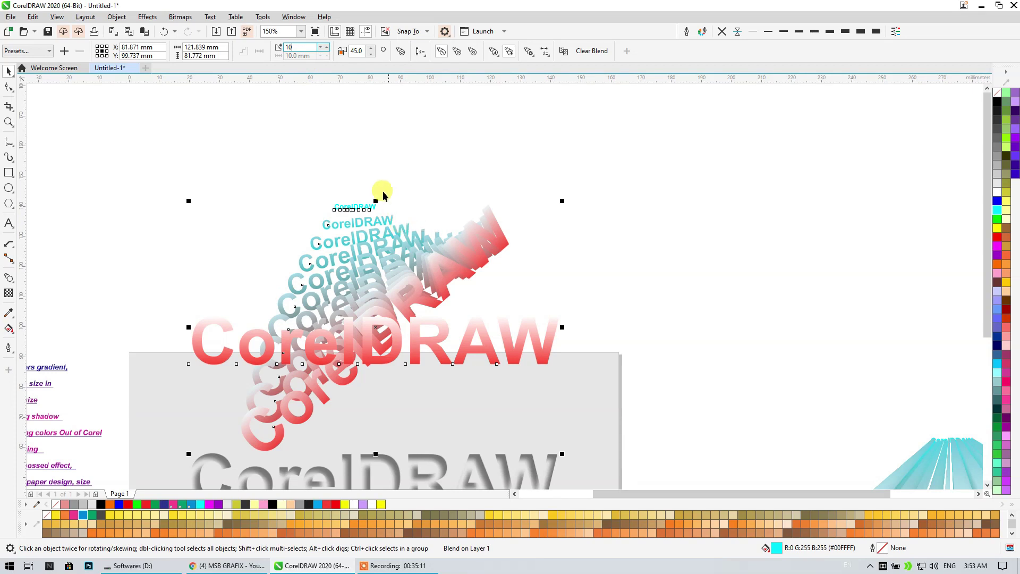
{"action": "type", "text": "15"}
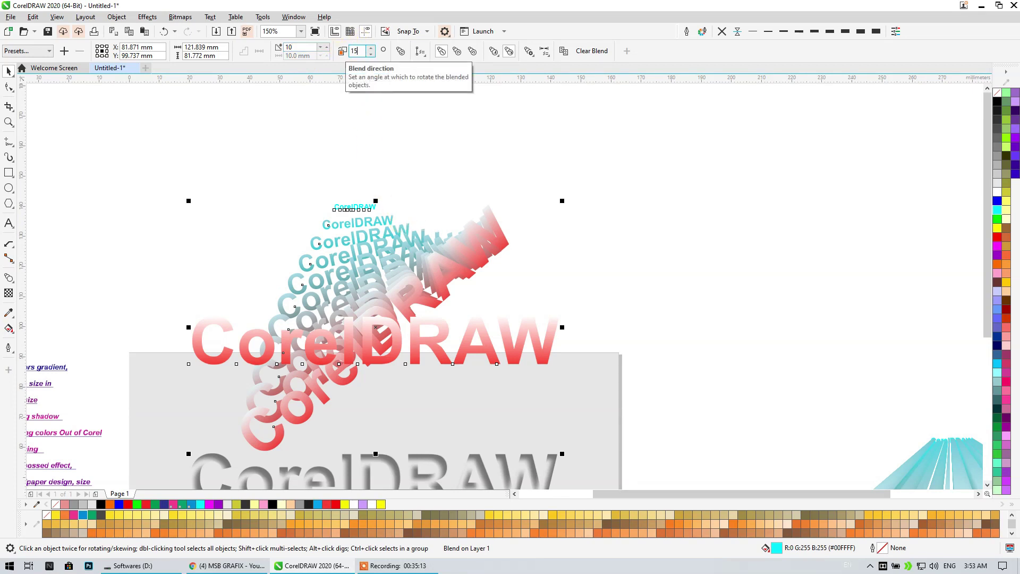
{"action": "key", "text": "Return"}
{"action": "left_click", "coordinate": [349, 52]}
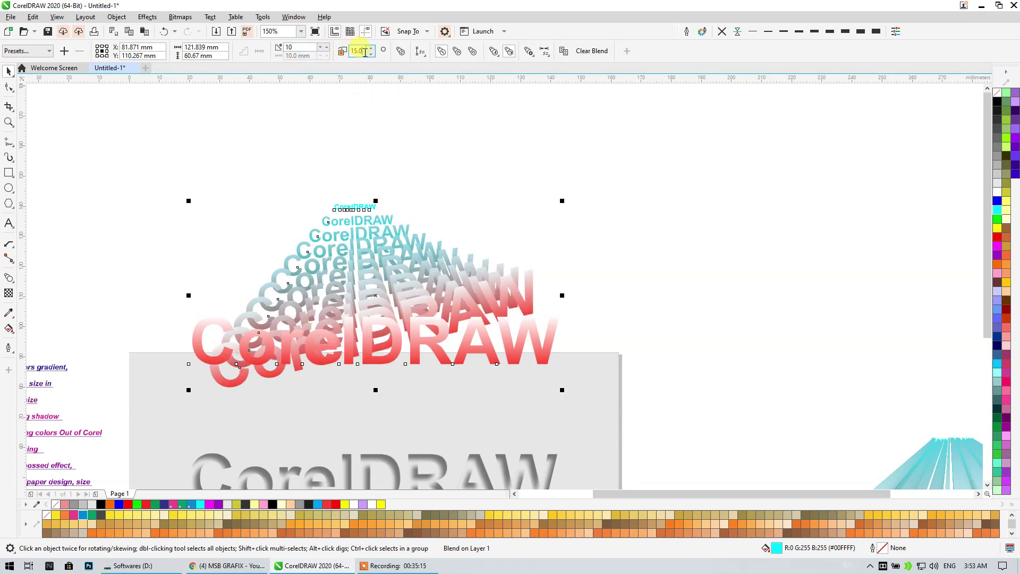
{"action": "type", "text": "5"}
{"action": "key", "text": "Return"}
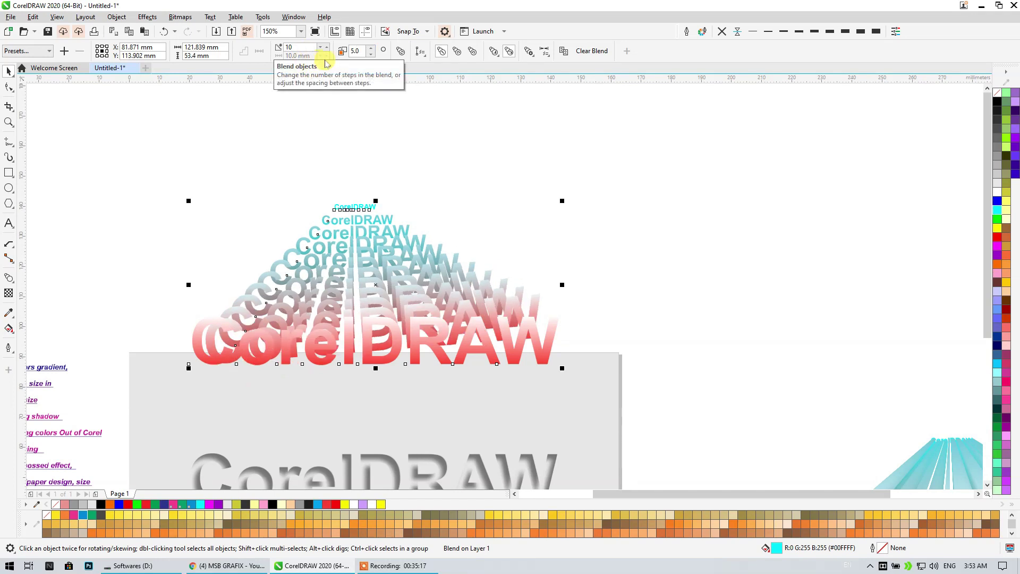
Set the text blend's direction to 0 degrees and deselect the blend
{"action": "left_click", "coordinate": [360, 51]}
{"action": "type", "text": "0"}
{"action": "key", "text": "Return"}
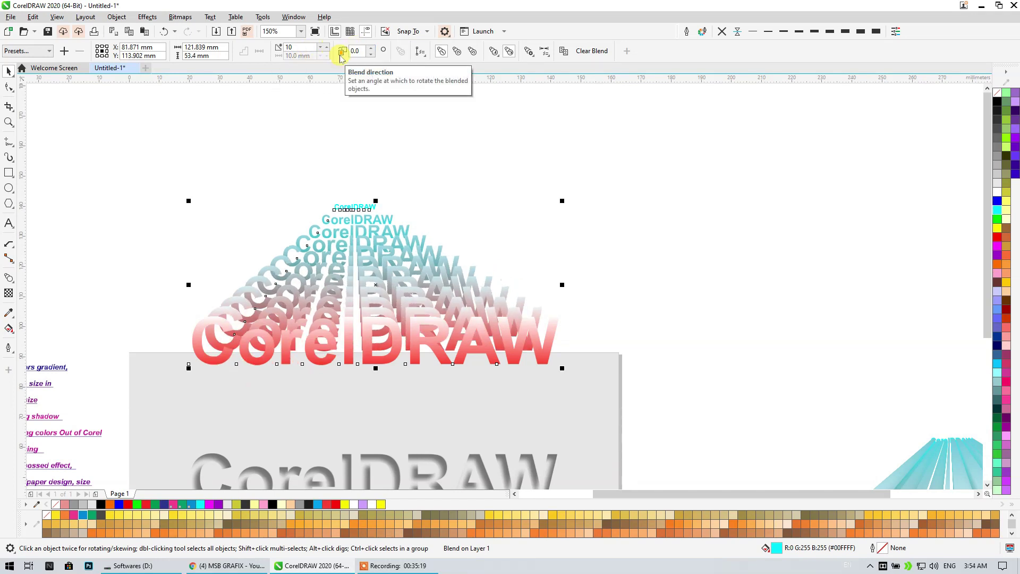
{"action": "left_click", "coordinate": [401, 159]}
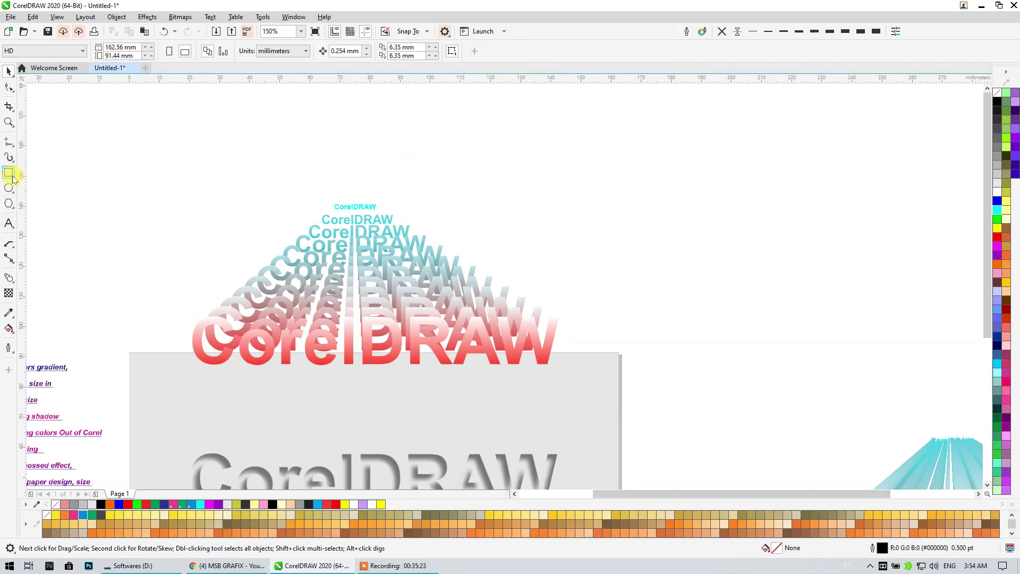
Draw an open winding path about 141 by 52 mm with the Pen tool, in the empty area right of the blend
{"action": "left_click", "coordinate": [15, 151]}
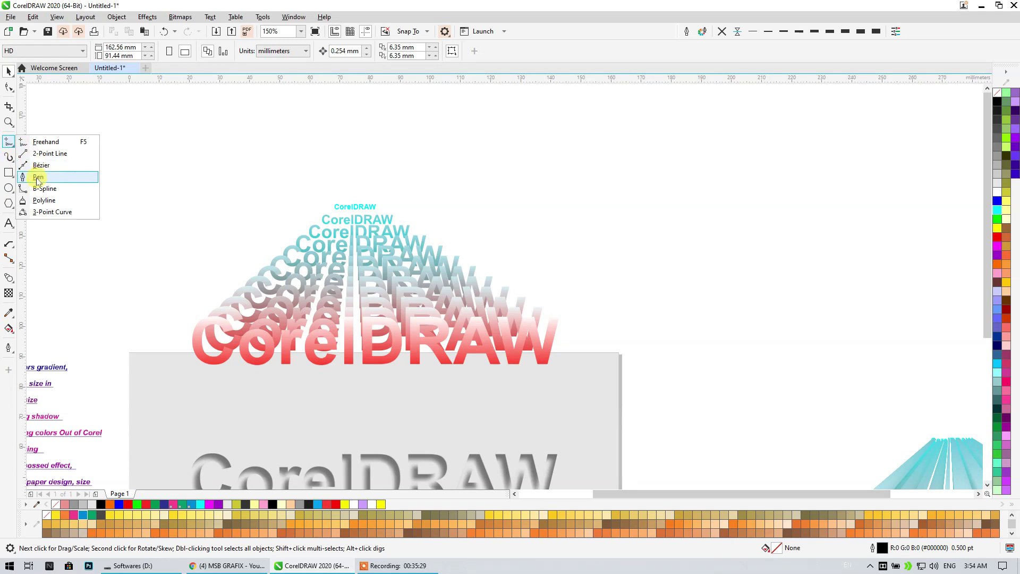
{"action": "left_click", "coordinate": [37, 179]}
{"action": "left_click_drag", "start_coordinate": [212, 168], "coordinate": [2, 245]}
{"action": "left_click", "coordinate": [485, 298]}
{"action": "left_click", "coordinate": [428, 268]}
{"action": "left_click", "coordinate": [463, 226]}
{"action": "left_click", "coordinate": [541, 188]}
{"action": "left_click", "coordinate": [623, 181]}
{"action": "left_click", "coordinate": [738, 187]}
{"action": "left_click", "coordinate": [818, 193]}
{"action": "double_click", "coordinate": [853, 221]}
{"action": "left_click", "coordinate": [796, 243]}
{"action": "left_click", "coordinate": [686, 246]}
{"action": "left_click", "coordinate": [622, 263]}
{"action": "left_click", "coordinate": [632, 314]}
{"action": "left_click", "coordinate": [661, 322]}
{"action": "left_click", "coordinate": [760, 335]}
{"action": "double_click", "coordinate": [800, 335]}
Convert the straight segments at the path's start to smooth curves and delete surplus nodes before its upper-right bend
{"action": "left_click", "coordinate": [9, 87]}
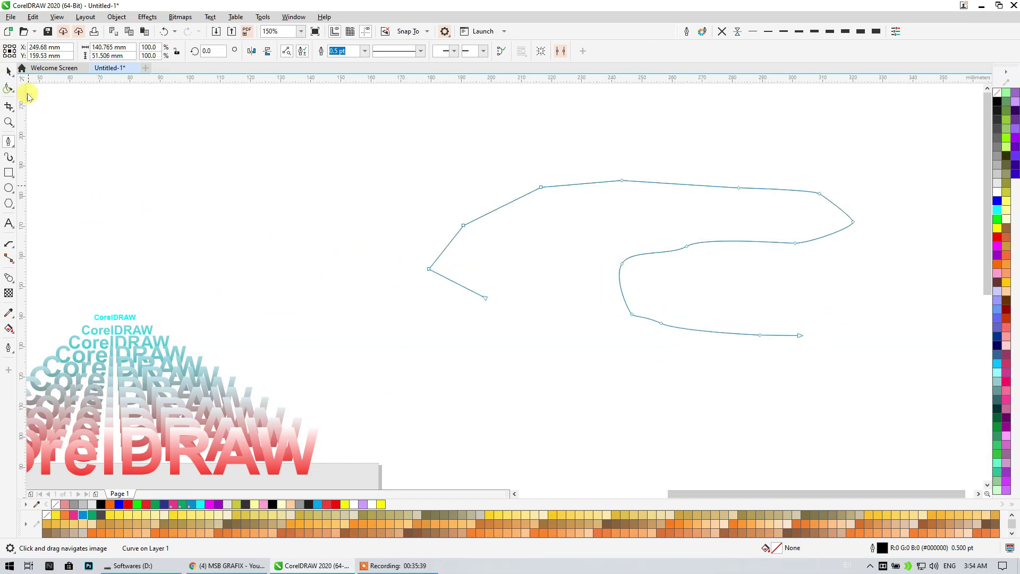
{"action": "left_click_drag", "start_coordinate": [847, 133], "coordinate": [313, 287]}
{"action": "left_click", "coordinate": [162, 53]}
{"action": "left_click", "coordinate": [200, 52]}
{"action": "left_click", "coordinate": [332, 170]}
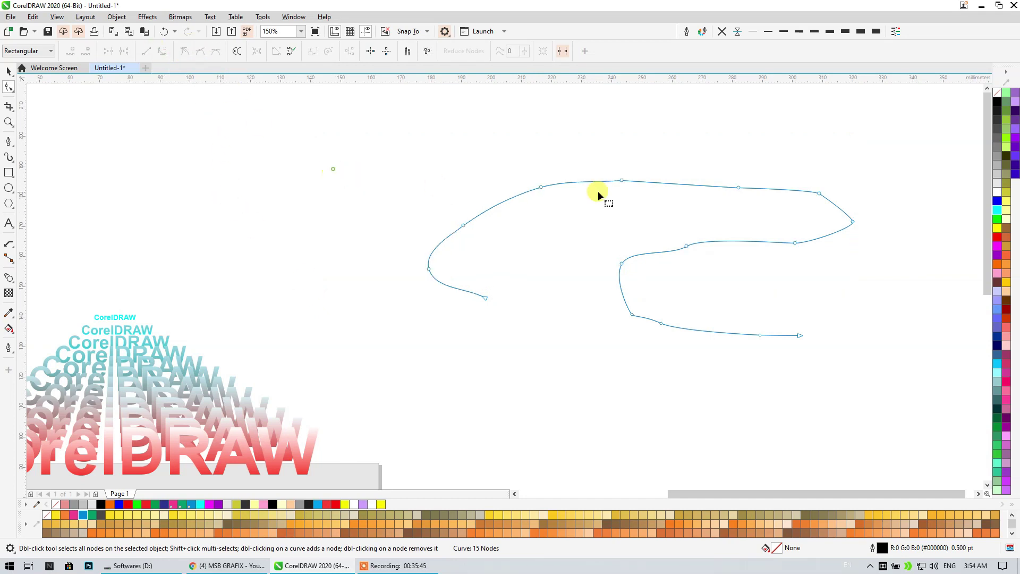
{"action": "left_click", "coordinate": [819, 192]}
{"action": "key", "text": "Delete"}
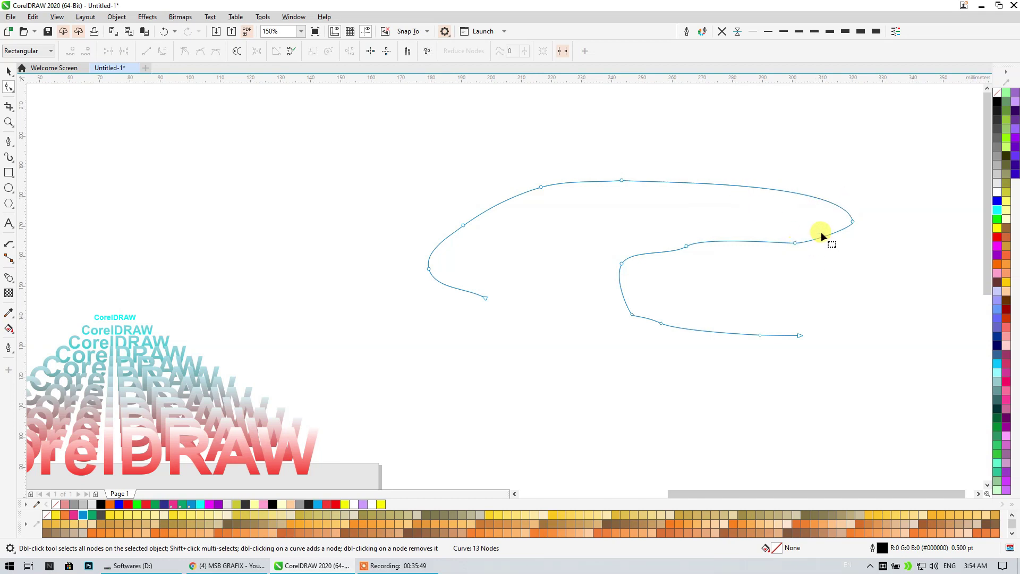
Reshape the path by moving its upper and left nodes outward and pulling its start node down
{"action": "left_click", "coordinate": [852, 221]}
{"action": "left_click", "coordinate": [621, 181]}
{"action": "left_click_drag", "start_coordinate": [620, 182], "coordinate": [621, 126]}
{"action": "left_click_drag", "start_coordinate": [540, 189], "coordinate": [423, 130]}
{"action": "left_click_drag", "start_coordinate": [466, 230], "coordinate": [317, 218]}
{"action": "left_click_drag", "start_coordinate": [485, 297], "coordinate": [472, 358]}
{"action": "left_click", "coordinate": [278, 172]}
{"action": "double_click", "coordinate": [317, 218]}
{"action": "left_click", "coordinate": [8, 72]}
{"action": "left_click", "coordinate": [198, 187]}
Draw a circle about 14.5 mm in diameter and a narrow rectangle about 4.2 by 21.5 mm to its right
{"action": "scroll", "coordinate": [215, 190], "scroll_direction": "down", "scroll_amount": 2}
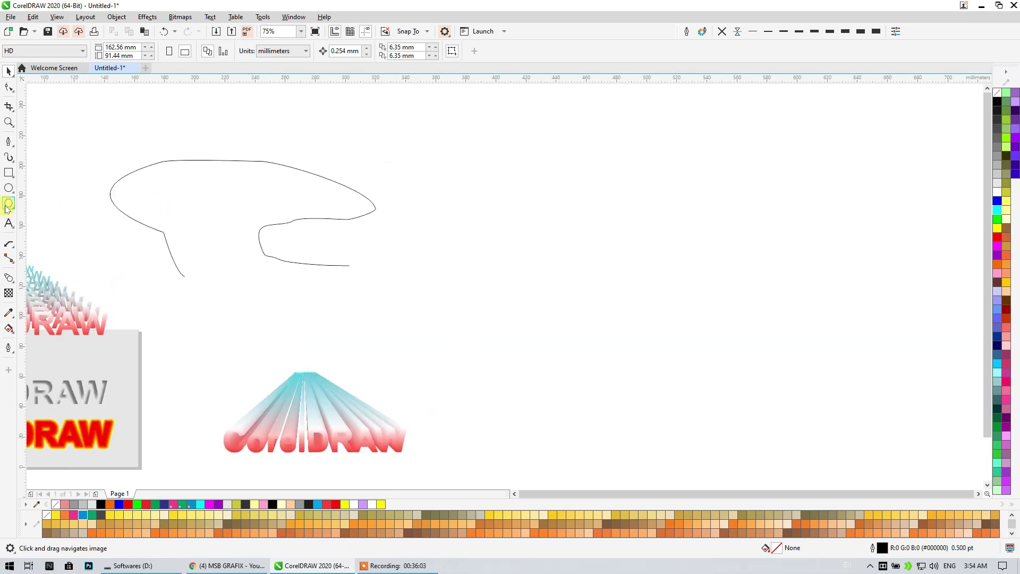
{"action": "left_click", "coordinate": [8, 188]}
{"action": "left_click_drag", "start_coordinate": [508, 230], "coordinate": [530, 253]}
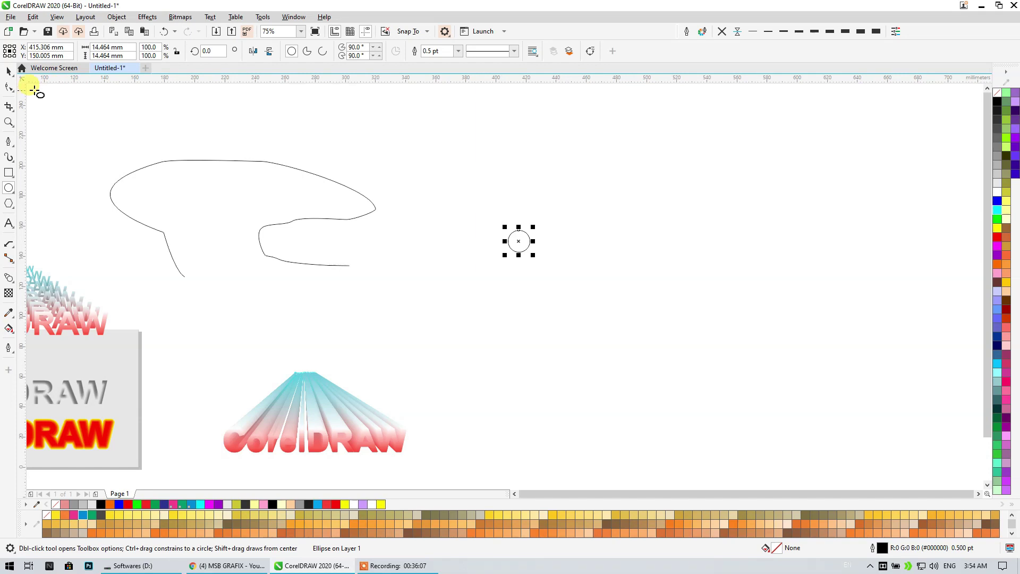
{"action": "left_click", "coordinate": [9, 171]}
{"action": "mouse_move", "coordinate": [545, 217]}
{"action": "left_mouse_down"}
{"action": "mouse_move", "coordinate": [558, 256]}
{"action": "mouse_move", "coordinate": [586, 237]}
{"action": "left_mouse_up"}
{"action": "left_click", "coordinate": [8, 71]}
{"action": "left_click", "coordinate": [461, 180]}
{"action": "scroll", "coordinate": [587, 237], "scroll_direction": "up", "scroll_amount": 2}
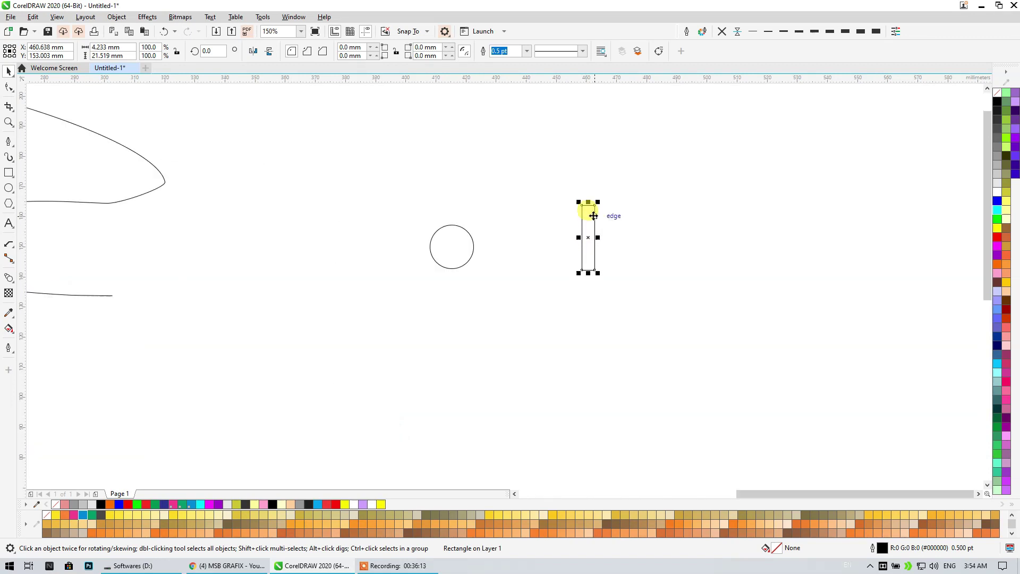
Blend the circle into the narrow rectangle
{"action": "left_click", "coordinate": [8, 276]}
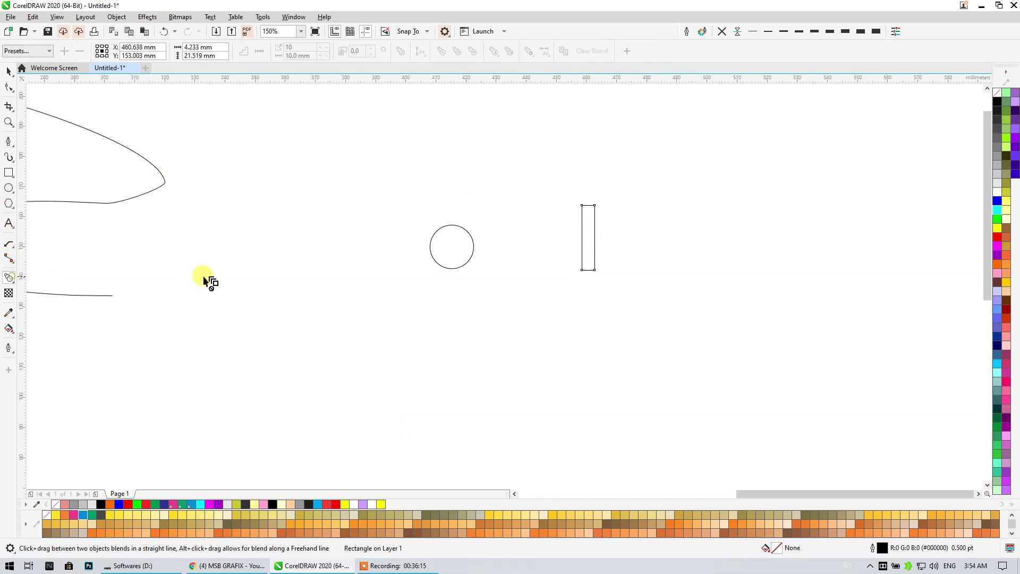
{"action": "left_click_drag", "start_coordinate": [461, 253], "coordinate": [590, 230]}
{"action": "left_click", "coordinate": [8, 71]}
Fill the blend's control circle with red and its control rectangle with cyan
{"action": "left_click_drag", "start_coordinate": [469, 288], "coordinate": [469, 288]}
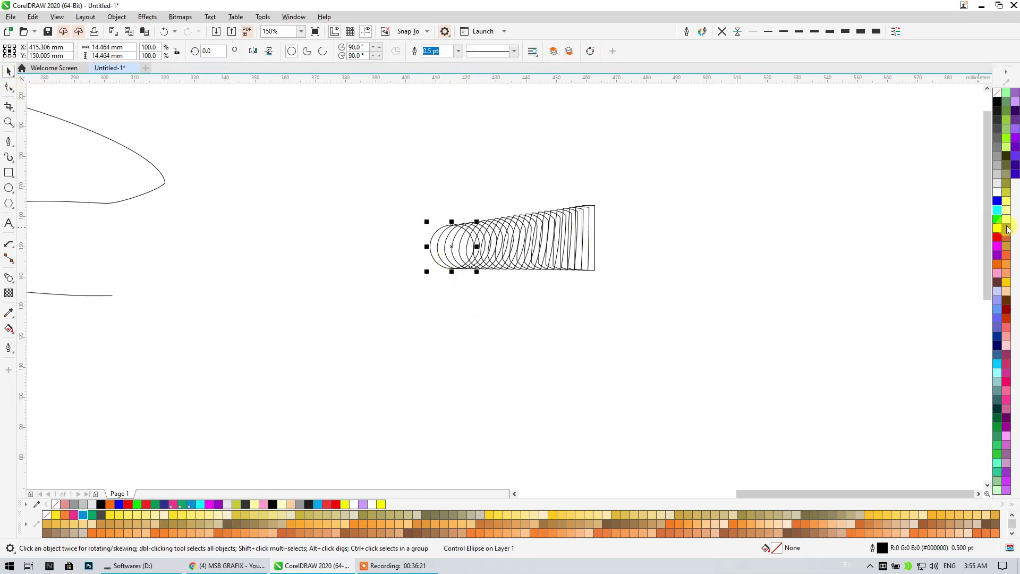
{"action": "left_click", "coordinate": [997, 237]}
{"action": "left_click_drag", "start_coordinate": [644, 166], "coordinate": [481, 295]}
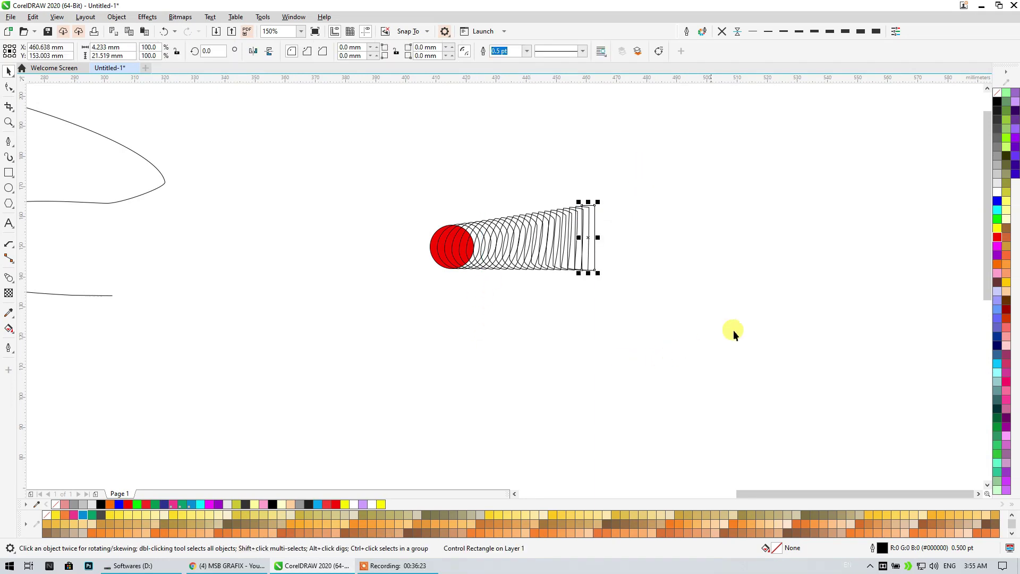
{"action": "left_click", "coordinate": [998, 211]}
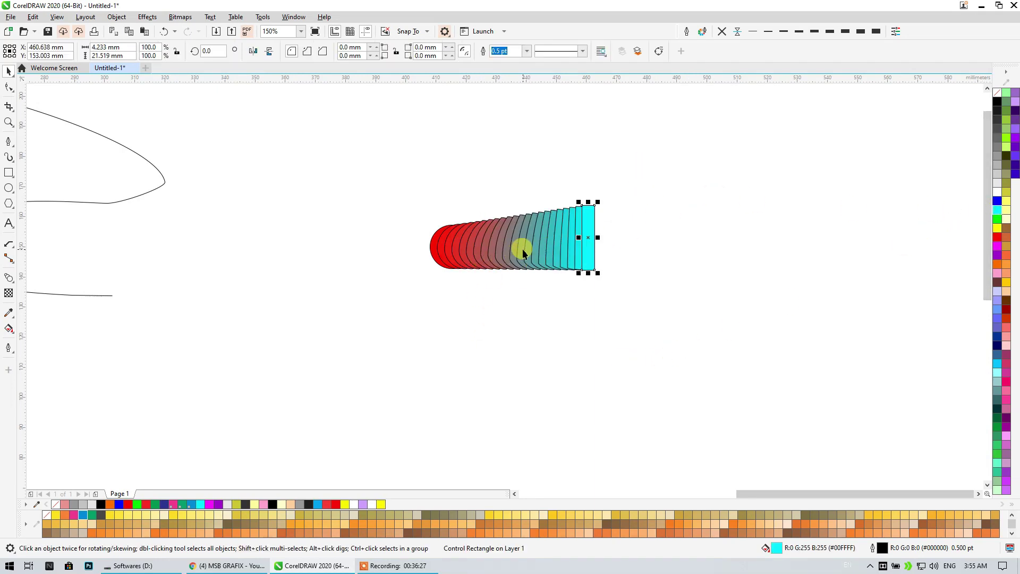
{"action": "left_click", "coordinate": [707, 230]}
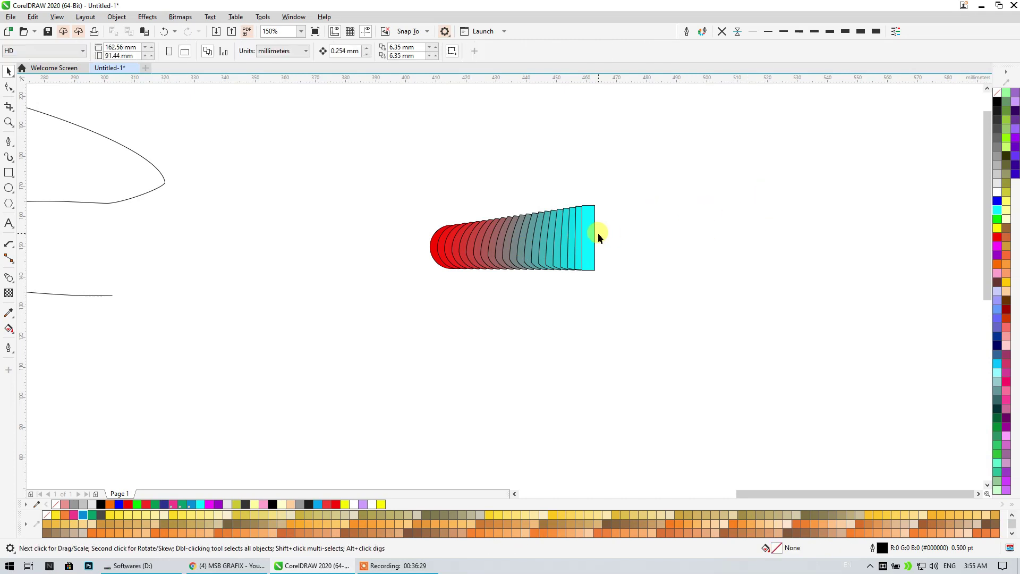
Stretch the blend by moving the rectangle far up and right and the circle left to the path's tip
{"action": "left_click_drag", "start_coordinate": [595, 232], "coordinate": [869, 144]}
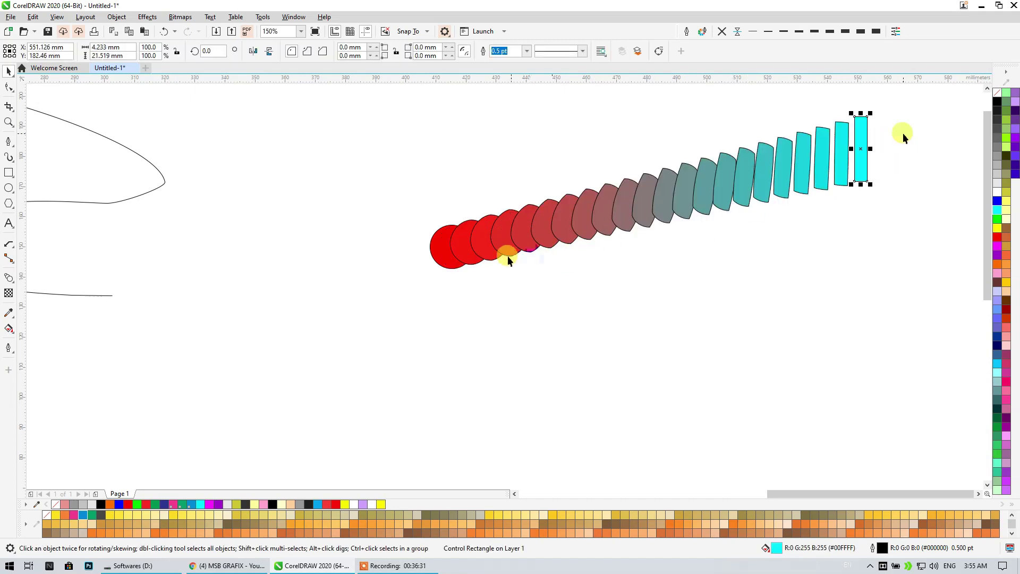
{"action": "left_click_drag", "start_coordinate": [455, 250], "coordinate": [197, 182]}
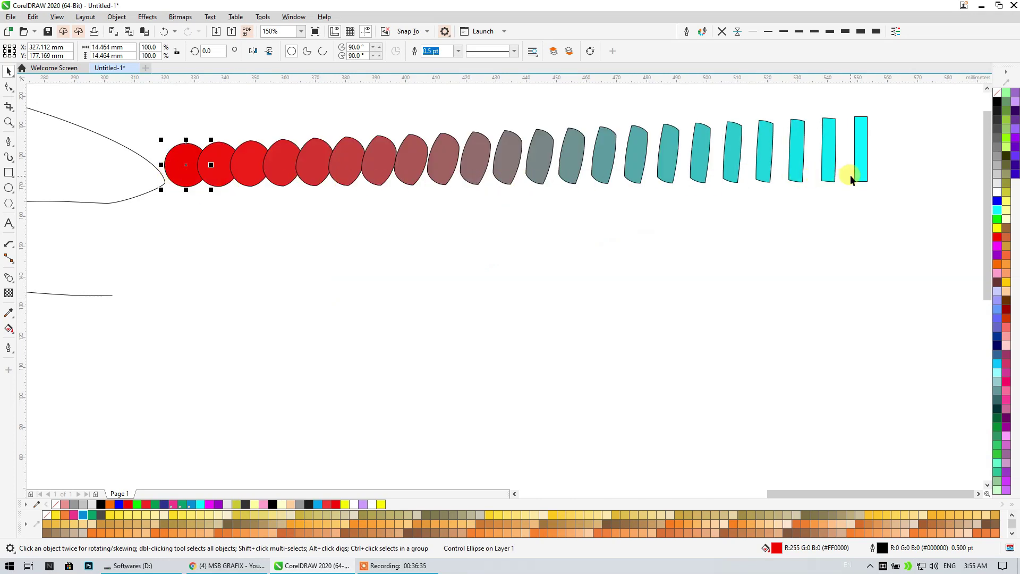
{"action": "left_click", "coordinate": [860, 165]}
Assign the winding curve as the new path of the circle-to-rectangle blend
{"action": "left_click", "coordinate": [488, 160]}
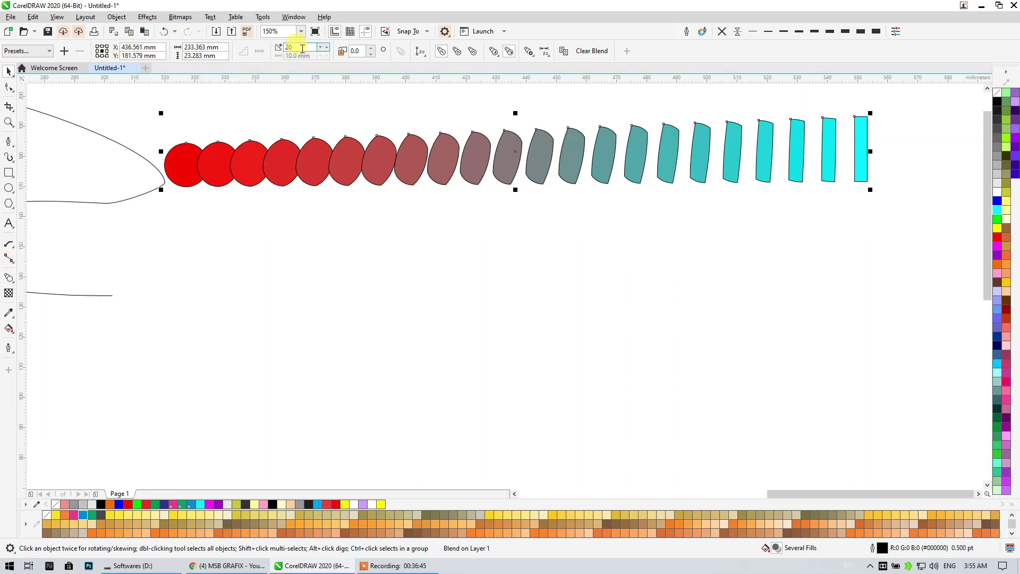
{"action": "left_click", "coordinate": [356, 51]}
{"action": "left_click", "coordinate": [420, 51]}
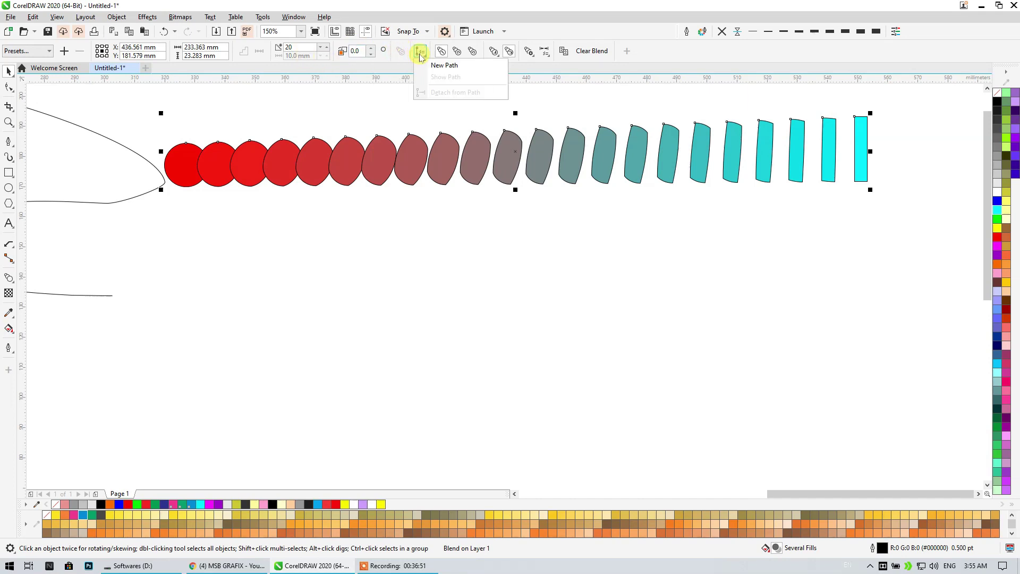
{"action": "left_click", "coordinate": [445, 66]}
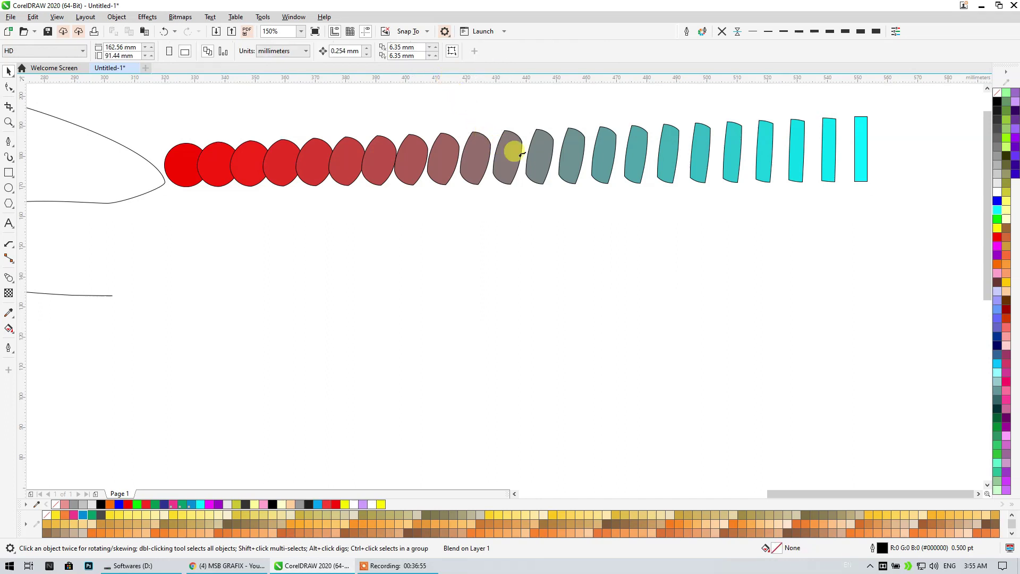
{"action": "left_click", "coordinate": [129, 144]}
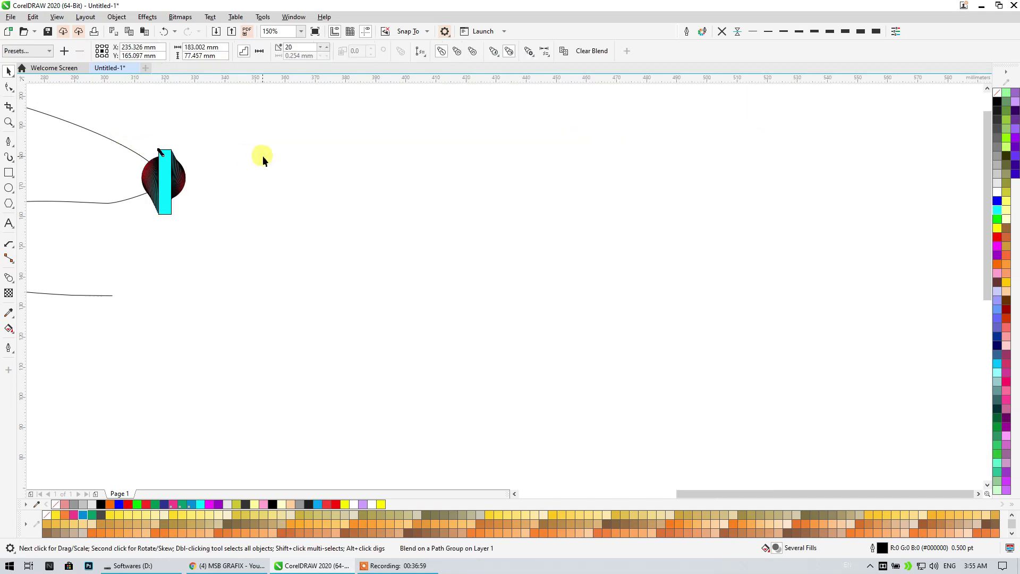
Distribute the blend along the full length of its path
{"action": "scroll", "coordinate": [277, 159], "scroll_direction": "down", "scroll_amount": 1}
{"action": "scroll", "coordinate": [284, 157], "scroll_direction": "down", "scroll_amount": 1}
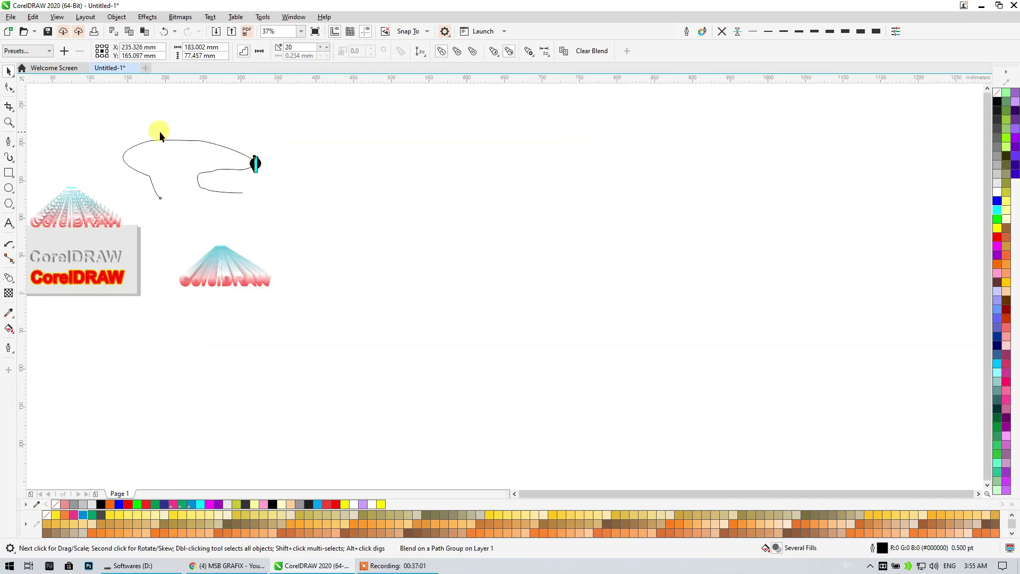
{"action": "scroll", "coordinate": [156, 135], "scroll_direction": "up", "scroll_amount": 1}
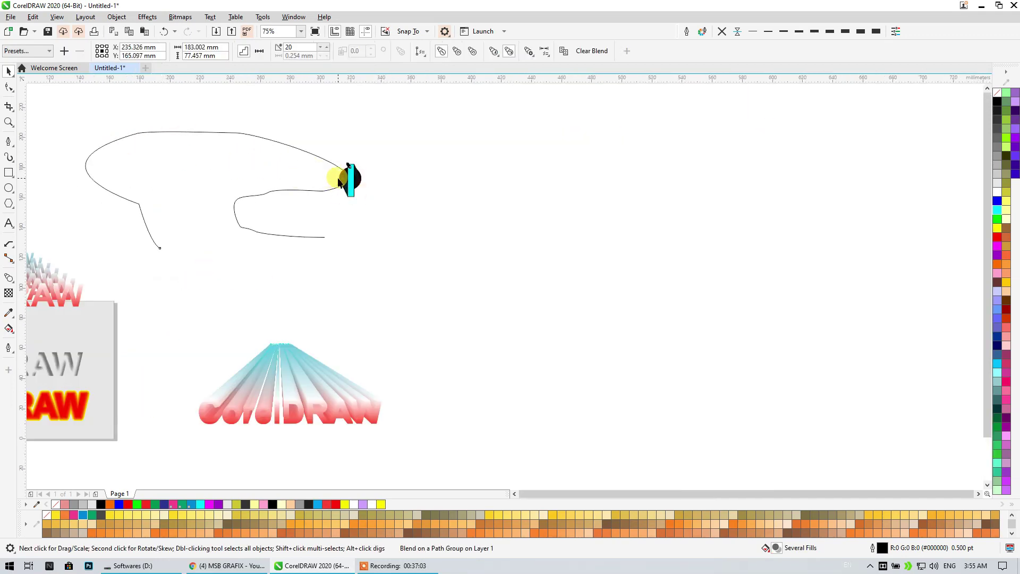
{"action": "left_click", "coordinate": [532, 55]}
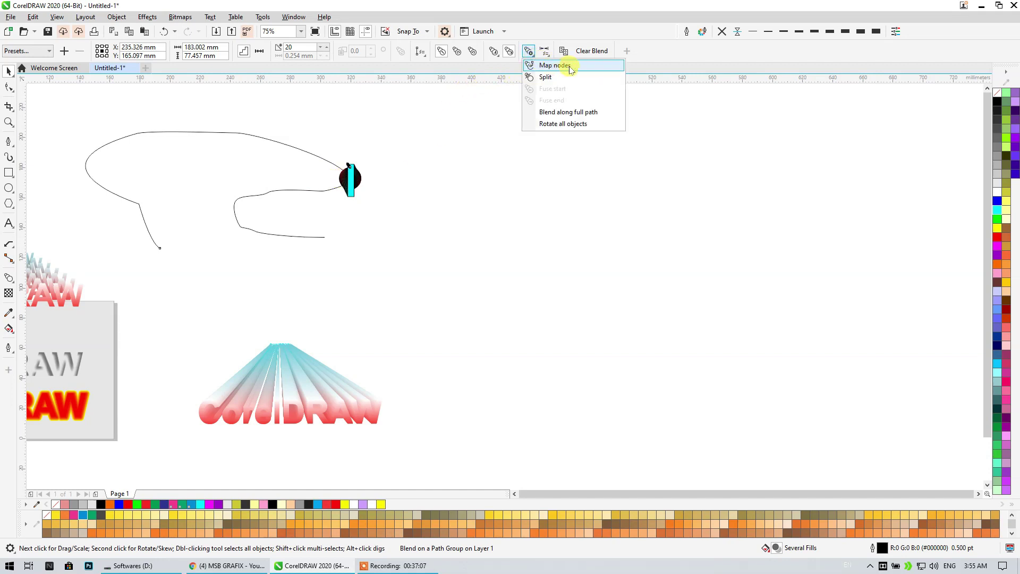
{"action": "left_click", "coordinate": [547, 53]}
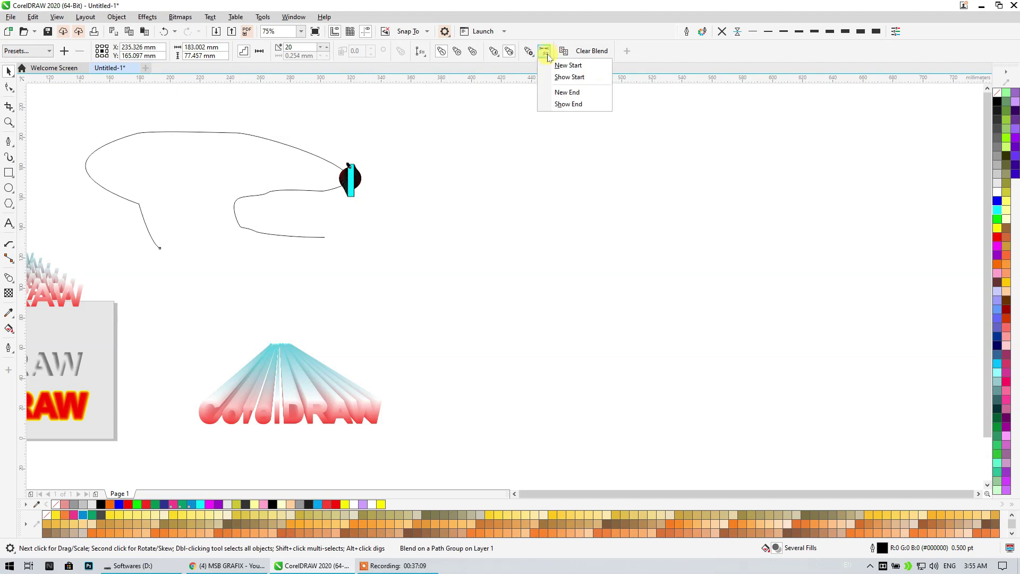
{"action": "left_click", "coordinate": [529, 51]}
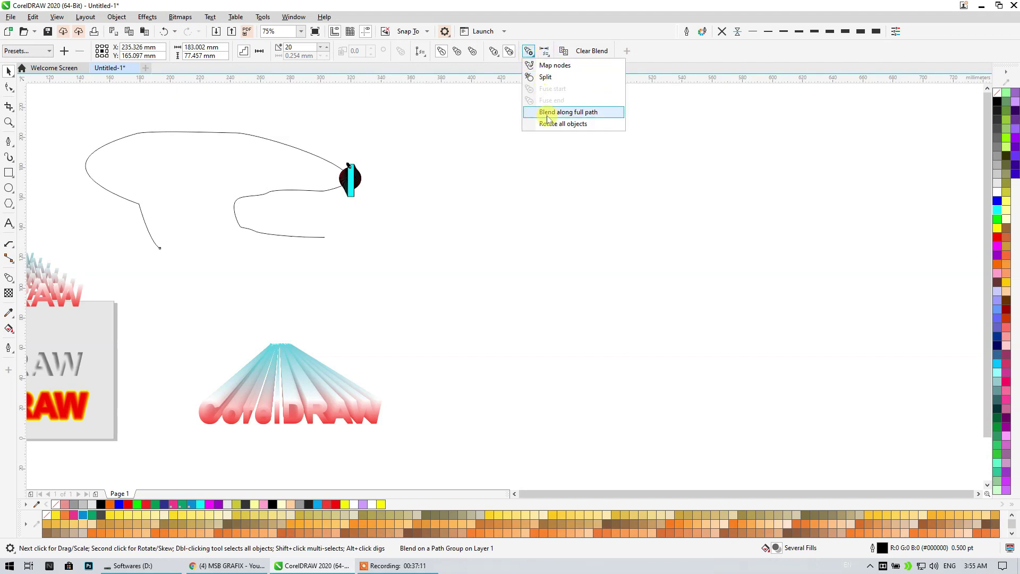
{"action": "left_click", "coordinate": [584, 113]}
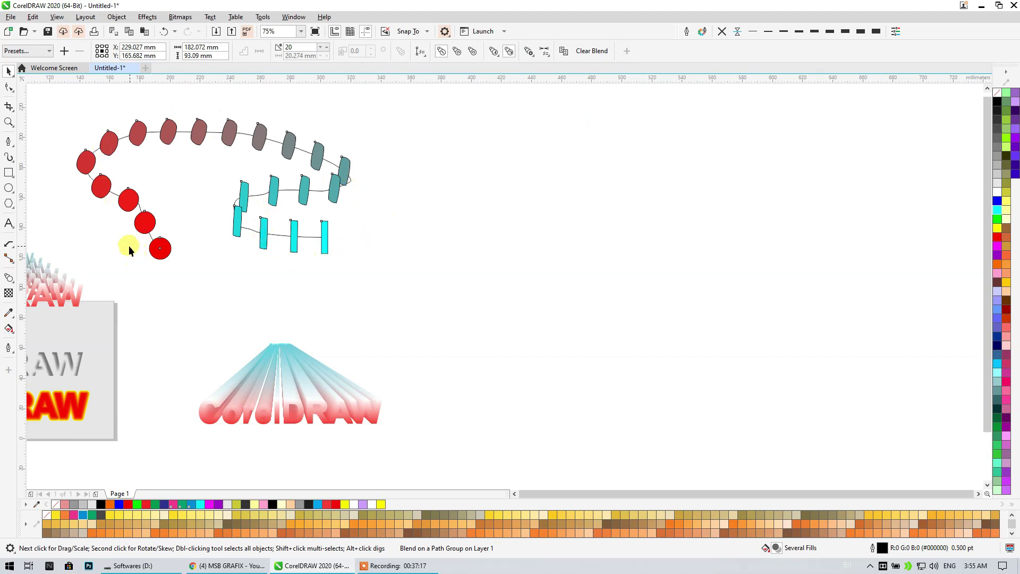
Resize the blend's cyan control rectangle to about 7.5 by 8.6 mm, keeping it at the end of the path
{"action": "left_click", "coordinate": [325, 237]}
{"action": "mouse_move", "coordinate": [318, 237]}
{"action": "left_mouse_down"}
{"action": "mouse_move", "coordinate": [303, 236]}
{"action": "mouse_move", "coordinate": [325, 248]}
{"action": "mouse_move", "coordinate": [328, 232]}
{"action": "mouse_move", "coordinate": [316, 240]}
{"action": "left_mouse_up"}
{"action": "scroll", "coordinate": [328, 230], "scroll_direction": "up", "scroll_amount": 2}
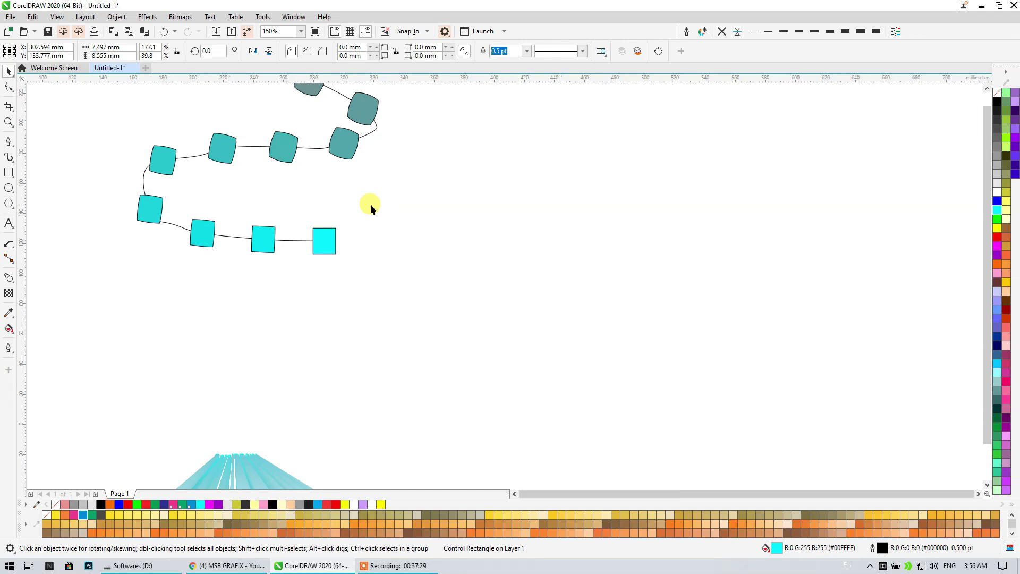
Show the path that the circle-to-rectangle blend follows
{"action": "scroll", "coordinate": [371, 204], "scroll_direction": "down", "scroll_amount": 2}
{"action": "left_click", "coordinate": [354, 172]}
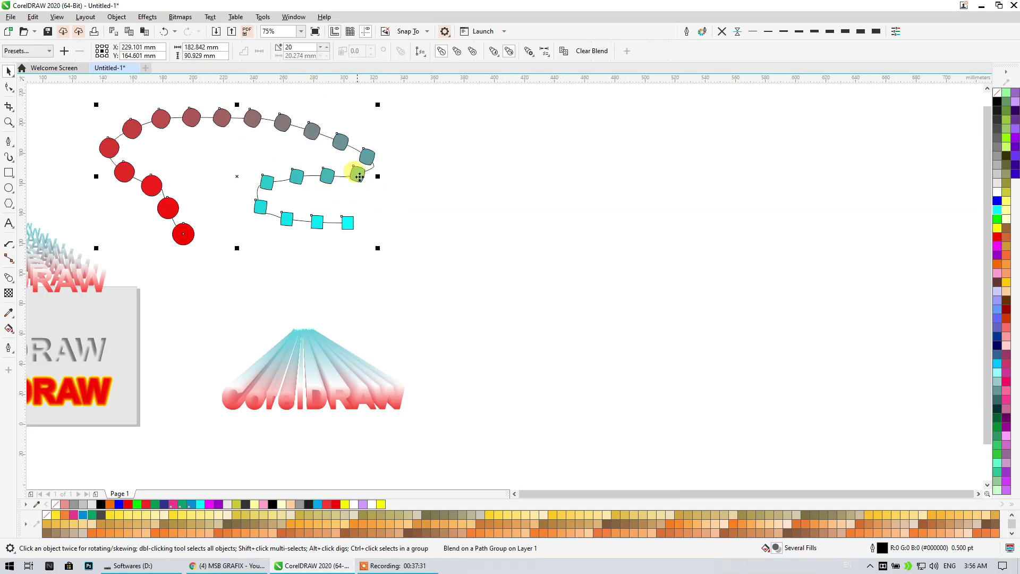
{"action": "left_click", "coordinate": [422, 53]}
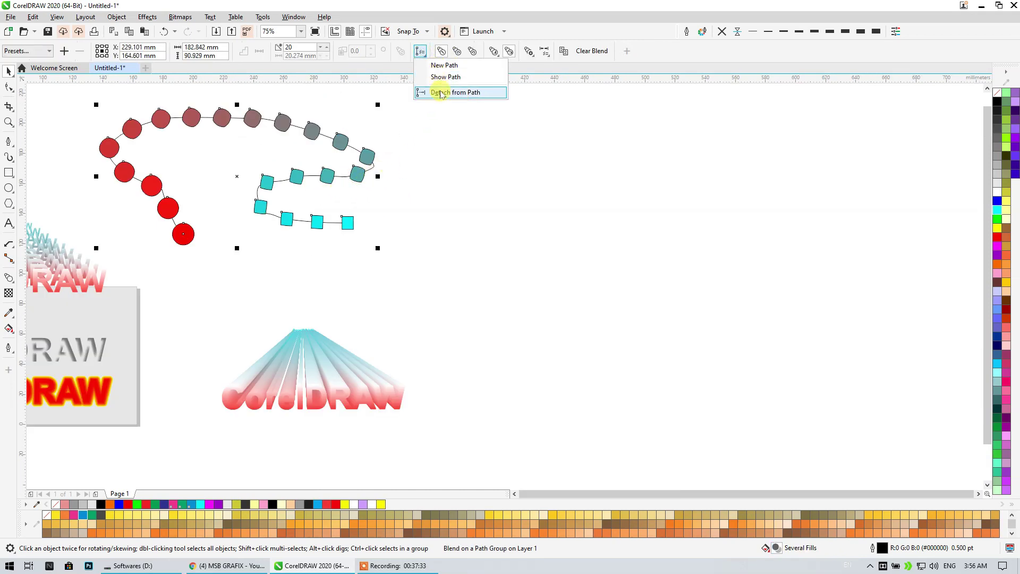
{"action": "left_click", "coordinate": [435, 77]}
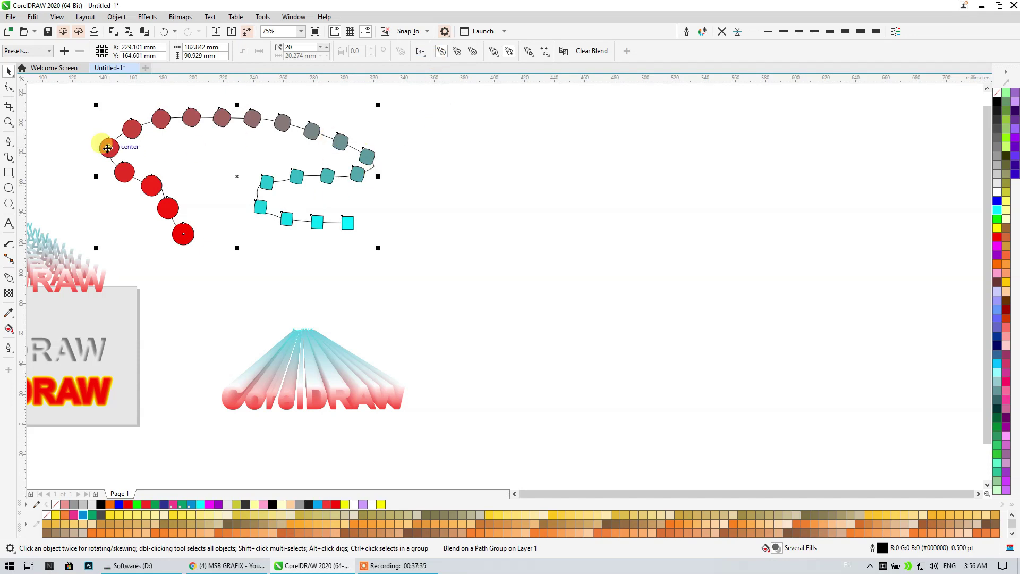
Convert the blend's cyan control rectangle to curves and open it for node editing
{"action": "left_click", "coordinate": [348, 223]}
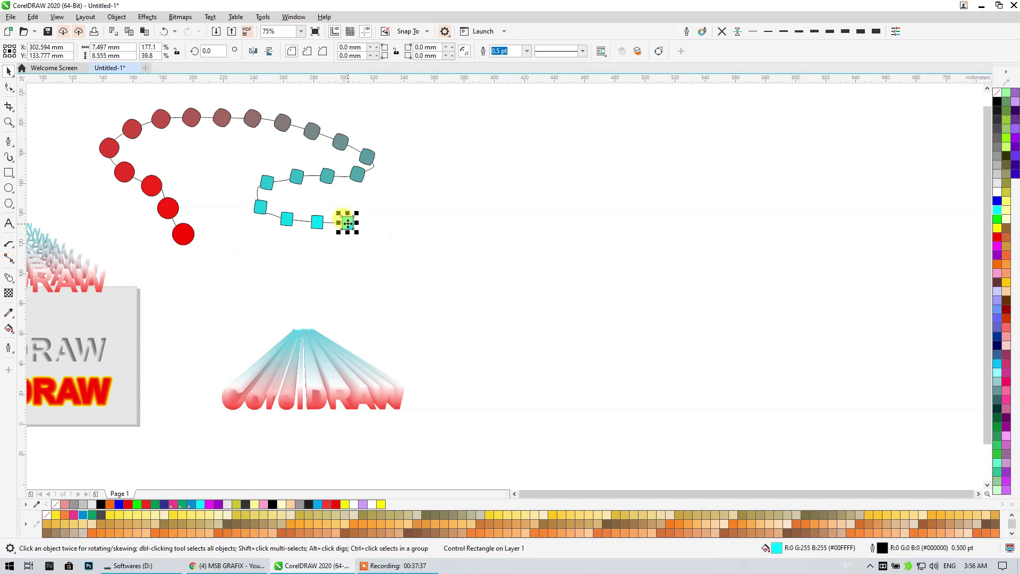
{"action": "scroll", "coordinate": [348, 224], "scroll_direction": "up", "scroll_amount": 2}
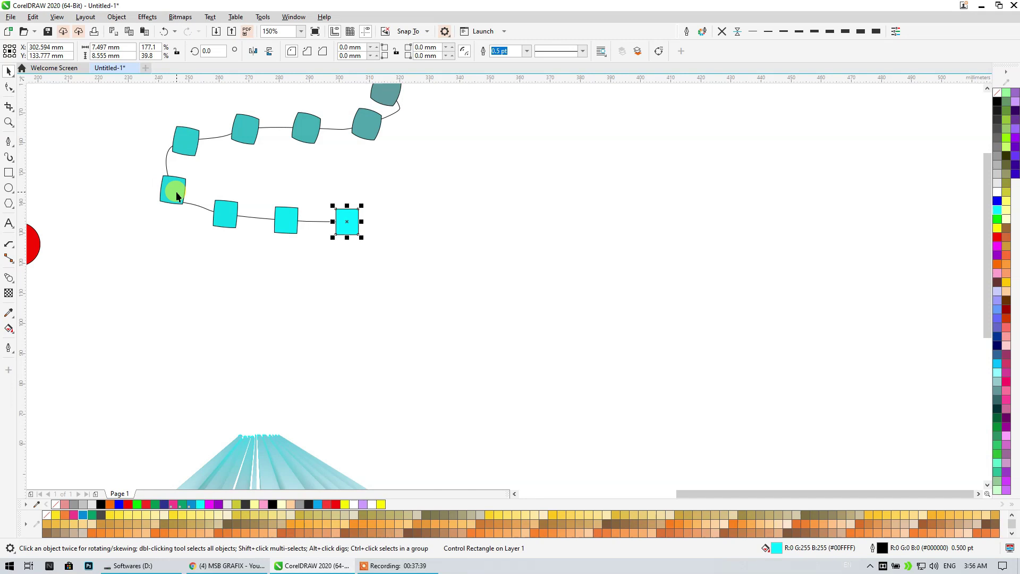
{"action": "key", "text": "ctrl+q"}
{"action": "left_click", "coordinate": [8, 89]}
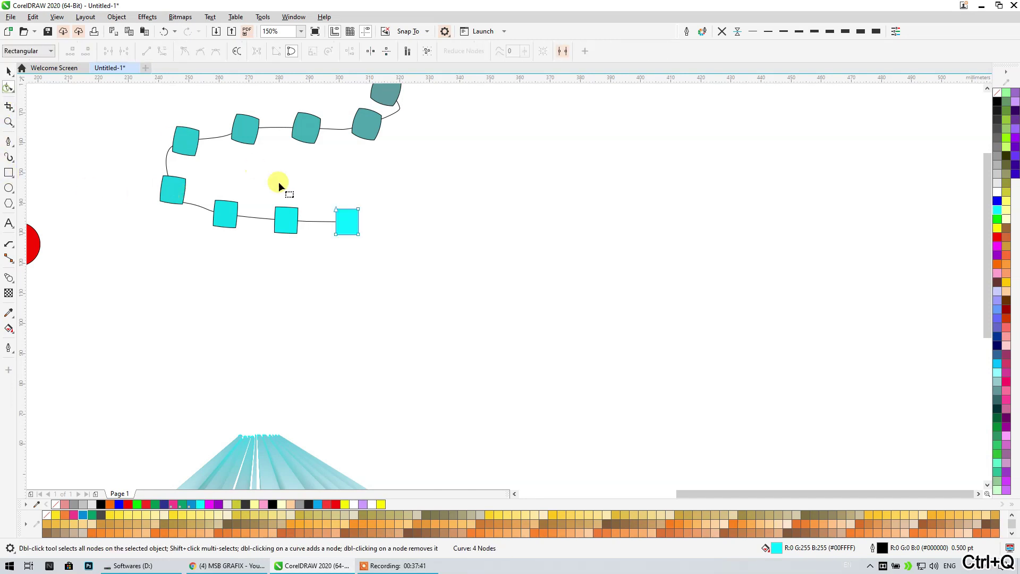
Reshape the cyan end shape with new nodes, pulling the upper and right edges outward and the lower and left edges inward
{"action": "scroll", "coordinate": [348, 207], "scroll_direction": "up", "scroll_amount": 2}
{"action": "left_click_drag", "start_coordinate": [350, 216], "coordinate": [349, 151]}
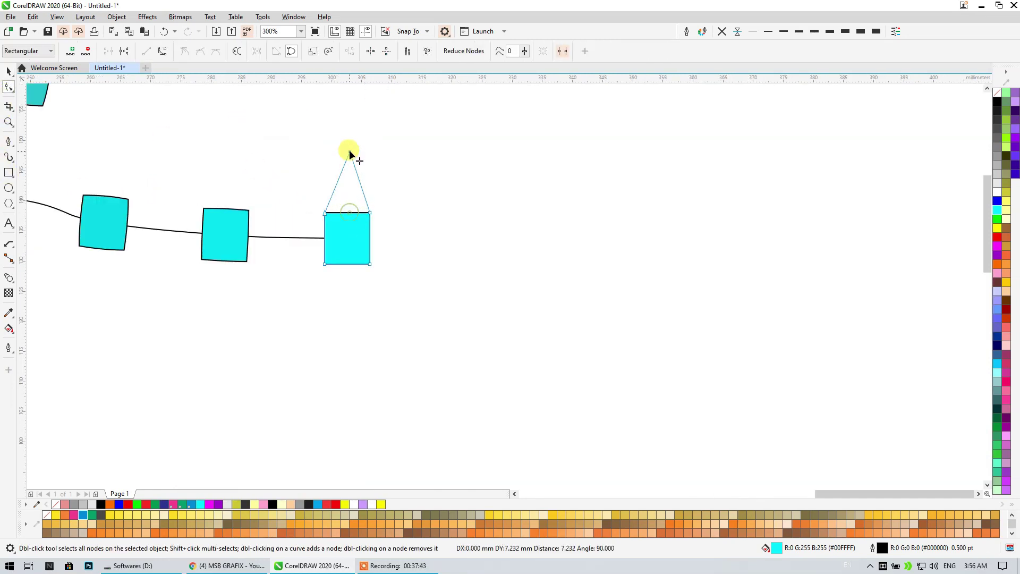
{"action": "left_click_drag", "start_coordinate": [370, 236], "coordinate": [402, 227]}
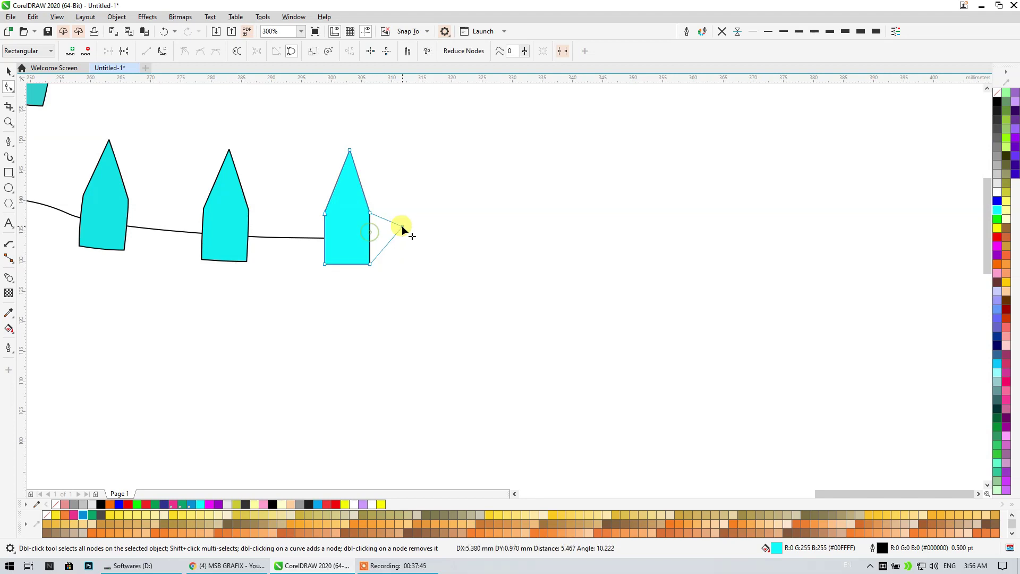
{"action": "left_click_drag", "start_coordinate": [341, 265], "coordinate": [338, 218]}
{"action": "double_click", "coordinate": [324, 234]}
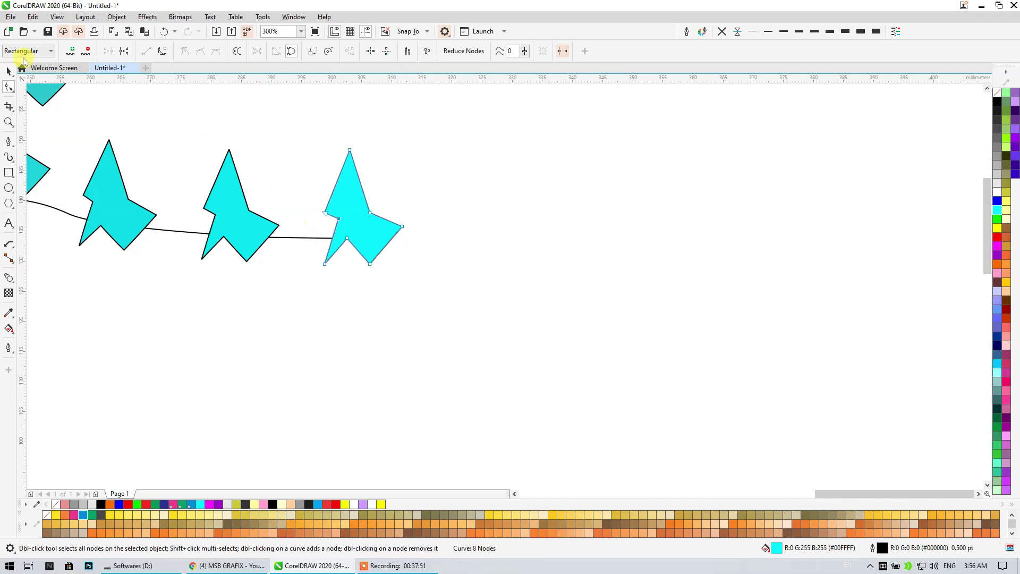
{"action": "left_click", "coordinate": [9, 72]}
{"action": "scroll", "coordinate": [456, 219], "scroll_direction": "down", "scroll_amount": 4}
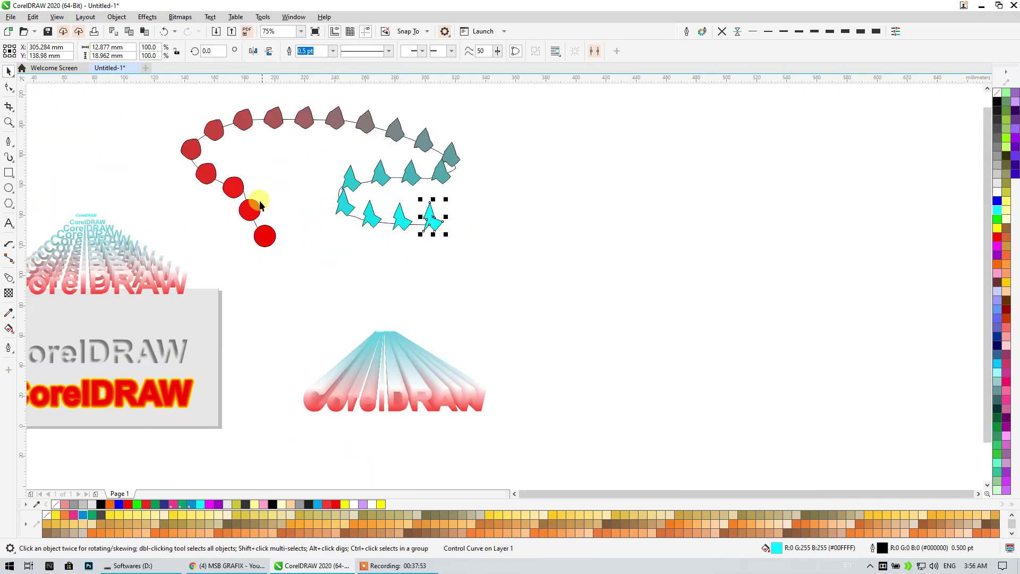
Apply a clockwise colour progression to the path blend, running from red through magenta and blue to cyan
{"action": "left_click", "coordinate": [267, 240]}
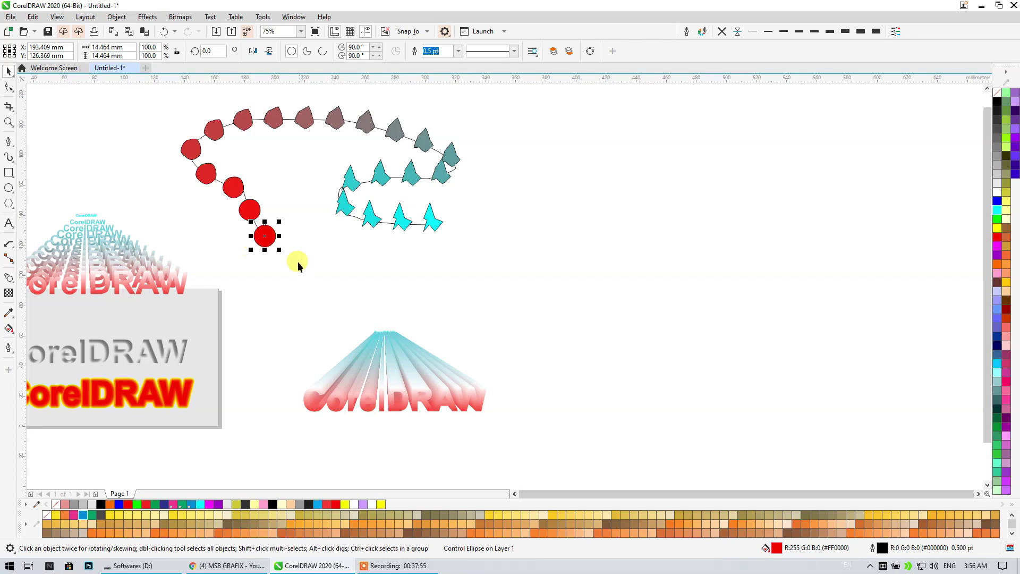
{"action": "left_click", "coordinate": [326, 128]}
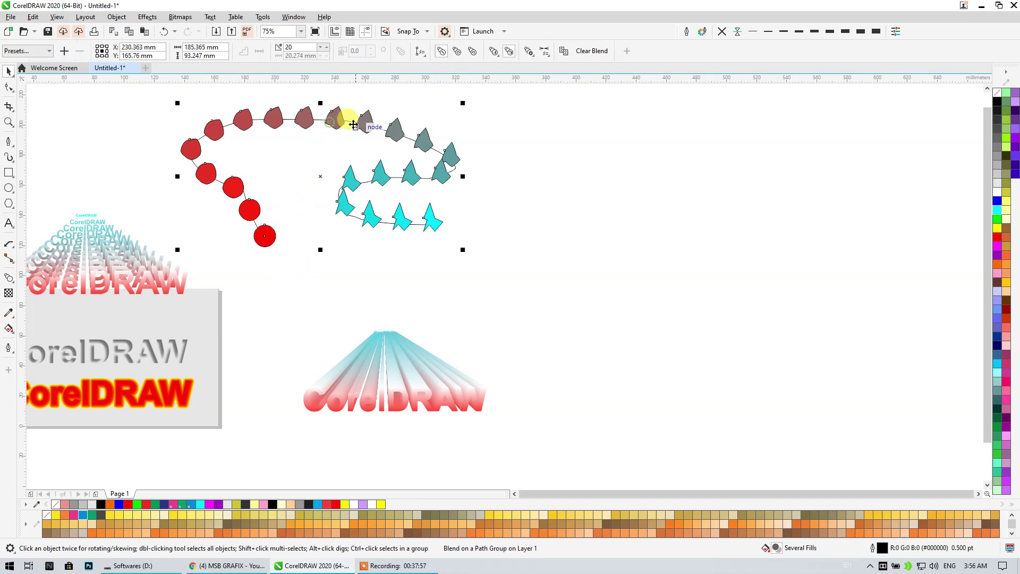
{"action": "left_click", "coordinate": [460, 53]}
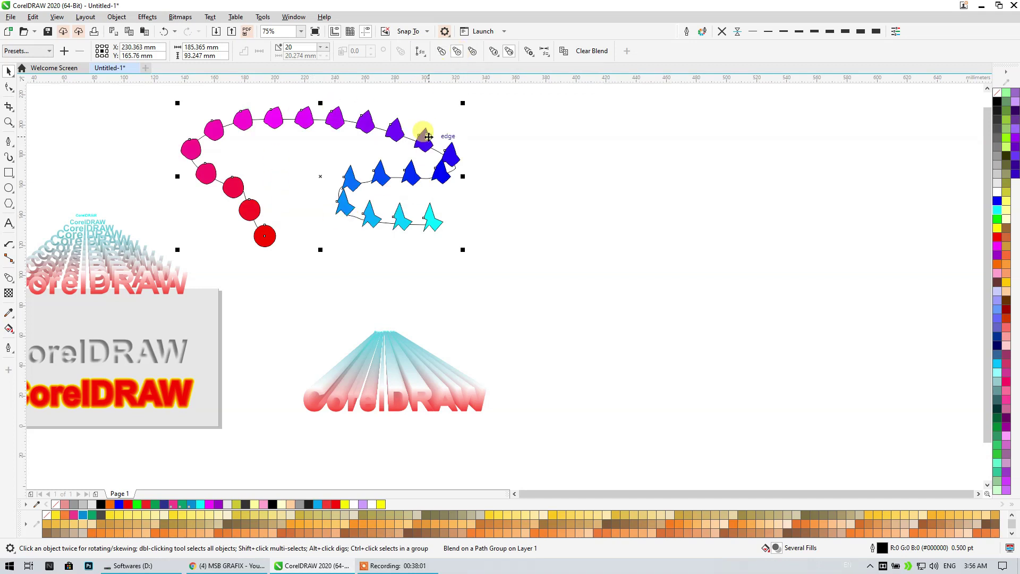
Fill the blend's pointed control shape at the path's end with red
{"action": "left_click", "coordinate": [464, 215]}
{"action": "left_click", "coordinate": [433, 221]}
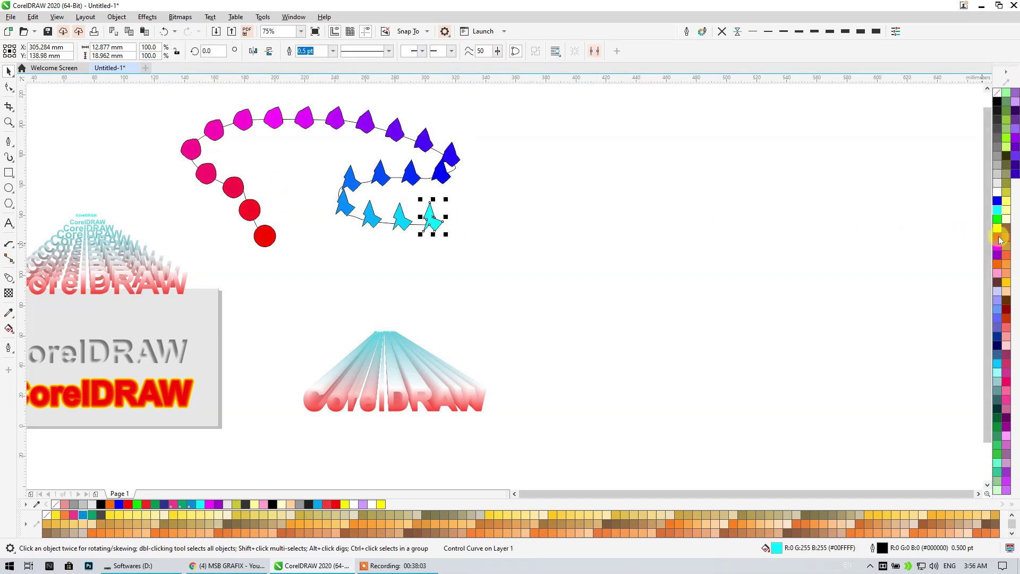
{"action": "left_click", "coordinate": [998, 238]}
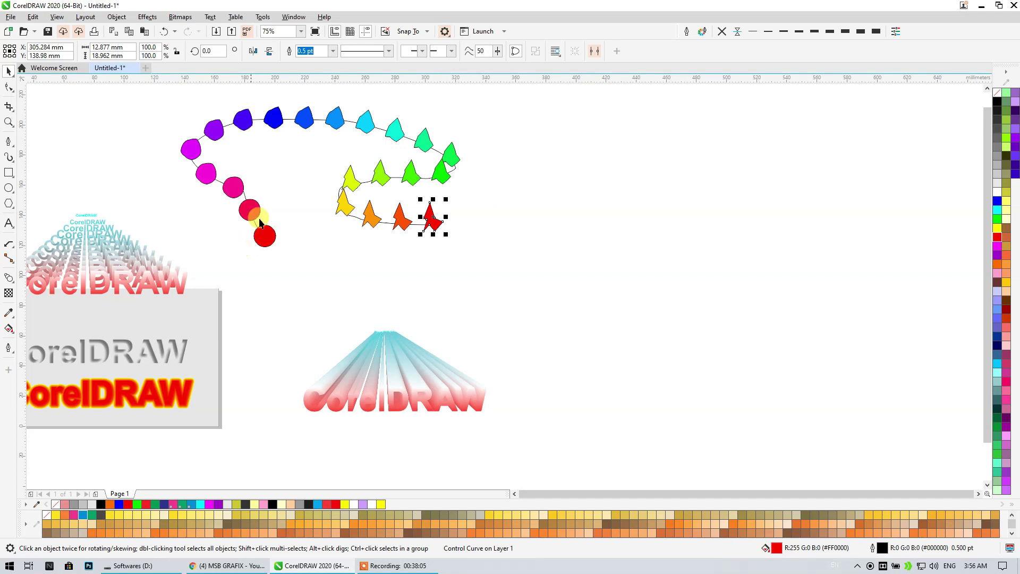
Increase the number of steps in the path blend to 37
{"action": "left_click", "coordinate": [304, 115]}
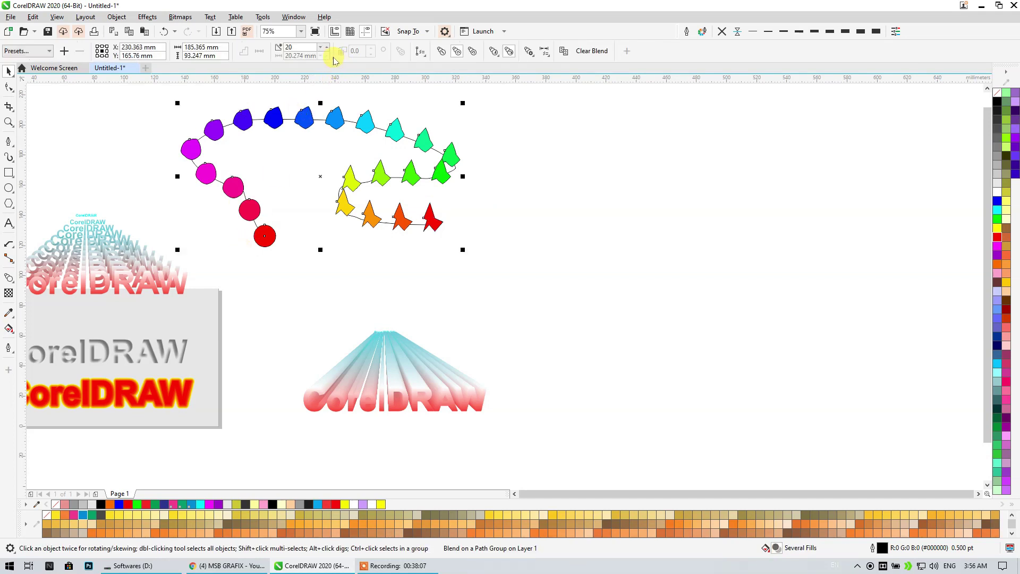
{"action": "left_click", "coordinate": [326, 51]}
{"action": "left_click", "coordinate": [327, 51]}
{"action": "left_click", "coordinate": [325, 51]}
{"action": "left_click", "coordinate": [326, 48]}
{"action": "left_click", "coordinate": [326, 48]}
{"action": "left_click", "coordinate": [326, 48]}
{"action": "left_click", "coordinate": [326, 47]}
{"action": "left_click", "coordinate": [326, 47]}
{"action": "left_click", "coordinate": [327, 48]}
{"action": "left_click", "coordinate": [326, 47]}
{"action": "left_click", "coordinate": [326, 47]}
{"action": "left_click", "coordinate": [326, 47]}
{"action": "left_click", "coordinate": [326, 47]}
{"action": "left_click", "coordinate": [327, 47]}
{"action": "left_click", "coordinate": [326, 47]}
{"action": "left_click", "coordinate": [326, 48]}
{"action": "left_click", "coordinate": [327, 47]}
{"action": "left_click", "coordinate": [475, 204]}
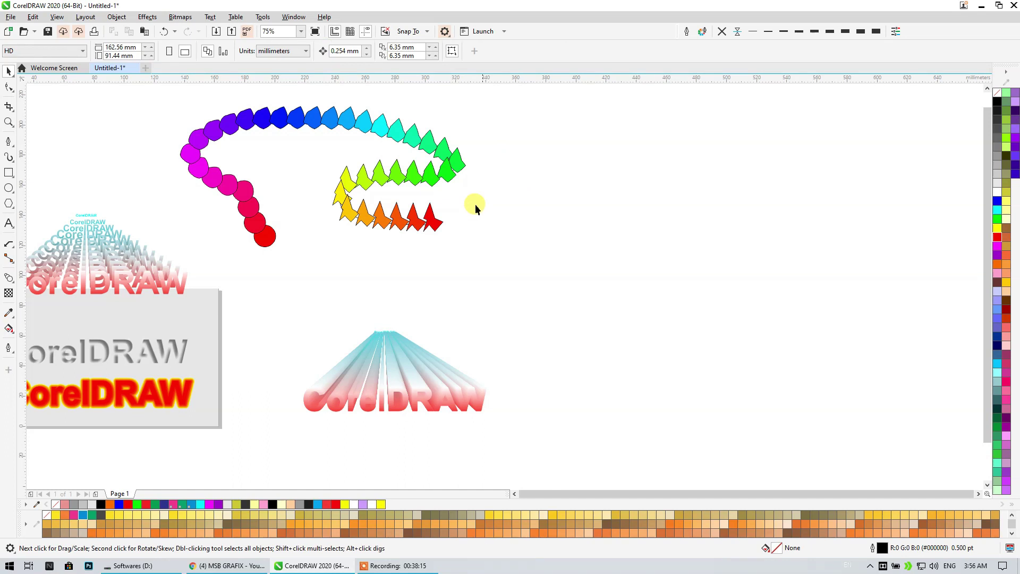
Remove the outline from the blend's two control shapes together
{"action": "left_click_drag", "start_coordinate": [391, 263], "coordinate": [392, 264]}
{"action": "left_click_drag", "start_coordinate": [198, 259], "coordinate": [199, 260]}
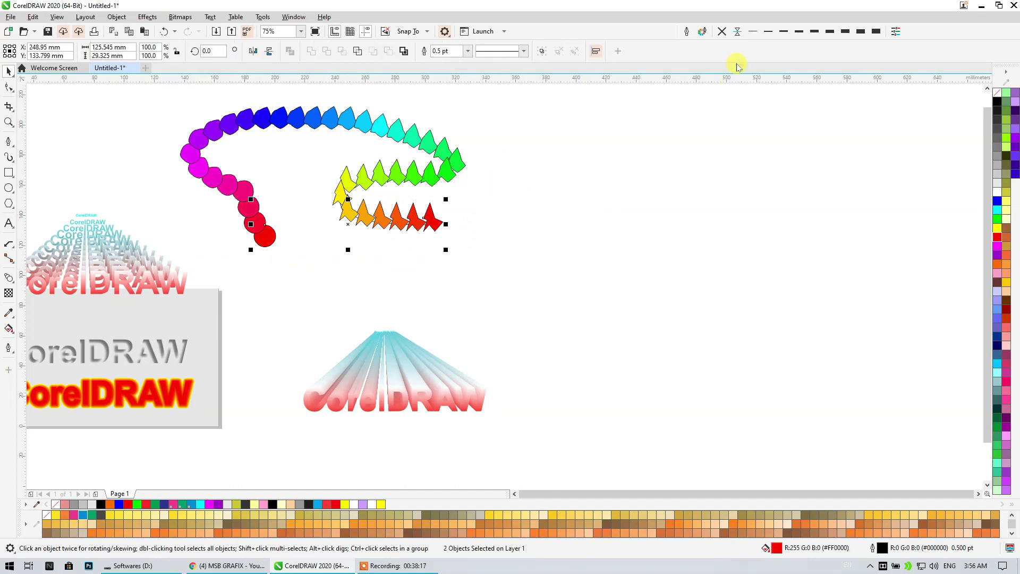
{"action": "left_click", "coordinate": [719, 31]}
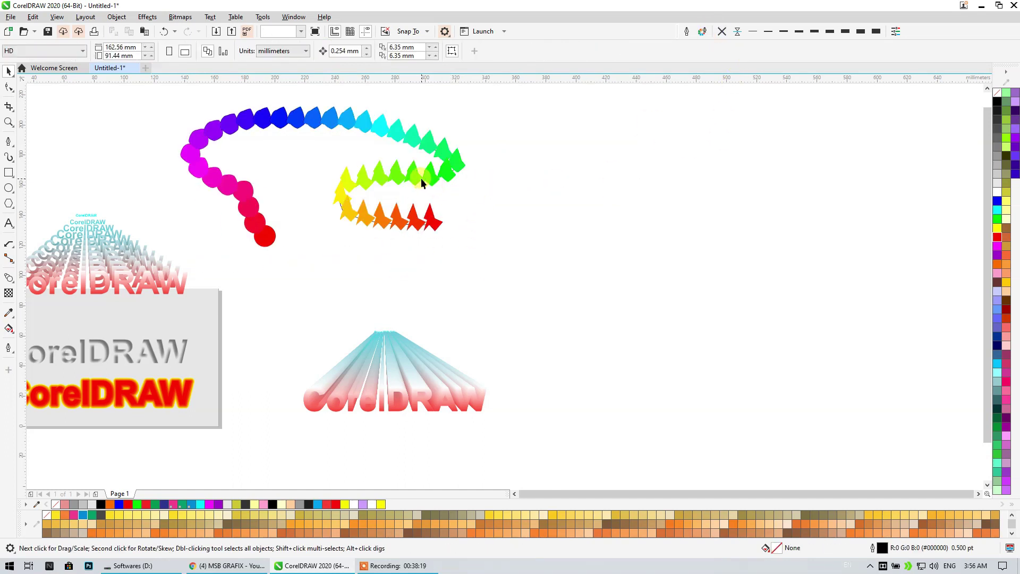
Apply a black outline to the whole path blend again
{"action": "left_click", "coordinate": [467, 219]}
{"action": "left_click", "coordinate": [340, 212]}
{"action": "scroll", "coordinate": [338, 210], "scroll_direction": "up", "scroll_amount": 4}
{"action": "left_click", "coordinate": [356, 190]}
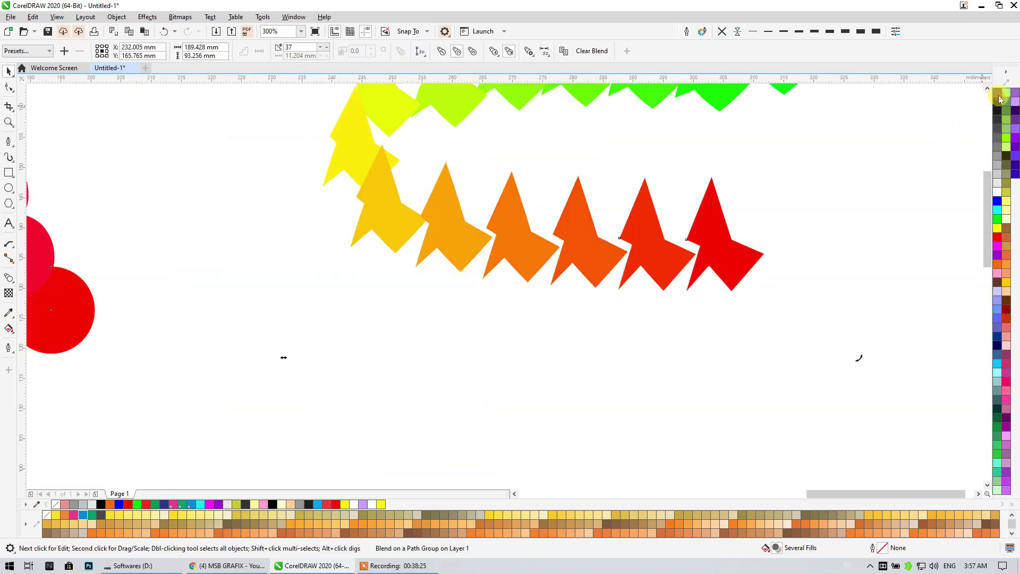
{"action": "scroll", "coordinate": [462, 269], "scroll_direction": "down", "scroll_amount": 4}
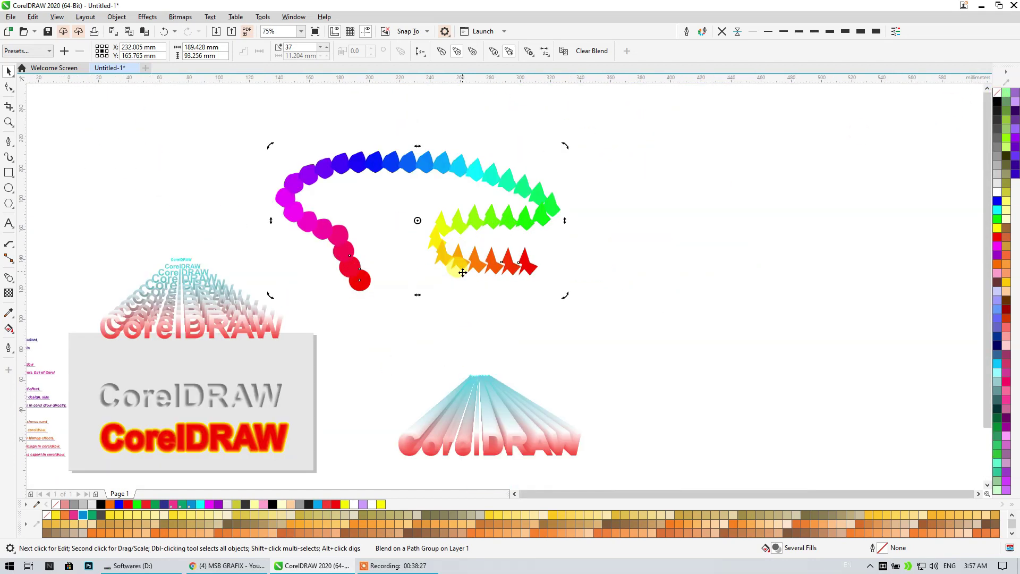
{"action": "scroll", "coordinate": [462, 272], "scroll_direction": "up", "scroll_amount": 2}
{"action": "left_click", "coordinate": [472, 314]}
{"action": "left_click", "coordinate": [461, 254]}
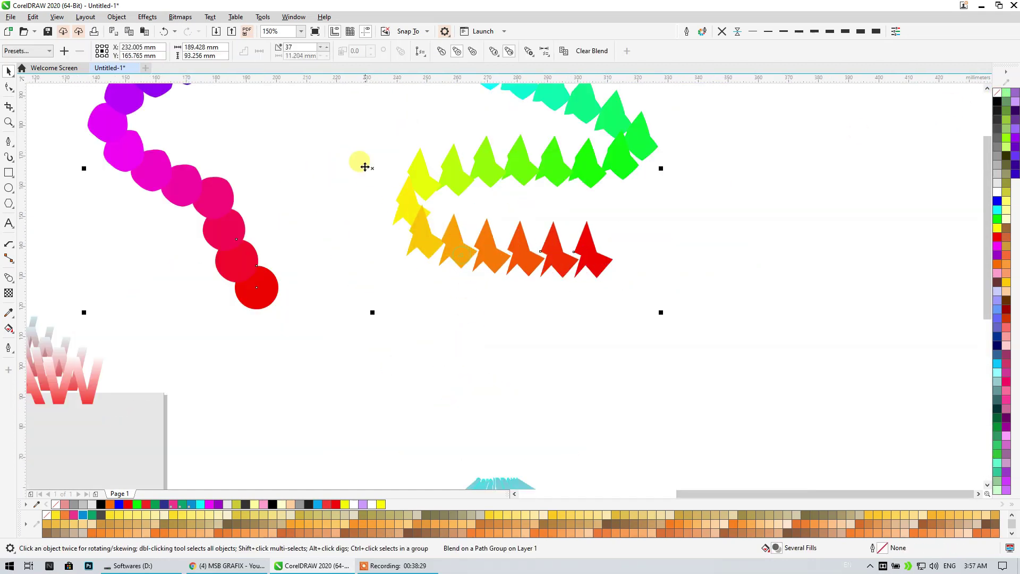
{"action": "right_click", "coordinate": [997, 101]}
{"action": "left_click", "coordinate": [713, 184]}
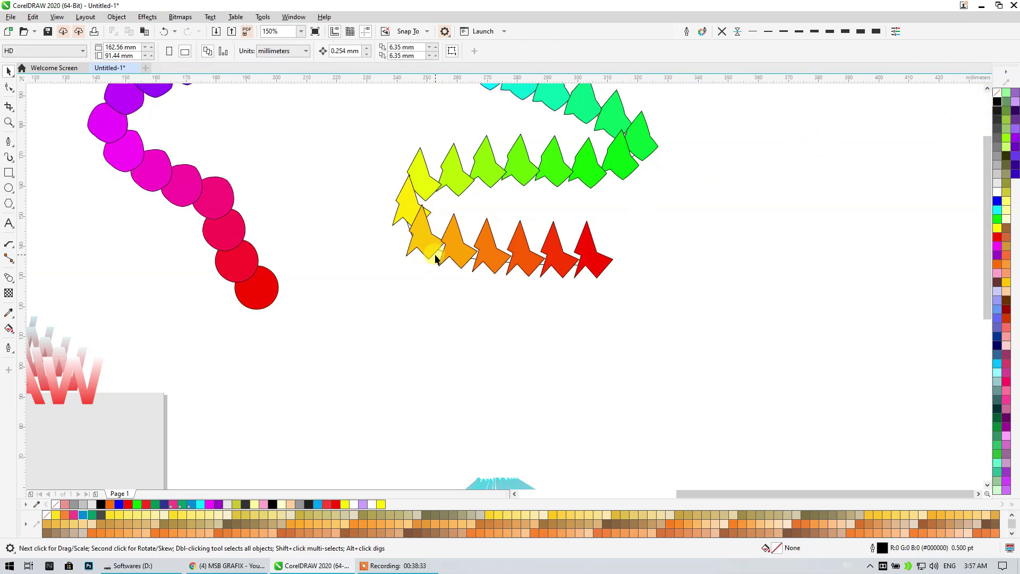
Colour the outline of the blend's winding path curve red
{"action": "scroll", "coordinate": [435, 254], "scroll_direction": "up", "scroll_amount": 6}
{"action": "left_click", "coordinate": [473, 222]}
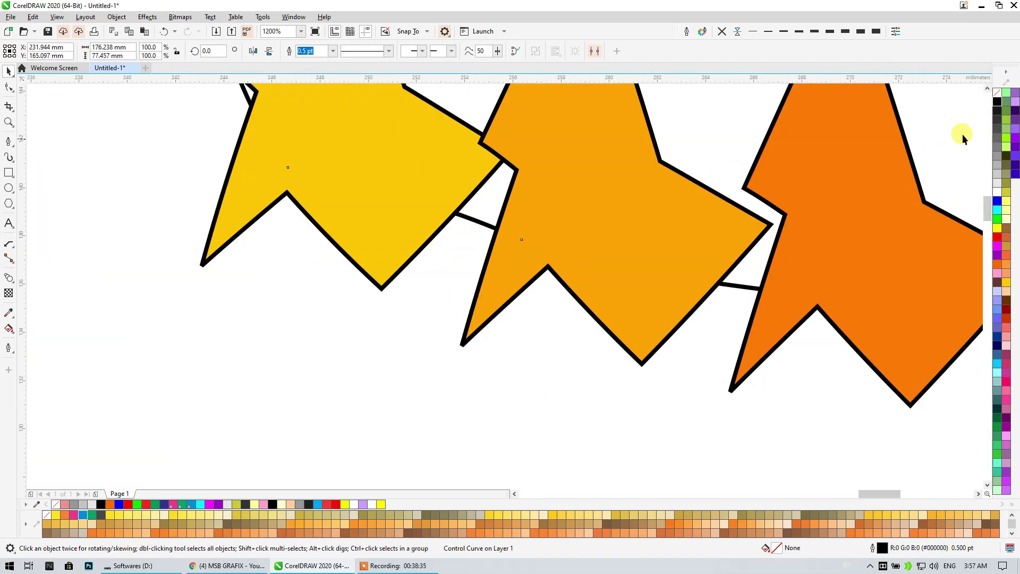
{"action": "right_click", "coordinate": [998, 236]}
{"action": "scroll", "coordinate": [452, 241], "scroll_direction": "down", "scroll_amount": 4}
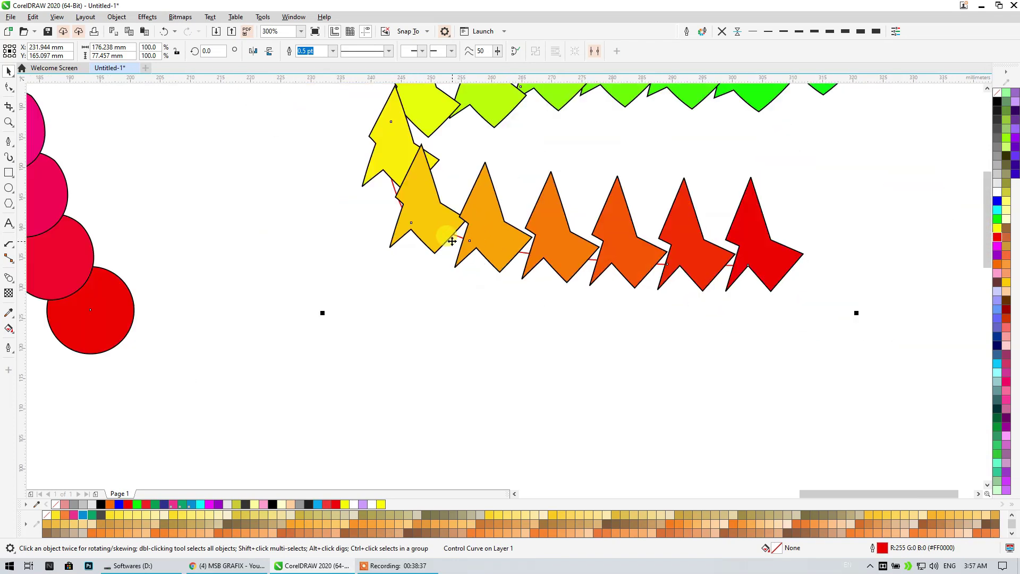
Remove the outline from the blend's red control circle and inspect the blend around the path
{"action": "scroll", "coordinate": [441, 321], "scroll_direction": "down", "scroll_amount": 2}
{"action": "left_click_drag", "start_coordinate": [695, 381], "coordinate": [200, 252]}
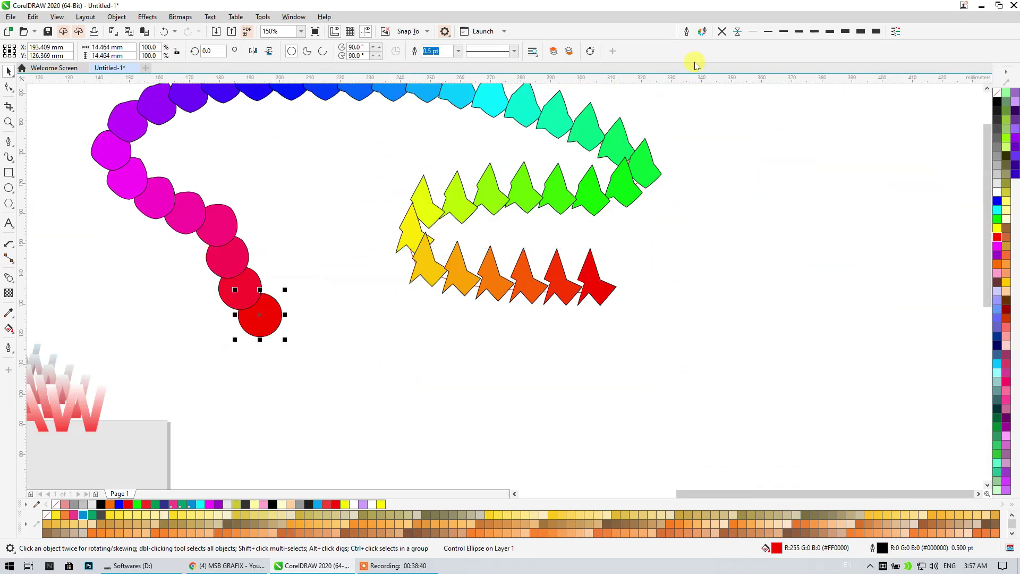
{"action": "left_click", "coordinate": [697, 158]}
{"action": "scroll", "coordinate": [457, 188], "scroll_direction": "down", "scroll_amount": 2}
{"action": "scroll", "coordinate": [501, 168], "scroll_direction": "up", "scroll_amount": 6}
{"action": "left_click_drag", "start_coordinate": [501, 167], "coordinate": [452, 334]}
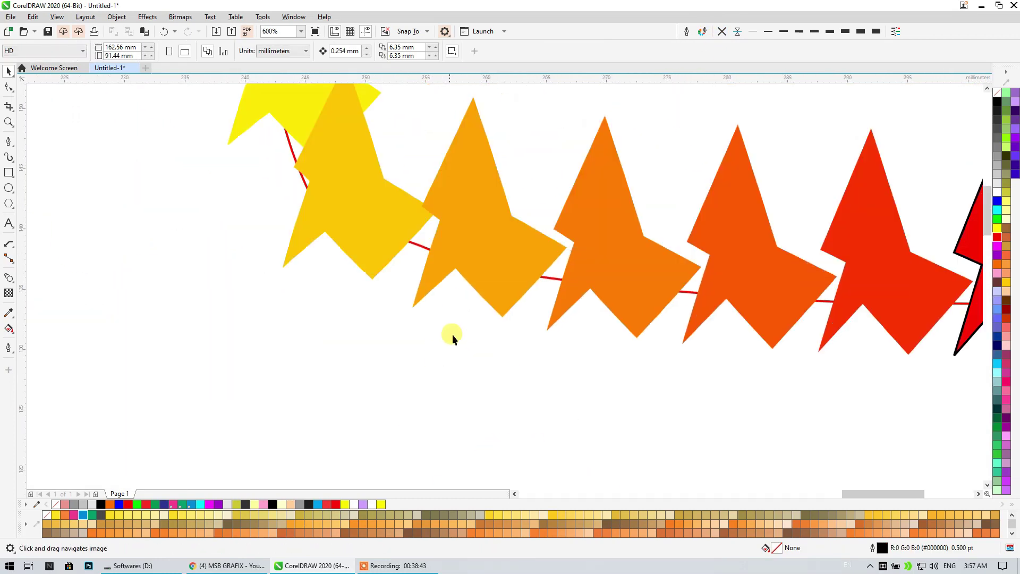
{"action": "scroll", "coordinate": [308, 239], "scroll_direction": "down", "scroll_amount": 6}
{"action": "scroll", "coordinate": [344, 262], "scroll_direction": "up", "scroll_amount": 2}
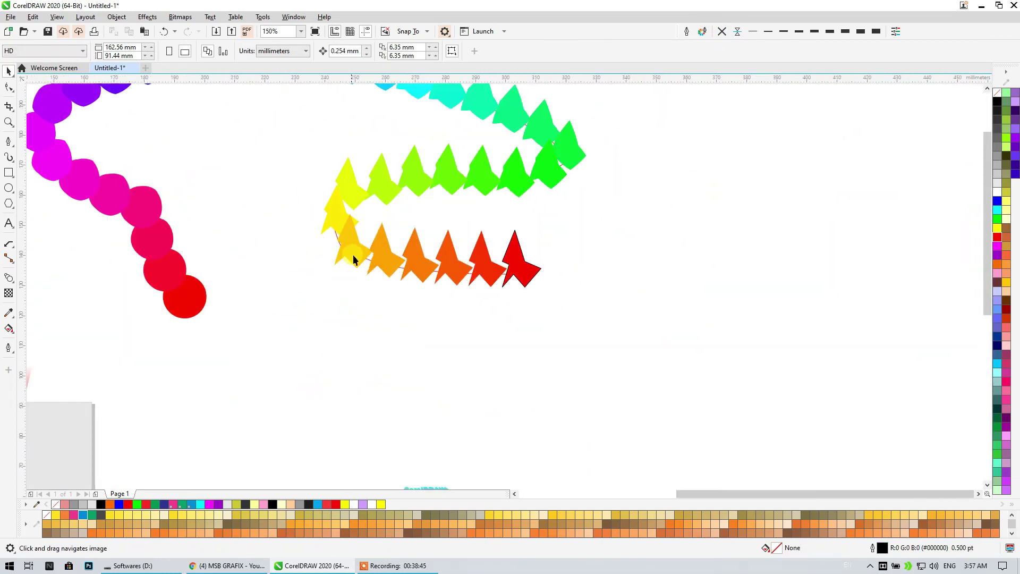
{"action": "scroll", "coordinate": [317, 180], "scroll_direction": "down", "scroll_amount": 2}
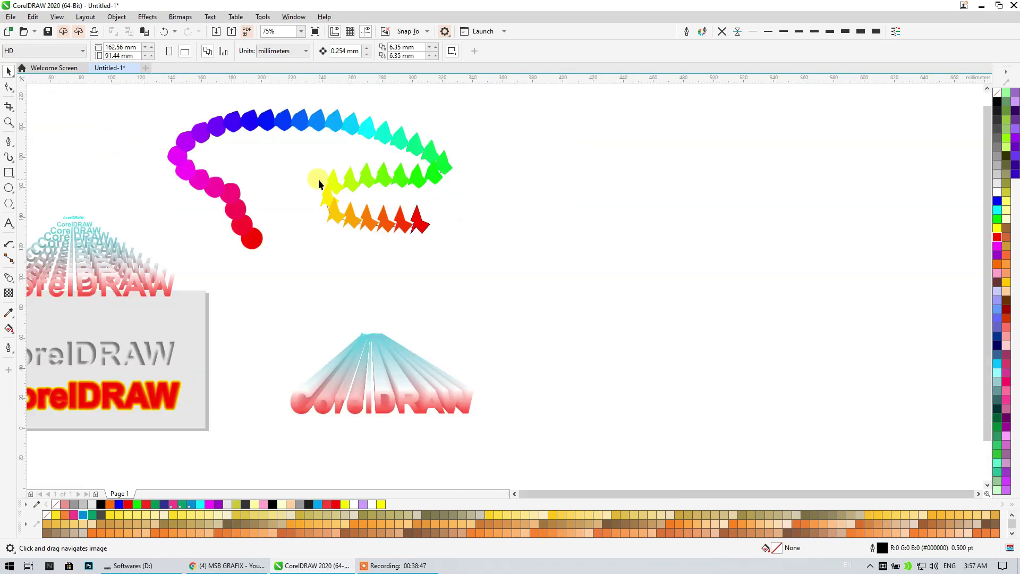
Place a copy of the rainbow path blend far to the right of the original, centred near X 629 mm, Y 216 mm
{"action": "left_click", "coordinate": [235, 197]}
{"action": "left_click", "coordinate": [142, 255]}
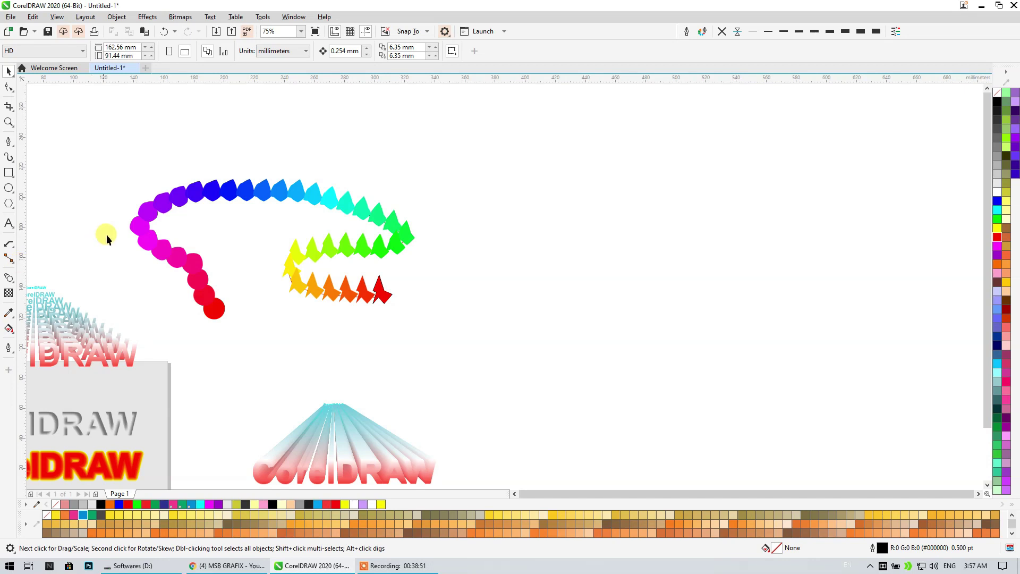
{"action": "left_click_drag", "start_coordinate": [193, 189], "coordinate": [763, 126]}
{"action": "left_click", "coordinate": [690, 179]}
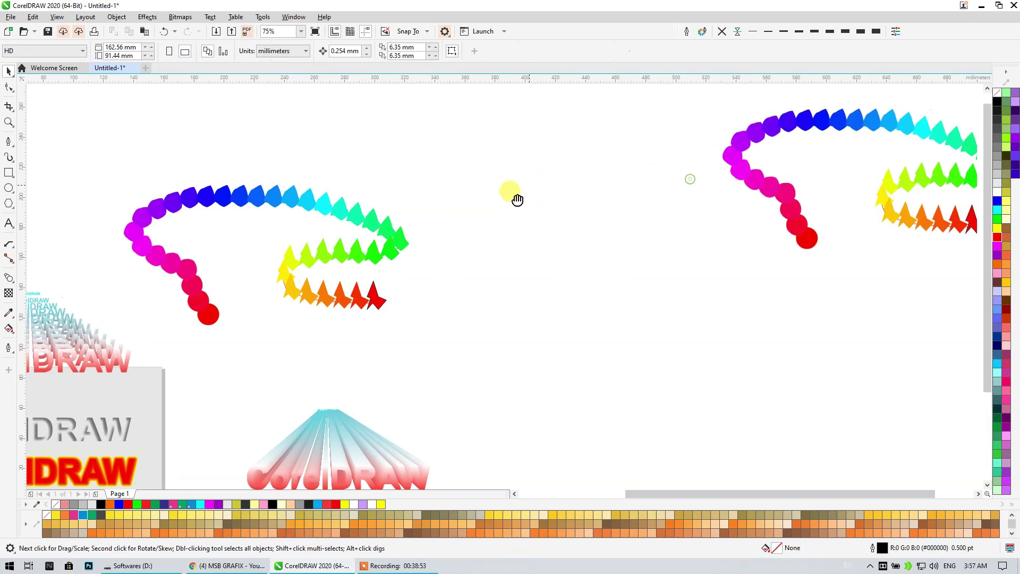
{"action": "left_click_drag", "start_coordinate": [518, 200], "coordinate": [3, 277]}
Draw a large circle in the empty space between the original blend and its copy
{"action": "left_click", "coordinate": [9, 189]}
{"action": "left_click_drag", "start_coordinate": [223, 130], "coordinate": [460, 367]}
{"action": "left_click", "coordinate": [8, 70]}
Assign the large empty circle as the new path of the copied rainbow blend
{"action": "left_click", "coordinate": [617, 226]}
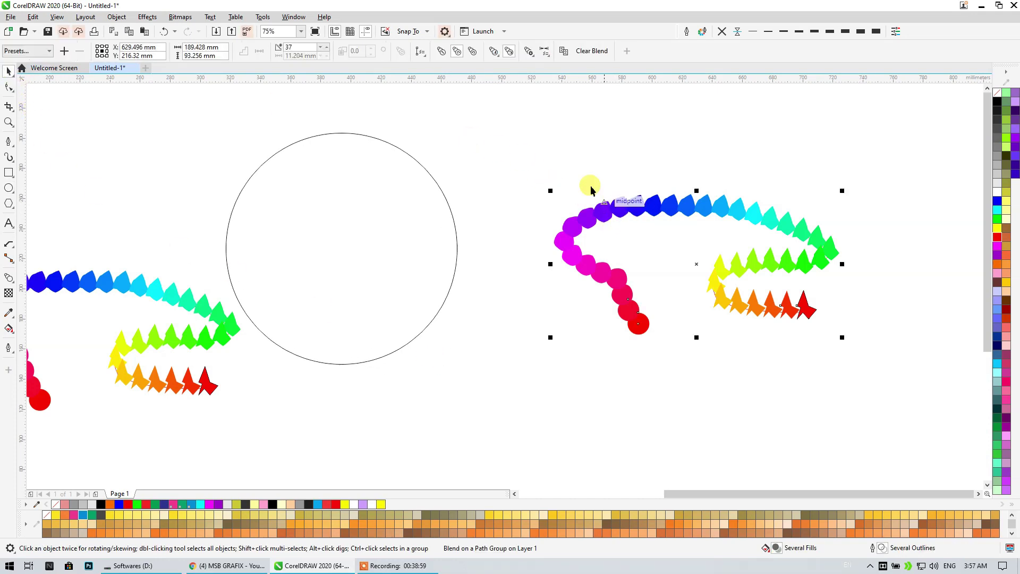
{"action": "left_click", "coordinate": [420, 56]}
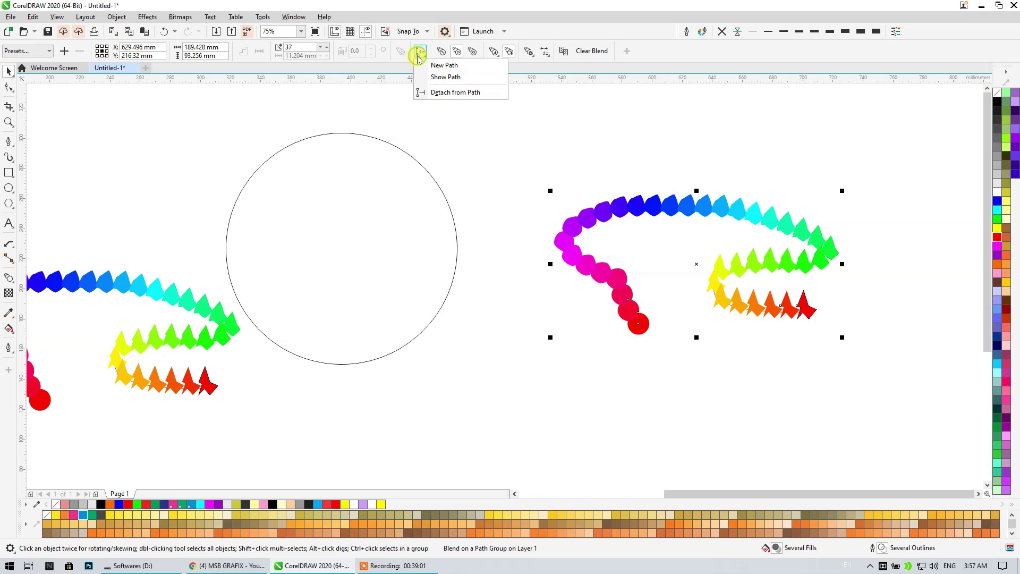
{"action": "left_click", "coordinate": [449, 66]}
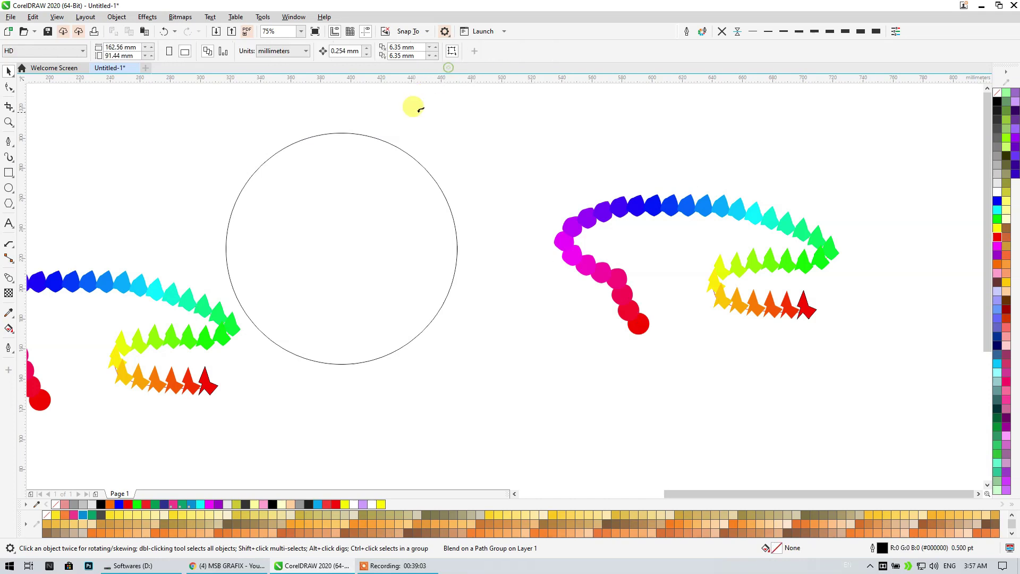
{"action": "left_click", "coordinate": [404, 147]}
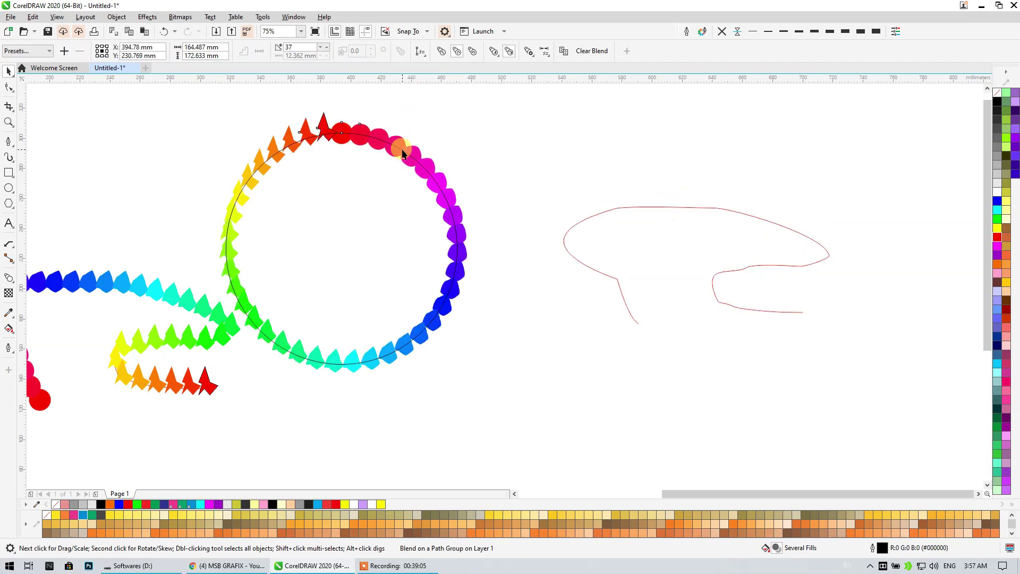
Remove the outlines from the red star and red circle control objects of the blend on the circular path
{"action": "left_click", "coordinate": [390, 91]}
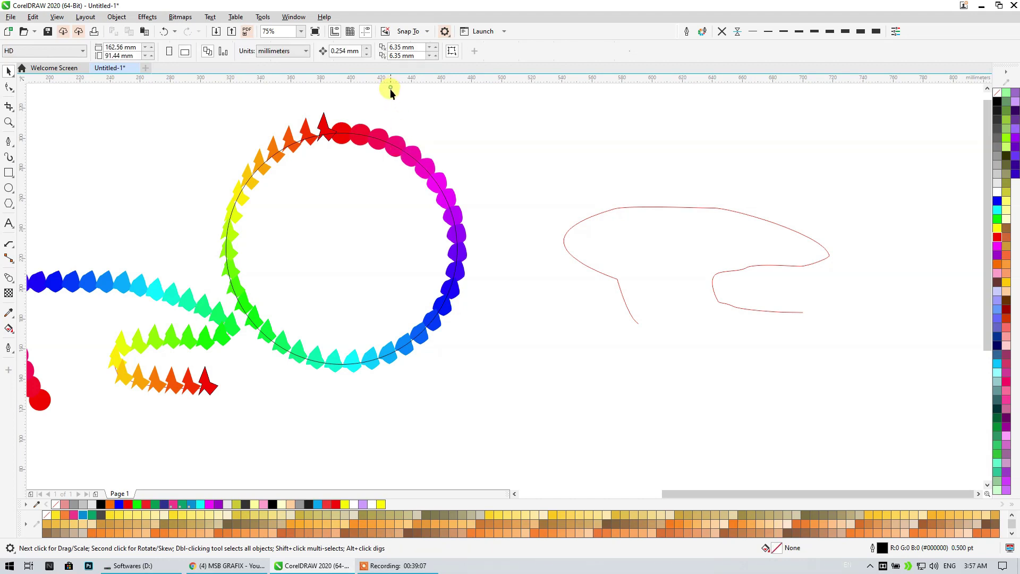
{"action": "left_click_drag", "start_coordinate": [281, 174], "coordinate": [281, 176]}
{"action": "left_click", "coordinate": [722, 31]}
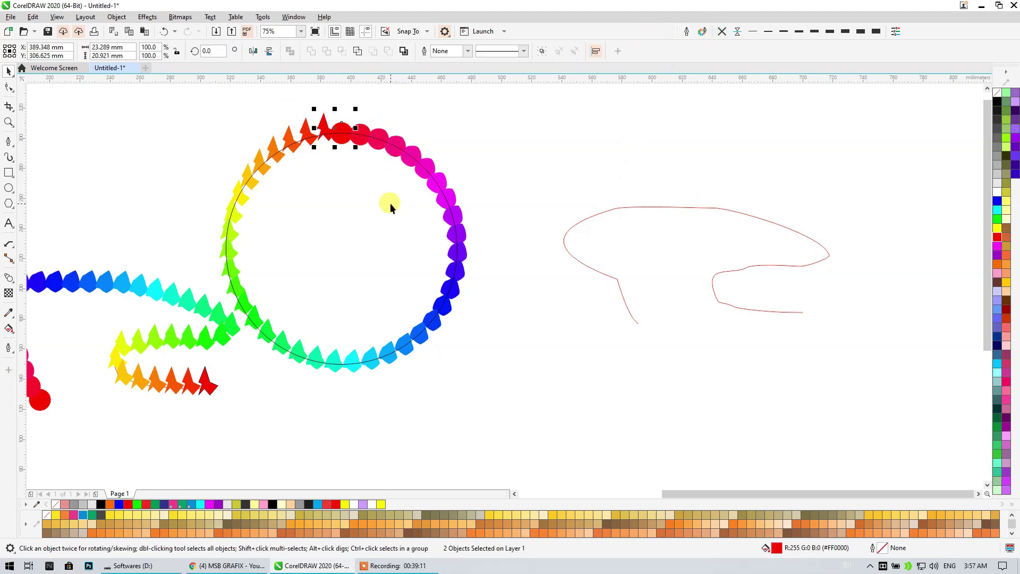
Try the counterclockwise and direct colour transitions on the circular blend, then return it to the clockwise transition
{"action": "left_click", "coordinate": [419, 161]}
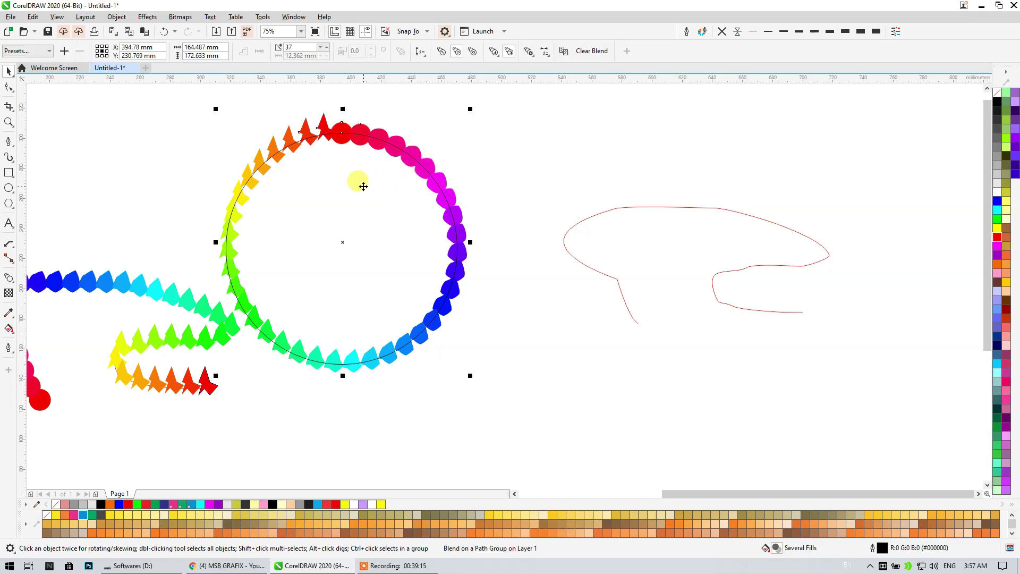
{"action": "left_click", "coordinate": [472, 51]}
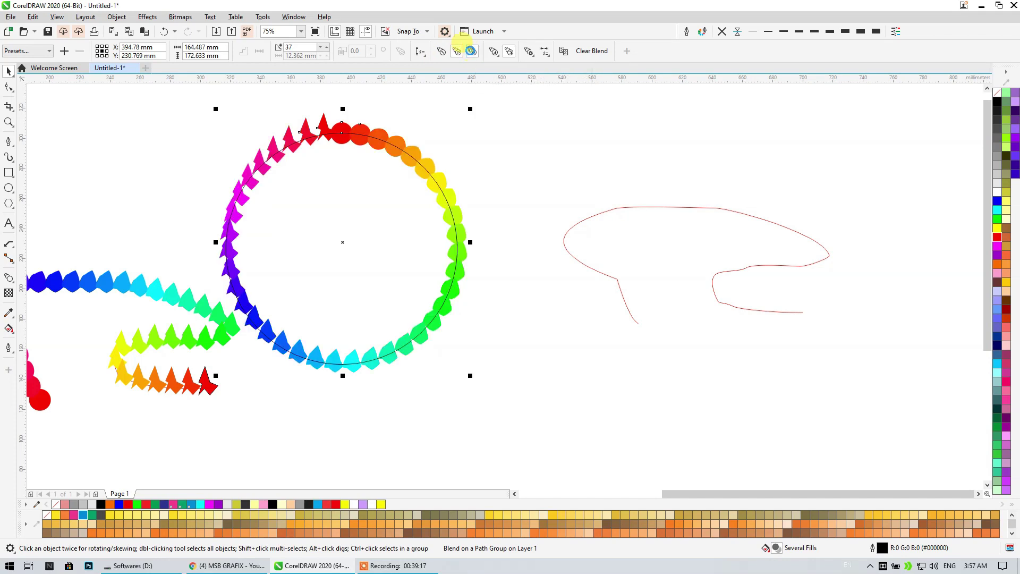
{"action": "left_click", "coordinate": [441, 52]}
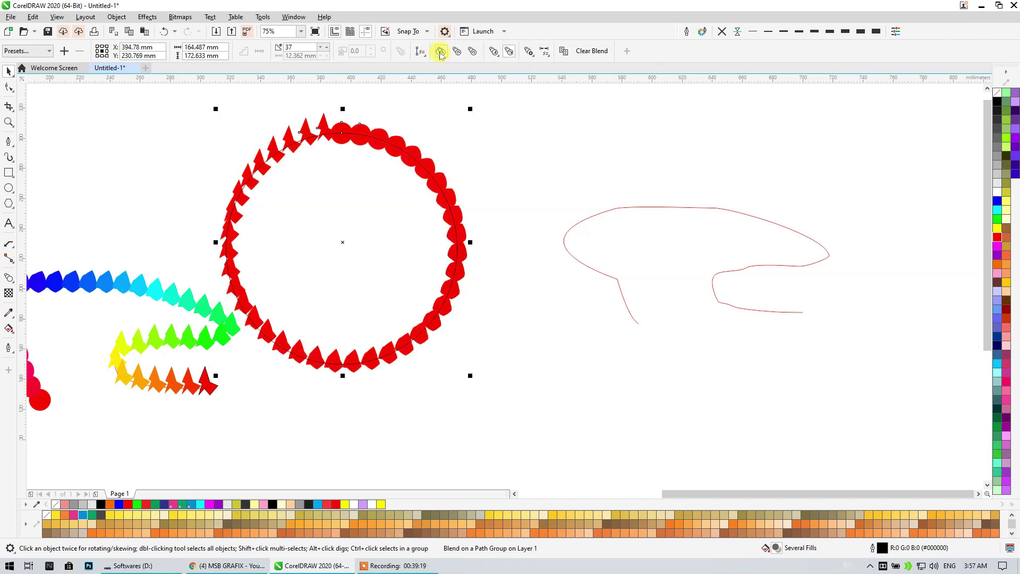
{"action": "left_click", "coordinate": [457, 52]}
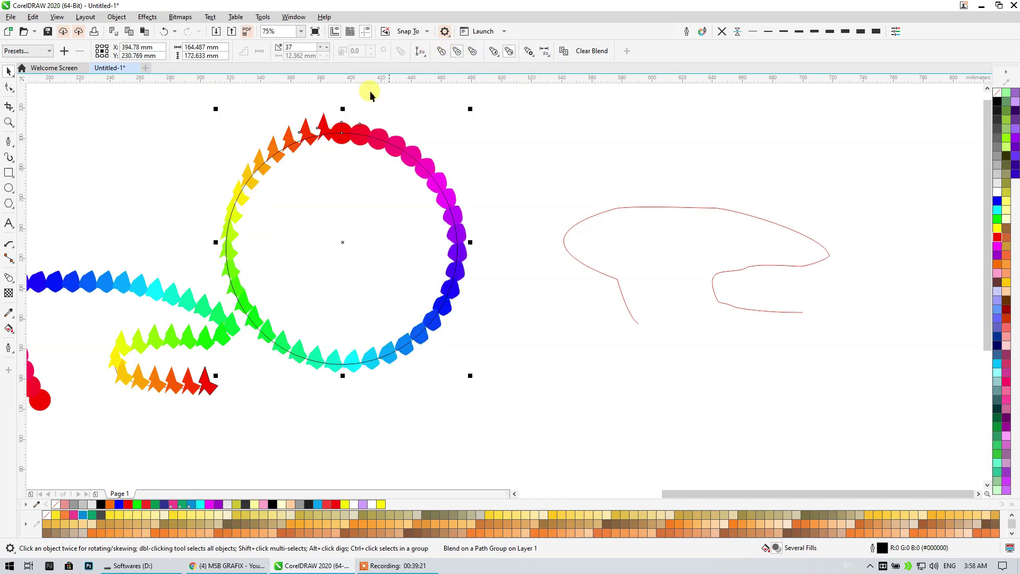
{"action": "left_click", "coordinate": [310, 114]}
{"action": "left_click_drag", "start_coordinate": [311, 113], "coordinate": [353, 166]}
{"action": "left_click", "coordinate": [314, 116]}
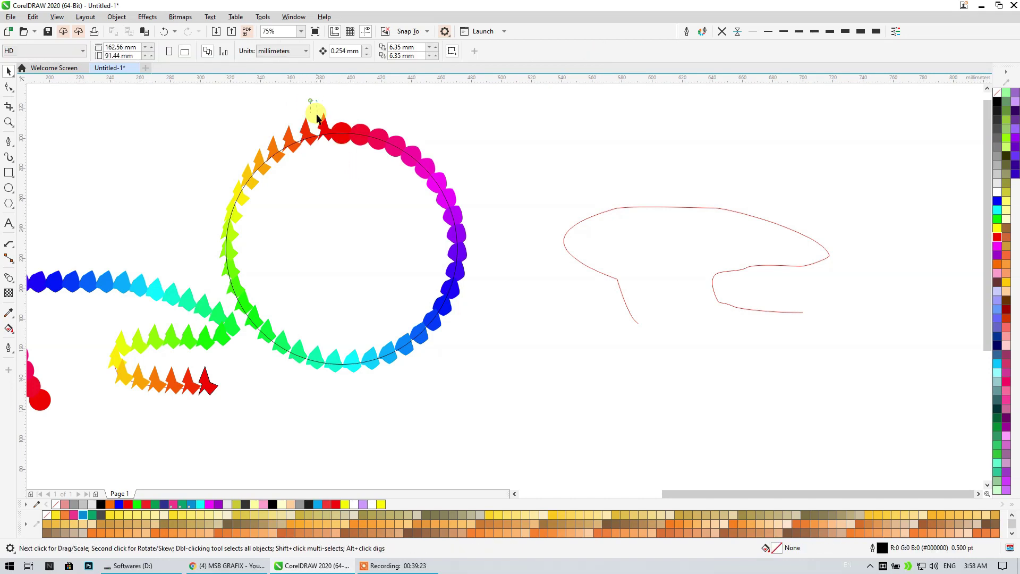
{"action": "left_click", "coordinate": [1007, 228]}
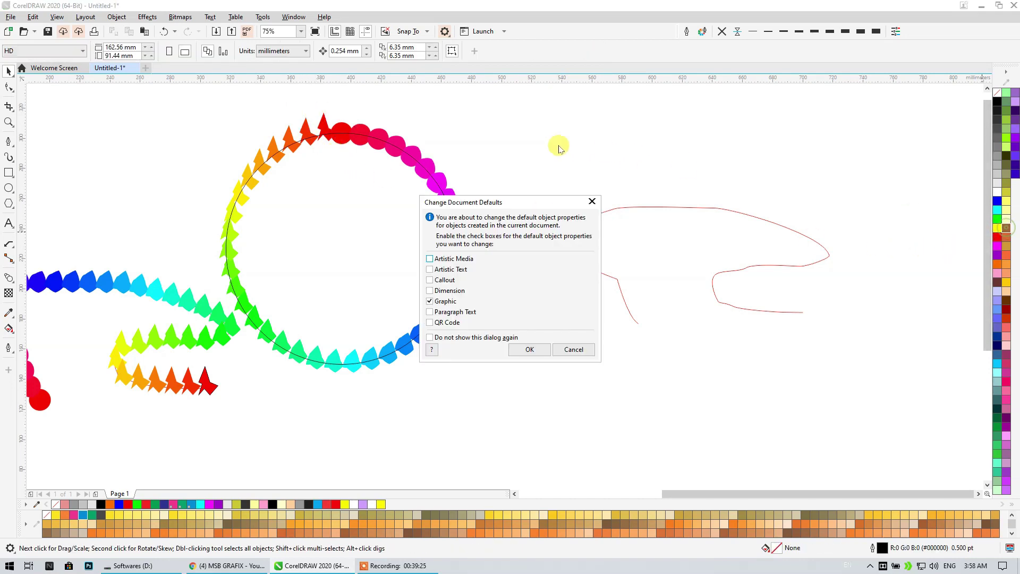
{"action": "left_click", "coordinate": [563, 349]}
Fill the circular blend's star control object with brown (#996633) and switch the blend to the direct colour transition
{"action": "left_click", "coordinate": [322, 130]}
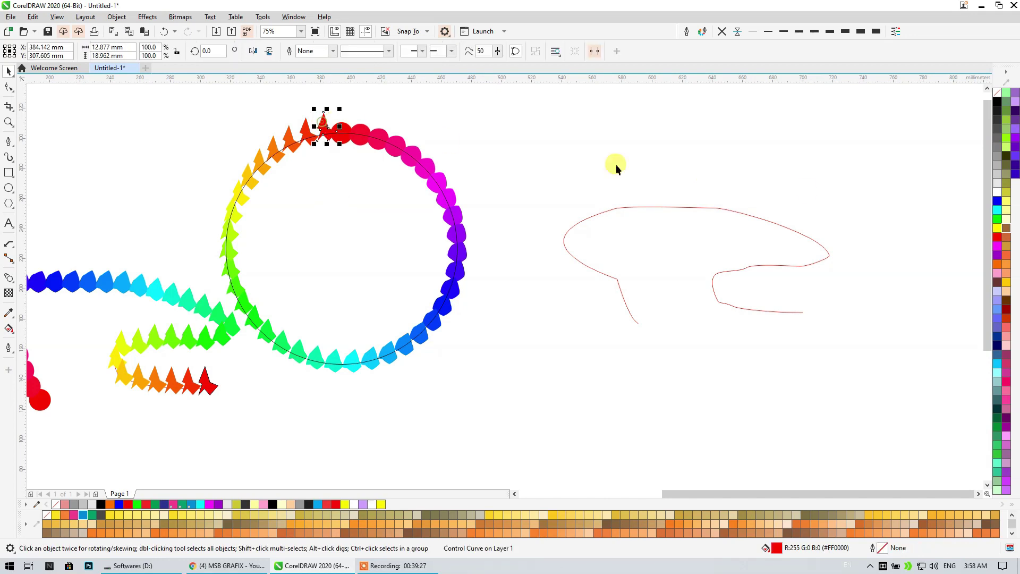
{"action": "left_click", "coordinate": [1006, 230]}
{"action": "left_click", "coordinate": [460, 144]}
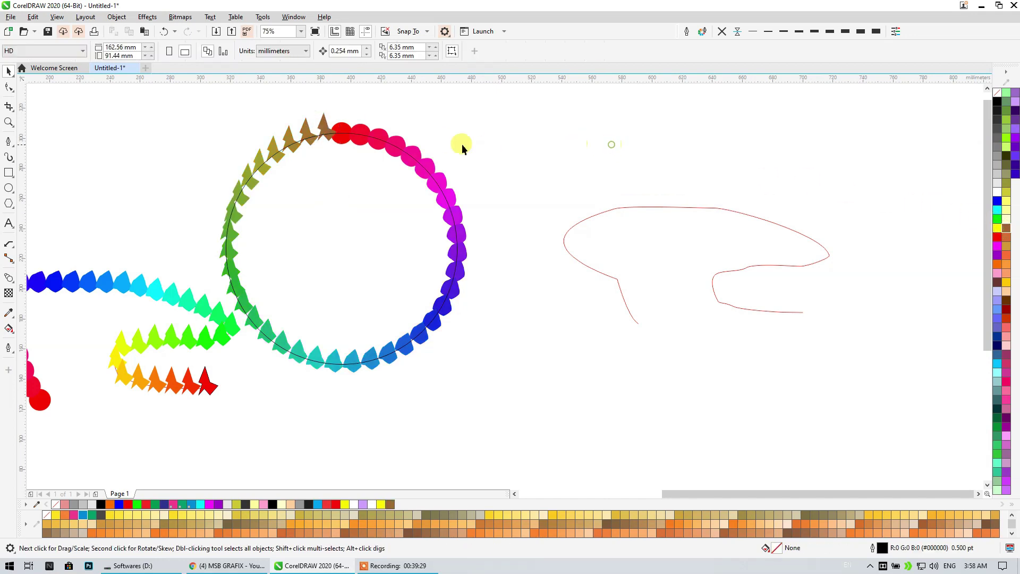
{"action": "left_click", "coordinate": [378, 133]}
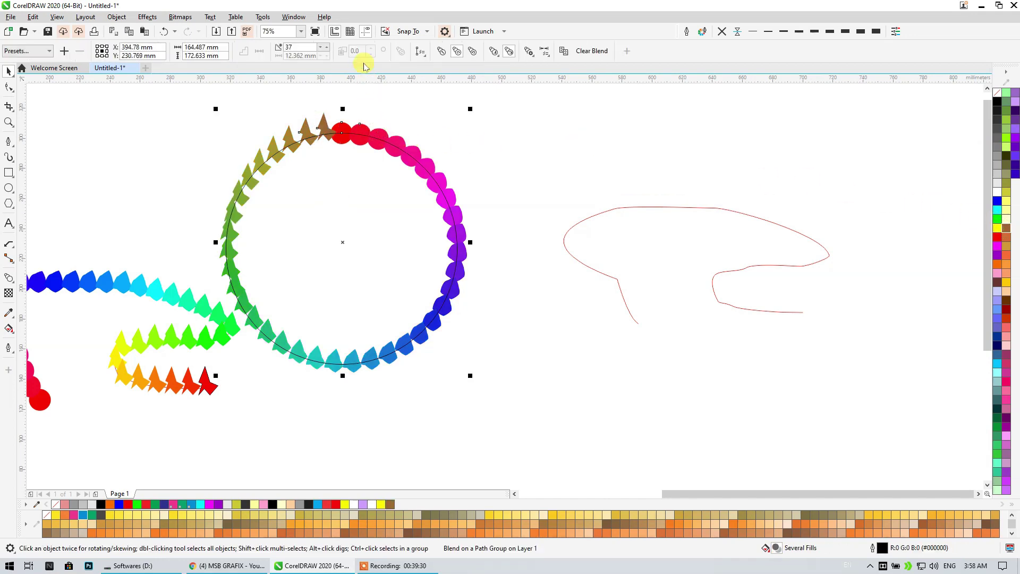
{"action": "left_click", "coordinate": [442, 52]}
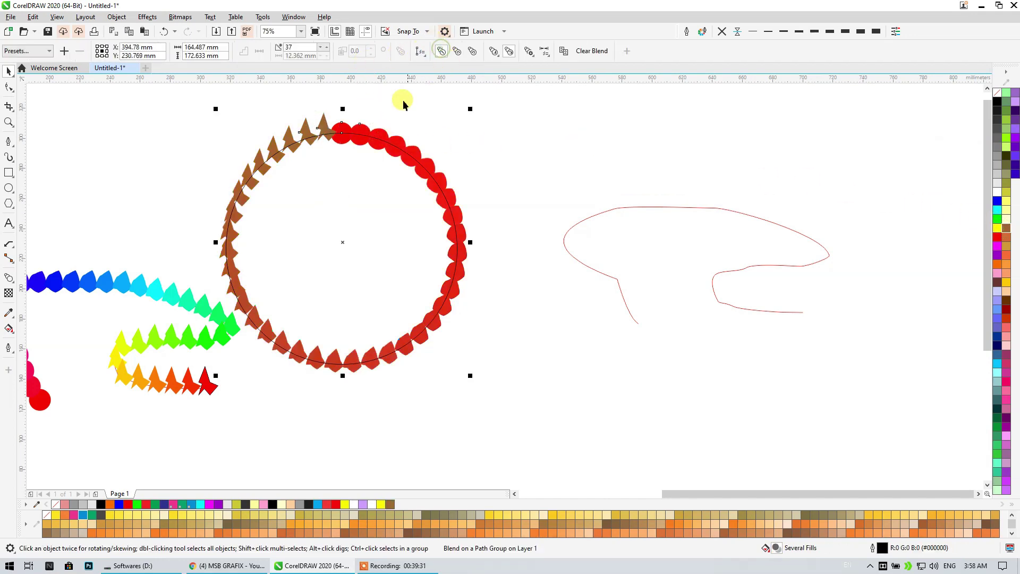
Try different object and color acceleration settings on the circular blend, then return both to the centre
{"action": "left_click", "coordinate": [494, 54]}
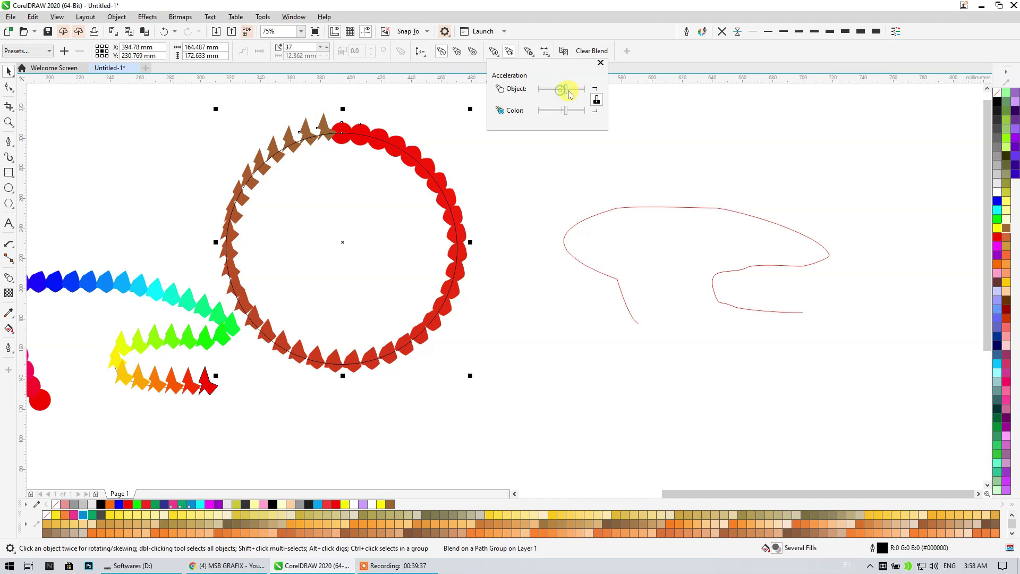
{"action": "mouse_move", "coordinate": [577, 94]}
{"action": "left_mouse_down"}
{"action": "mouse_move", "coordinate": [537, 94]}
{"action": "mouse_move", "coordinate": [556, 94]}
{"action": "left_mouse_up"}
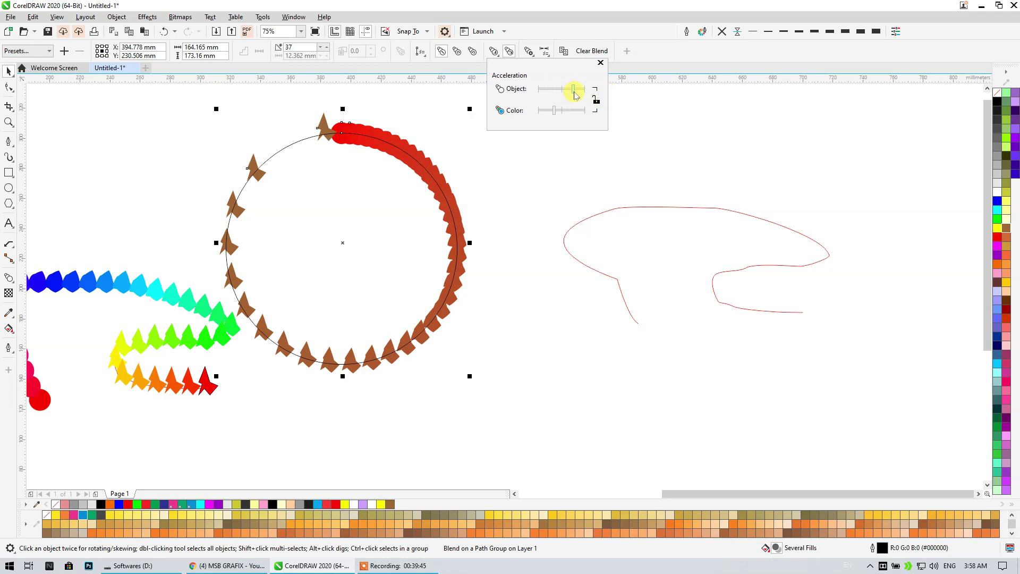
{"action": "left_click", "coordinate": [574, 95]}
{"action": "left_click_drag", "start_coordinate": [557, 95], "coordinate": [554, 99]}
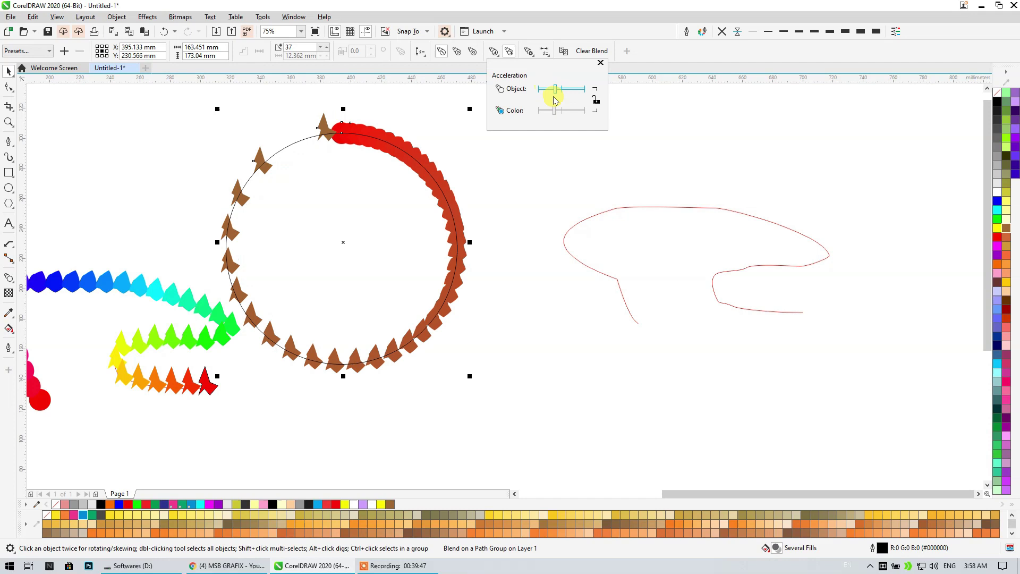
{"action": "left_click", "coordinate": [577, 112]}
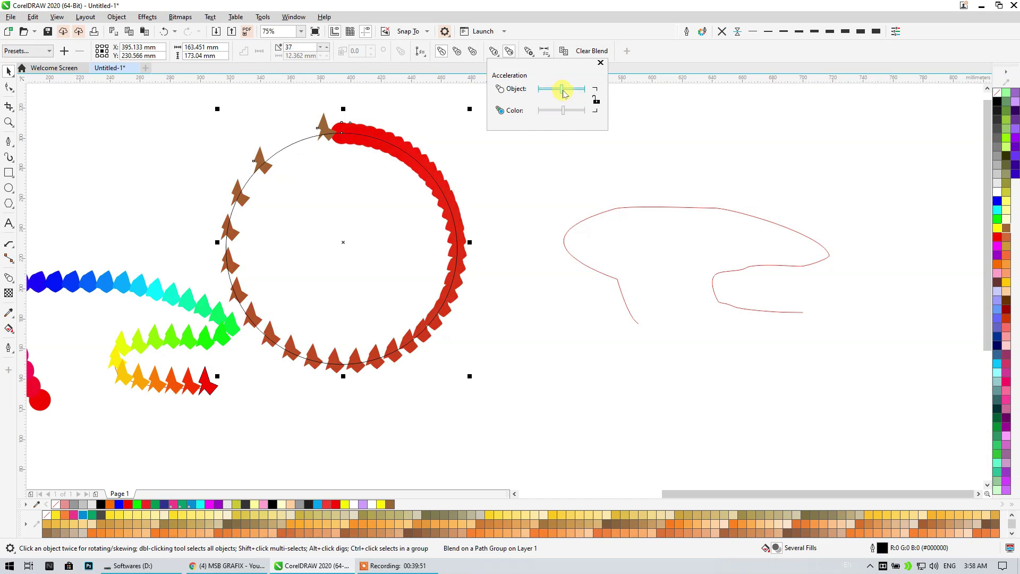
{"action": "left_click", "coordinate": [564, 90]}
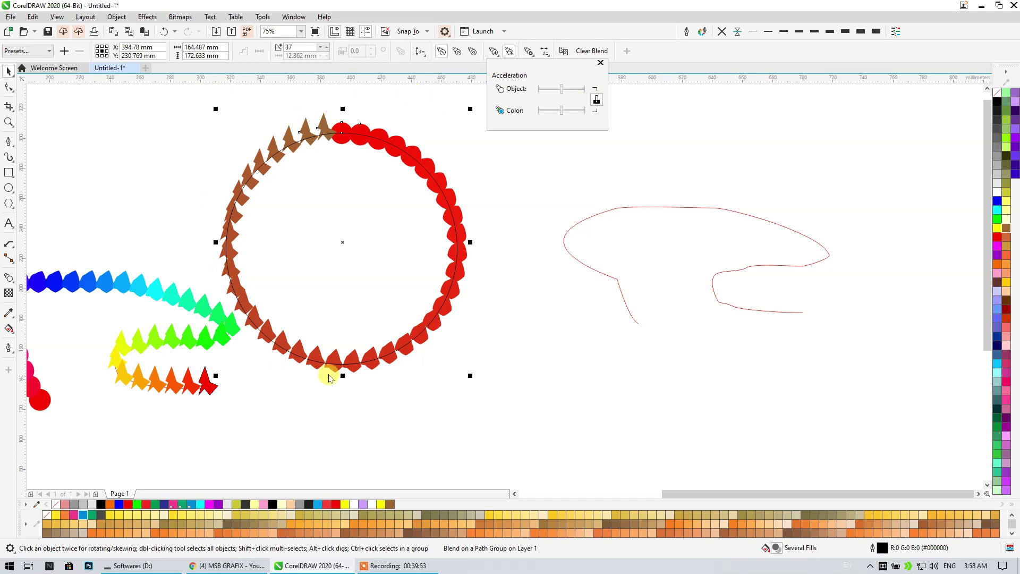
{"action": "left_click", "coordinate": [458, 62]}
Map a node of the blend's brown star to the bottom node of its red circle
{"action": "left_click", "coordinate": [529, 52]}
{"action": "left_click", "coordinate": [529, 51]}
{"action": "left_click", "coordinate": [530, 52]}
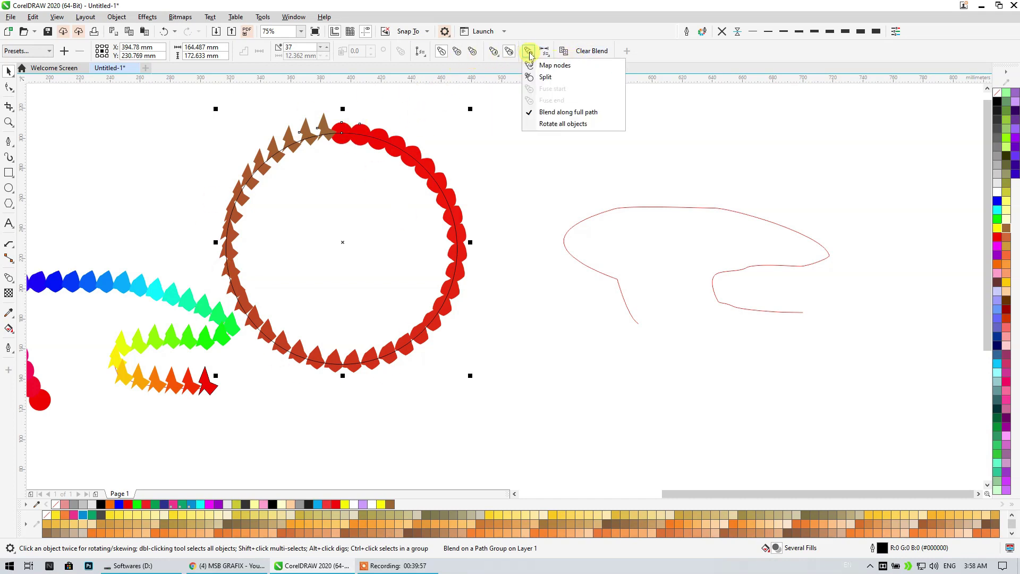
{"action": "left_click", "coordinate": [557, 66]}
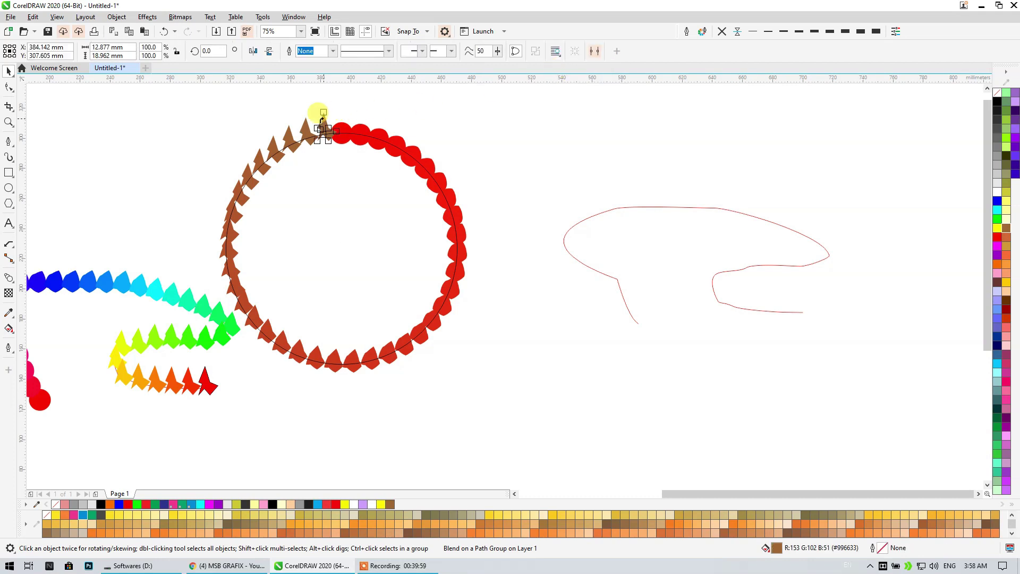
{"action": "left_click", "coordinate": [335, 132]}
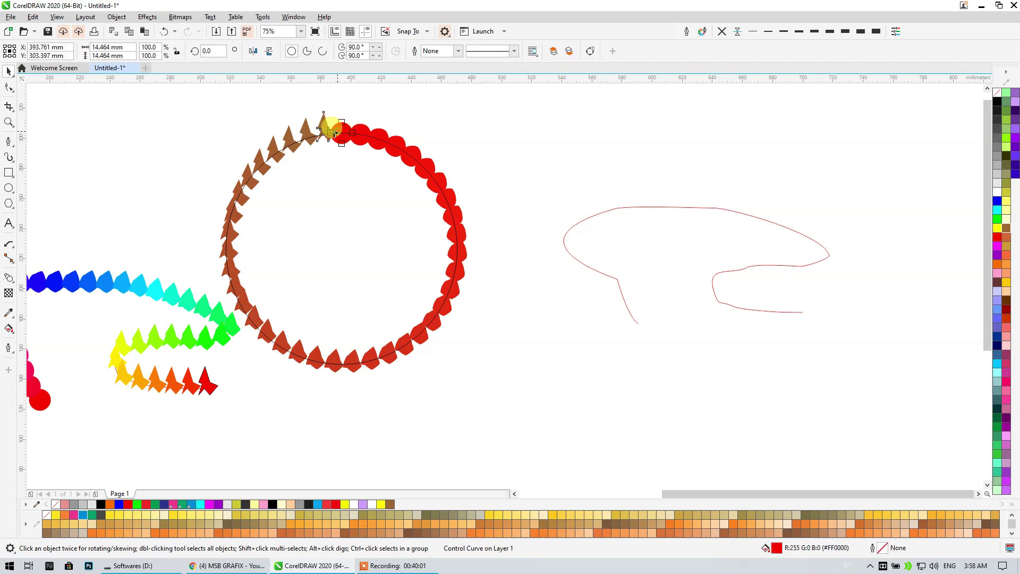
{"action": "left_click", "coordinate": [340, 143]}
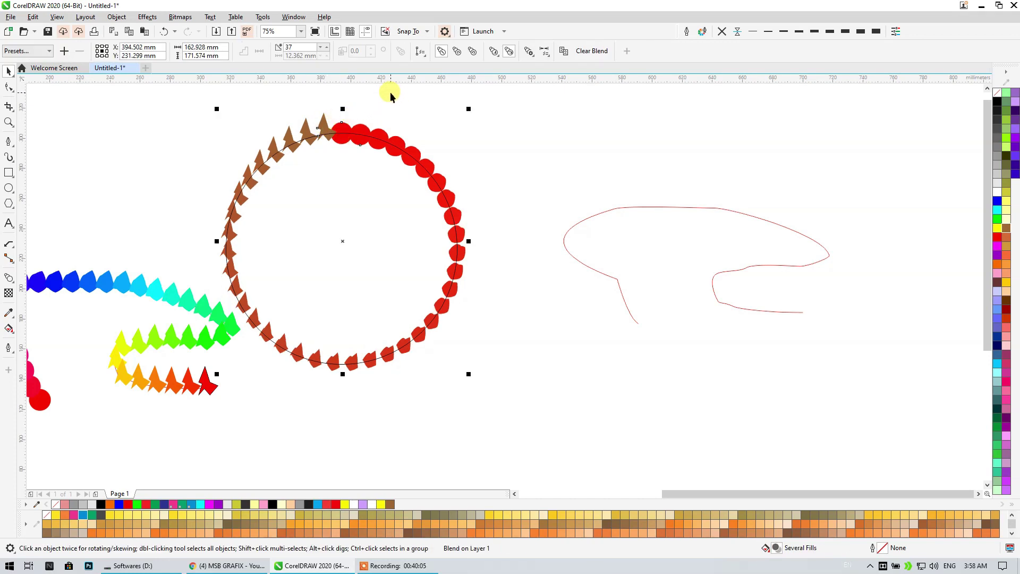
Try to split the circular blend at its red start circle
{"action": "left_click", "coordinate": [532, 53]}
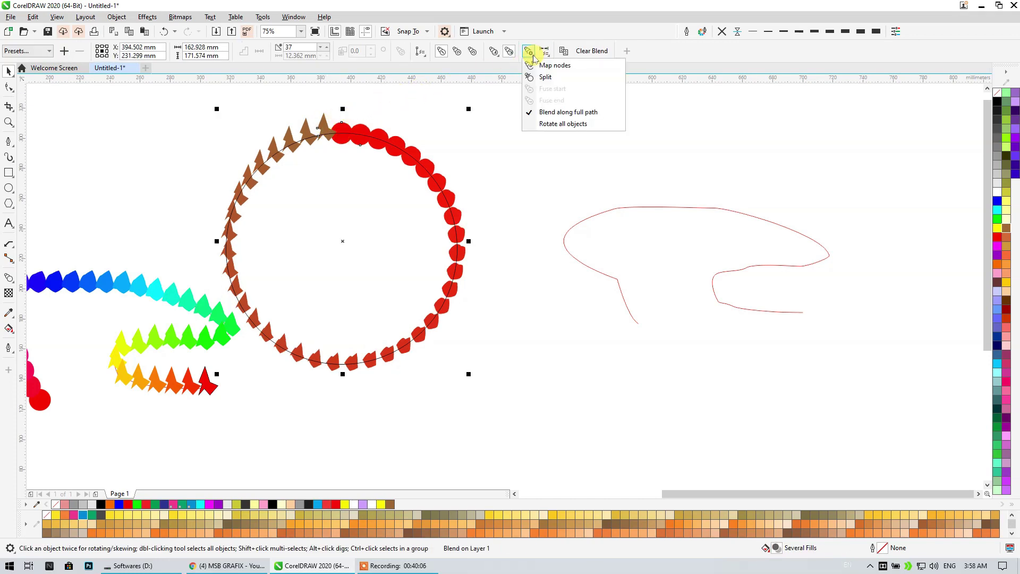
{"action": "left_click", "coordinate": [556, 78]}
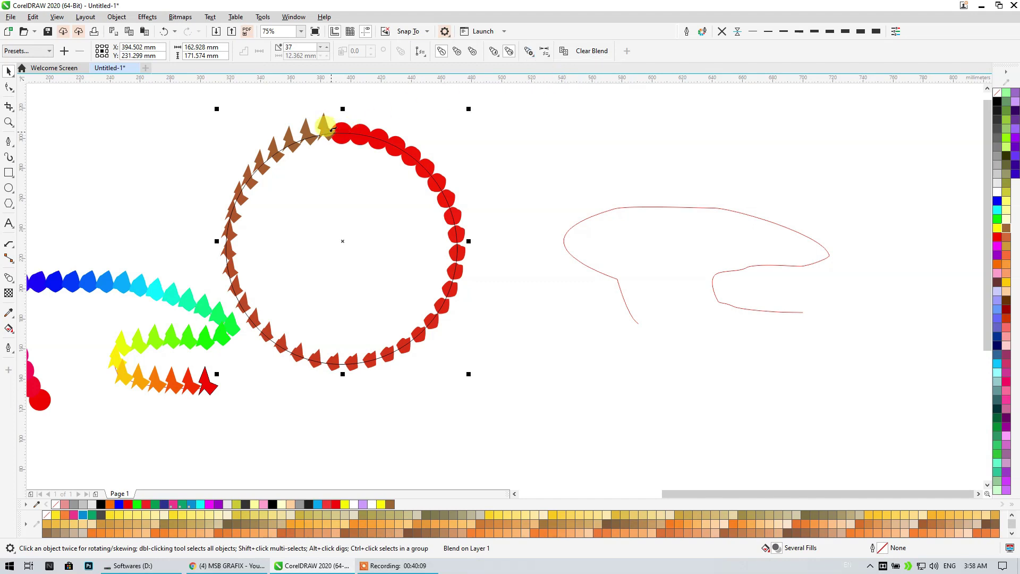
{"action": "left_click", "coordinate": [341, 132]}
{"action": "left_click", "coordinate": [344, 131]}
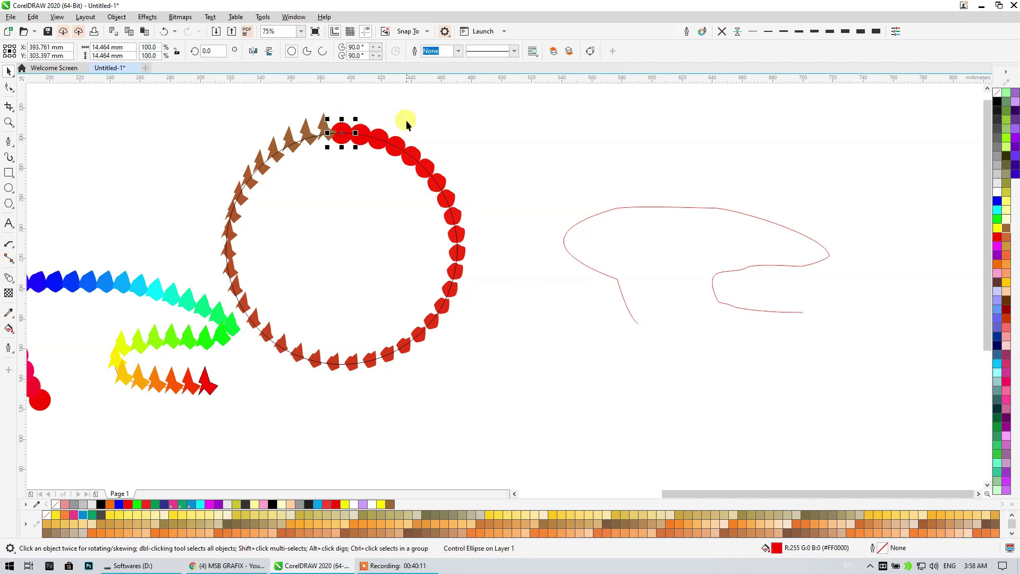
{"action": "left_click", "coordinate": [9, 279]}
{"action": "left_click", "coordinate": [342, 132]}
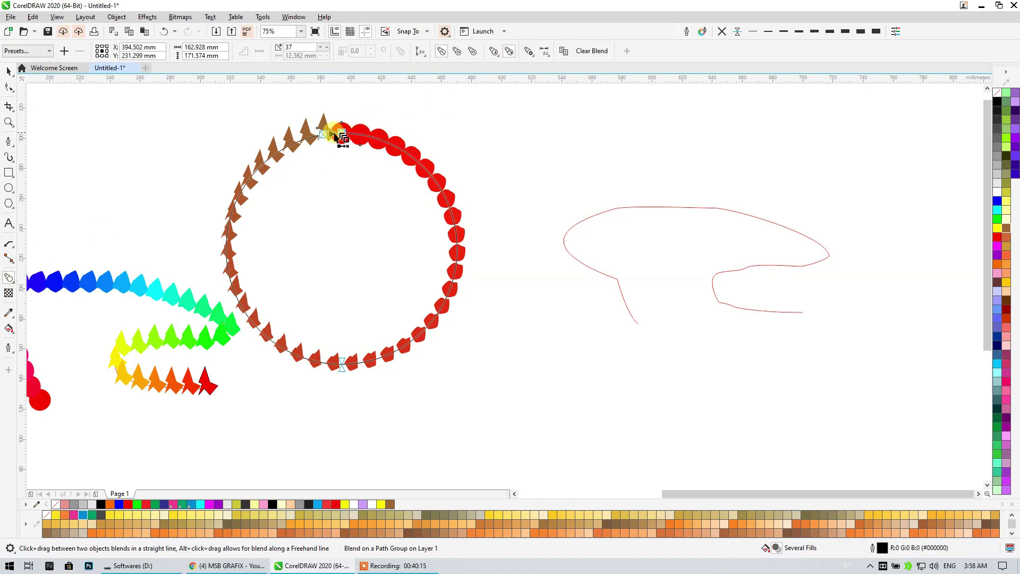
{"action": "left_click", "coordinate": [9, 71]}
Shift the blend's brown star along the circular path and rotate the path ellipse to 316.9°
{"action": "left_click_drag", "start_coordinate": [325, 118], "coordinate": [449, 111]}
{"action": "left_click_drag", "start_coordinate": [417, 151], "coordinate": [271, 140]}
{"action": "left_click", "coordinate": [340, 132]}
{"action": "left_click", "coordinate": [313, 136]}
{"action": "left_click_drag", "start_coordinate": [312, 137], "coordinate": [374, 169]}
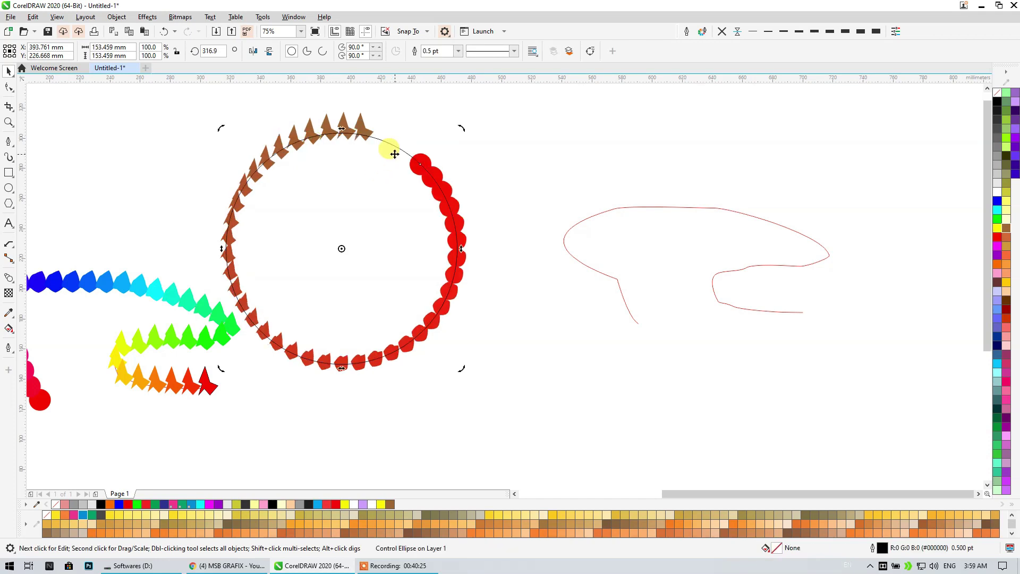
Spread the blend along the full circular path and rotate all its objects to follow the curve
{"action": "left_click", "coordinate": [364, 126]}
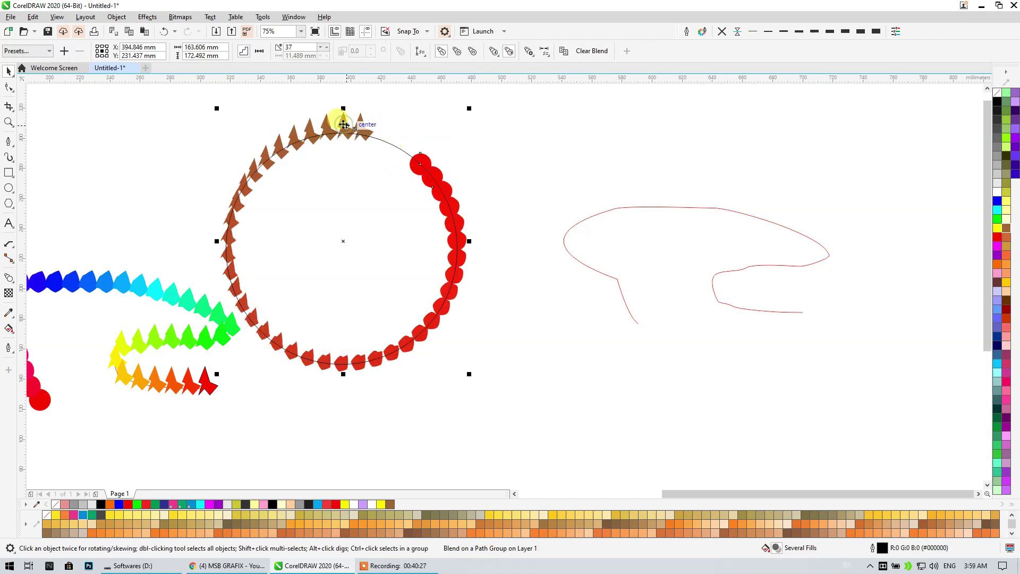
{"action": "left_click", "coordinate": [527, 54]}
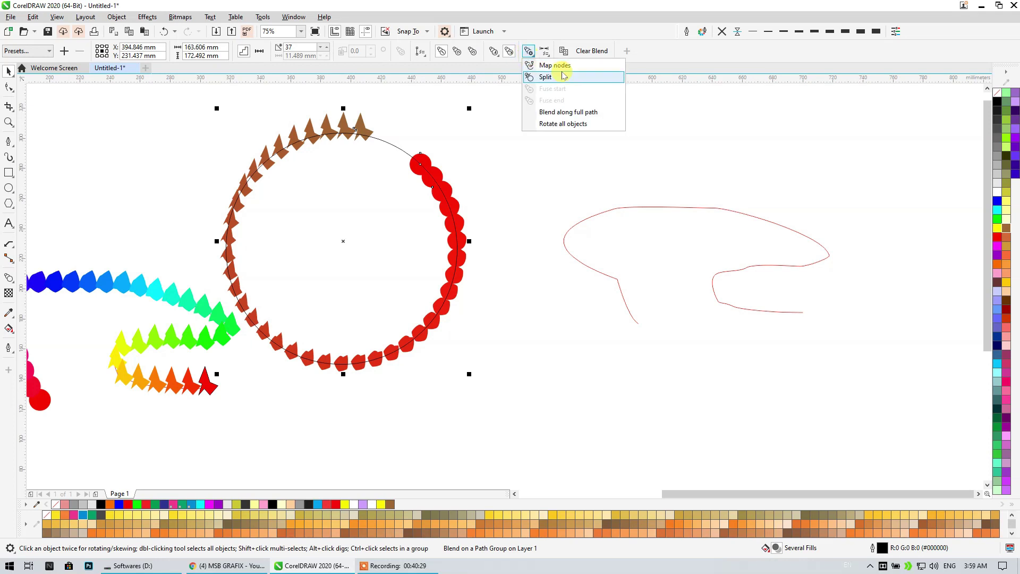
{"action": "left_click", "coordinate": [583, 113]}
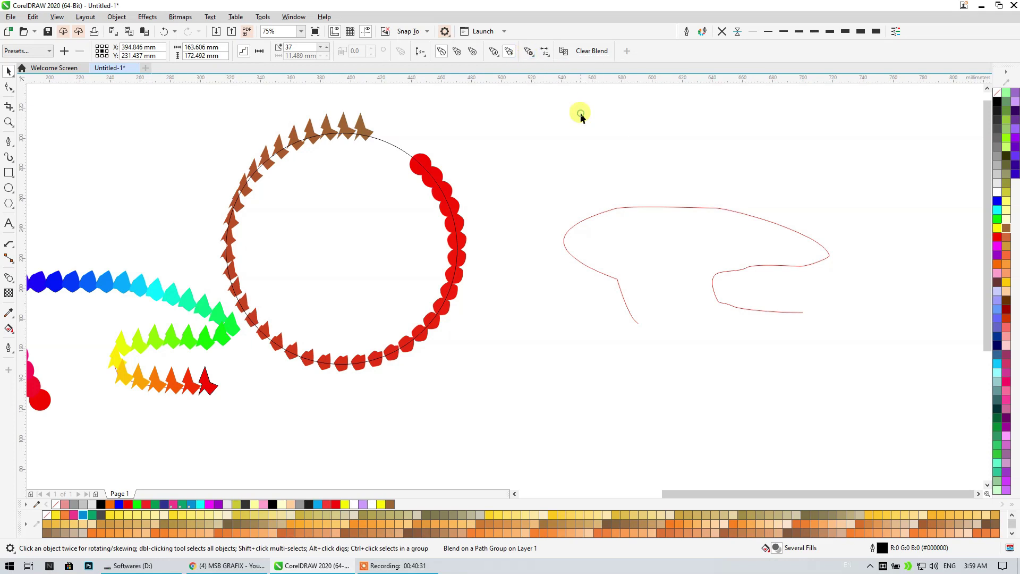
{"action": "left_click", "coordinate": [526, 54]}
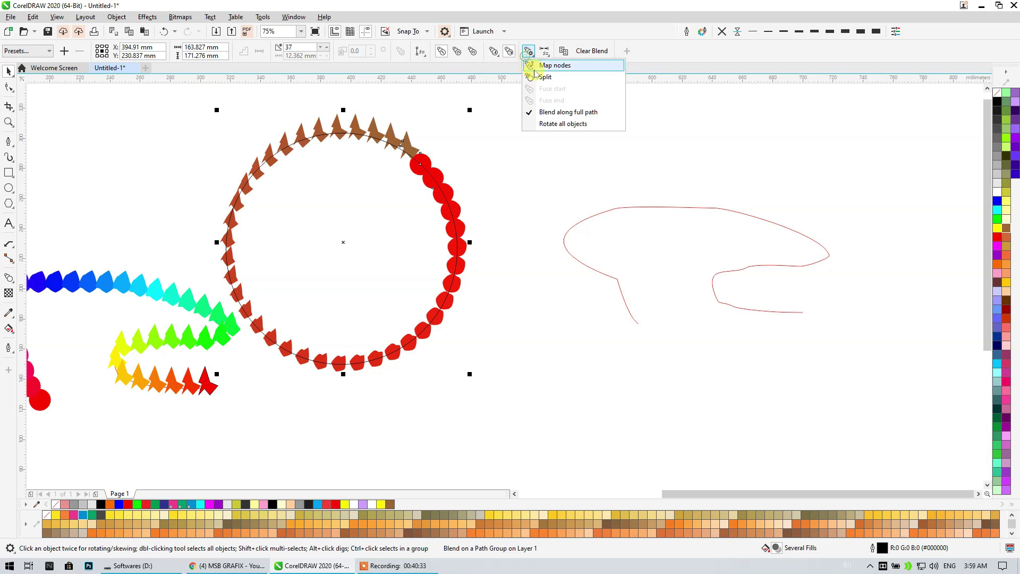
{"action": "left_click", "coordinate": [555, 125]}
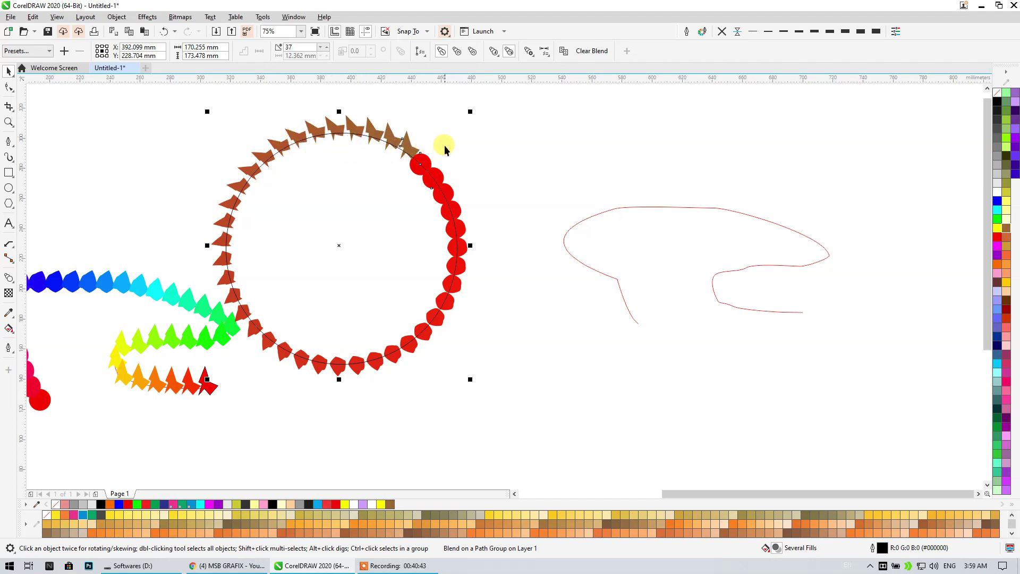
Set the circular path blend's colour transition to the clockwise direction around the colour wheel
{"action": "left_click", "coordinate": [457, 50]}
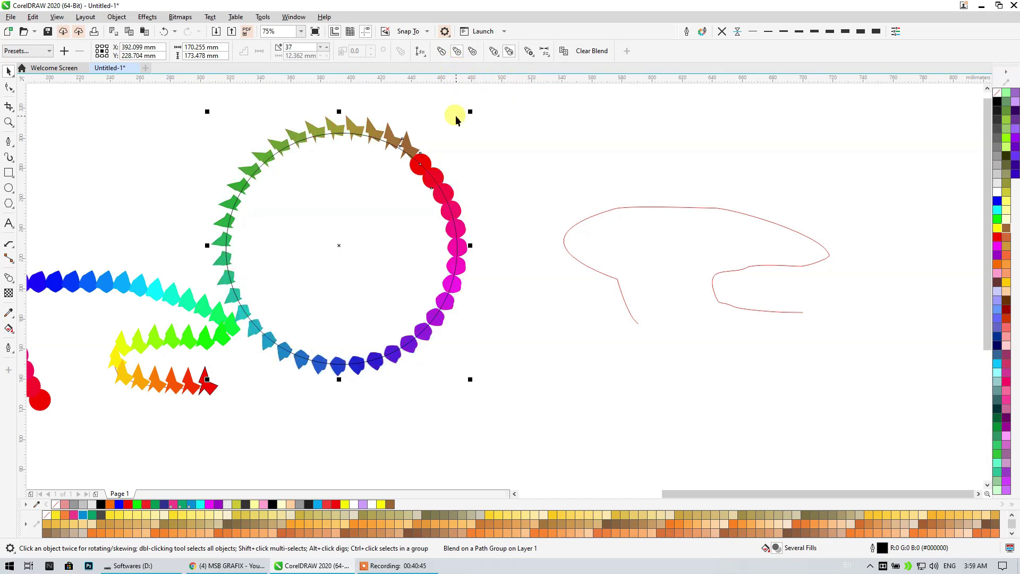
Draw a five-sided polygon about 84 by 80 mm below the circular blend and place a copy level with it, farther right
{"action": "scroll", "coordinate": [193, 148], "scroll_direction": "down", "scroll_amount": 2}
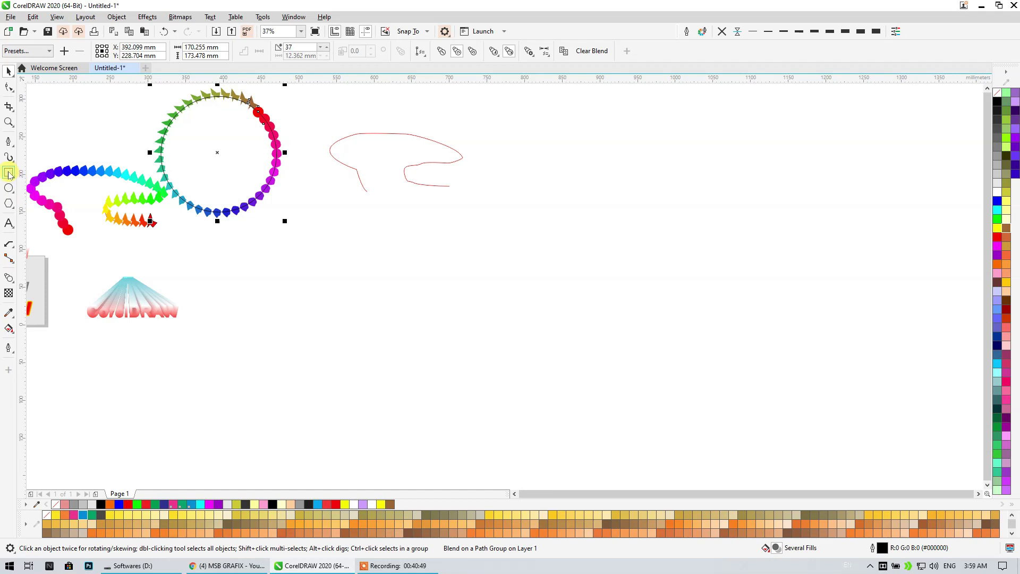
{"action": "left_click", "coordinate": [9, 203]}
{"action": "left_click_drag", "start_coordinate": [246, 245], "coordinate": [316, 312]}
{"action": "left_click", "coordinate": [8, 71]}
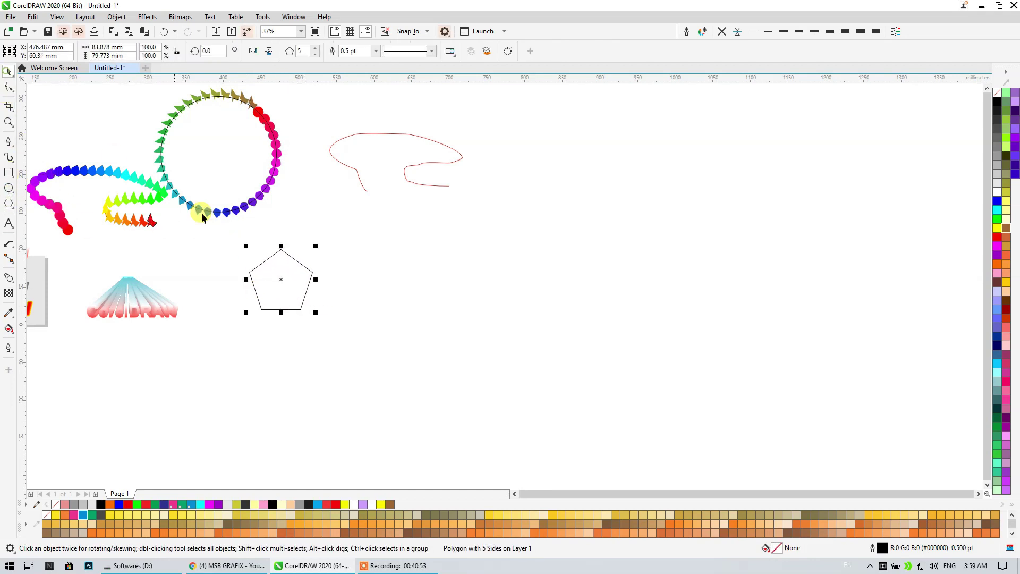
{"action": "left_click_drag", "start_coordinate": [280, 280], "coordinate": [563, 287]}
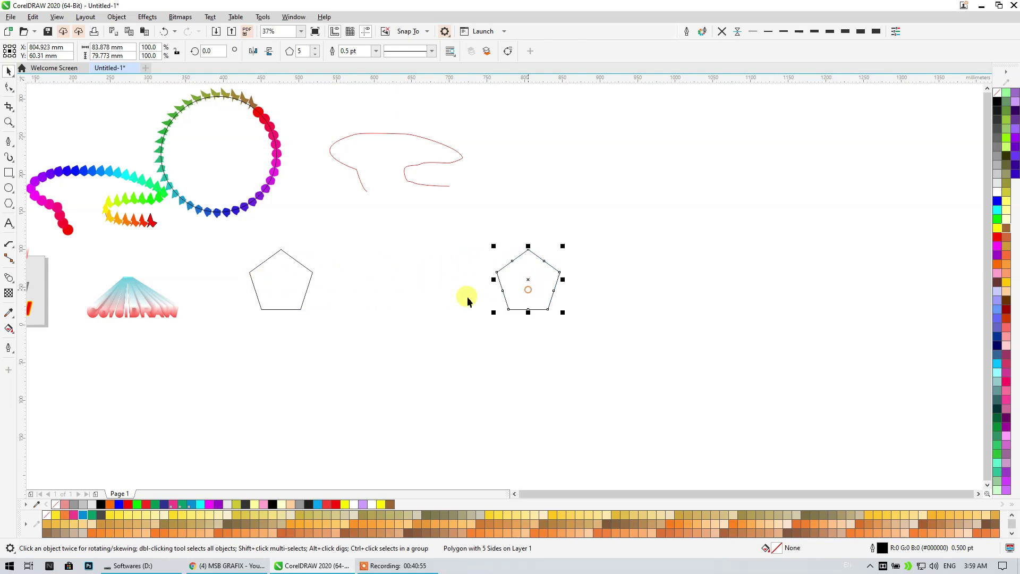
{"action": "left_click", "coordinate": [289, 308]}
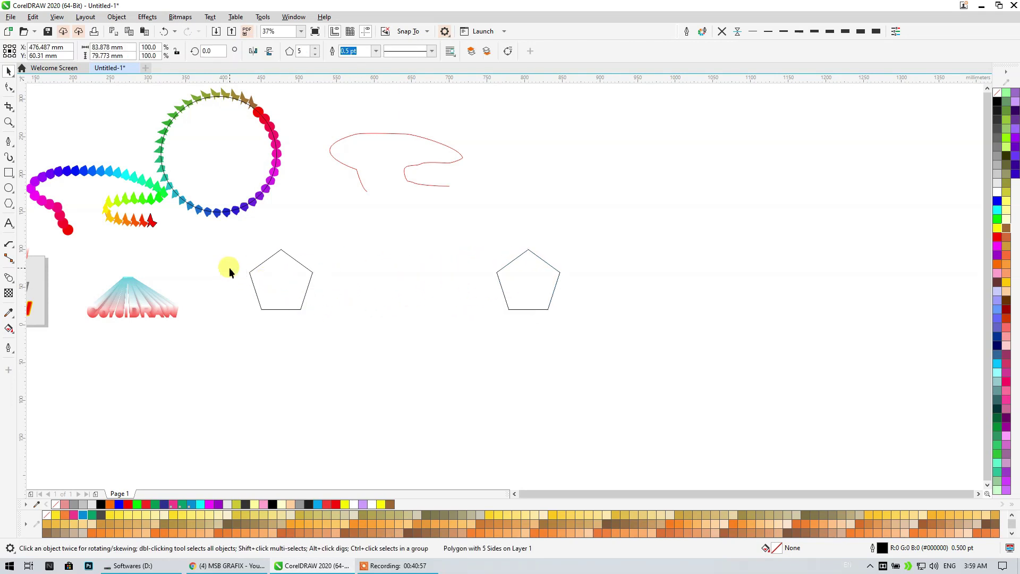
Move all the effect examples and pentagons off the page and delete them, keeping the text list beside the page
{"action": "scroll", "coordinate": [229, 266], "scroll_direction": "down", "scroll_amount": 3}
{"action": "scroll", "coordinate": [183, 306], "scroll_direction": "up", "scroll_amount": 2}
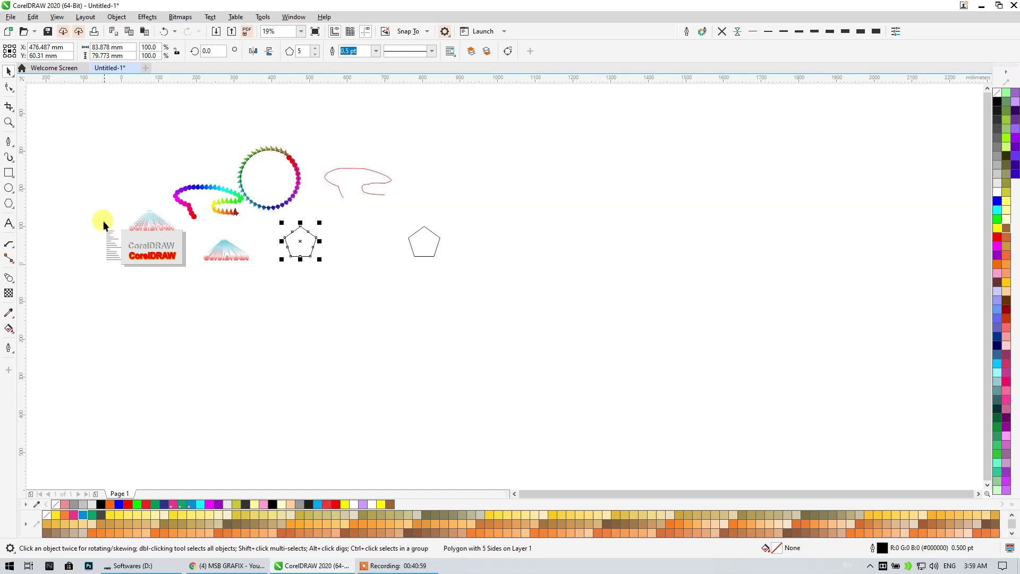
{"action": "left_click_drag", "start_coordinate": [115, 169], "coordinate": [118, 136]}
{"action": "left_click_drag", "start_coordinate": [573, 291], "coordinate": [572, 291]}
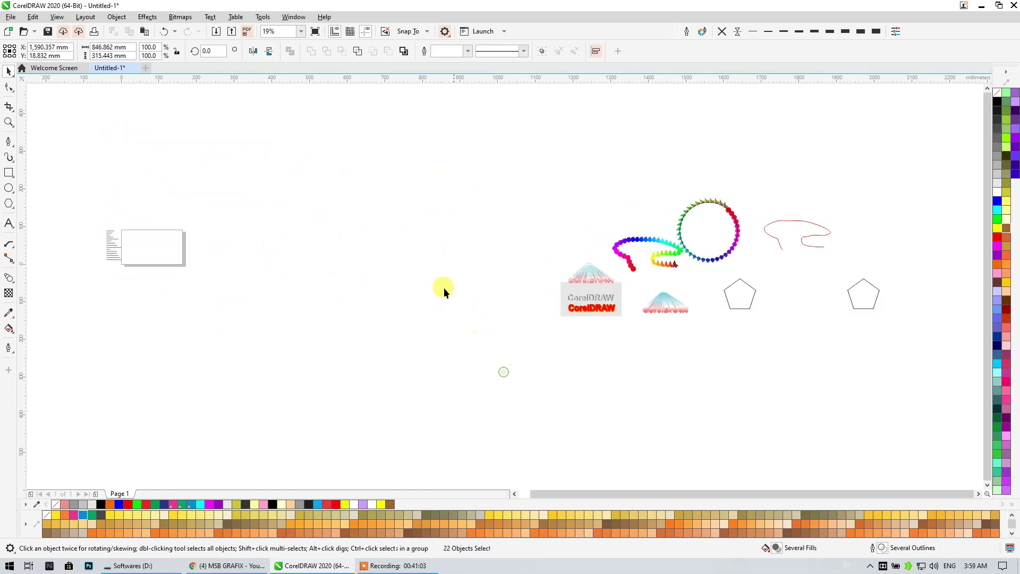
{"action": "left_click", "coordinate": [445, 288]}
{"action": "left_click_drag", "start_coordinate": [915, 388], "coordinate": [885, 400]}
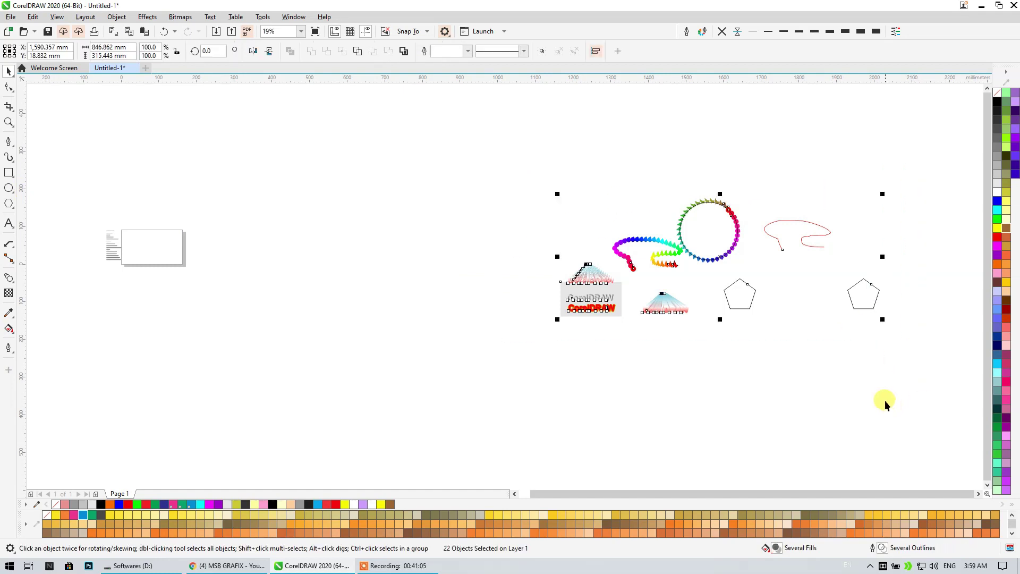
{"action": "key", "text": "Delete"}
Create a page frame rectangle of 162.56 by 91.44 mm that exactly covers the page
{"action": "scroll", "coordinate": [170, 257], "scroll_direction": "up", "scroll_amount": 2}
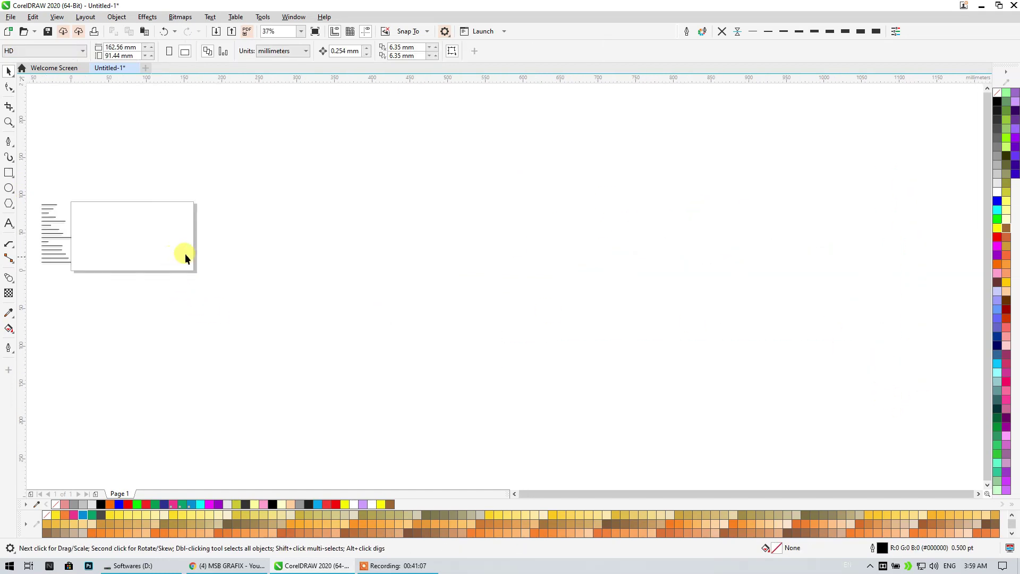
{"action": "scroll", "coordinate": [69, 209], "scroll_direction": "up", "scroll_amount": 2}
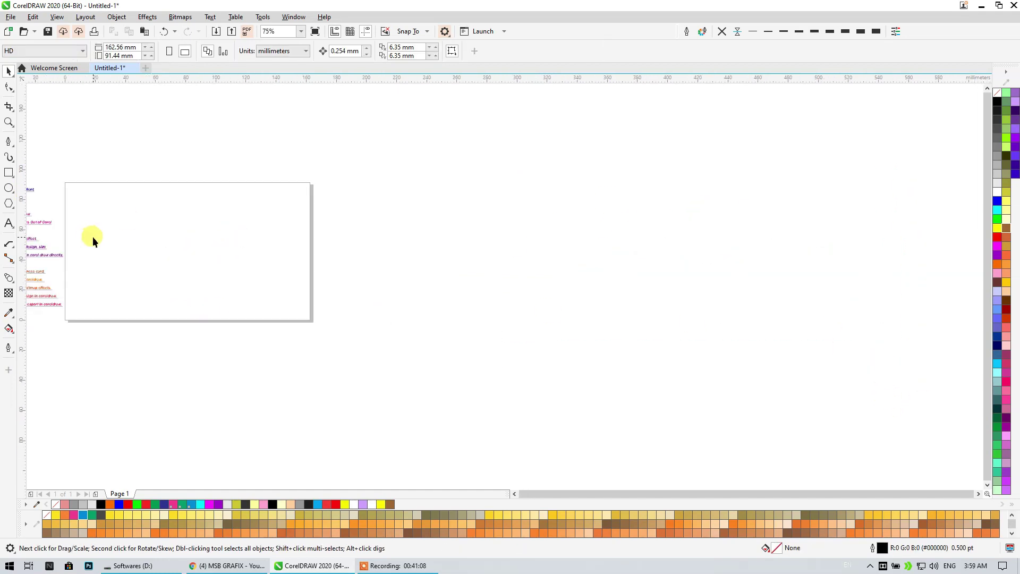
{"action": "double_click", "coordinate": [9, 173]}
{"action": "key", "text": "space"}
{"action": "scroll", "coordinate": [82, 198], "scroll_direction": "up", "scroll_amount": 2}
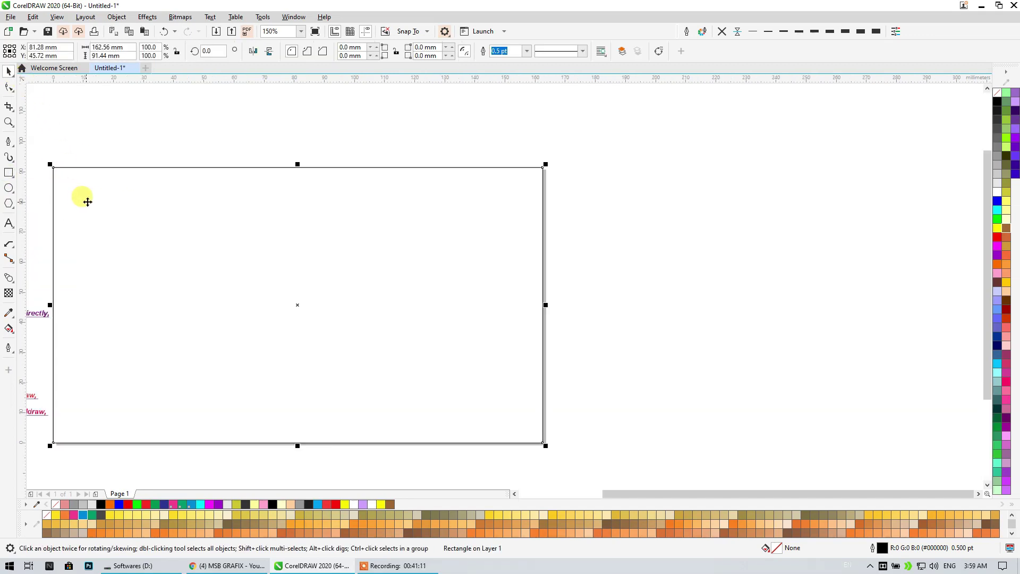
{"action": "scroll", "coordinate": [520, 285], "scroll_direction": "left", "scroll_amount": 2}
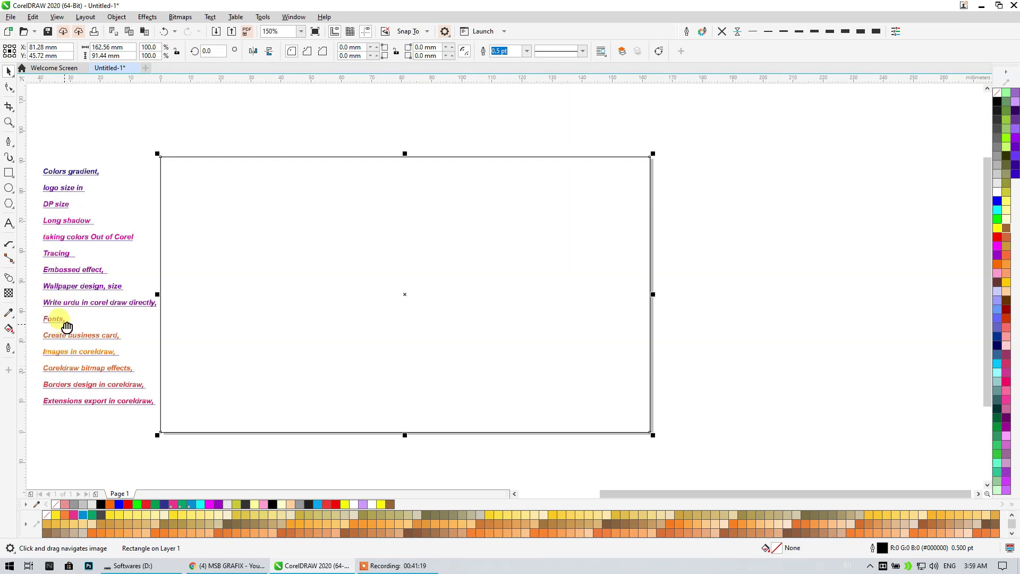
{"action": "left_click_drag", "start_coordinate": [67, 326], "coordinate": [141, 322]}
{"action": "left_click_drag", "start_coordinate": [236, 384], "coordinate": [108, 382]}
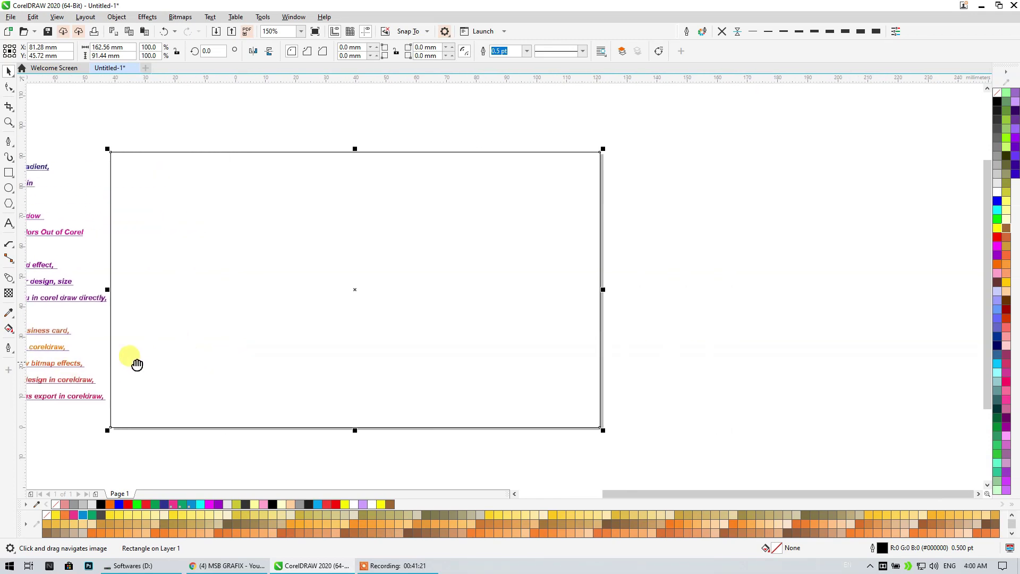
{"action": "left_click_drag", "start_coordinate": [598, 427], "coordinate": [590, 424]}
{"action": "mouse_move", "coordinate": [352, 421]}
{"action": "left_mouse_down"}
{"action": "mouse_move", "coordinate": [343, 418]}
{"action": "mouse_move", "coordinate": [354, 415]}
{"action": "left_mouse_up"}
{"action": "key", "text": "Delete"}
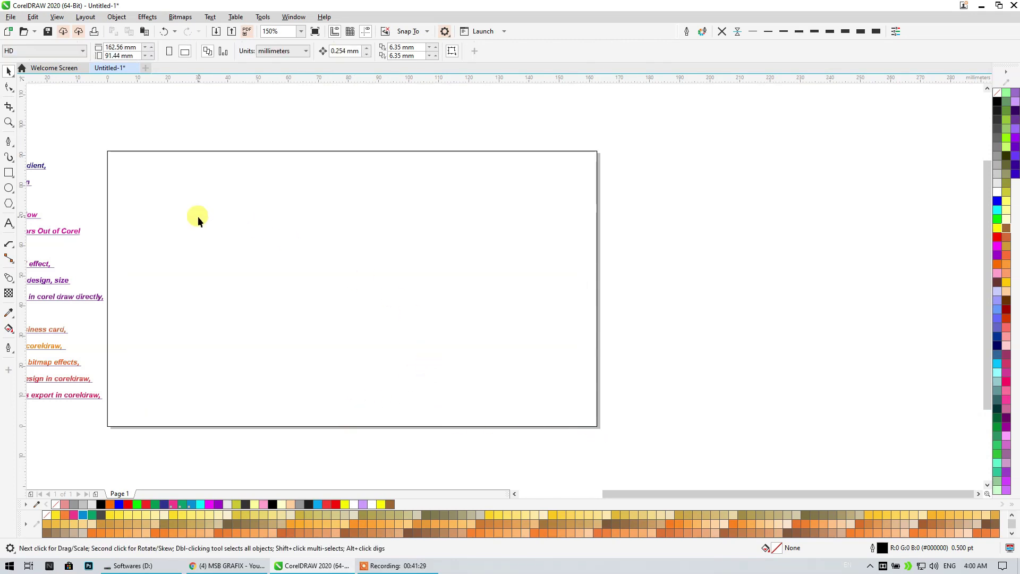
Draw a small square of about 5.35 mm in the upper-left corner of the page frame
{"action": "left_click", "coordinate": [7, 173]}
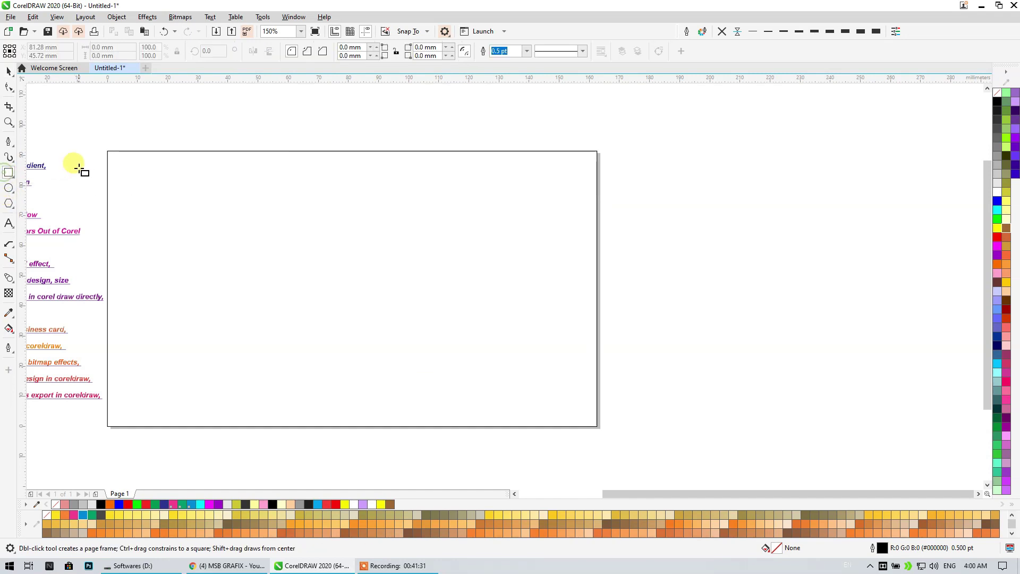
{"action": "left_click_drag", "start_coordinate": [107, 151], "coordinate": [123, 167]}
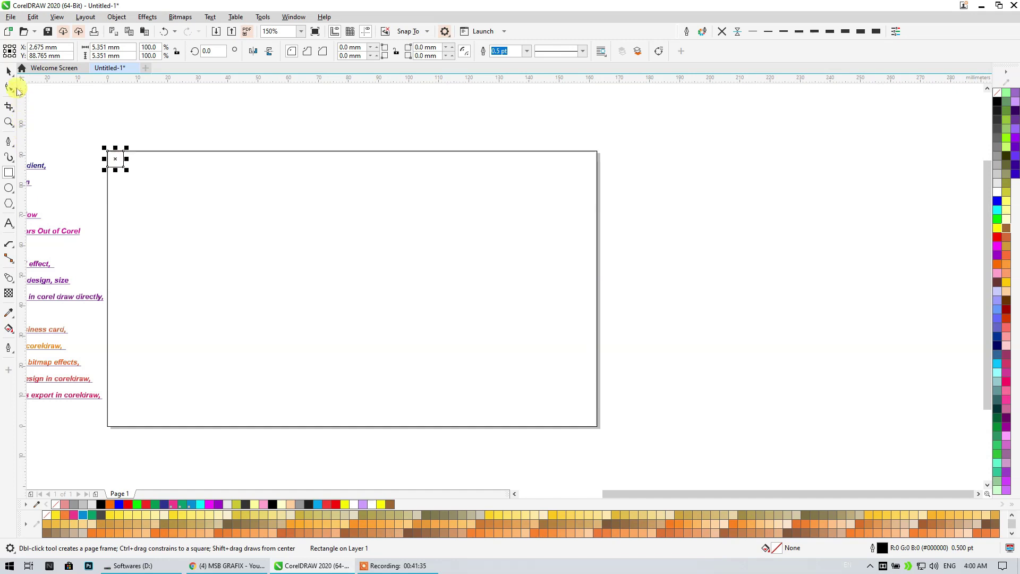
{"action": "left_click", "coordinate": [8, 73]}
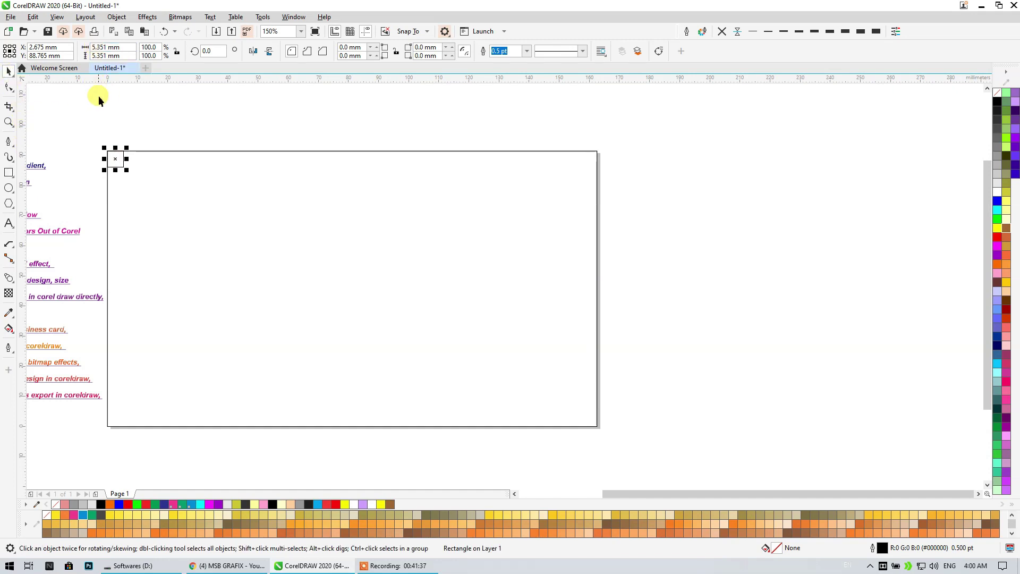
Try moving the page frame's top edge by eye relative to the small corner square
{"action": "left_click", "coordinate": [171, 119]}
{"action": "left_click", "coordinate": [160, 190]}
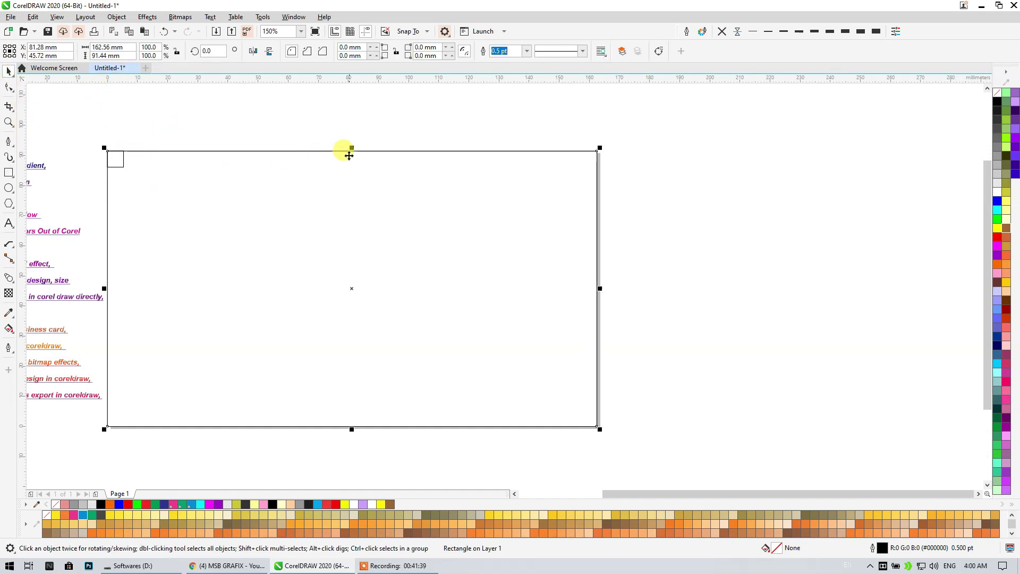
{"action": "left_click_drag", "start_coordinate": [349, 154], "coordinate": [330, 191]}
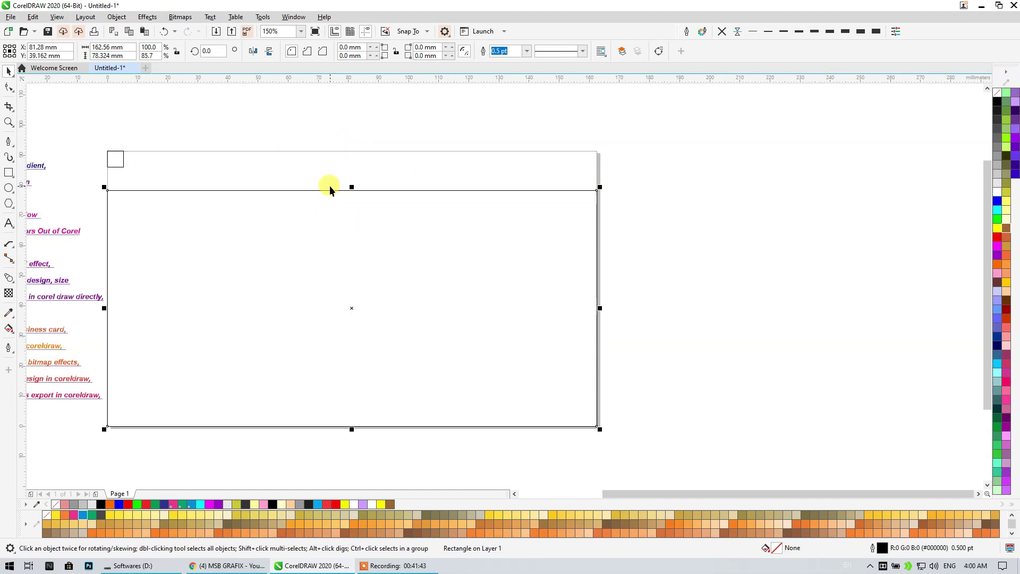
{"action": "key", "text": "ctrl+z"}
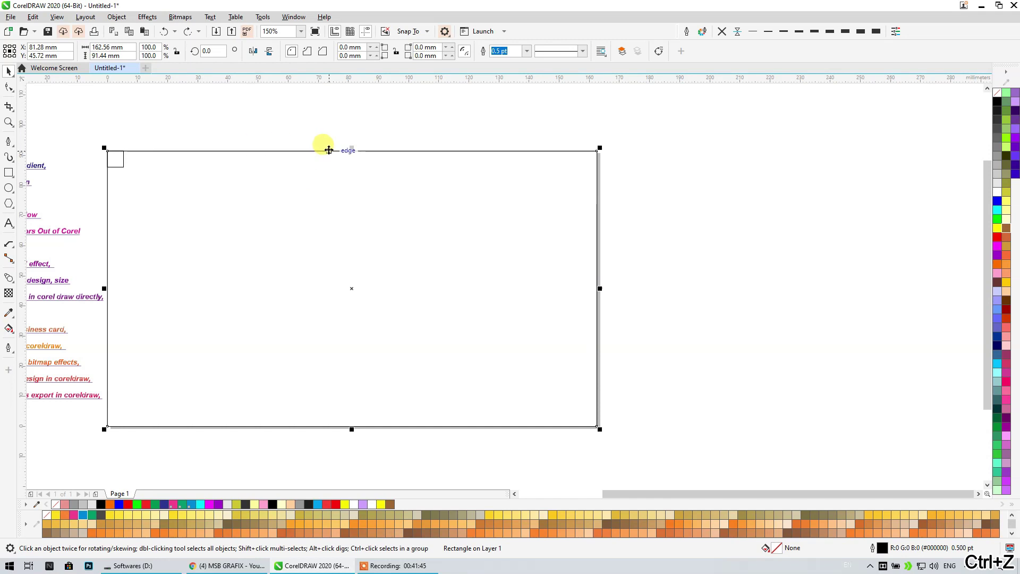
{"action": "left_click_drag", "start_coordinate": [353, 147], "coordinate": [271, 165]}
{"action": "scroll", "coordinate": [146, 155], "scroll_direction": "up", "scroll_amount": 2}
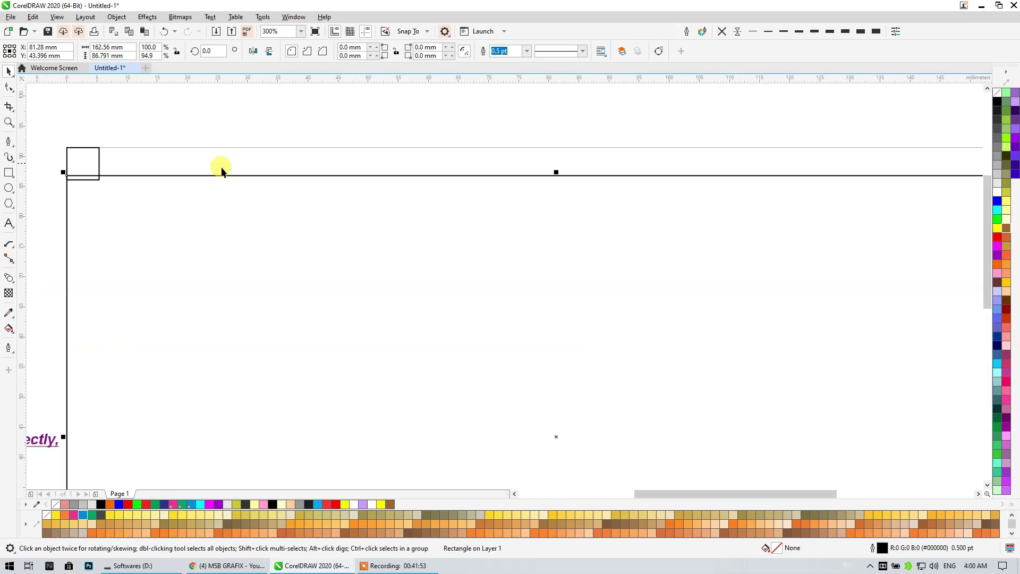
{"action": "scroll", "coordinate": [221, 170], "scroll_direction": "up", "scroll_amount": 1}
{"action": "left_click_drag", "start_coordinate": [609, 205], "coordinate": [620, 155]}
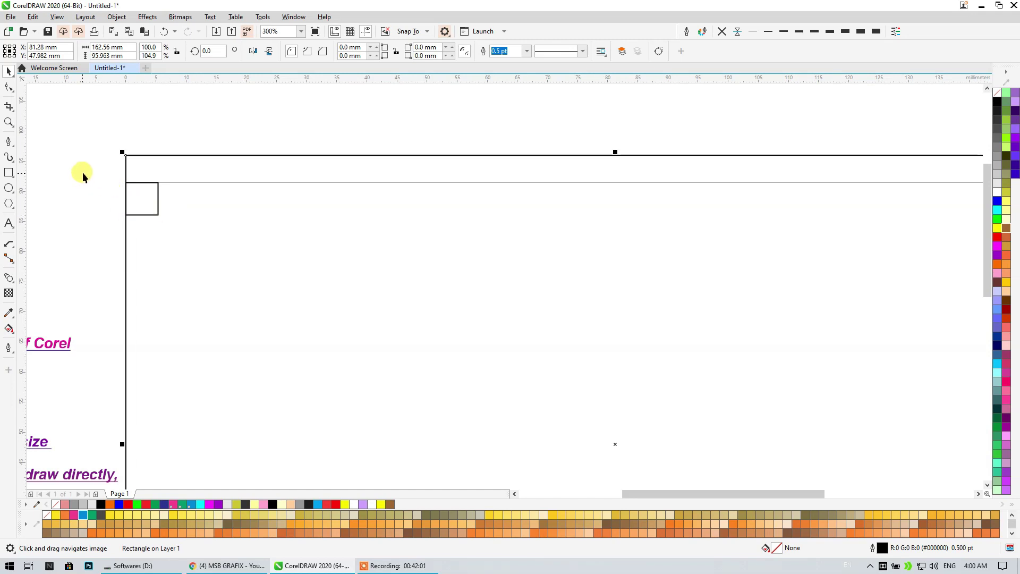
Give the small corner square a red outline
{"action": "left_click_drag", "start_coordinate": [85, 169], "coordinate": [167, 223]}
{"action": "right_click", "coordinate": [998, 237]}
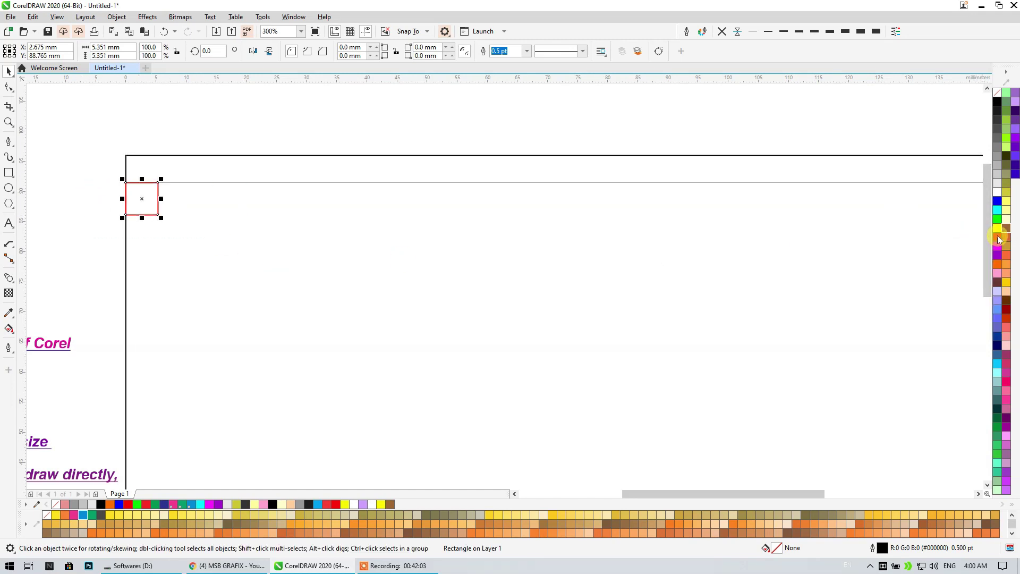
{"action": "left_click", "coordinate": [306, 163]}
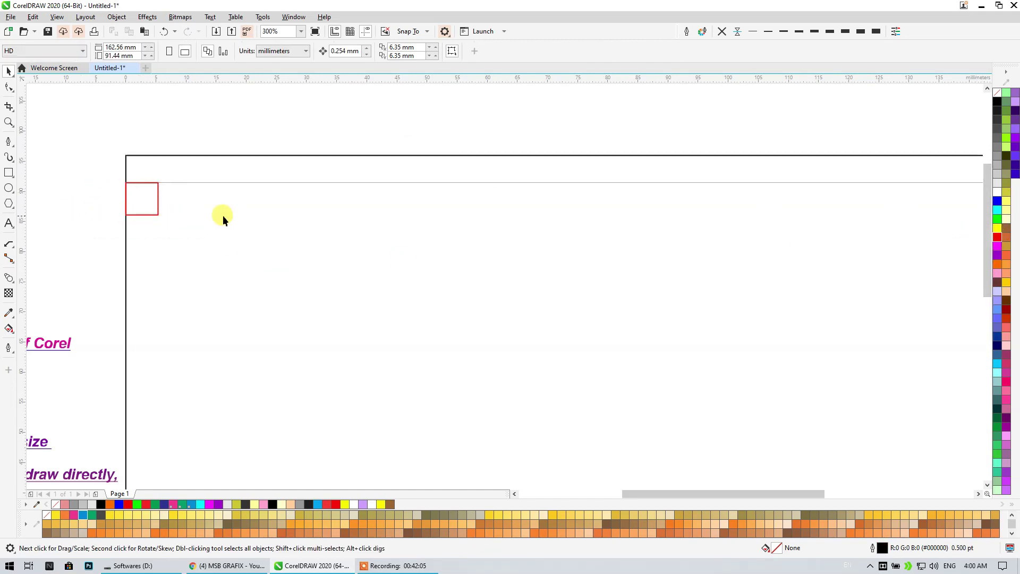
Snap the frame's top edge to the bottom of the red square and its left edge to the square's right side
{"action": "left_click", "coordinate": [623, 155]}
{"action": "left_click_drag", "start_coordinate": [616, 154], "coordinate": [135, 214]}
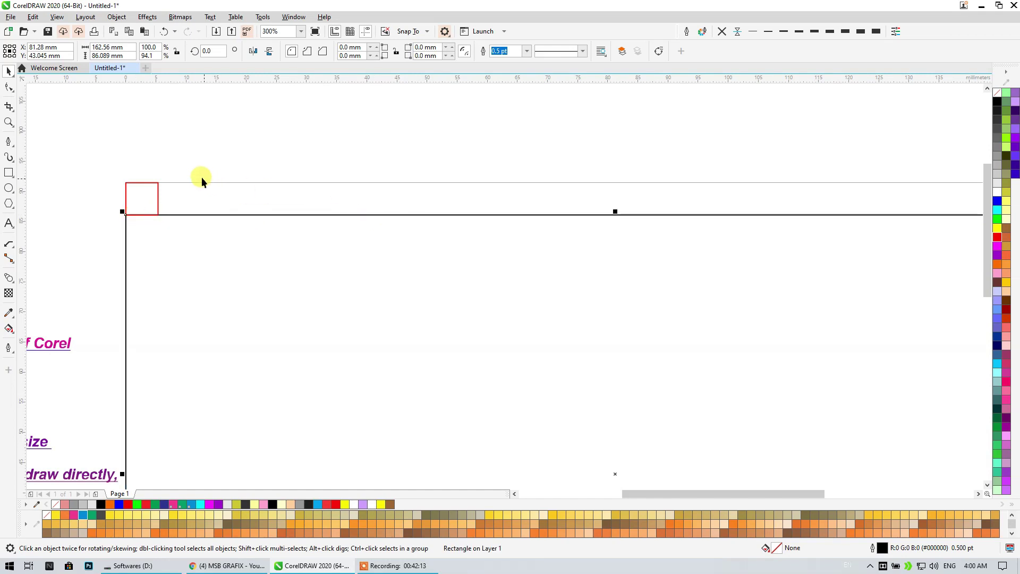
{"action": "scroll", "coordinate": [146, 169], "scroll_direction": "down", "scroll_amount": 2}
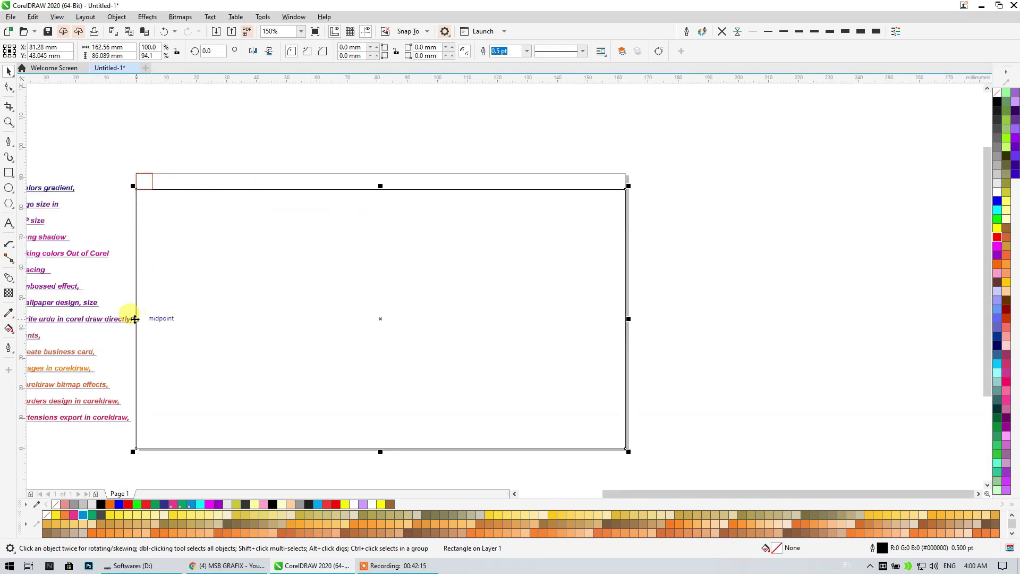
{"action": "left_click_drag", "start_coordinate": [133, 319], "coordinate": [153, 184]}
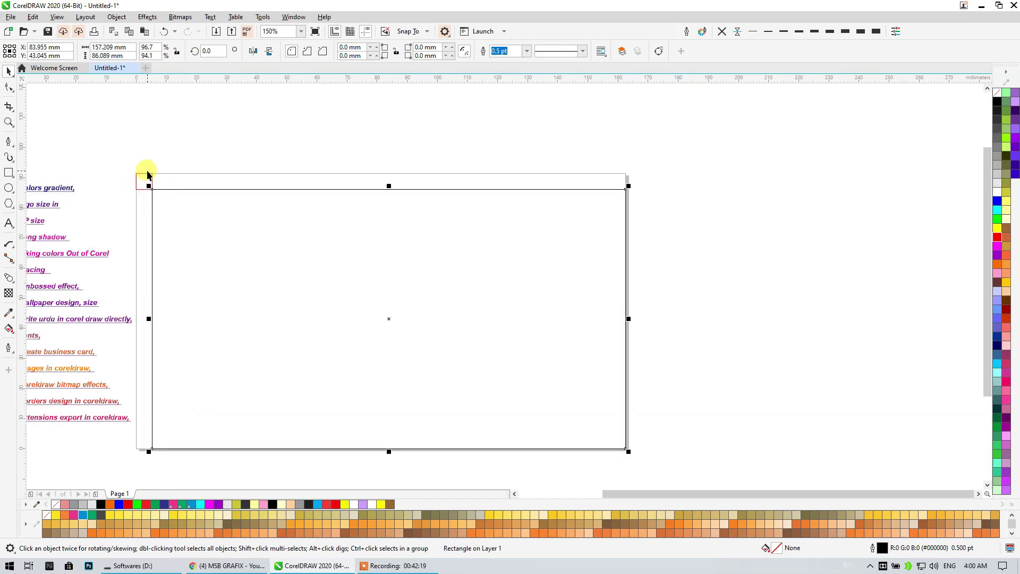
Copy the red square into the lower-right corner of the page
{"action": "left_click", "coordinate": [146, 162]}
{"action": "left_click", "coordinate": [153, 190]}
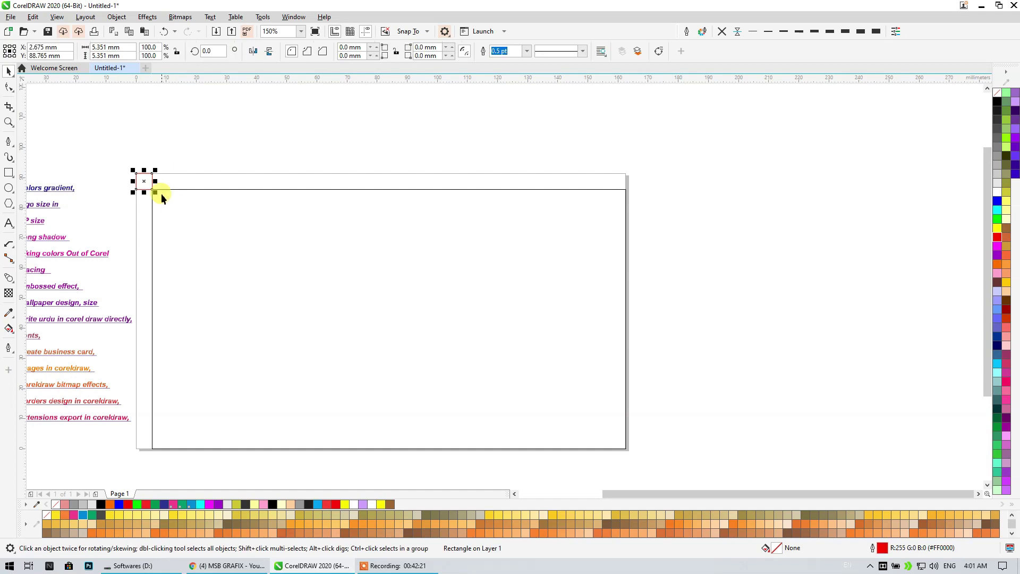
{"action": "left_click_drag", "start_coordinate": [138, 175], "coordinate": [625, 450]}
Snap the frame's bottom and right edges to the inner sides of the lower-right red square
{"action": "left_click", "coordinate": [532, 448]}
{"action": "left_click_drag", "start_coordinate": [393, 453], "coordinate": [623, 425]}
{"action": "left_click_drag", "start_coordinate": [629, 309], "coordinate": [613, 431]}
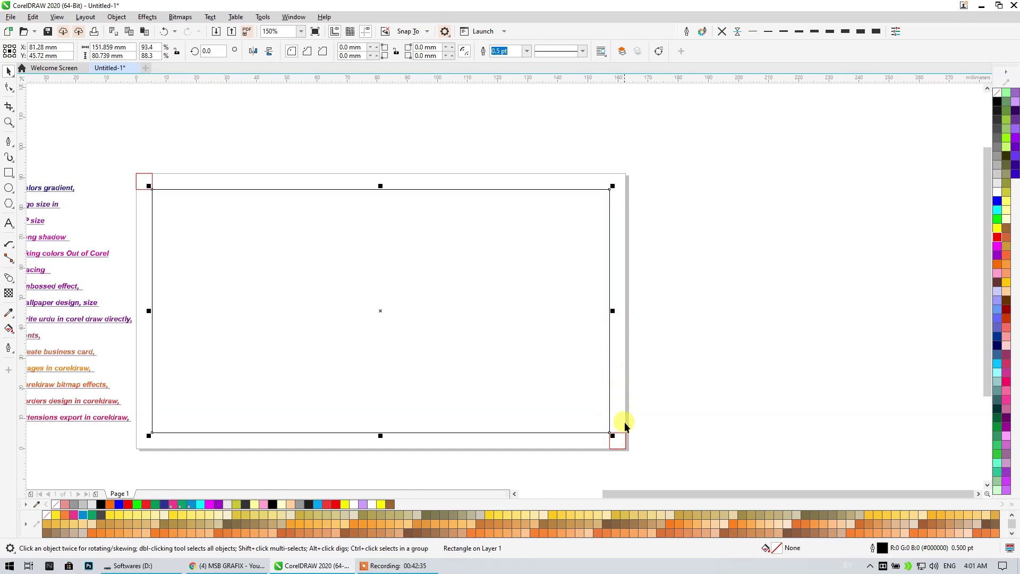
Delete both red squares from the page corners
{"action": "left_click", "coordinate": [611, 437]}
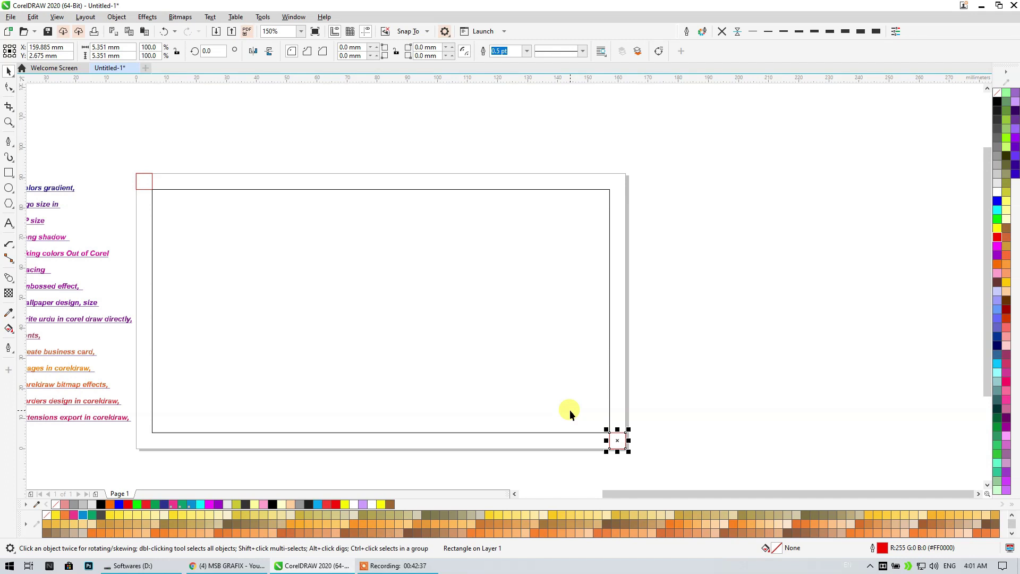
{"action": "key", "text": "Delete"}
{"action": "key", "text": "Delete"}
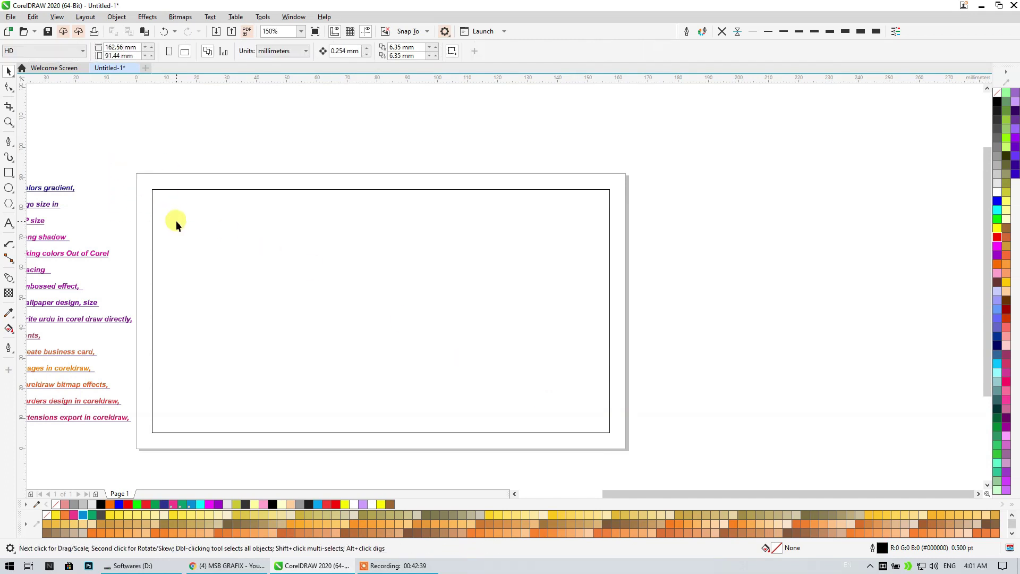
Add a page-sized frame rectangle around the inset rectangle and deselect everything
{"action": "left_click_drag", "start_coordinate": [239, 282], "coordinate": [276, 268]}
{"action": "left_click", "coordinate": [228, 234]}
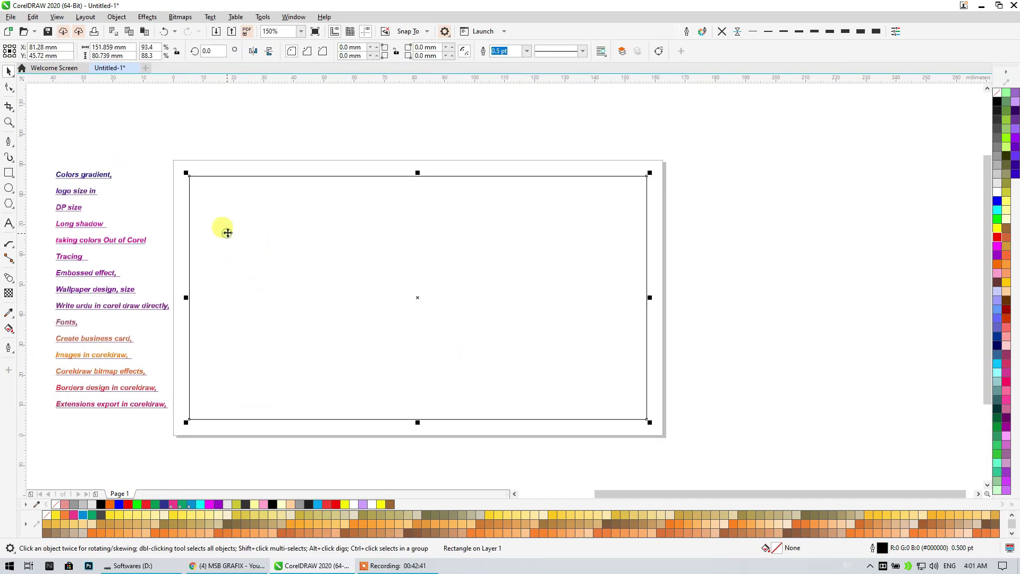
{"action": "double_click", "coordinate": [8, 172]}
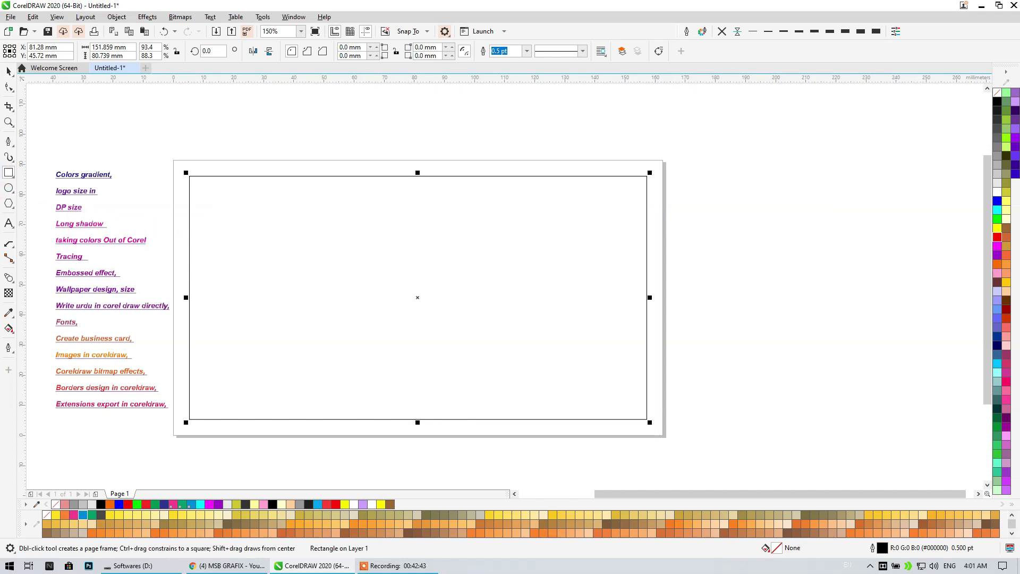
{"action": "left_click", "coordinate": [8, 69]}
{"action": "left_click", "coordinate": [154, 134]}
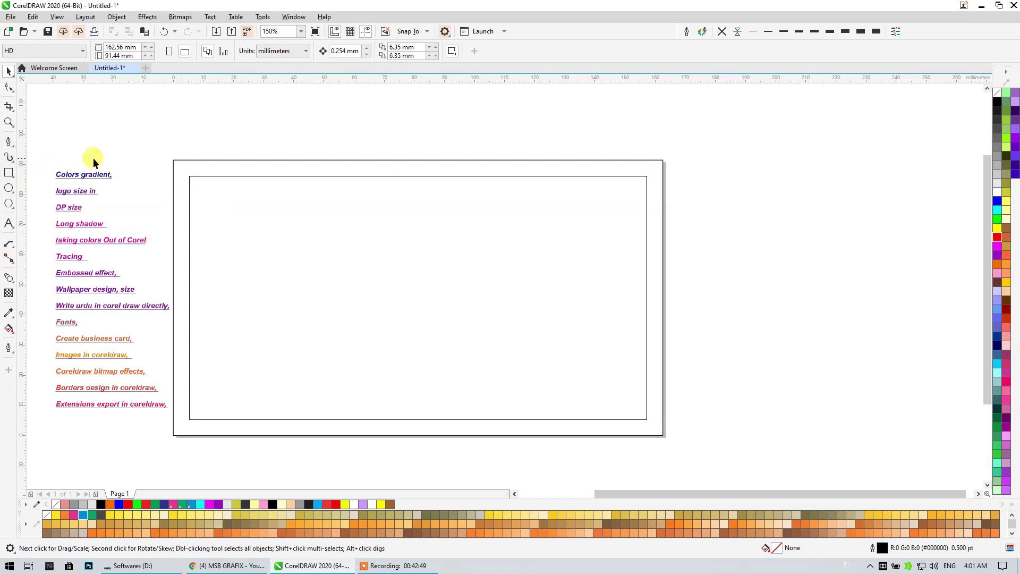
Draw a six-sided polygon about 5.4 mm high between the two rectangles at the page's upper-left corner
{"action": "scroll", "coordinate": [201, 162], "scroll_direction": "up", "scroll_amount": 2}
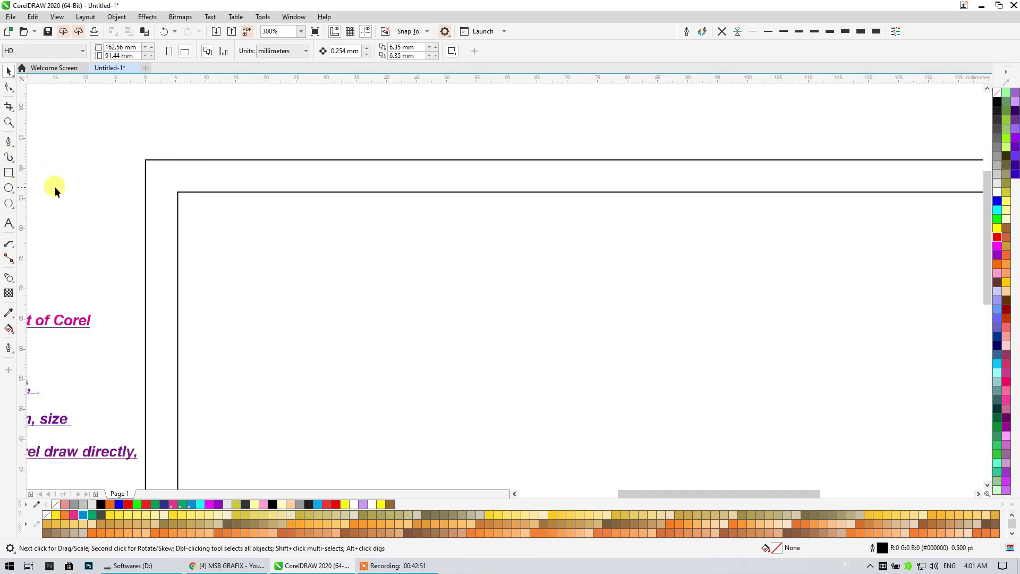
{"action": "left_click", "coordinate": [8, 204]}
{"action": "left_click_drag", "start_coordinate": [146, 160], "coordinate": [180, 192]}
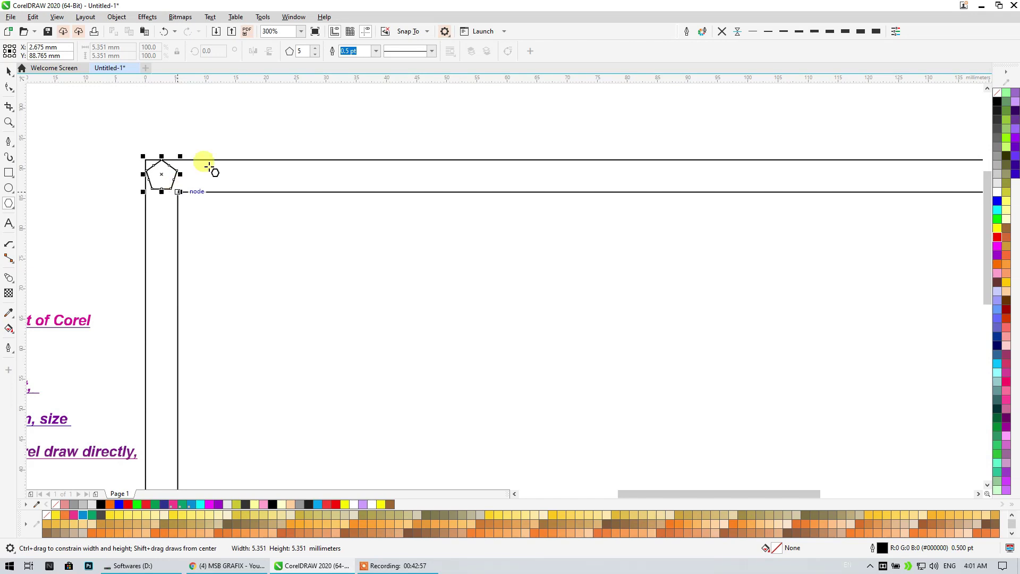
{"action": "left_click", "coordinate": [316, 47]}
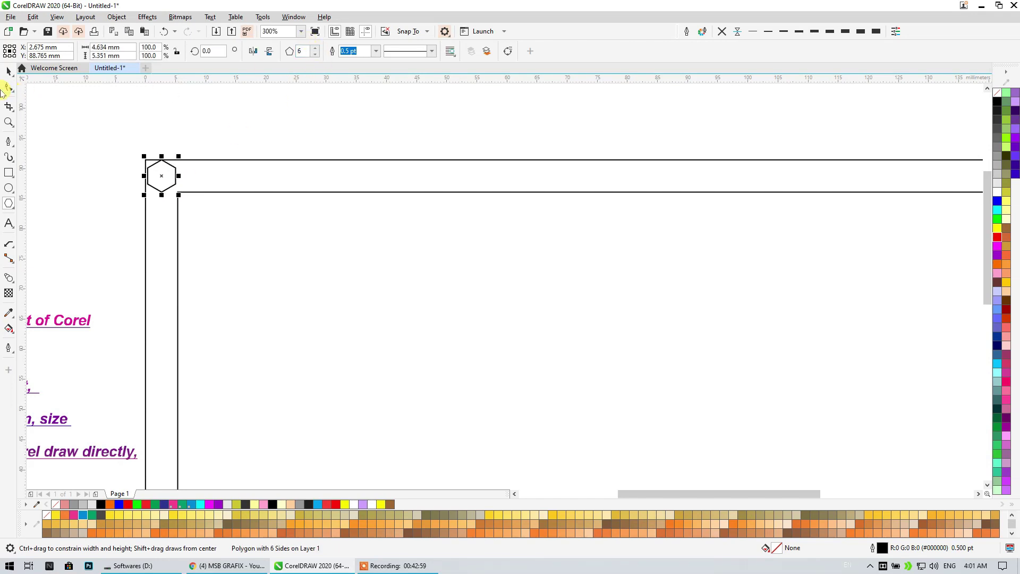
Move the hexagon along the top edge and resize it to fit the gap between the two rectangles, about 5.3 mm high
{"action": "left_click", "coordinate": [10, 75]}
{"action": "scroll", "coordinate": [128, 141], "scroll_direction": "up", "scroll_amount": 4}
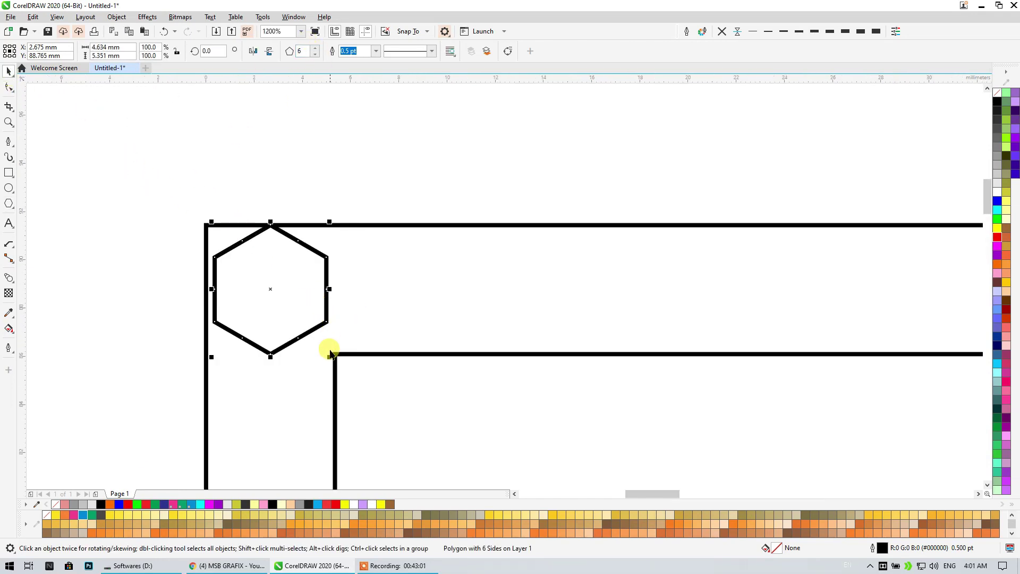
{"action": "left_click_drag", "start_coordinate": [331, 362], "coordinate": [336, 368]}
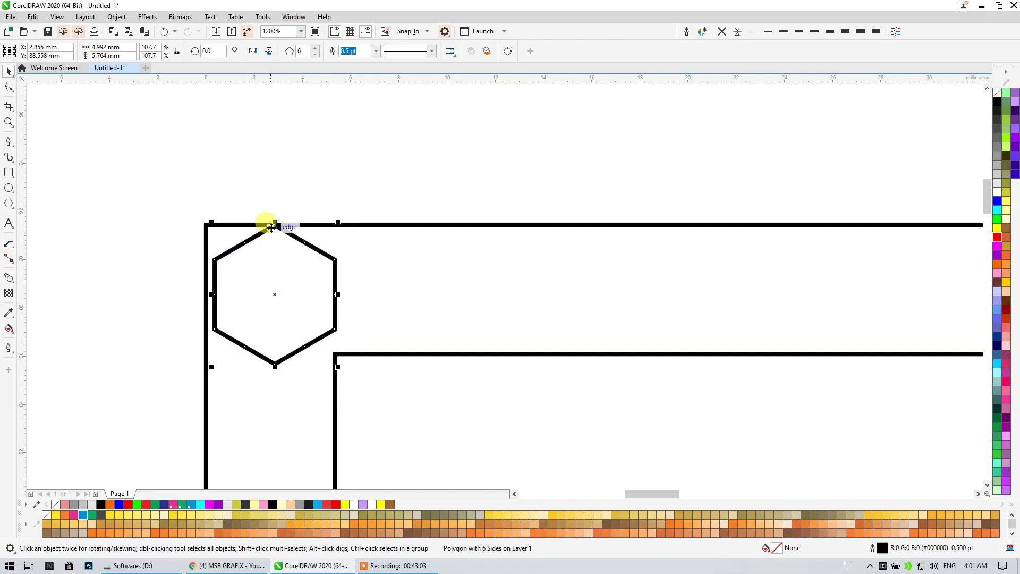
{"action": "left_click_drag", "start_coordinate": [273, 225], "coordinate": [576, 226]}
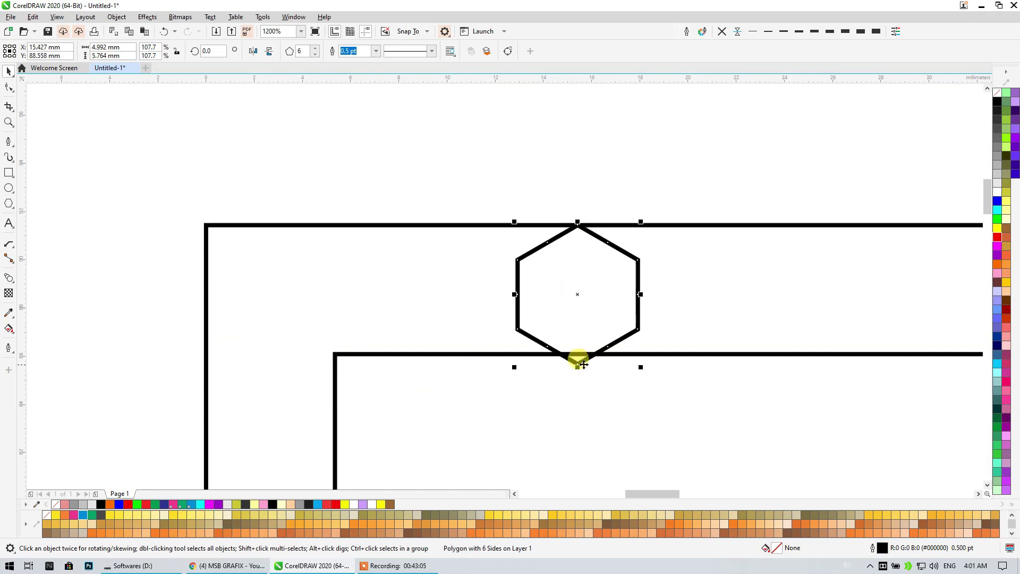
{"action": "left_click_drag", "start_coordinate": [518, 365], "coordinate": [524, 356]}
{"action": "scroll", "coordinate": [289, 194], "scroll_direction": "down", "scroll_amount": 2}
Align the hexagon to the outer rectangle's left edge
{"action": "left_click", "coordinate": [301, 186]}
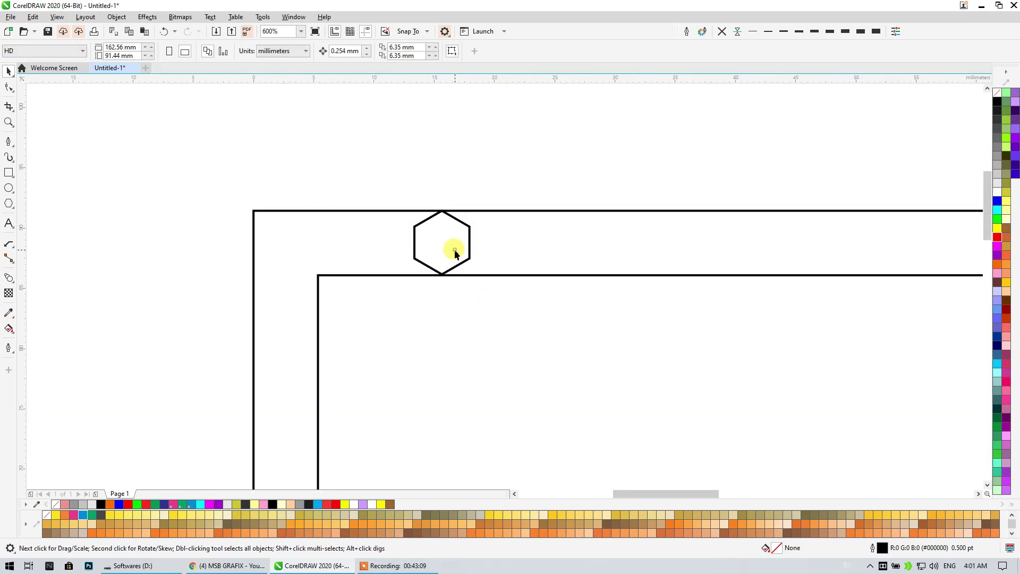
{"action": "left_click", "coordinate": [455, 254]}
{"action": "left_click", "coordinate": [375, 254], "text": "shift"}
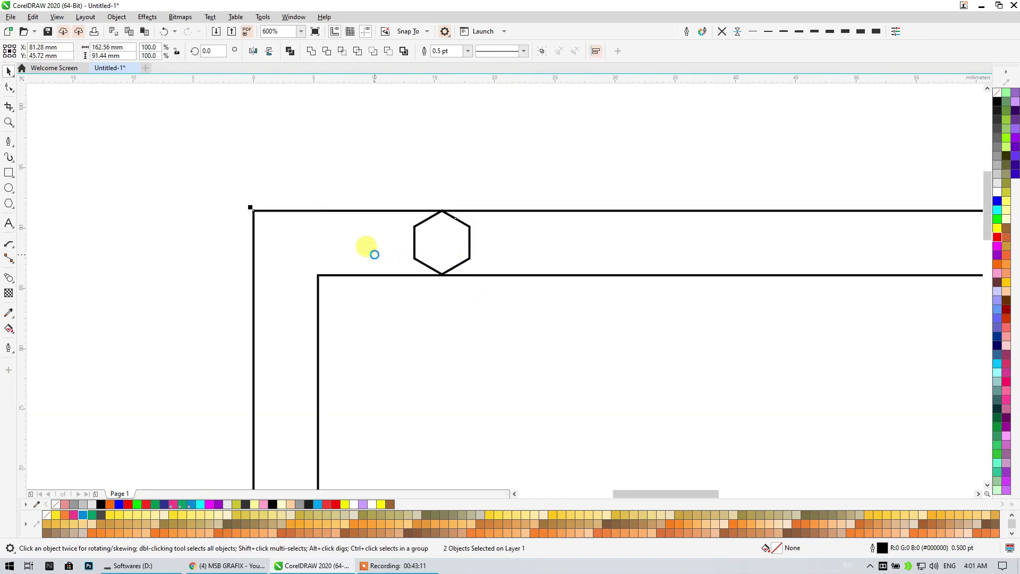
{"action": "key", "text": "l"}
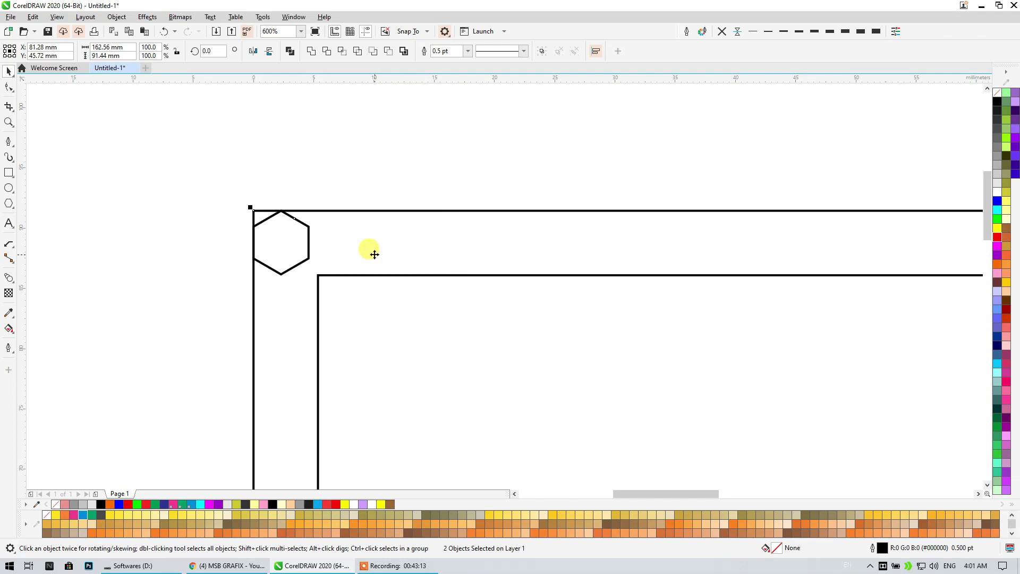
Duplicate the corner hexagon straight down, leaving a small gap between the two copies
{"action": "left_click", "coordinate": [279, 212]}
{"action": "scroll", "coordinate": [276, 213], "scroll_direction": "down", "scroll_amount": 2}
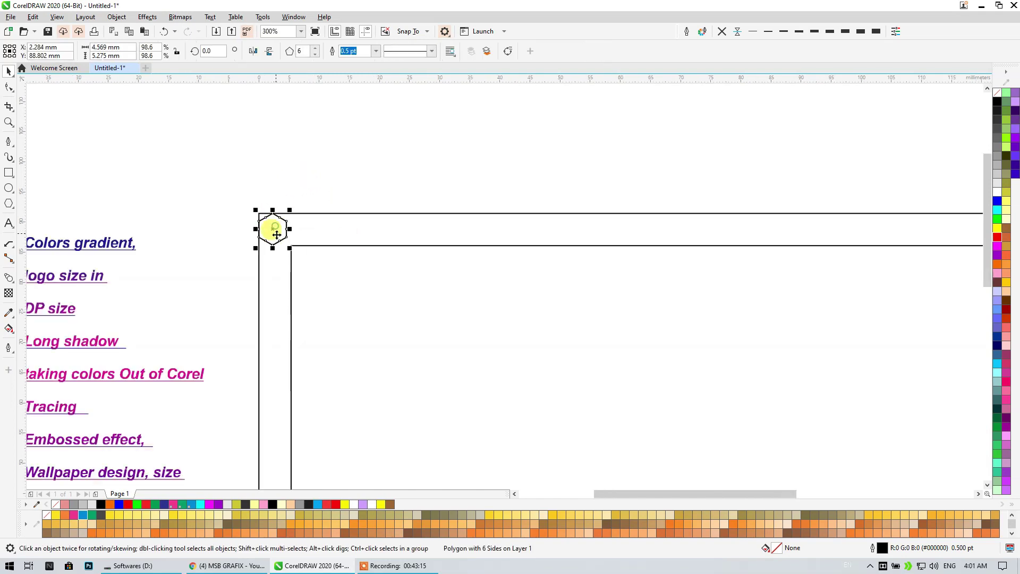
{"action": "left_click_drag", "start_coordinate": [274, 231], "coordinate": [274, 272]}
Fill the upper hexagon with magenta and the lower one with cyan, and remove both outlines
{"action": "left_click", "coordinate": [259, 219]}
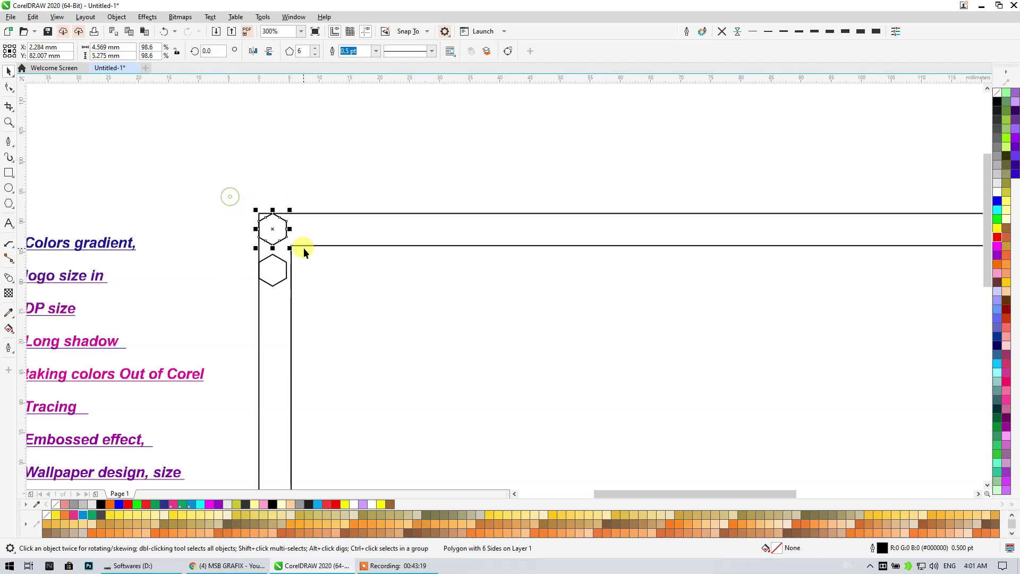
{"action": "left_click", "coordinate": [998, 248]}
{"action": "left_click", "coordinate": [288, 271]}
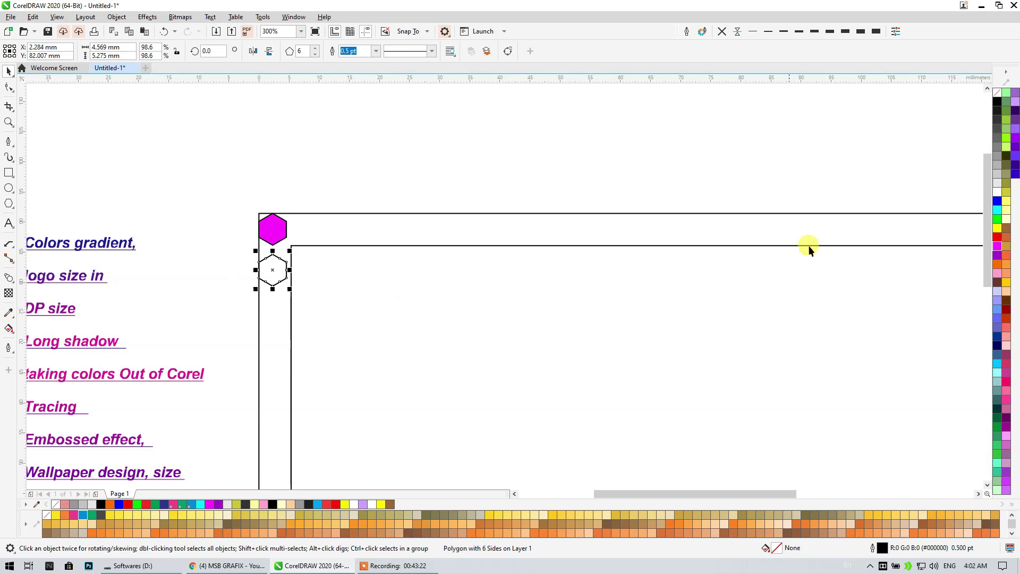
{"action": "left_click", "coordinate": [998, 212]}
{"action": "left_click_drag", "start_coordinate": [188, 175], "coordinate": [304, 295]}
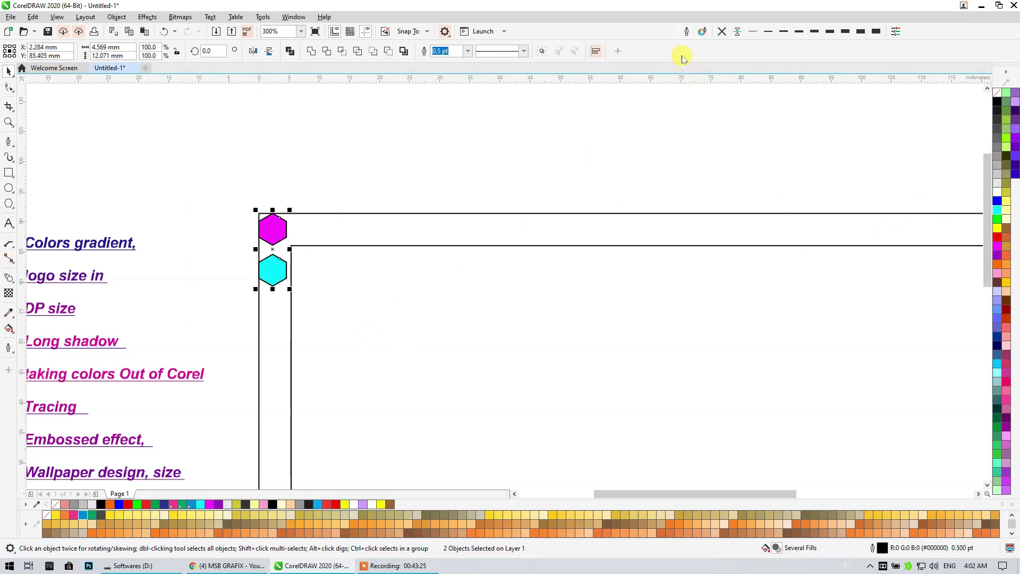
{"action": "key", "text": "Escape"}
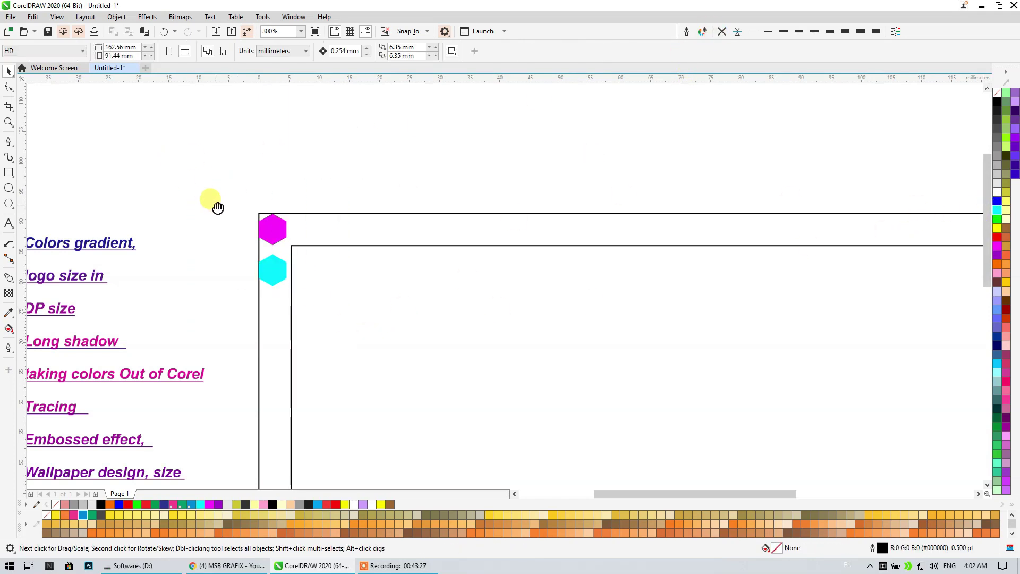
Rotate both the magenta and the cyan hexagon by 45 degrees
{"action": "left_click_drag", "start_coordinate": [212, 205], "coordinate": [171, 192]}
{"action": "left_click", "coordinate": [208, 219]}
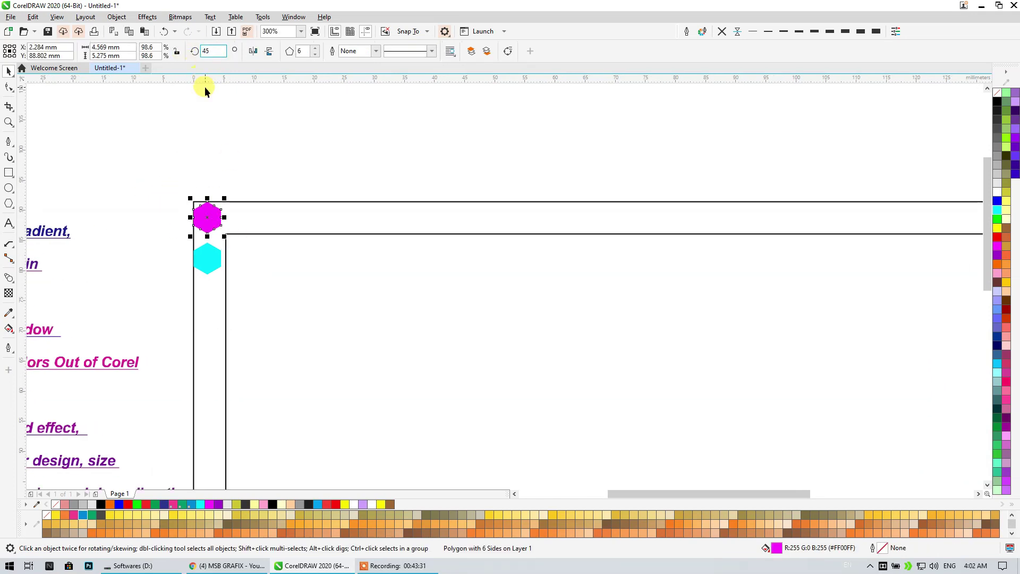
{"action": "key", "text": "Return"}
{"action": "left_click_drag", "start_coordinate": [181, 227], "coordinate": [240, 291]}
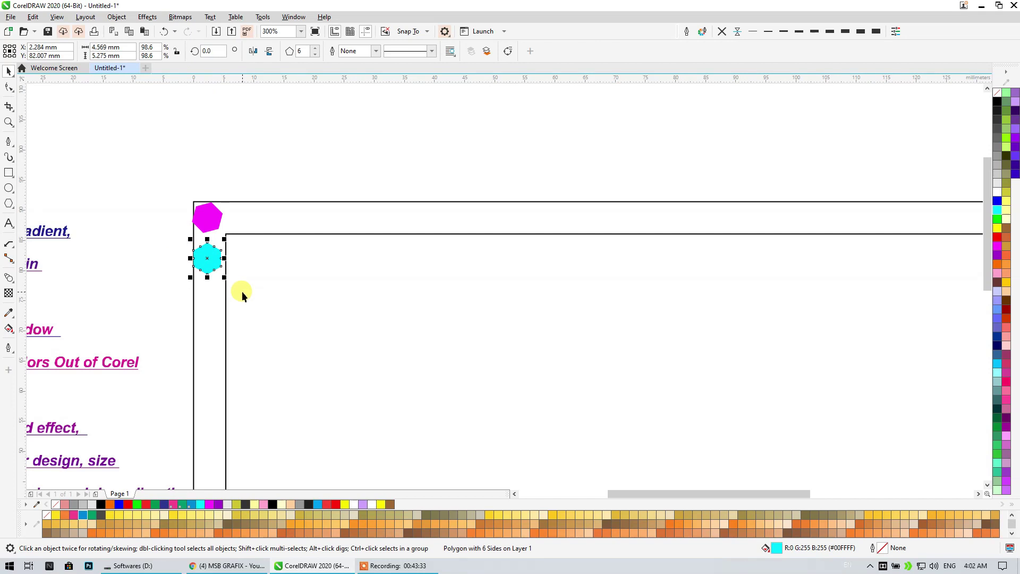
{"action": "key", "text": "ctrl+r"}
{"action": "left_click", "coordinate": [167, 251]}
Fit the magenta hexagon inside the frame's upper-left corner and move the cyan hexagon up close beneath it
{"action": "left_click", "coordinate": [207, 258]}
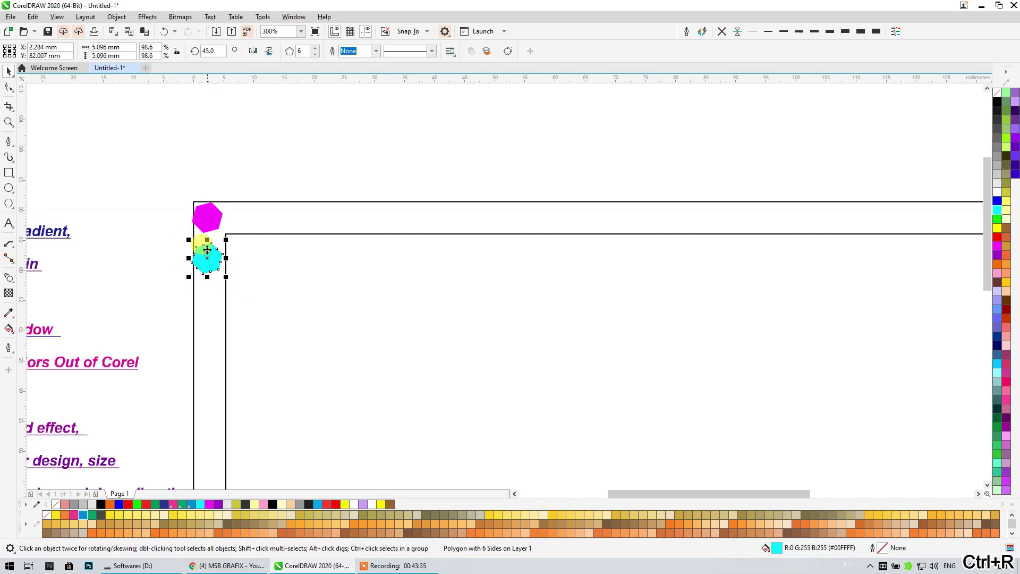
{"action": "scroll", "coordinate": [208, 249], "scroll_direction": "up", "scroll_amount": 2}
{"action": "left_click", "coordinate": [222, 198]}
{"action": "left_click_drag", "start_coordinate": [220, 199], "coordinate": [228, 200]}
{"action": "left_click", "coordinate": [279, 179]}
{"action": "key", "text": "ctrl+z"}
{"action": "key", "text": "ctrl+z"}
{"action": "left_click", "coordinate": [221, 248]}
{"action": "mouse_move", "coordinate": [222, 248]}
{"action": "left_mouse_down"}
{"action": "mouse_move", "coordinate": [219, 260]}
{"action": "mouse_move", "coordinate": [209, 230]}
{"action": "mouse_move", "coordinate": [211, 239]}
{"action": "left_mouse_up"}
{"action": "scroll", "coordinate": [215, 240], "scroll_direction": "up", "scroll_amount": 2}
{"action": "scroll", "coordinate": [209, 234], "scroll_direction": "down", "scroll_amount": 2}
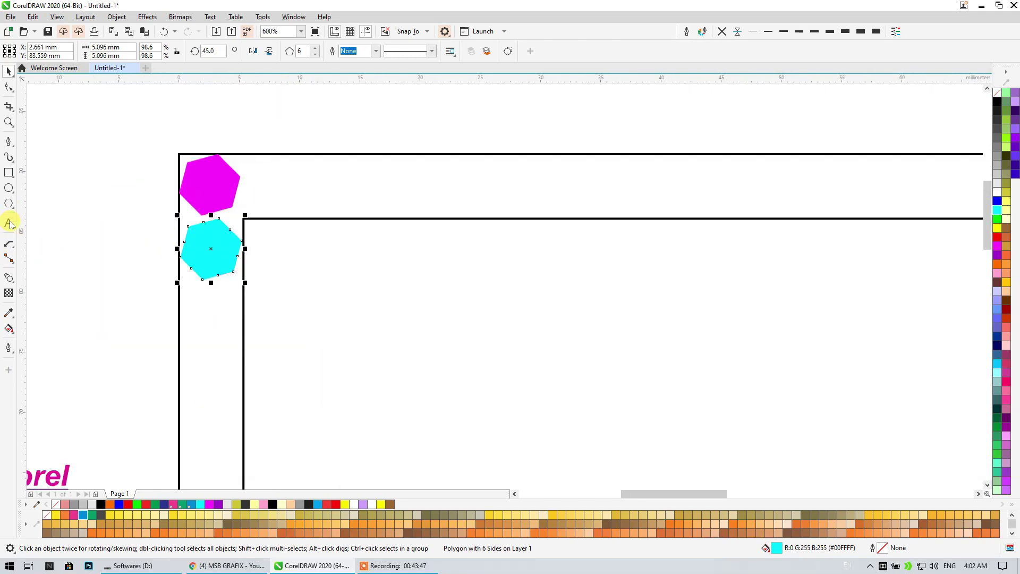
Blend the magenta hexagon into the cyan one with 200 steps
{"action": "left_click", "coordinate": [11, 278]}
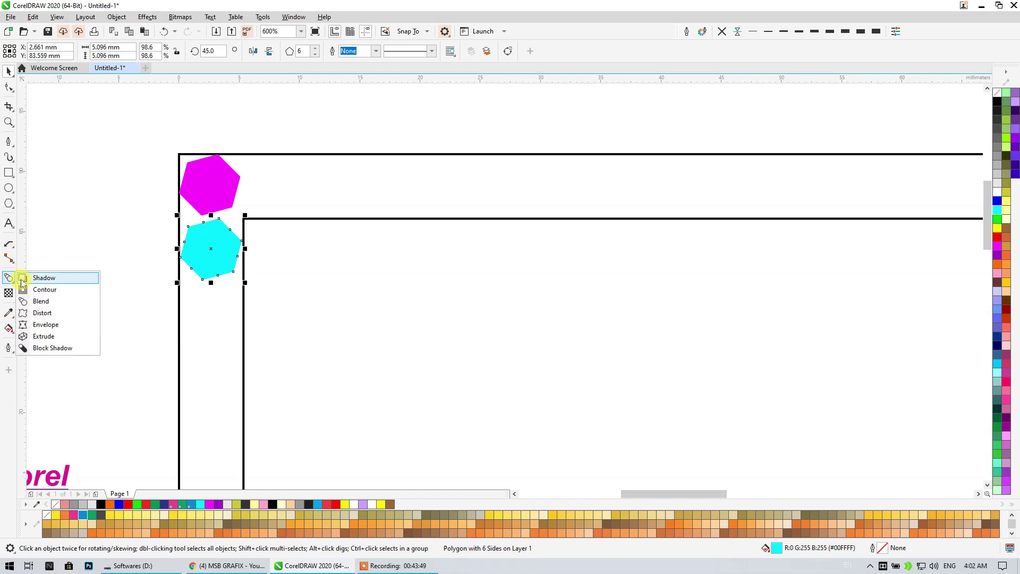
{"action": "left_click", "coordinate": [68, 301]}
{"action": "left_click_drag", "start_coordinate": [215, 201], "coordinate": [215, 238]}
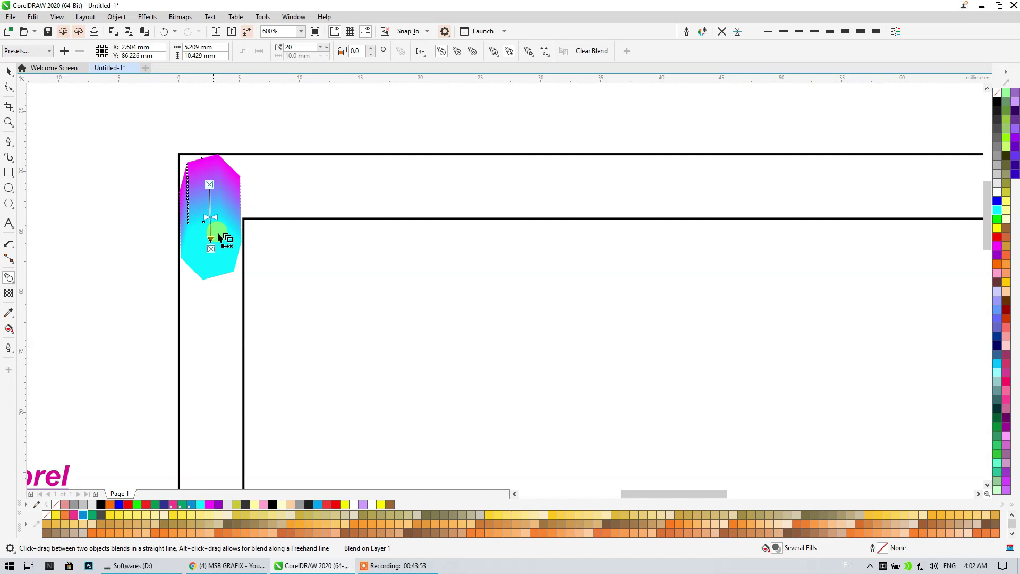
{"action": "type", "text": "0"}
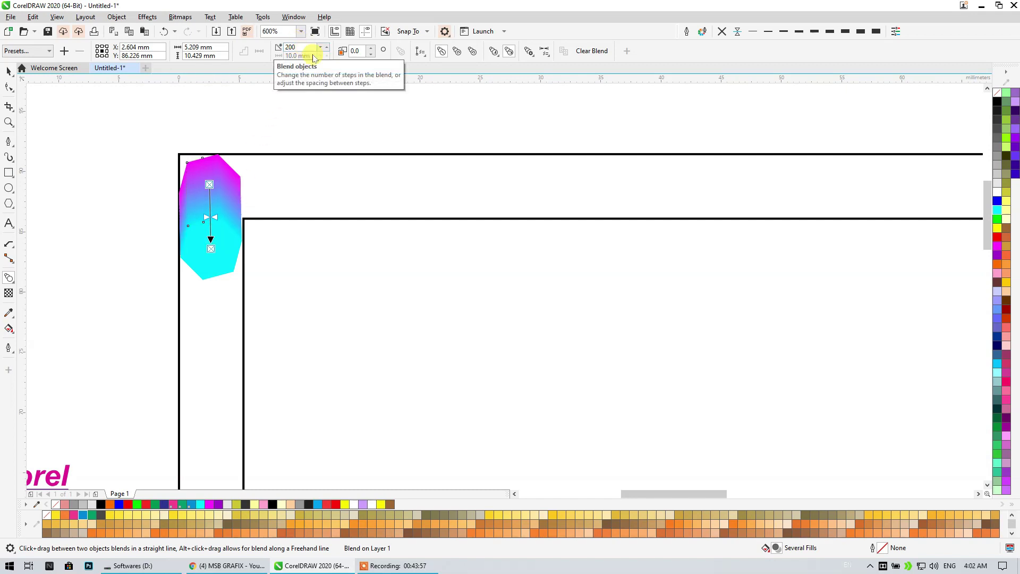
Attach the blend to a new path, using the inner rectangle so the hexagons run around the whole frame
{"action": "left_click", "coordinate": [422, 53]}
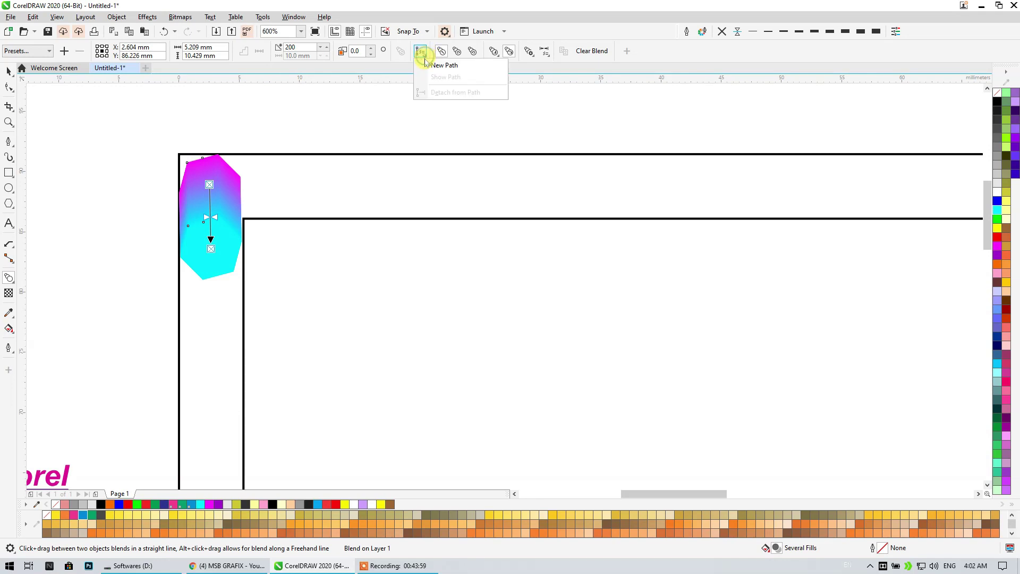
{"action": "left_click", "coordinate": [438, 65]}
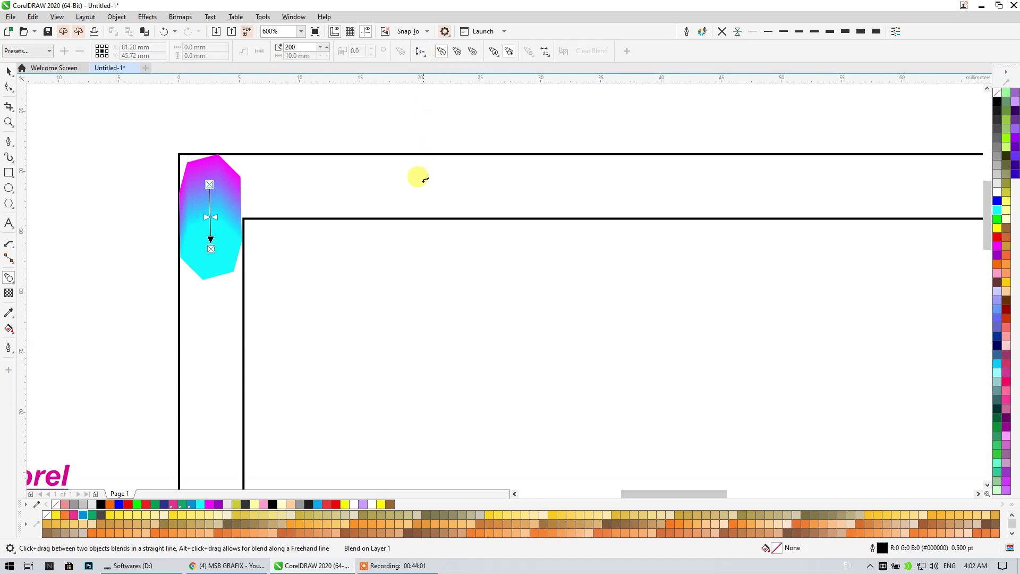
{"action": "left_click", "coordinate": [415, 219]}
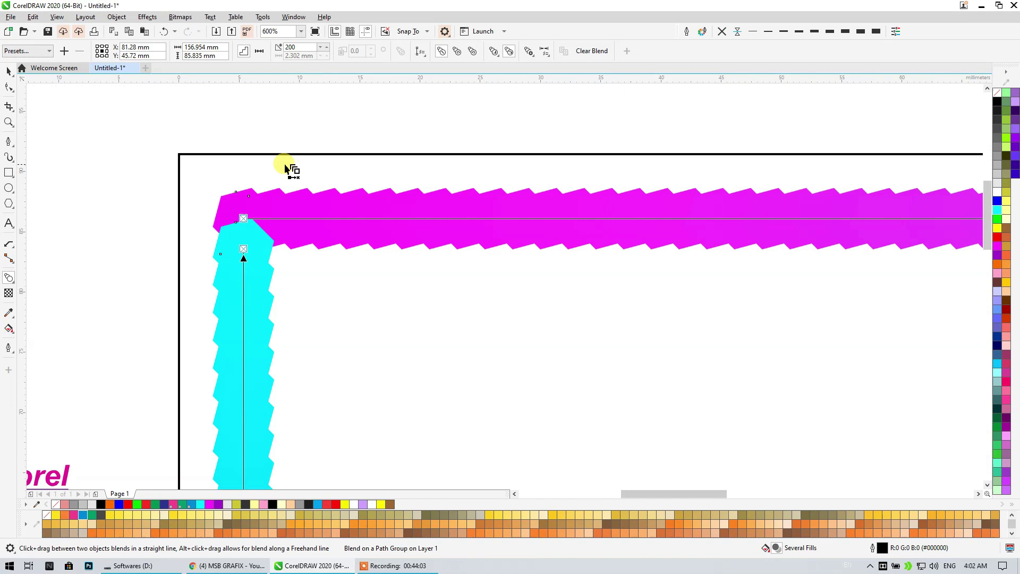
{"action": "scroll", "coordinate": [282, 169], "scroll_direction": "down", "scroll_amount": 3}
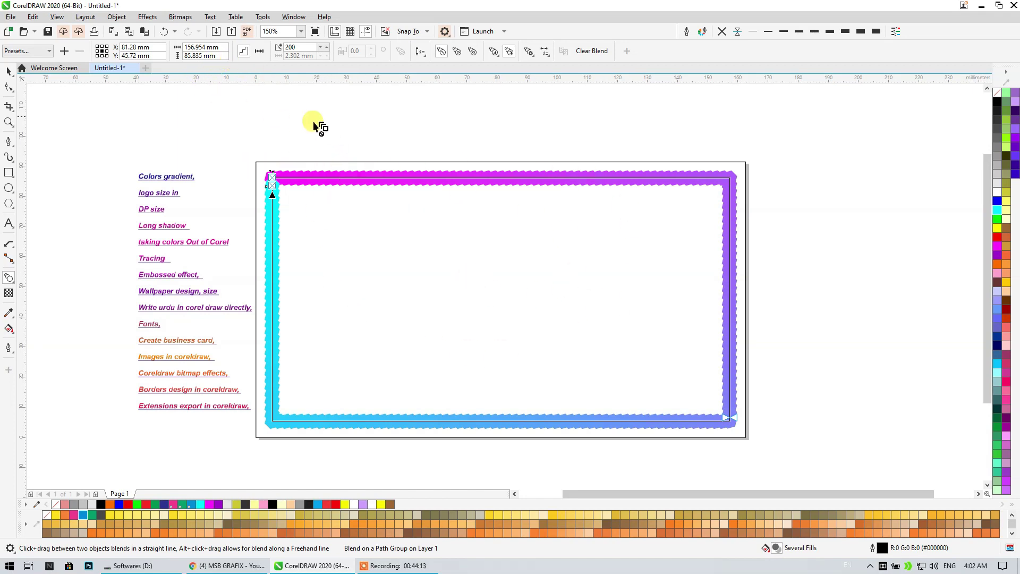
Select the blend's path rectangle and round its four corners to a radius of about 6.9 mm
{"action": "left_click", "coordinate": [8, 71]}
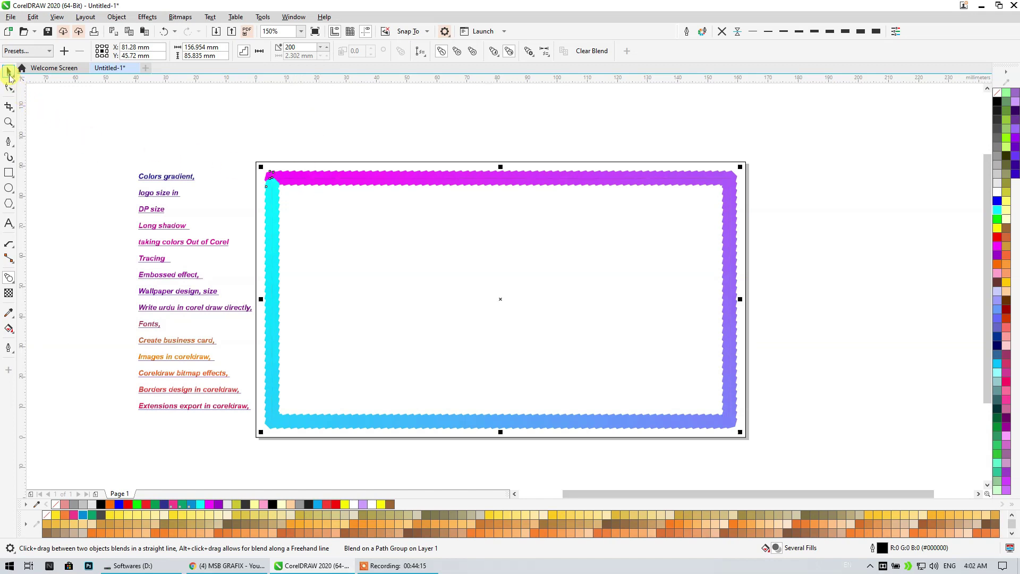
{"action": "left_click", "coordinate": [285, 121]}
{"action": "left_click", "coordinate": [480, 186]}
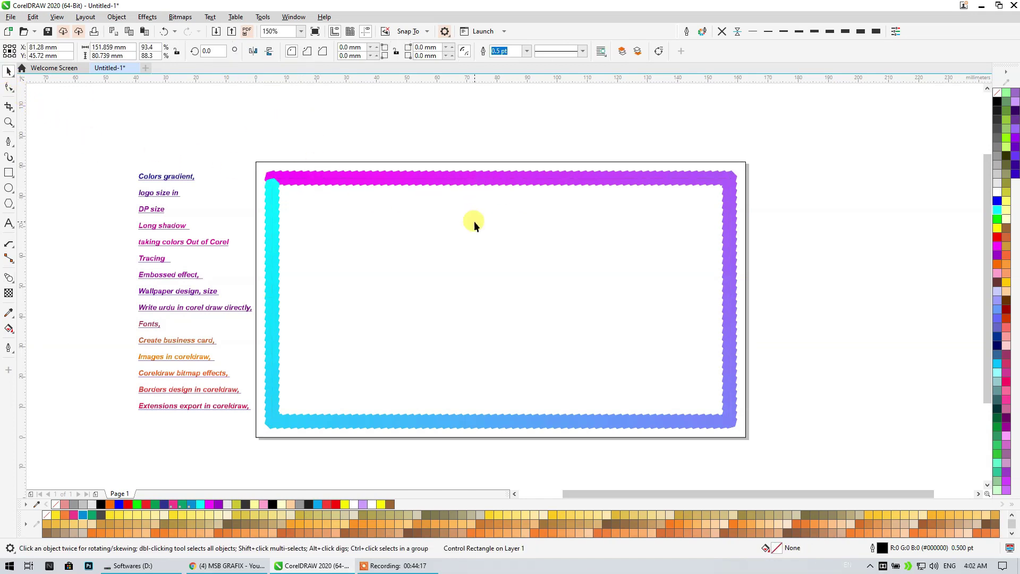
{"action": "left_click", "coordinate": [329, 225]}
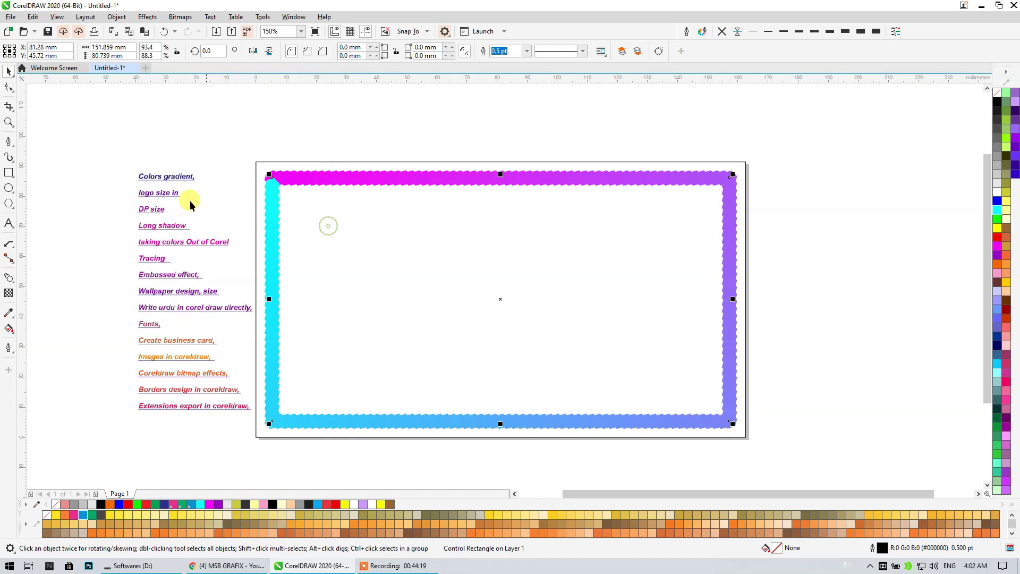
{"action": "left_click", "coordinate": [8, 89]}
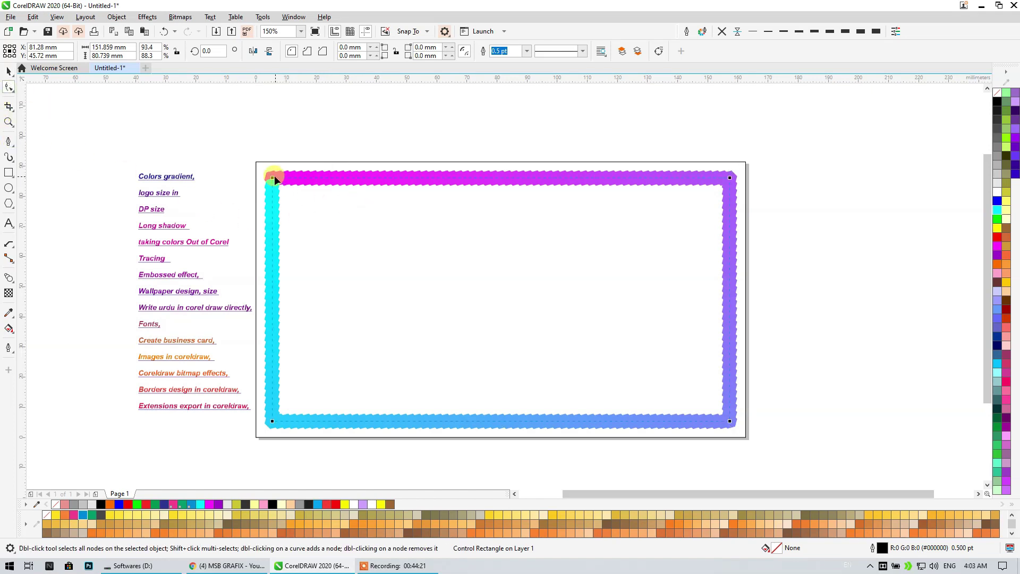
{"action": "left_click_drag", "start_coordinate": [274, 178], "coordinate": [274, 184]}
{"action": "left_click_drag", "start_coordinate": [274, 191], "coordinate": [274, 205]}
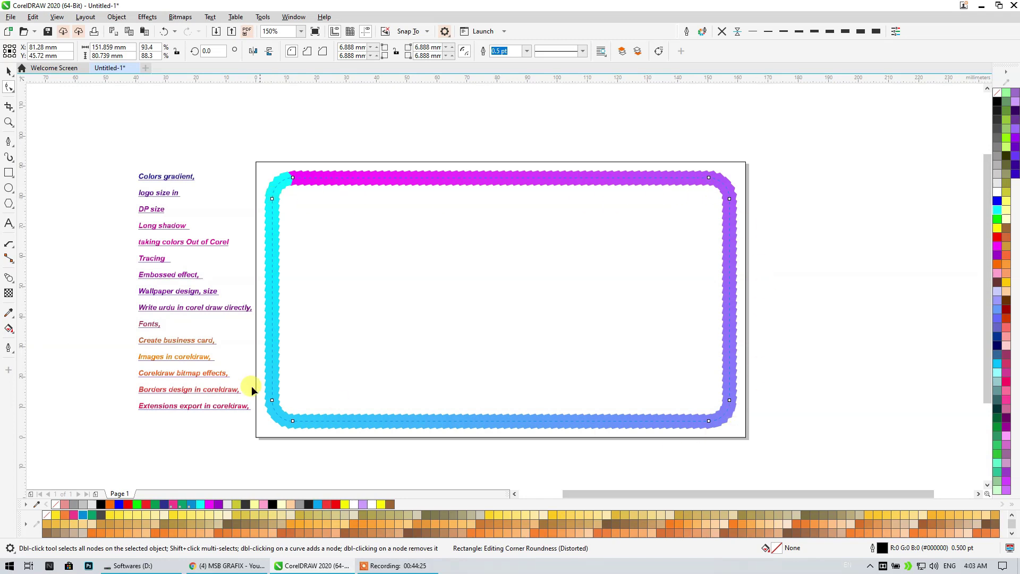
{"action": "left_click", "coordinate": [9, 72]}
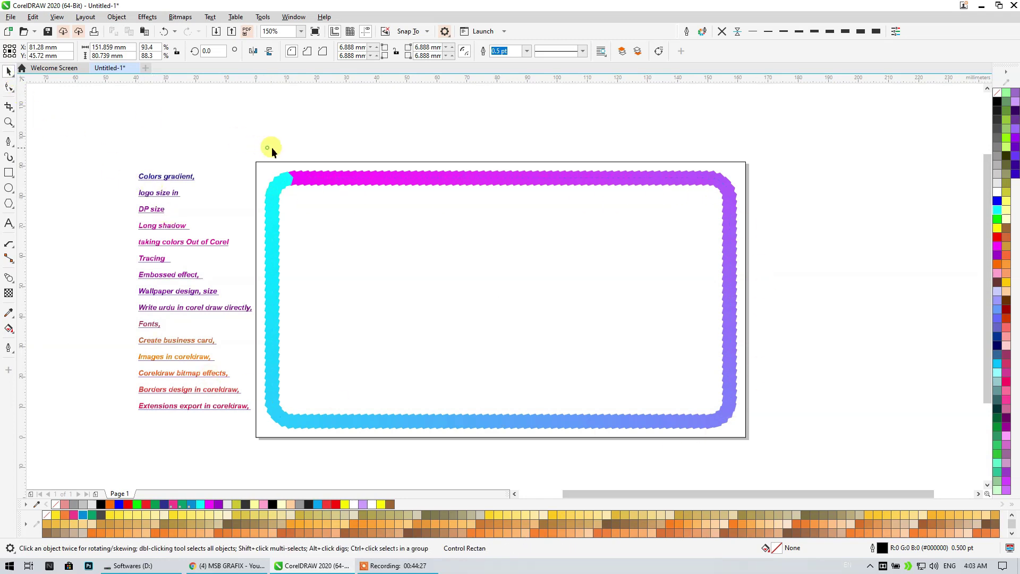
Try the clockwise and counterclockwise colour progressions on the border blend, and return to the direct blend
{"action": "left_click", "coordinate": [290, 169]}
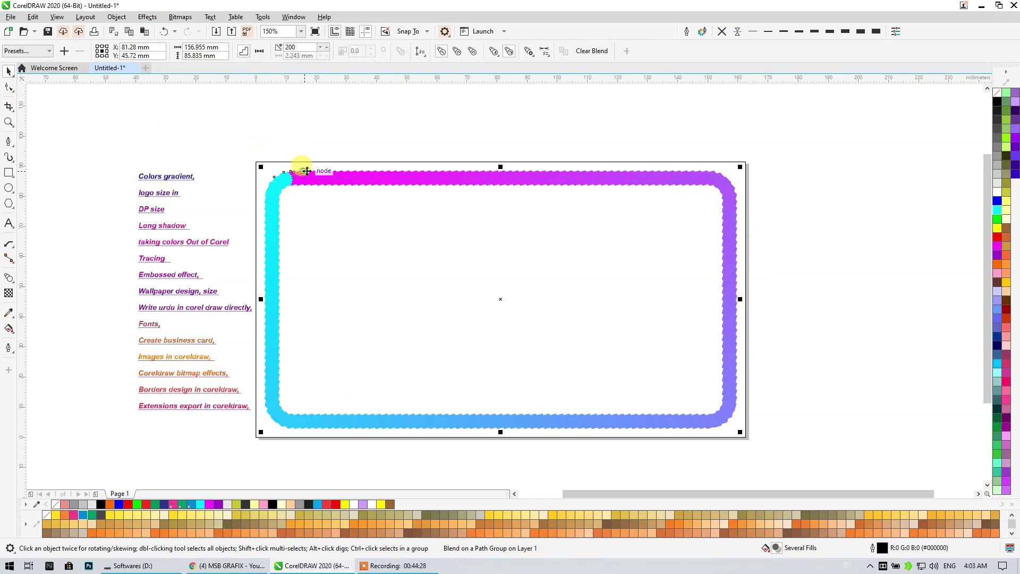
{"action": "left_click", "coordinate": [456, 51]}
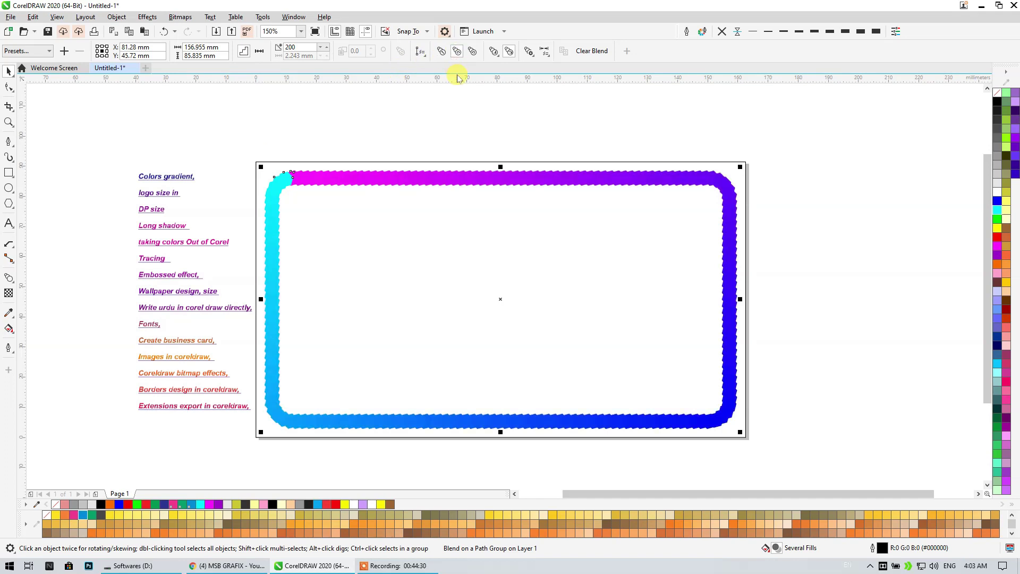
{"action": "left_click", "coordinate": [473, 52]}
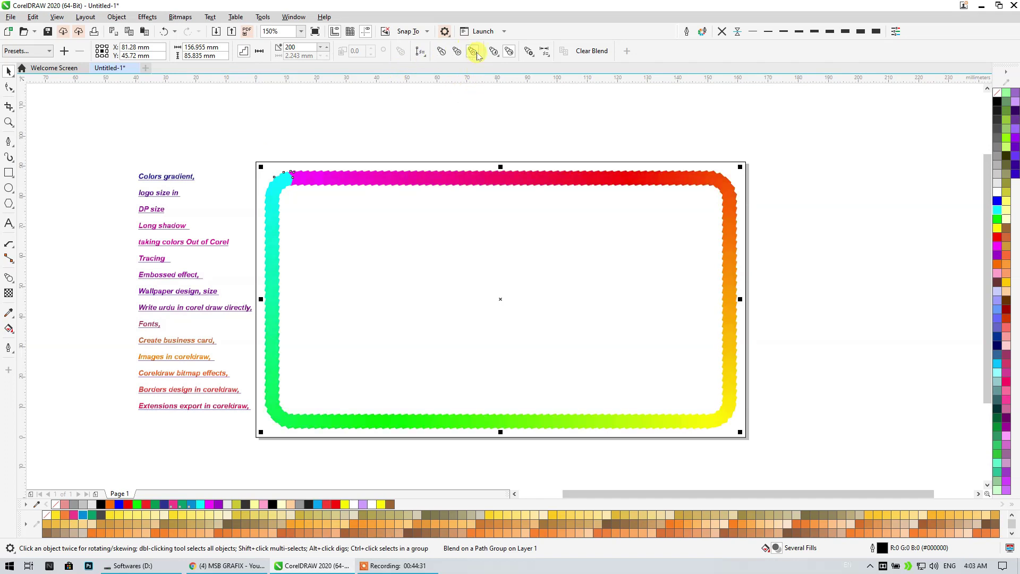
{"action": "left_click", "coordinate": [441, 51]}
Fill both control hexagons of the border blend with magenta
{"action": "left_click", "coordinate": [266, 134]}
{"action": "left_click_drag", "start_coordinate": [323, 210], "coordinate": [324, 212]}
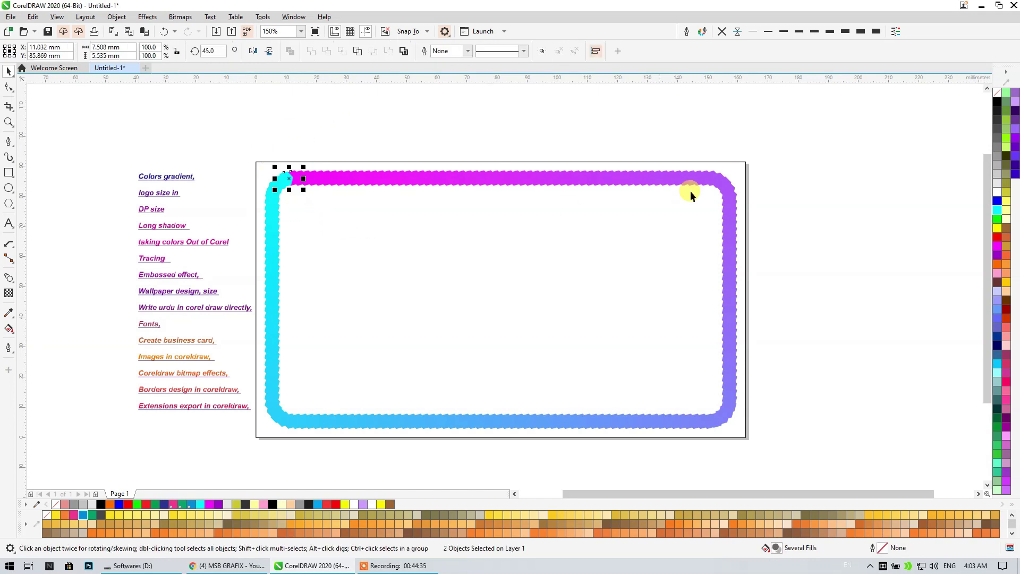
{"action": "left_click", "coordinate": [998, 247]}
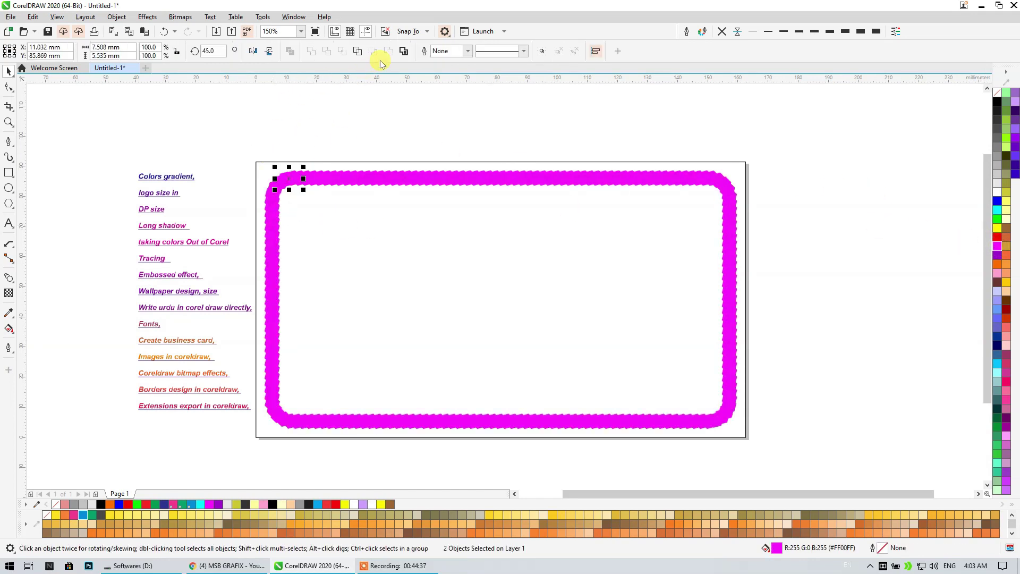
Set the border blend's colour progression to clockwise so it runs through the full rainbow
{"action": "left_click", "coordinate": [358, 157]}
{"action": "left_click", "coordinate": [358, 157]}
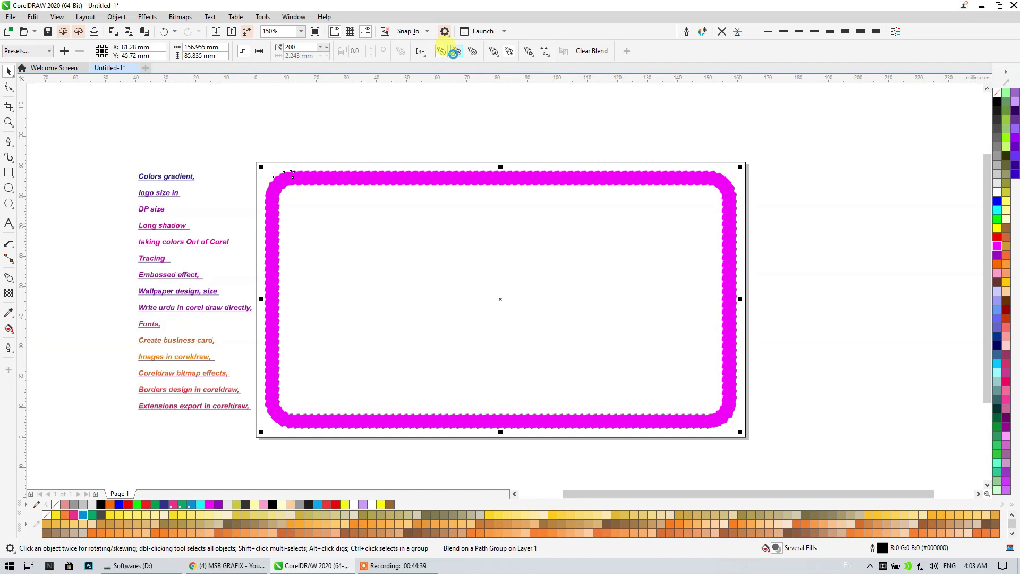
{"action": "left_click", "coordinate": [456, 52]}
{"action": "left_click", "coordinate": [420, 125]}
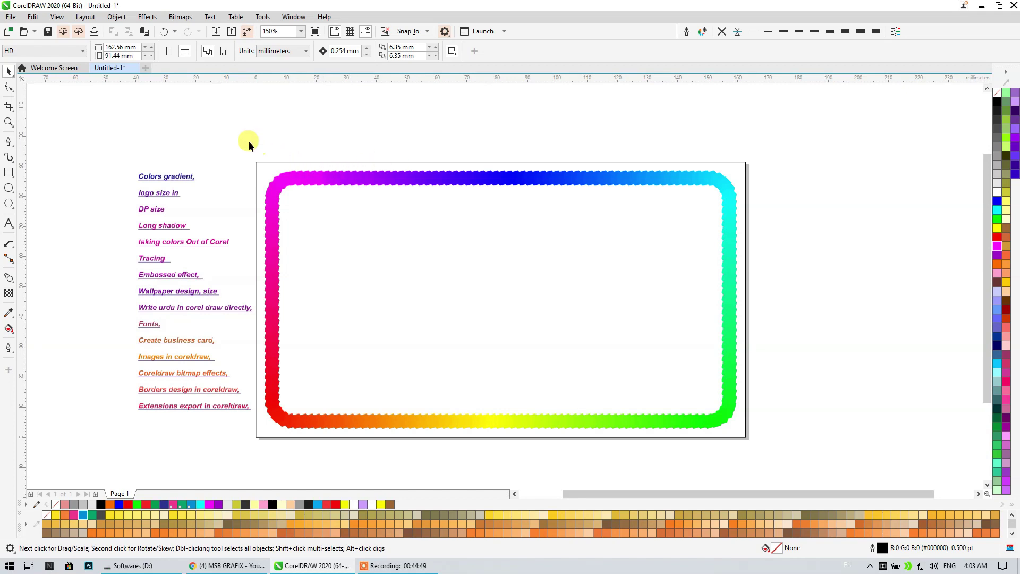
Reshape a magenta control hexagon at the border's upper-left corner into a twisted star by moving one of its edge nodes
{"action": "left_click_drag", "start_coordinate": [310, 202], "coordinate": [311, 203]}
{"action": "scroll", "coordinate": [279, 167], "scroll_direction": "up", "scroll_amount": 8}
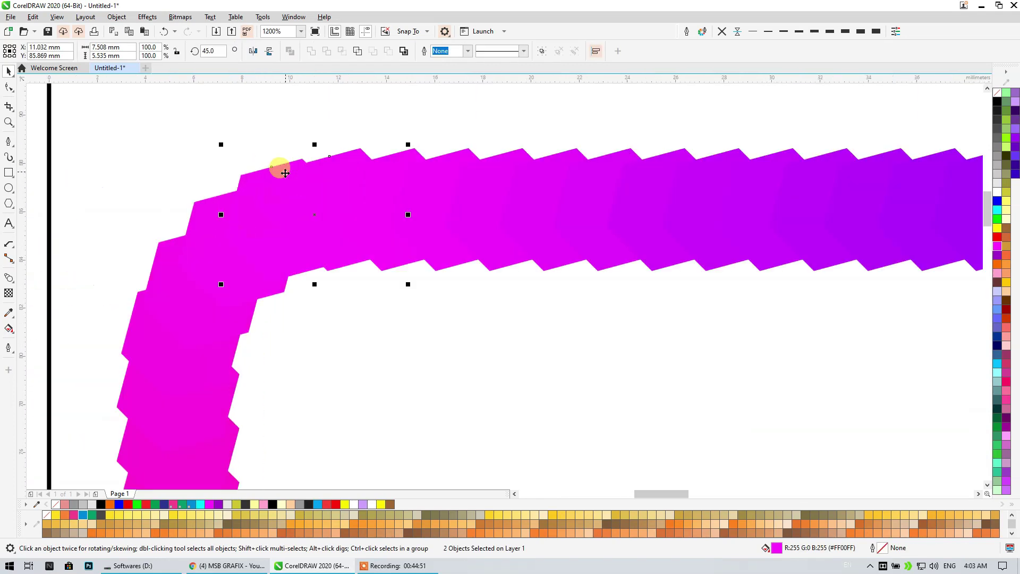
{"action": "left_click", "coordinate": [9, 88]}
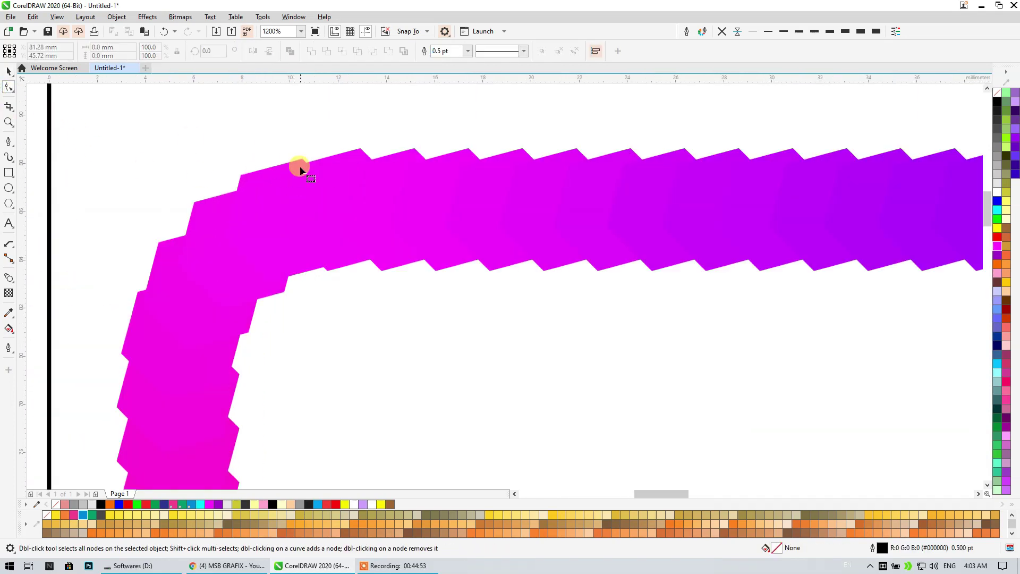
{"action": "left_click", "coordinate": [300, 166]}
{"action": "left_click_drag", "start_coordinate": [385, 170], "coordinate": [342, 165]}
{"action": "left_click", "coordinate": [9, 70]}
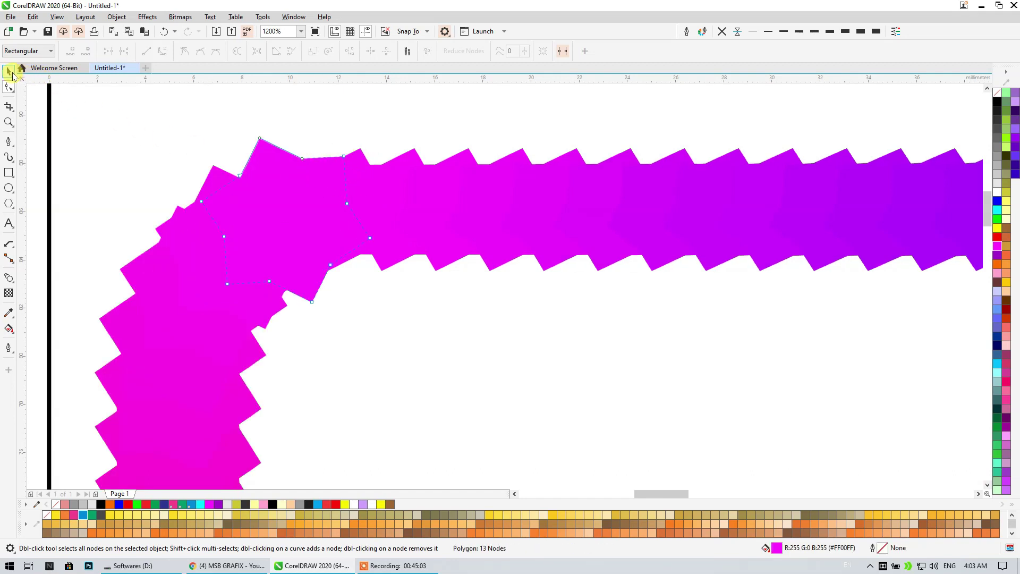
{"action": "left_click", "coordinate": [364, 189]}
{"action": "scroll", "coordinate": [367, 192], "scroll_direction": "down", "scroll_amount": 5}
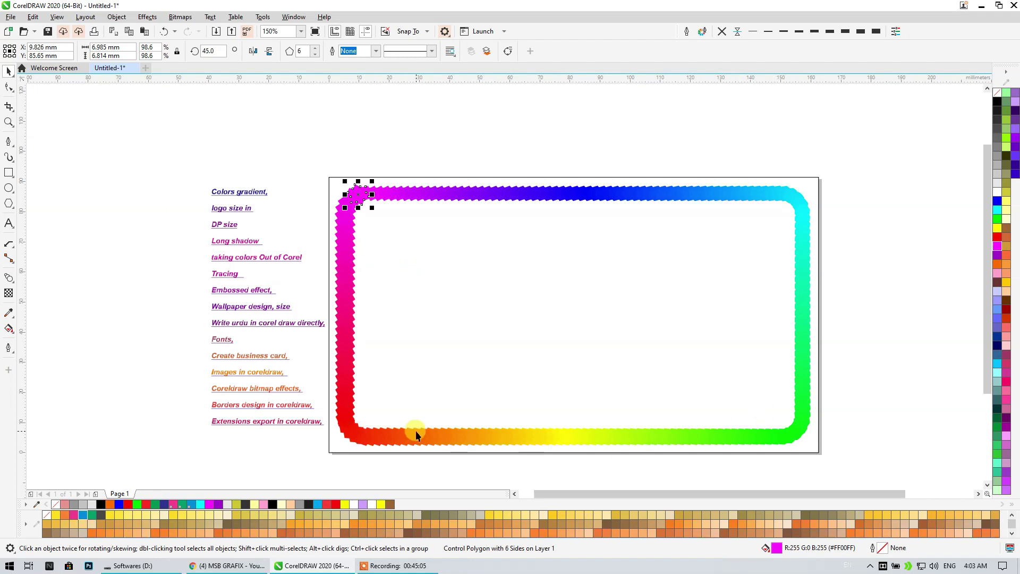
Turn on the option to rotate all objects for the border blend
{"action": "scroll", "coordinate": [416, 435], "scroll_direction": "right", "scroll_amount": 3}
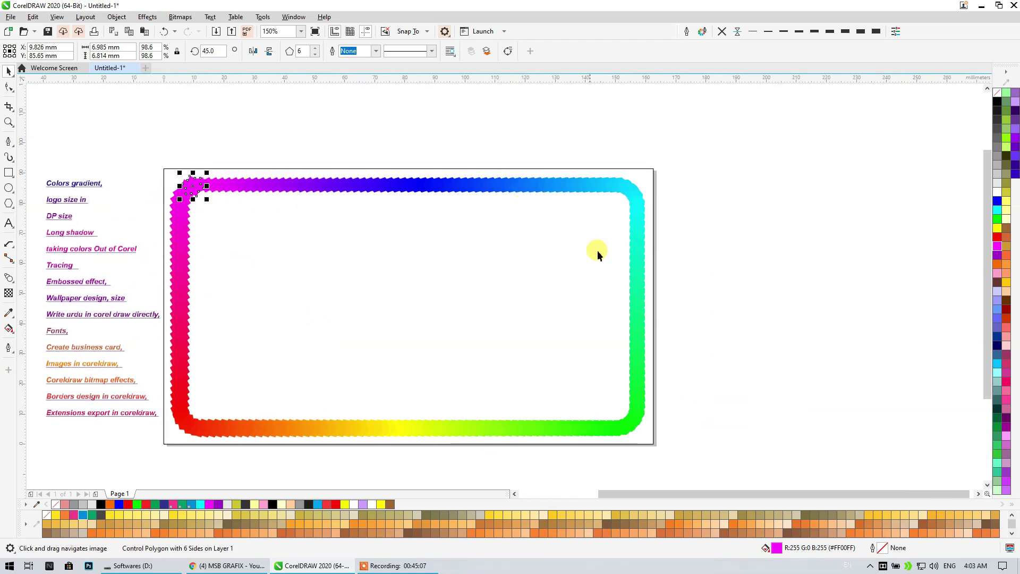
{"action": "left_click", "coordinate": [285, 189]}
{"action": "left_click", "coordinate": [531, 52]}
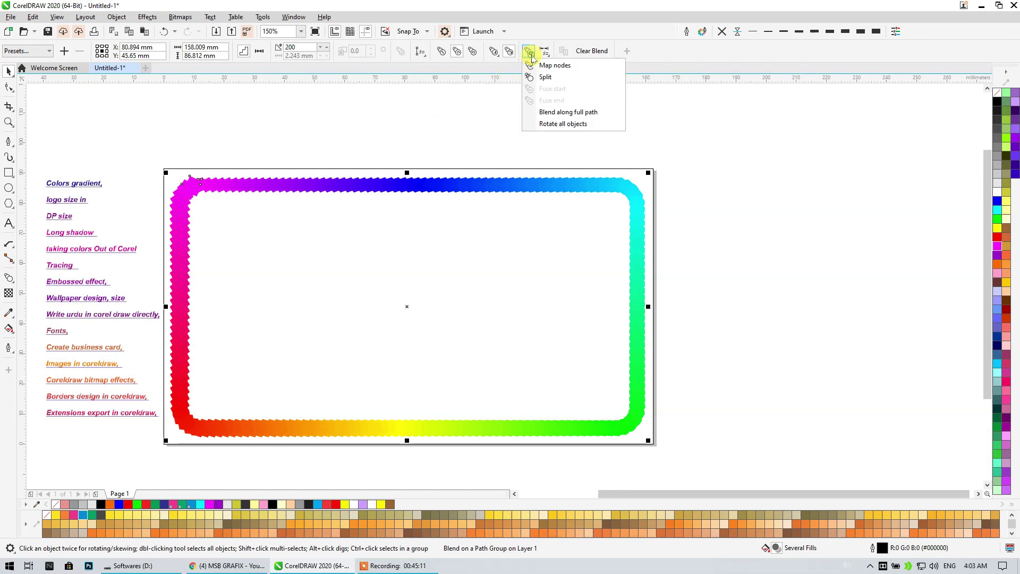
{"action": "left_click", "coordinate": [575, 124]}
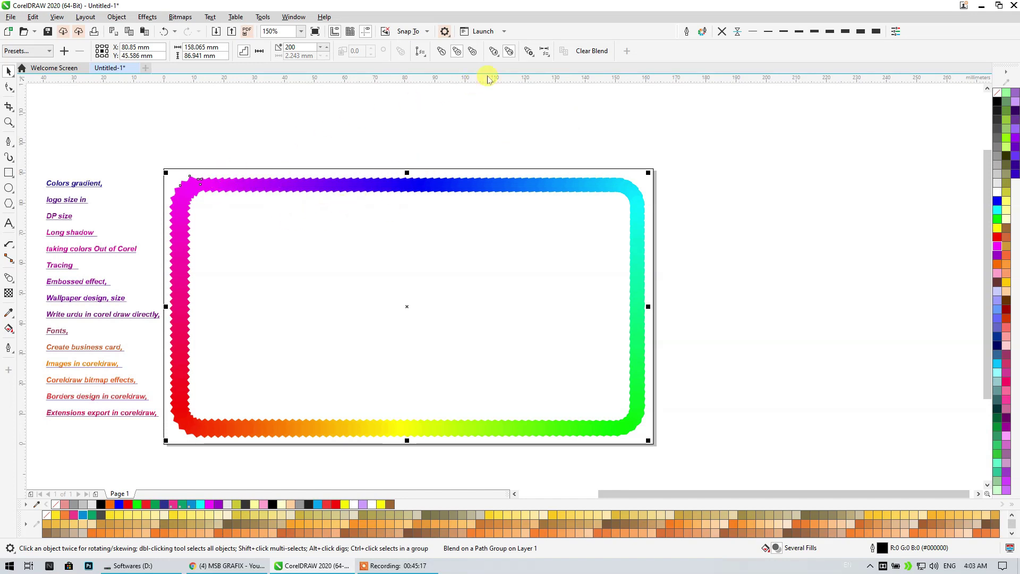
{"action": "left_click", "coordinate": [494, 51]}
{"action": "left_click", "coordinate": [494, 51]}
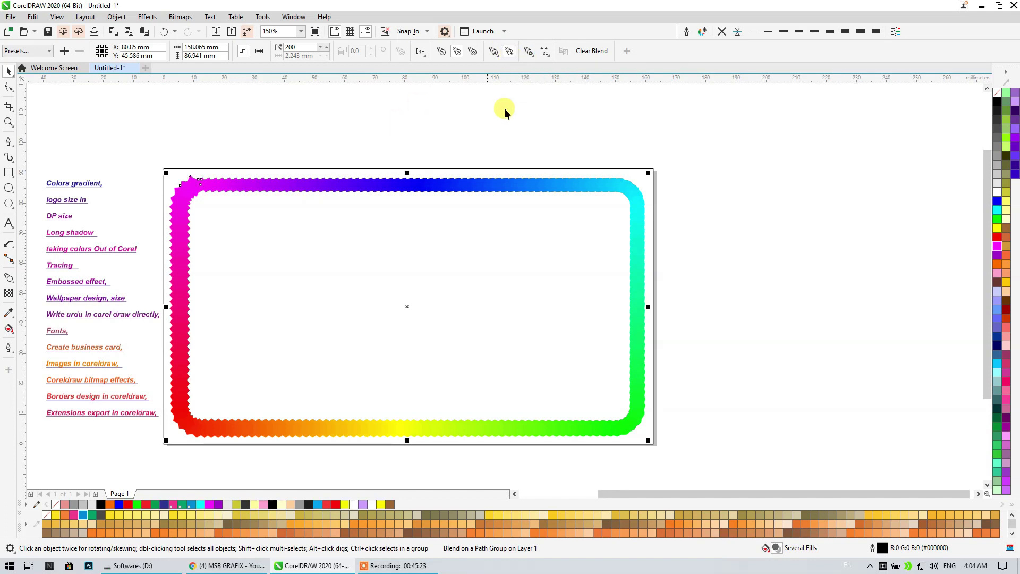
{"action": "left_click", "coordinate": [545, 51]}
{"action": "left_click", "coordinate": [546, 53]}
{"action": "left_click", "coordinate": [547, 54]}
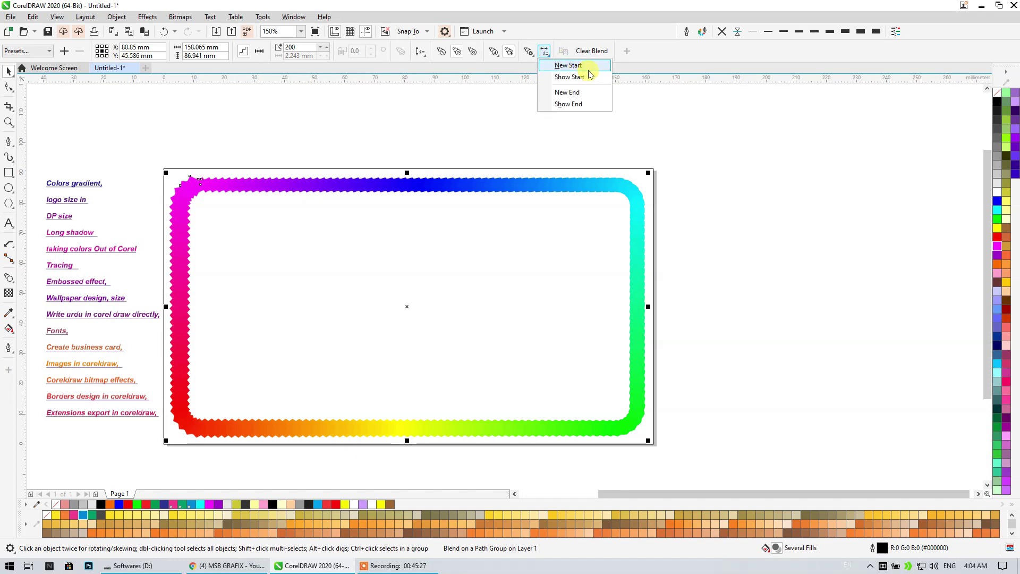
{"action": "key", "text": "Escape"}
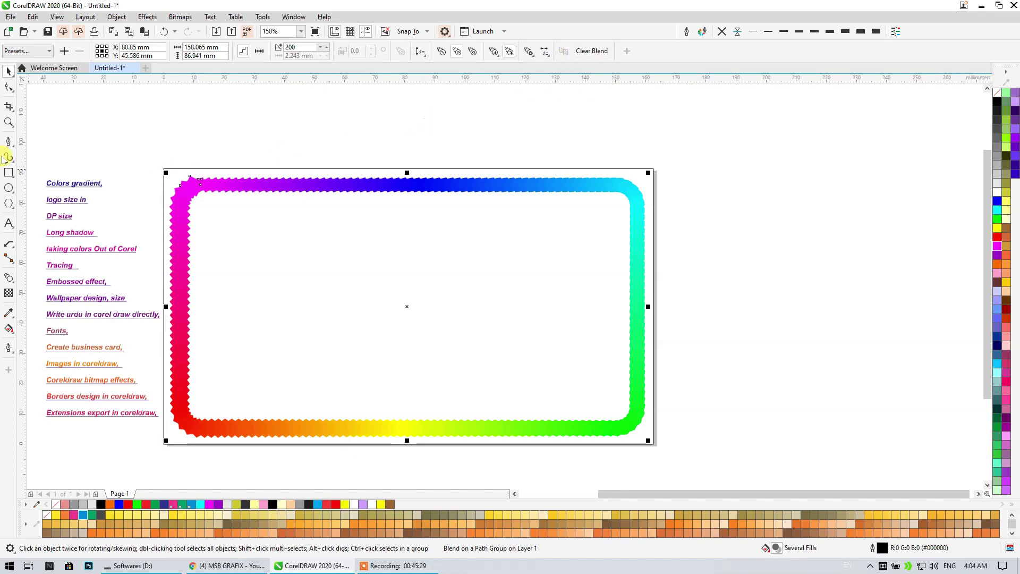
Draw a square of about 8.5 mm above the page, fill it with yellow and remove its outline
{"action": "left_click", "coordinate": [9, 172]}
{"action": "left_click_drag", "start_coordinate": [282, 112], "coordinate": [315, 143]}
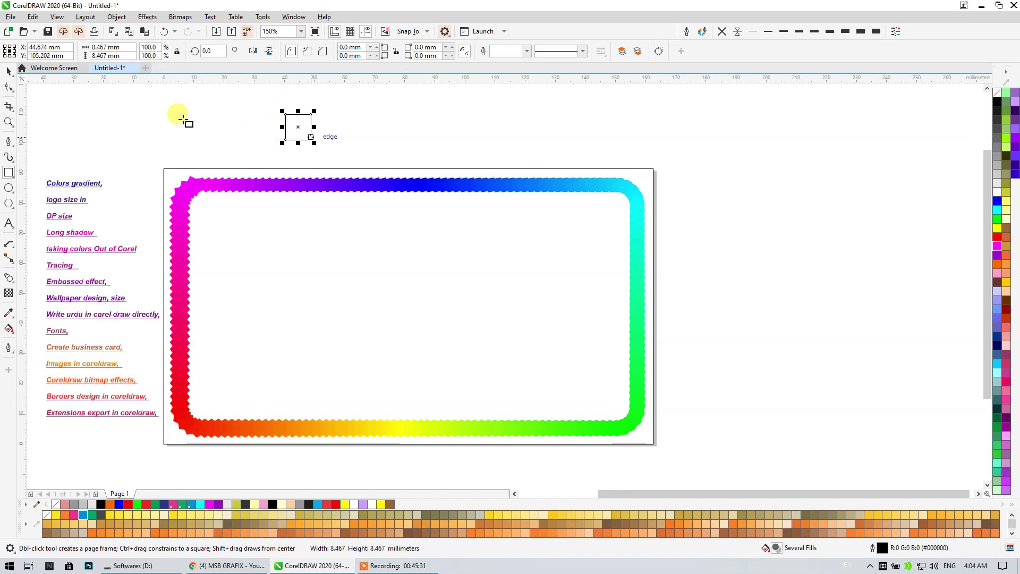
{"action": "left_click", "coordinate": [9, 70]}
{"action": "left_click", "coordinate": [198, 180]}
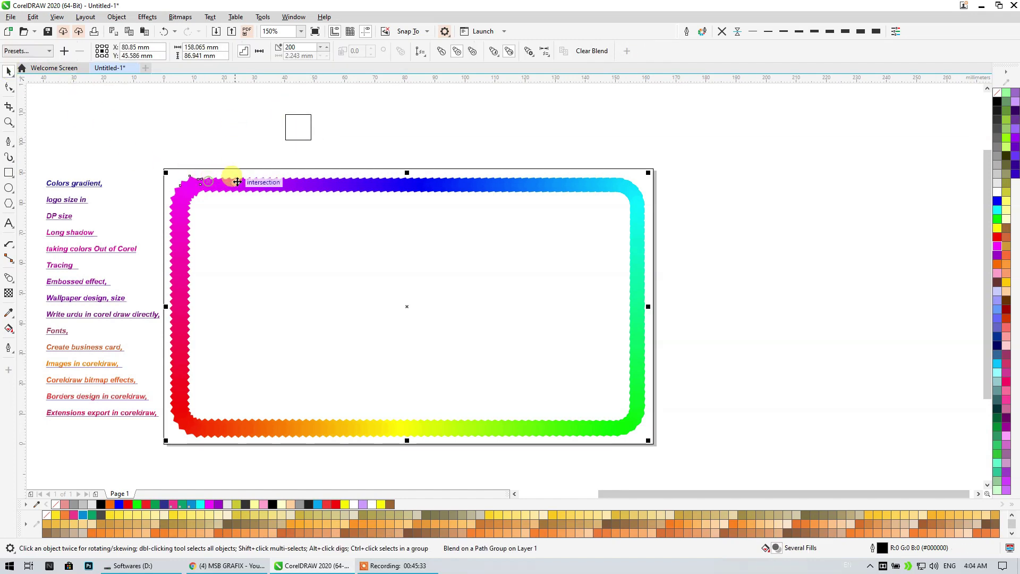
{"action": "left_click", "coordinate": [286, 131]}
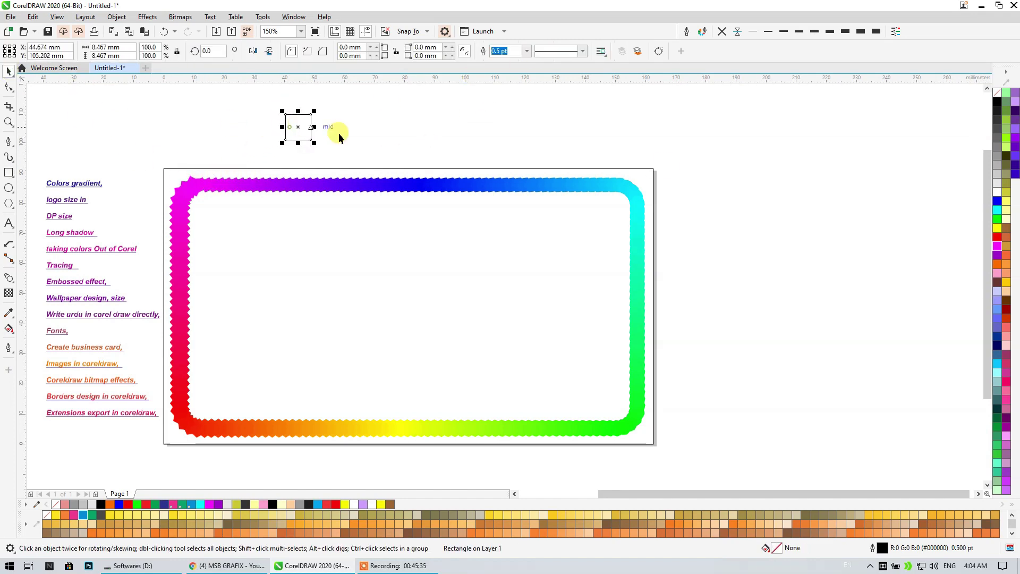
{"action": "left_click", "coordinate": [997, 228]}
{"action": "left_click", "coordinate": [722, 31]}
Try to assign the yellow square above the page as the border blend's new start object
{"action": "left_click", "coordinate": [9, 277]}
{"action": "left_click", "coordinate": [389, 189]}
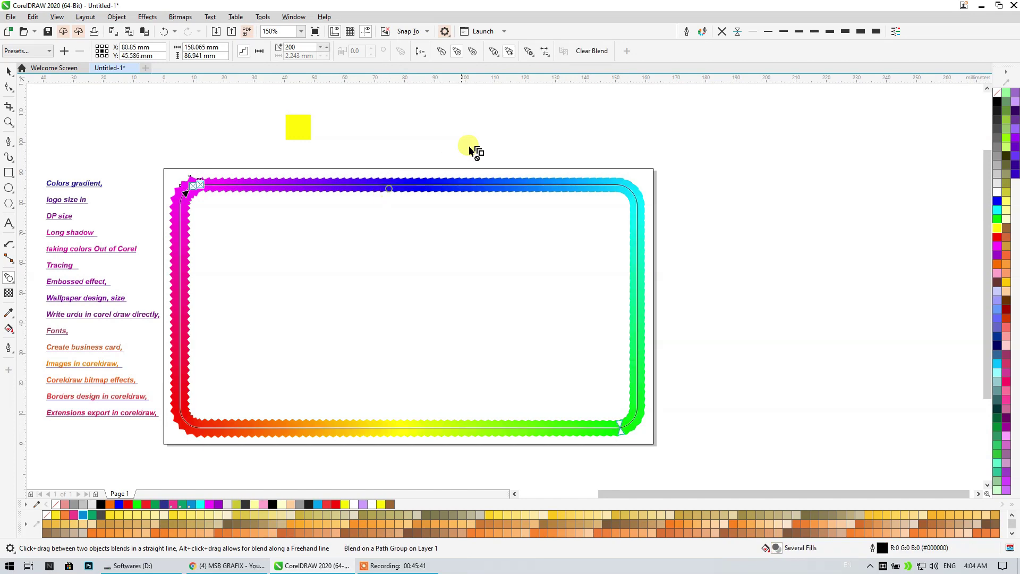
{"action": "left_click", "coordinate": [544, 56]}
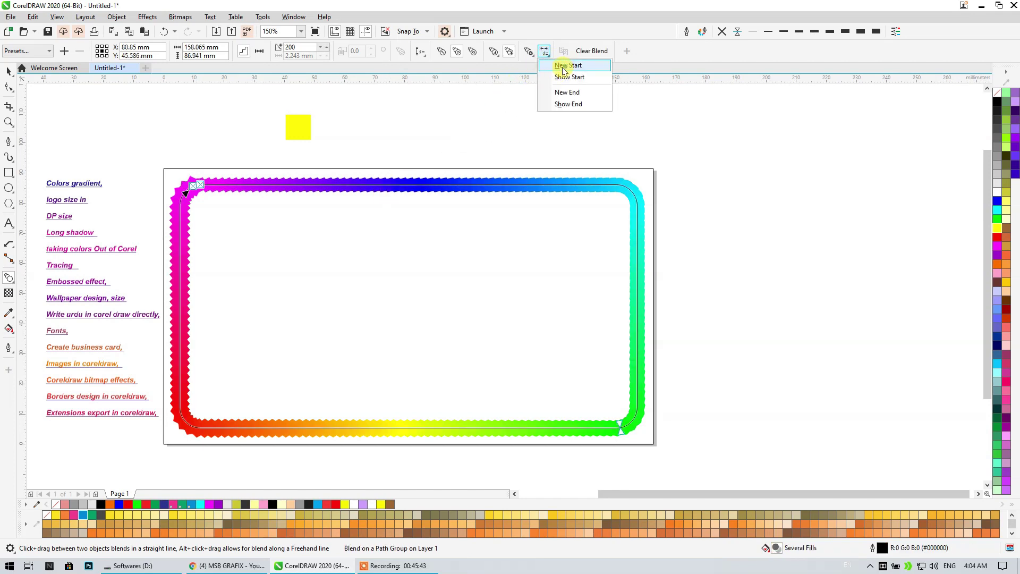
{"action": "left_click", "coordinate": [564, 65]}
{"action": "left_click", "coordinate": [302, 130]}
{"action": "left_click", "coordinate": [556, 312]}
{"action": "left_click", "coordinate": [294, 132]}
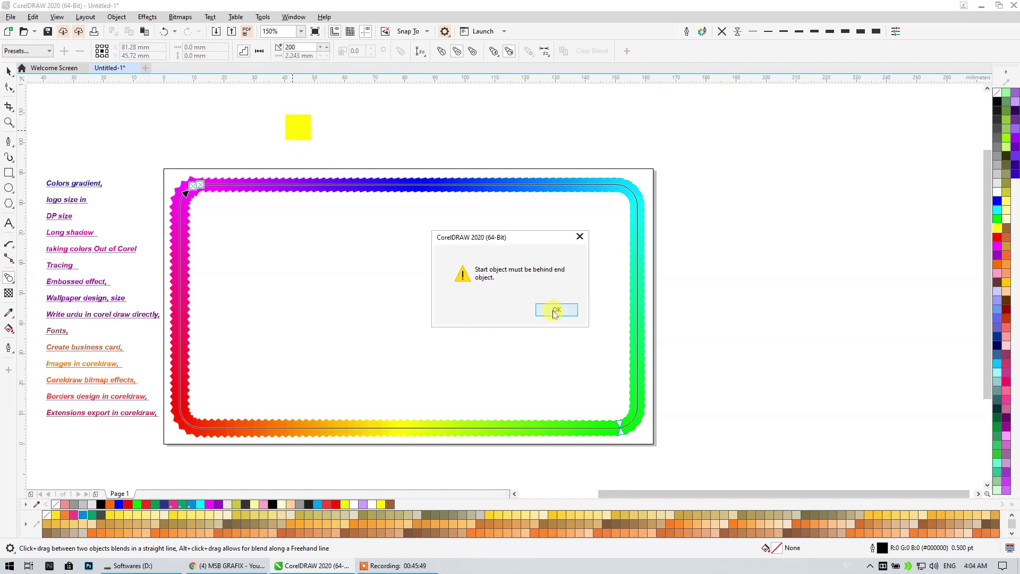
{"action": "left_click", "coordinate": [555, 312]}
{"action": "left_click", "coordinate": [298, 130]}
{"action": "left_click", "coordinate": [555, 309]}
Move the yellow square onto the border's upper edge, near the upper-left corner
{"action": "key", "text": "space"}
{"action": "left_click_drag", "start_coordinate": [307, 130], "coordinate": [247, 200]}
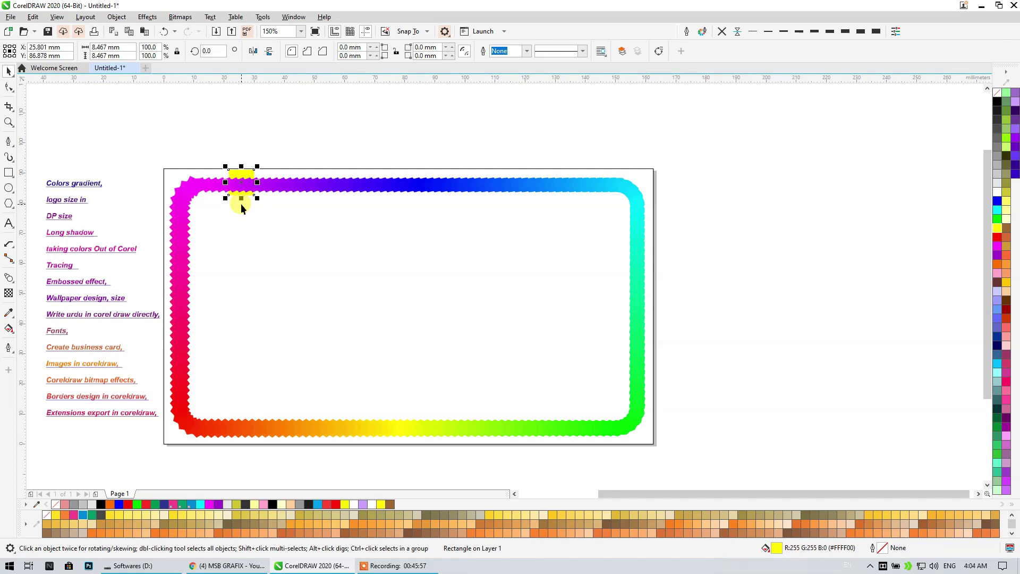
{"action": "scroll", "coordinate": [244, 181], "scroll_direction": "up", "scroll_amount": 2}
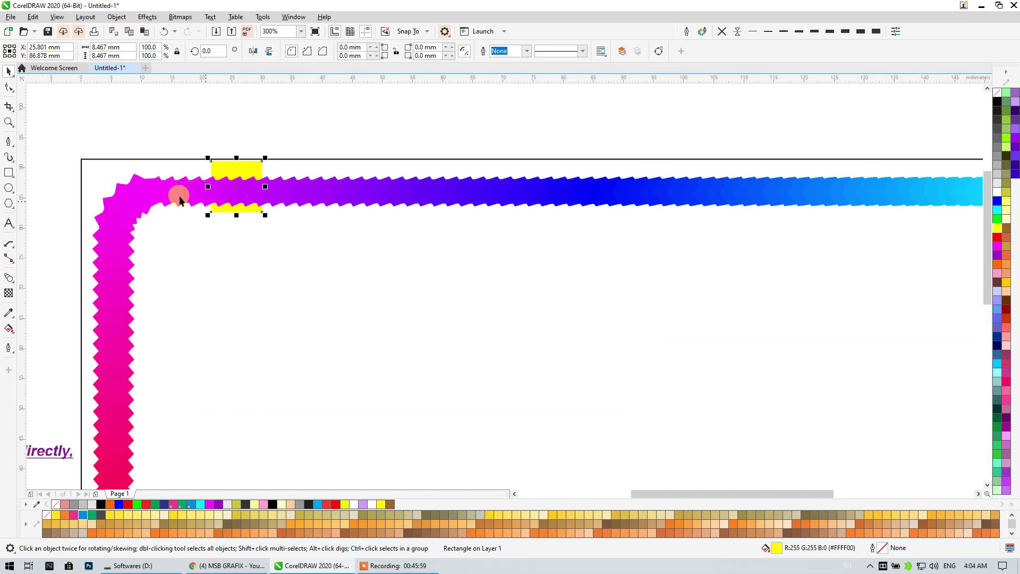
Try again to set a new start object for the border blend, picking the yellow square on the border
{"action": "left_click", "coordinate": [8, 277]}
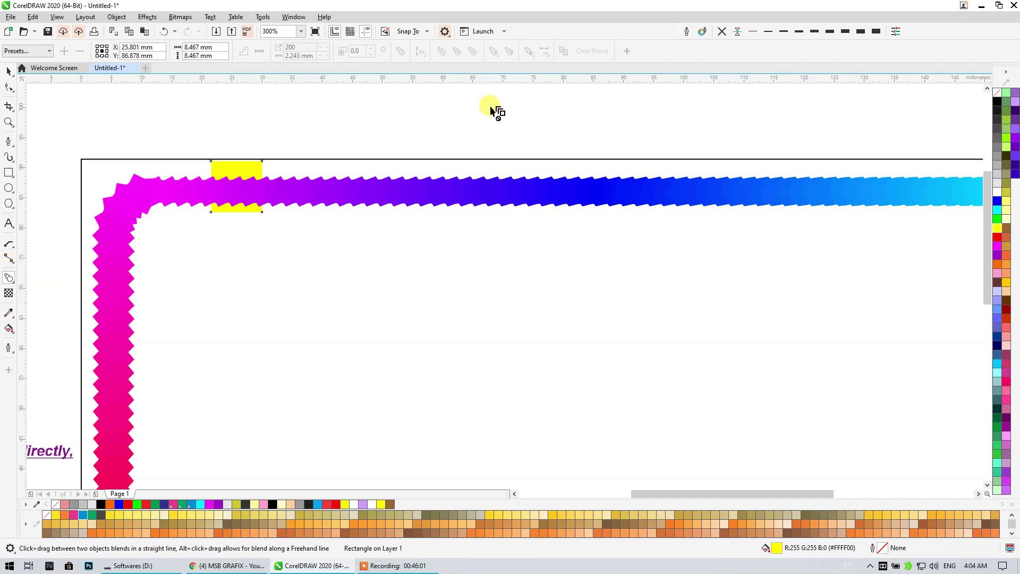
{"action": "left_click_drag", "start_coordinate": [249, 163], "coordinate": [317, 191]}
{"action": "left_click", "coordinate": [546, 52]}
{"action": "left_click", "coordinate": [567, 66]}
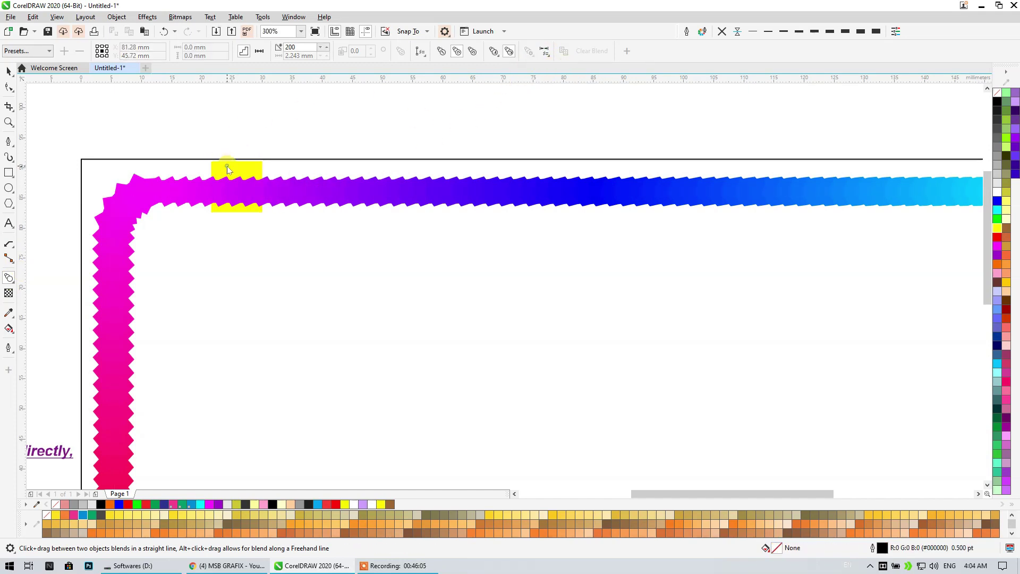
{"action": "left_click", "coordinate": [233, 170]}
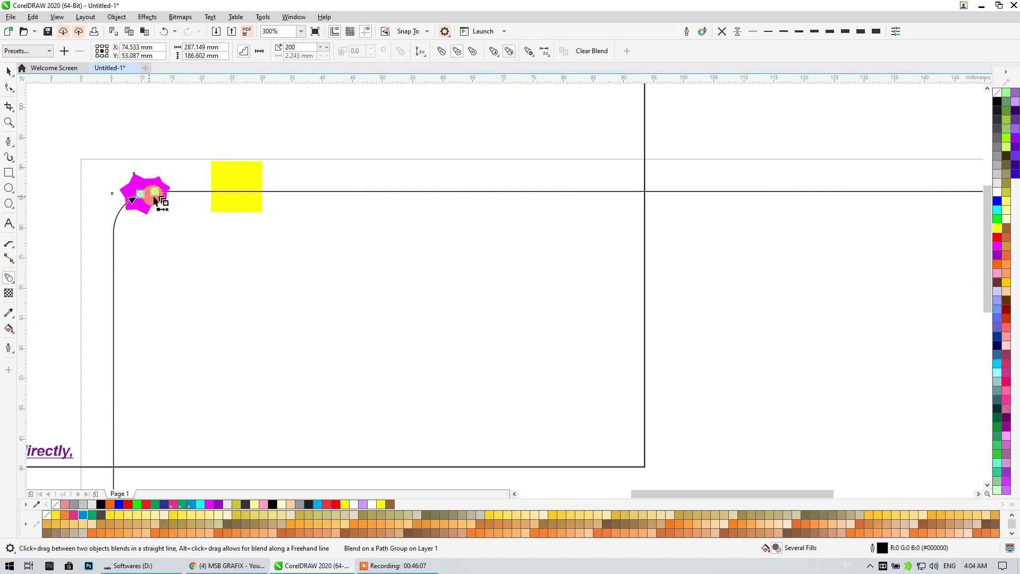
{"action": "left_click", "coordinate": [198, 153]}
{"action": "scroll", "coordinate": [202, 157], "scroll_direction": "down", "scroll_amount": 1}
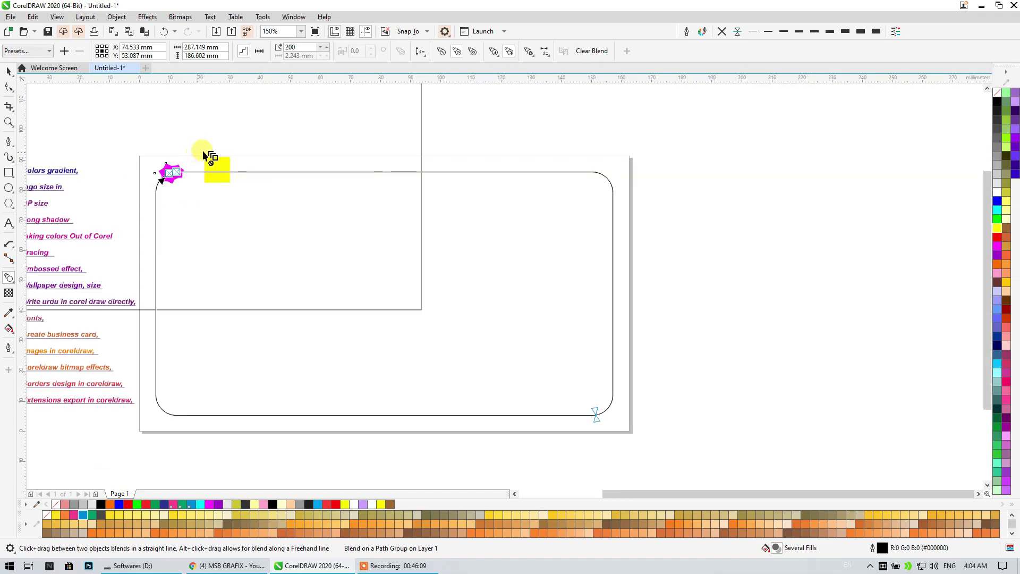
Move the whole blend group off the page to the empty area on its right
{"action": "scroll", "coordinate": [350, 217], "scroll_direction": "down", "scroll_amount": 1}
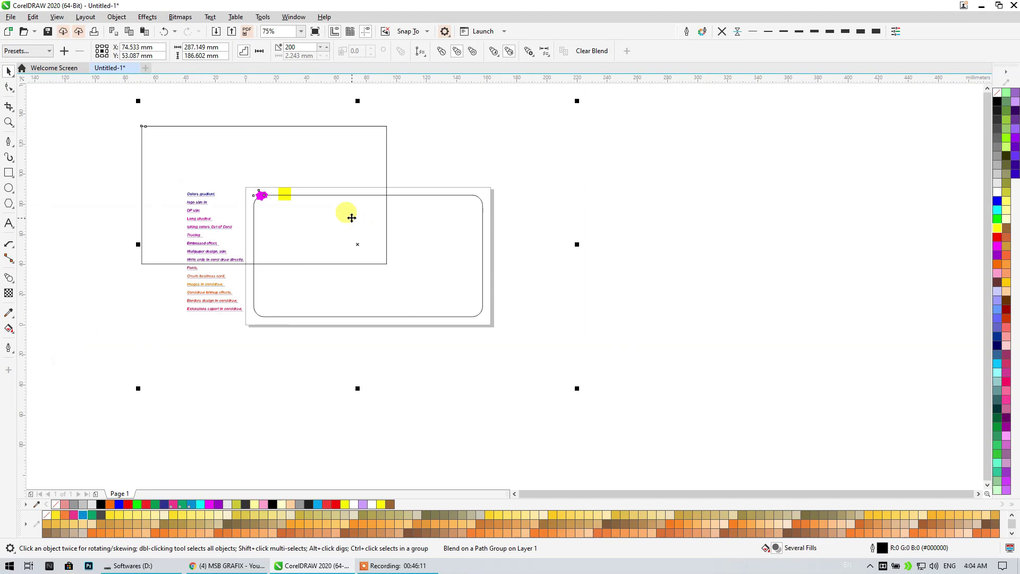
{"action": "left_click_drag", "start_coordinate": [263, 195], "coordinate": [645, 193]}
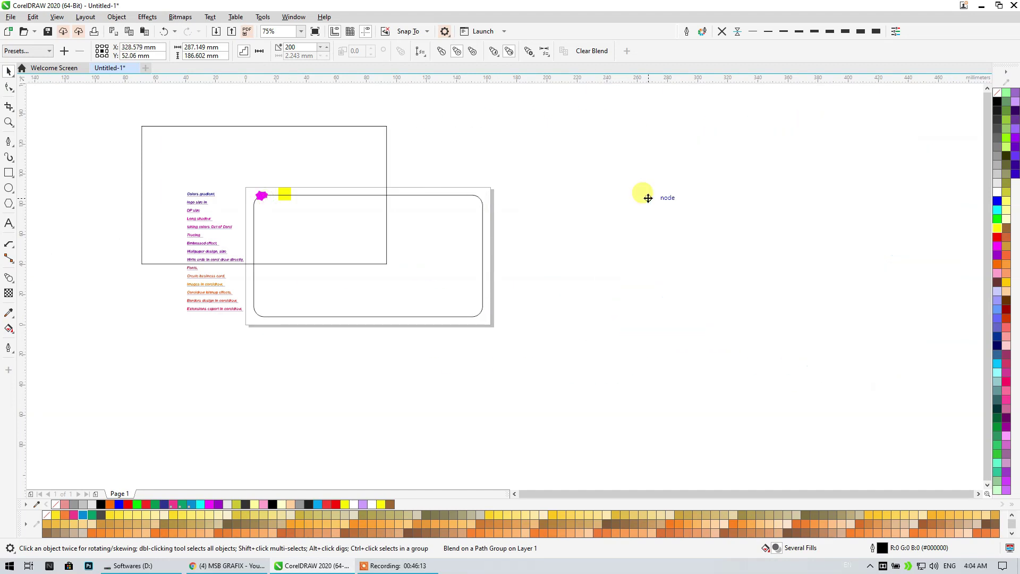
{"action": "scroll", "coordinate": [647, 200], "scroll_direction": "right", "scroll_amount": 3}
{"action": "left_click", "coordinate": [595, 171]}
{"action": "left_click", "coordinate": [344, 178]}
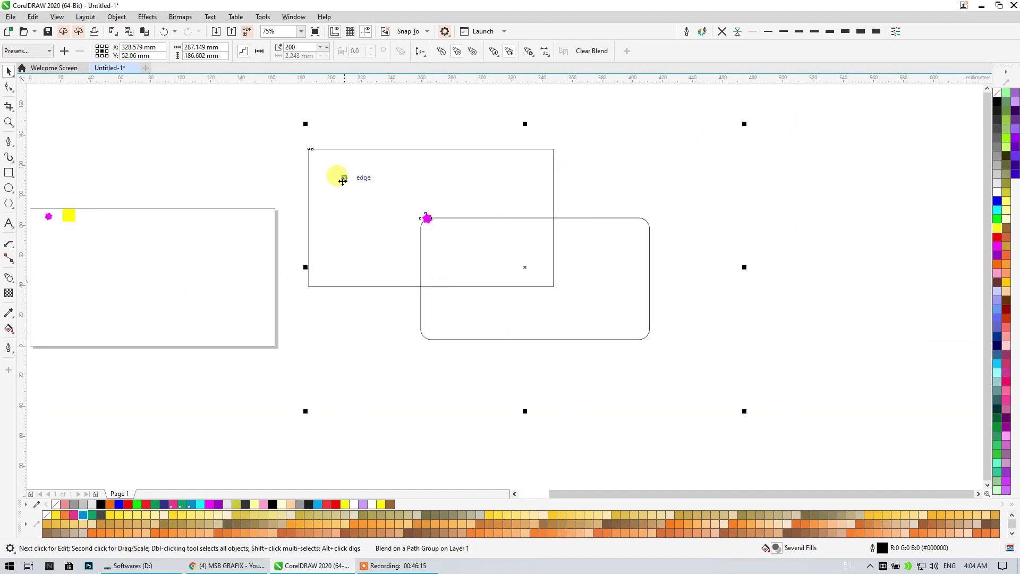
{"action": "left_click", "coordinate": [267, 177]}
Give the blend group beside the page a blue fill and a yellow outline
{"action": "left_click", "coordinate": [69, 215]}
{"action": "left_click", "coordinate": [459, 217]}
{"action": "left_click", "coordinate": [462, 219]}
{"action": "left_click", "coordinate": [645, 208]}
{"action": "left_click", "coordinate": [707, 228]}
{"action": "left_click", "coordinate": [998, 200]}
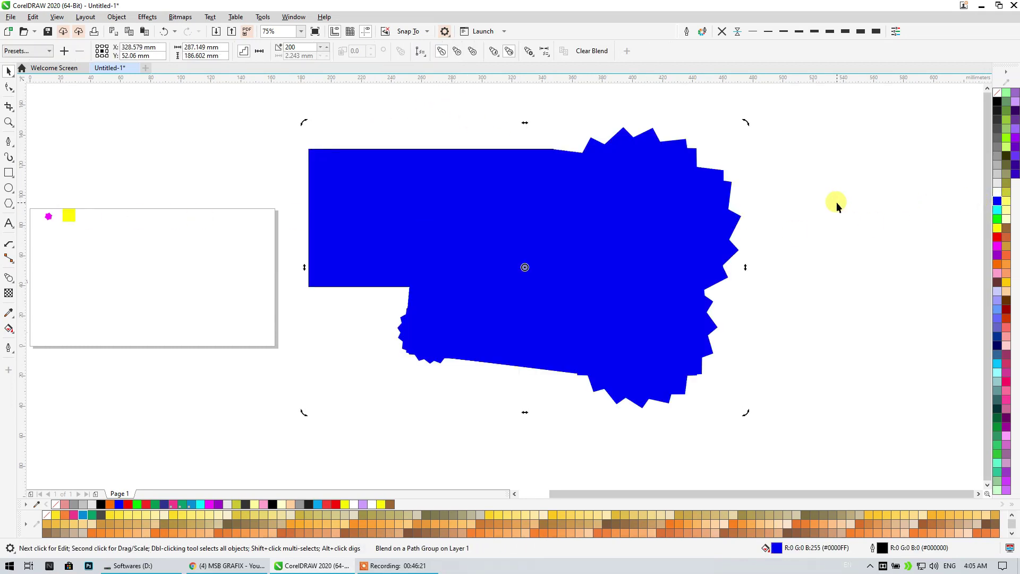
{"action": "right_click", "coordinate": [998, 228]}
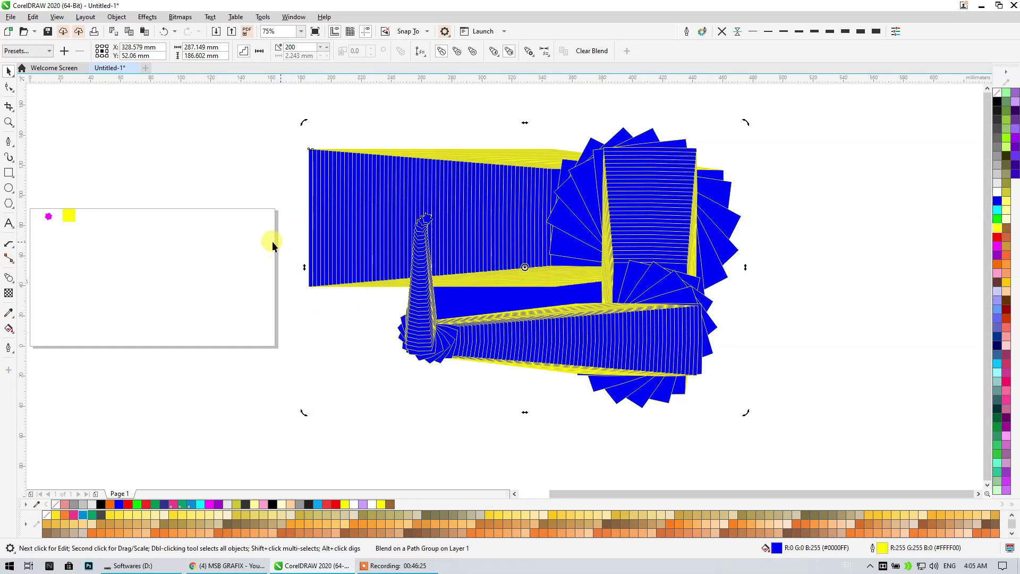
Delete the blue and yellow blend group and move the yellow square close to the magenta star on the page
{"action": "scroll", "coordinate": [271, 237], "scroll_direction": "left", "scroll_amount": 2}
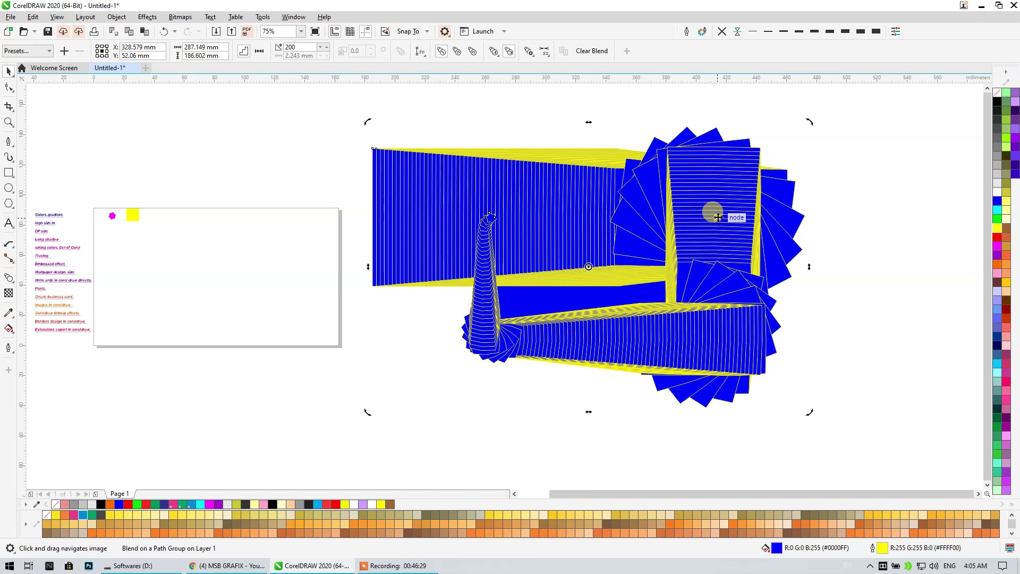
{"action": "key", "text": "Delete"}
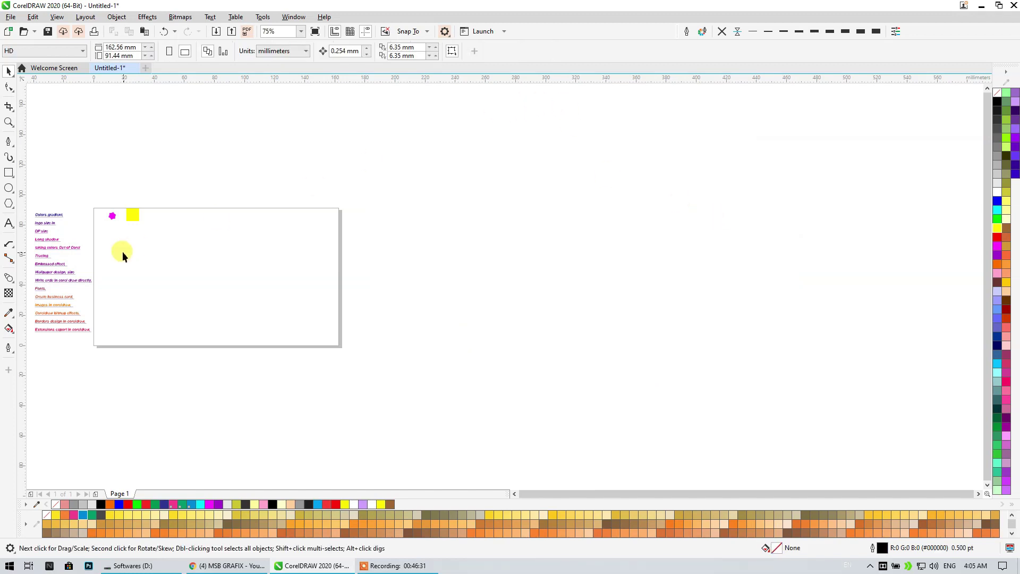
{"action": "scroll", "coordinate": [101, 210], "scroll_direction": "up", "scroll_amount": 2}
{"action": "left_click", "coordinate": [164, 223]}
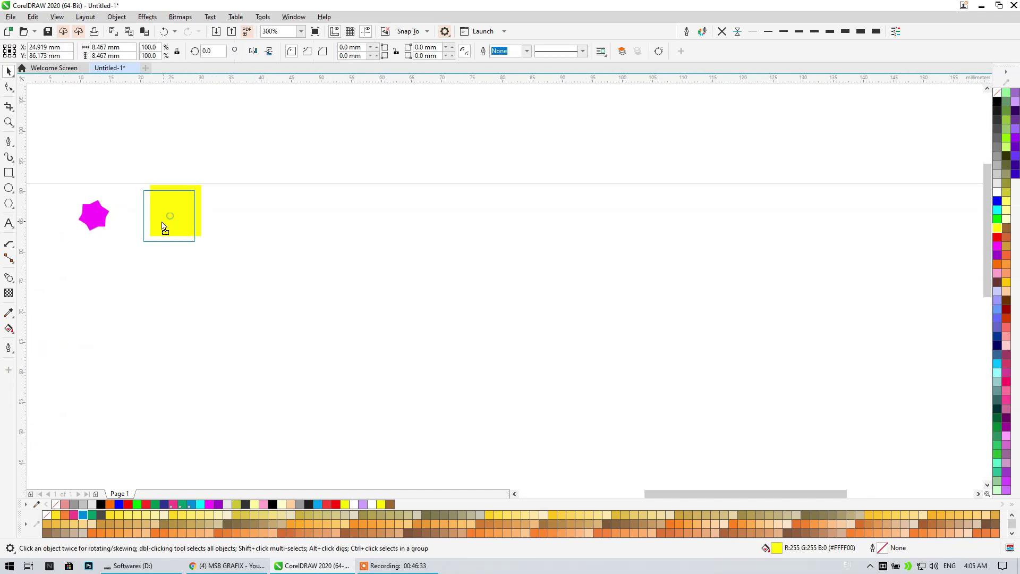
{"action": "scroll", "coordinate": [143, 223], "scroll_direction": "down", "scroll_amount": 1}
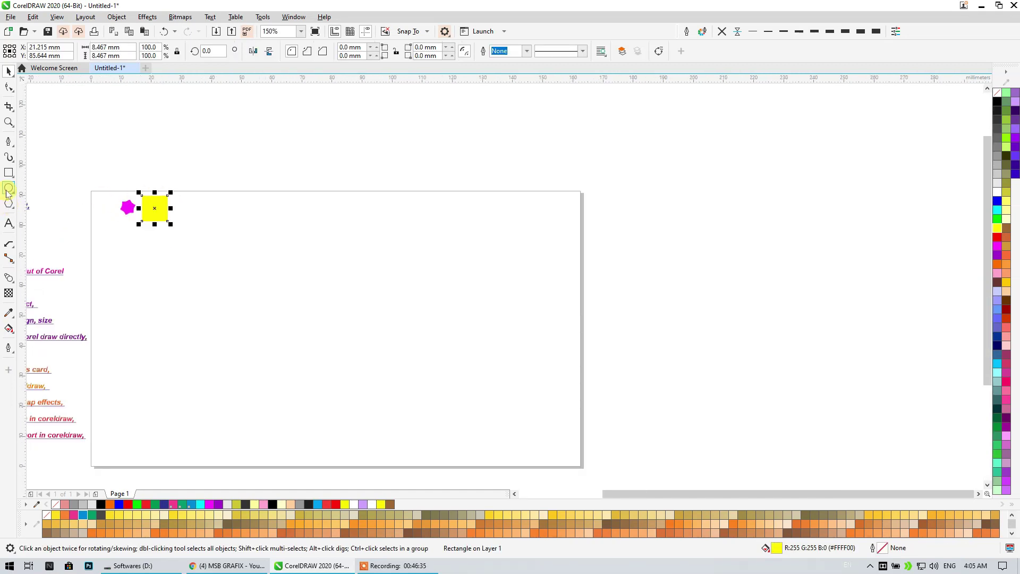
Draw a spiral in the middle of the page with the Spiral tool and replace it with one of 12 revolutions
{"action": "left_click", "coordinate": [14, 208]}
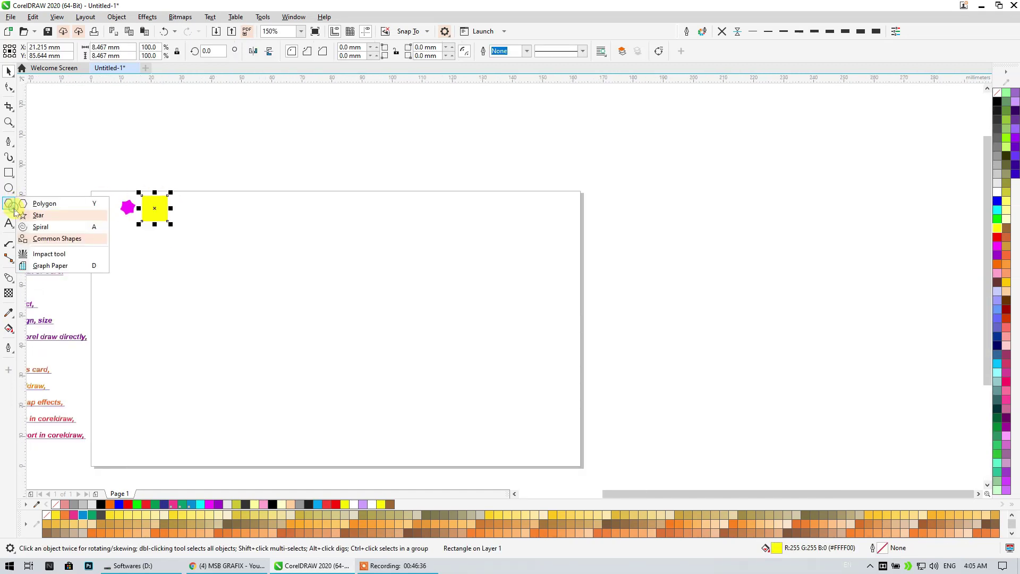
{"action": "left_click", "coordinate": [41, 227]}
{"action": "left_click_drag", "start_coordinate": [280, 240], "coordinate": [506, 280]}
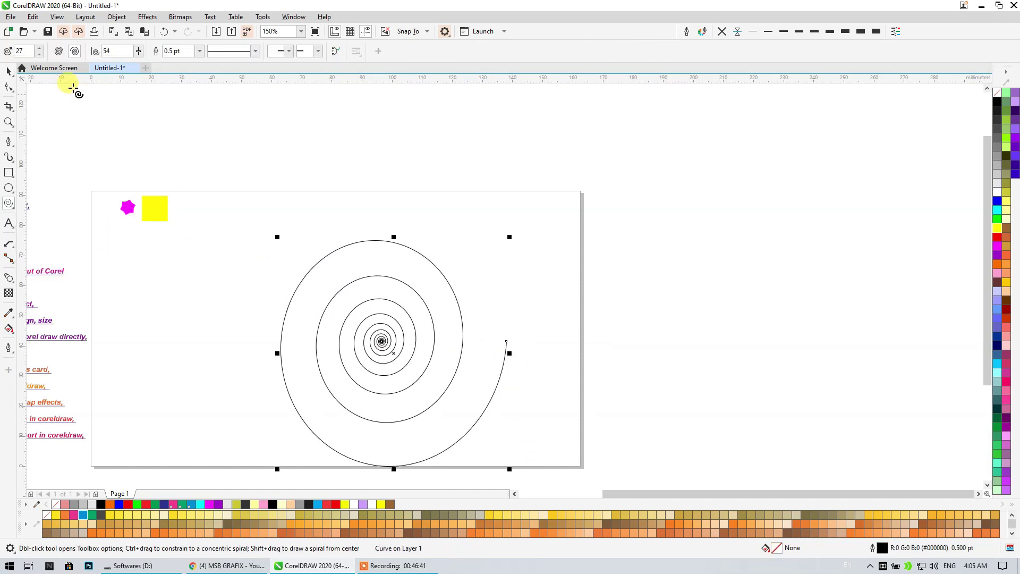
{"action": "type", "text": "1"}
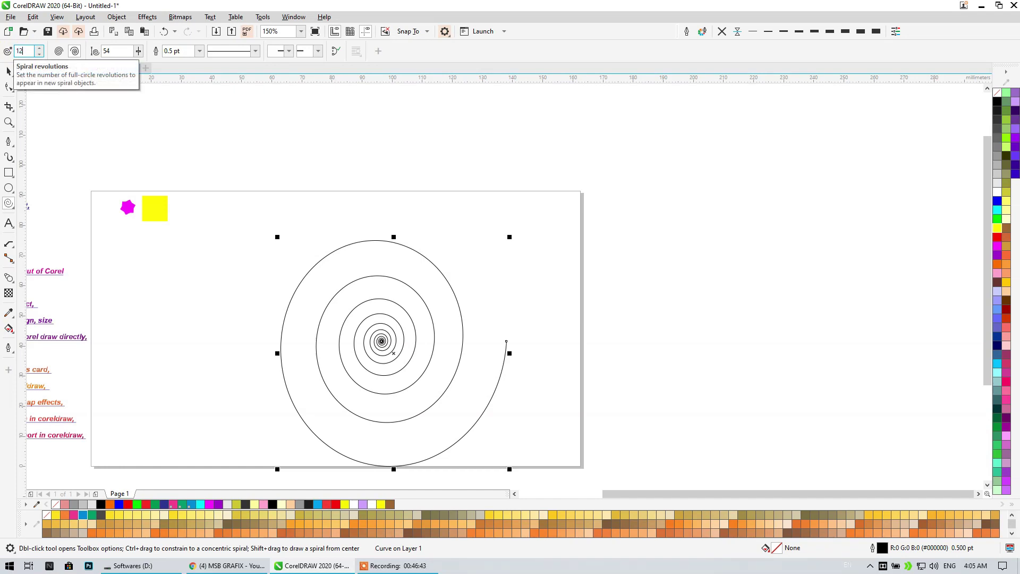
{"action": "type", "text": "2"}
{"action": "key", "text": "Delete"}
{"action": "left_click_drag", "start_coordinate": [231, 196], "coordinate": [519, 442]}
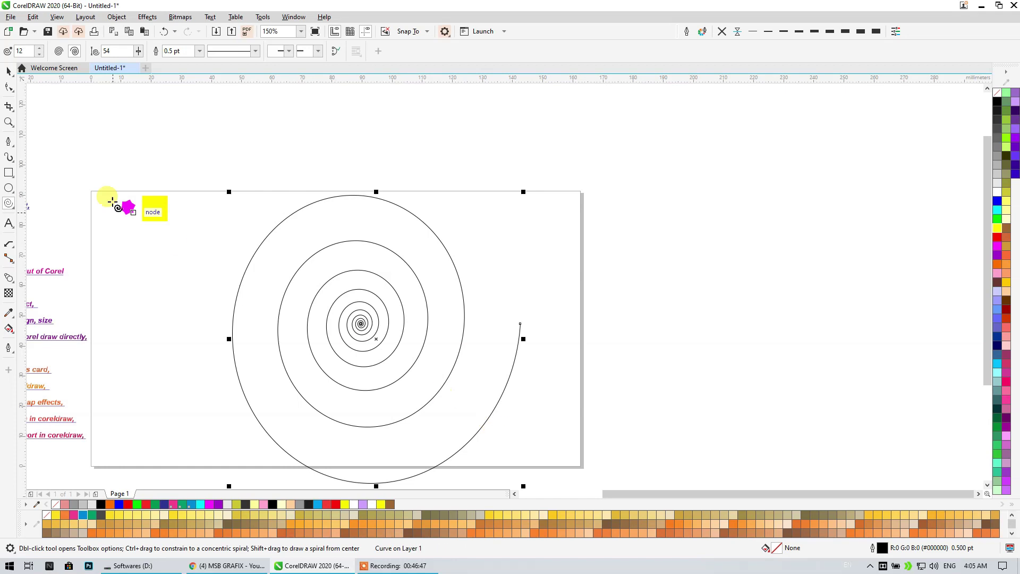
Replace the spiral with one of 5 revolutions, about 85 by 73 mm, on the right part of the page
{"action": "type", "text": "5"}
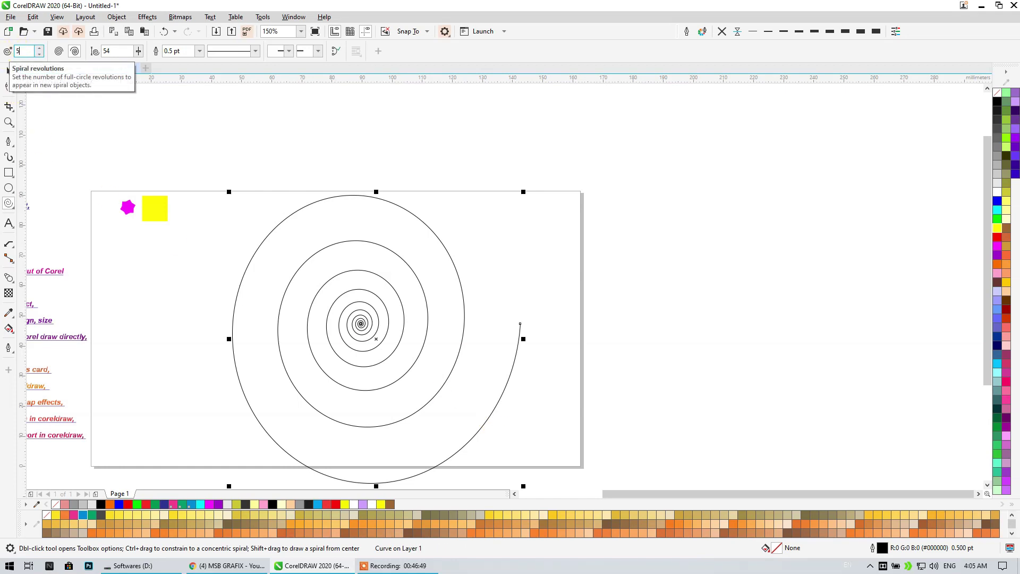
{"action": "key", "text": "Delete"}
{"action": "left_click_drag", "start_coordinate": [267, 209], "coordinate": [527, 431]}
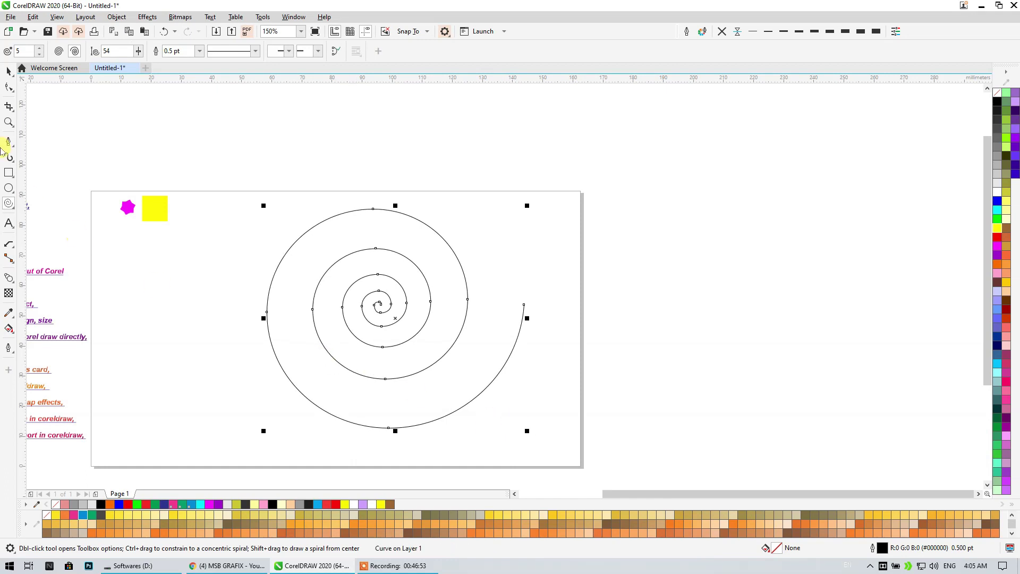
{"action": "left_click", "coordinate": [7, 71]}
{"action": "left_click", "coordinate": [171, 132]}
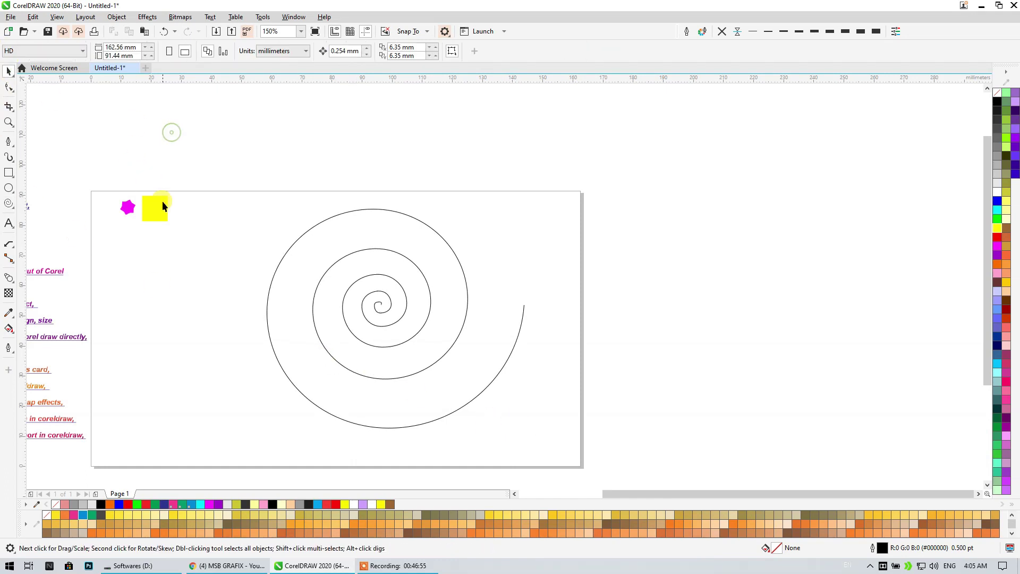
Fill the yellow square red and scale it down to about 5.5 mm beside the magenta star
{"action": "left_click_drag", "start_coordinate": [157, 208], "coordinate": [231, 209]}
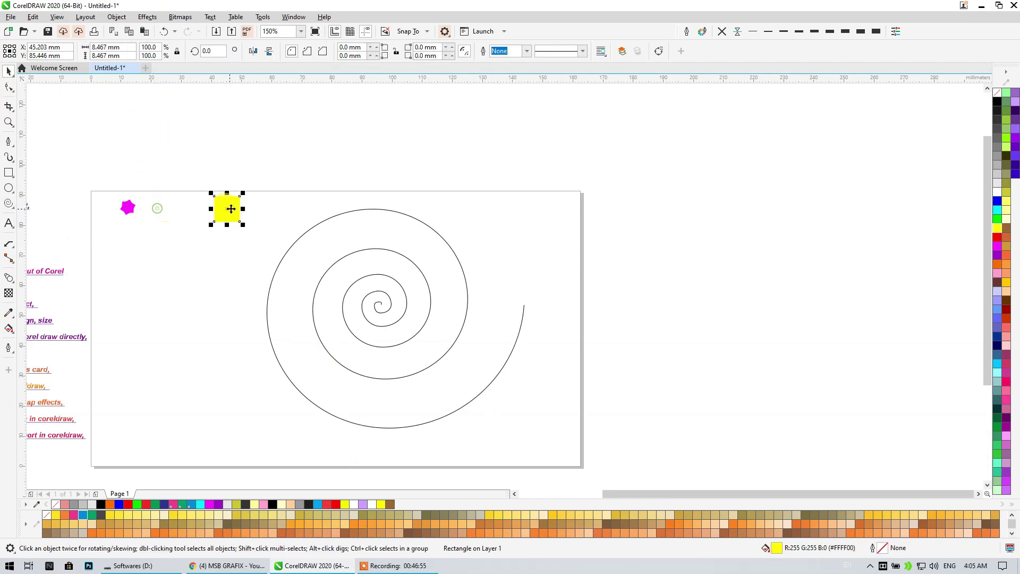
{"action": "left_click", "coordinate": [997, 238]}
{"action": "left_click_drag", "start_coordinate": [98, 141], "coordinate": [313, 252]}
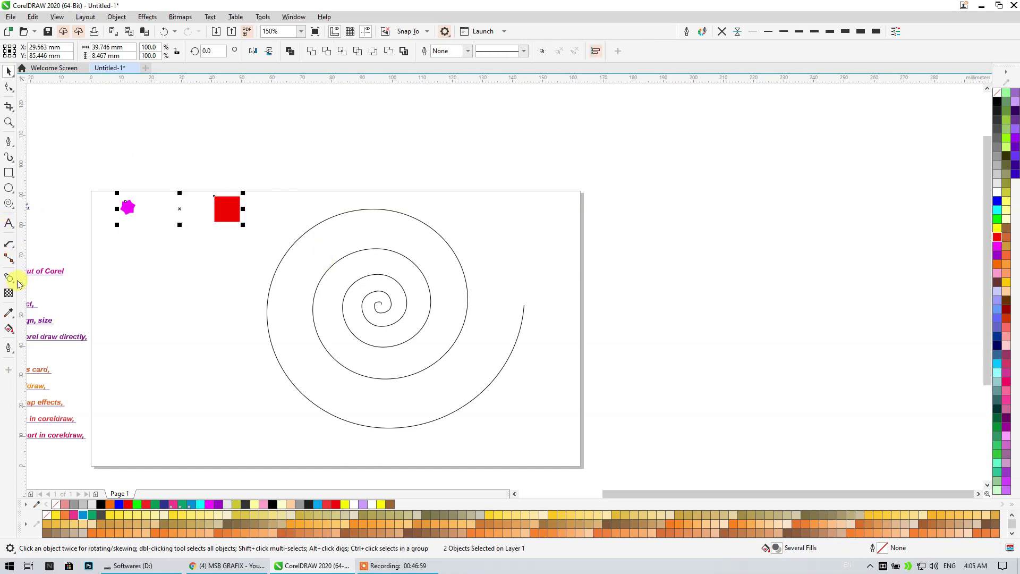
{"action": "left_click_drag", "start_coordinate": [195, 171], "coordinate": [169, 215]}
Blend the magenta star and the red square in 50 steps and stretch the blend to about 41 mm wide
{"action": "left_click_drag", "start_coordinate": [84, 170], "coordinate": [219, 250]}
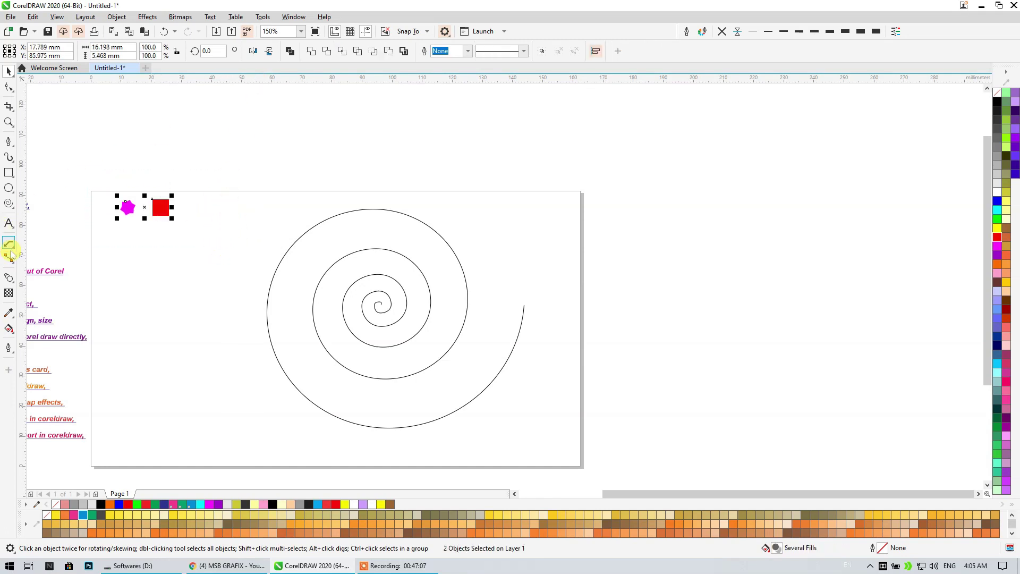
{"action": "left_click", "coordinate": [8, 278]}
{"action": "left_click_drag", "start_coordinate": [127, 207], "coordinate": [158, 208]}
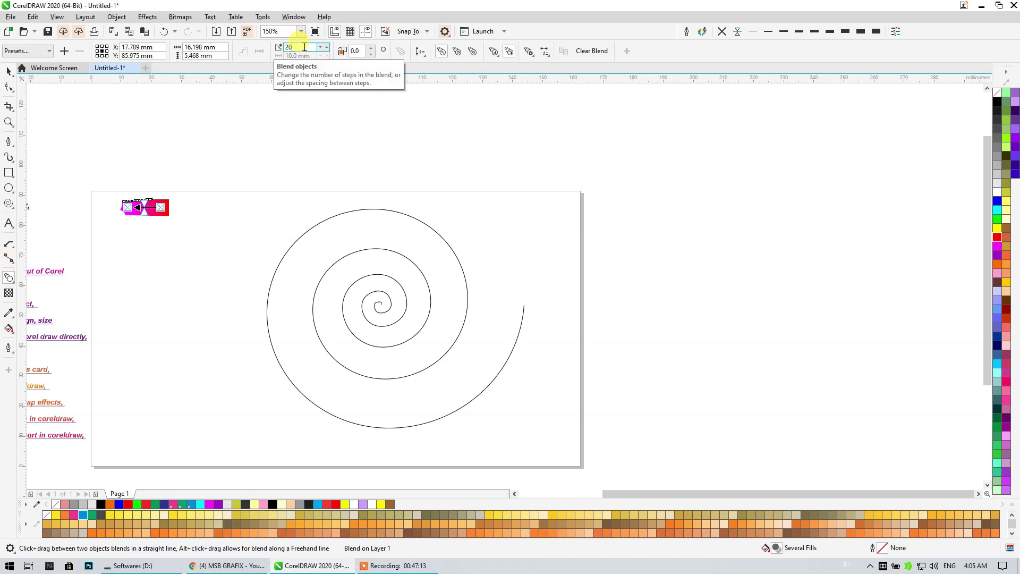
{"action": "left_click_drag", "start_coordinate": [298, 47], "coordinate": [259, 54]}
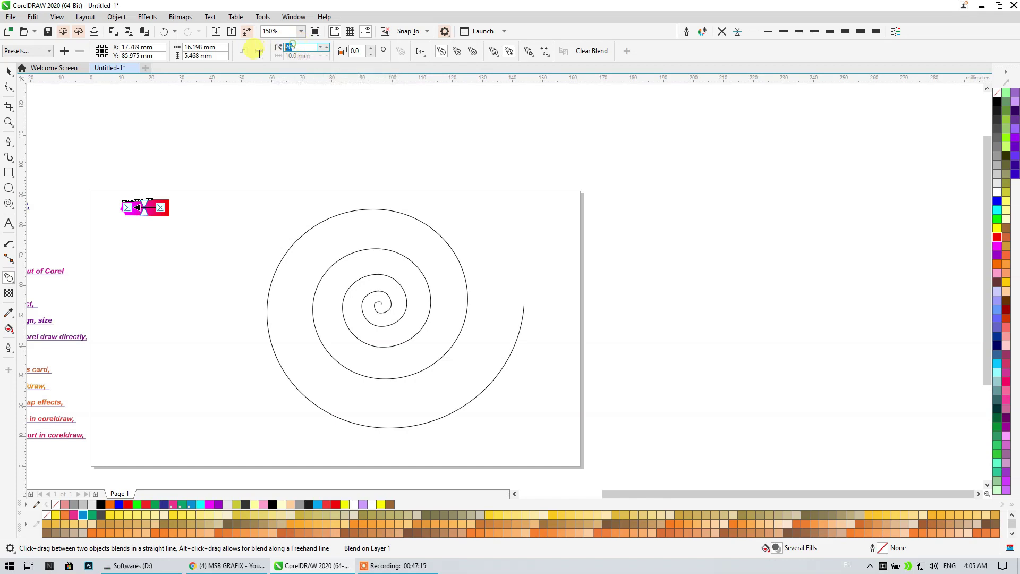
{"action": "type", "text": "5"}
{"action": "key", "text": "Return"}
{"action": "left_click", "coordinate": [9, 71]}
{"action": "left_click_drag", "start_coordinate": [162, 208], "coordinate": [126, 211]}
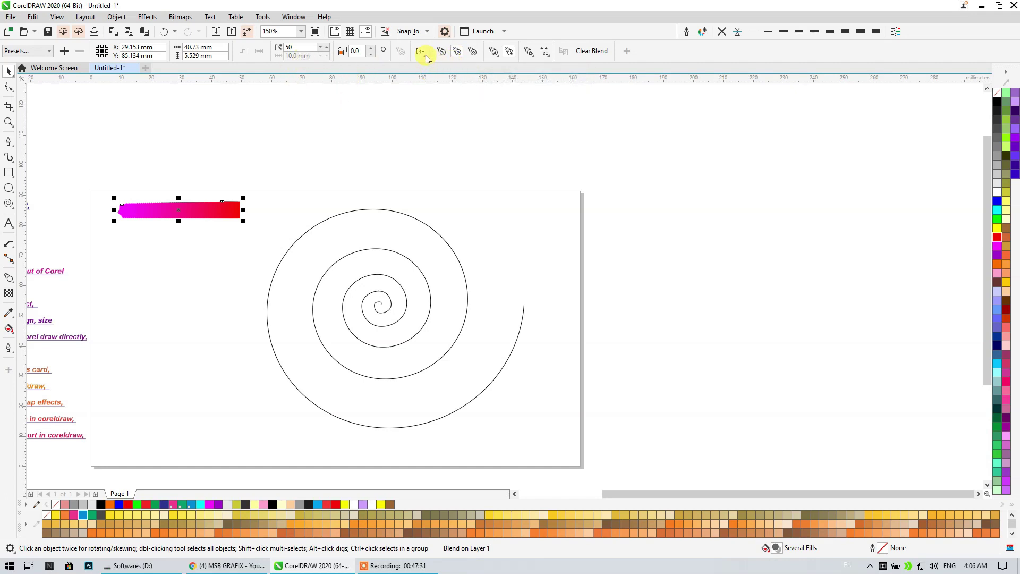
Use the spiral as the new path of the blend and distribute the blend along the full path
{"action": "key", "text": "Escape"}
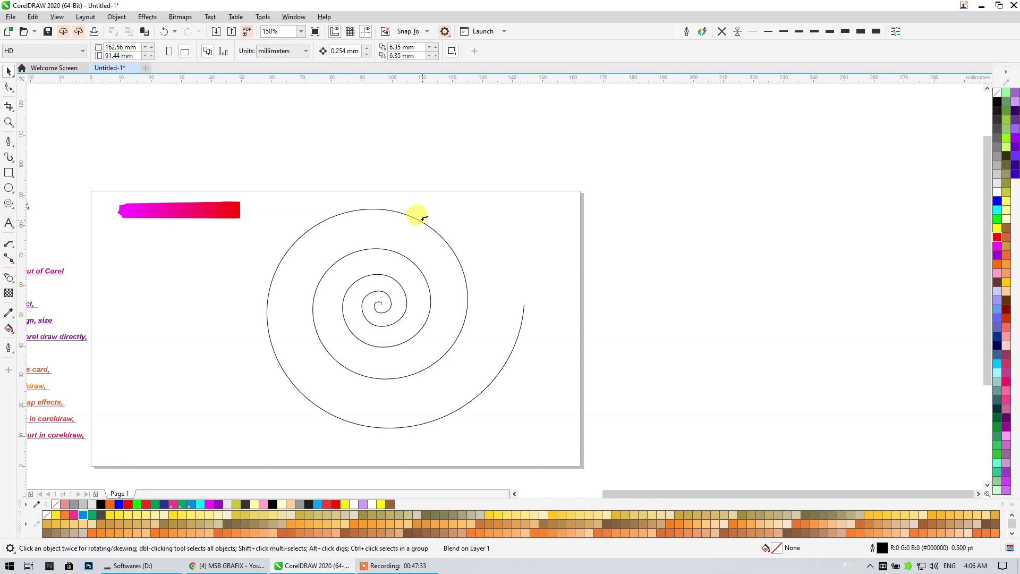
{"action": "left_click", "coordinate": [423, 219]}
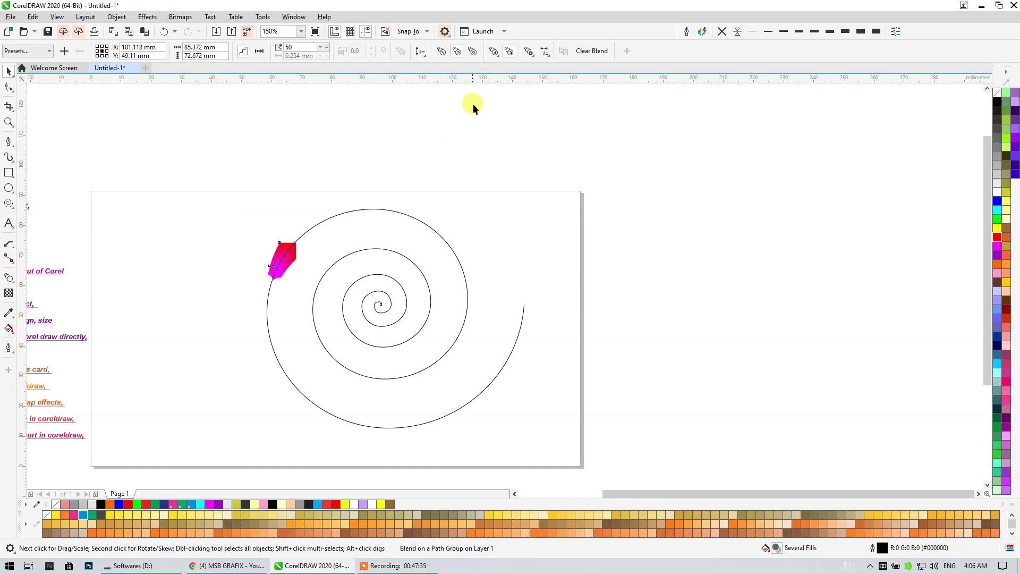
{"action": "left_click", "coordinate": [533, 54]}
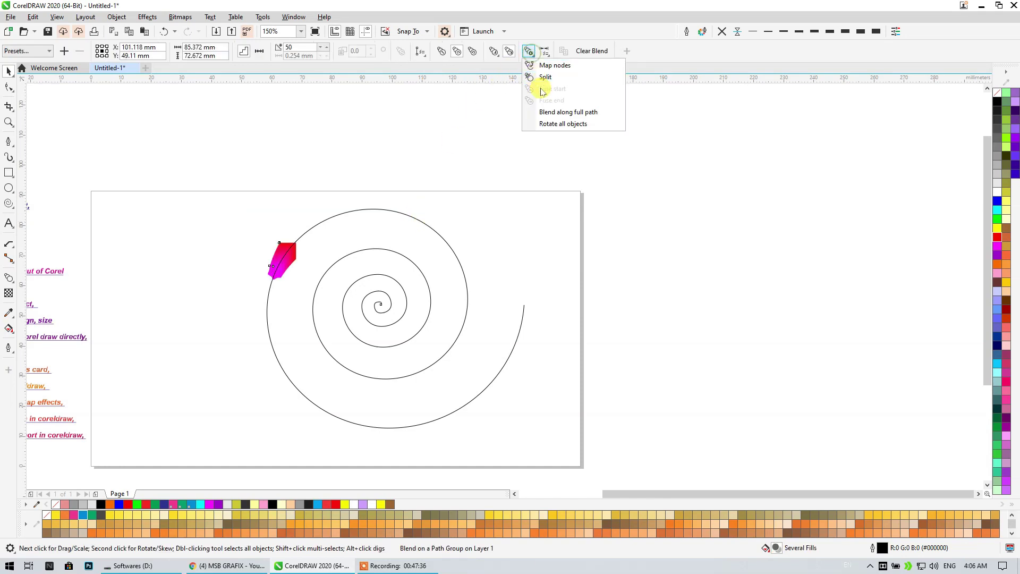
{"action": "left_click", "coordinate": [566, 114]}
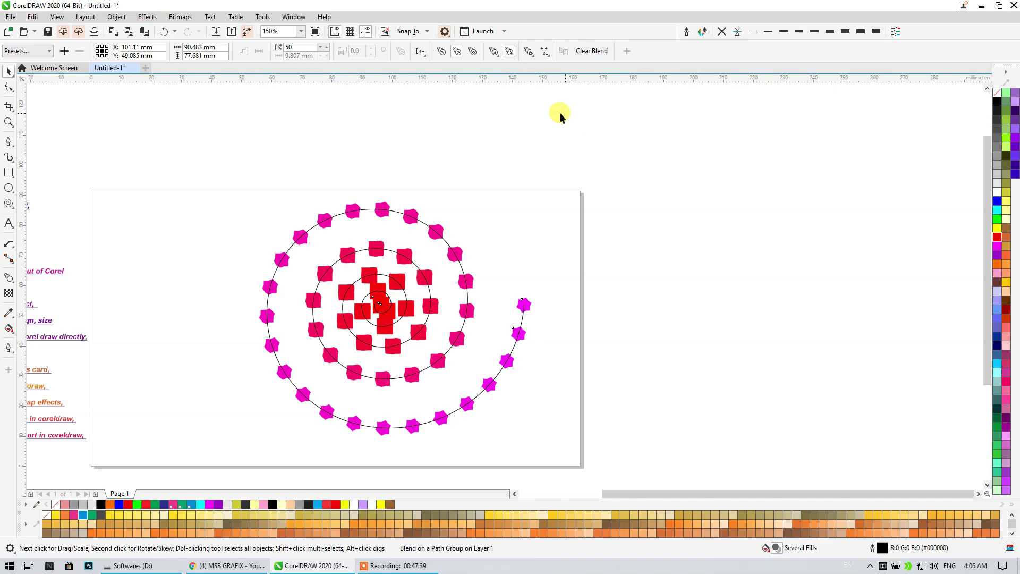
Set the number of steps of the spiral blend to 200
{"action": "left_click", "coordinate": [409, 256]}
{"action": "left_click", "coordinate": [299, 48]}
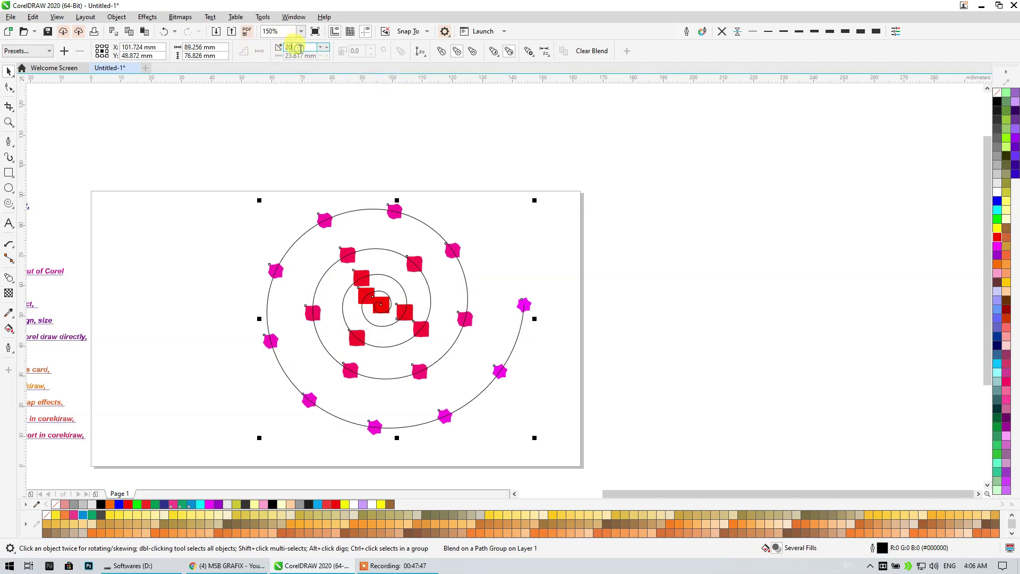
{"action": "type", "text": "0"}
{"action": "key", "text": "Return"}
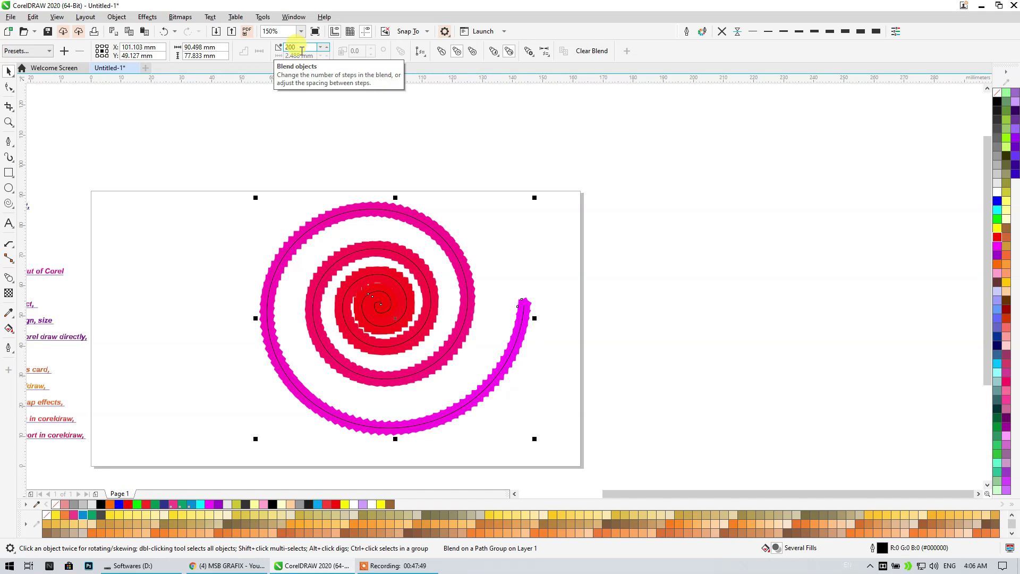
{"action": "left_click", "coordinate": [294, 135]}
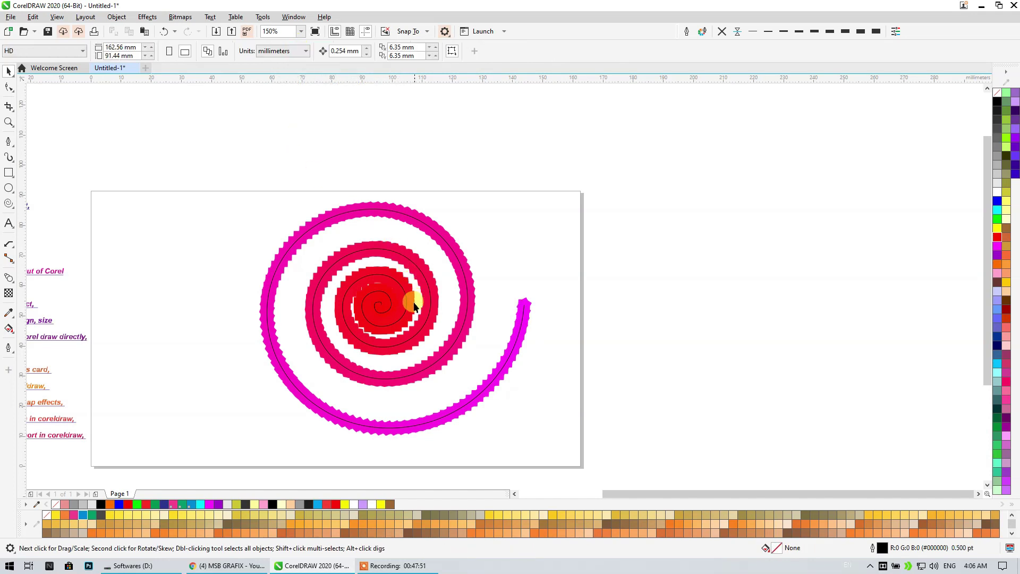
Fill the star at the spiral's outer end bright green and the square at its centre dark green
{"action": "left_click", "coordinate": [379, 304]}
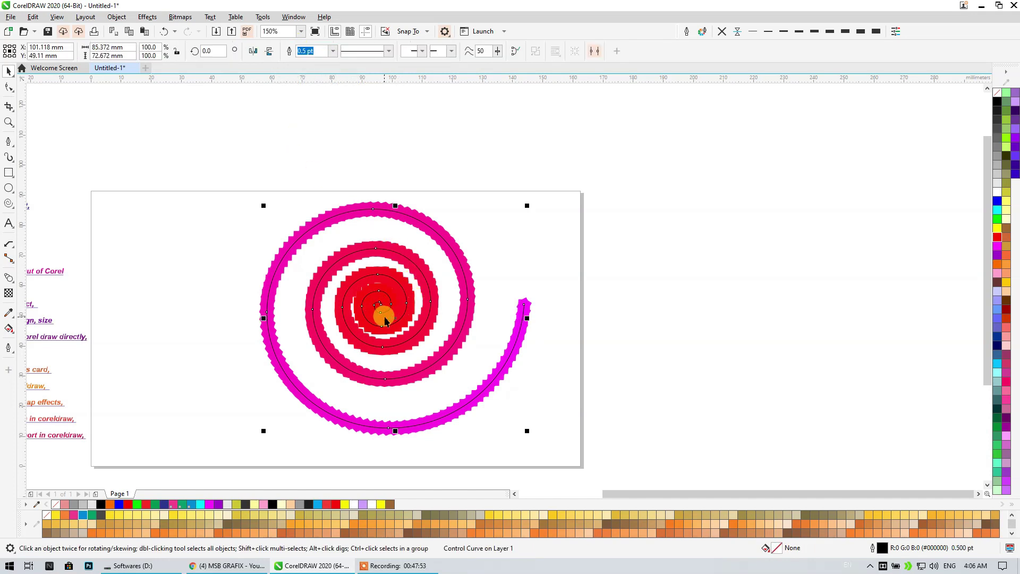
{"action": "left_click", "coordinate": [444, 180]}
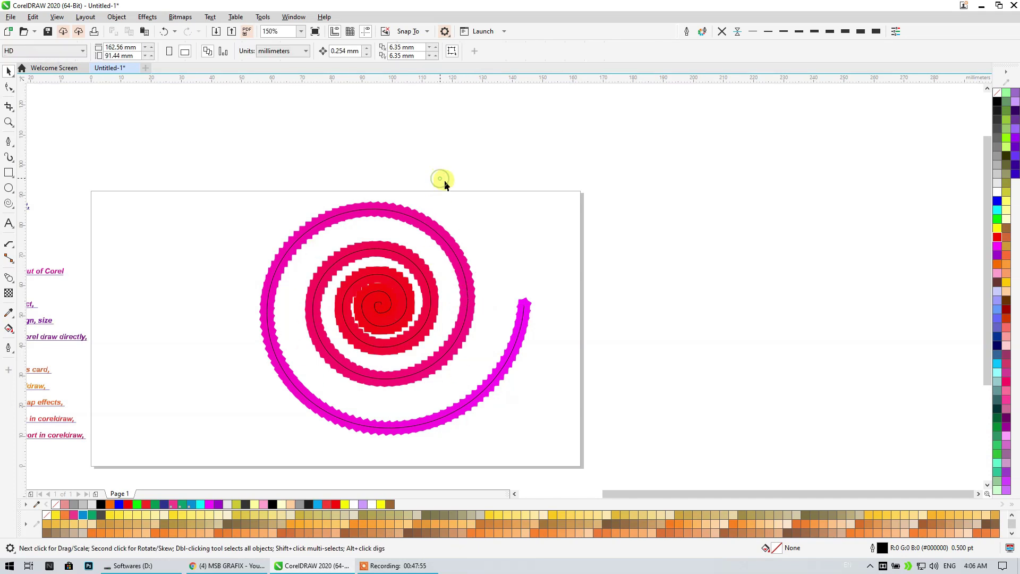
{"action": "left_click", "coordinate": [997, 219]}
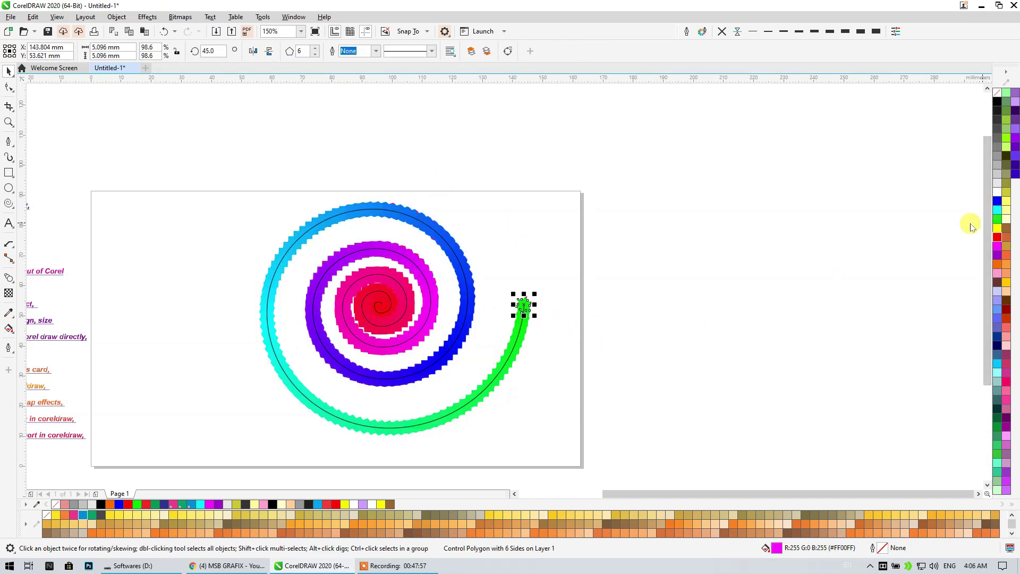
{"action": "left_click", "coordinate": [366, 303]}
{"action": "left_click", "coordinate": [998, 210]}
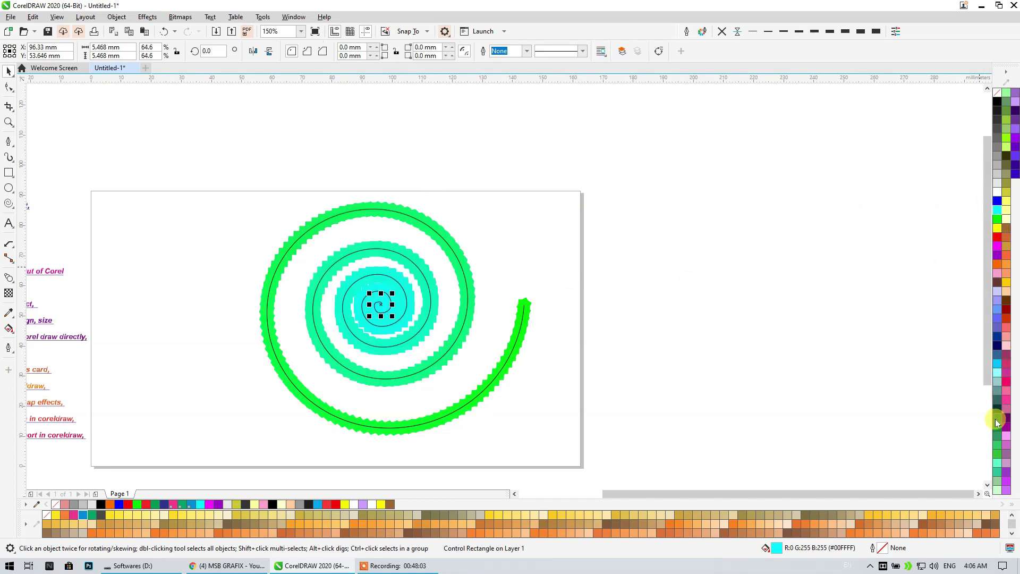
{"action": "left_click", "coordinate": [997, 428]}
{"action": "left_click", "coordinate": [698, 273]}
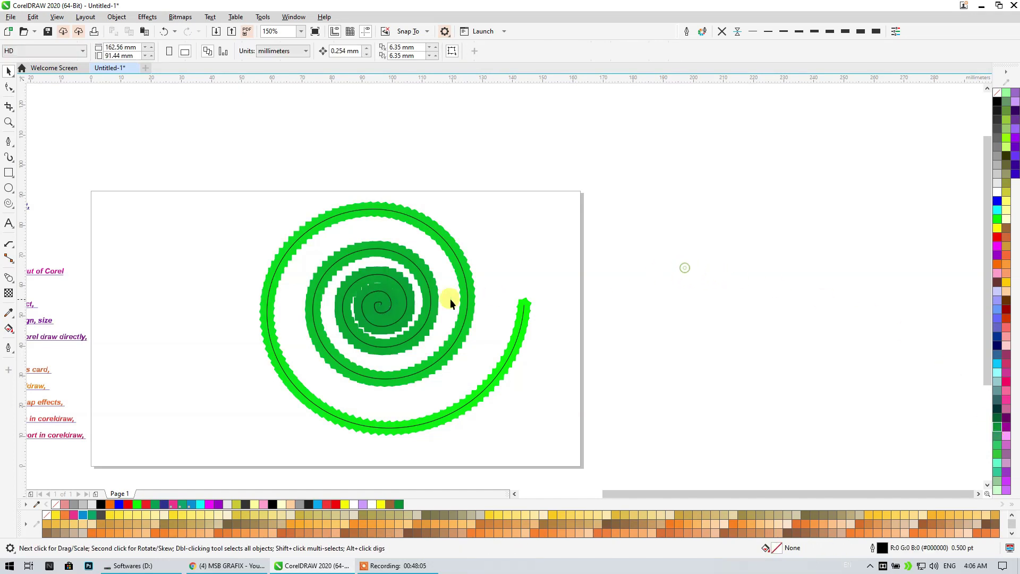
Break the green spiral blend apart and move its path curve off the page to the upper right
{"action": "left_click", "coordinate": [431, 307]}
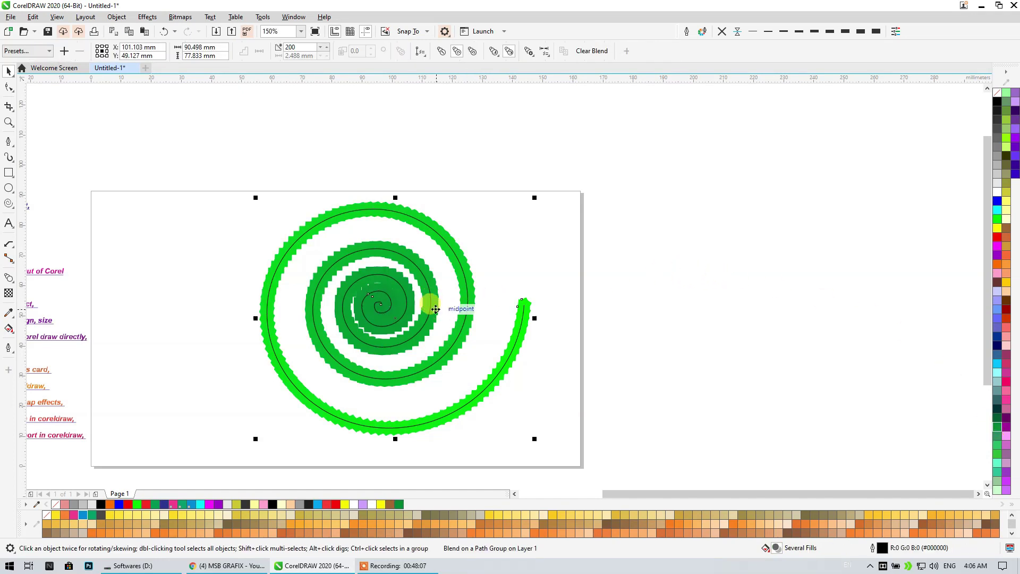
{"action": "key", "text": "ctrl+k"}
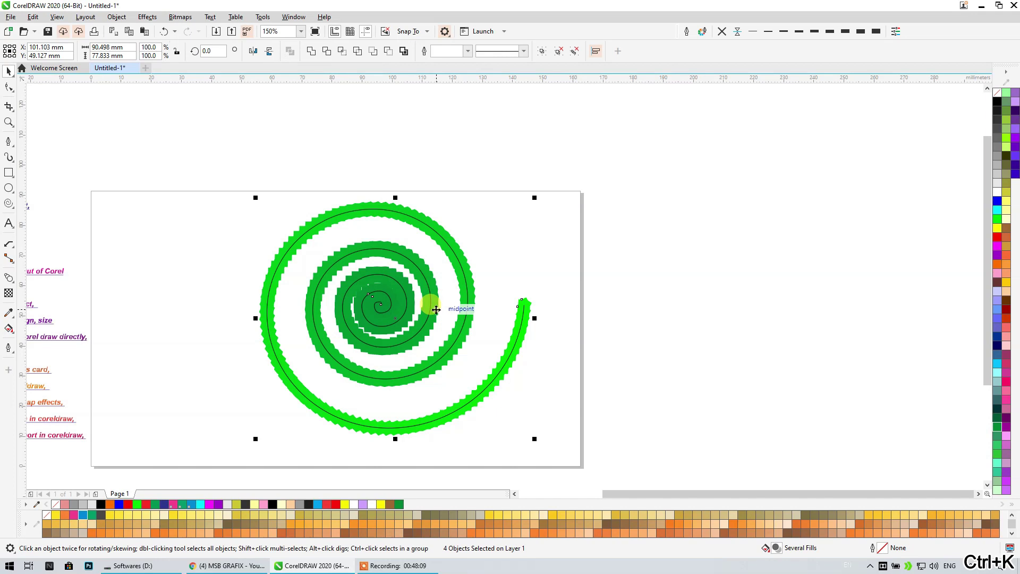
{"action": "left_click_drag", "start_coordinate": [474, 154], "coordinate": [367, 319]}
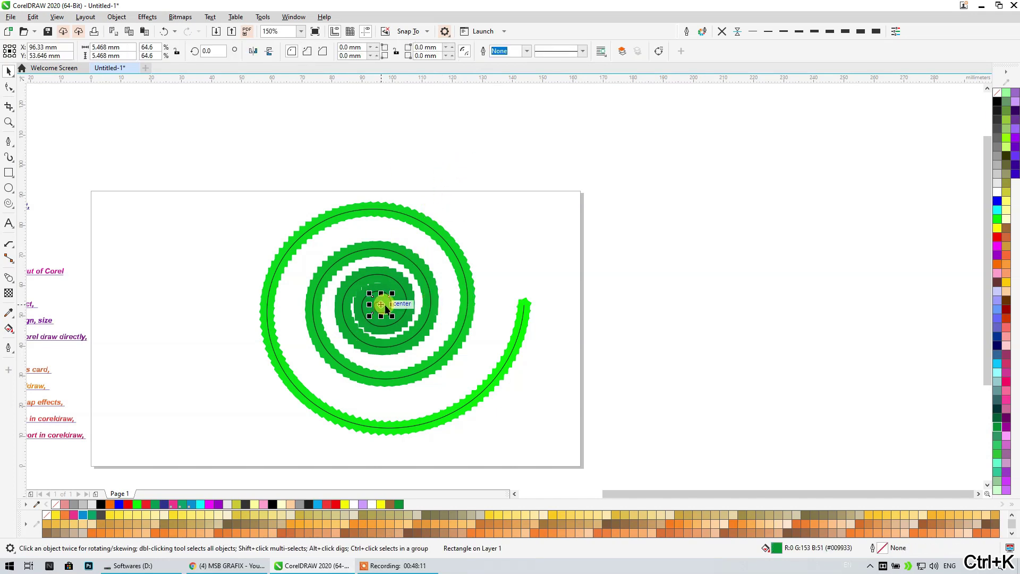
{"action": "left_click", "coordinate": [547, 250]}
{"action": "left_click_drag", "start_coordinate": [526, 319], "coordinate": [898, 176]}
Select all the green spiral shapes on the page, ungroup them and combine them into one group
{"action": "left_click_drag", "start_coordinate": [199, 119], "coordinate": [542, 444]}
{"action": "left_click", "coordinate": [557, 51]}
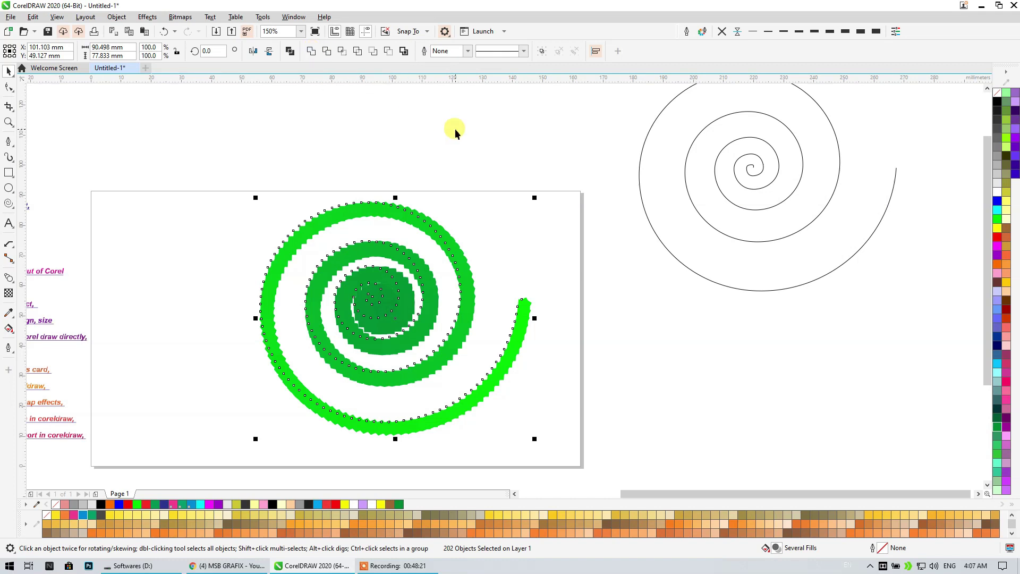
{"action": "key", "text": "ctrl+g"}
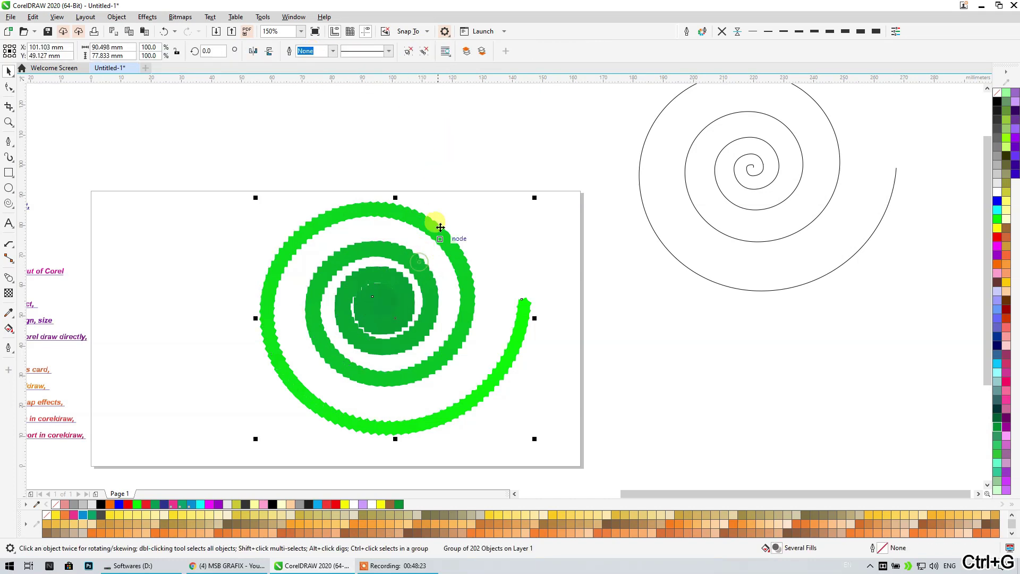
Move the green spiral group off the page to its lower right and place a mirrored copy above and right of it
{"action": "scroll", "coordinate": [428, 221], "scroll_direction": "down", "scroll_amount": 1}
{"action": "left_click_drag", "start_coordinate": [425, 218], "coordinate": [688, 321]}
{"action": "left_click_drag", "start_coordinate": [749, 353], "coordinate": [474, 350]}
{"action": "left_click", "coordinate": [611, 285]}
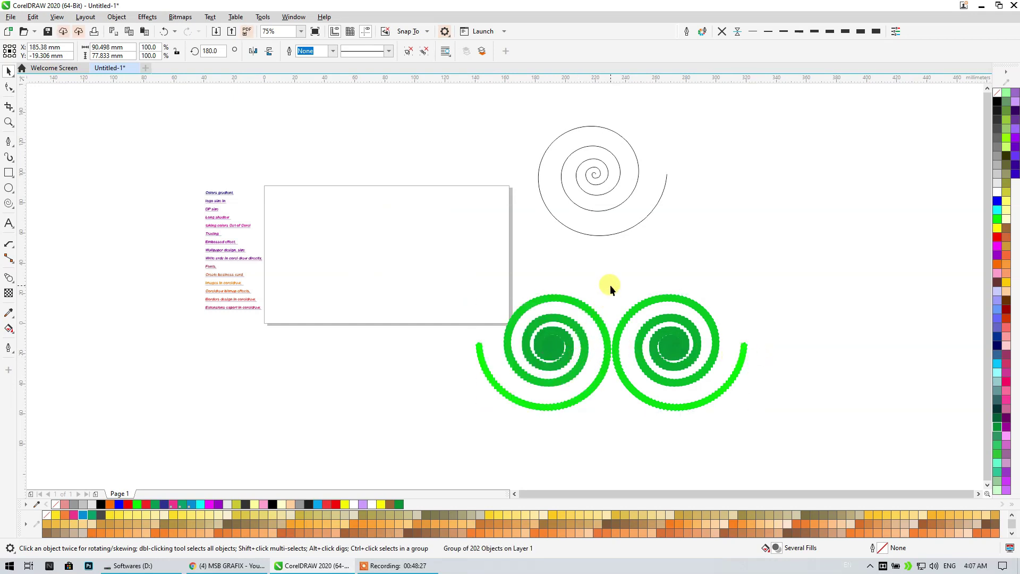
{"action": "left_click_drag", "start_coordinate": [551, 347], "coordinate": [750, 243]}
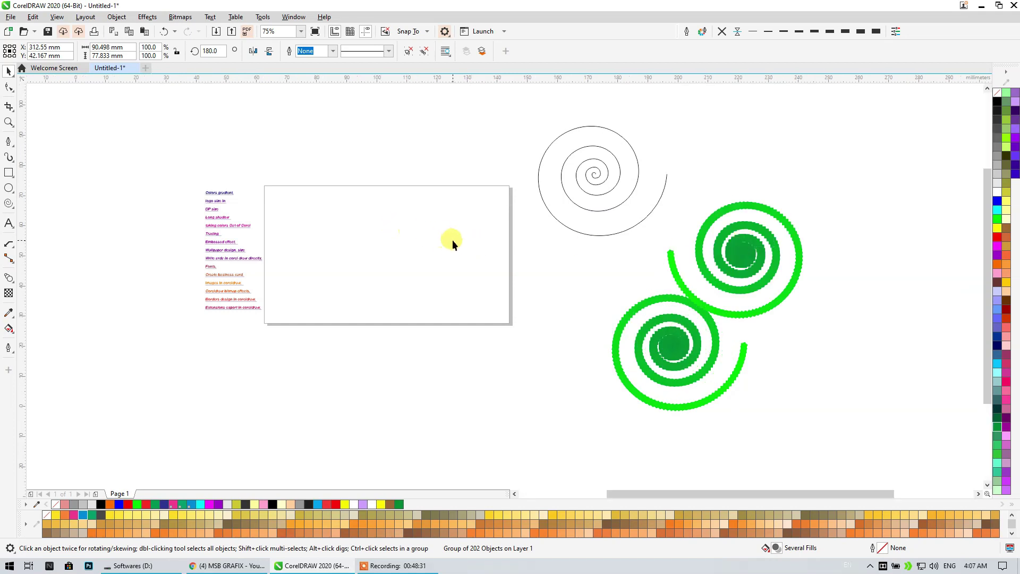
Switch the page units to pixels and set the page size to 800 by 800 px
{"action": "scroll", "coordinate": [452, 240], "scroll_direction": "up", "scroll_amount": 2}
{"action": "left_click_drag", "start_coordinate": [435, 240], "coordinate": [343, 238]}
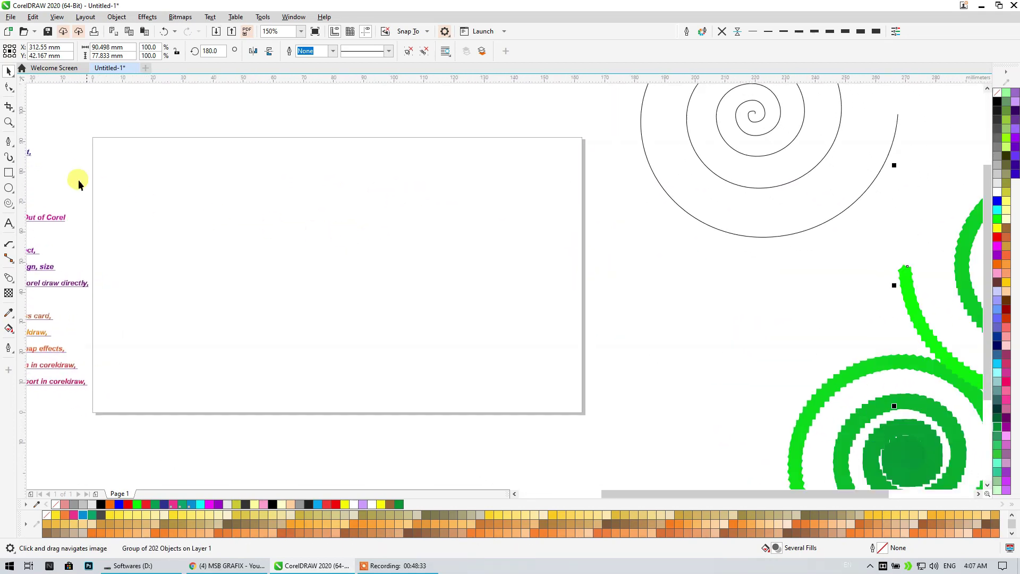
{"action": "left_click", "coordinate": [157, 181]}
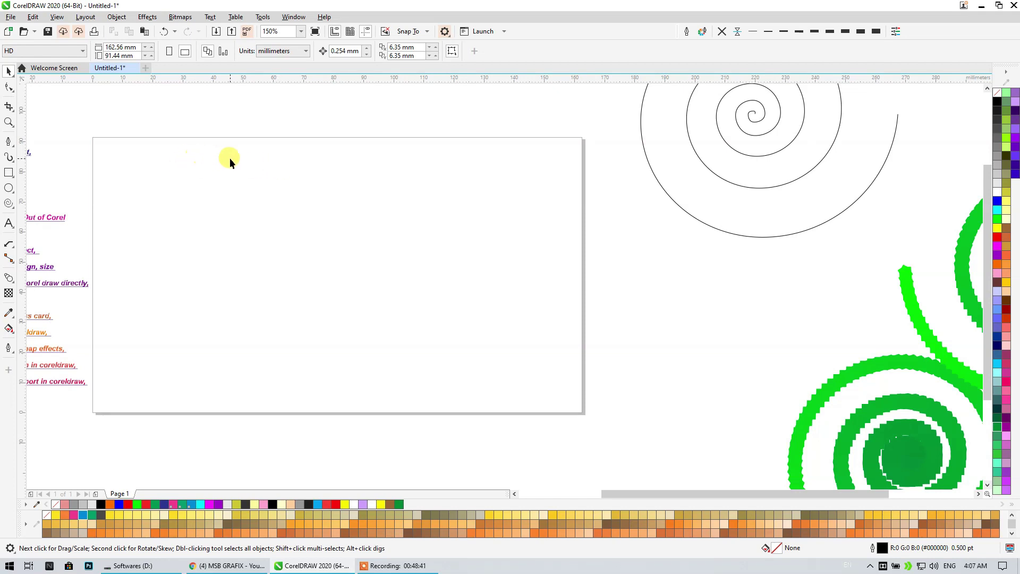
{"action": "left_click", "coordinate": [265, 51]}
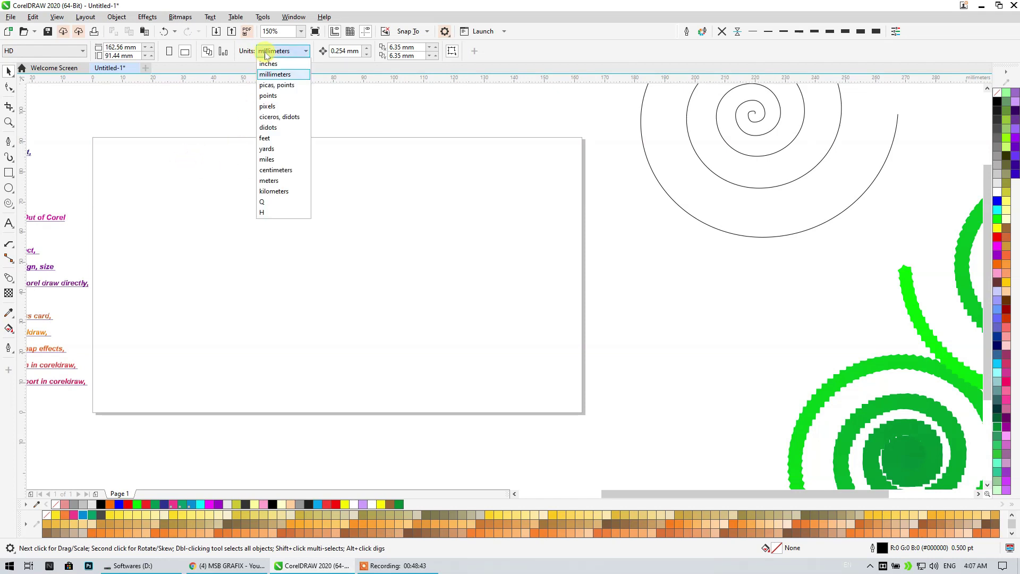
{"action": "left_click", "coordinate": [262, 105]}
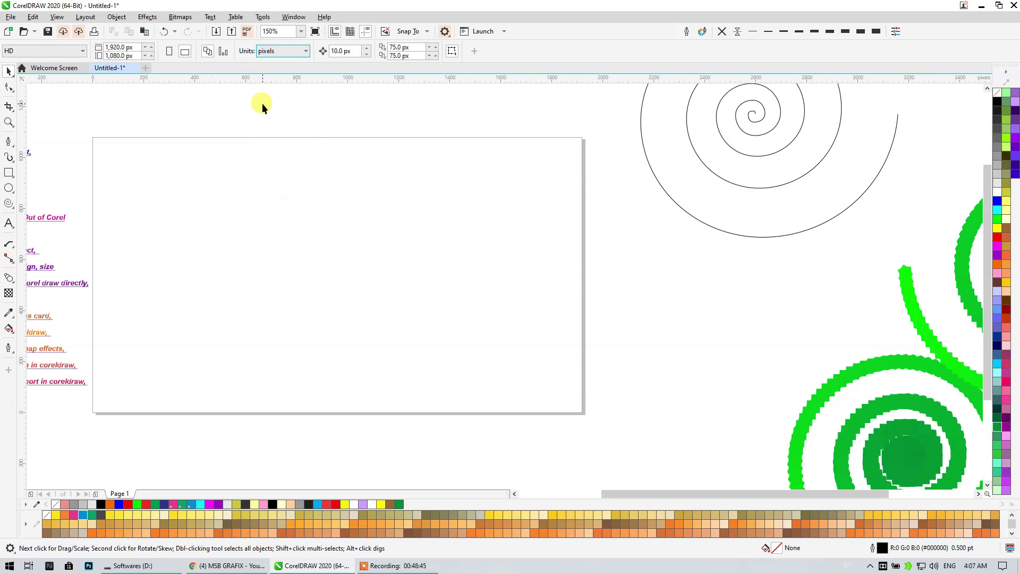
{"action": "left_click", "coordinate": [60, 51]}
{"action": "key", "text": "Tab"}
{"action": "key", "text": "Tab"}
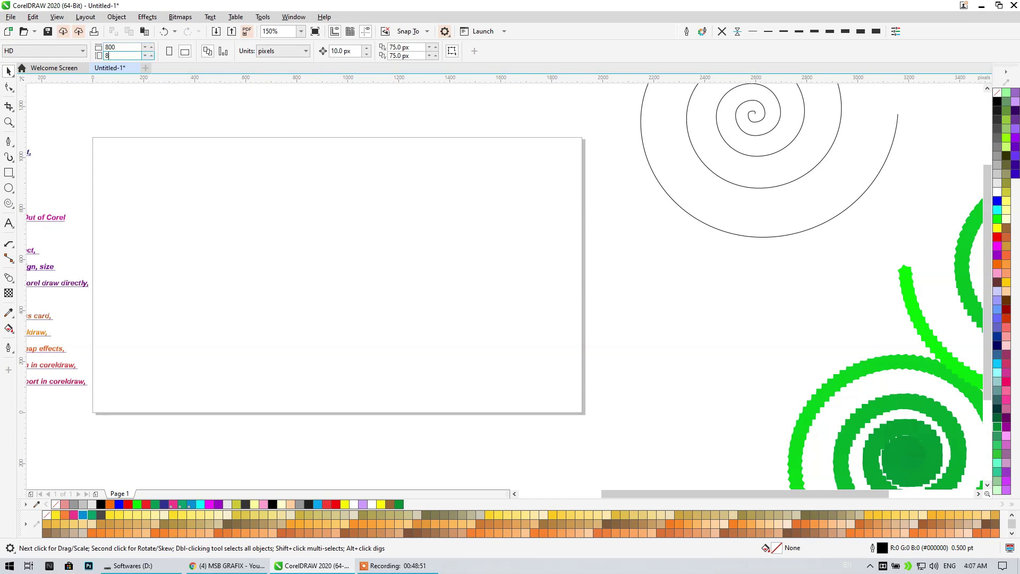
{"action": "type", "text": "800"}
{"action": "key", "text": "Return"}
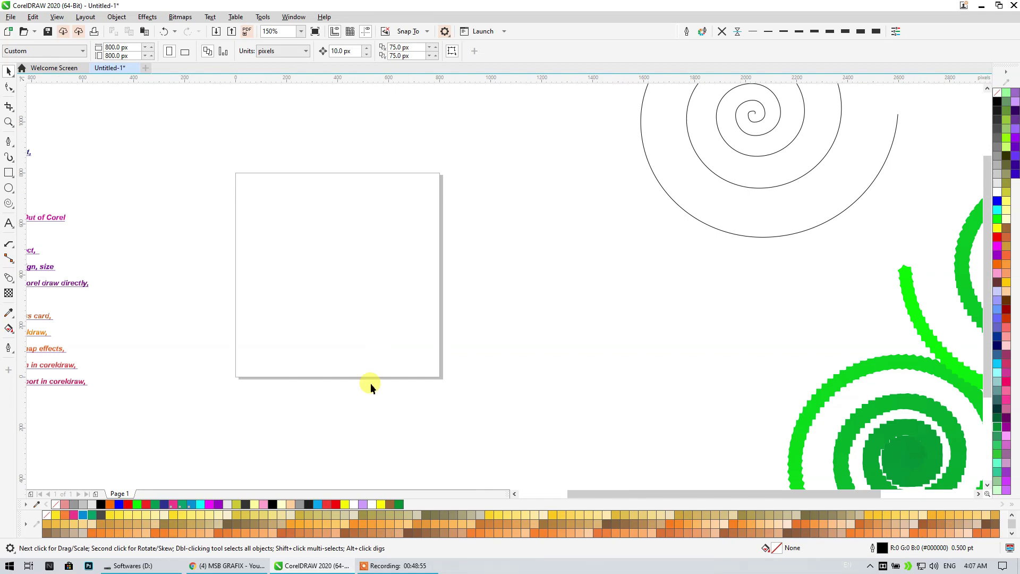
Adjust the snapping options and draw an 800 px circle snapped to opposite page corners so it fills the page
{"action": "left_click", "coordinate": [9, 188]}
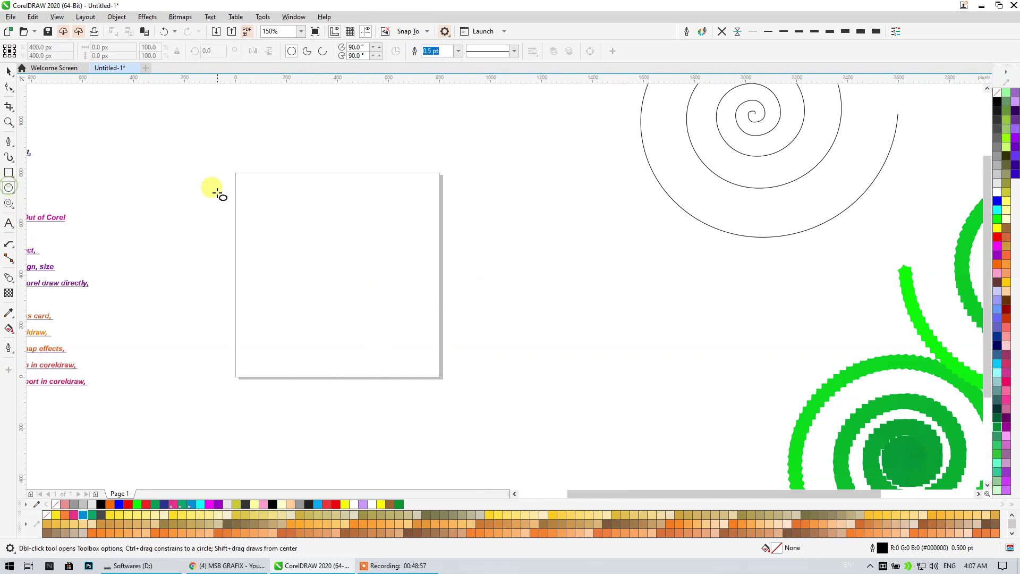
{"action": "left_click", "coordinate": [410, 32]}
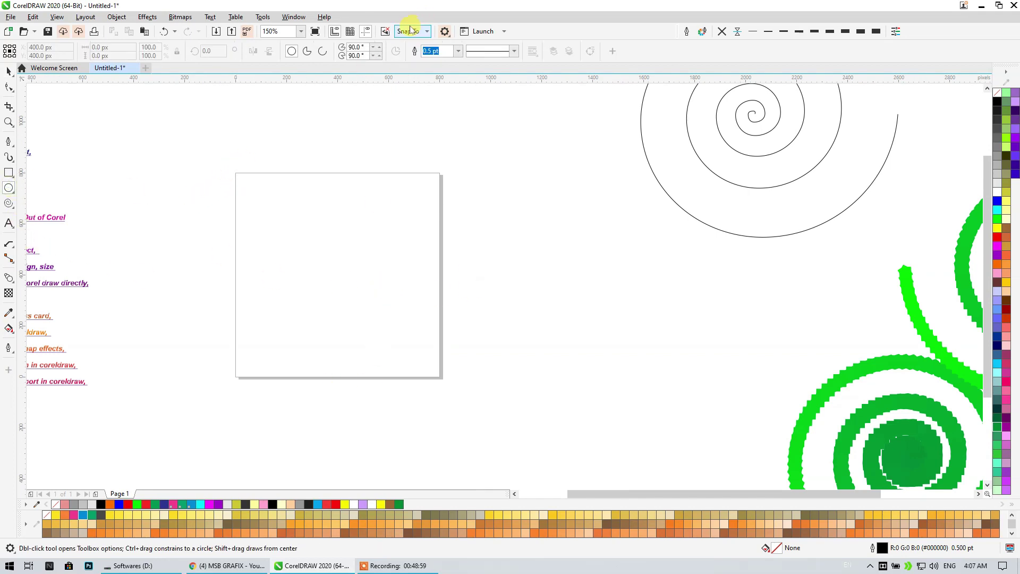
{"action": "left_click", "coordinate": [407, 80]}
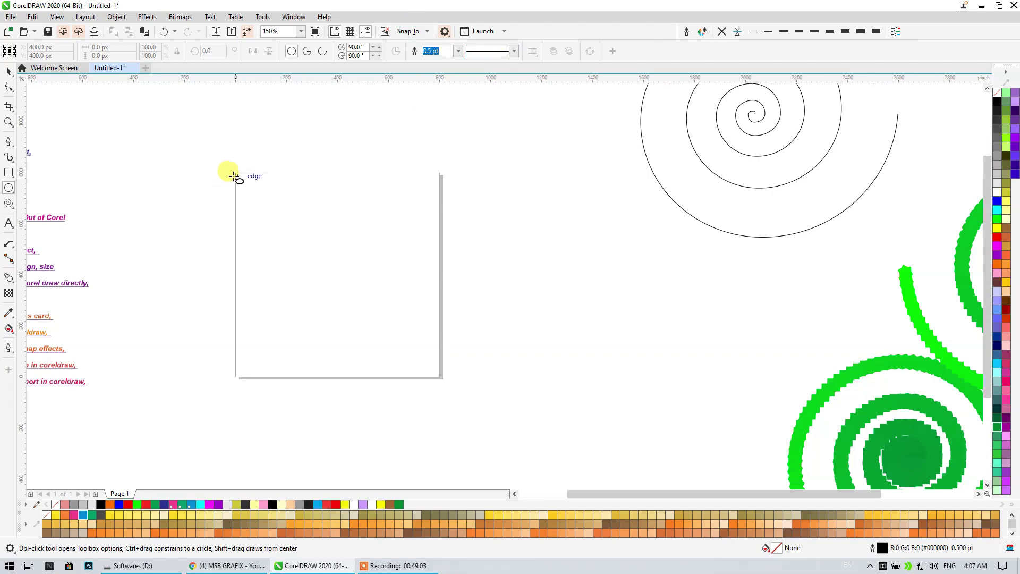
{"action": "left_click_drag", "start_coordinate": [233, 171], "coordinate": [439, 377]}
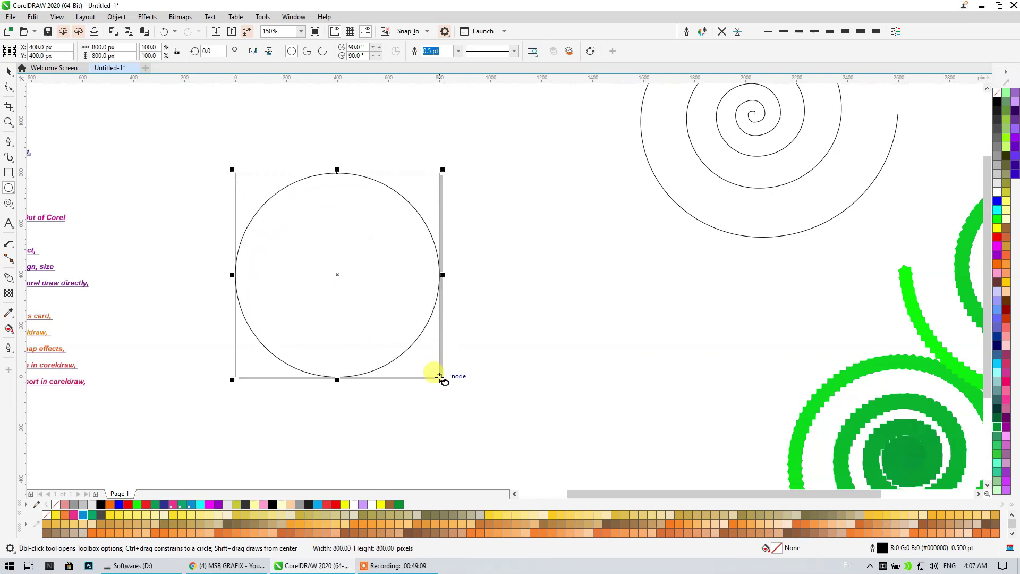
{"action": "left_click", "coordinate": [11, 72]}
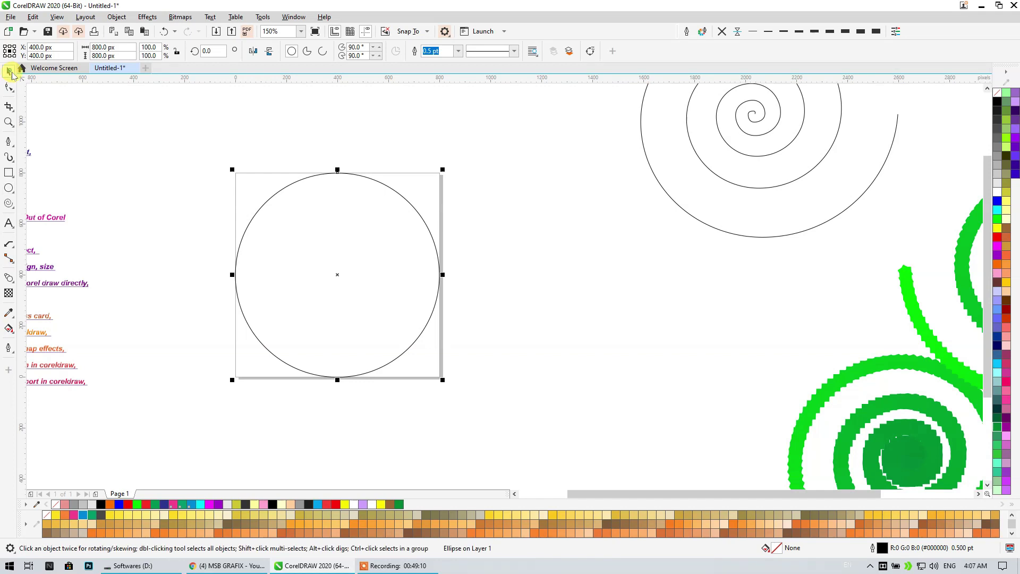
{"action": "left_click", "coordinate": [534, 238]}
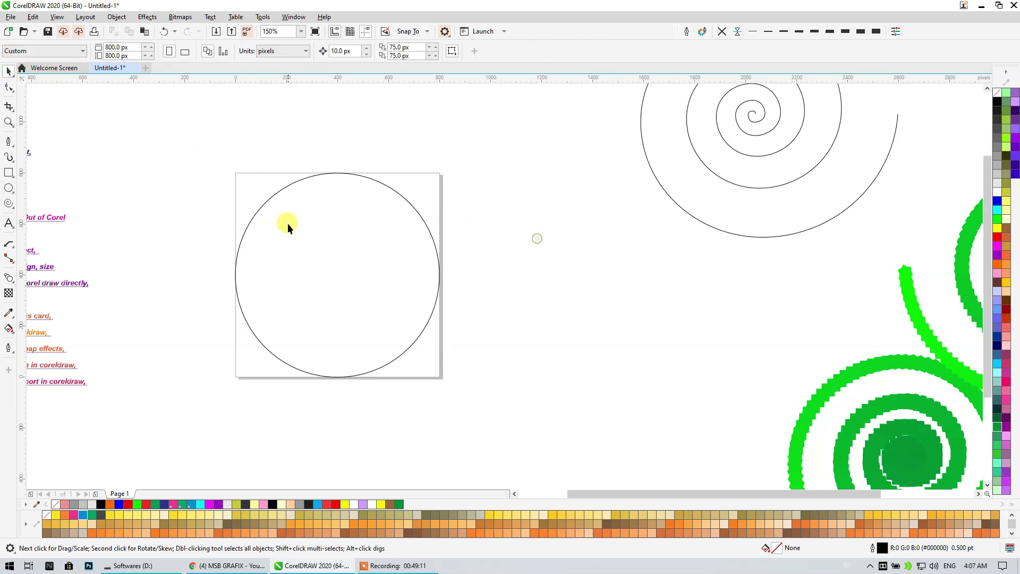
Add the text "HY" beside the page, make it bold and convert it to curves
{"action": "left_click", "coordinate": [9, 223]}
{"action": "left_click", "coordinate": [529, 256]}
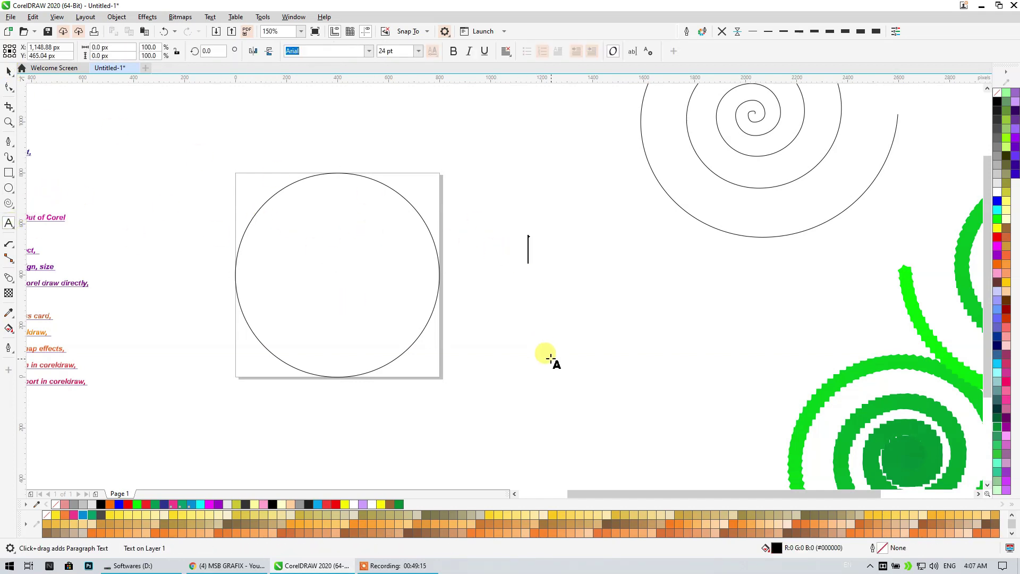
{"action": "type", "text": "HY"}
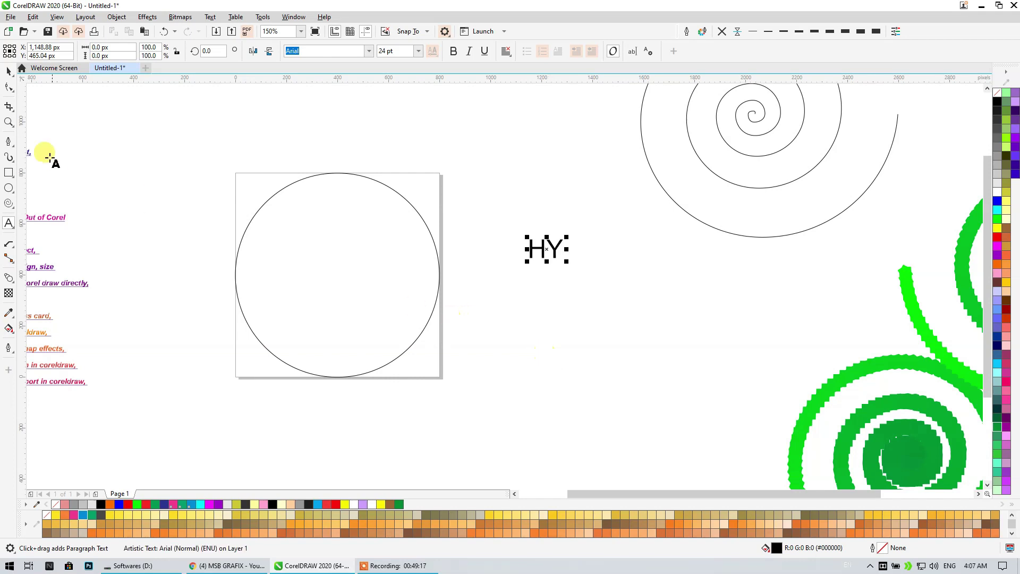
{"action": "left_click", "coordinate": [7, 75]}
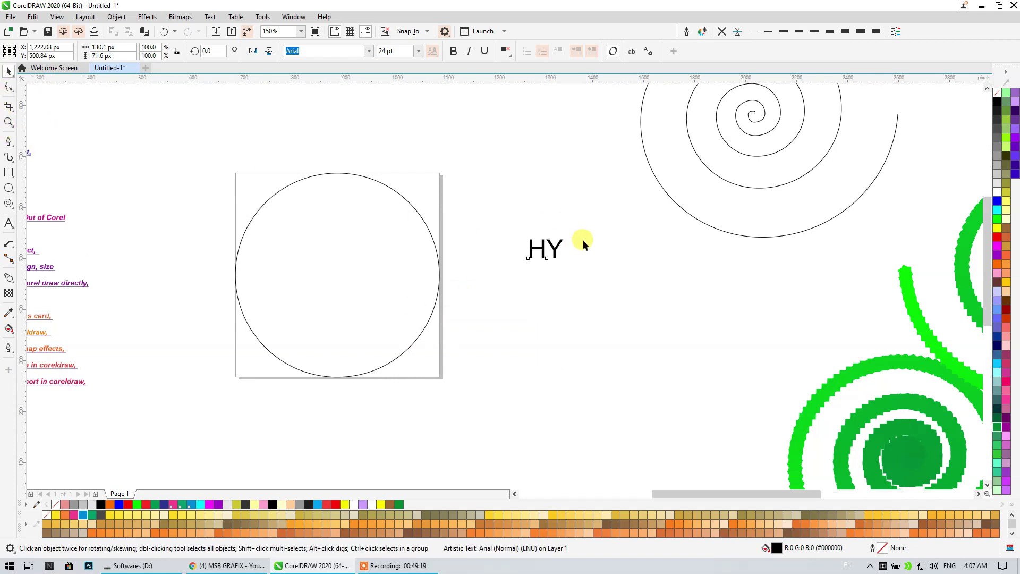
{"action": "scroll", "coordinate": [582, 240], "scroll_direction": "up", "scroll_amount": 2}
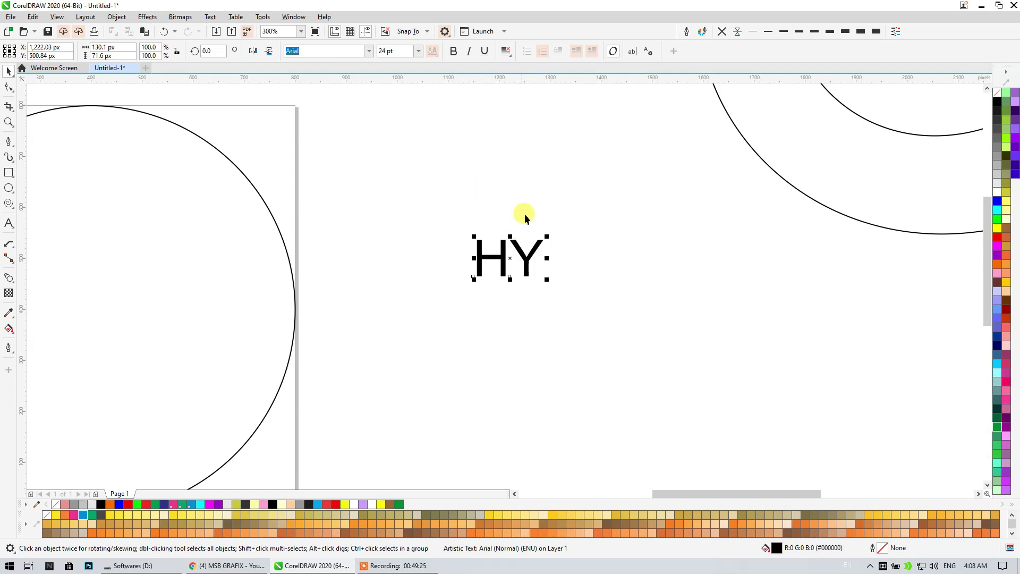
{"action": "left_click", "coordinate": [455, 53]}
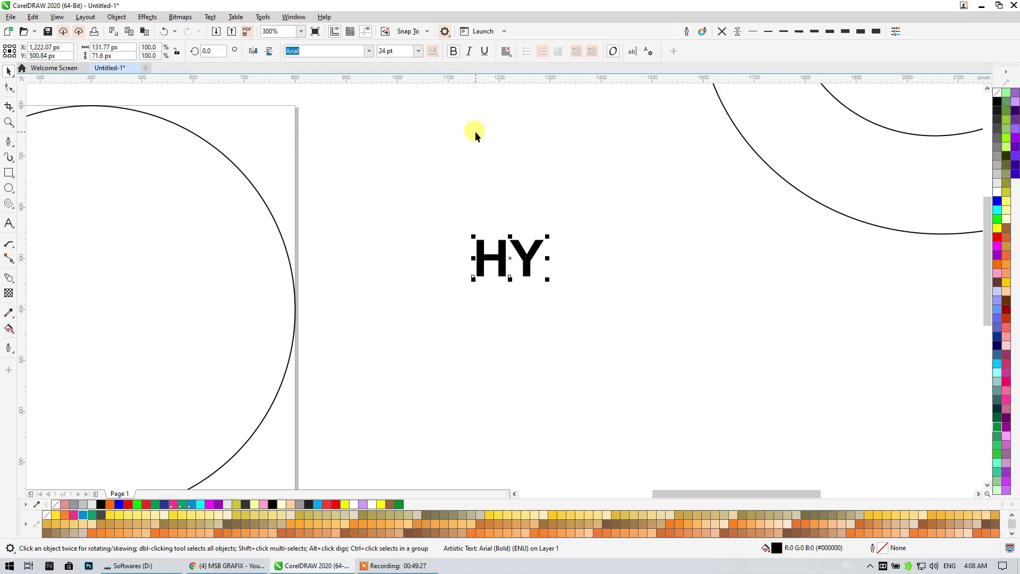
{"action": "key", "text": "ctrl+q"}
{"action": "left_click", "coordinate": [501, 154]}
{"action": "scroll", "coordinate": [534, 253], "scroll_direction": "up", "scroll_amount": 2}
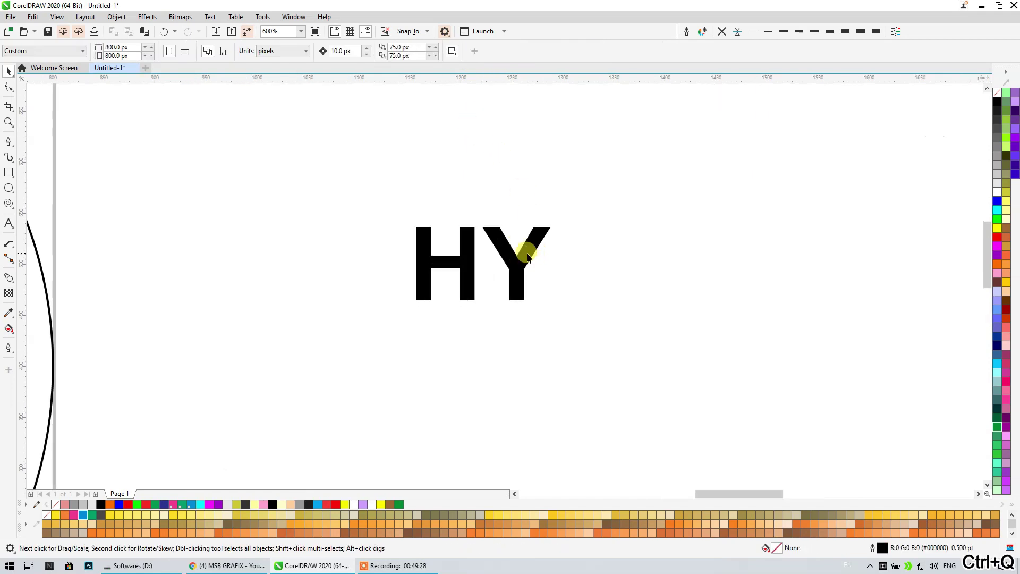
{"action": "left_click", "coordinate": [8, 141]}
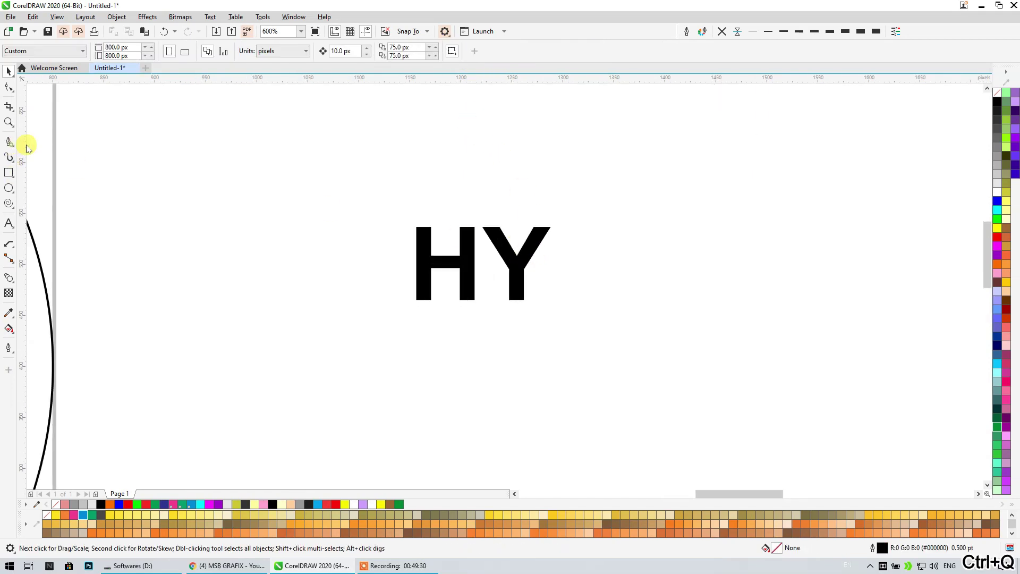
{"action": "key", "text": "ctrl+z"}
{"action": "left_click", "coordinate": [539, 213]}
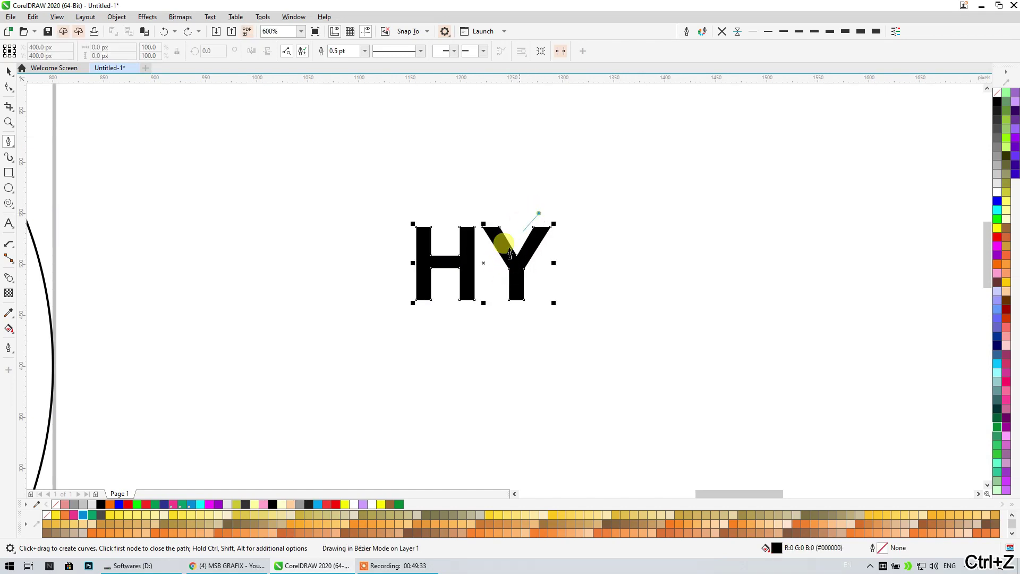
{"action": "left_click", "coordinate": [486, 313]}
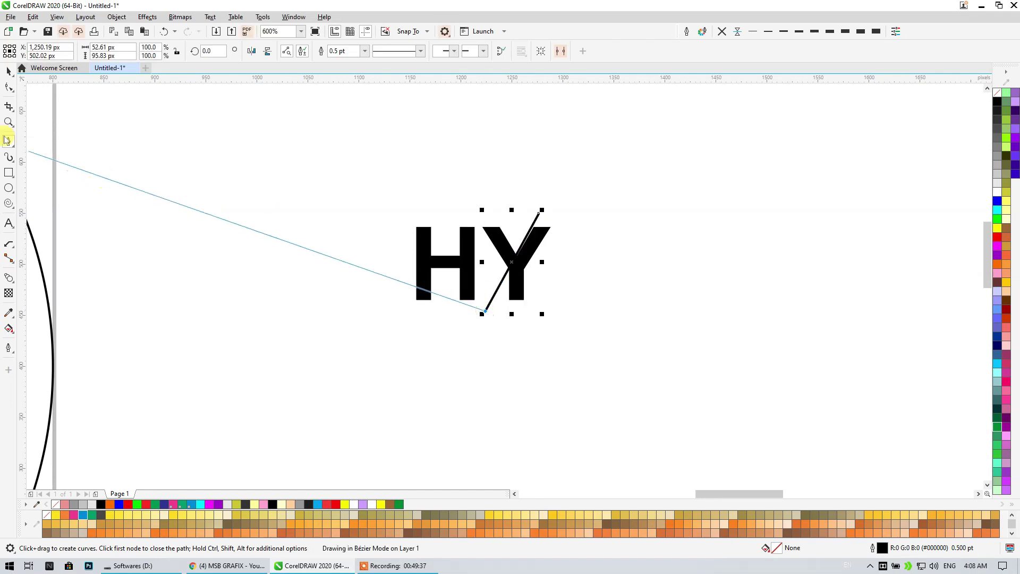
{"action": "left_click", "coordinate": [8, 71]}
{"action": "key", "text": "Delete"}
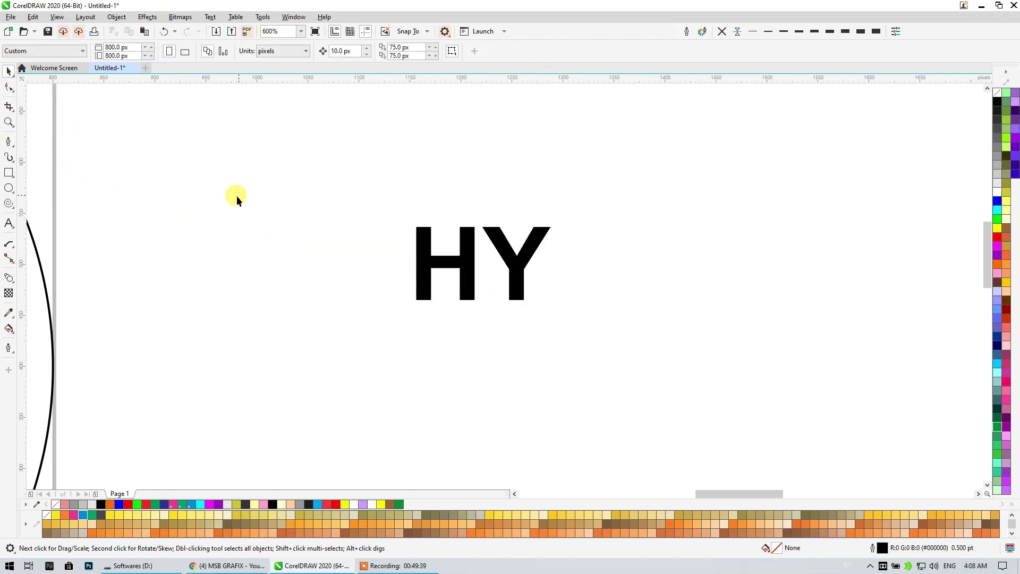
{"action": "left_click", "coordinate": [9, 173]}
{"action": "scroll", "coordinate": [585, 241], "scroll_direction": "up", "scroll_amount": 2}
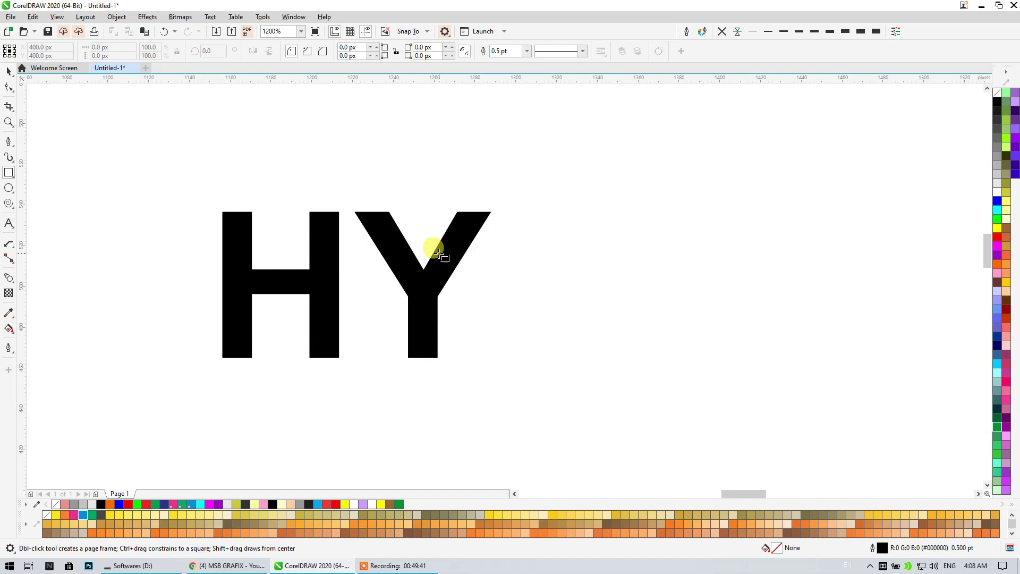
{"action": "mouse_move", "coordinate": [448, 226]}
{"action": "left_mouse_down"}
{"action": "mouse_move", "coordinate": [412, 266]}
{"action": "mouse_move", "coordinate": [399, 304]}
{"action": "left_mouse_up"}
{"action": "left_click", "coordinate": [7, 73]}
{"action": "key", "text": "Delete"}
Draw a three-point rectangle with one side along the Y's right arm, extending across its left arm towards the H
{"action": "left_click", "coordinate": [8, 173]}
{"action": "left_click", "coordinate": [37, 173]}
{"action": "left_click_drag", "start_coordinate": [453, 211], "coordinate": [401, 287]}
{"action": "left_click", "coordinate": [344, 203]}
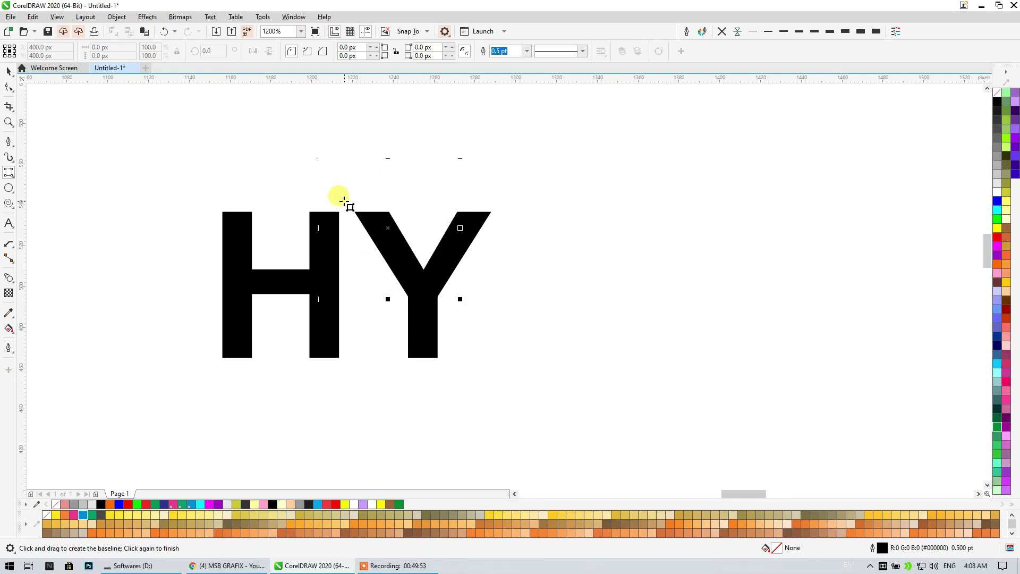
{"action": "key", "text": "space"}
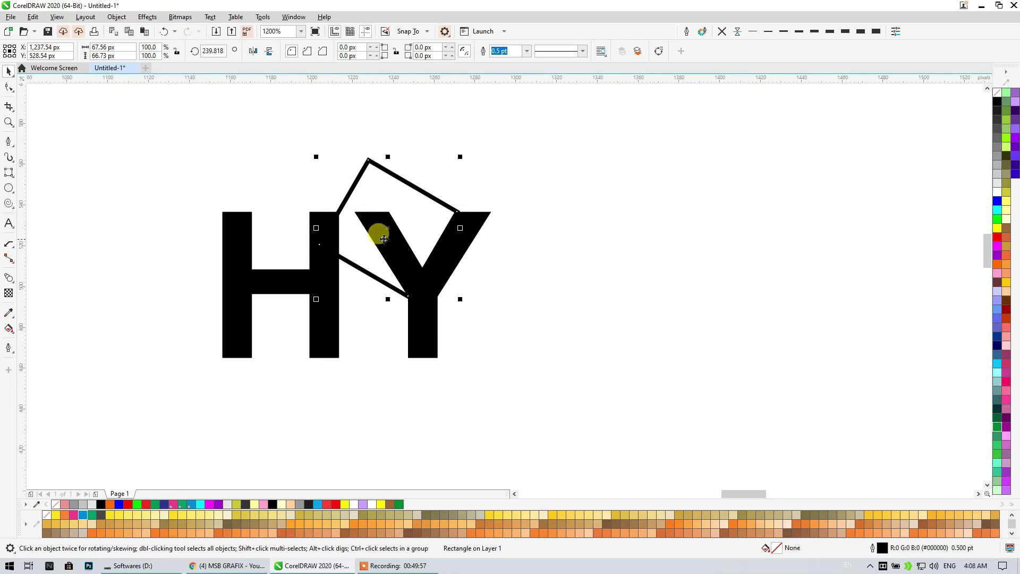
Break the HY curve apart into separate H and Y letters
{"action": "left_click", "coordinate": [335, 323]}
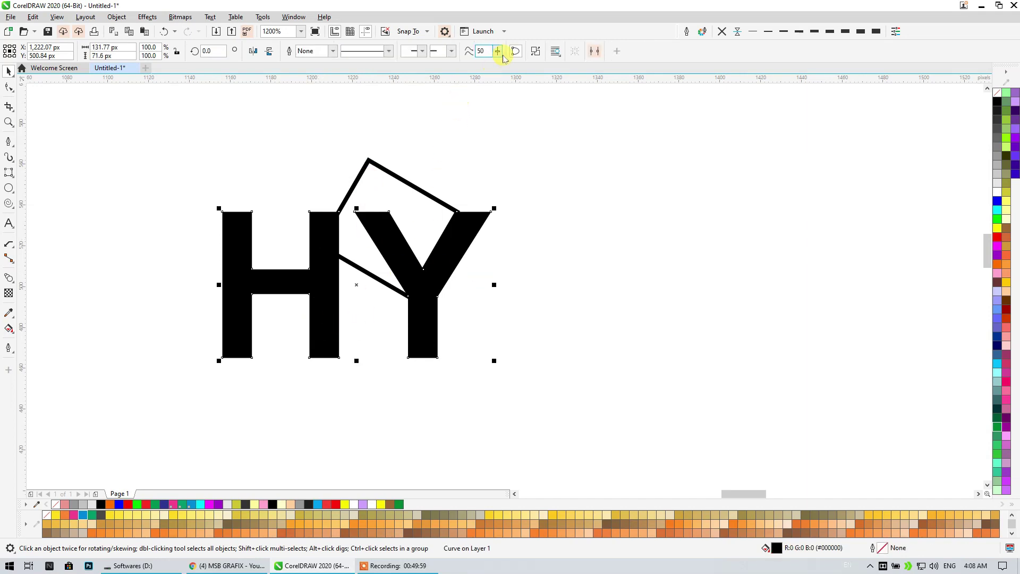
{"action": "left_click", "coordinate": [536, 51]}
{"action": "left_click", "coordinate": [187, 200]}
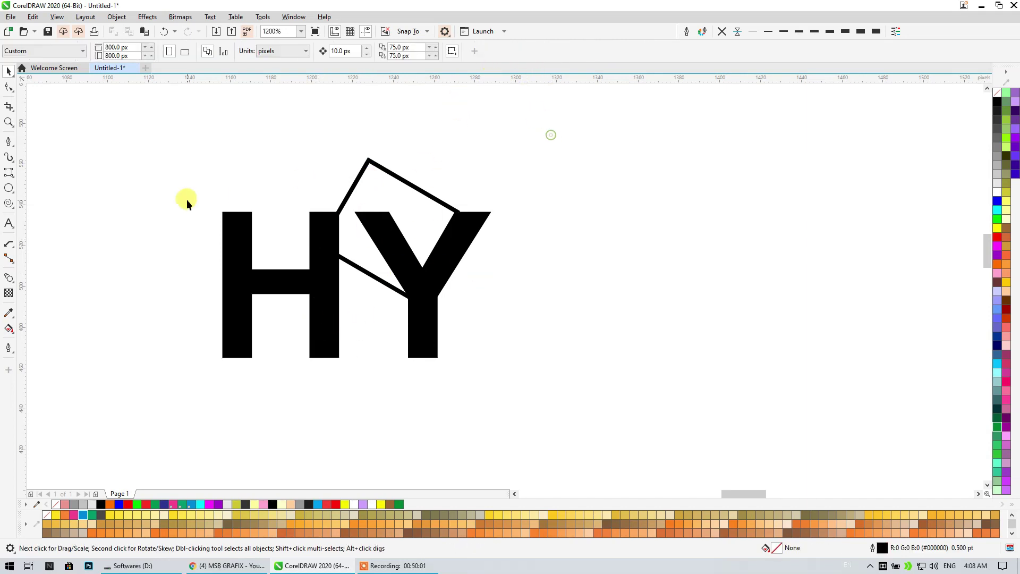
Try to trim the slanted rectangle with the letter Y, and undo the trim
{"action": "left_click", "coordinate": [402, 291]}
{"action": "left_click", "coordinate": [416, 329]}
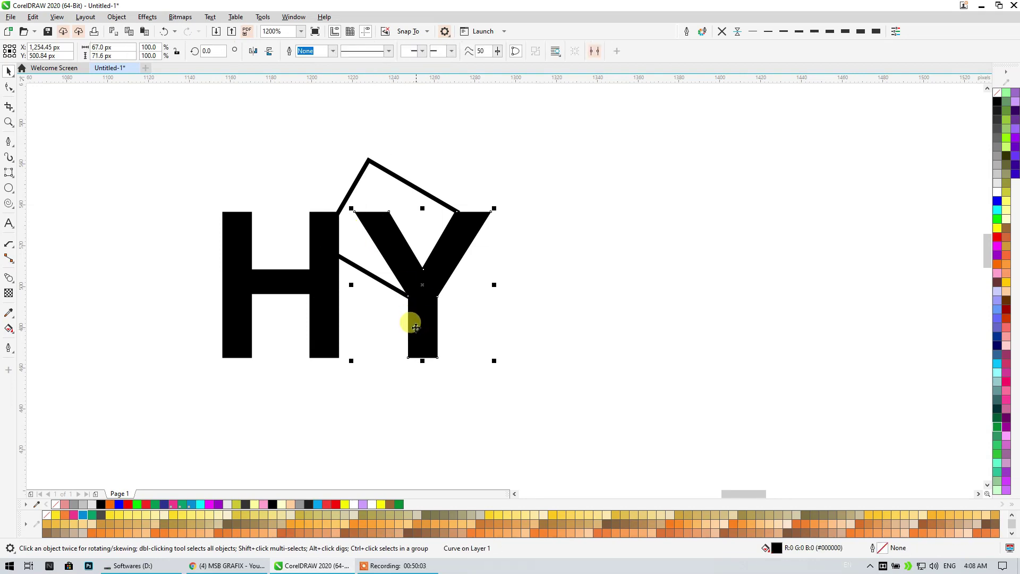
{"action": "left_click", "coordinate": [363, 171], "text": "shift"}
{"action": "left_click", "coordinate": [328, 52]}
{"action": "left_click", "coordinate": [449, 129]}
{"action": "left_click", "coordinate": [403, 181]}
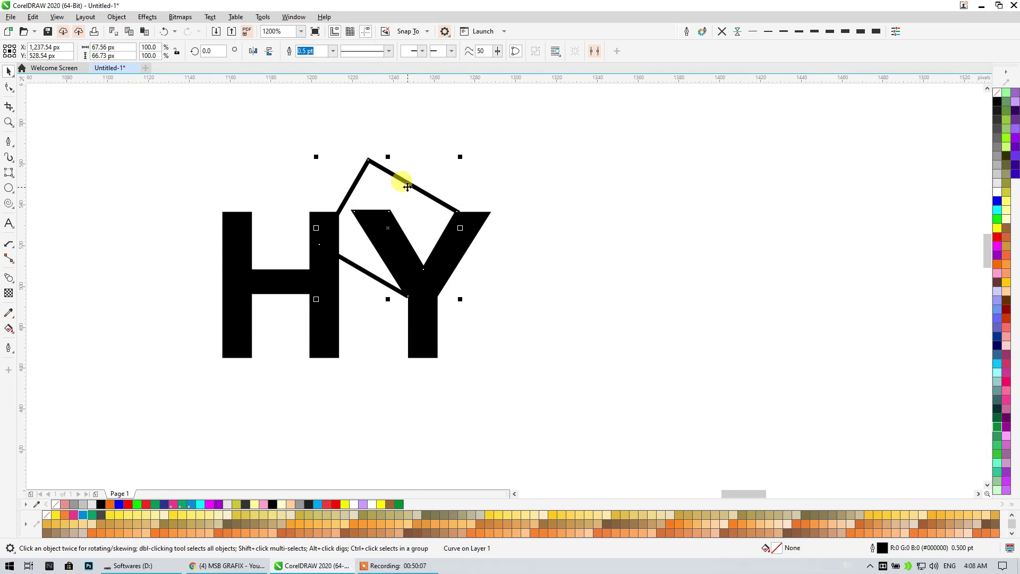
{"action": "key", "text": "ctrl+z"}
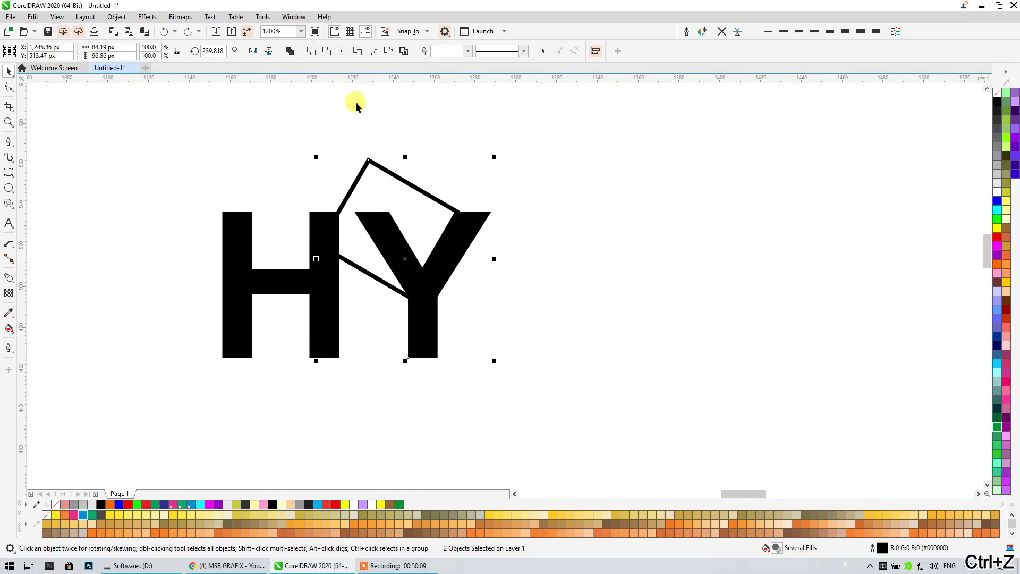
Trim the slanted rectangle with the letter Y and leave the cut outline in its original place
{"action": "left_click", "coordinate": [328, 51]}
{"action": "left_click", "coordinate": [398, 155]}
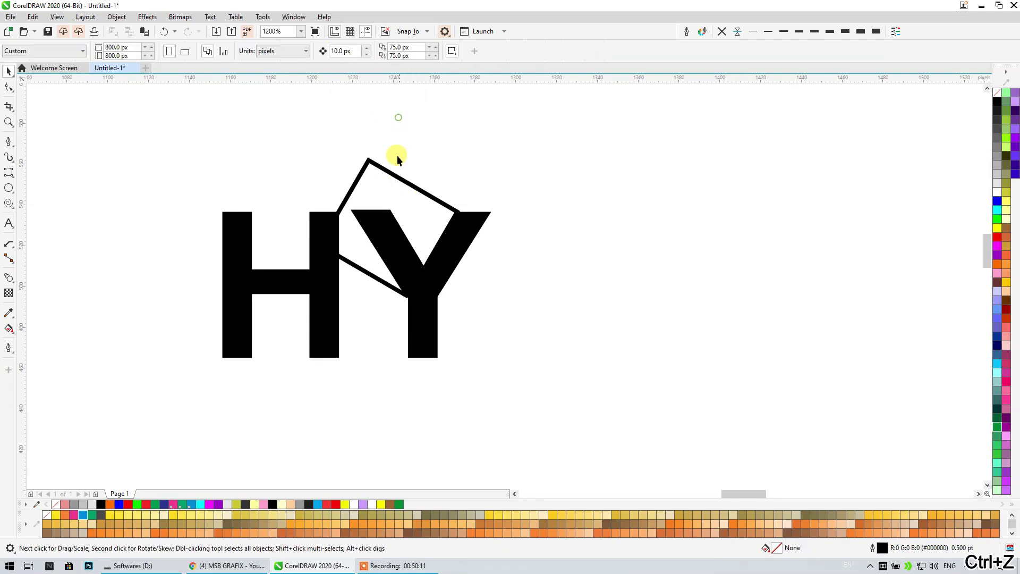
{"action": "left_click_drag", "start_coordinate": [355, 211], "coordinate": [524, 165]}
{"action": "key", "text": "ctrl+z"}
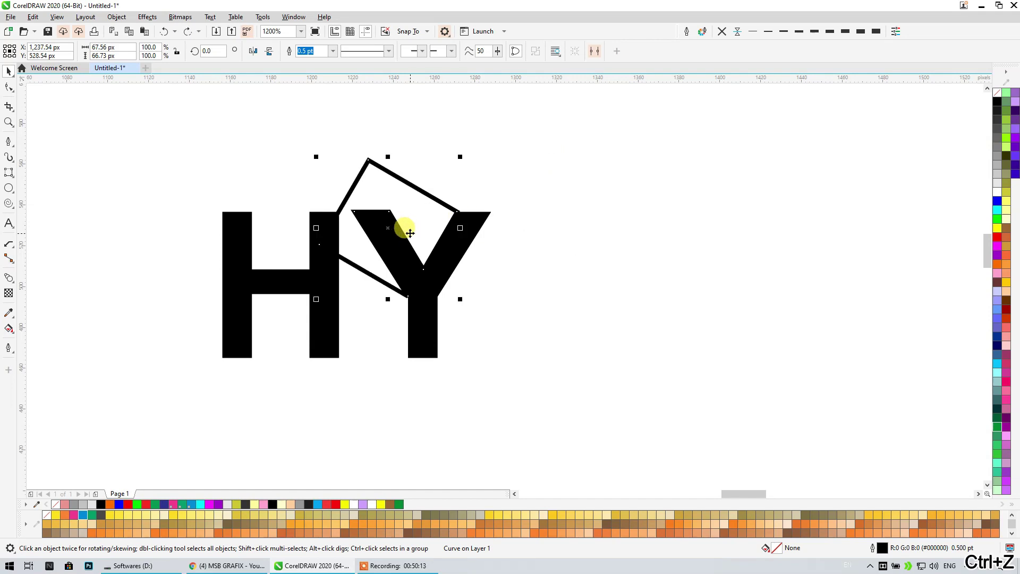
Trim the letter Y with the cut outline, and undo moving the outline away from the letters
{"action": "left_click", "coordinate": [418, 319], "text": "shift"}
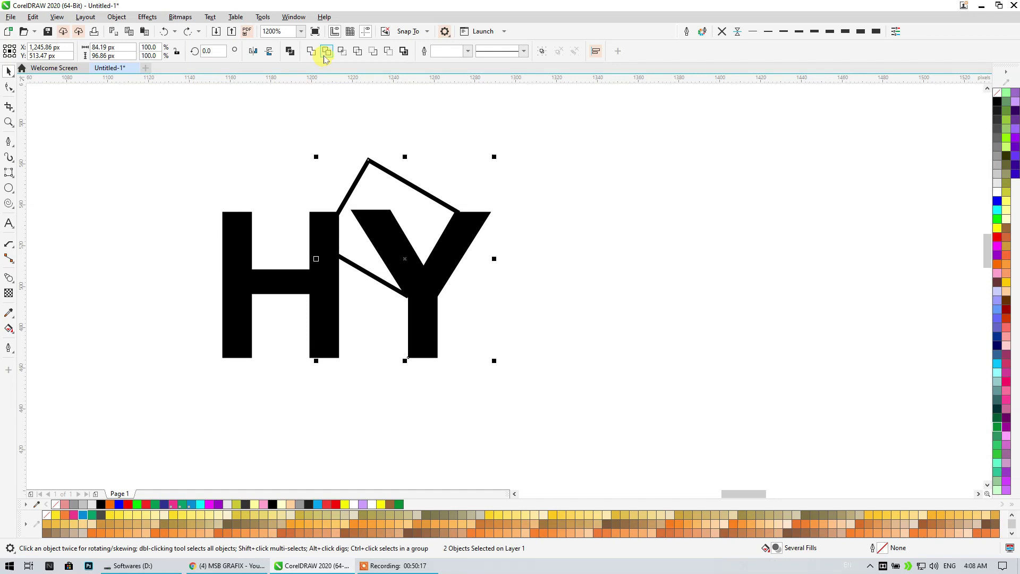
{"action": "left_click", "coordinate": [326, 55]}
{"action": "left_click_drag", "start_coordinate": [369, 156], "coordinate": [626, 180]}
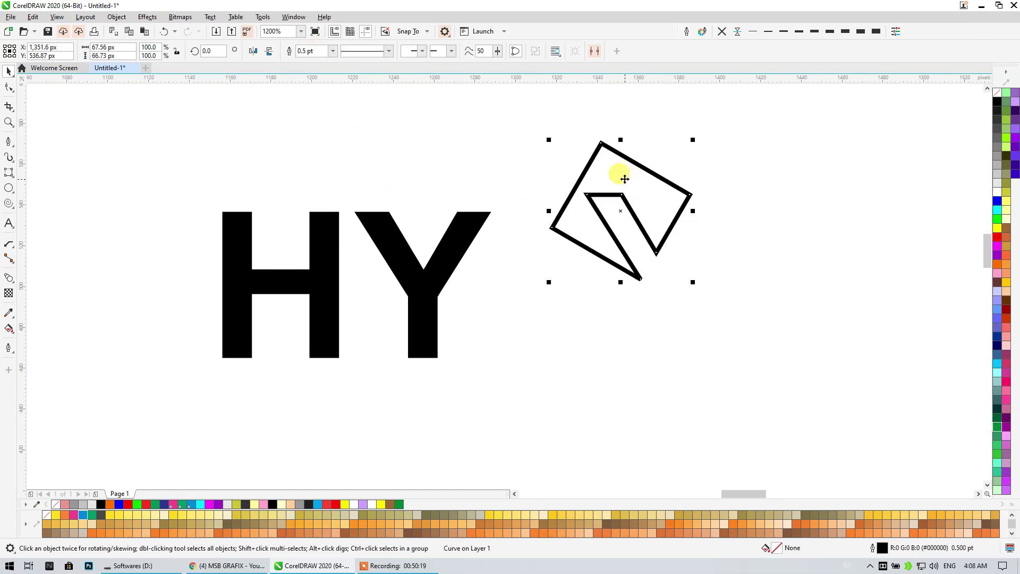
{"action": "key", "text": "ctrl+z"}
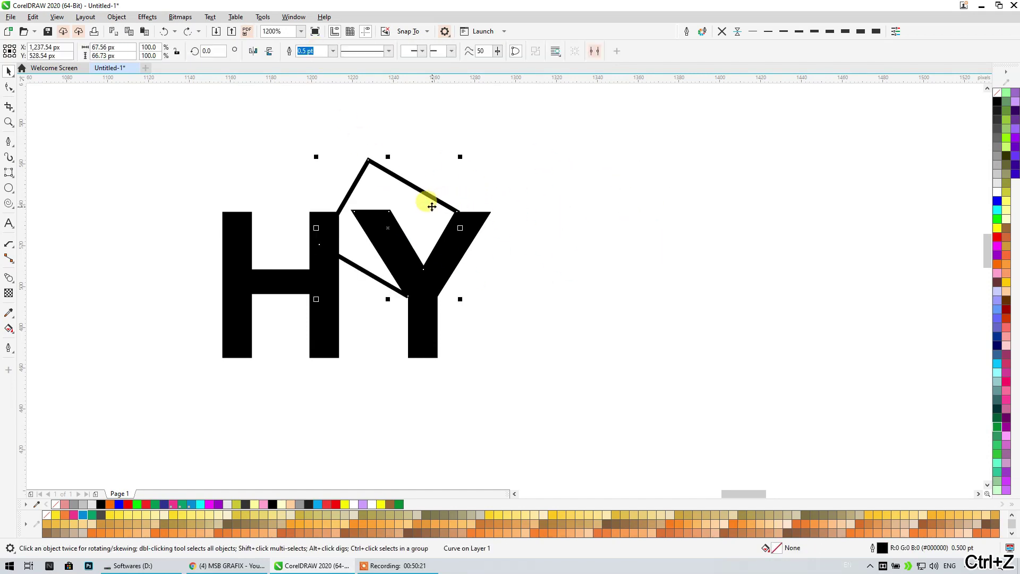
Undo the trial moves of the cut outline and the trimming of the slanted rectangle
{"action": "left_click", "coordinate": [569, 179]}
{"action": "left_click_drag", "start_coordinate": [399, 213], "coordinate": [536, 179]}
{"action": "key", "text": "ctrl+z"}
{"action": "key", "text": "ctrl+z"}
{"action": "left_click_drag", "start_coordinate": [417, 211], "coordinate": [459, 128]}
{"action": "left_click", "coordinate": [583, 197]}
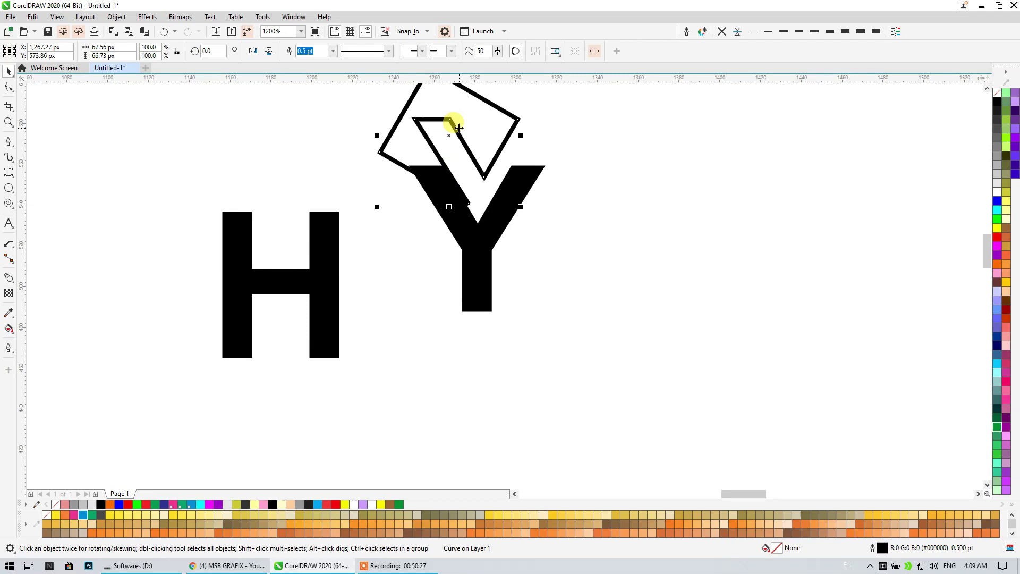
{"action": "key", "text": "ctrl+z"}
{"action": "key", "text": "ctrl+z"}
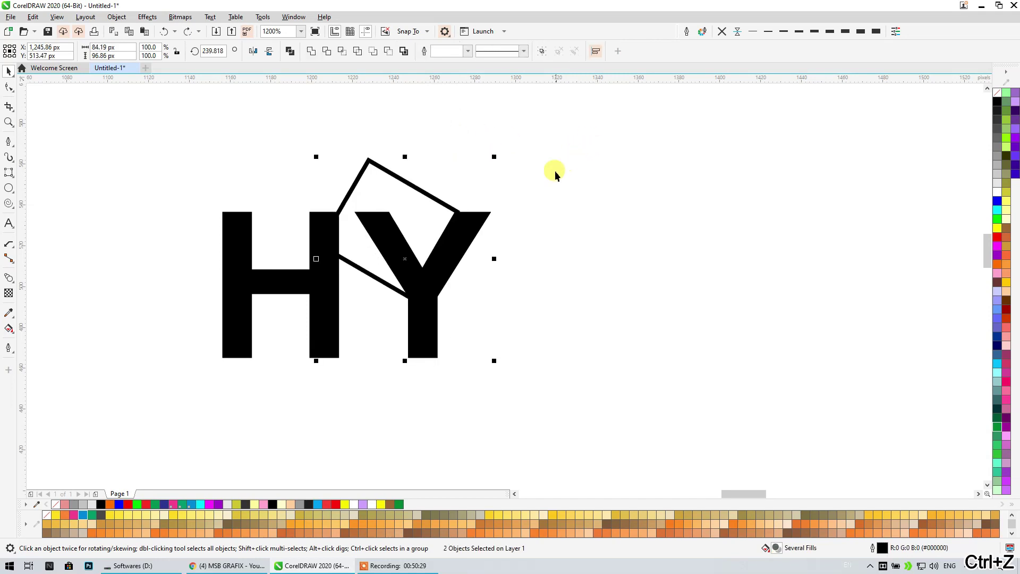
Separate the letter Y from the H and lay the slanted rectangle over the Y's left arm
{"action": "left_click_drag", "start_coordinate": [424, 205], "coordinate": [363, 106]}
{"action": "left_click", "coordinate": [597, 160]}
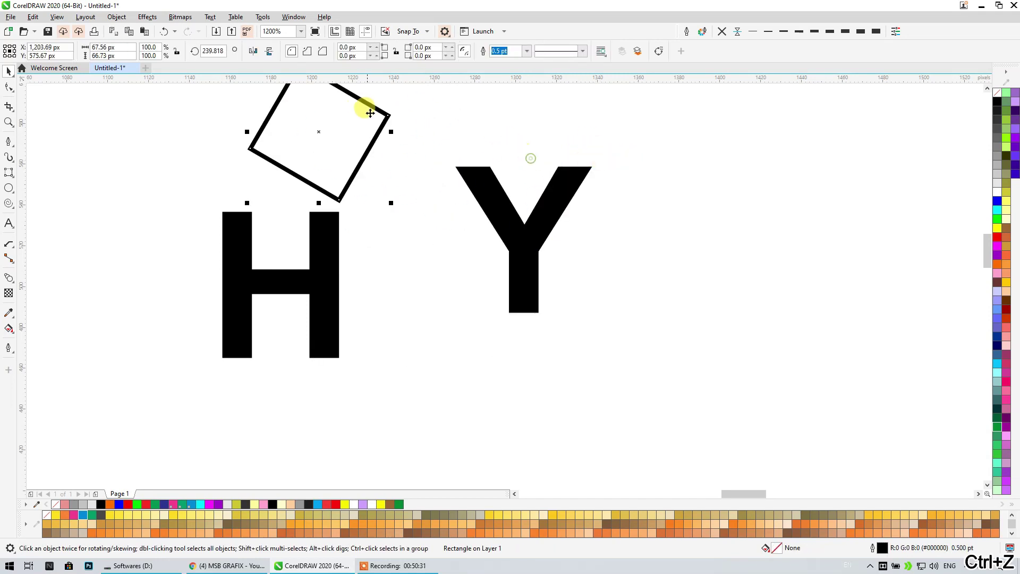
{"action": "left_click_drag", "start_coordinate": [374, 148], "coordinate": [540, 204]}
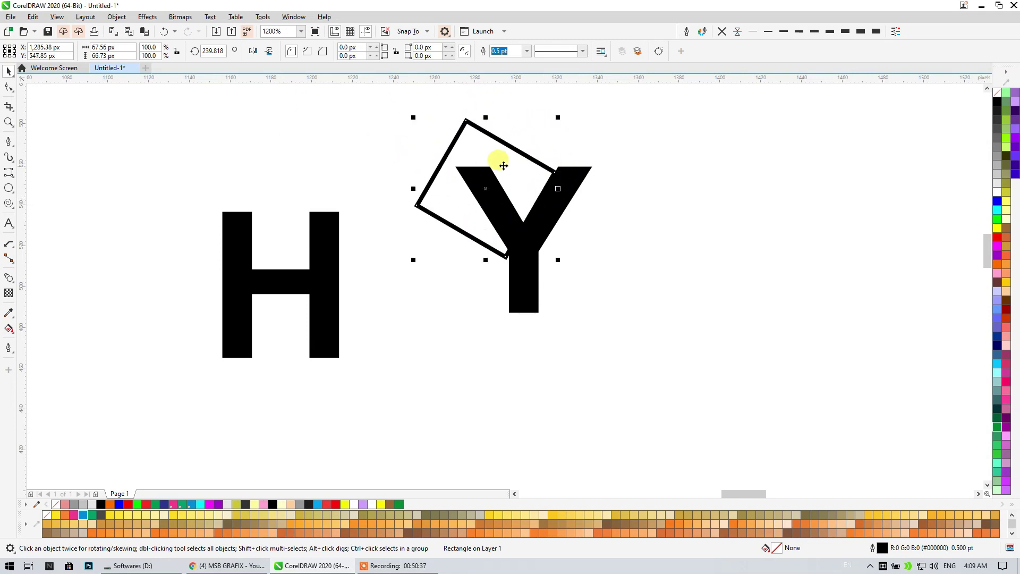
Fill the slanted rectangle yellow, trim the left arm off the letter Y with it, and move the rectangle aside
{"action": "left_click", "coordinate": [998, 228]}
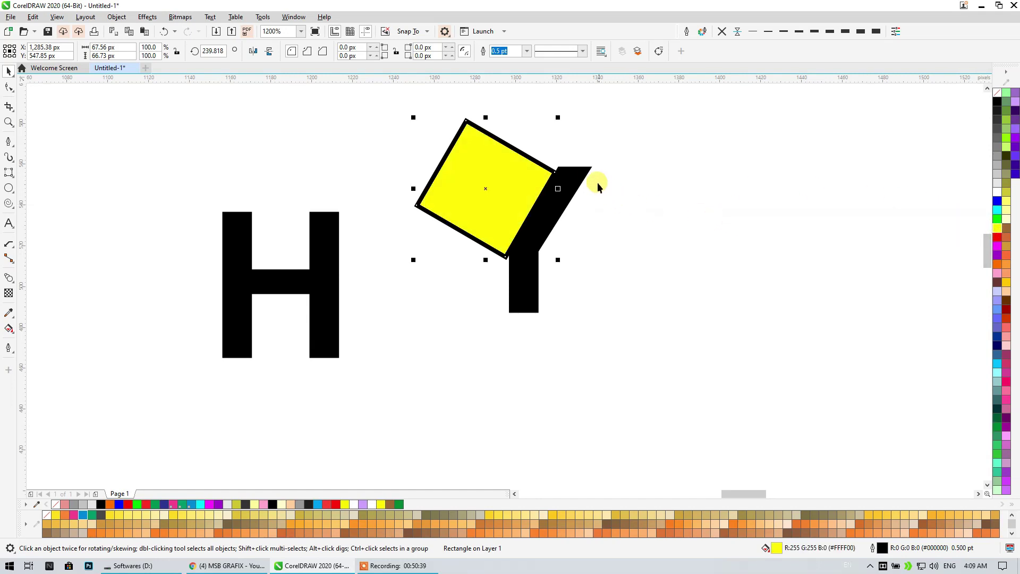
{"action": "left_click", "coordinate": [580, 171], "text": "shift"}
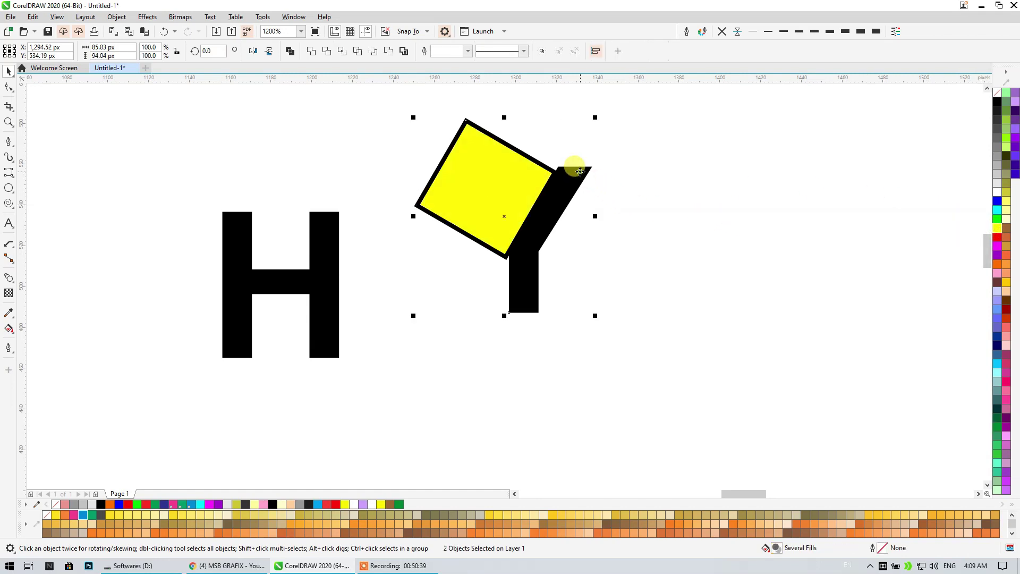
{"action": "left_click", "coordinate": [326, 51]}
{"action": "left_click_drag", "start_coordinate": [449, 181], "coordinate": [713, 257]}
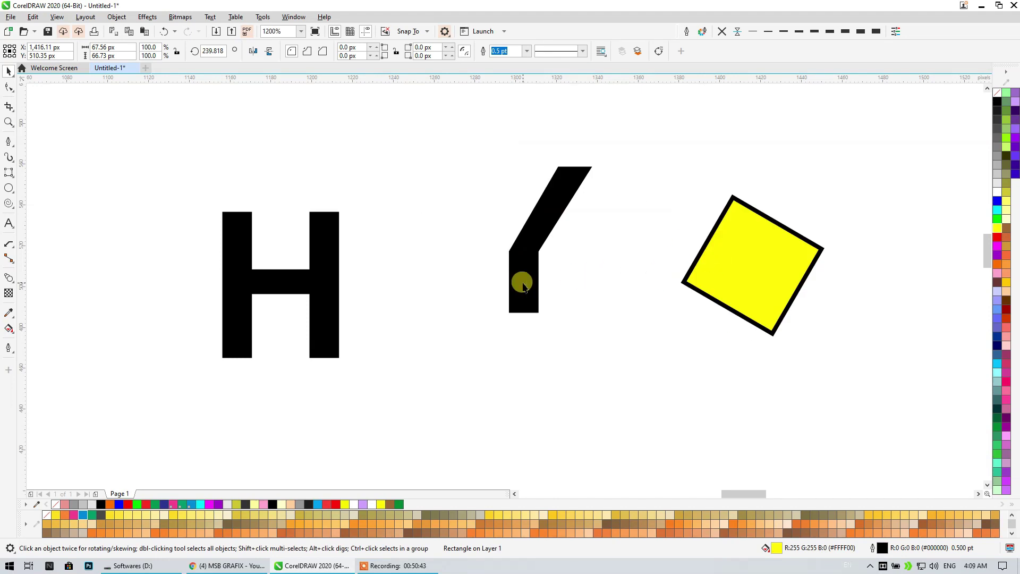
Move the trimmed Y against the H's right leg and align both letters at the same height
{"action": "left_click", "coordinate": [516, 256]}
{"action": "left_click_drag", "start_coordinate": [515, 256], "coordinate": [340, 291]}
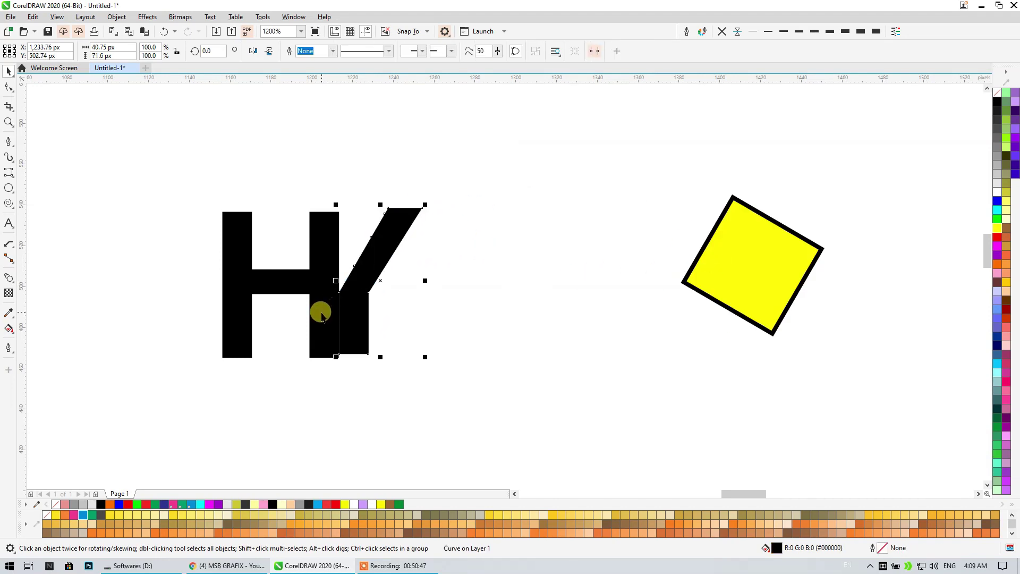
{"action": "left_click", "coordinate": [321, 313], "text": "shift"}
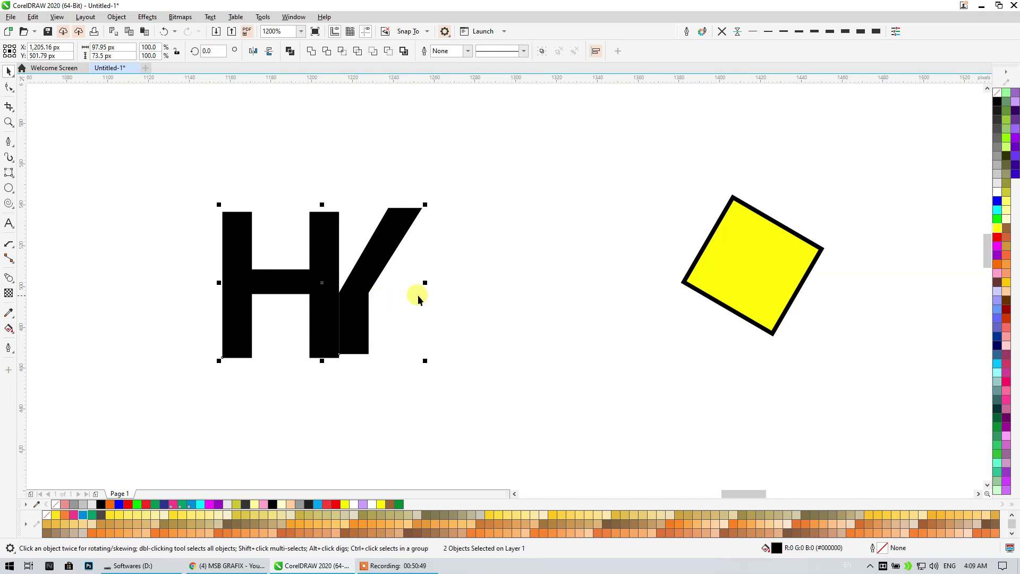
{"action": "key", "text": "e"}
{"action": "left_click", "coordinate": [477, 294]}
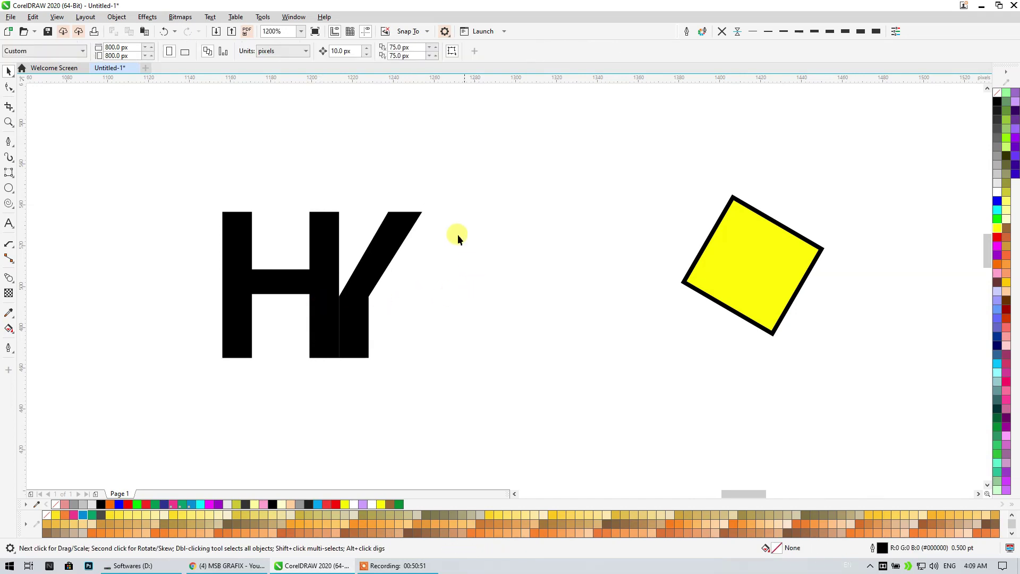
Shift the trimmed Y so its lower-left corner snaps to the bottom midpoint of the H's right leg
{"action": "left_click", "coordinate": [361, 353]}
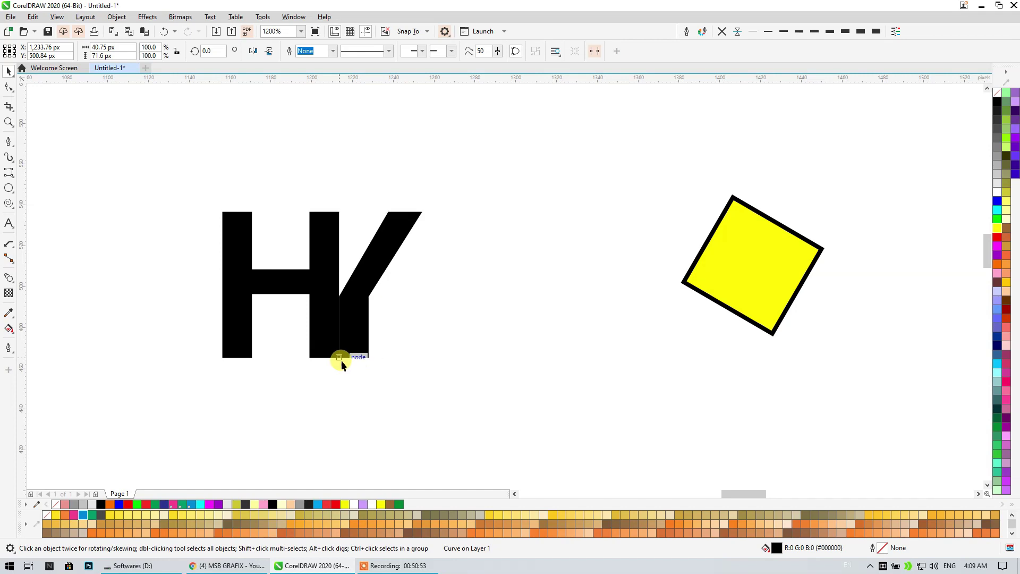
{"action": "left_click", "coordinate": [341, 360]}
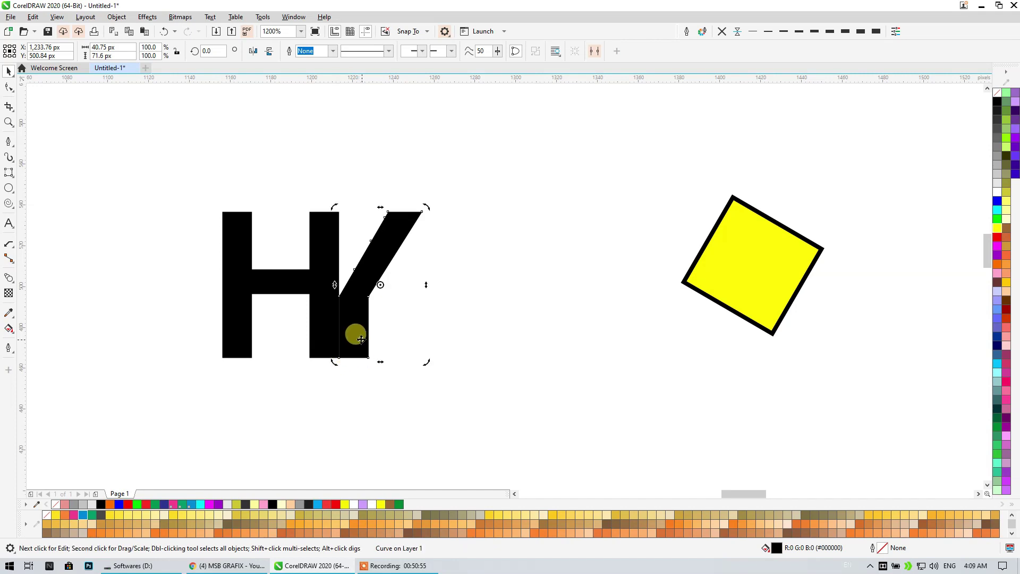
{"action": "left_click", "coordinate": [353, 350]}
{"action": "left_click_drag", "start_coordinate": [339, 359], "coordinate": [324, 358]}
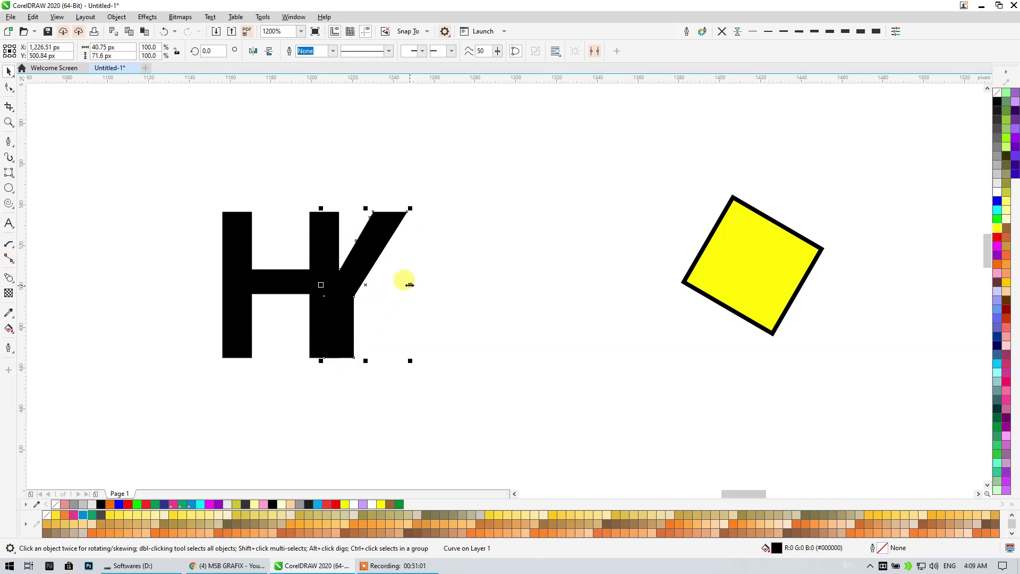
Mirror a copy of the trimmed Y horizontally and overlay its stem on the original stem to form a full Y
{"action": "left_click_drag", "start_coordinate": [409, 285], "coordinate": [339, 285]}
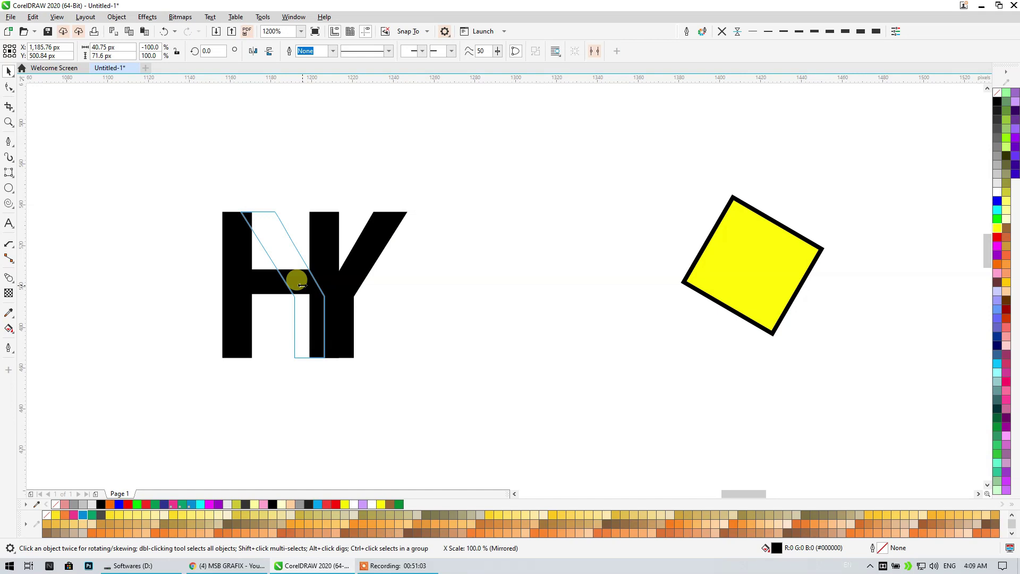
{"action": "left_click_drag", "start_coordinate": [302, 285], "coordinate": [296, 279]}
{"action": "left_click", "coordinate": [474, 337]}
{"action": "left_click", "coordinate": [299, 338]}
{"action": "left_click_drag", "start_coordinate": [299, 358], "coordinate": [323, 360]}
{"action": "left_click", "coordinate": [422, 330]}
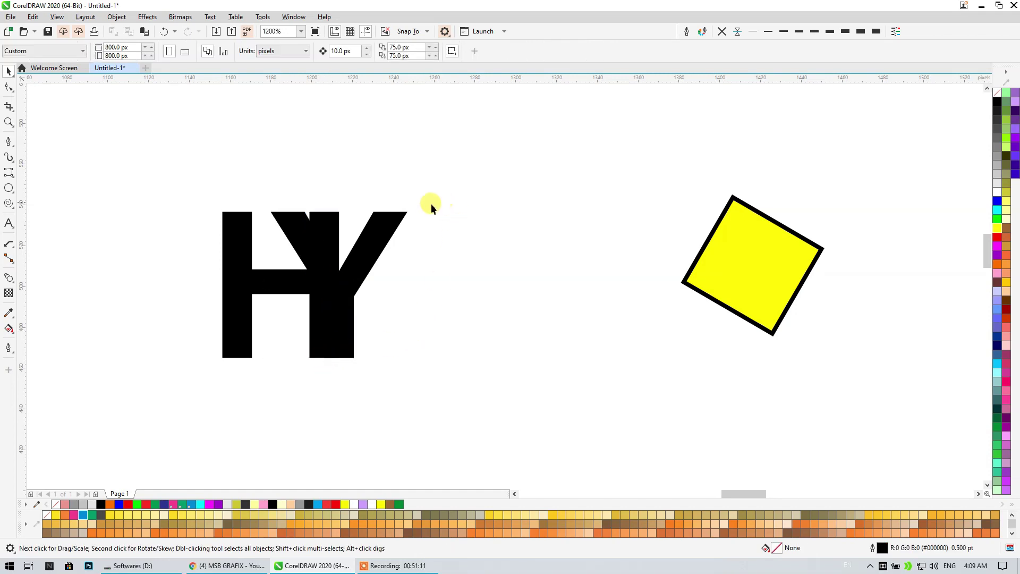
Group the two Y halves and move the group so its stem coincides with the H's right leg
{"action": "left_click", "coordinate": [366, 243]}
{"action": "left_click", "coordinate": [295, 222], "text": "shift"}
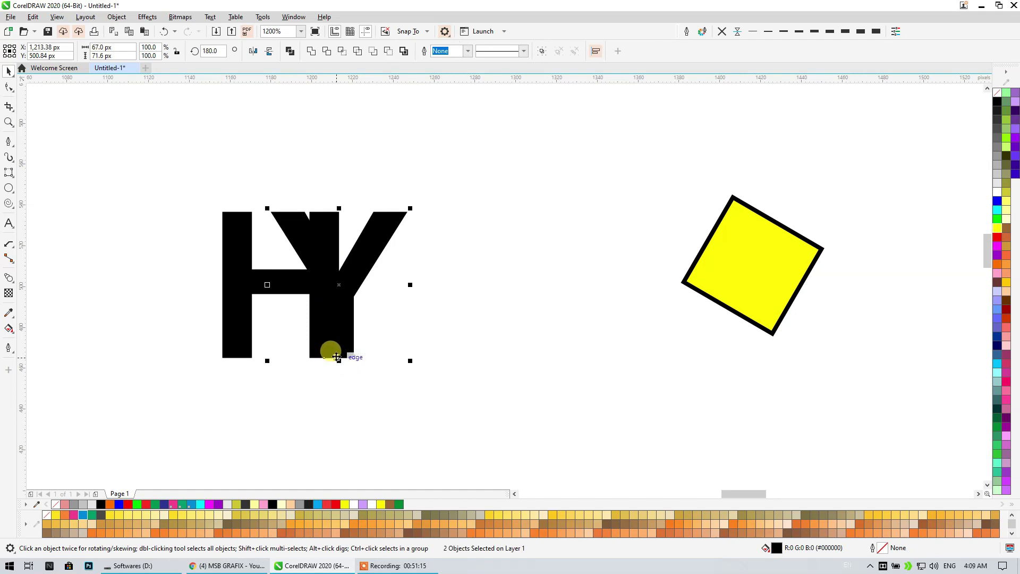
{"action": "key", "text": "ctrl+g"}
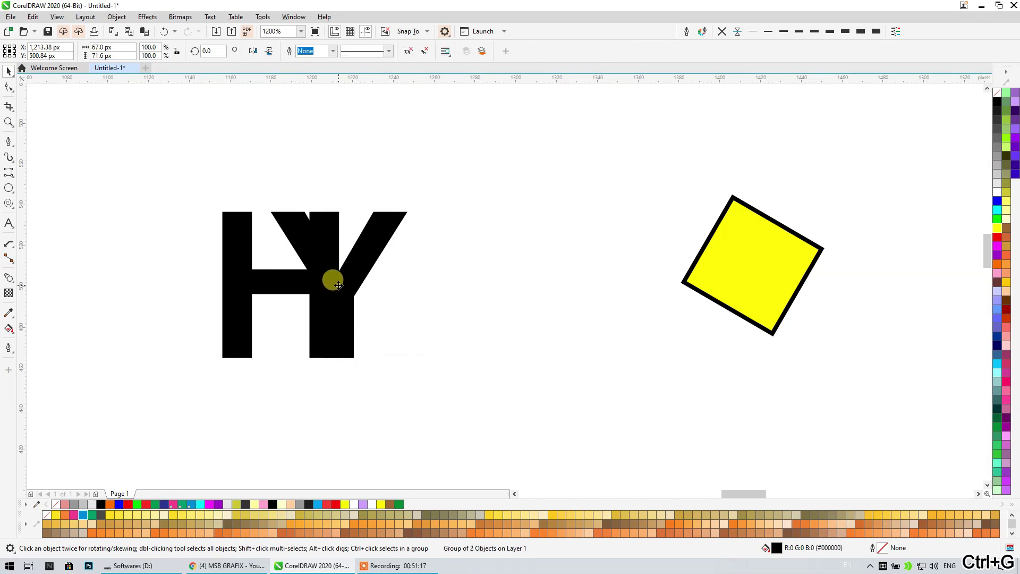
{"action": "left_click_drag", "start_coordinate": [338, 286], "coordinate": [461, 304]}
{"action": "left_click_drag", "start_coordinate": [465, 377], "coordinate": [323, 360]}
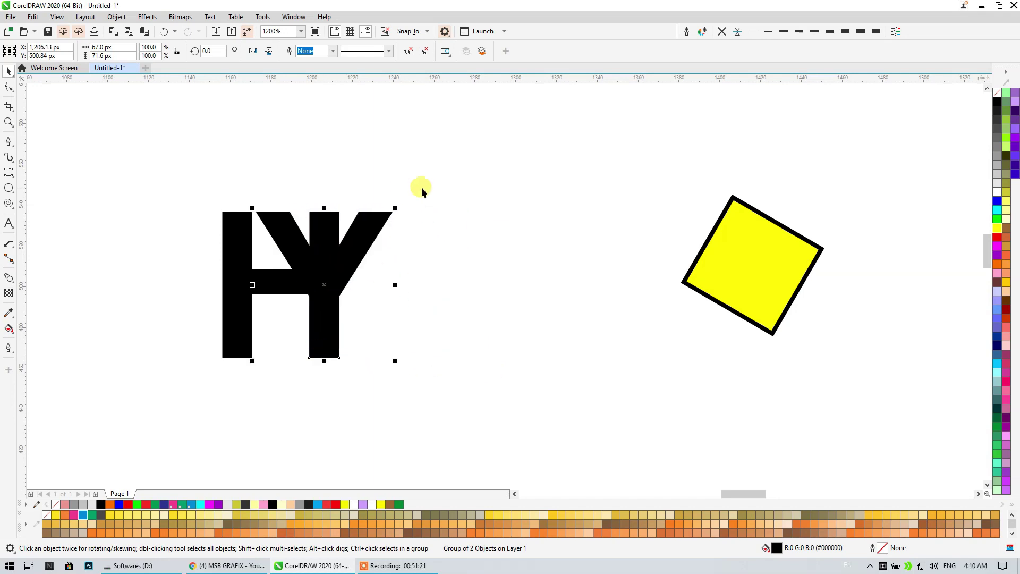
Apply vertical fountain fills to the Y: black to orange on its right arm, black to purple on its left arm and stem
{"action": "left_click", "coordinate": [9, 329]}
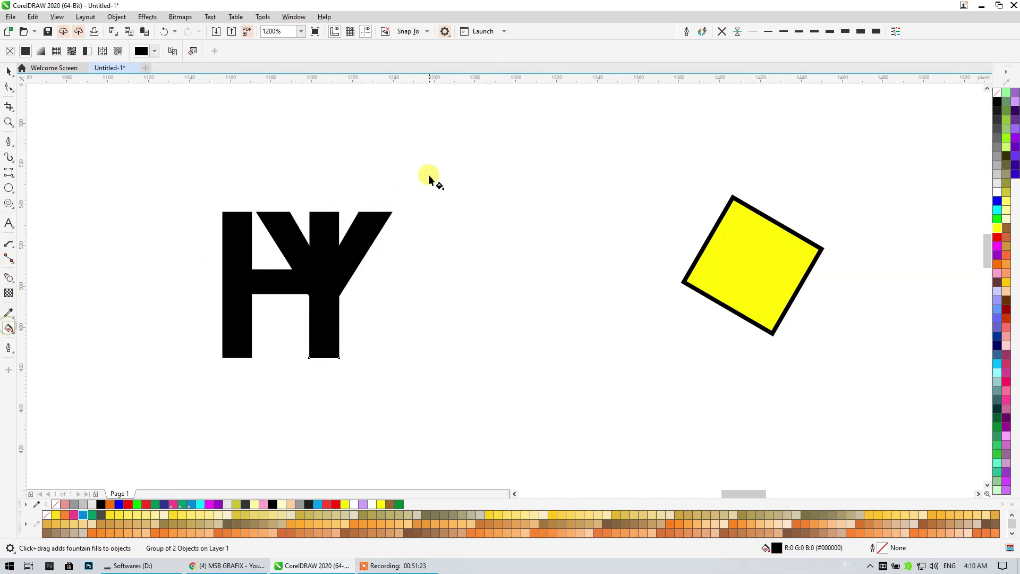
{"action": "left_click_drag", "start_coordinate": [394, 186], "coordinate": [375, 374]}
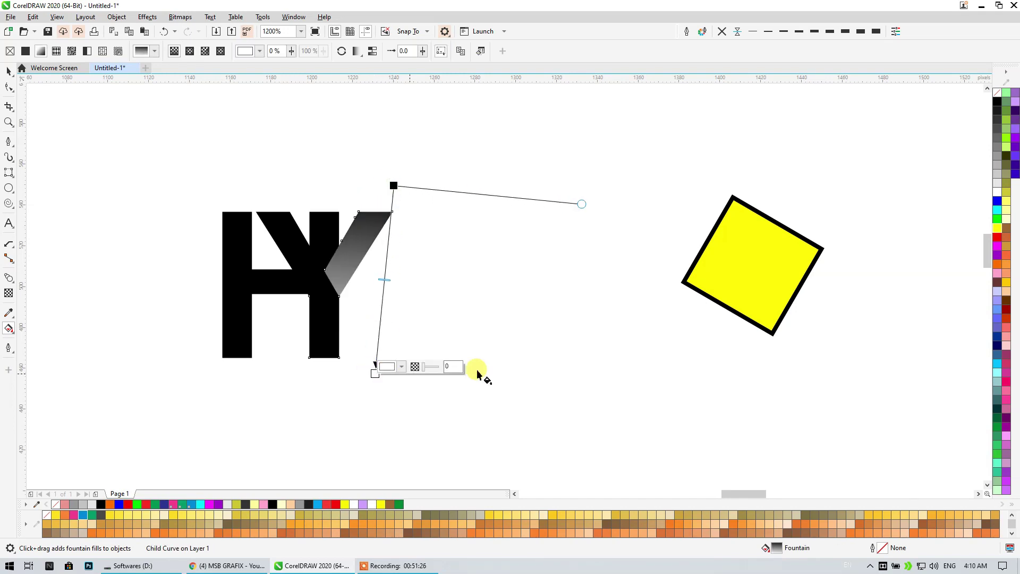
{"action": "left_click", "coordinate": [998, 264]}
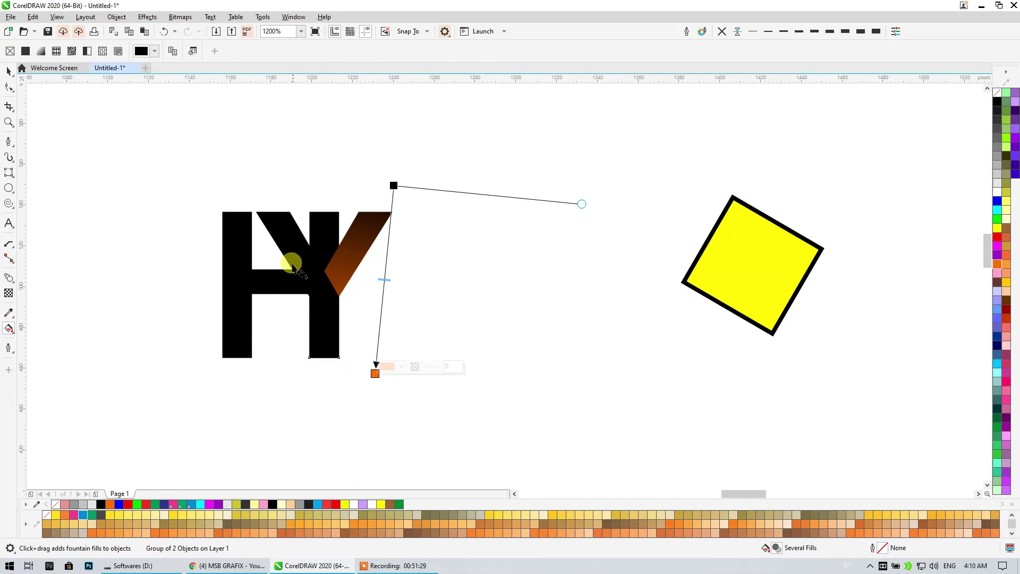
{"action": "left_click", "coordinate": [319, 351]}
{"action": "left_click_drag", "start_coordinate": [381, 404], "coordinate": [381, 136]}
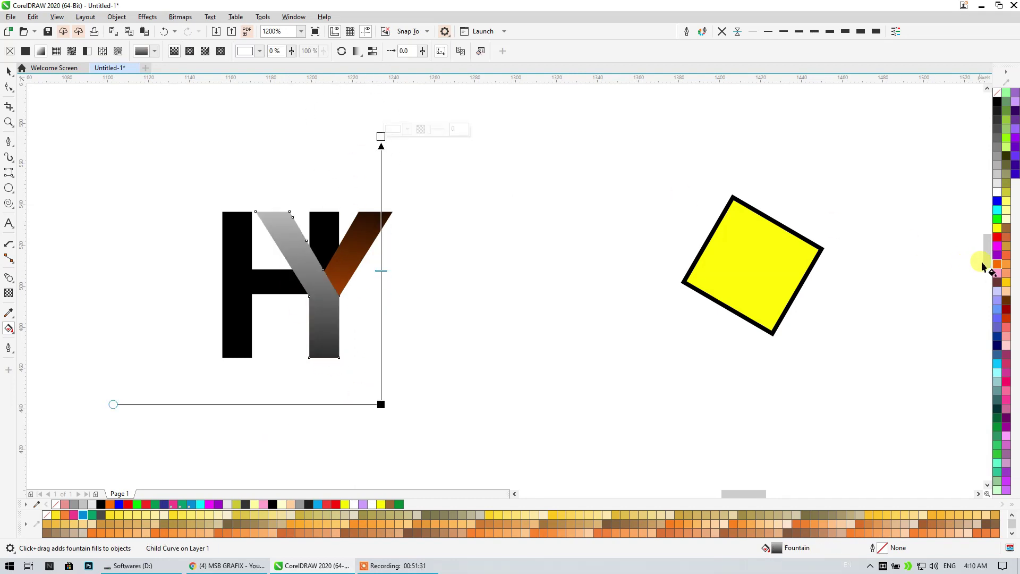
{"action": "left_click", "coordinate": [998, 254]}
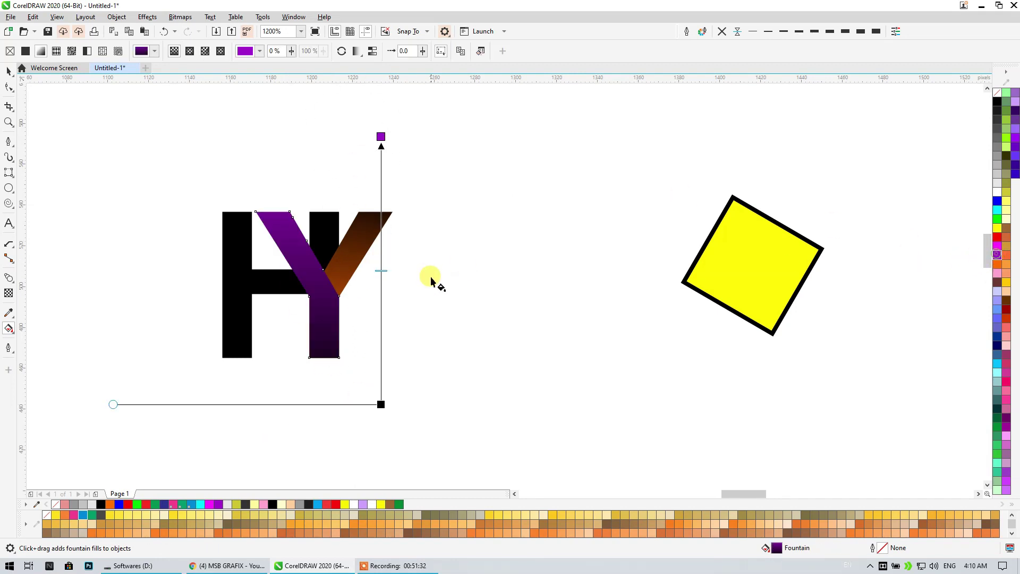
Apply a diagonal black-to-orange fountain fill to the letter H, with orange at its lower left
{"action": "left_click", "coordinate": [323, 228]}
{"action": "left_click_drag", "start_coordinate": [345, 191], "coordinate": [215, 320]}
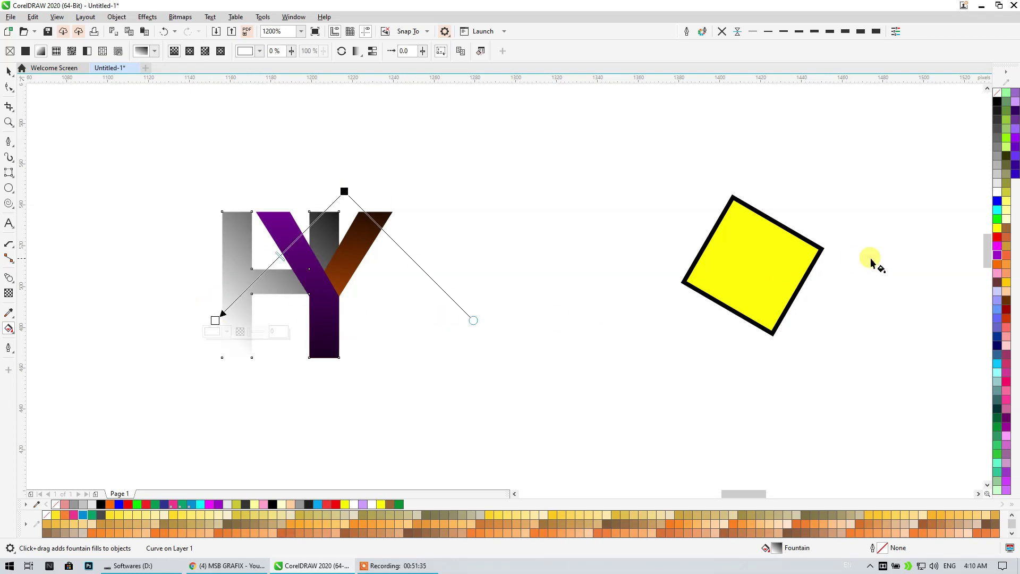
{"action": "left_click", "coordinate": [997, 268]}
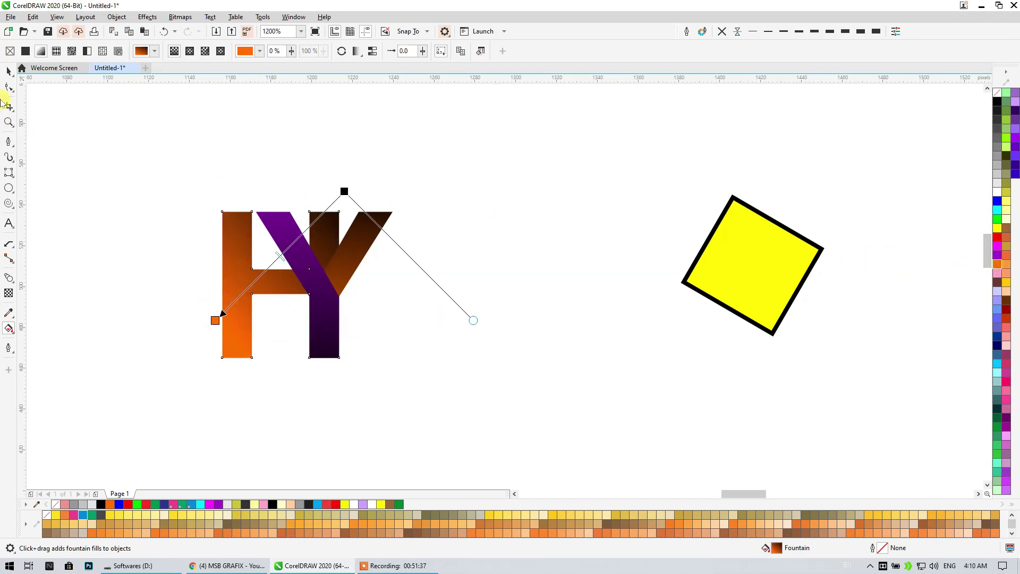
Fill the Y group with light gray (RGB 204, 204, 204) and the letter H with a lighter gray
{"action": "left_click", "coordinate": [8, 73]}
{"action": "scroll", "coordinate": [416, 304], "scroll_direction": "down", "scroll_amount": 3}
{"action": "left_click", "coordinate": [410, 301]}
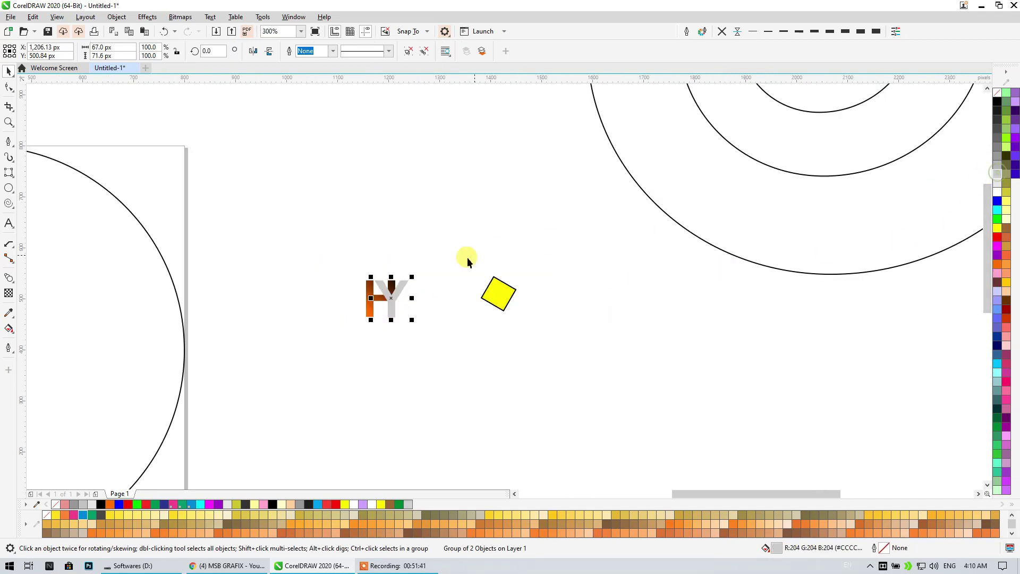
{"action": "left_click", "coordinate": [369, 315], "text": "ctrl"}
{"action": "left_click", "coordinate": [998, 182]}
Group the H and Y together and centre the group on the page inside the circle
{"action": "left_click", "coordinate": [436, 222]}
{"action": "left_click_drag", "start_coordinate": [436, 222], "coordinate": [330, 351]}
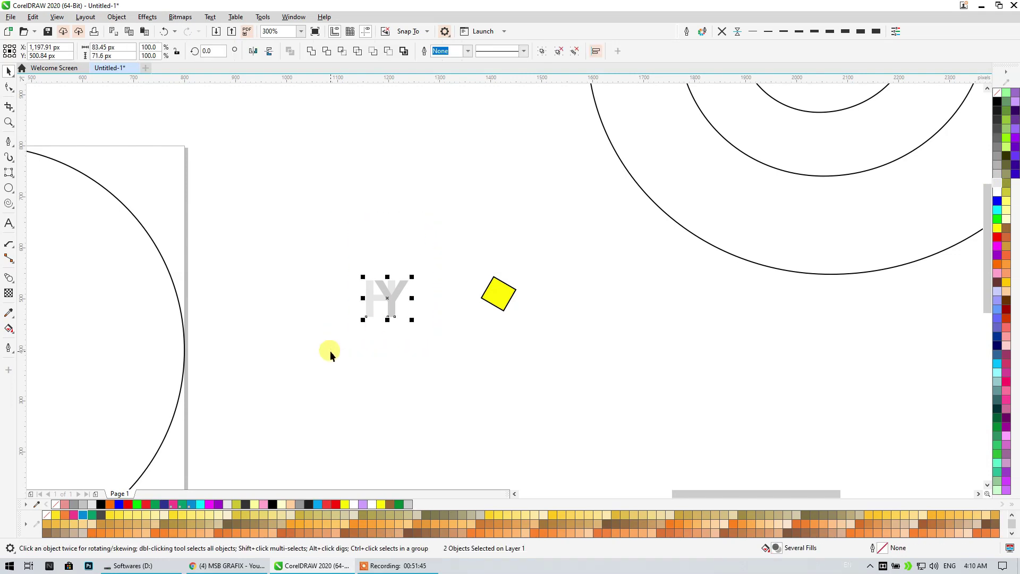
{"action": "key", "text": "ctrl+g"}
{"action": "scroll", "coordinate": [371, 326], "scroll_direction": "down", "scroll_amount": 2}
{"action": "key", "text": "p"}
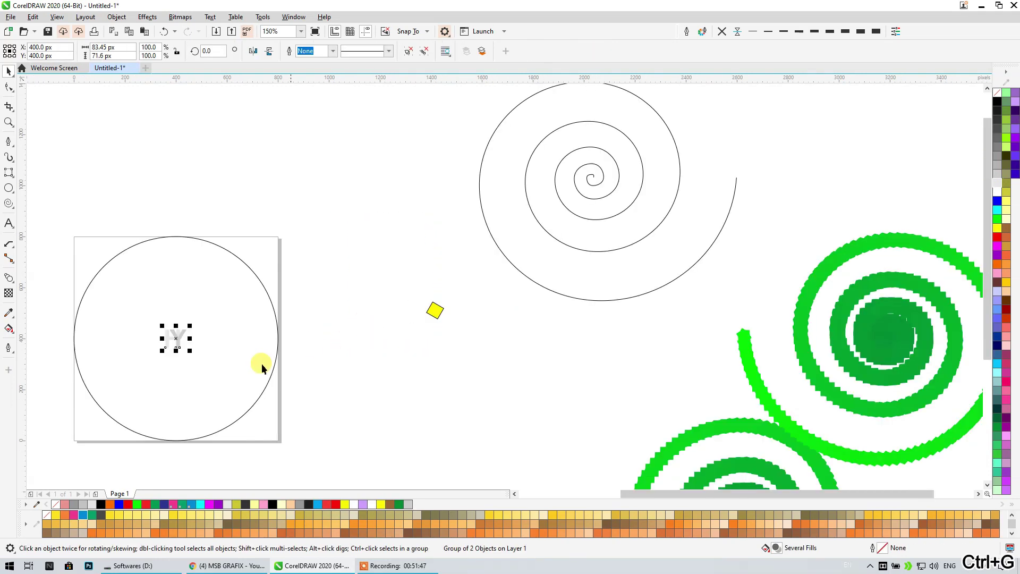
Enlarge the HY group to about 523 px tall so it spans most of the circle
{"action": "left_click_drag", "start_coordinate": [190, 352], "coordinate": [262, 410]}
{"action": "left_click", "coordinate": [375, 390]}
{"action": "left_click_drag", "start_coordinate": [200, 330], "coordinate": [279, 343]}
{"action": "left_click", "coordinate": [419, 372]}
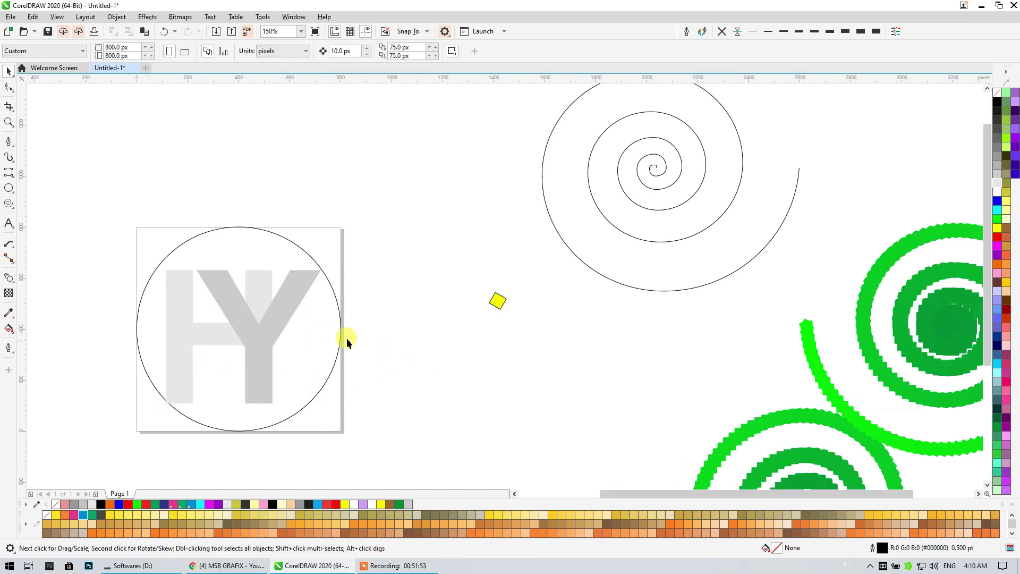
Delete the Y's left half and move the remaining half to the right of the H, leaving a narrow gap
{"action": "left_click", "coordinate": [215, 288], "text": "ctrl"}
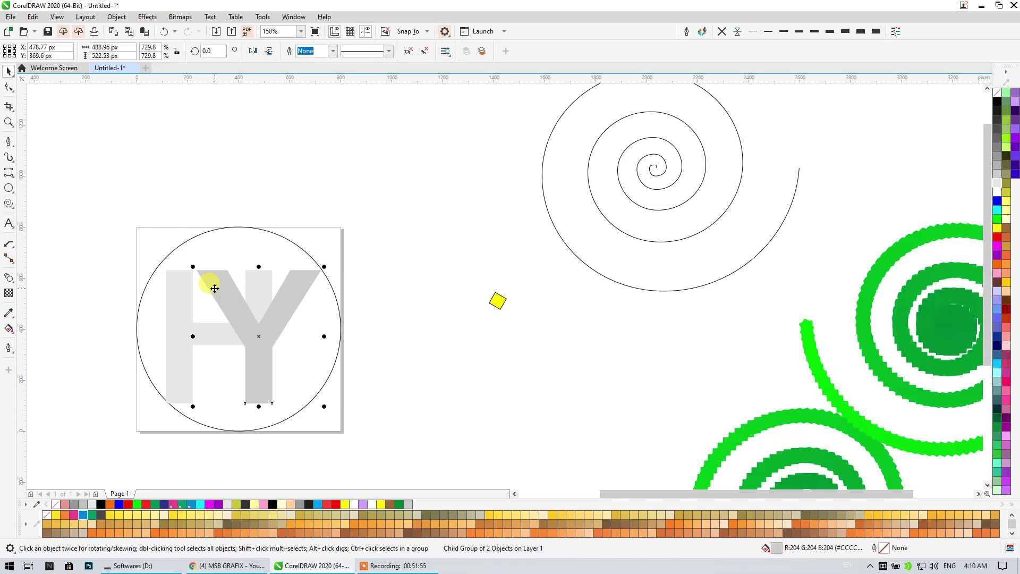
{"action": "left_click", "coordinate": [215, 288], "text": "ctrl"}
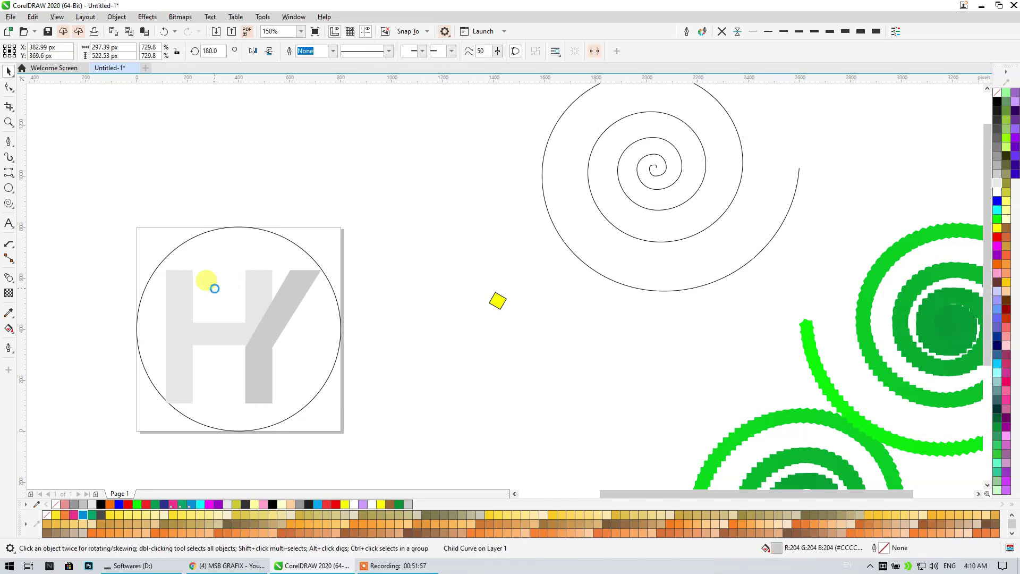
{"action": "left_click", "coordinate": [374, 276]}
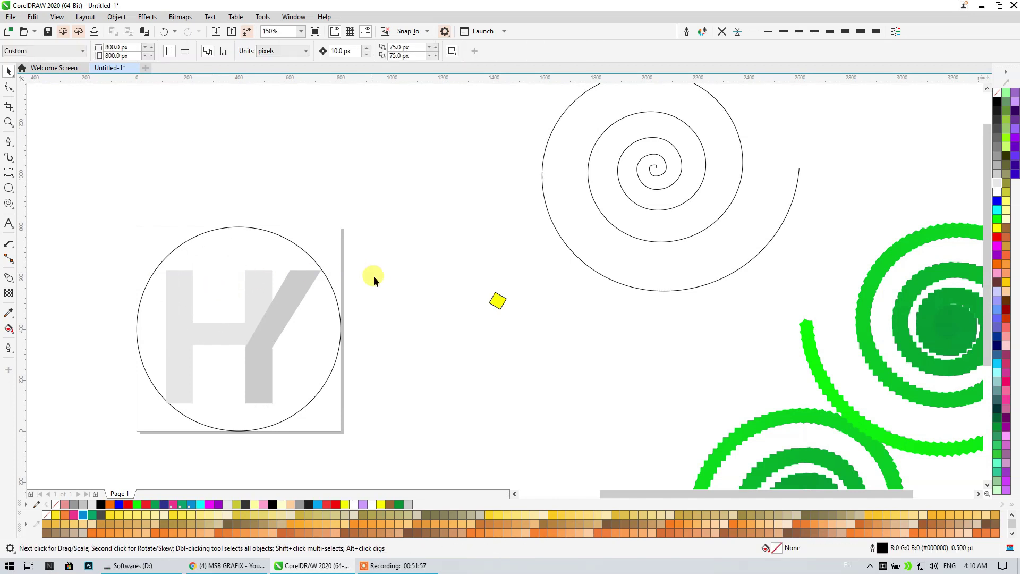
{"action": "left_click", "coordinate": [284, 293]}
{"action": "left_click_drag", "start_coordinate": [258, 350], "coordinate": [289, 380], "text": "ctrl"}
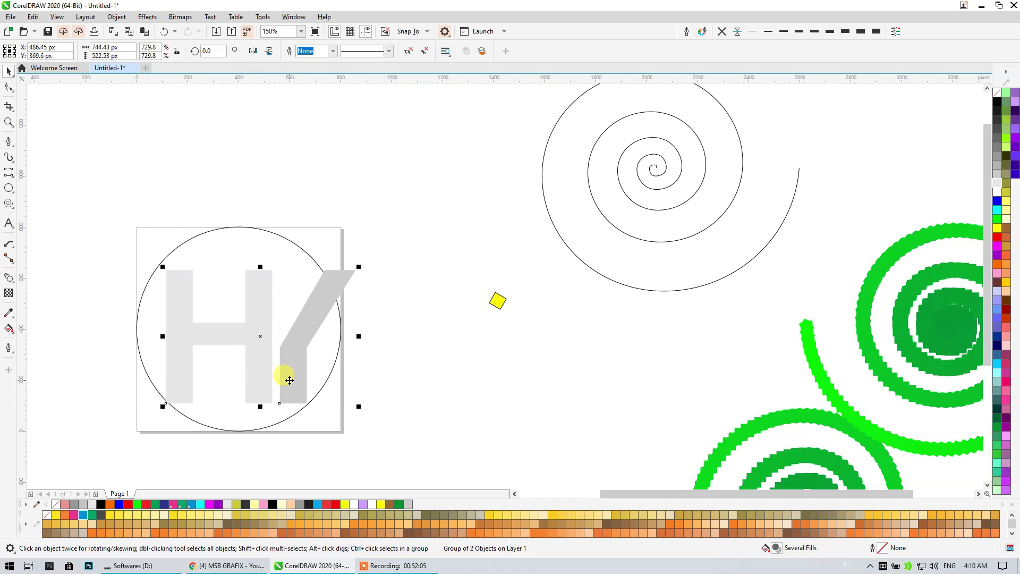
Shrink the HY group to about 447 px wide and centre it within the circle
{"action": "left_click", "coordinate": [365, 415]}
{"action": "left_click", "coordinate": [303, 392]}
{"action": "left_click_drag", "start_coordinate": [359, 406], "coordinate": [290, 379]}
{"action": "left_click_drag", "start_coordinate": [221, 312], "coordinate": [262, 353]}
{"action": "left_click", "coordinate": [304, 354], "text": "shift"}
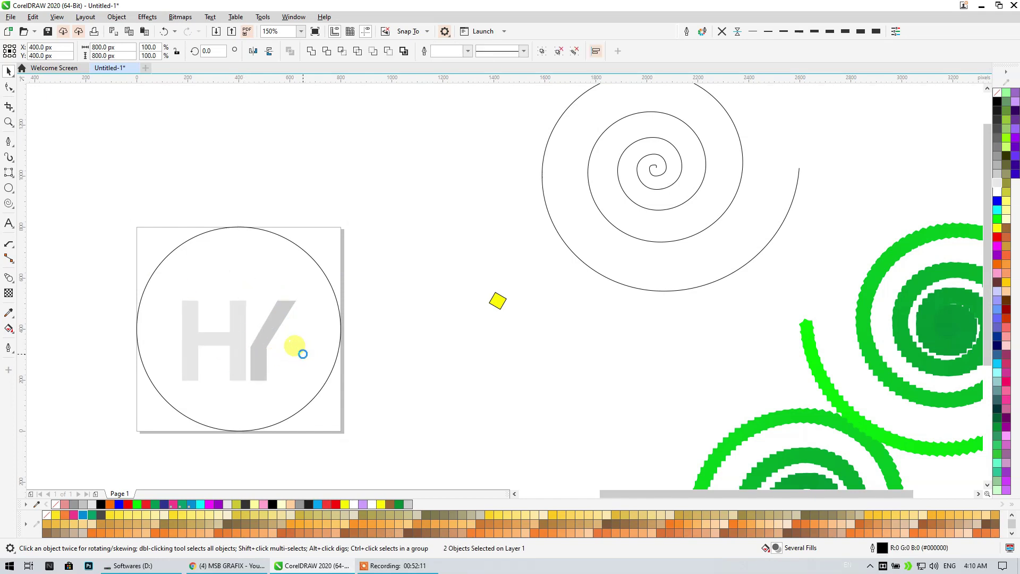
{"action": "left_click", "coordinate": [436, 327]}
{"action": "left_click", "coordinate": [263, 326]}
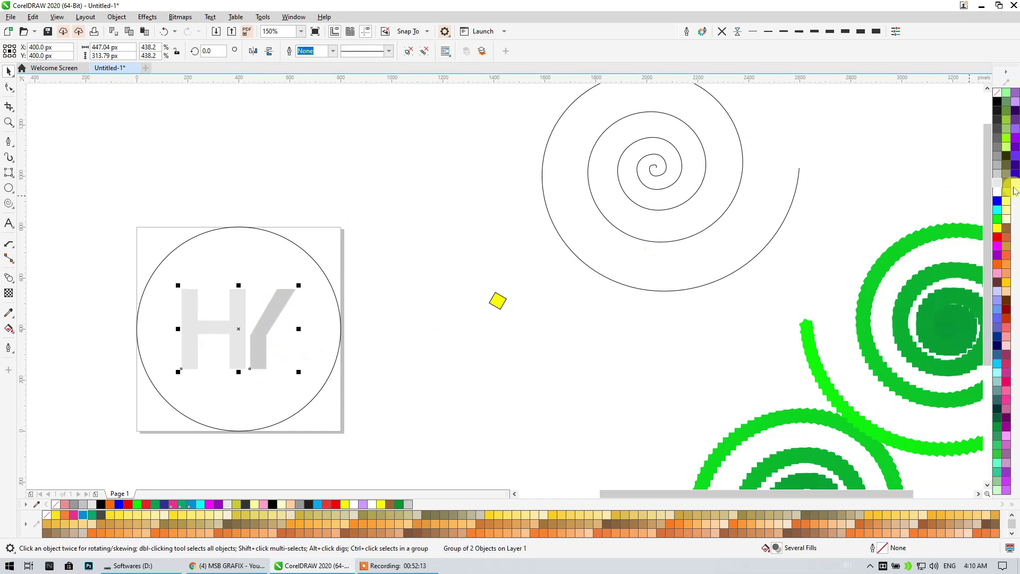
Give the HY group a black drop shadow cast toward the lower right and fill the letters light grey (#E6E6E6)
{"action": "left_click", "coordinate": [998, 220]}
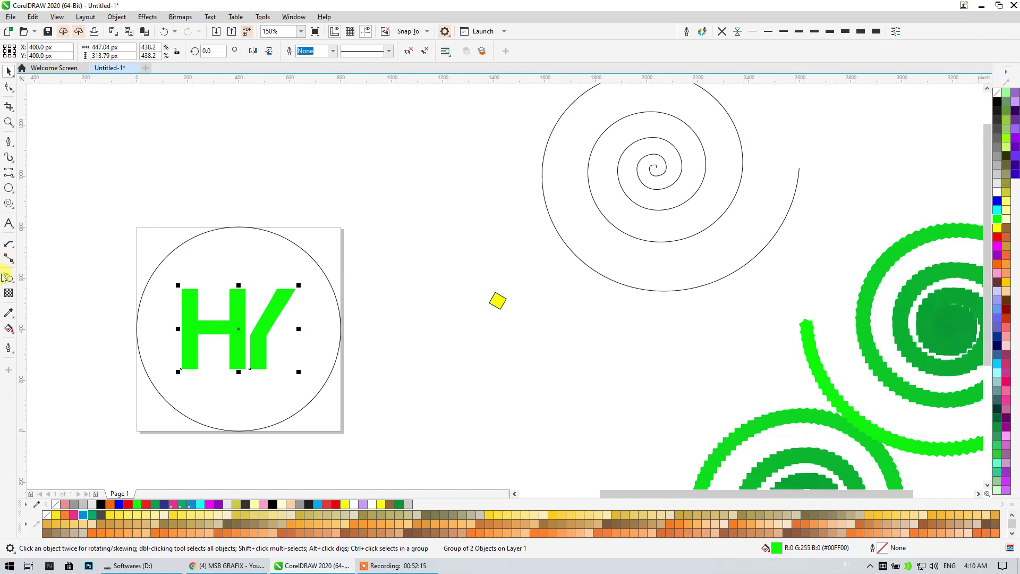
{"action": "left_click", "coordinate": [15, 284]}
{"action": "left_click", "coordinate": [35, 276]}
{"action": "left_click_drag", "start_coordinate": [239, 329], "coordinate": [302, 355]}
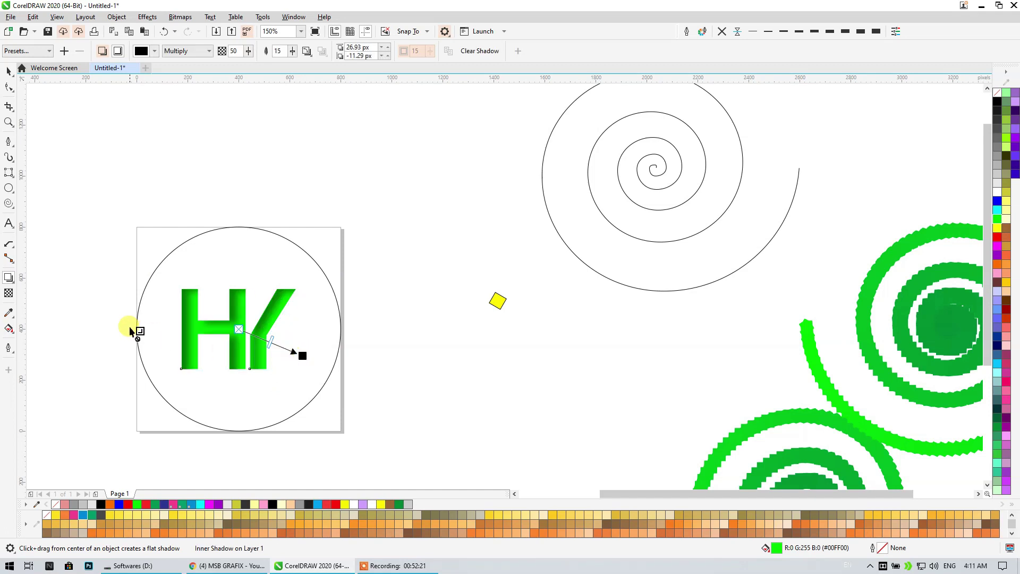
{"action": "left_click", "coordinate": [102, 51]}
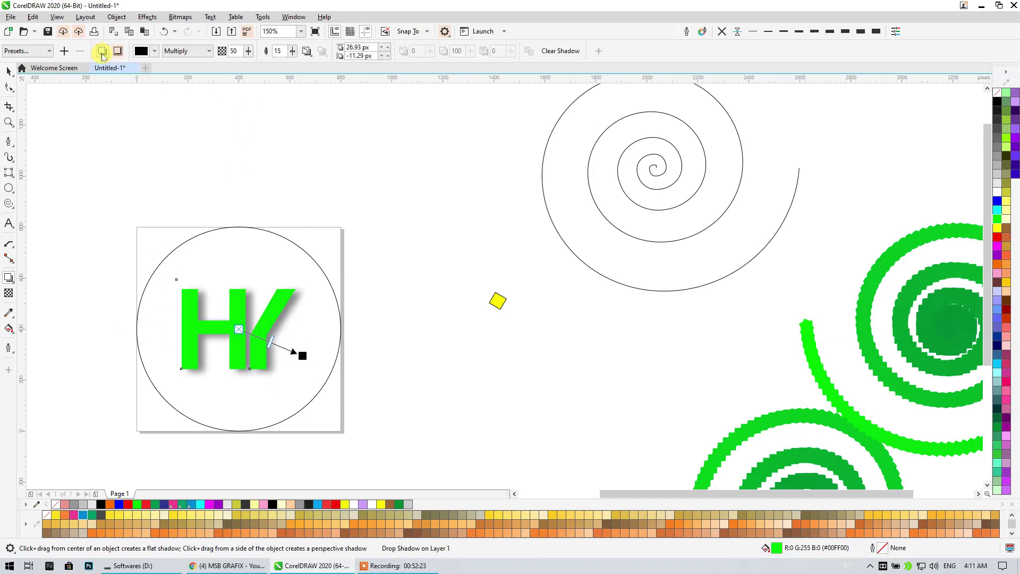
{"action": "left_click", "coordinate": [8, 70]}
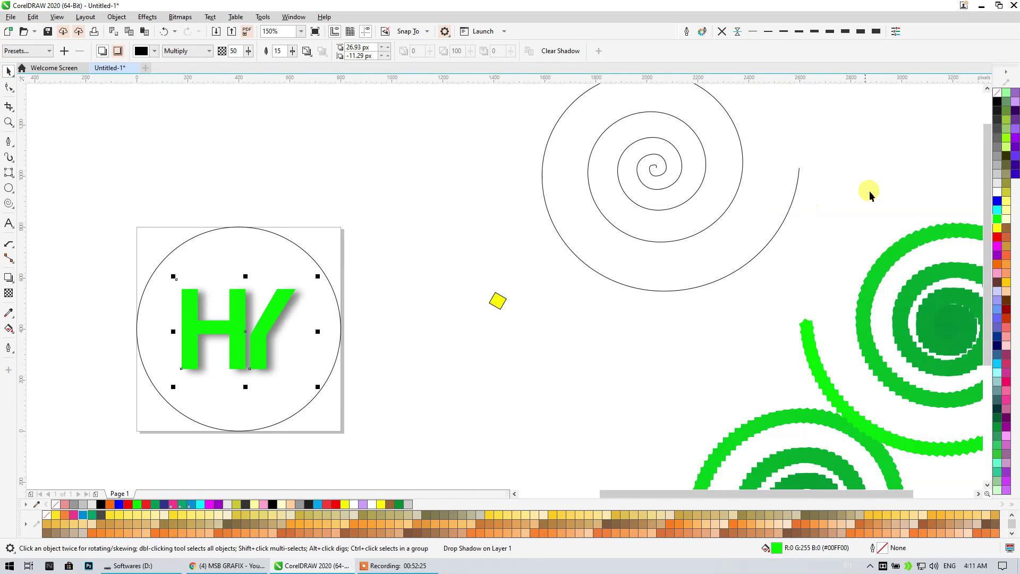
{"action": "left_click", "coordinate": [996, 185]}
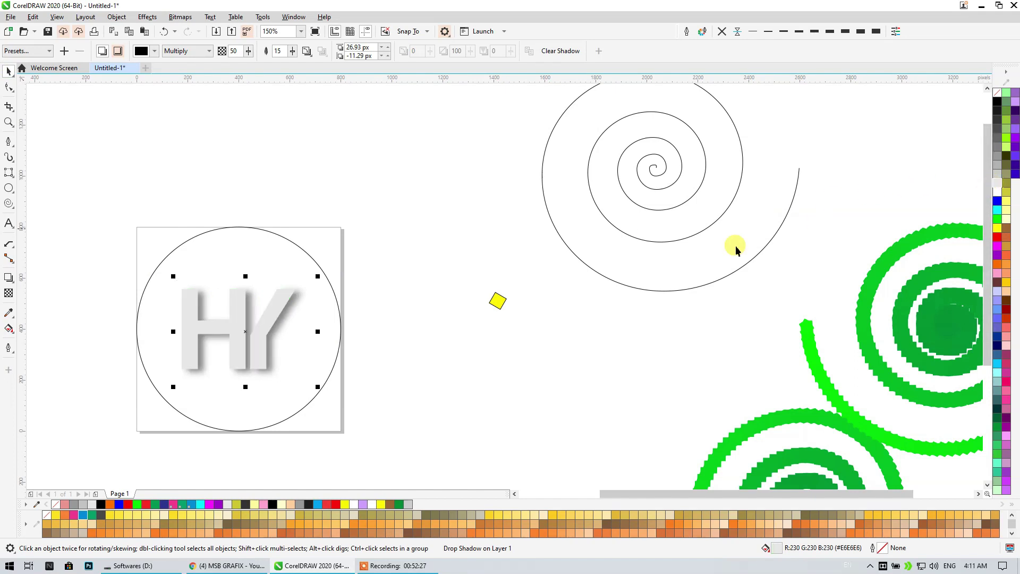
Fill the 800 px circle behind the letters with orange-brown (#CC6633)
{"action": "left_click", "coordinate": [417, 234]}
{"action": "left_click", "coordinate": [273, 235]}
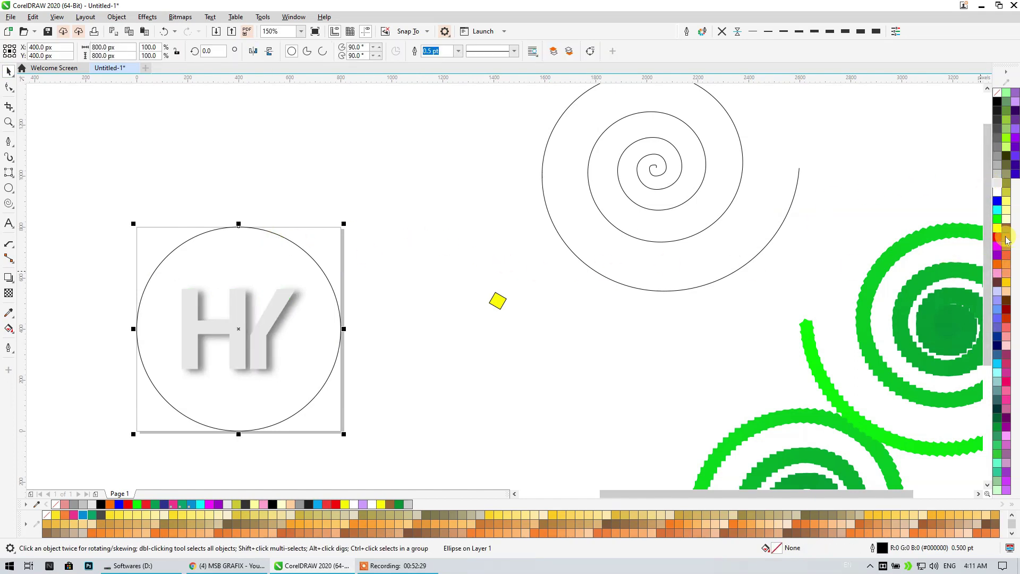
{"action": "left_click", "coordinate": [1008, 240]}
{"action": "left_click", "coordinate": [434, 250]}
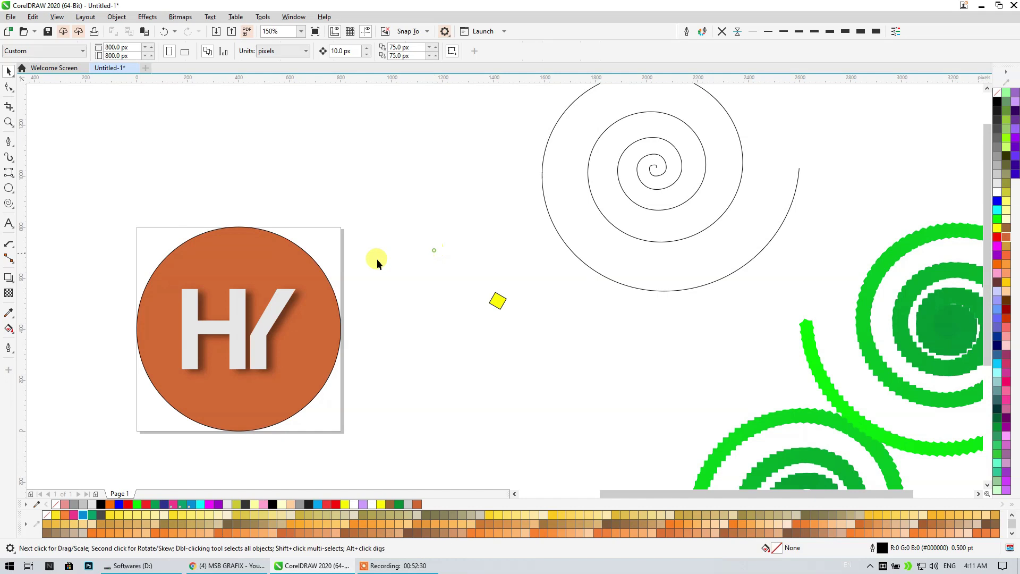
Move the shadowed HY group slightly to the right inside the circle
{"action": "left_click", "coordinate": [311, 321]}
{"action": "left_click", "coordinate": [399, 445]}
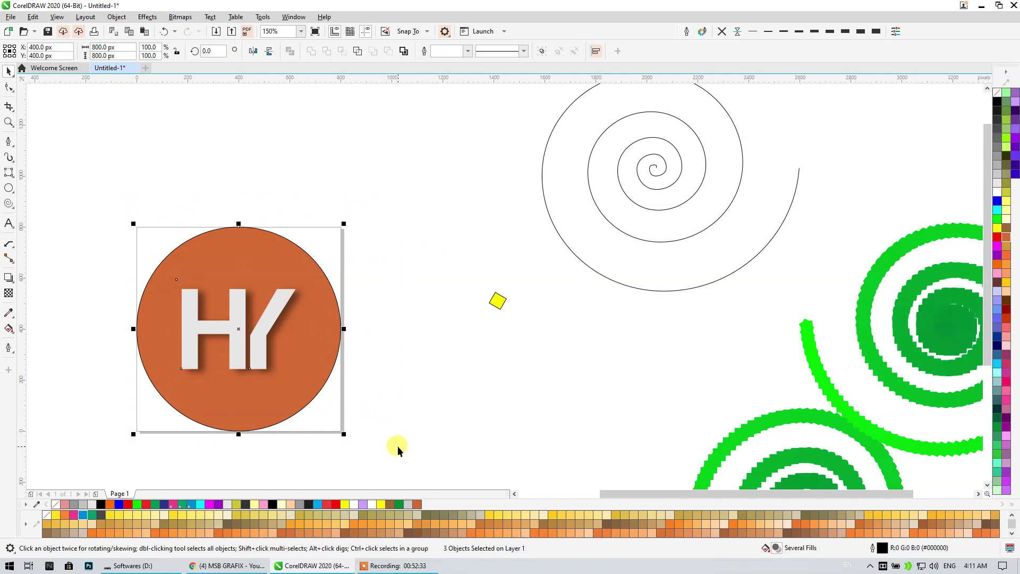
{"action": "left_click_drag", "start_coordinate": [257, 360], "coordinate": [271, 359]}
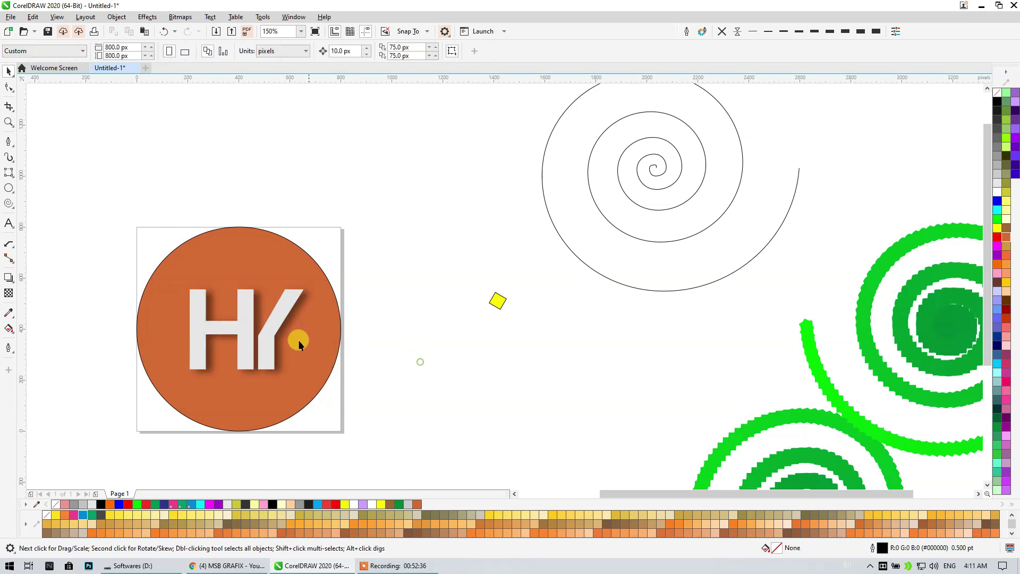
Remove the outline from the filled circle behind the letters
{"action": "left_click", "coordinate": [282, 395]}
{"action": "left_click", "coordinate": [719, 32]}
{"action": "left_click", "coordinate": [370, 139]}
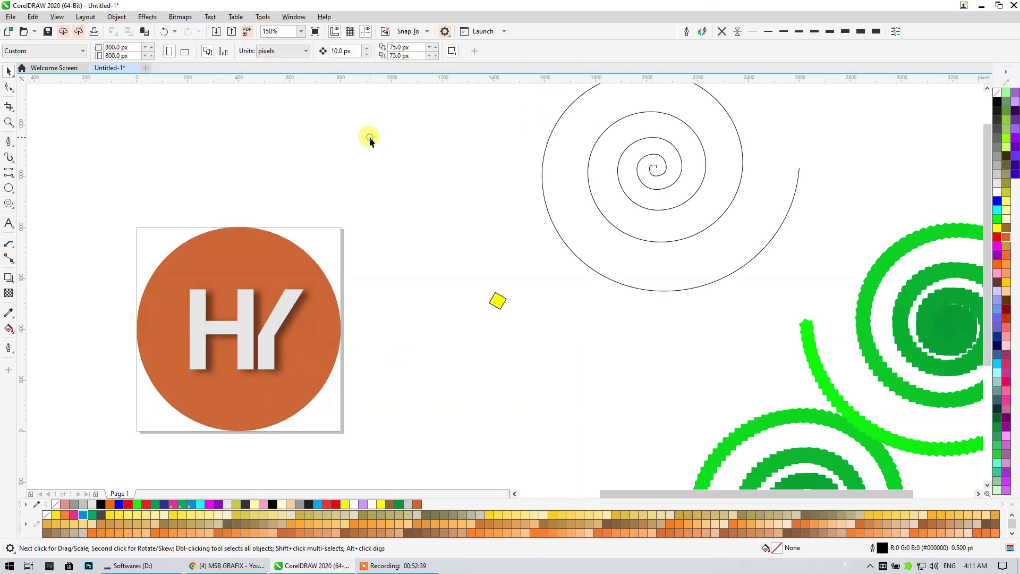
Fill the circle white and give it a magenta (#FF00FF) outline 10 pt thick
{"action": "left_click", "coordinate": [253, 235]}
{"action": "left_click", "coordinate": [999, 196]}
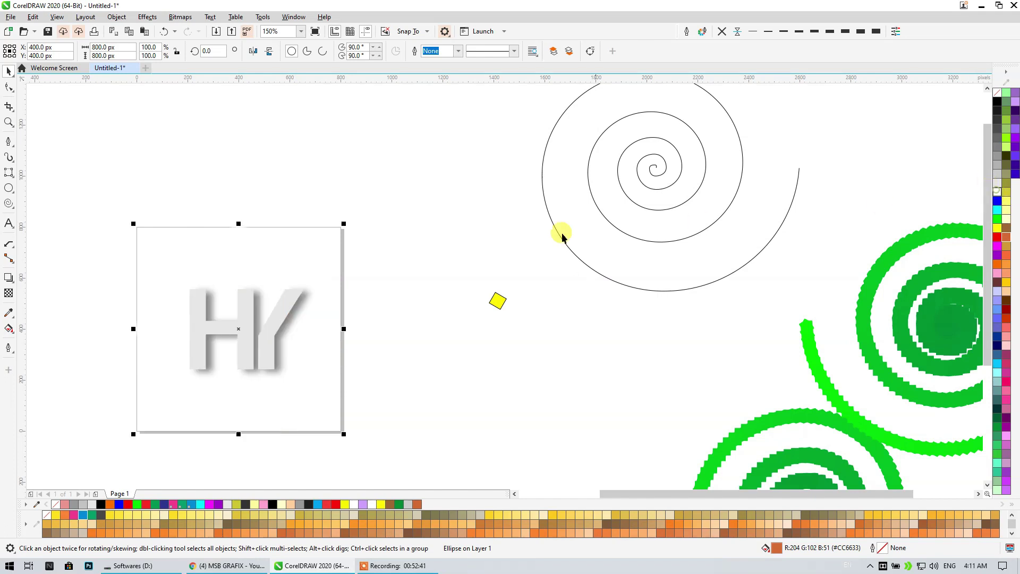
{"action": "right_click", "coordinate": [997, 249]}
{"action": "left_click", "coordinate": [869, 33]}
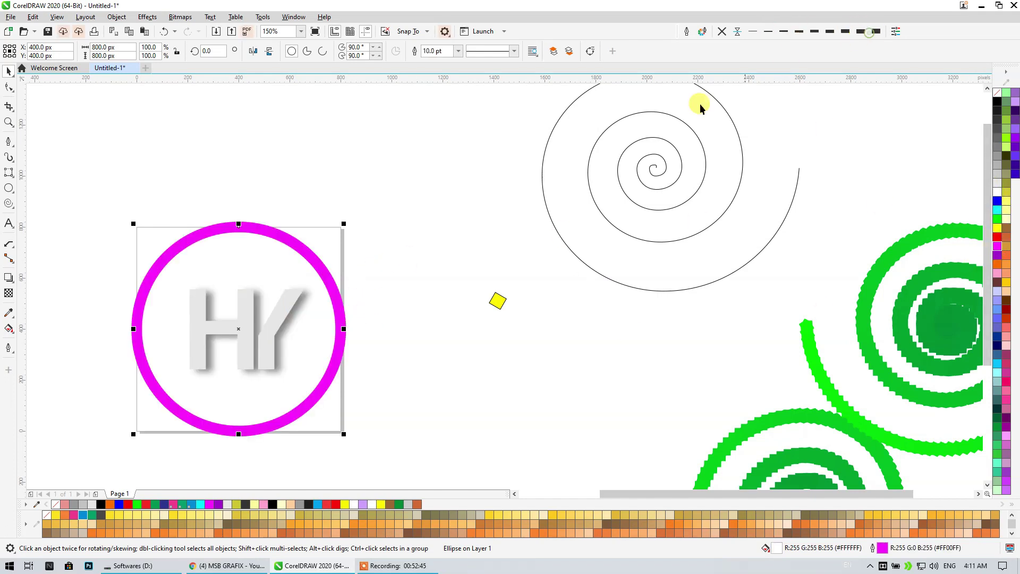
Add a smaller concentric copy of the circle, unfilled with a 0.75 pt outline, about 730 px in diameter
{"action": "left_click_drag", "start_coordinate": [343, 430], "coordinate": [331, 422]}
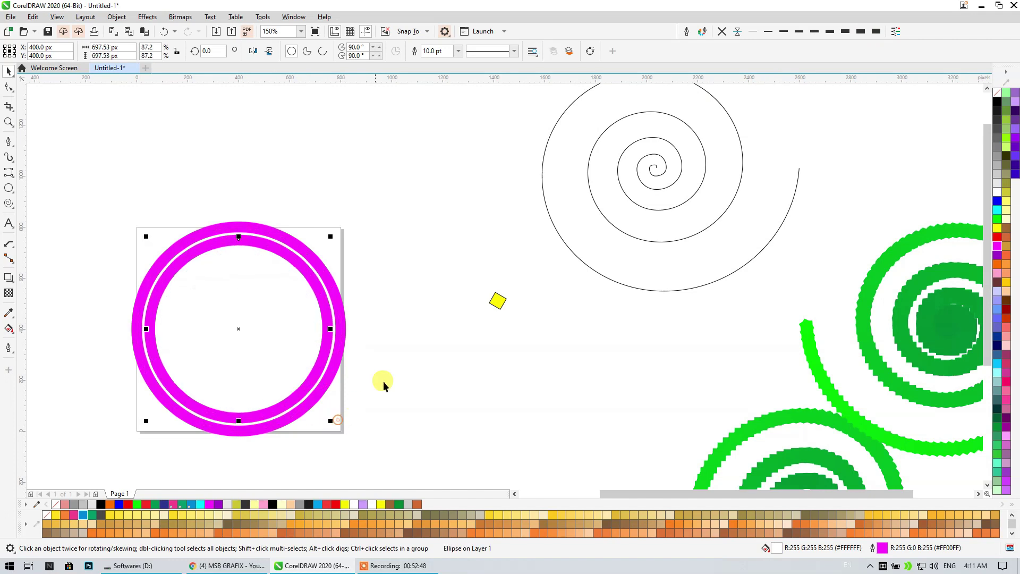
{"action": "left_click", "coordinate": [772, 34]}
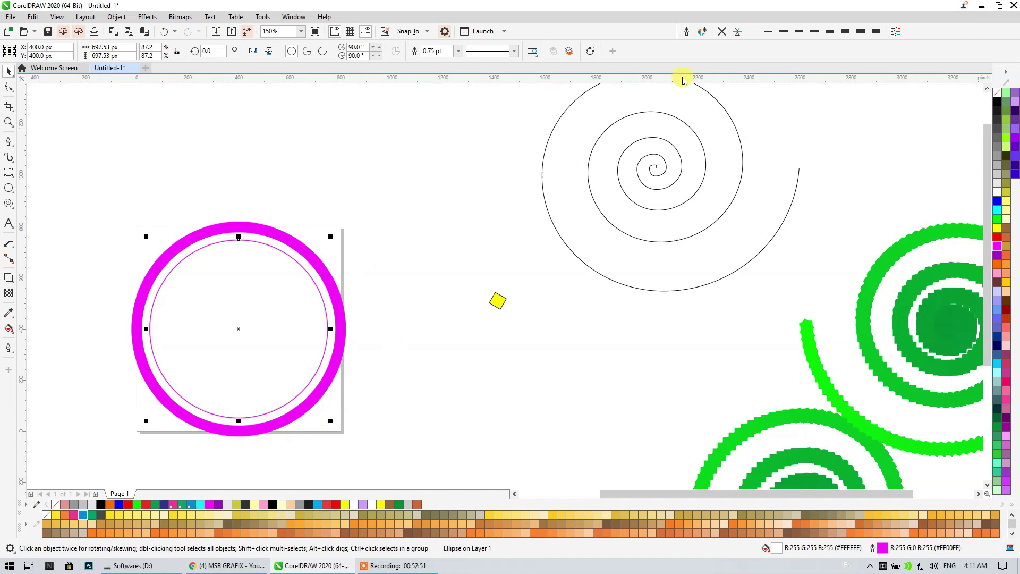
{"action": "left_click", "coordinate": [998, 93]}
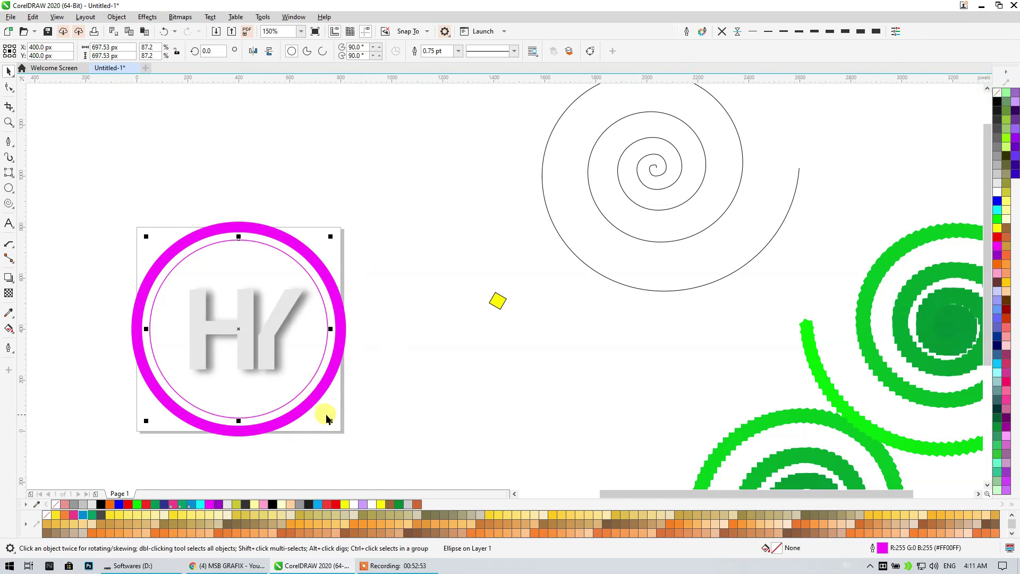
{"action": "left_click_drag", "start_coordinate": [334, 426], "coordinate": [337, 432]}
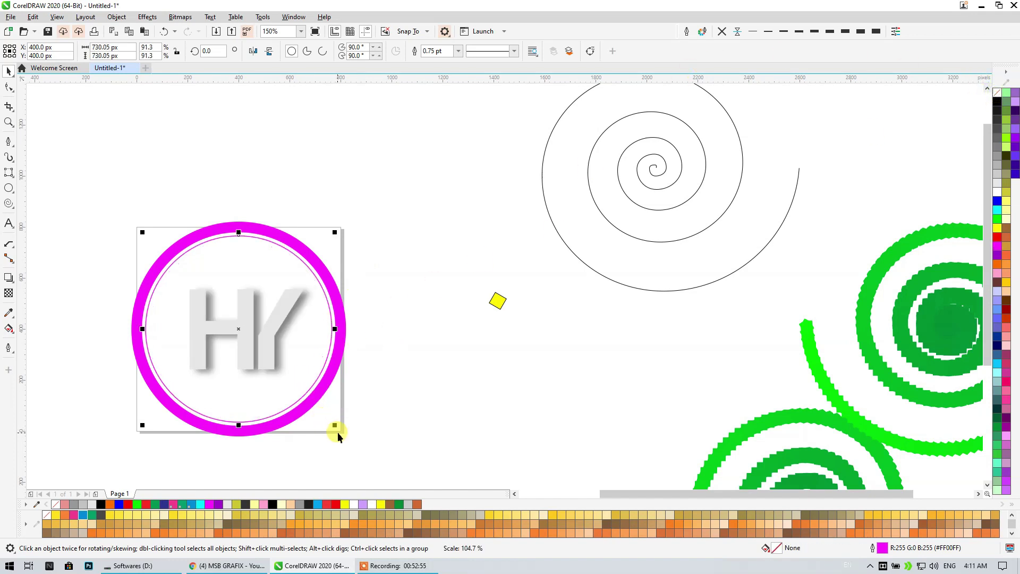
{"action": "left_click", "coordinate": [388, 422]}
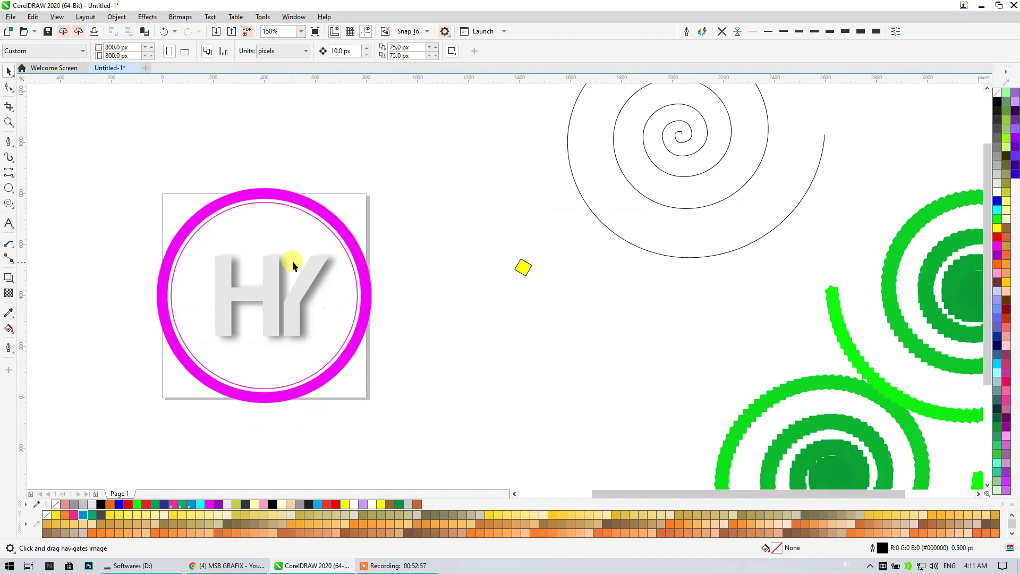
Change the thick outer ring's outline colour to purple (#9900CC)
{"action": "scroll", "coordinate": [292, 261], "scroll_direction": "up", "scroll_amount": 2}
{"action": "scroll", "coordinate": [487, 134], "scroll_direction": "down", "scroll_amount": 2}
{"action": "left_click_drag", "start_coordinate": [506, 107], "coordinate": [218, 383]}
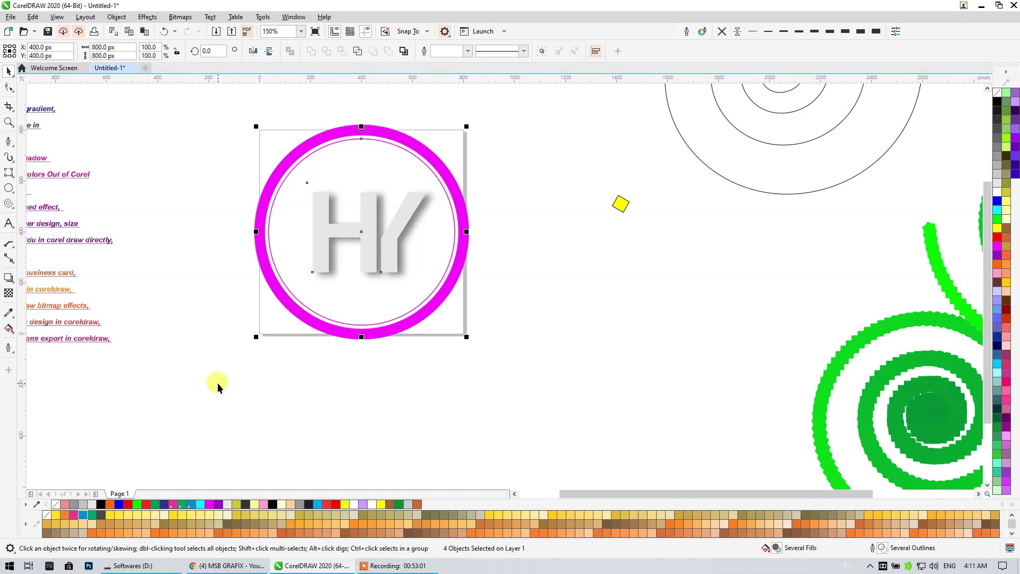
{"action": "left_click", "coordinate": [218, 383]}
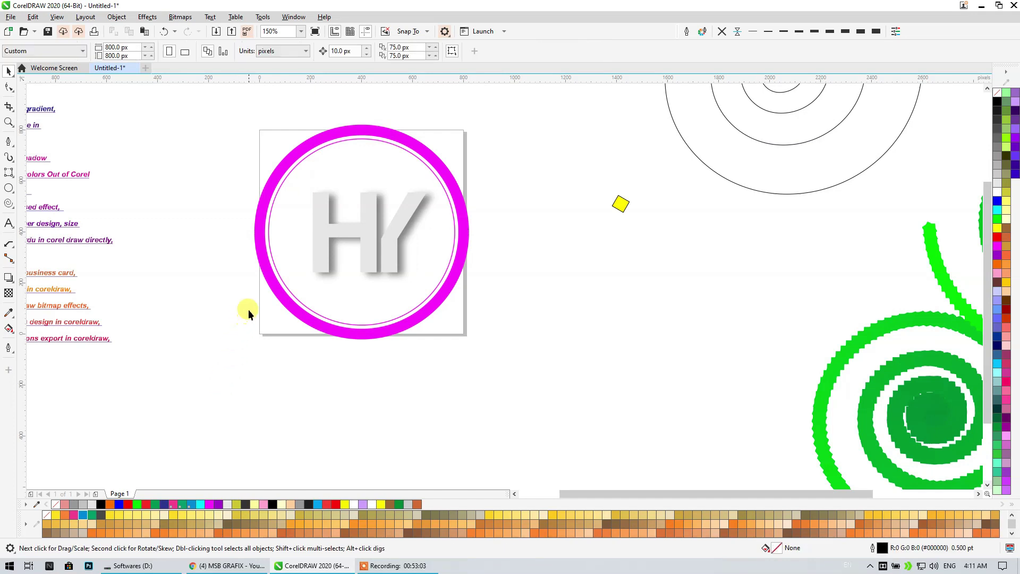
{"action": "left_click", "coordinate": [266, 263]}
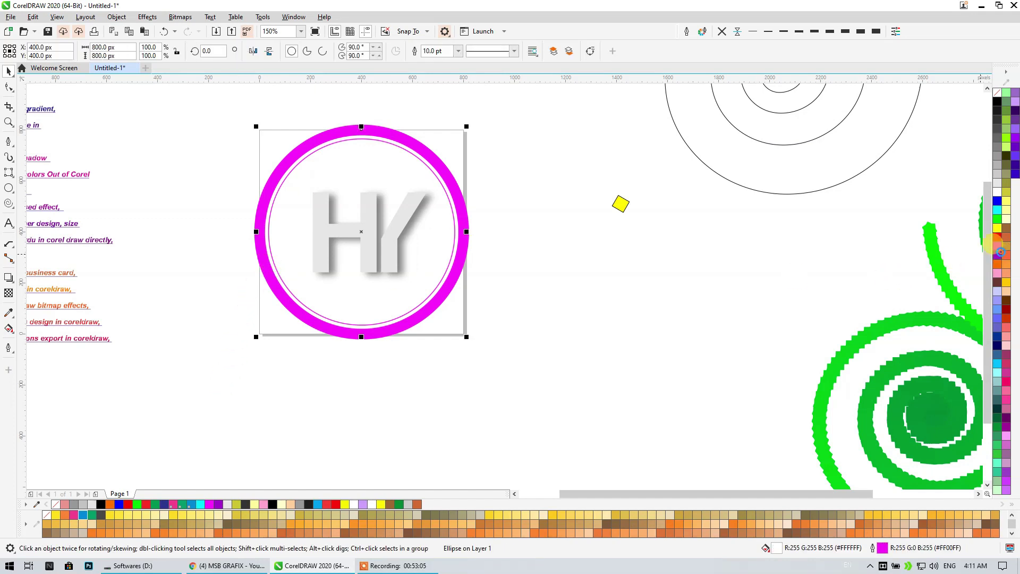
{"action": "left_click", "coordinate": [1000, 252]}
{"action": "left_click", "coordinate": [684, 241]}
Recolour the thin inner circle's outline blue (#0000FF)
{"action": "scroll", "coordinate": [482, 231], "scroll_direction": "up", "scroll_amount": 2}
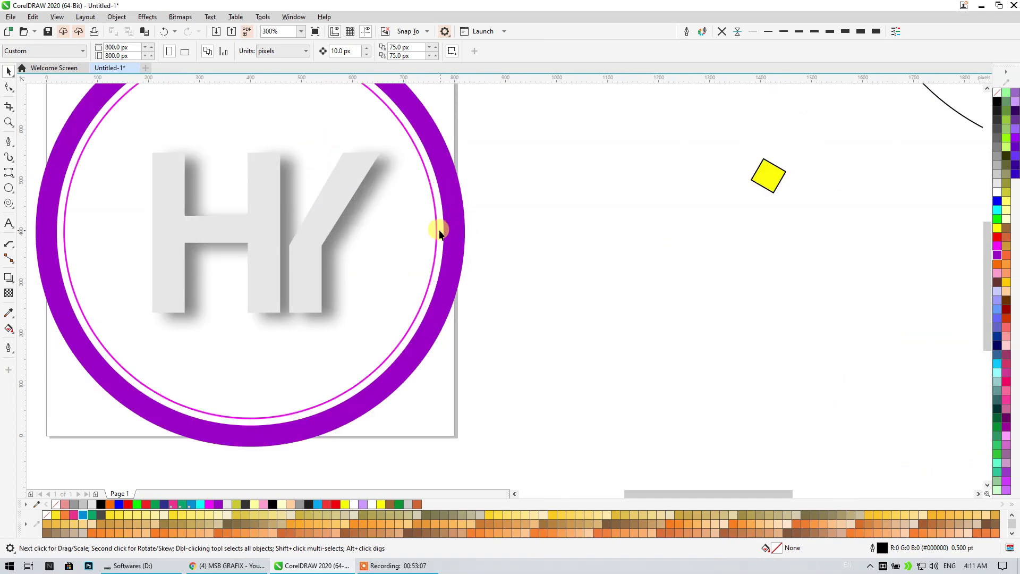
{"action": "left_click", "coordinate": [437, 233]}
{"action": "right_click", "coordinate": [997, 201]}
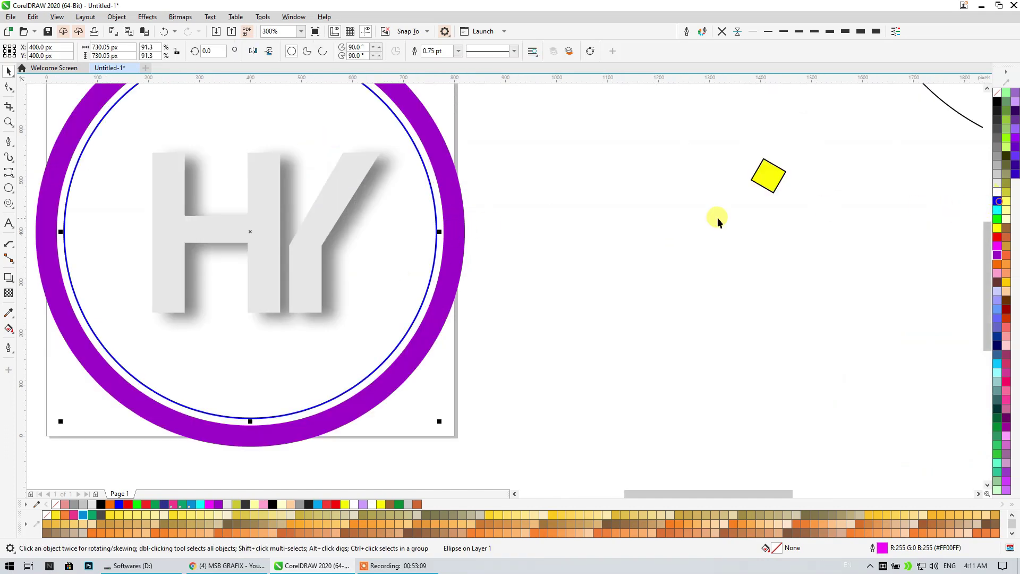
{"action": "left_click", "coordinate": [570, 223]}
{"action": "scroll", "coordinate": [419, 257], "scroll_direction": "down", "scroll_amount": 2}
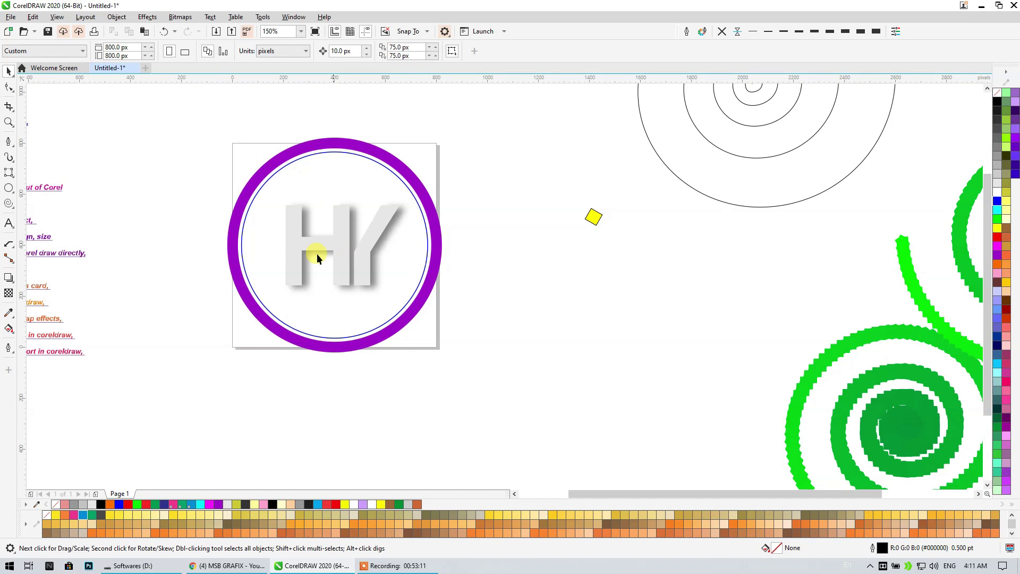
Try moving the thin blue inner circle off the page to the right of the logo, and undo the move
{"action": "left_click_drag", "start_coordinate": [167, 267], "coordinate": [505, 283]}
{"action": "left_click_drag", "start_coordinate": [320, 224], "coordinate": [66, 251]}
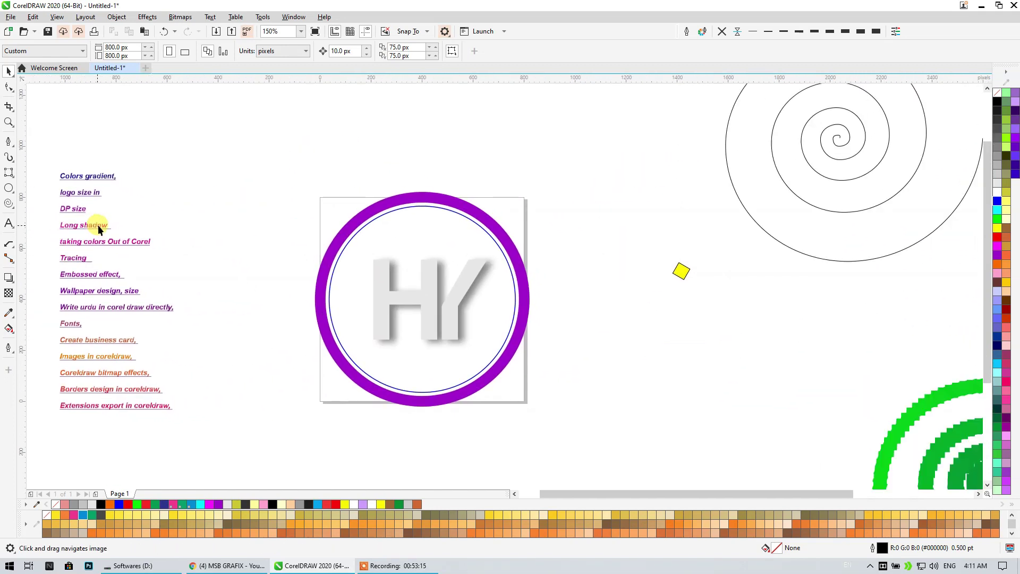
{"action": "left_click", "coordinate": [375, 291]}
{"action": "left_click_drag", "start_coordinate": [407, 314], "coordinate": [706, 342]}
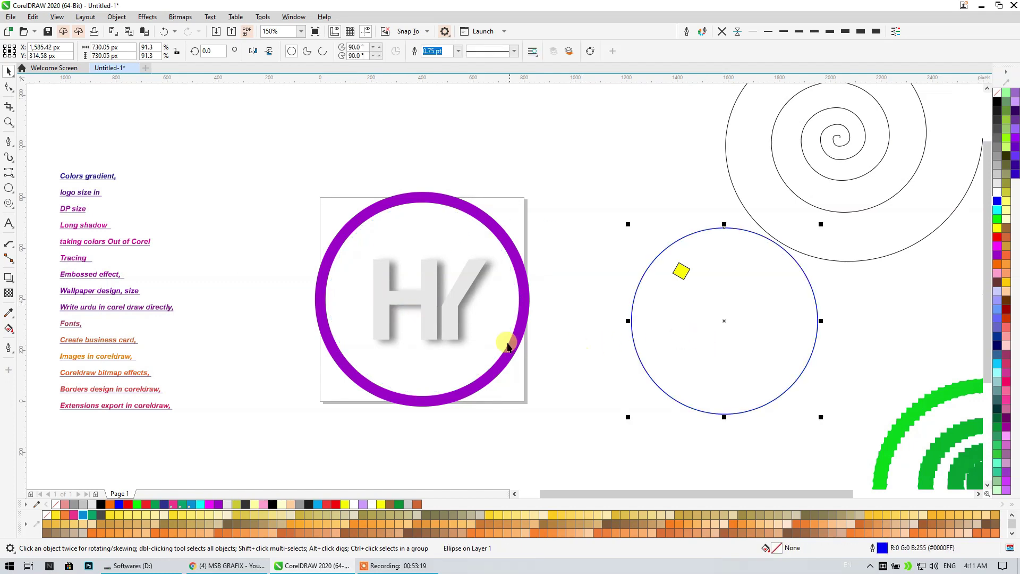
{"action": "key", "text": "ctrl+z"}
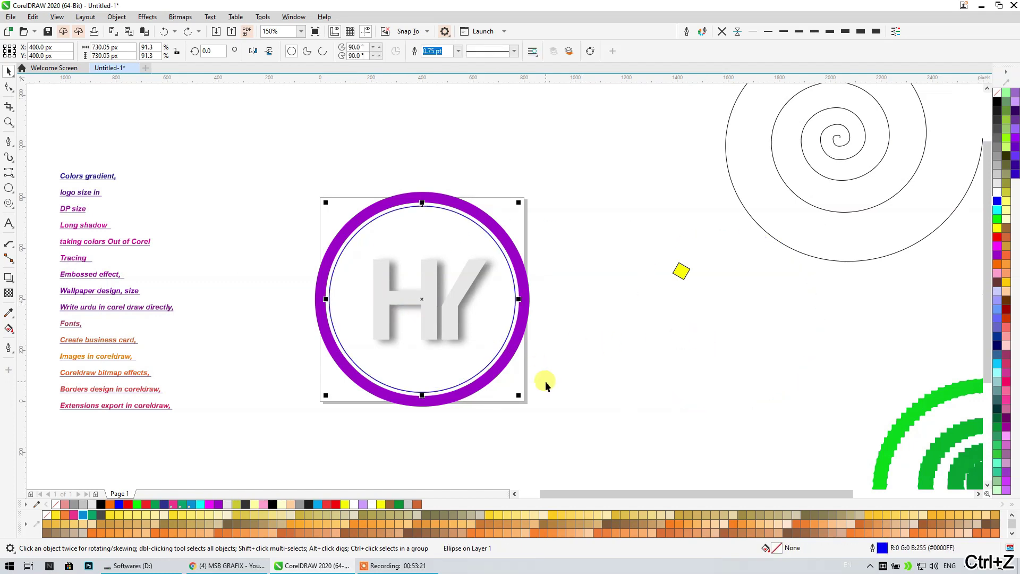
{"action": "key", "text": "ctrl+z"}
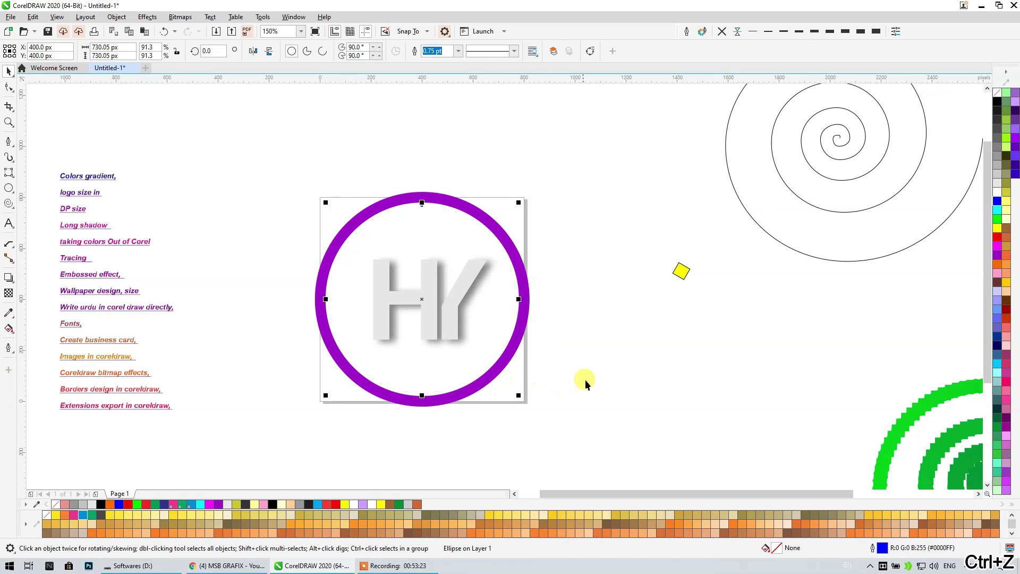
{"action": "left_click", "coordinate": [502, 333]}
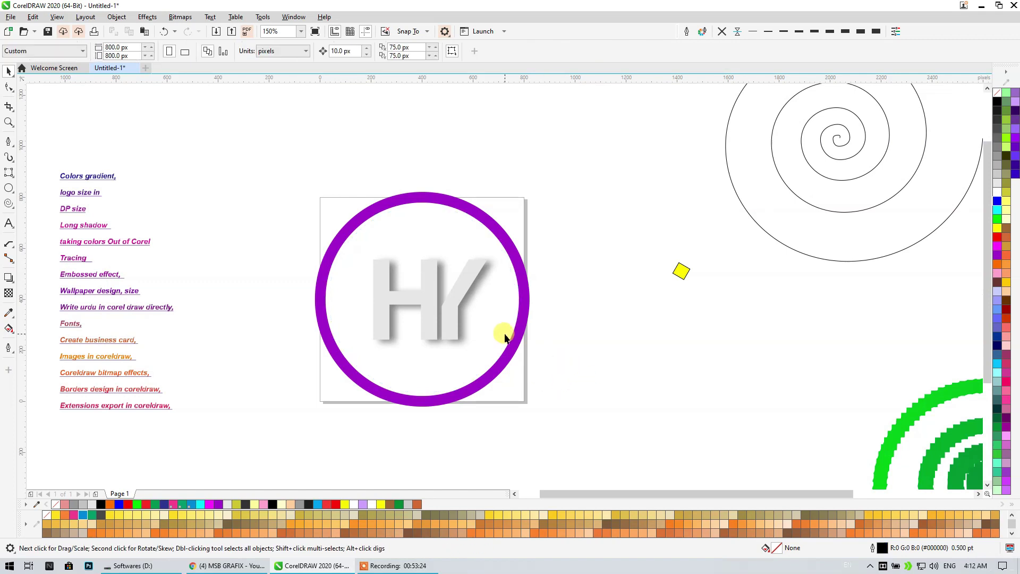
Try a light green (#99FF99) fill on the outer ring, and set the ring to no fill
{"action": "left_click", "coordinate": [524, 296]}
{"action": "left_click", "coordinate": [1005, 95]}
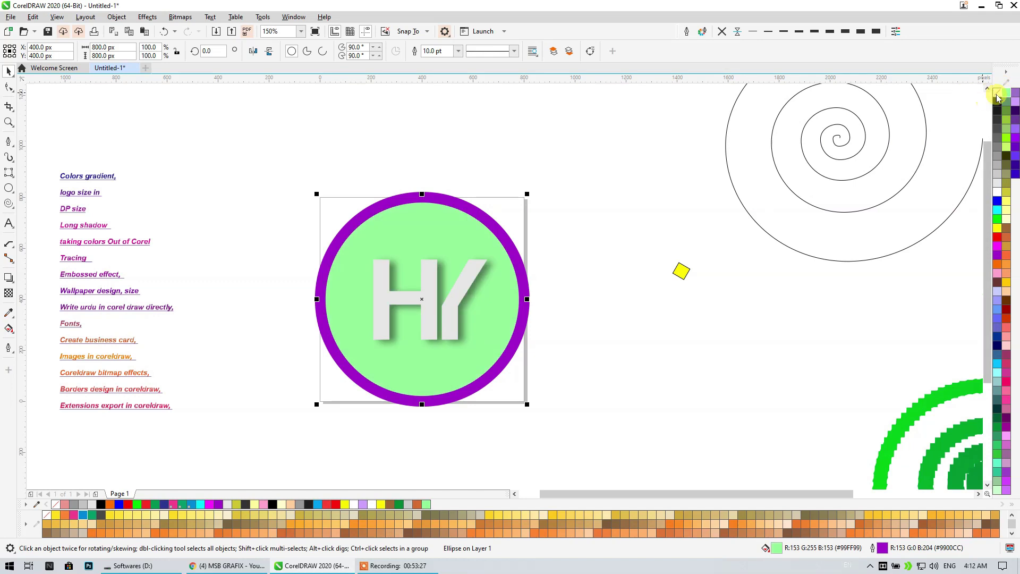
{"action": "left_click", "coordinate": [998, 93]}
Replace the HY group's drop shadow with a black block shadow about 732 px deep at about 324°, toward the lower right
{"action": "left_click", "coordinate": [477, 312]}
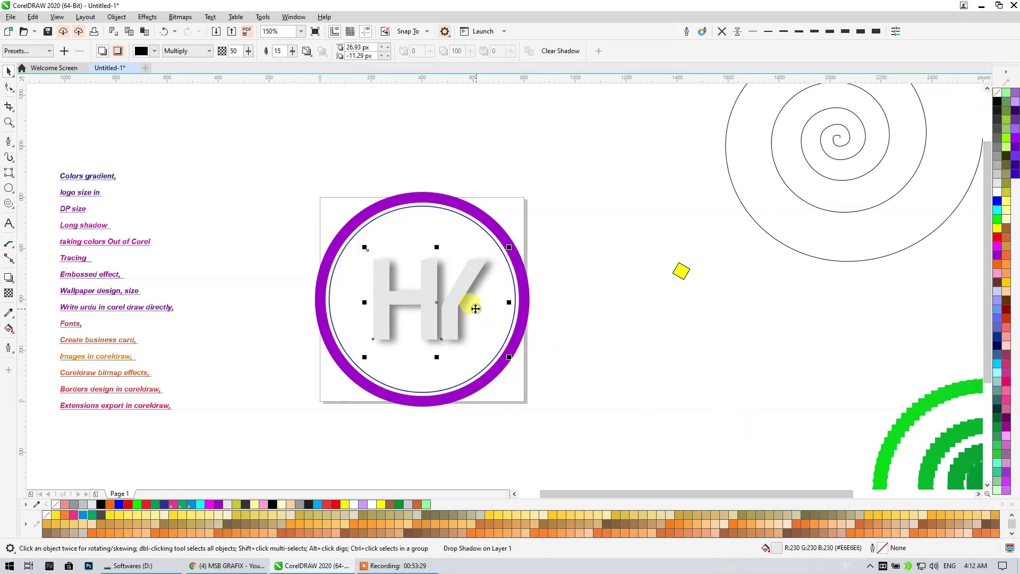
{"action": "left_click", "coordinate": [577, 53]}
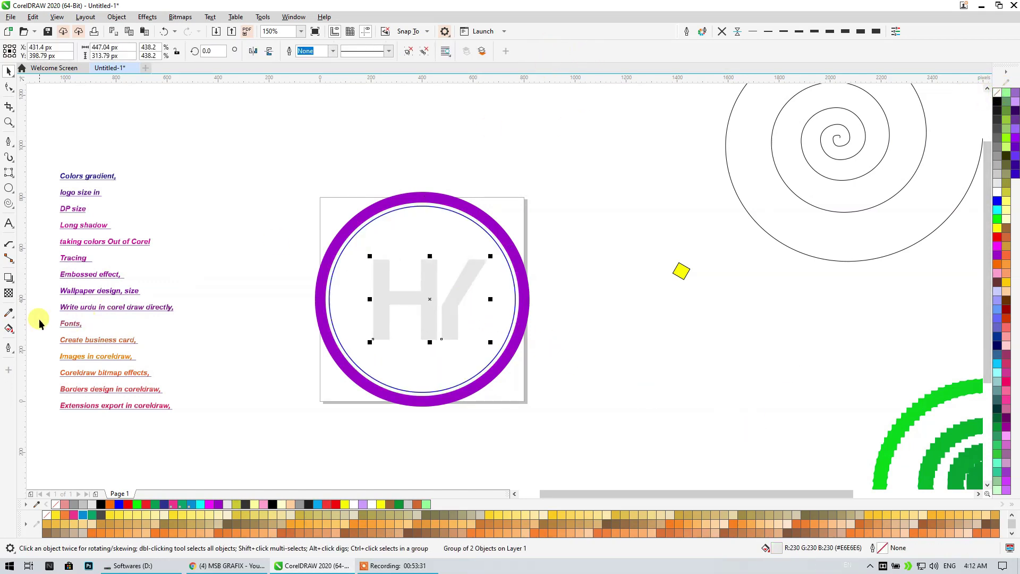
{"action": "left_click", "coordinate": [12, 284]}
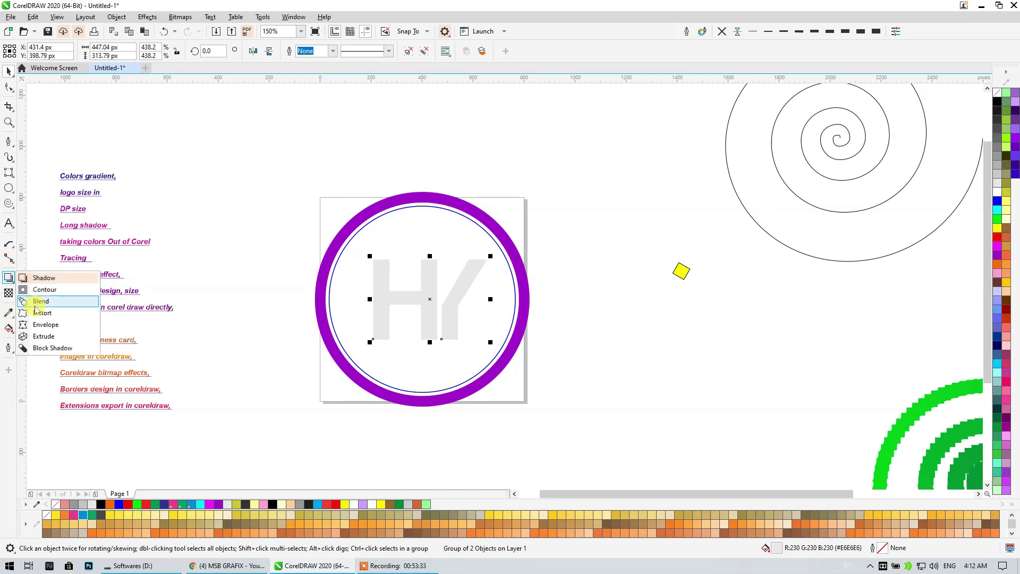
{"action": "left_click", "coordinate": [62, 349]}
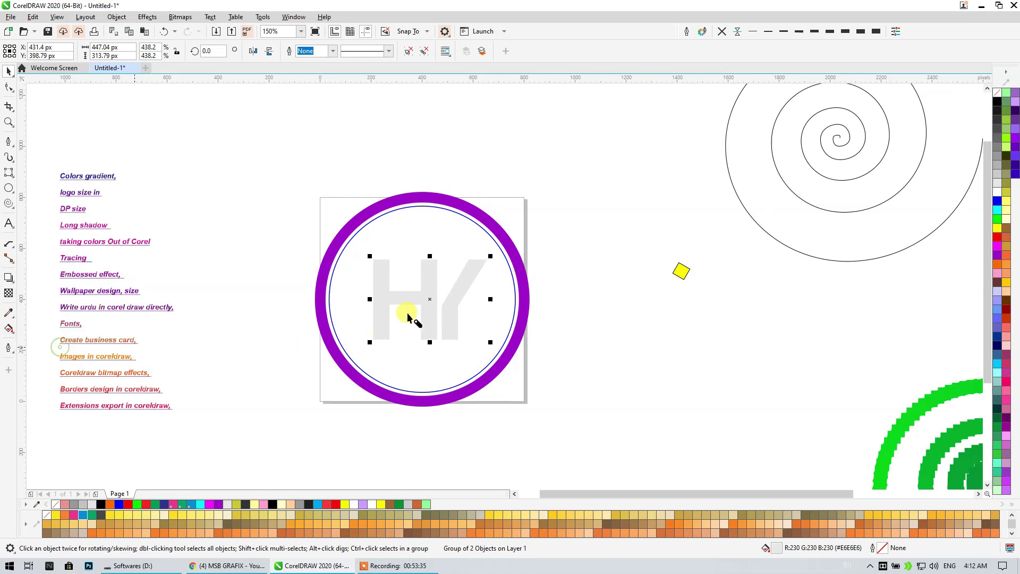
{"action": "left_click_drag", "start_coordinate": [430, 299], "coordinate": [581, 408]}
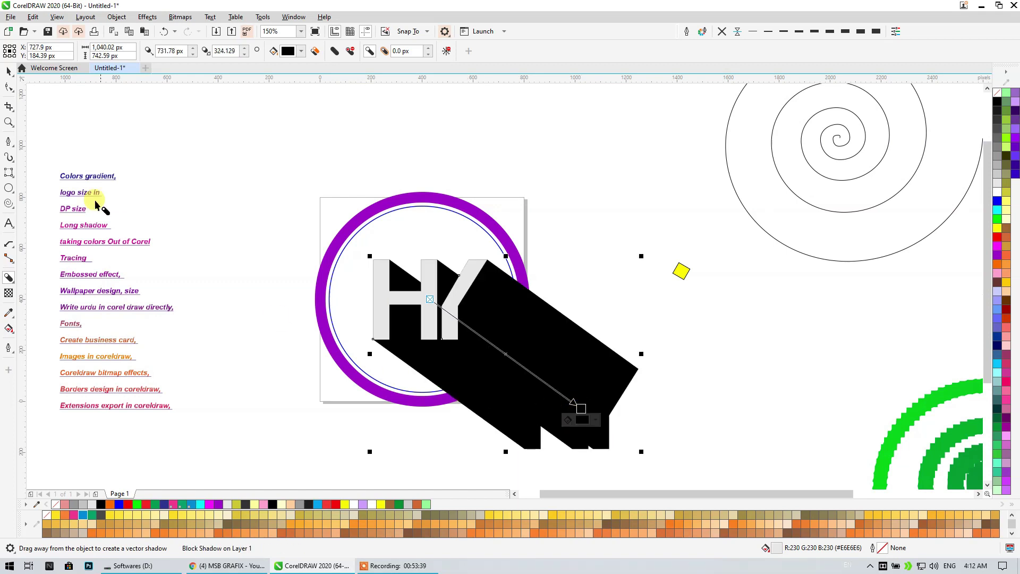
{"action": "left_click", "coordinate": [8, 72]}
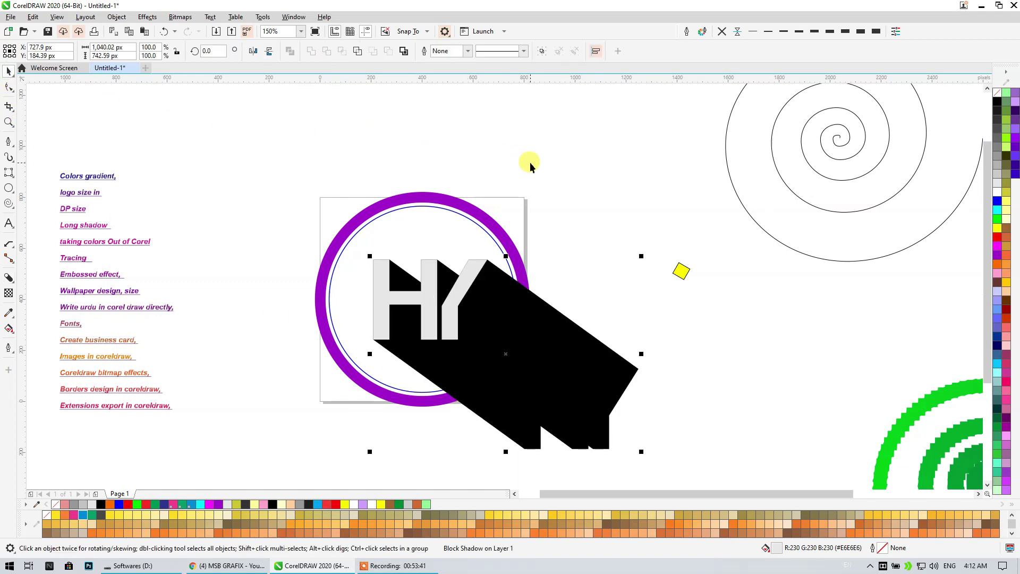
Break the block shadow apart from the HY letters and fill the separated shadow purple (#9900CC)
{"action": "key", "text": "ctrl+k"}
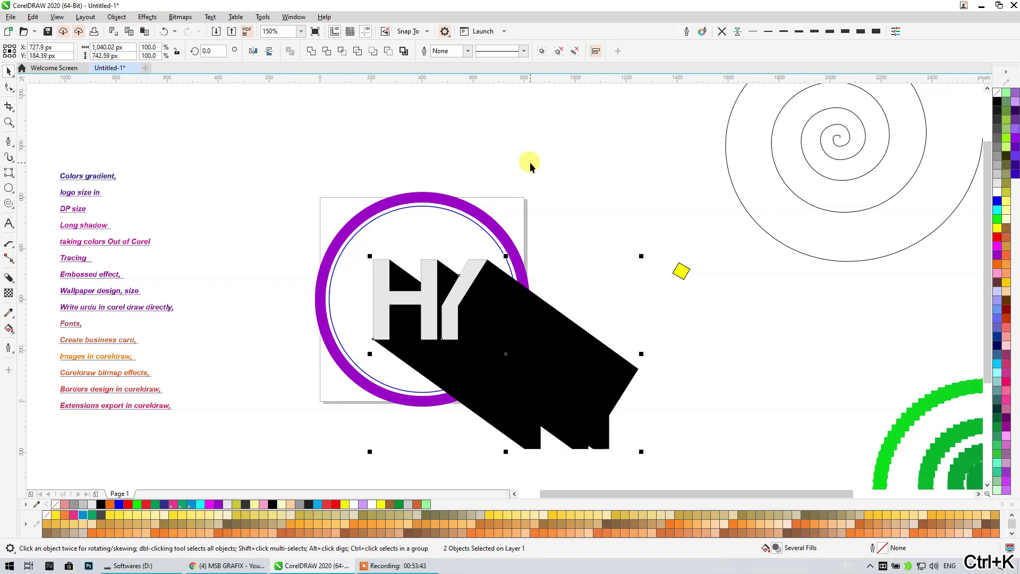
{"action": "left_click", "coordinate": [547, 223]}
{"action": "left_click", "coordinate": [569, 319]}
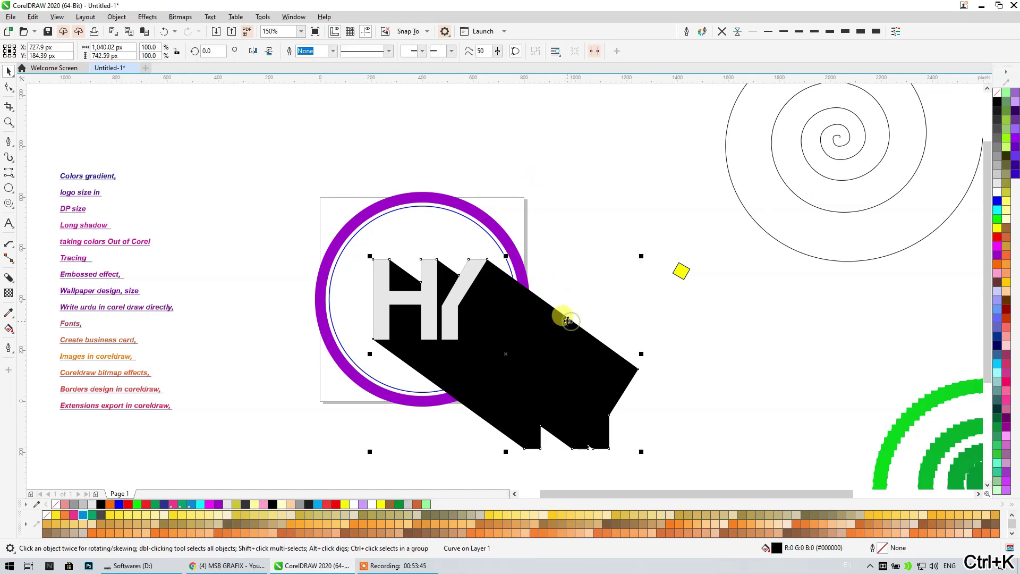
{"action": "left_click", "coordinate": [998, 254]}
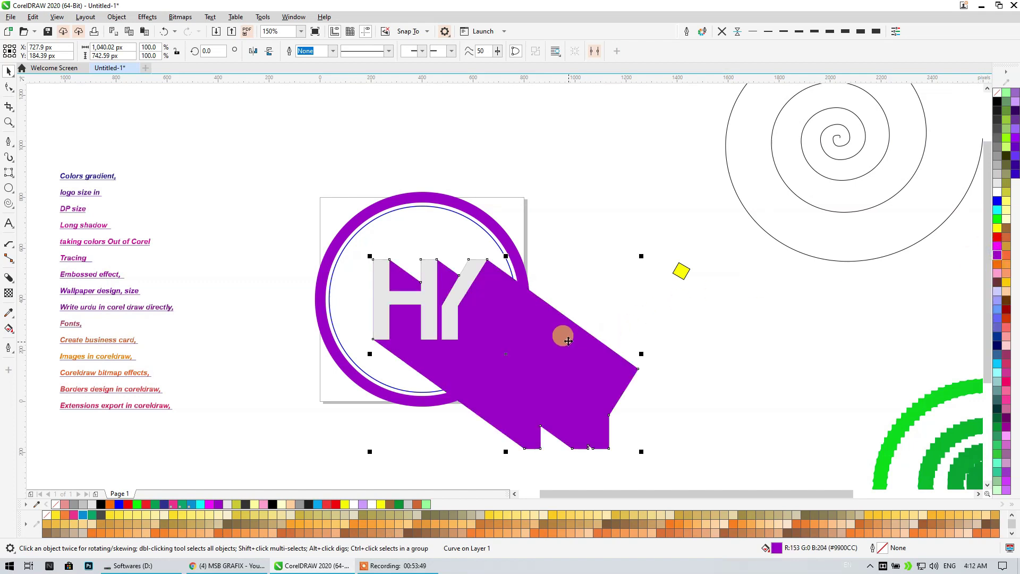
Try to PowerClip the purple shadow inside the outer ring, and undo it
{"action": "right_click", "coordinate": [570, 324]}
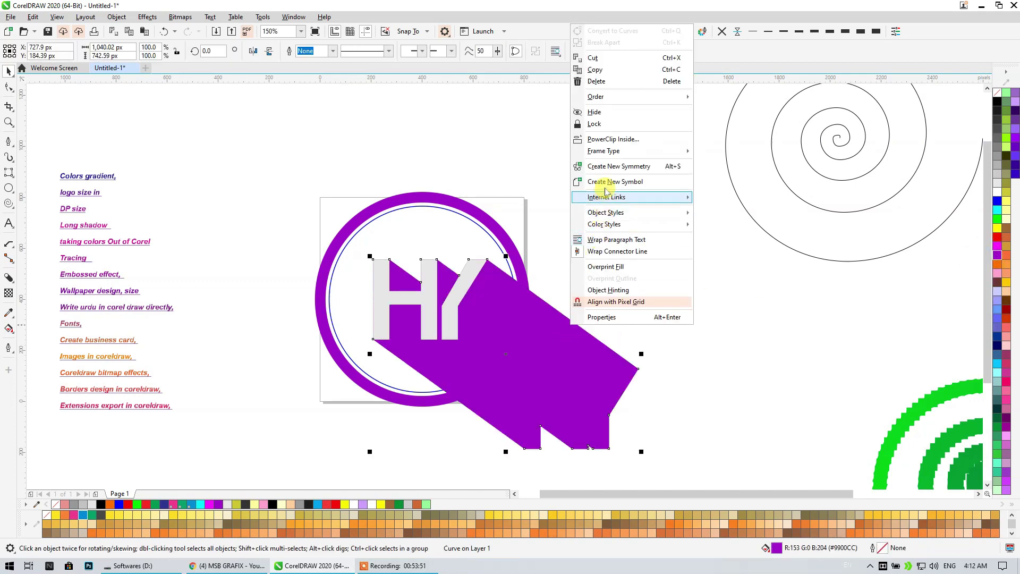
{"action": "left_click", "coordinate": [613, 139]}
{"action": "left_click", "coordinate": [460, 223]}
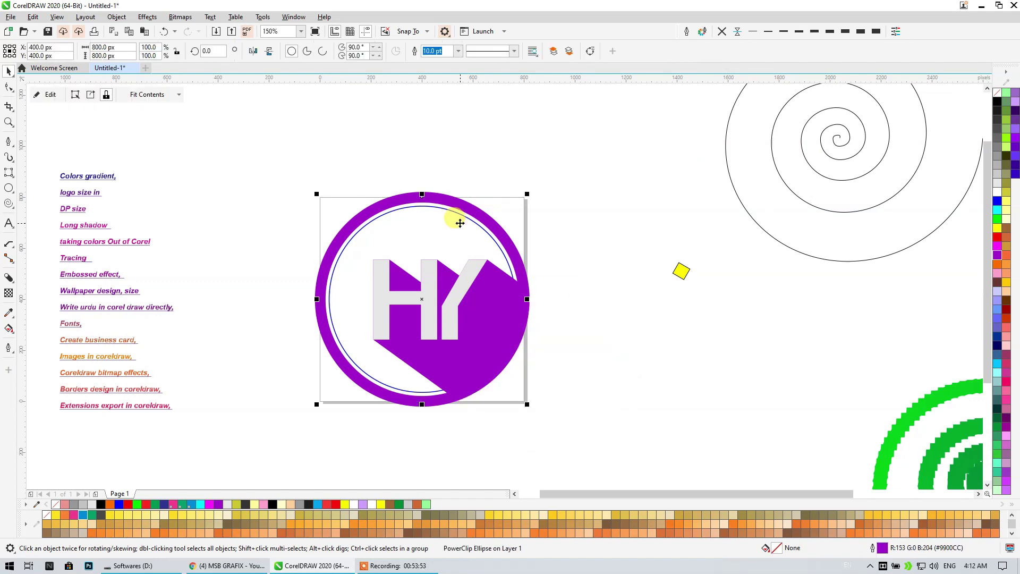
{"action": "key", "text": "ctrl+z"}
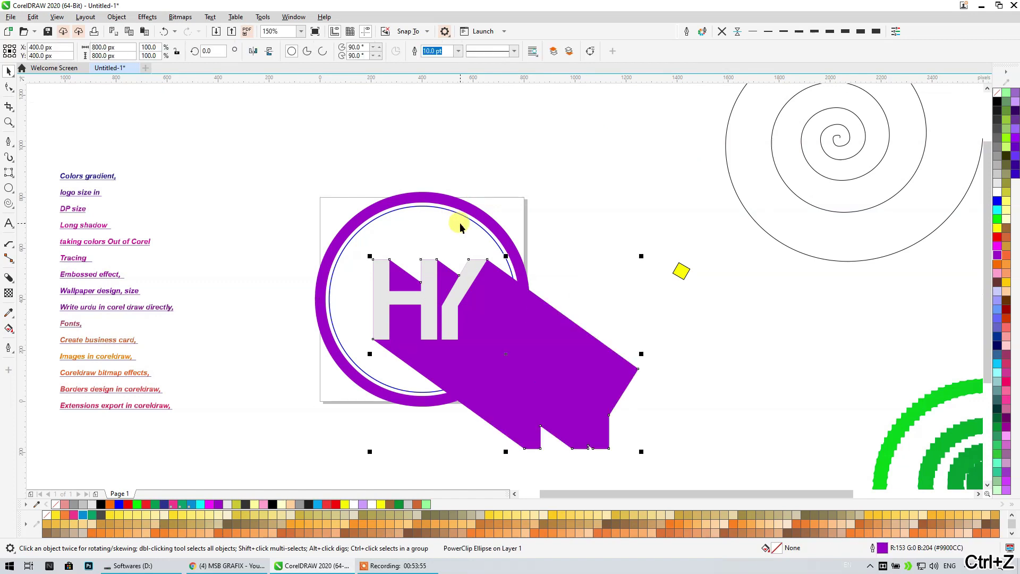
Move the outer ring off the page to the right of the logo, and PowerClip the purple shadow inside the thin blue inner circle
{"action": "left_click_drag", "start_coordinate": [506, 239], "coordinate": [859, 236]}
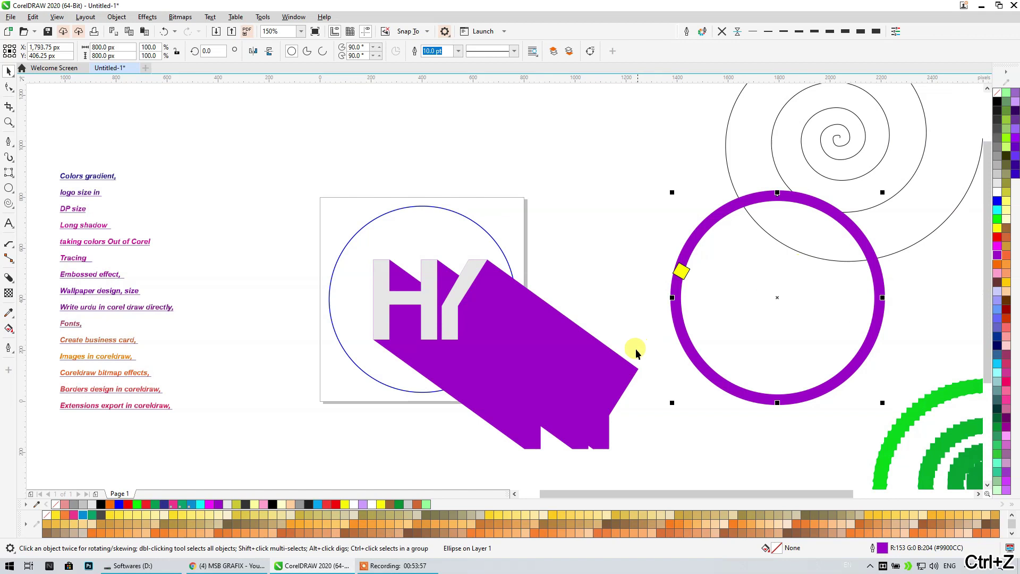
{"action": "left_click", "coordinate": [611, 353]}
{"action": "right_click", "coordinate": [614, 361]}
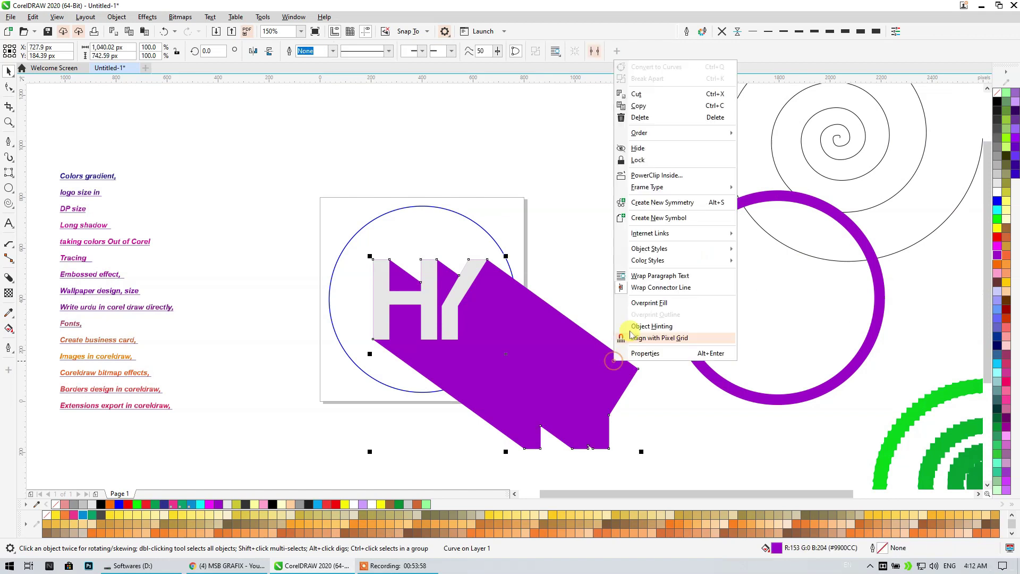
{"action": "left_click", "coordinate": [657, 174]}
{"action": "left_click", "coordinate": [423, 218]}
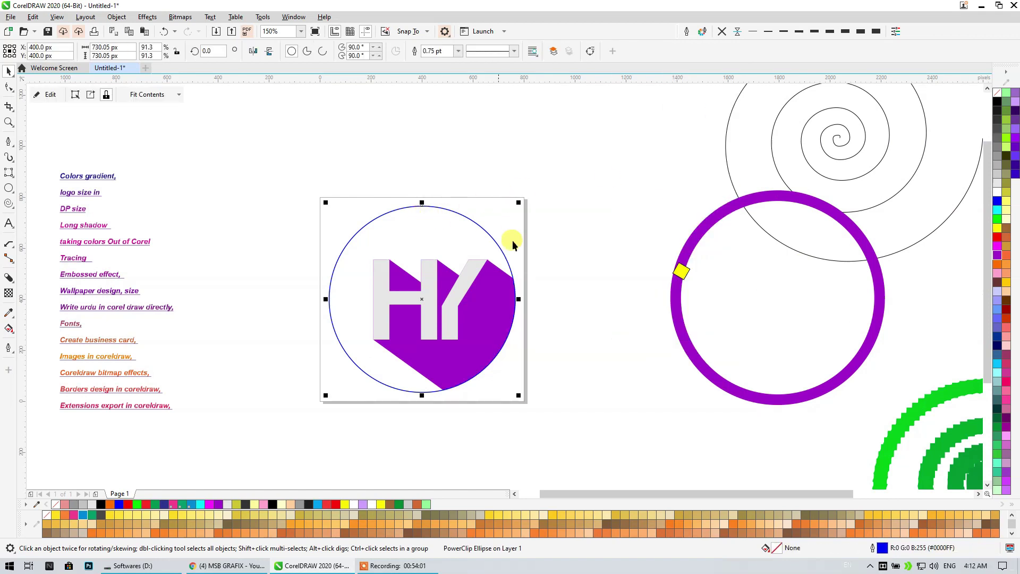
{"action": "left_click", "coordinate": [467, 367]}
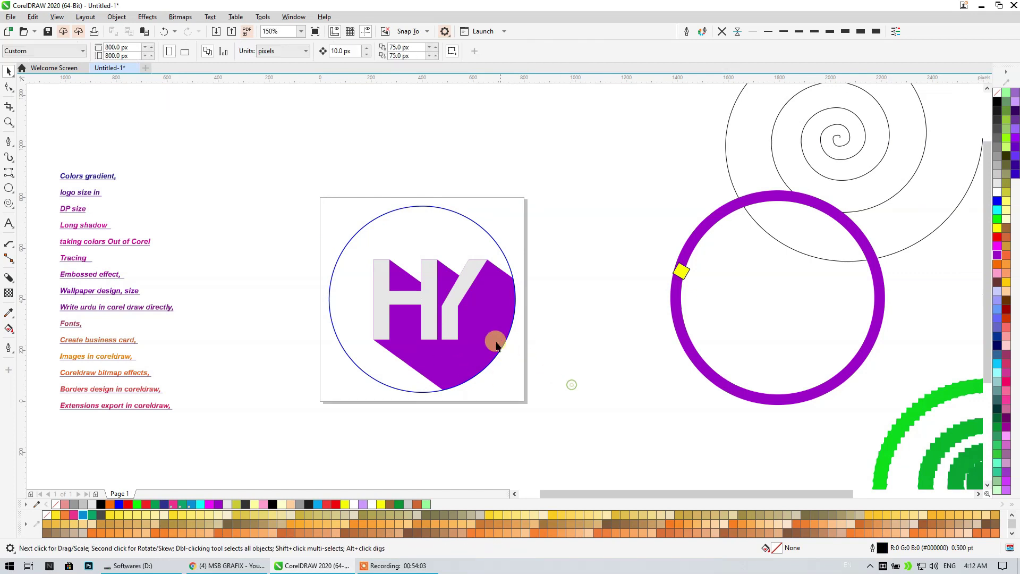
Edit the PowerClip contents and apply a linear fountain transparency that fades the purple shadow from the H's upper corner toward the lower right
{"action": "double_click", "coordinate": [489, 334]}
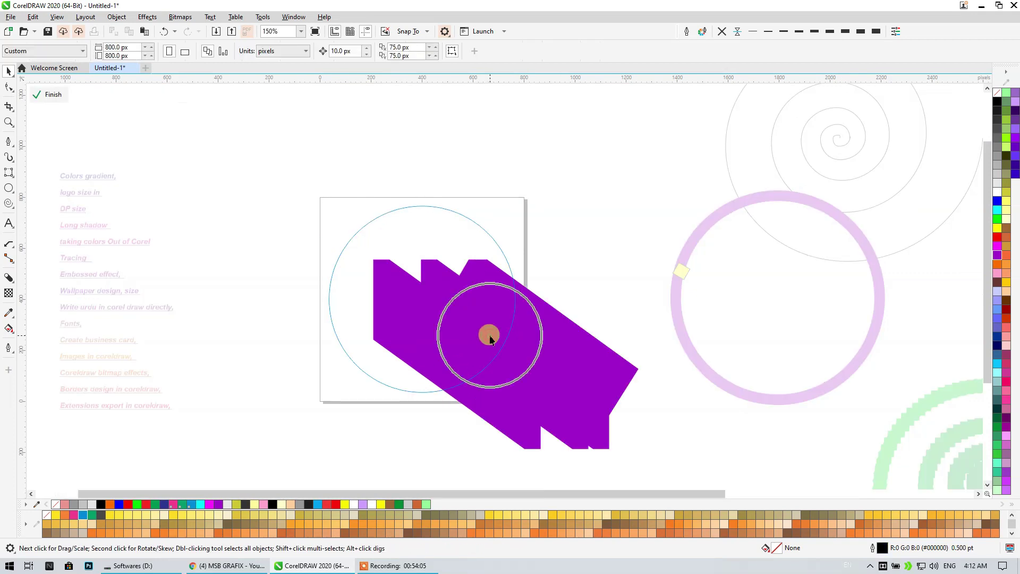
{"action": "left_click", "coordinate": [8, 293]}
{"action": "left_click_drag", "start_coordinate": [386, 266], "coordinate": [521, 363]}
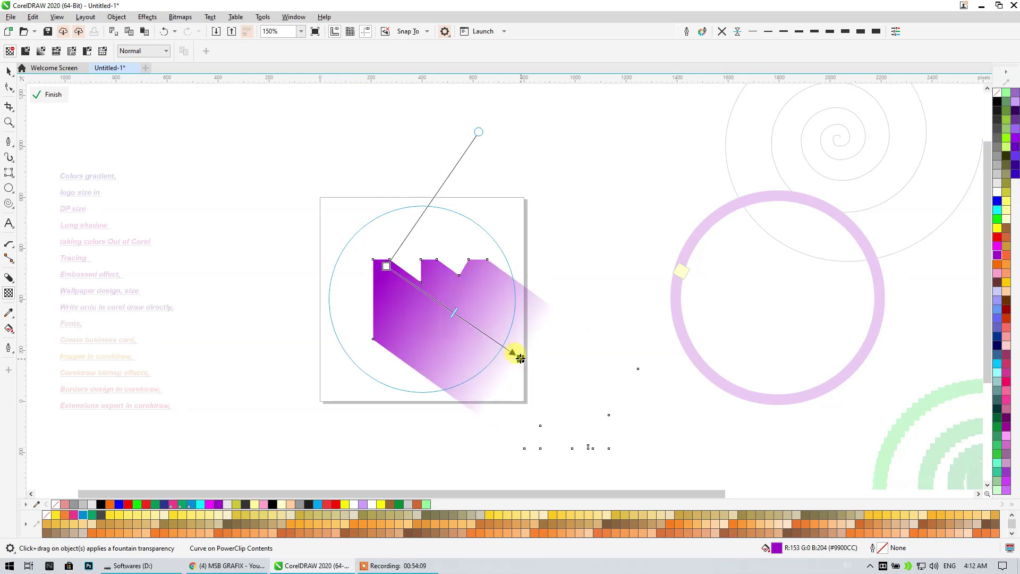
{"action": "left_click", "coordinate": [8, 72]}
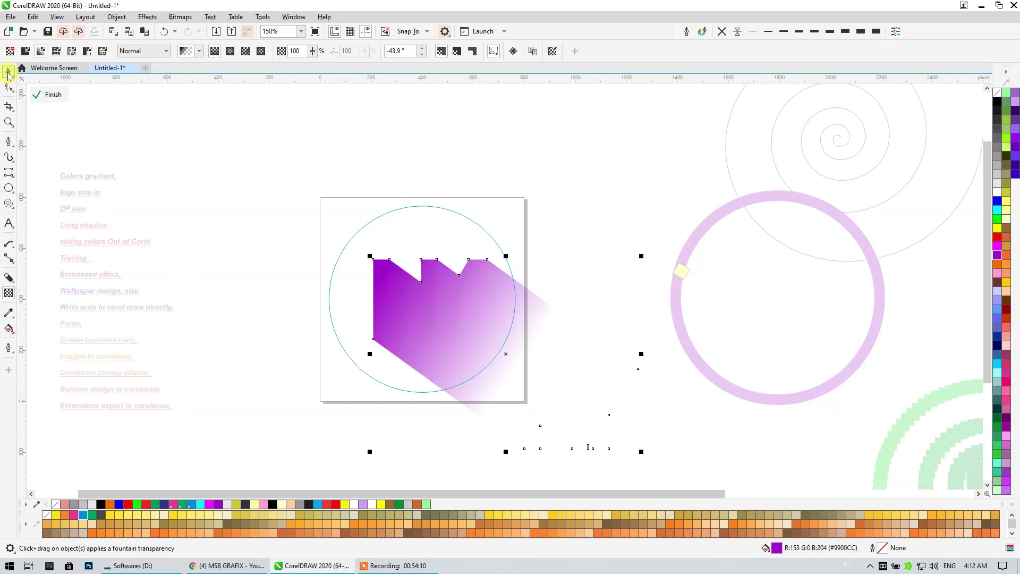
{"action": "left_click", "coordinate": [49, 95]}
Fill the HY letters white (#FFFFFF) and centre the purple outer ring back on the page
{"action": "left_click", "coordinate": [473, 267]}
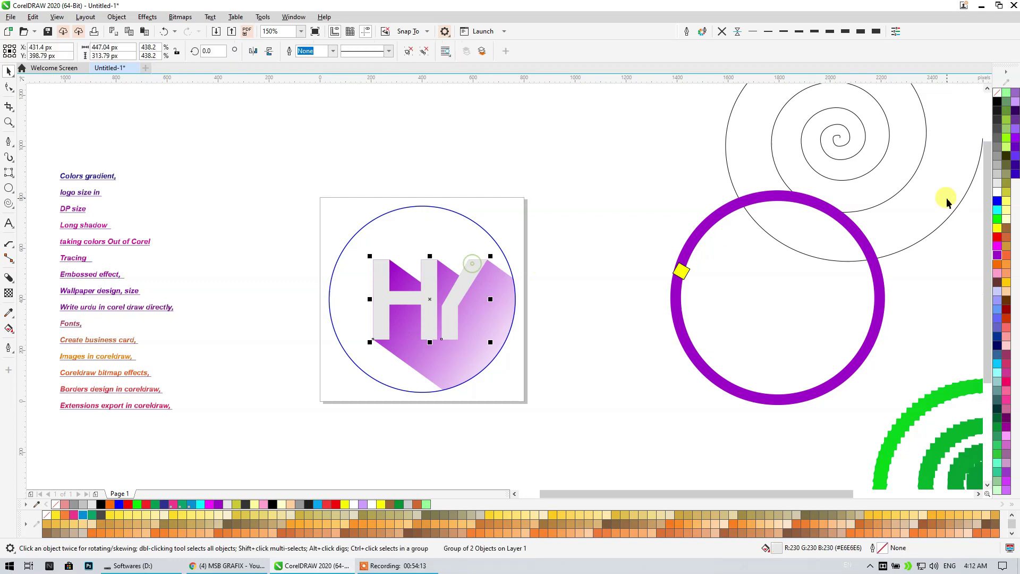
{"action": "left_click", "coordinate": [998, 191]}
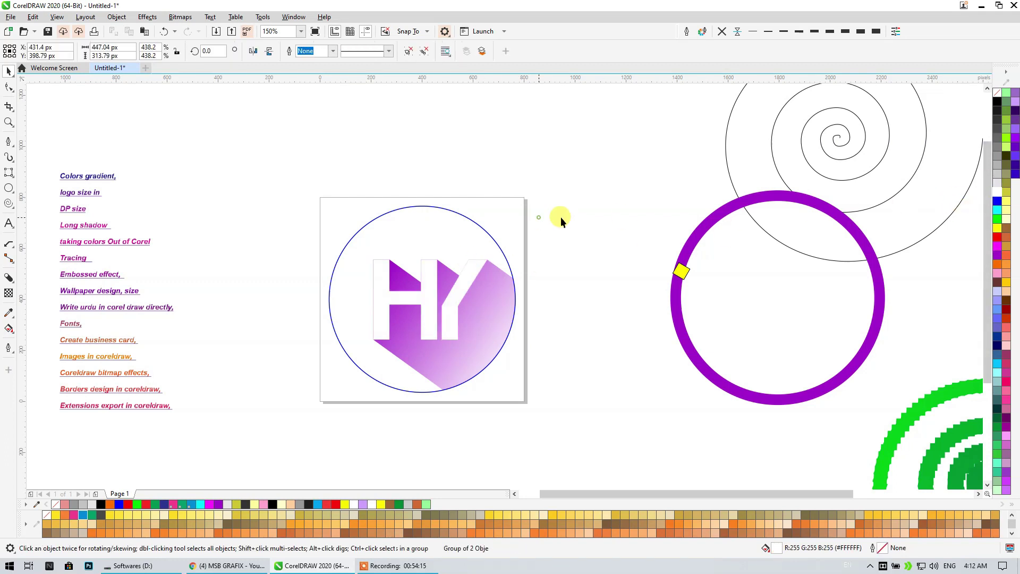
{"action": "left_click", "coordinate": [691, 240]}
{"action": "key", "text": "p"}
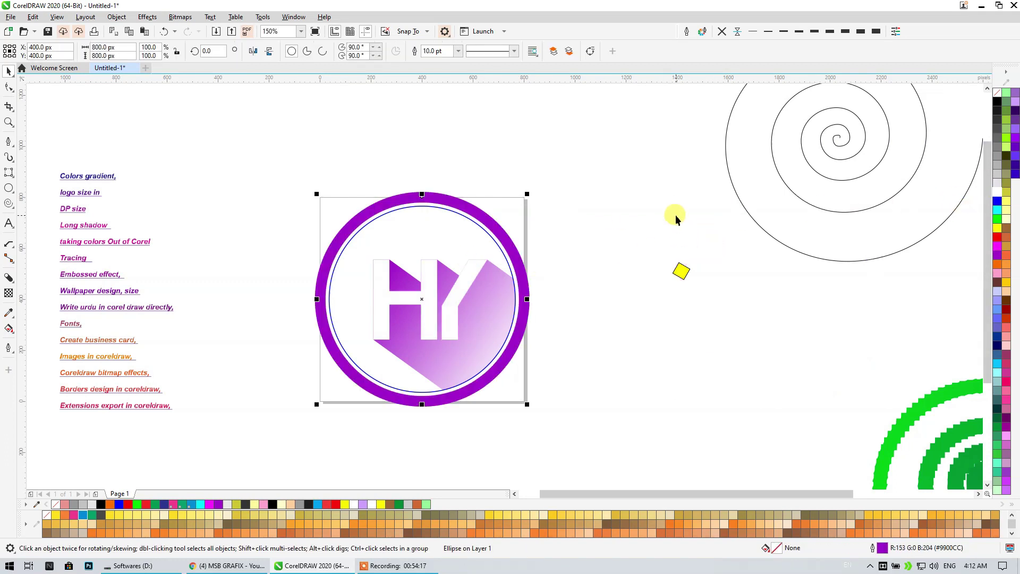
Try a red (#FF0000) fill on the HY letters, and change it to black
{"action": "left_click", "coordinate": [453, 304]}
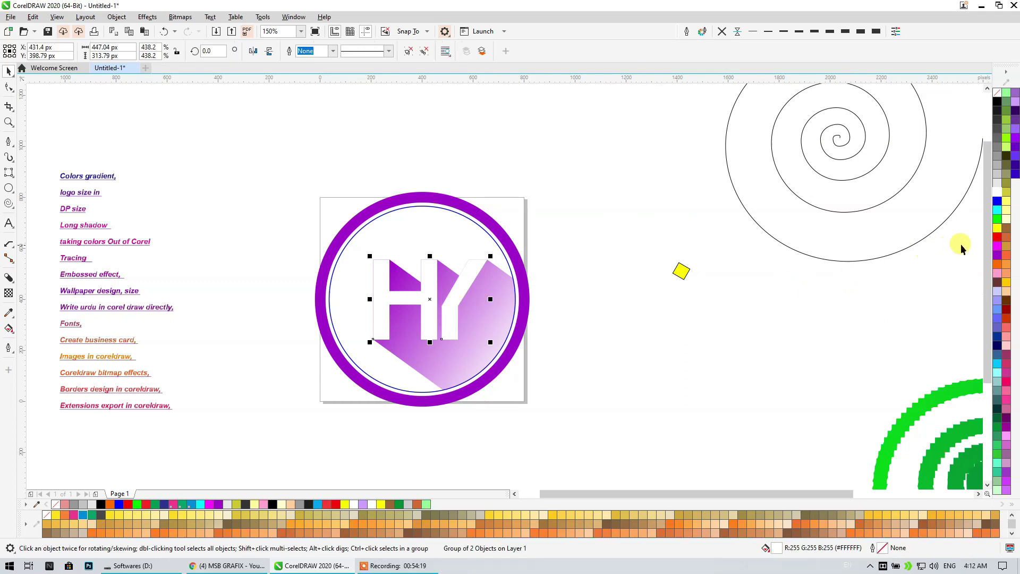
{"action": "left_click", "coordinate": [998, 238]}
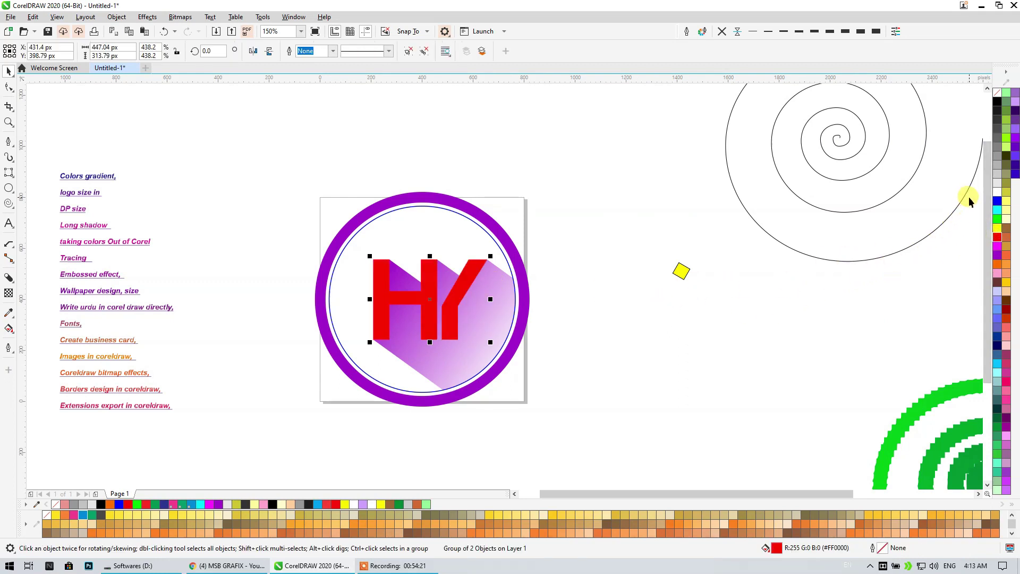
{"action": "left_click", "coordinate": [647, 212]}
Fill the outer ring magenta (#FF00FF) after trying violet and pale blue fills, and send it behind the inner circle and its shadow
{"action": "left_click", "coordinate": [399, 355]}
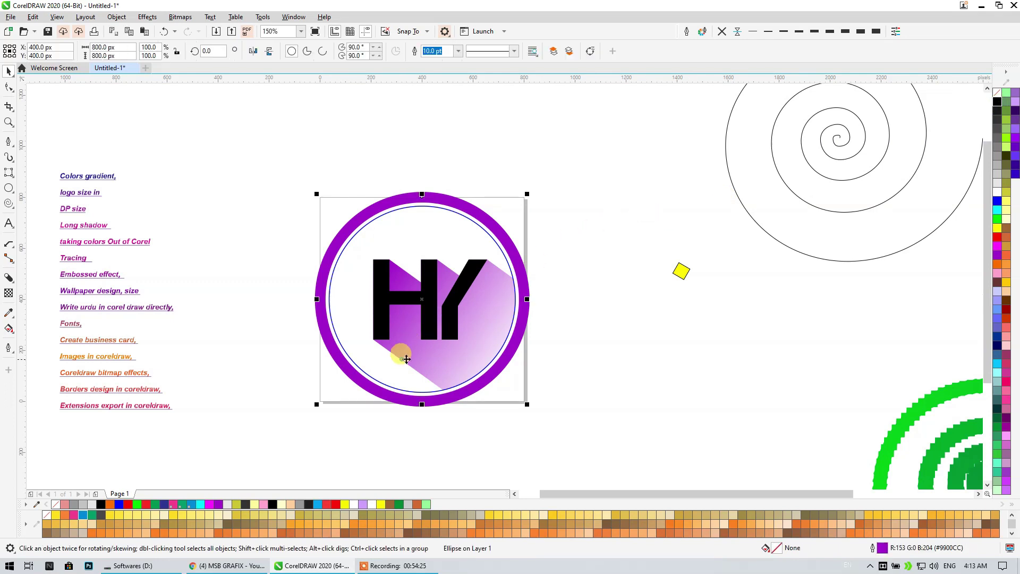
{"action": "left_click", "coordinate": [1016, 134]}
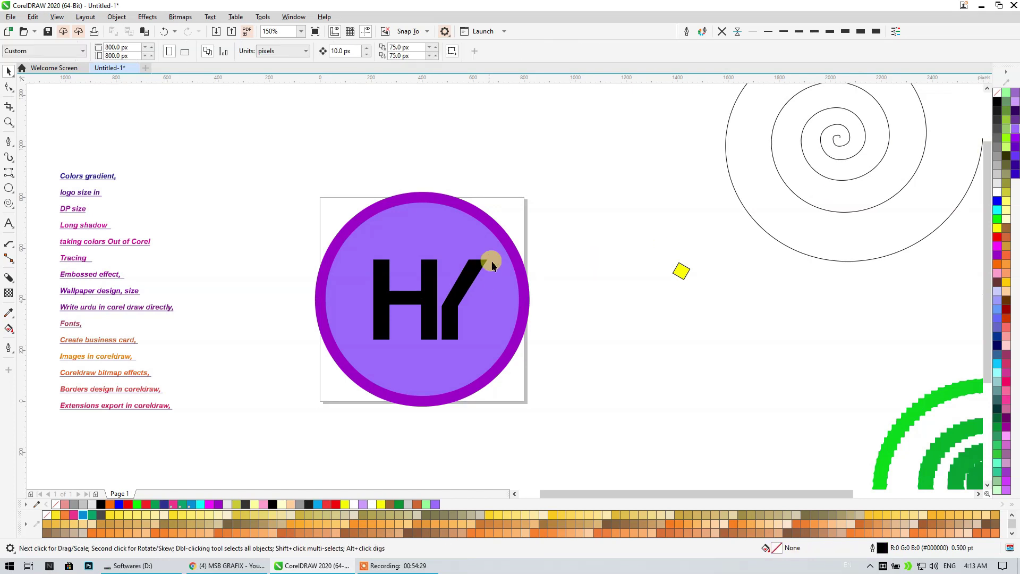
{"action": "left_click", "coordinate": [468, 237]}
{"action": "left_click", "coordinate": [998, 291]}
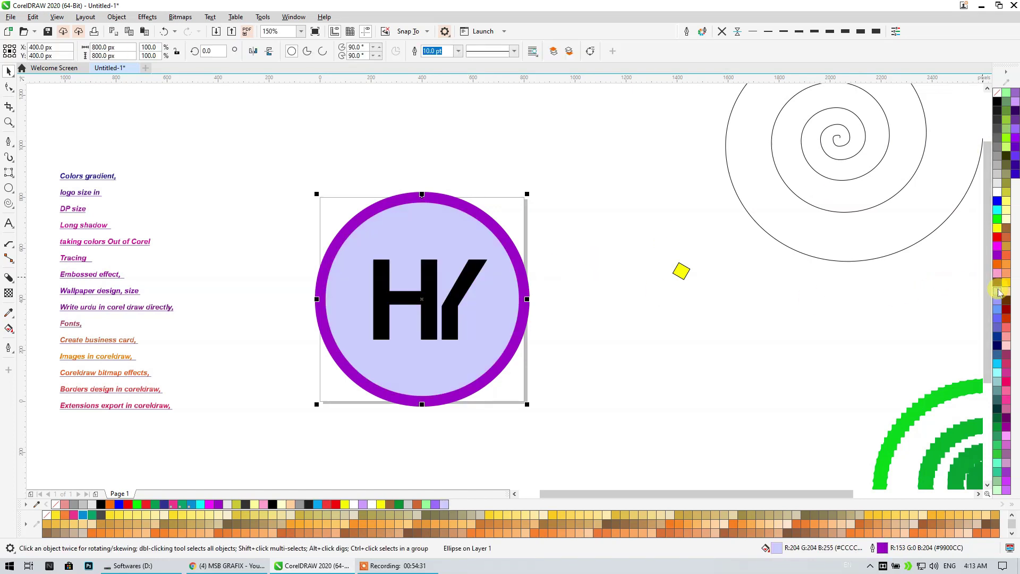
{"action": "left_click", "coordinate": [998, 246]}
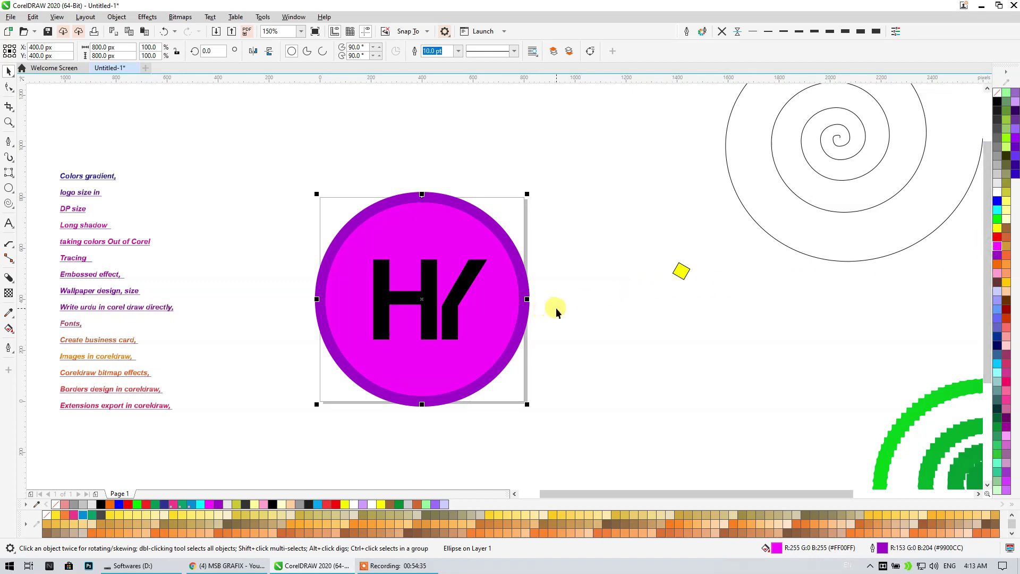
{"action": "left_click", "coordinate": [486, 308]}
{"action": "left_click", "coordinate": [522, 316]}
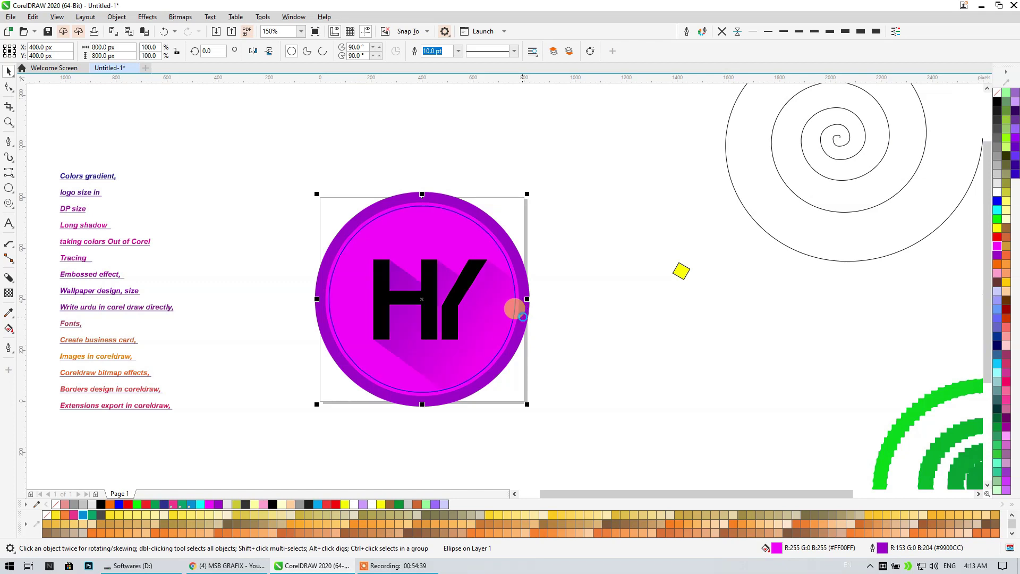
Try white, pink (#FF99CC) and light grey (#E6E6E6) fills on the inner circle behind the letters
{"action": "left_click", "coordinate": [479, 341]}
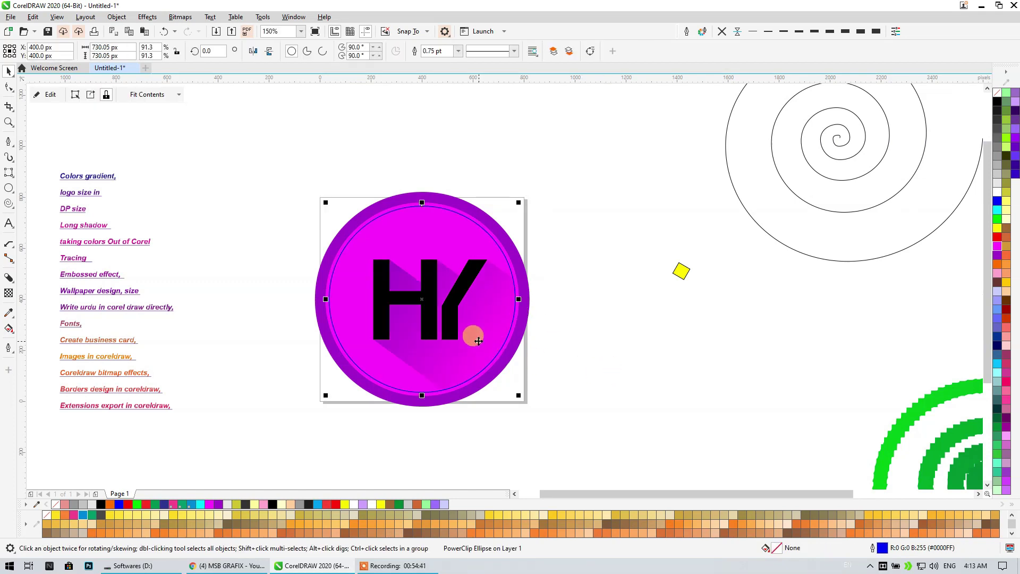
{"action": "left_click", "coordinate": [998, 192]}
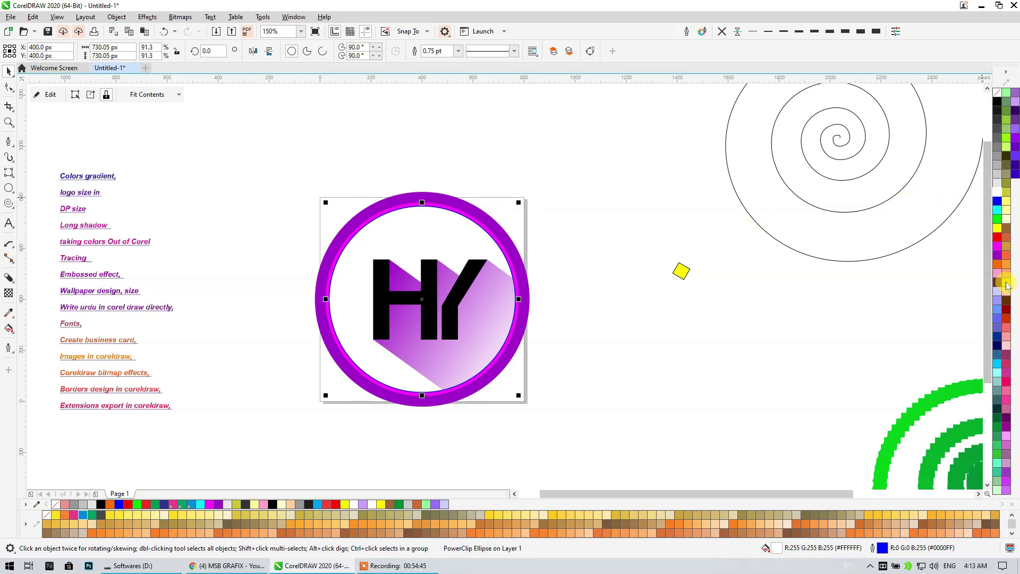
{"action": "left_click", "coordinate": [998, 275]}
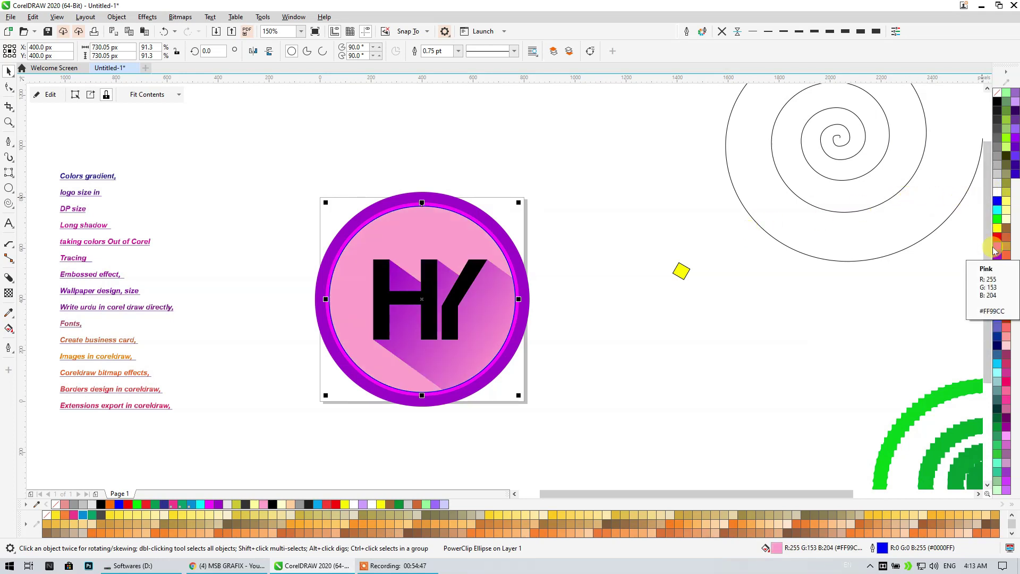
{"action": "left_click", "coordinate": [1002, 184]}
Recolour the HY letters from black to white (#FFFFFF) against the grey circle
{"action": "left_click", "coordinate": [439, 300]}
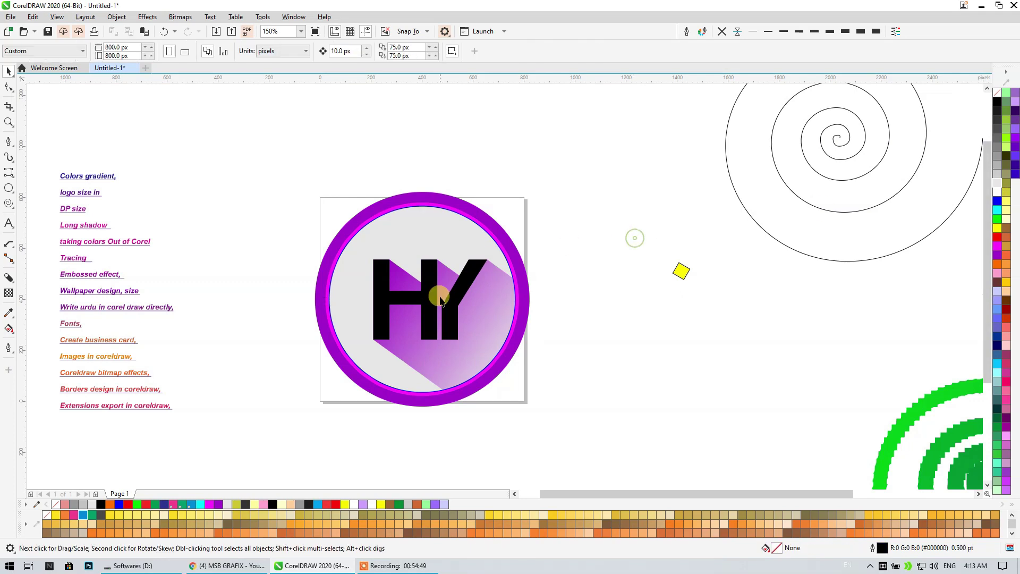
{"action": "left_click", "coordinate": [997, 192]}
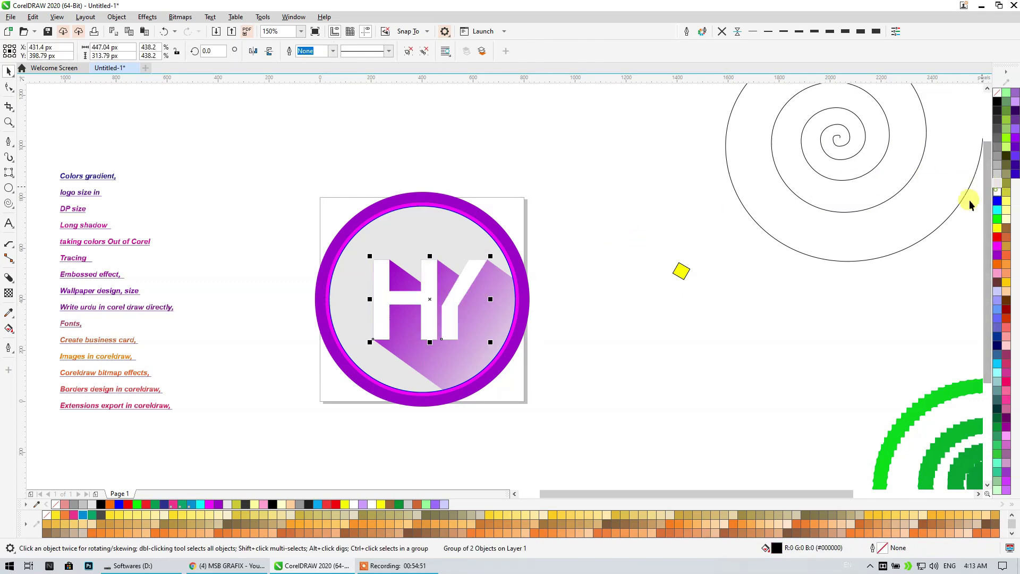
{"action": "left_click", "coordinate": [444, 313]}
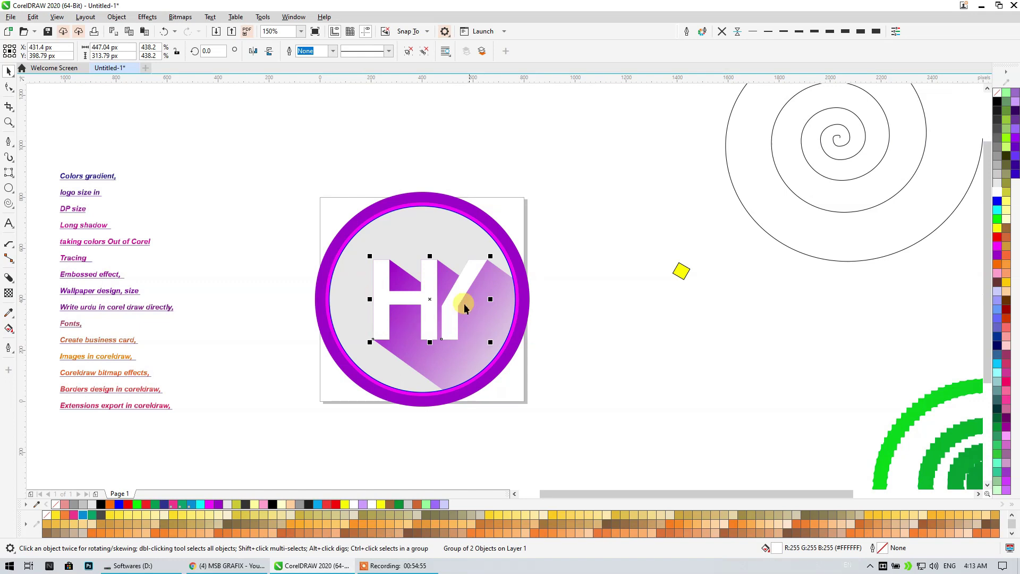
{"action": "scroll", "coordinate": [447, 248], "scroll_direction": "down", "scroll_amount": 1}
{"action": "scroll", "coordinate": [427, 270], "scroll_direction": "up", "scroll_amount": 2}
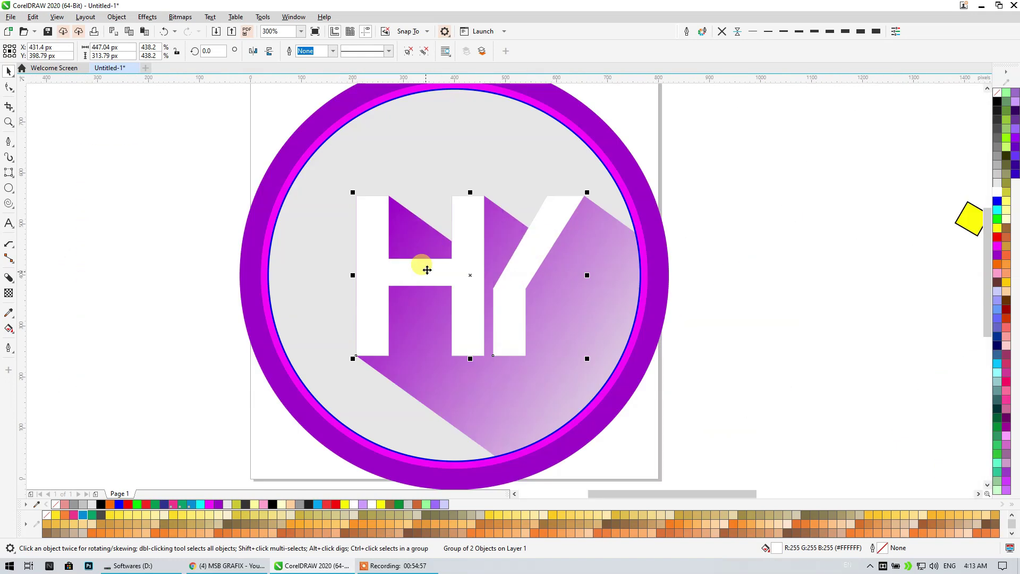
Fill the inner circle behind the HY letters white
{"action": "left_click", "coordinate": [303, 237]}
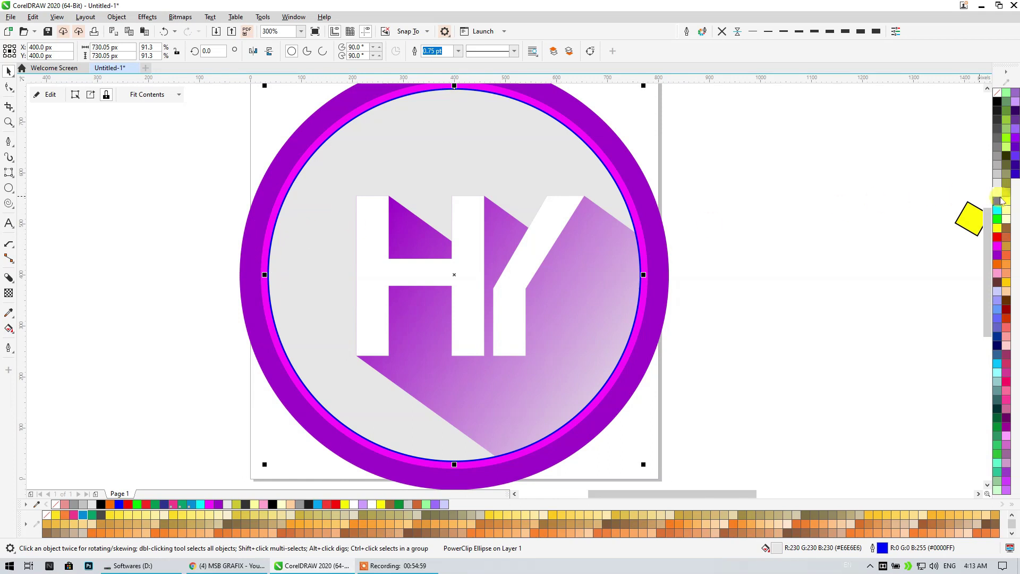
{"action": "left_click", "coordinate": [999, 194]}
{"action": "left_click", "coordinate": [787, 230]}
Fill the HY letters red (#FF0000) after trying blue (#0000FF), and deselect them
{"action": "left_click", "coordinate": [551, 289]}
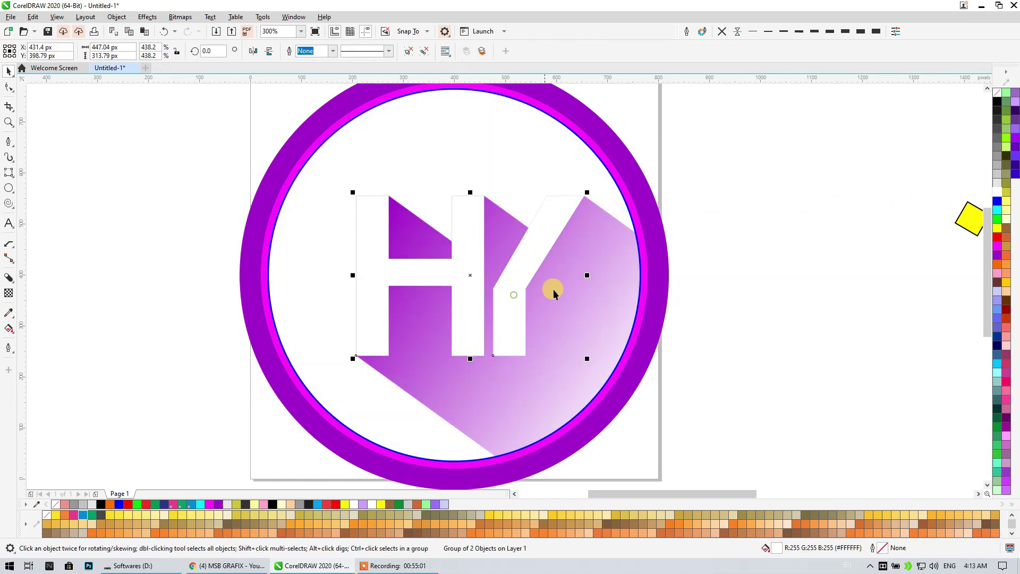
{"action": "left_click", "coordinate": [998, 201]}
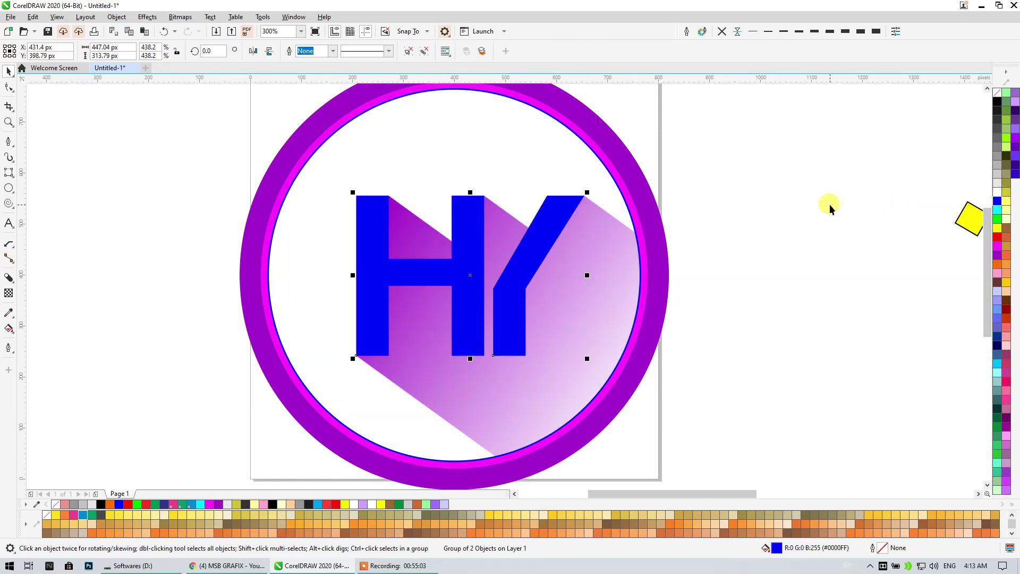
{"action": "left_click", "coordinate": [997, 238]}
{"action": "scroll", "coordinate": [601, 192], "scroll_direction": "down", "scroll_amount": 2}
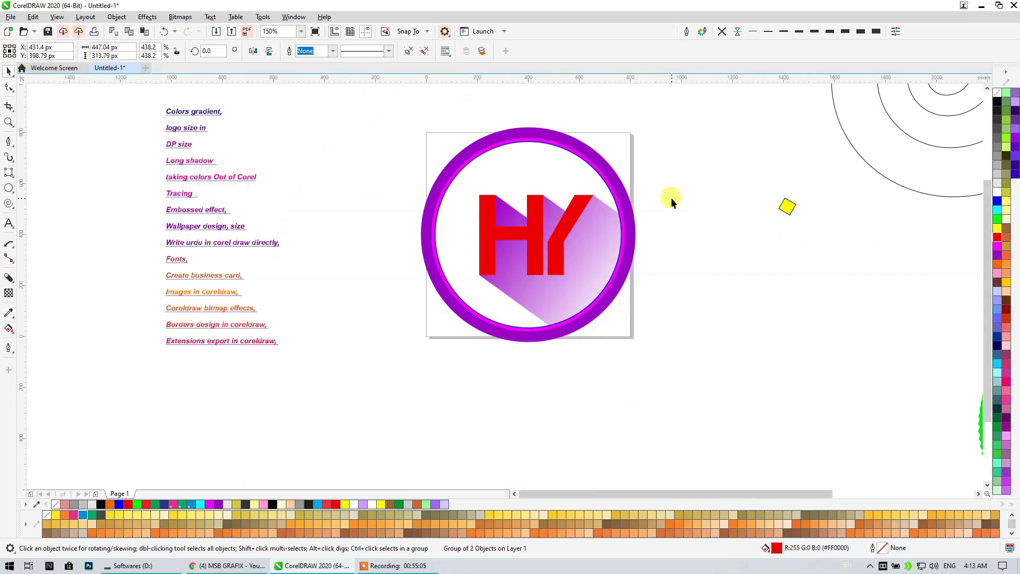
{"action": "left_click", "coordinate": [671, 198]}
{"action": "scroll", "coordinate": [611, 194], "scroll_direction": "down", "scroll_amount": 2}
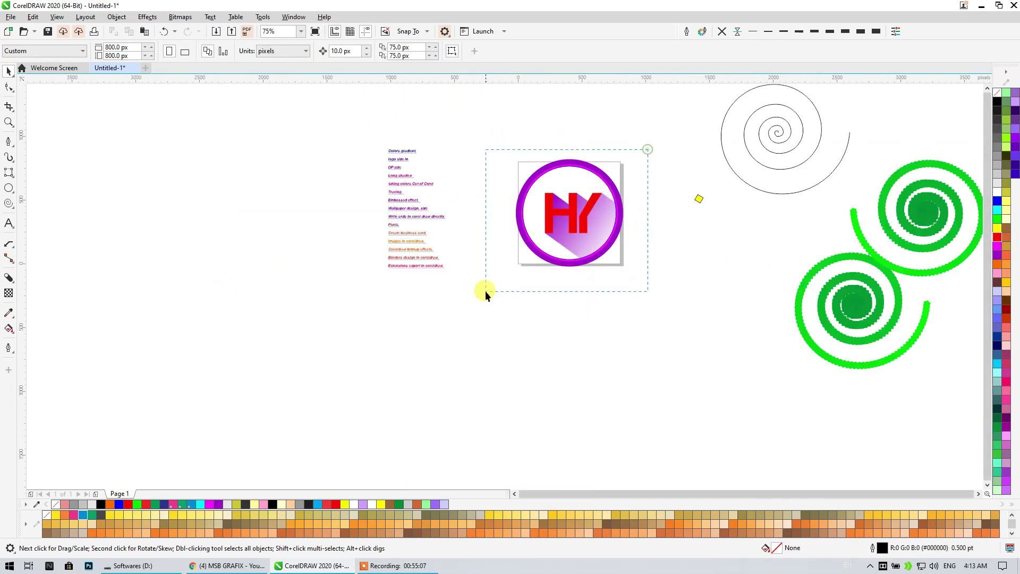
Place a copy of the red-lettered HY logo below and to the right of the page
{"action": "left_click_drag", "start_coordinate": [486, 295], "coordinate": [485, 295]}
{"action": "left_click_drag", "start_coordinate": [564, 223], "coordinate": [747, 391]}
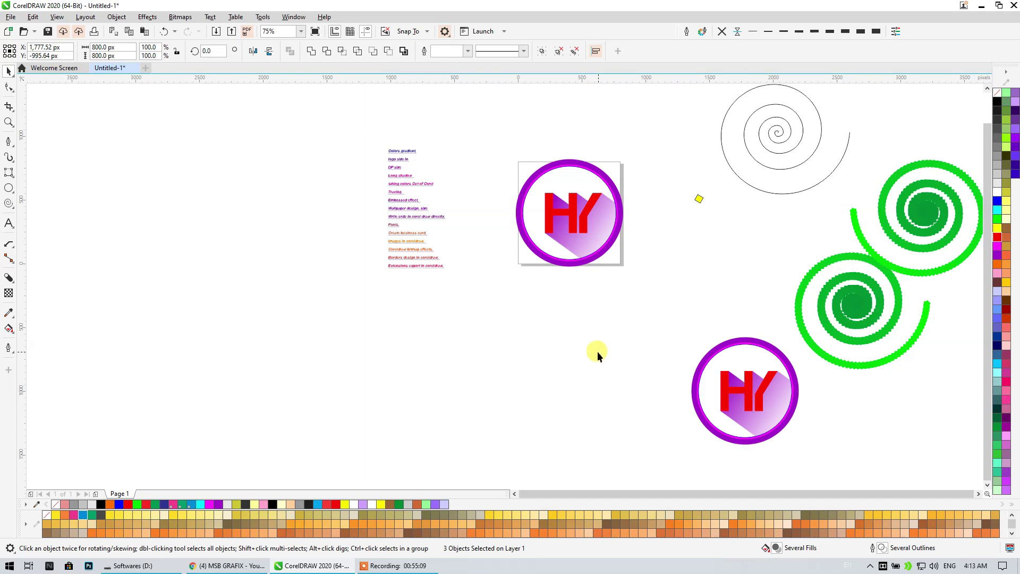
Pull the white inner circle with its clipped gradient shadow out of the page's logo and delete it
{"action": "scroll", "coordinate": [598, 205], "scroll_direction": "up", "scroll_amount": 4}
{"action": "left_click", "coordinate": [519, 257]}
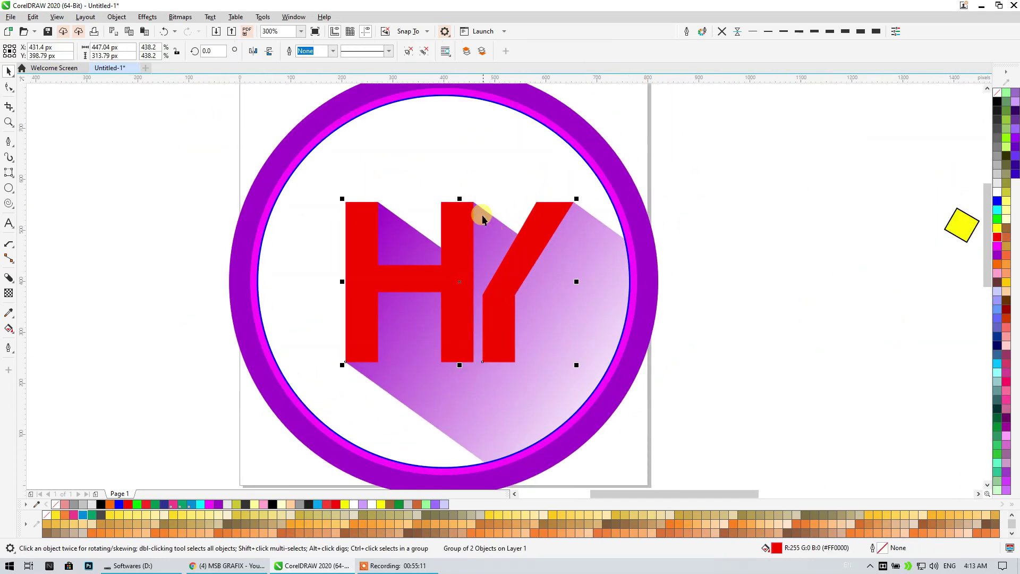
{"action": "scroll", "coordinate": [482, 215], "scroll_direction": "down", "scroll_amount": 4}
{"action": "scroll", "coordinate": [479, 213], "scroll_direction": "up", "scroll_amount": 2}
{"action": "left_click", "coordinate": [508, 193]}
{"action": "left_click_drag", "start_coordinate": [512, 181], "coordinate": [652, 313]}
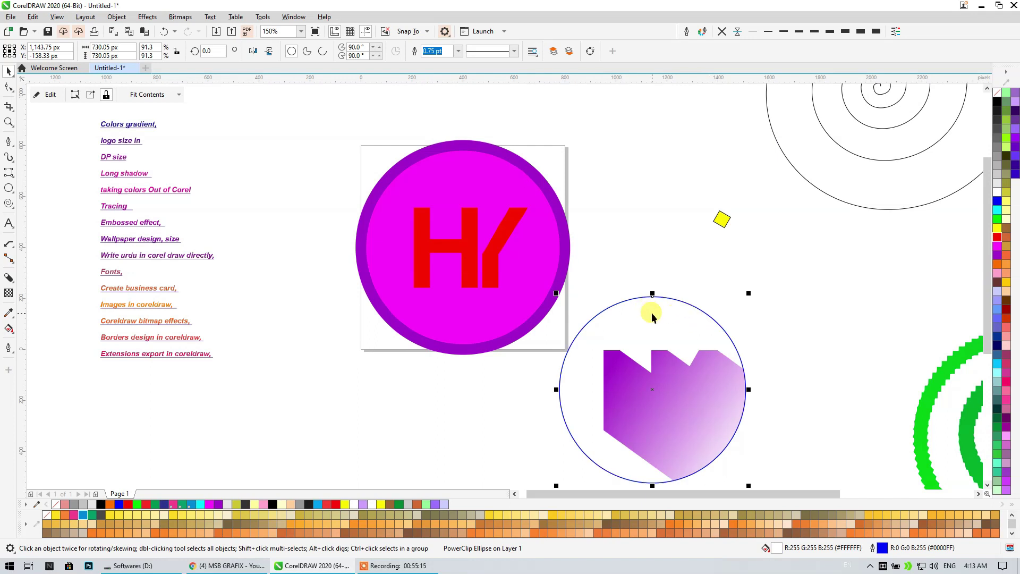
{"action": "key", "text": "Delete"}
Fill the page logo's circle and letters magenta (#FF00FF), and recolour only the HY letters white
{"action": "left_click", "coordinate": [499, 239]}
{"action": "left_click", "coordinate": [564, 234]}
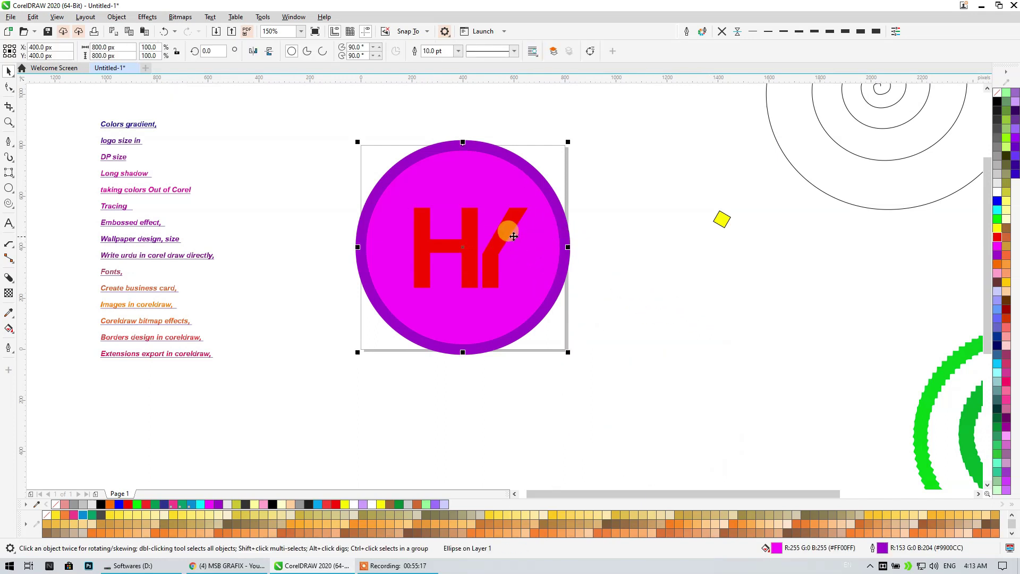
{"action": "left_click", "coordinate": [554, 232]}
{"action": "left_click", "coordinate": [834, 232]}
{"action": "left_click_drag", "start_coordinate": [321, 124], "coordinate": [609, 386]}
{"action": "left_click", "coordinate": [998, 246]}
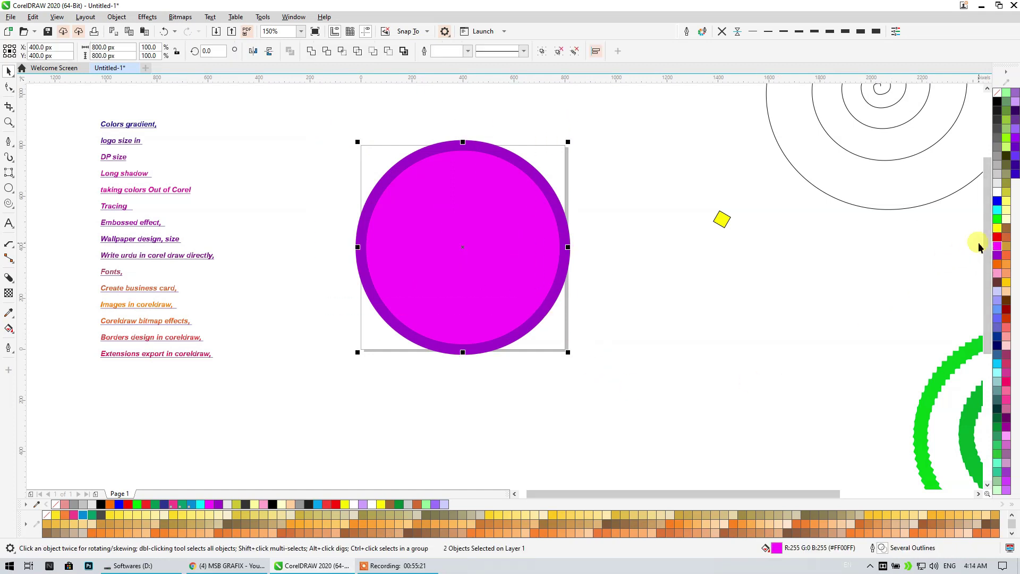
{"action": "left_click", "coordinate": [660, 242]}
{"action": "left_click_drag", "start_coordinate": [400, 334], "coordinate": [402, 334]}
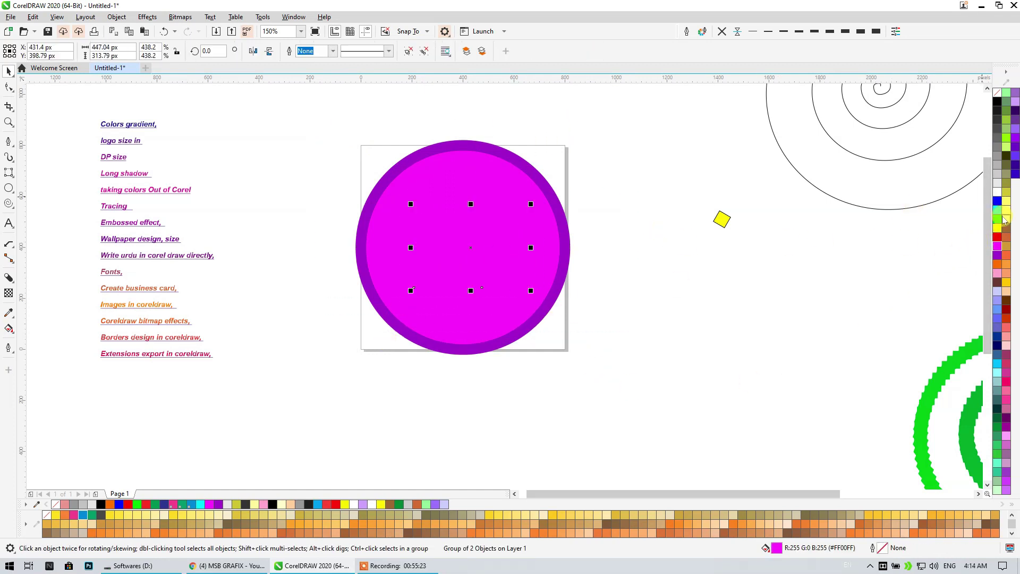
{"action": "left_click", "coordinate": [998, 203]}
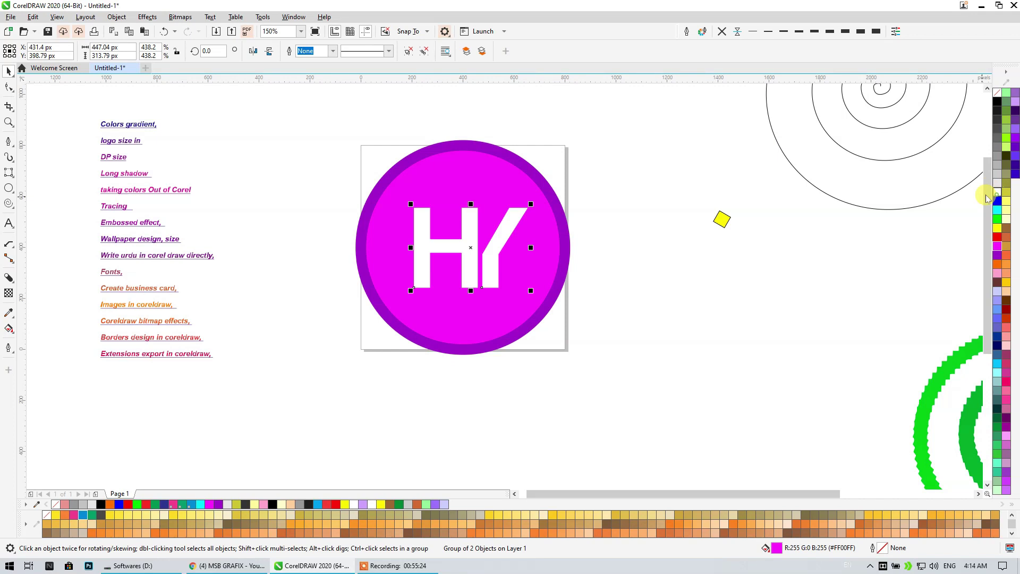
Add a block shadow to the white HY letters, cast diagonally down to the right, about 591 px deep at about 316°
{"action": "left_click", "coordinate": [9, 278]}
{"action": "scroll", "coordinate": [455, 243], "scroll_direction": "up", "scroll_amount": 2}
{"action": "left_click_drag", "start_coordinate": [488, 254], "coordinate": [648, 399]}
{"action": "left_click_drag", "start_coordinate": [702, 461], "coordinate": [703, 463]}
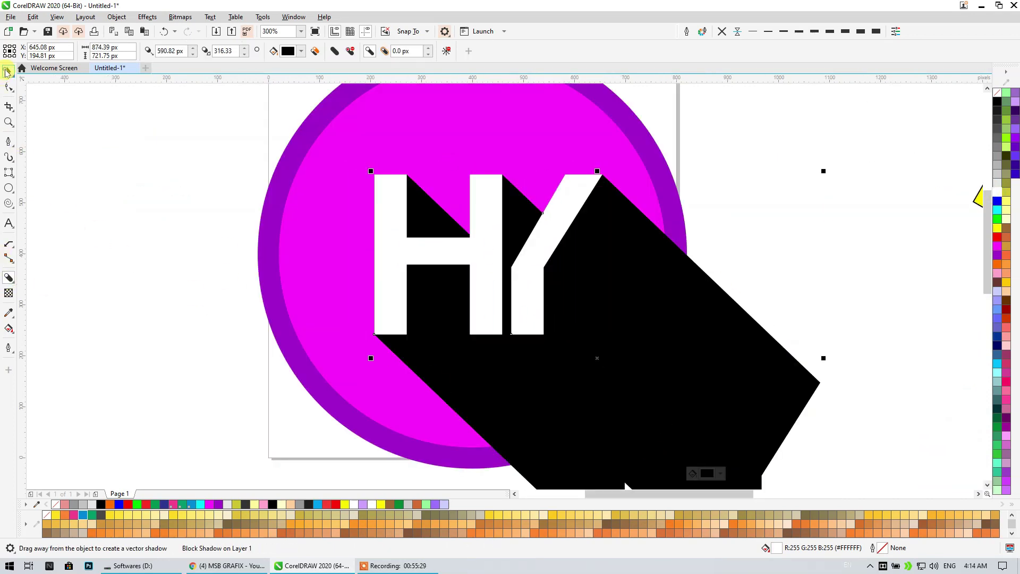
Break the block shadow apart from the HY letters and fill the shadow shape purple (#9900CC)
{"action": "left_click", "coordinate": [8, 71]}
{"action": "key", "text": "ctrl+k"}
{"action": "key", "text": "Escape"}
{"action": "left_click", "coordinate": [717, 285]}
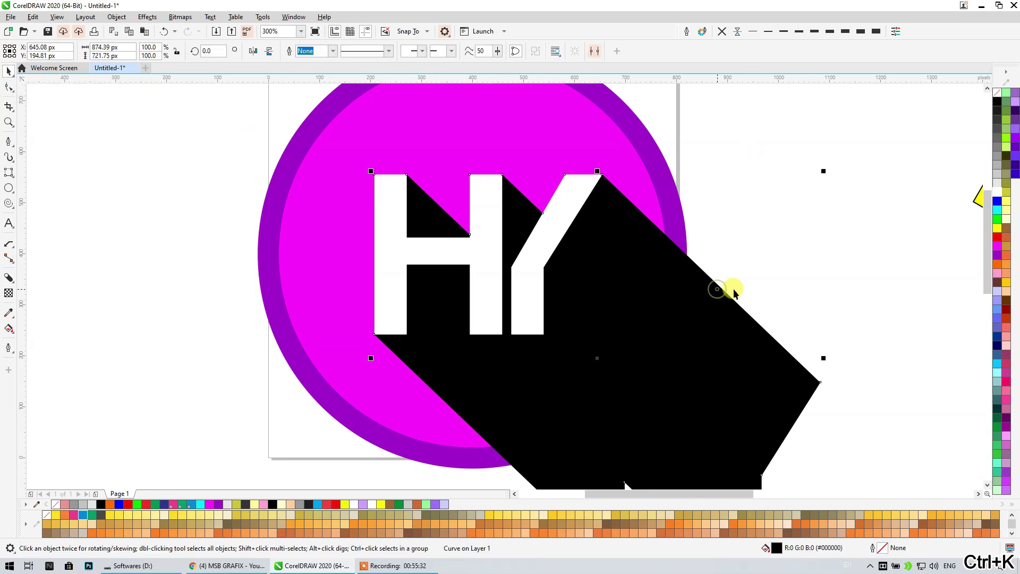
{"action": "left_click", "coordinate": [1003, 256]}
PowerClip the purple shadow inside the magenta circle
{"action": "right_click", "coordinate": [659, 315]}
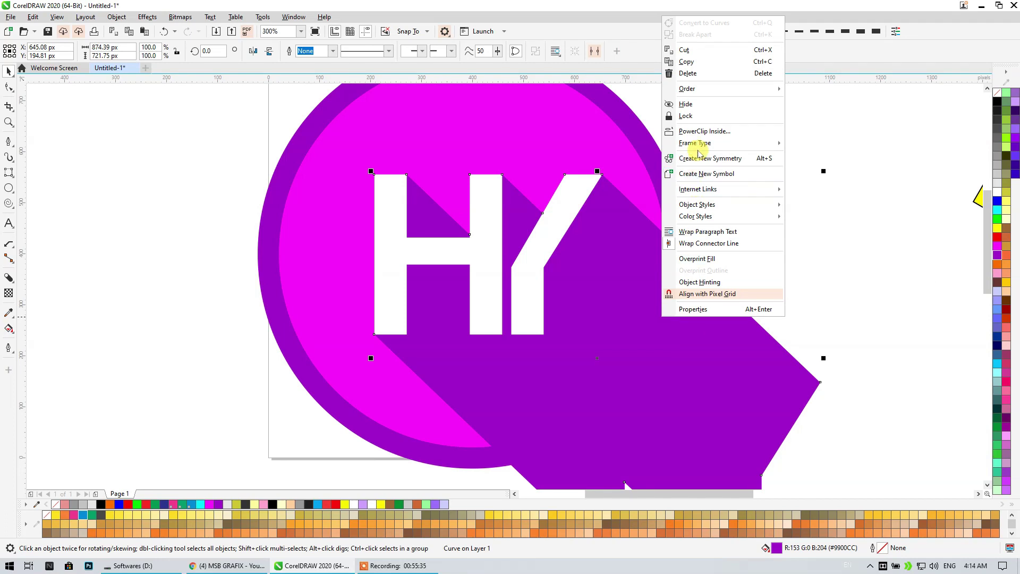
{"action": "left_click", "coordinate": [703, 131]}
{"action": "left_click", "coordinate": [620, 133]}
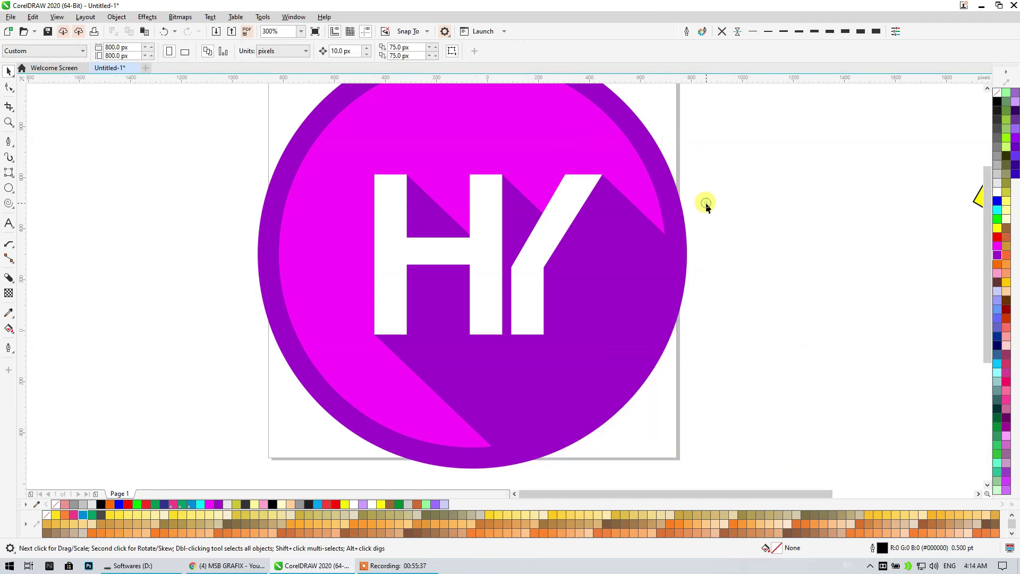
{"action": "scroll", "coordinate": [706, 203], "scroll_direction": "down", "scroll_amount": 3}
{"action": "scroll", "coordinate": [678, 209], "scroll_direction": "right", "scroll_amount": 3}
{"action": "left_click", "coordinate": [528, 233]}
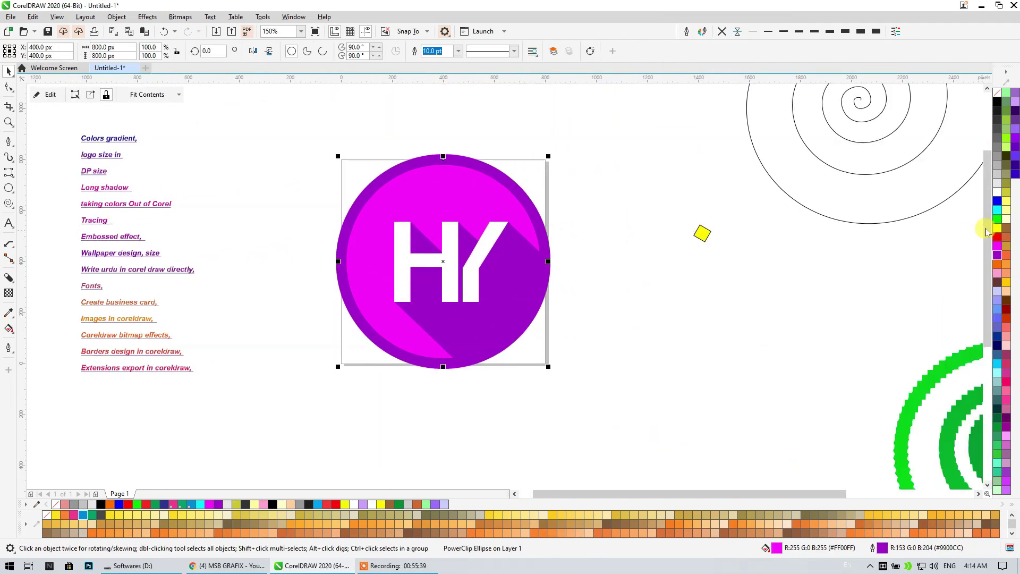
{"action": "left_click", "coordinate": [637, 264]}
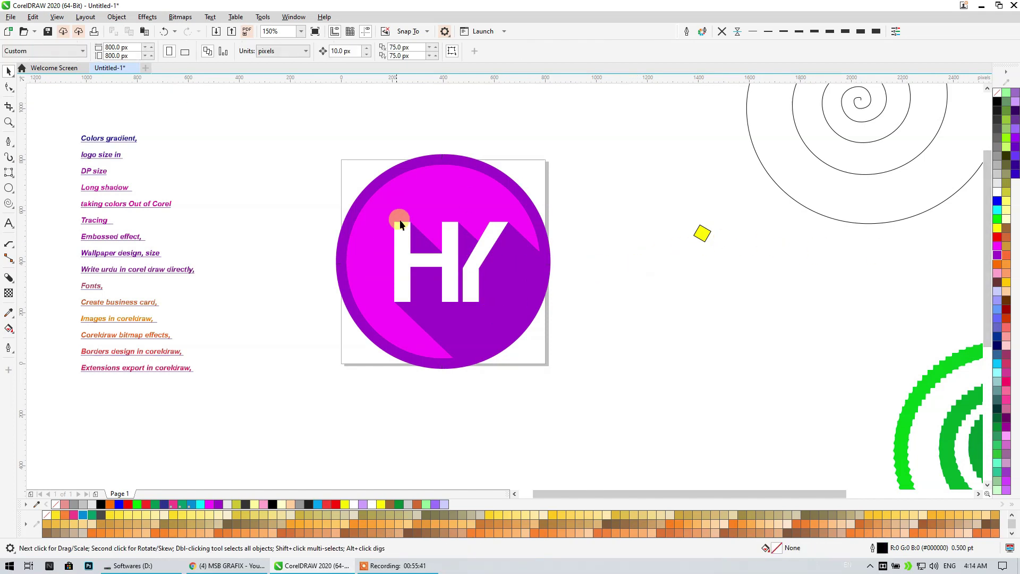
Place a copy of the magenta HY logo below the page
{"action": "scroll", "coordinate": [400, 219], "scroll_direction": "down", "scroll_amount": 1}
{"action": "left_click_drag", "start_coordinate": [350, 155], "coordinate": [487, 311]}
{"action": "left_click_drag", "start_coordinate": [445, 253], "coordinate": [406, 429]}
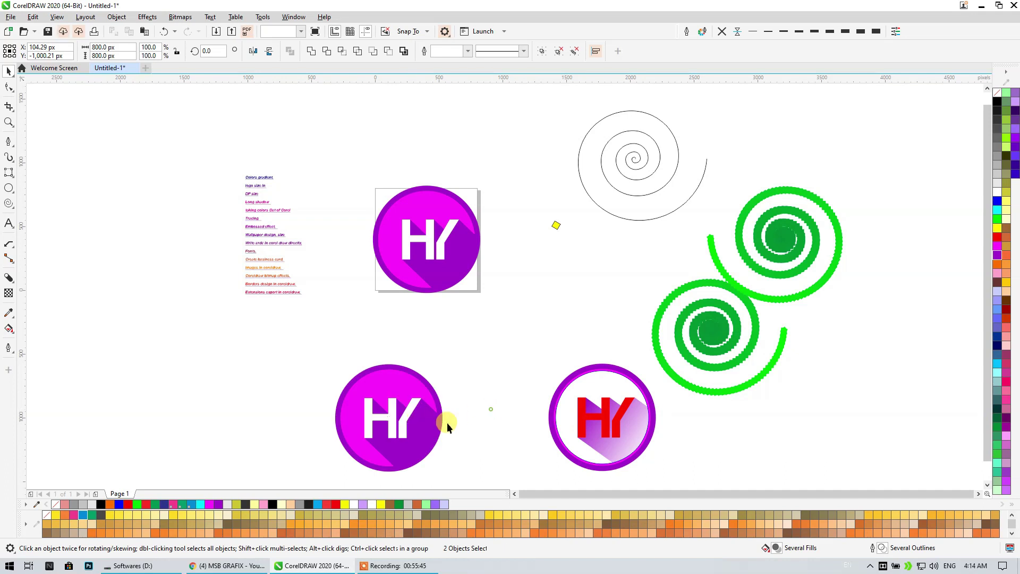
Give the copied logo's circle an orange fill (#FF6600) and a red outline (#FF0000)
{"action": "scroll", "coordinate": [372, 426], "scroll_direction": "up", "scroll_amount": 1}
{"action": "left_click", "coordinate": [307, 317]}
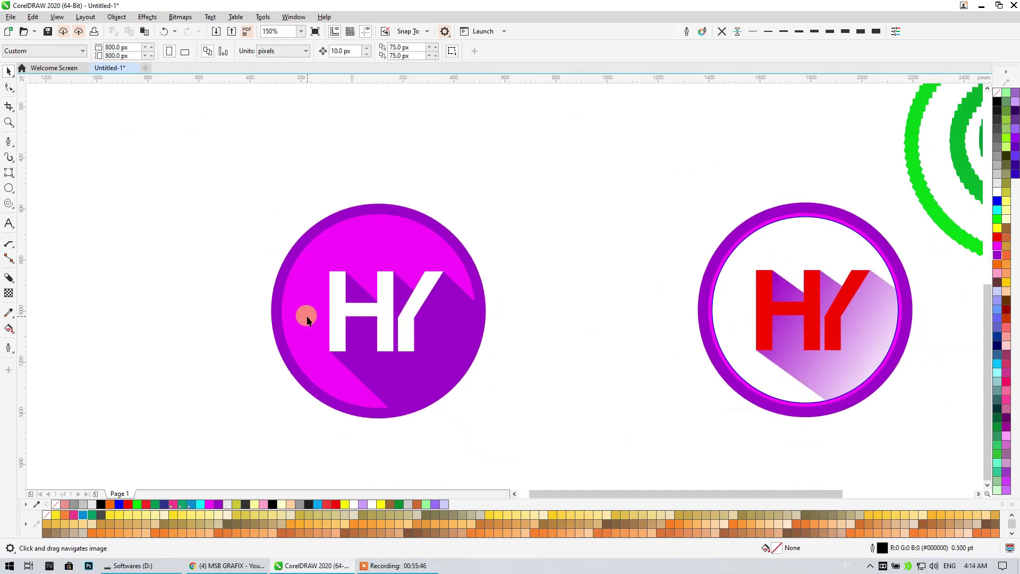
{"action": "left_click", "coordinate": [997, 264]}
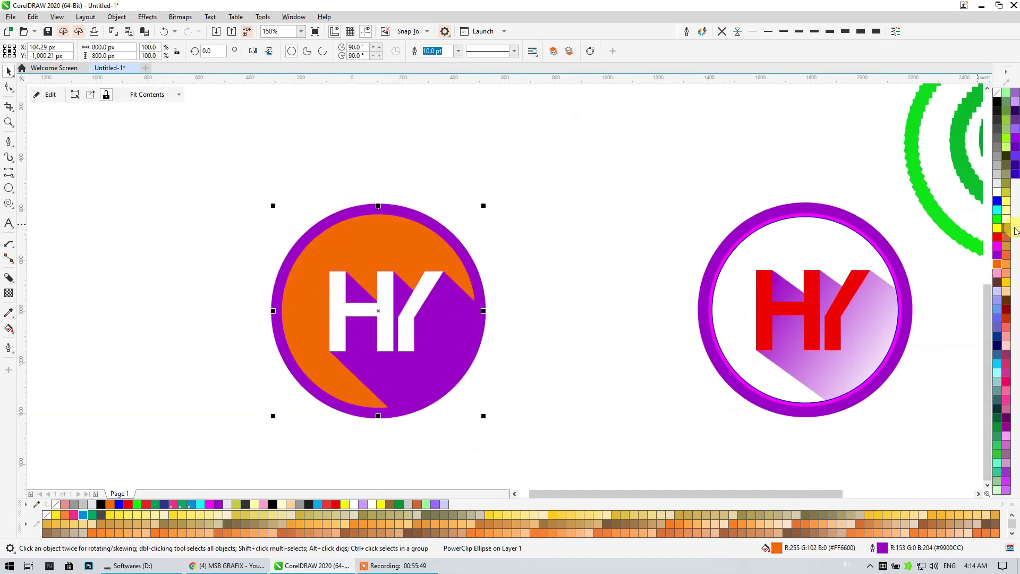
{"action": "right_click", "coordinate": [998, 237]}
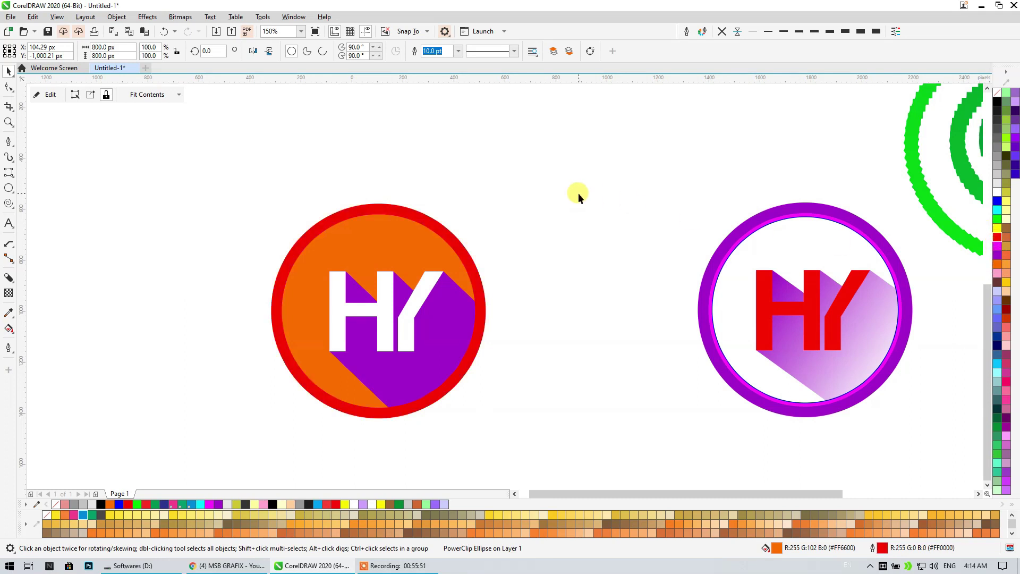
Try an orange fill (#FF6600) on the shadow clipped inside the orange logo's circle
{"action": "left_click", "coordinate": [426, 353], "text": "ctrl"}
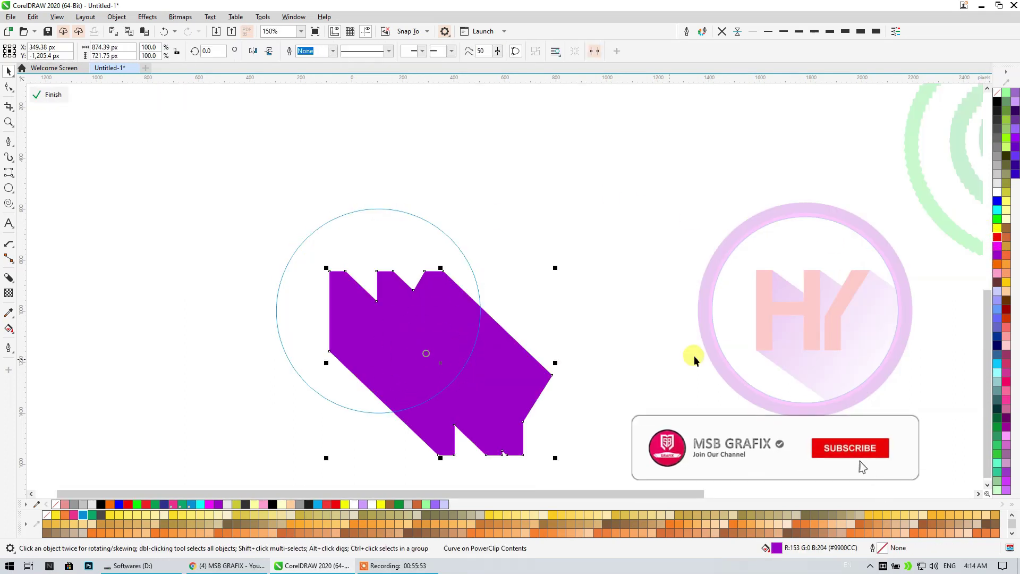
{"action": "left_click", "coordinate": [598, 243], "text": "ctrl"}
{"action": "left_click", "coordinate": [594, 243]}
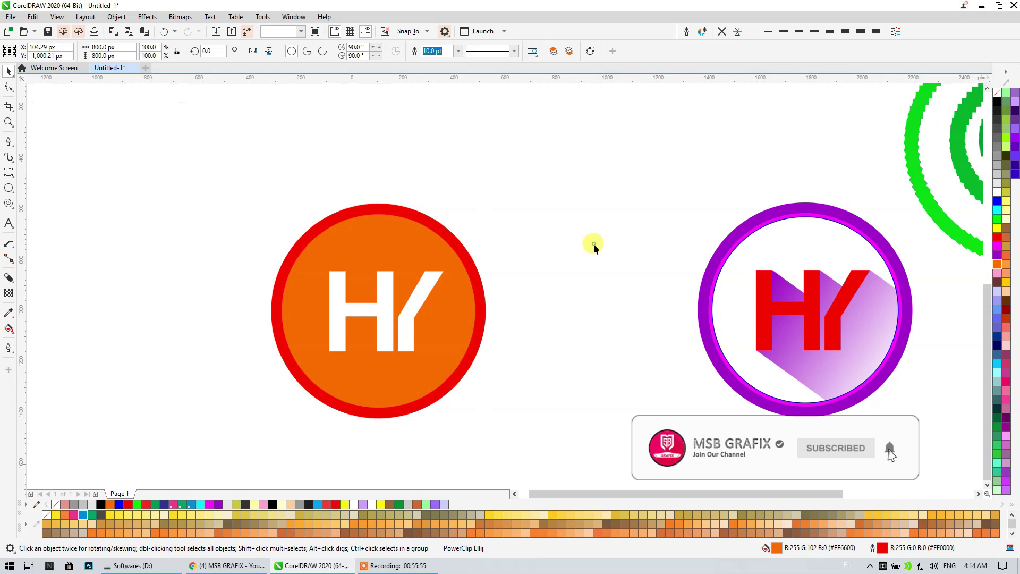
Recolour the clipped shadow in the orange logo red (#E60000) and finish editing the PowerClip
{"action": "left_click", "coordinate": [464, 315]}
{"action": "left_click", "coordinate": [464, 314], "text": "ctrl"}
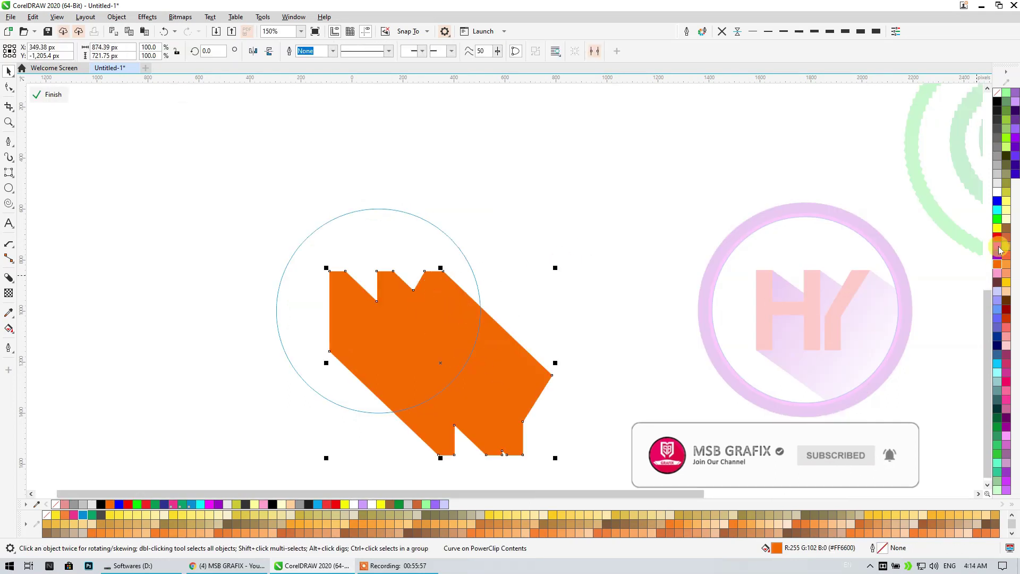
{"action": "left_click", "coordinate": [998, 236]}
{"action": "left_click", "coordinate": [573, 260]}
{"action": "left_click", "coordinate": [425, 364]}
{"action": "left_click", "coordinate": [430, 356], "text": "ctrl"}
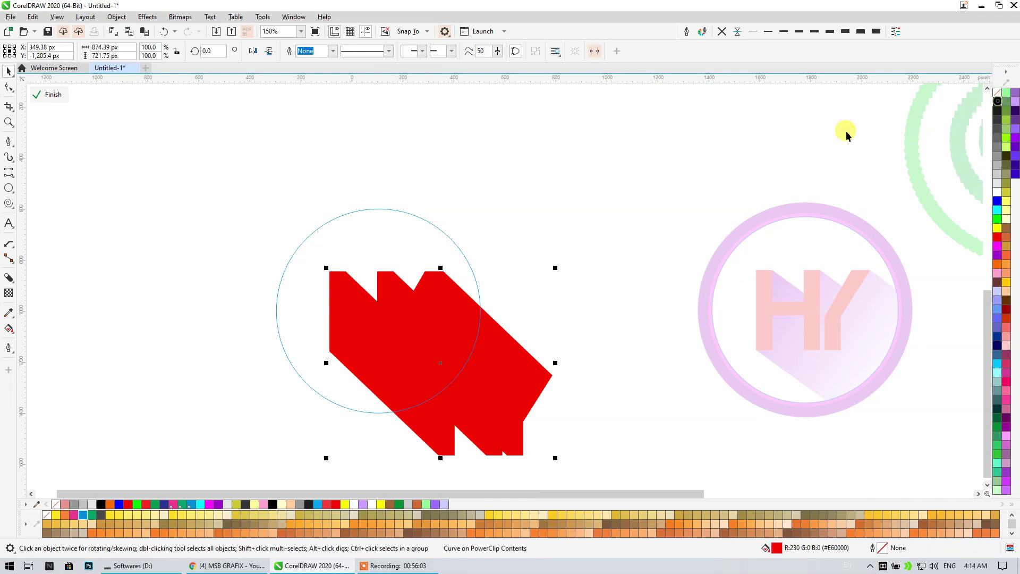
{"action": "left_click", "coordinate": [555, 246], "text": "ctrl"}
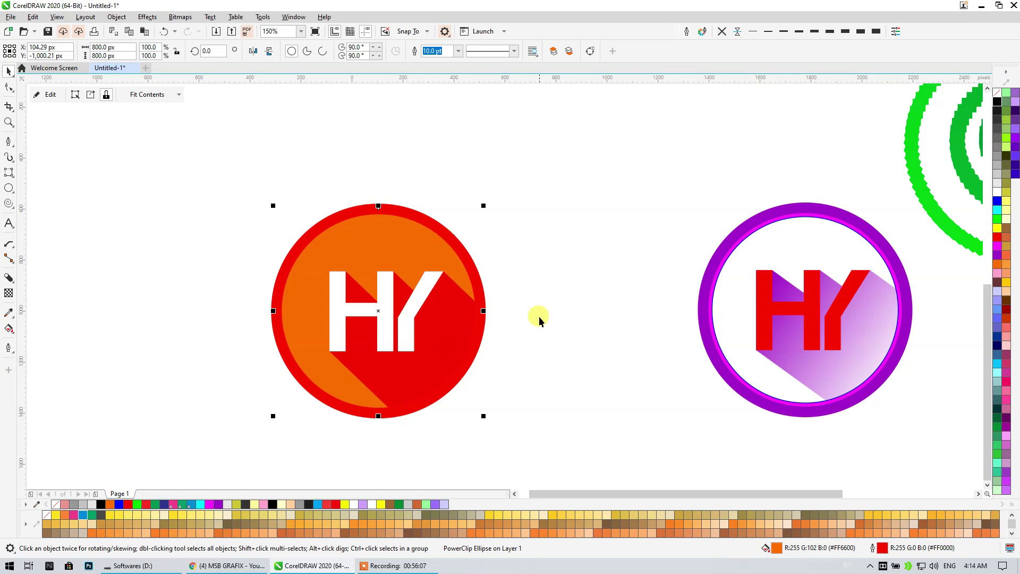
Place a copy of the orange and red HY logo to its left
{"action": "left_click", "coordinate": [538, 241]}
{"action": "scroll", "coordinate": [438, 386], "scroll_direction": "down", "scroll_amount": 2}
{"action": "left_click_drag", "start_coordinate": [389, 337], "coordinate": [194, 337]}
Give the new copy's circle a grey fill (#CCCCCC) and a light grey outline (#E6E6E6)
{"action": "scroll", "coordinate": [158, 301], "scroll_direction": "up", "scroll_amount": 2}
{"action": "left_click", "coordinate": [264, 230]}
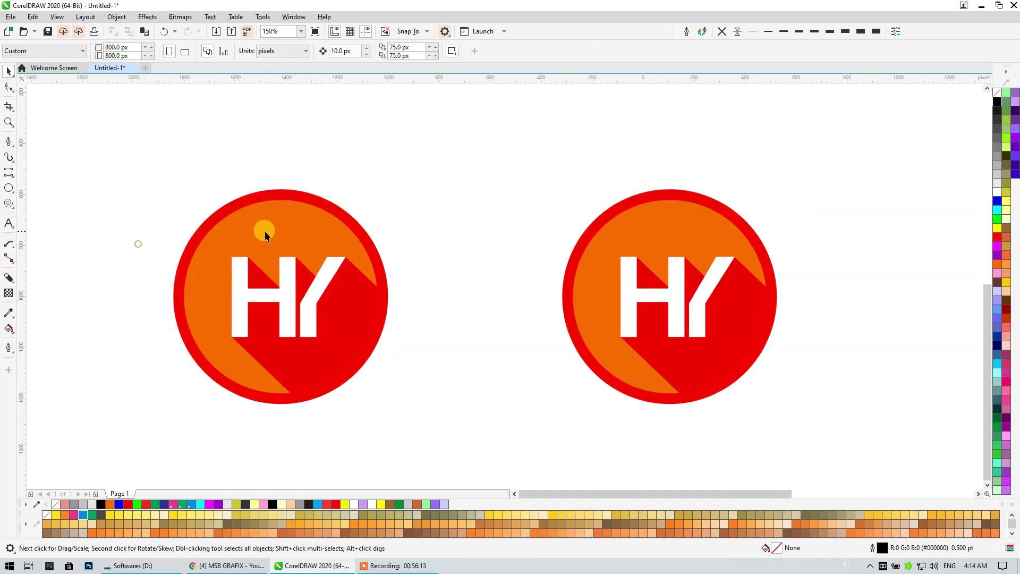
{"action": "left_click", "coordinate": [998, 177]}
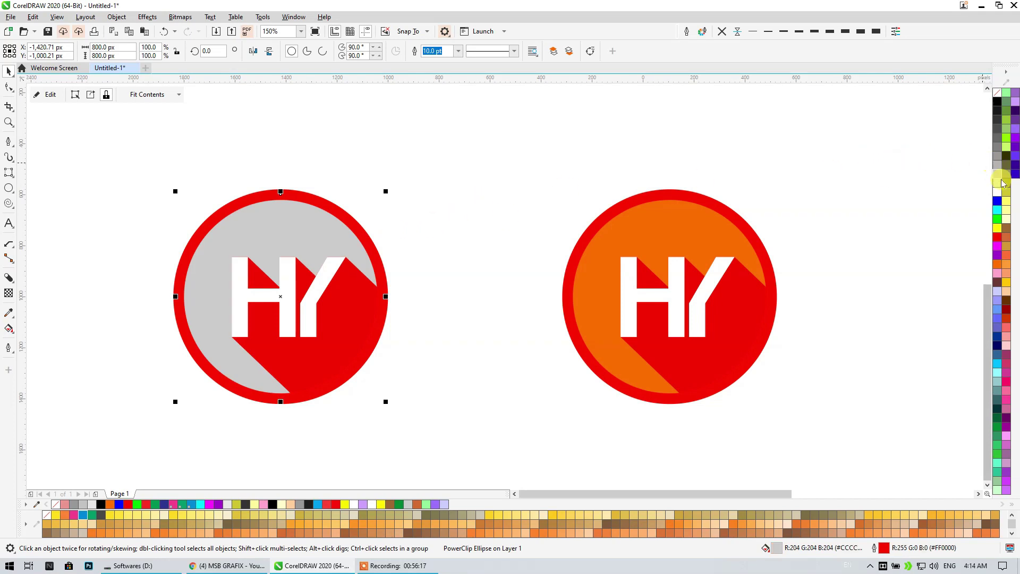
{"action": "right_click", "coordinate": [998, 184]}
{"action": "left_click", "coordinate": [404, 198]}
Fill the clipped shadow inside the grey logo medium grey and finish editing the PowerClip
{"action": "left_click", "coordinate": [358, 302]}
{"action": "left_click", "coordinate": [357, 302], "text": "ctrl"}
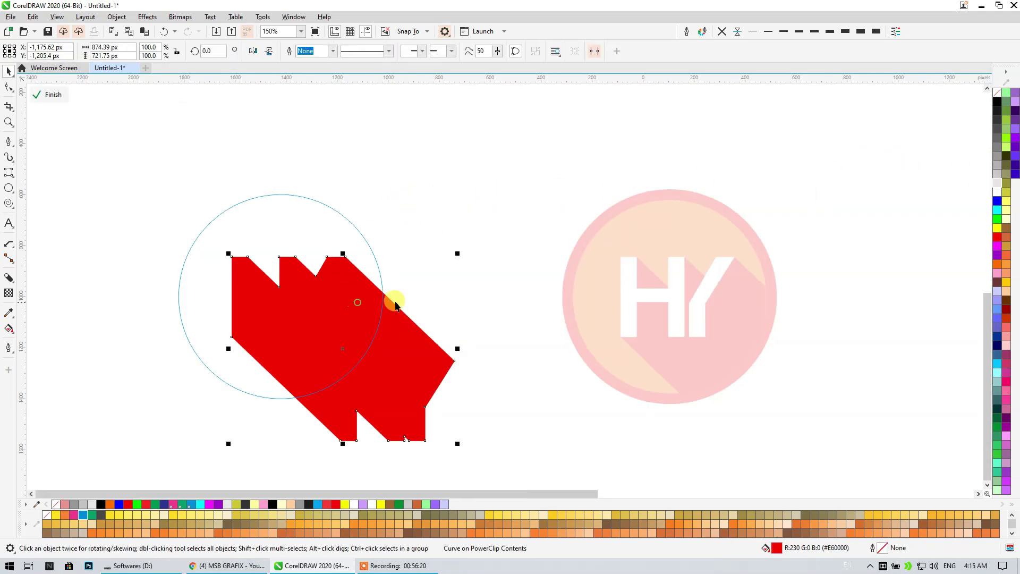
{"action": "left_click", "coordinate": [992, 146]}
{"action": "left_click", "coordinate": [454, 179], "text": "ctrl"}
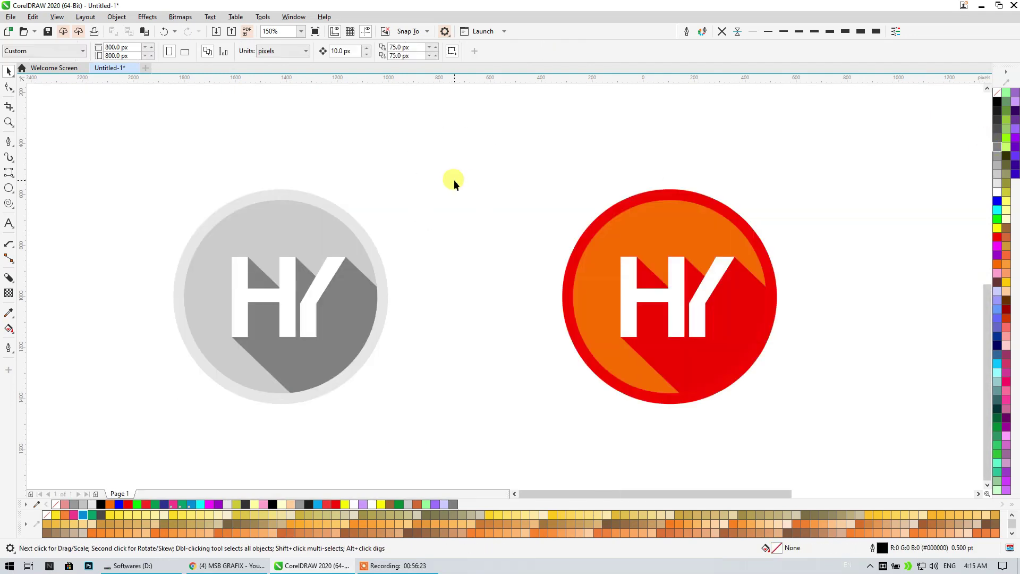
{"action": "scroll", "coordinate": [454, 181], "scroll_direction": "down", "scroll_amount": 2}
{"action": "left_click_drag", "start_coordinate": [454, 179], "coordinate": [240, 317]}
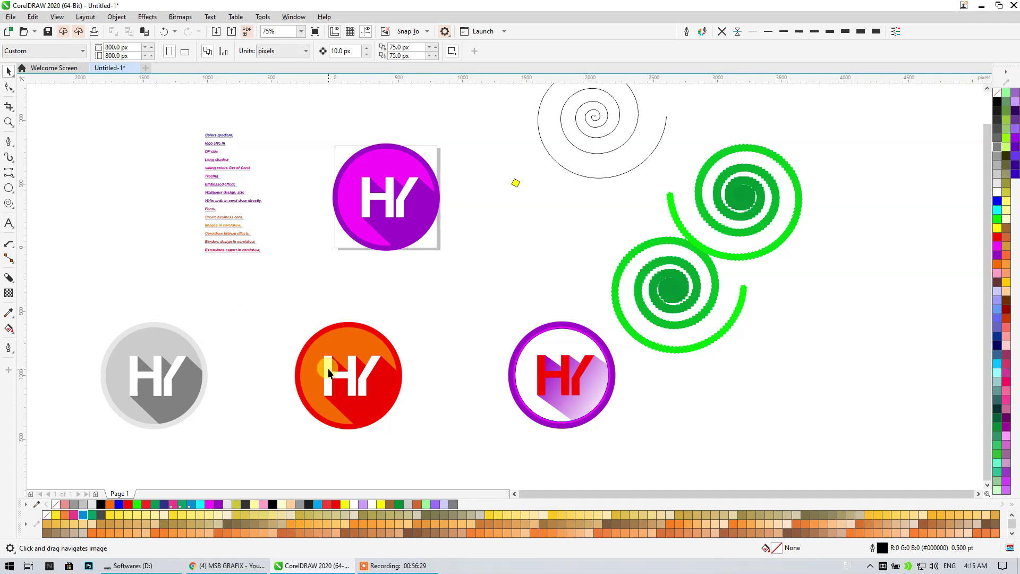
{"action": "left_click", "coordinate": [14, 284]}
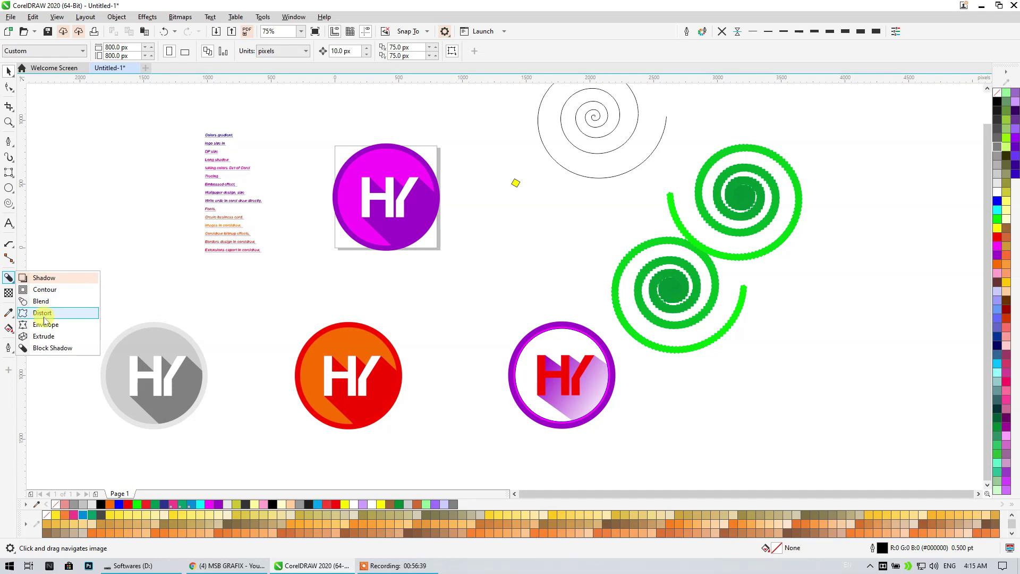
Move the page's logo, the orange and purple logos and the spirals far to the right, clearing the page
{"action": "scroll", "coordinate": [129, 290], "scroll_direction": "down", "scroll_amount": 3}
{"action": "scroll", "coordinate": [129, 289], "scroll_direction": "up", "scroll_amount": 2}
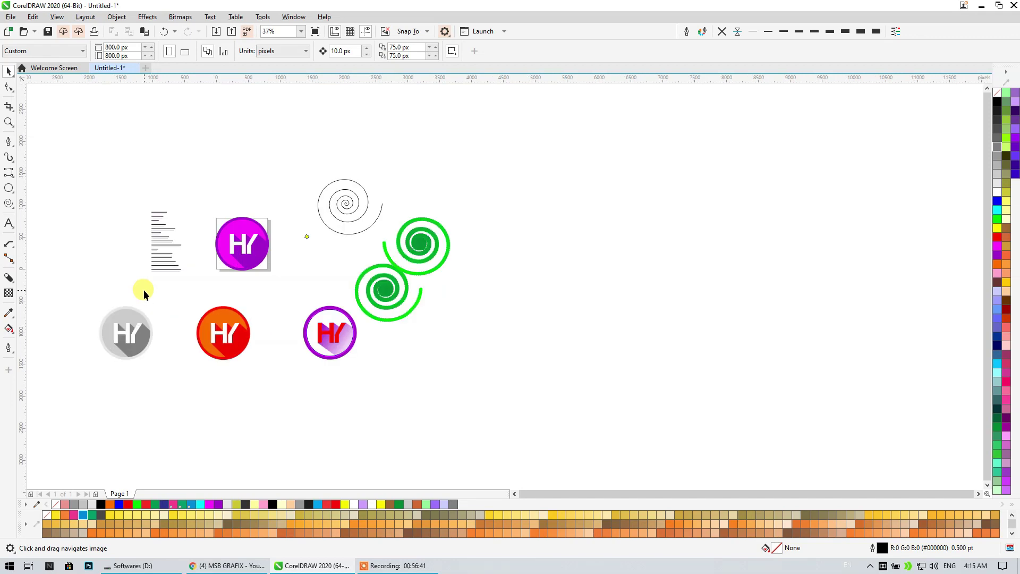
{"action": "left_click_drag", "start_coordinate": [191, 424], "coordinate": [192, 423]}
{"action": "left_click_drag", "start_coordinate": [214, 326], "coordinate": [658, 319]}
Place a copy of the grey logo's circle to the right of the page and strip out its clipped shadow
{"action": "left_click_drag", "start_coordinate": [127, 313], "coordinate": [238, 225]}
{"action": "scroll", "coordinate": [238, 225], "scroll_direction": "up", "scroll_amount": 1}
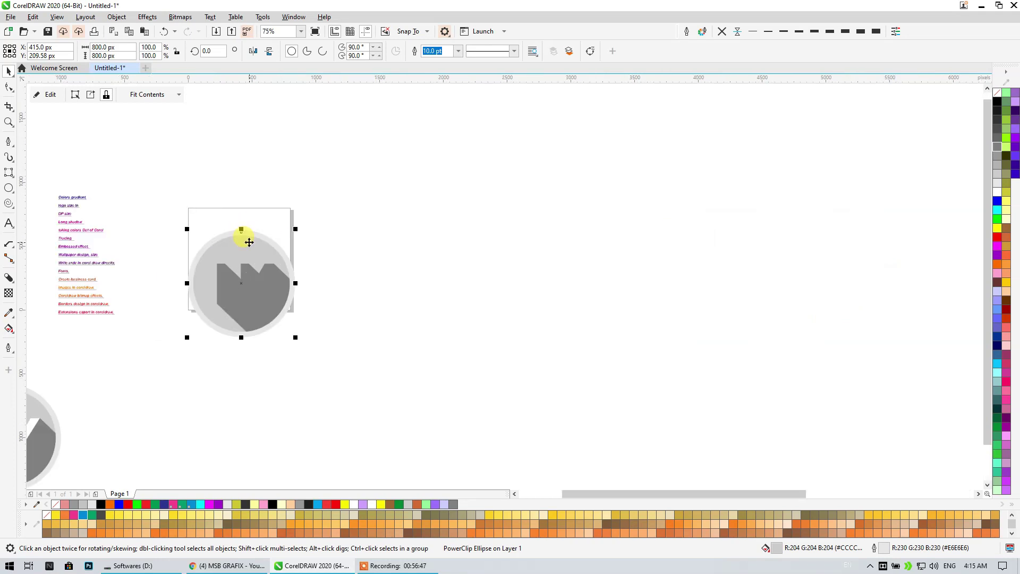
{"action": "right_click", "coordinate": [249, 242]}
{"action": "left_click", "coordinate": [426, 428]}
{"action": "left_click", "coordinate": [533, 305]}
{"action": "left_click_drag", "start_coordinate": [266, 279], "coordinate": [413, 253]}
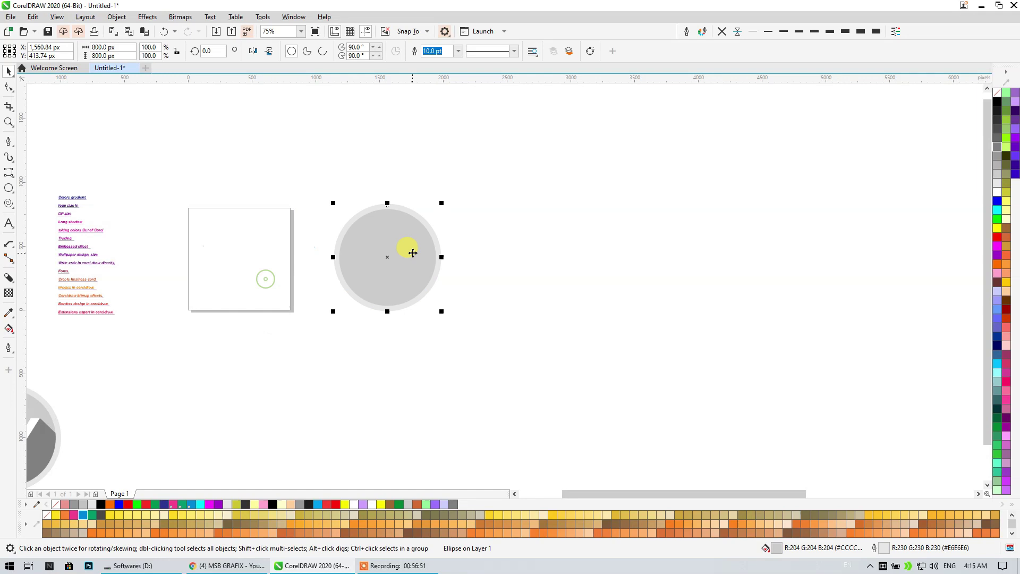
Distort the grey circle with a freehand Push and Pull distortion of about 94 amplitude, starting near its upper edge
{"action": "scroll", "coordinate": [413, 253], "scroll_direction": "up", "scroll_amount": 1}
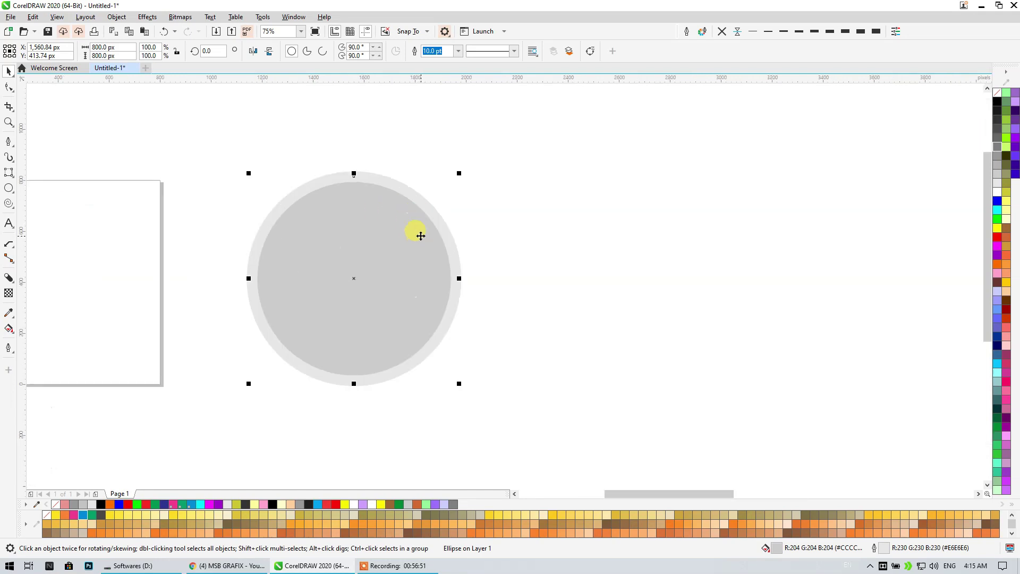
{"action": "left_click", "coordinate": [15, 301]}
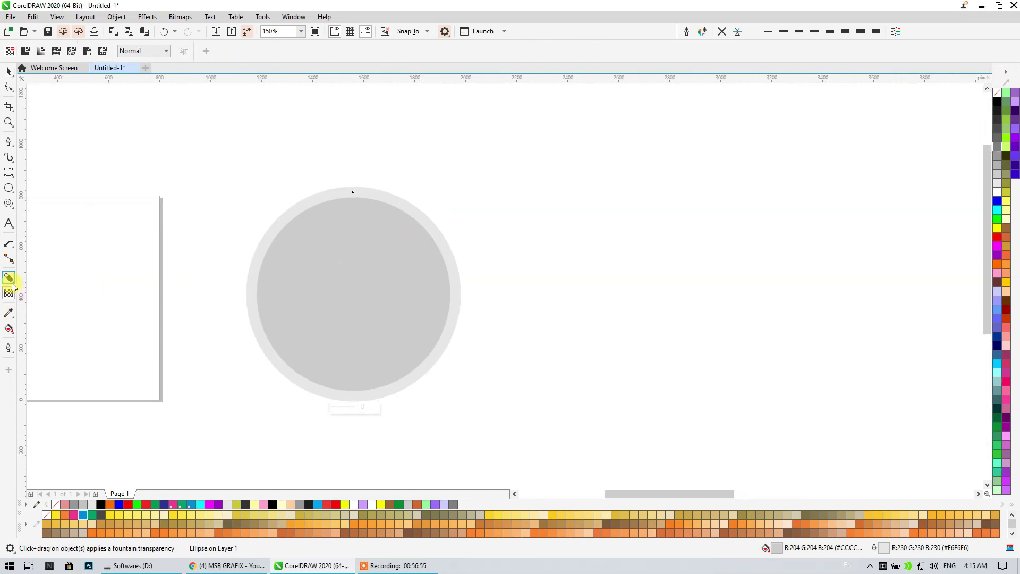
{"action": "left_click", "coordinate": [10, 280]}
{"action": "left_click", "coordinate": [13, 285]}
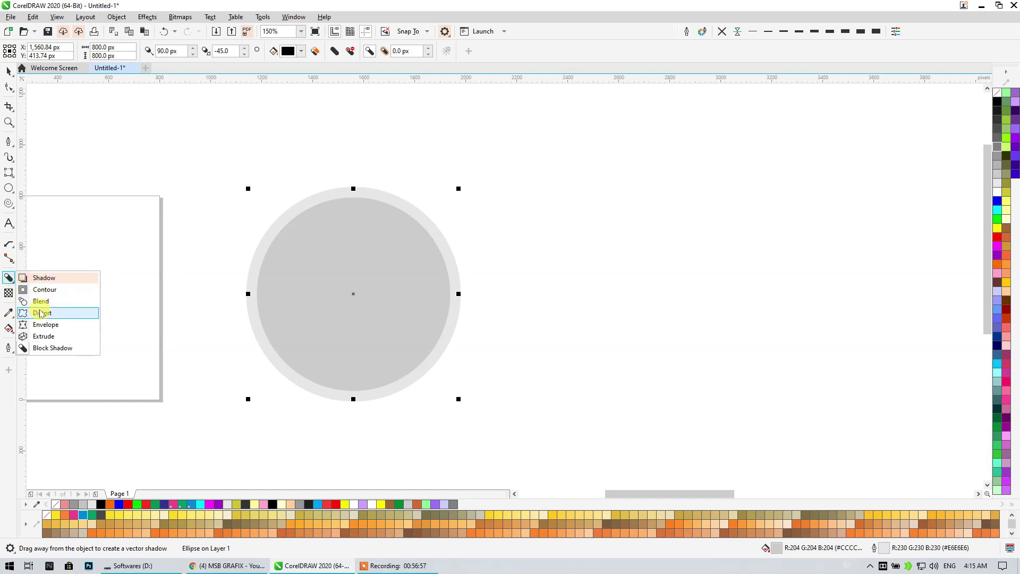
{"action": "left_click", "coordinate": [33, 312]}
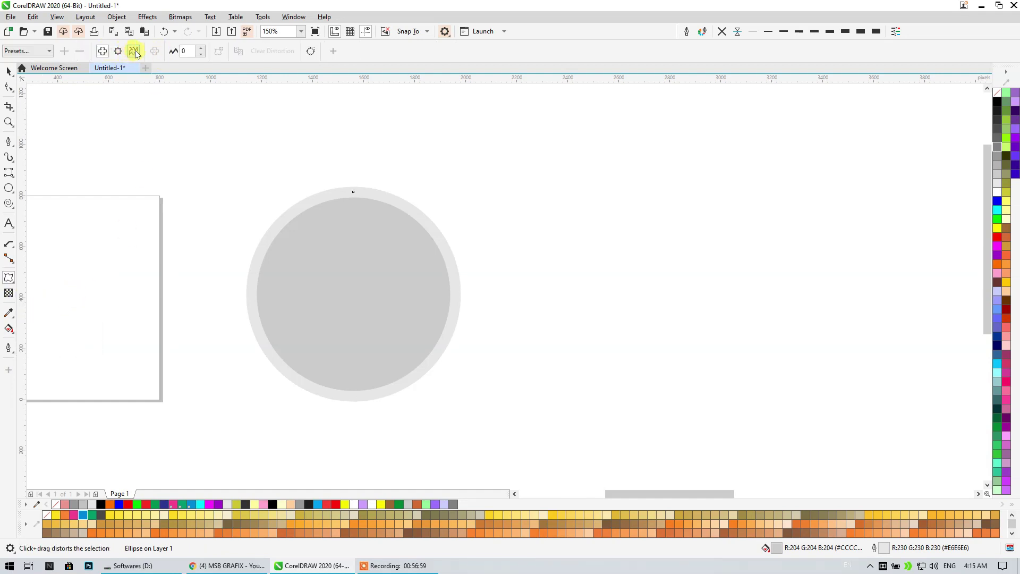
{"action": "left_click", "coordinate": [32, 50]}
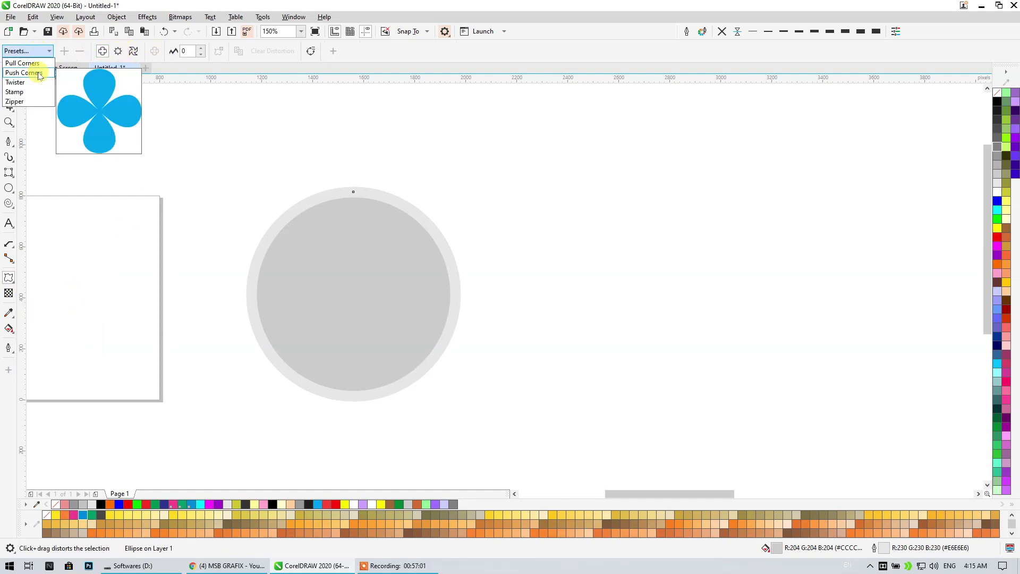
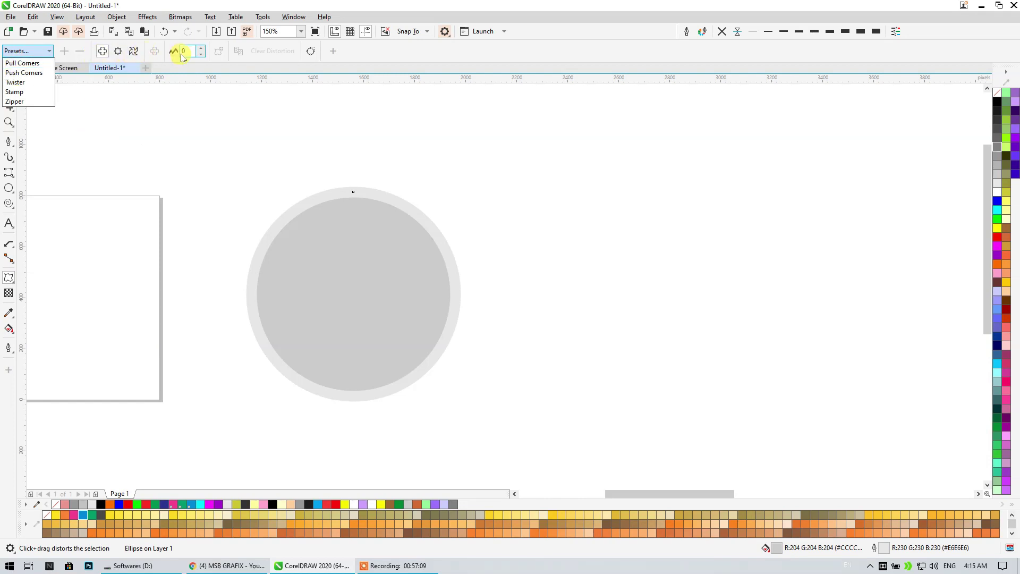
{"action": "left_click", "coordinate": [103, 51]}
{"action": "left_click_drag", "start_coordinate": [369, 195], "coordinate": [493, 68]}
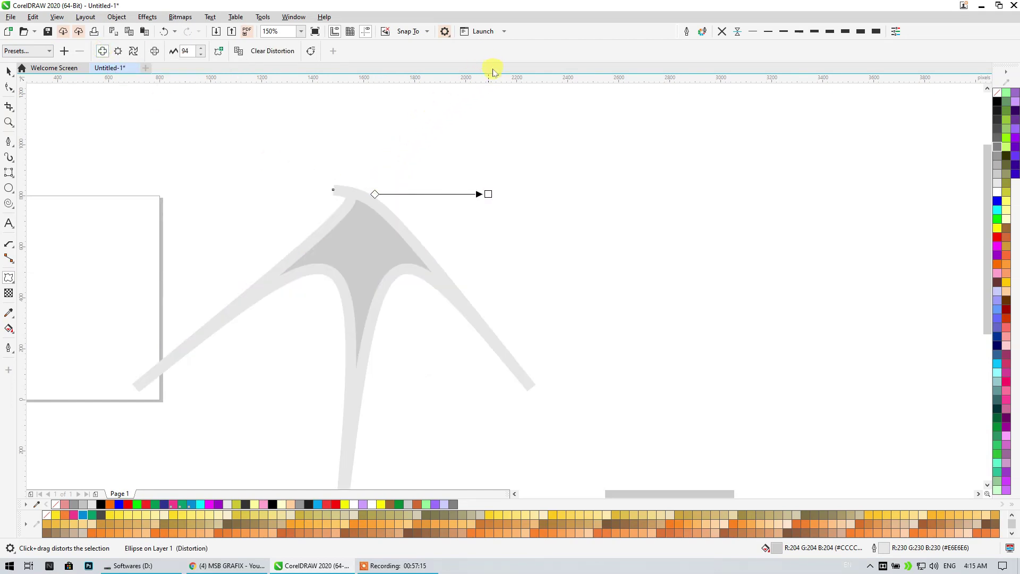
Try red and green fills with blue and cyan outlines on the distorted shape, ending with green (#00FF00) and cyan (#00FFFF)
{"action": "left_click", "coordinate": [996, 236]}
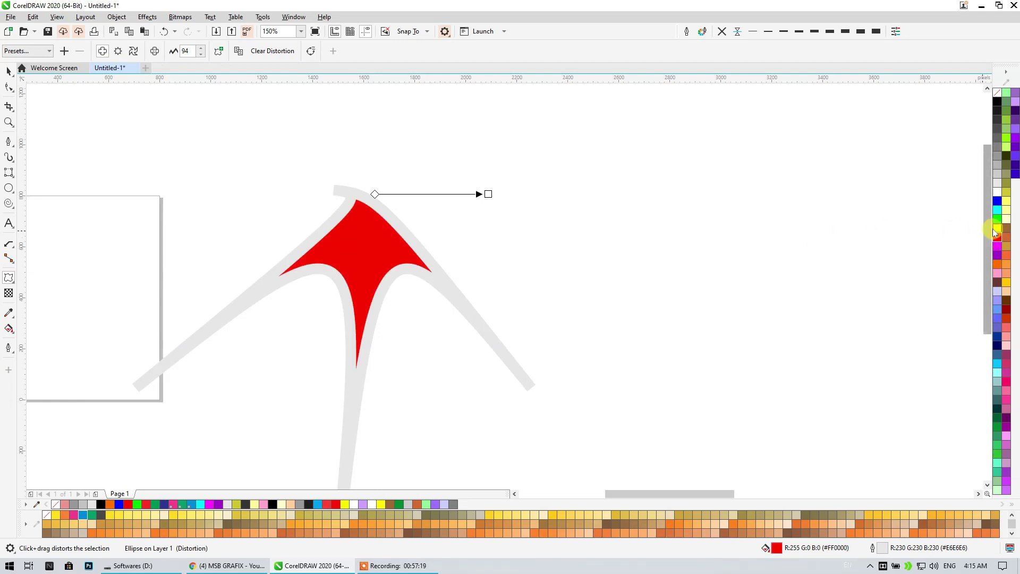
{"action": "right_click", "coordinate": [997, 202]}
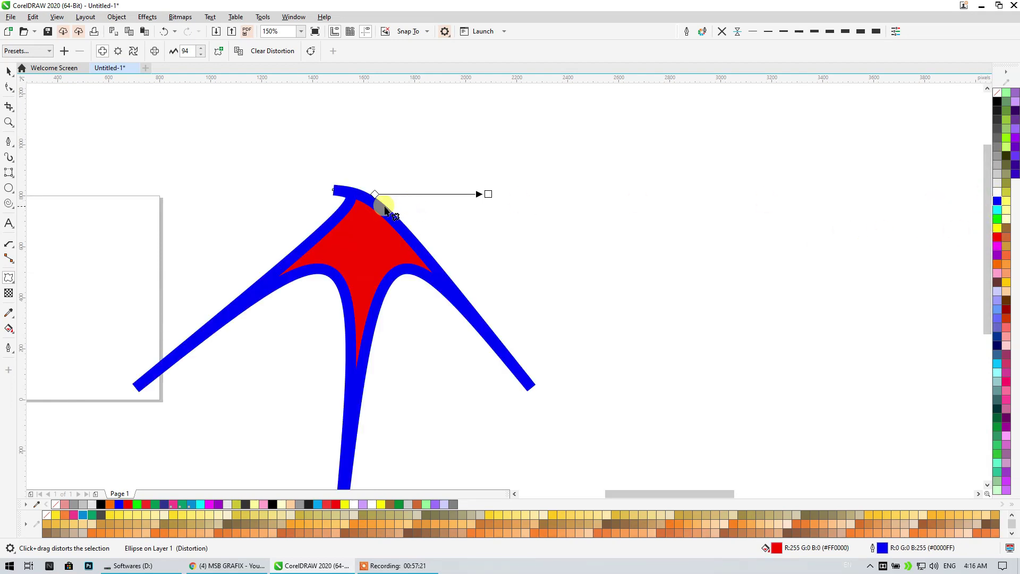
{"action": "right_click", "coordinate": [997, 209]}
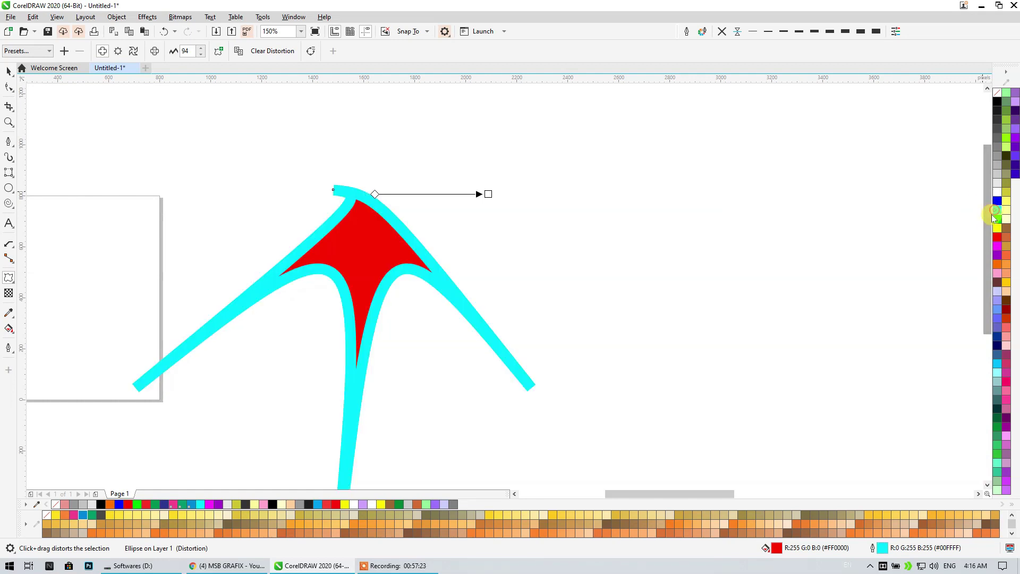
{"action": "left_click", "coordinate": [997, 218]}
Try a freehand Zipper distortion of about 38 amplitude on the shape, and undo all changes back to the plain grey circle
{"action": "left_click", "coordinate": [121, 51]}
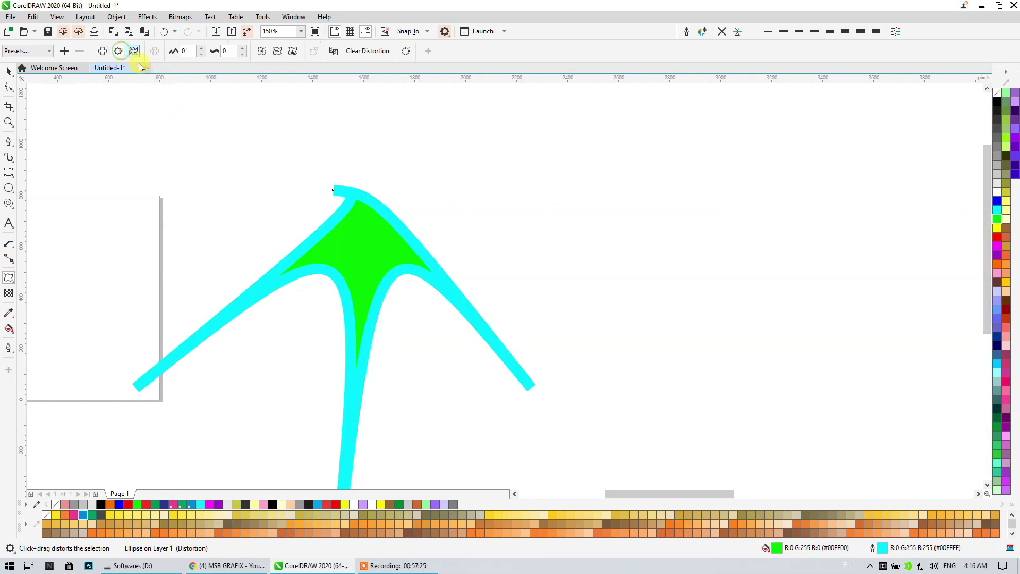
{"action": "left_click_drag", "start_coordinate": [367, 232], "coordinate": [265, 320]}
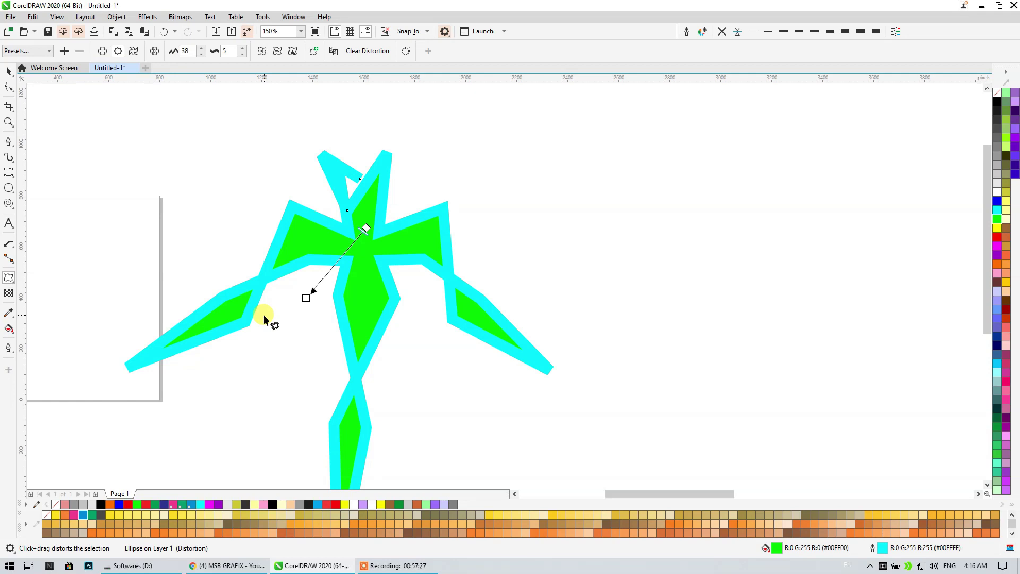
{"action": "key", "text": "ctrl+z"}
{"action": "key", "text": "ctrl+z"}
{"action": "key", "text": "ctrl+z"}
{"action": "key", "text": "ctrl+z"}
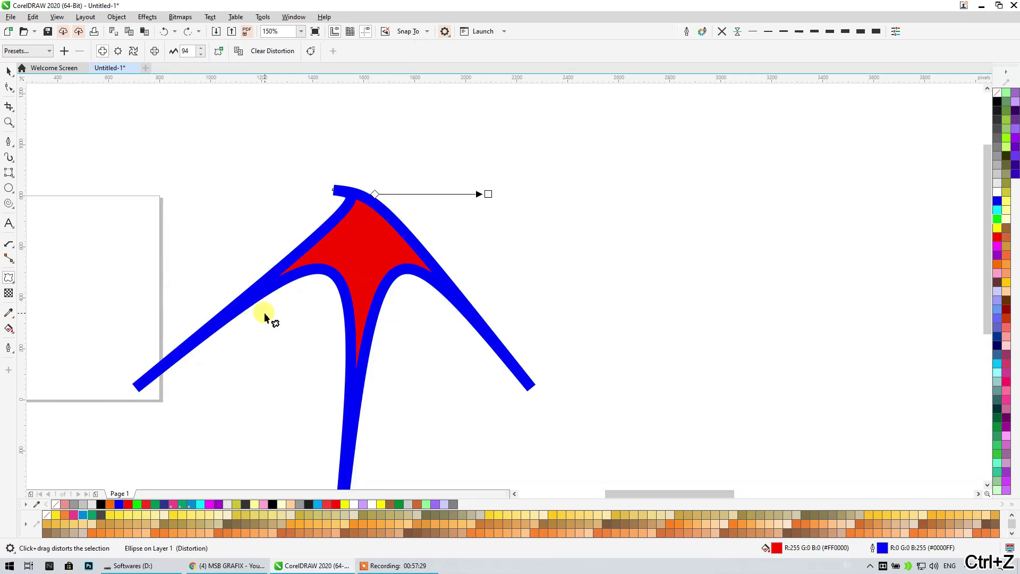
{"action": "key", "text": "ctrl+z"}
{"action": "key", "text": "ctrl+z"}
Try a Push and Pull distortion of about -58 amplitude on the grey circle, and undo it
{"action": "left_click_drag", "start_coordinate": [323, 270], "coordinate": [253, 361]}
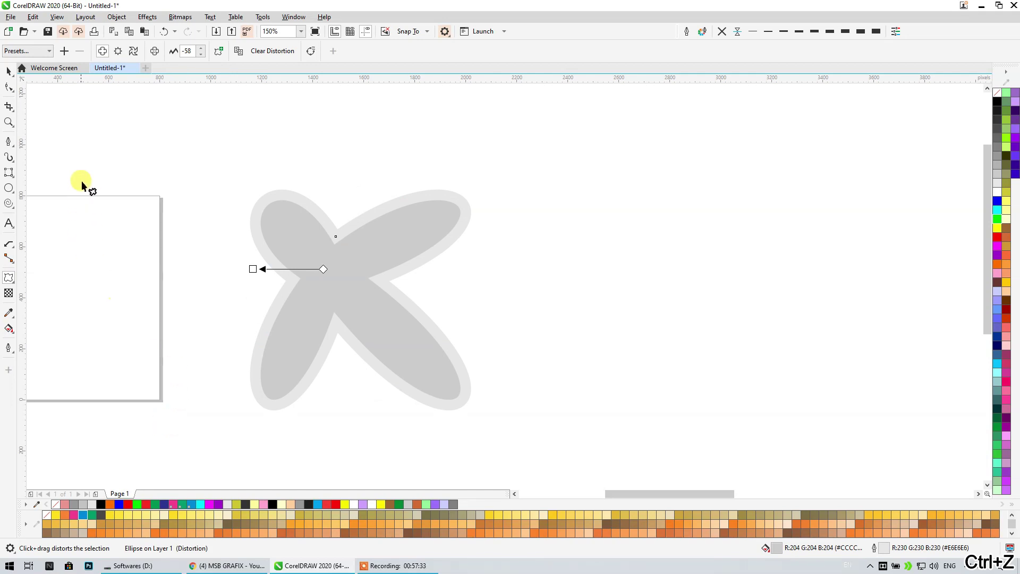
{"action": "left_click", "coordinate": [10, 70]}
{"action": "key", "text": "ctrl+z"}
Place two copies of the grey circle in a row to its right, spaced about 1,250 px apart
{"action": "left_click_drag", "start_coordinate": [334, 292], "coordinate": [669, 294]}
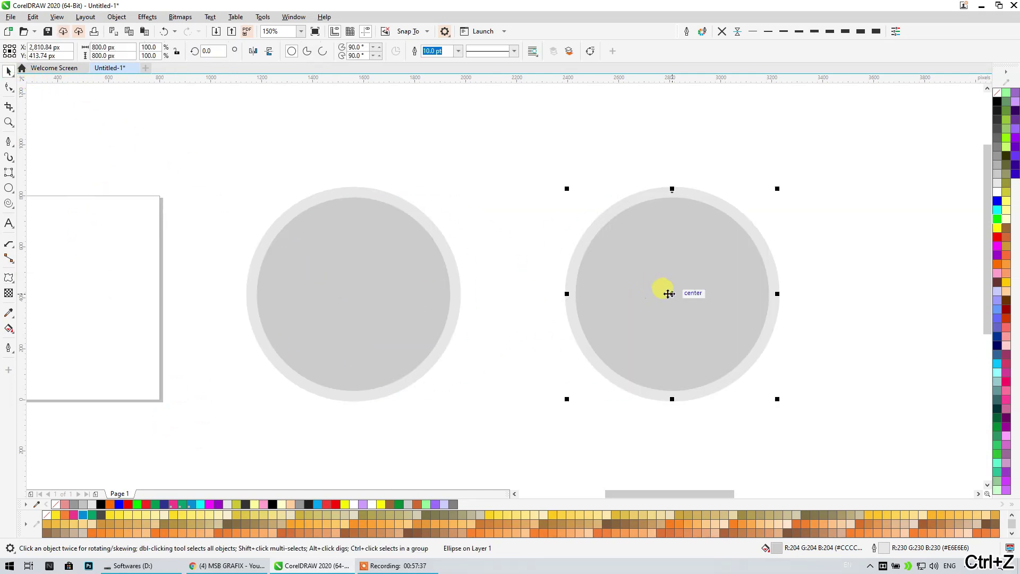
{"action": "key", "text": "ctrl+r"}
{"action": "scroll", "coordinate": [239, 217], "scroll_direction": "down", "scroll_amount": 2}
{"action": "left_click_drag", "start_coordinate": [154, 142], "coordinate": [658, 387]}
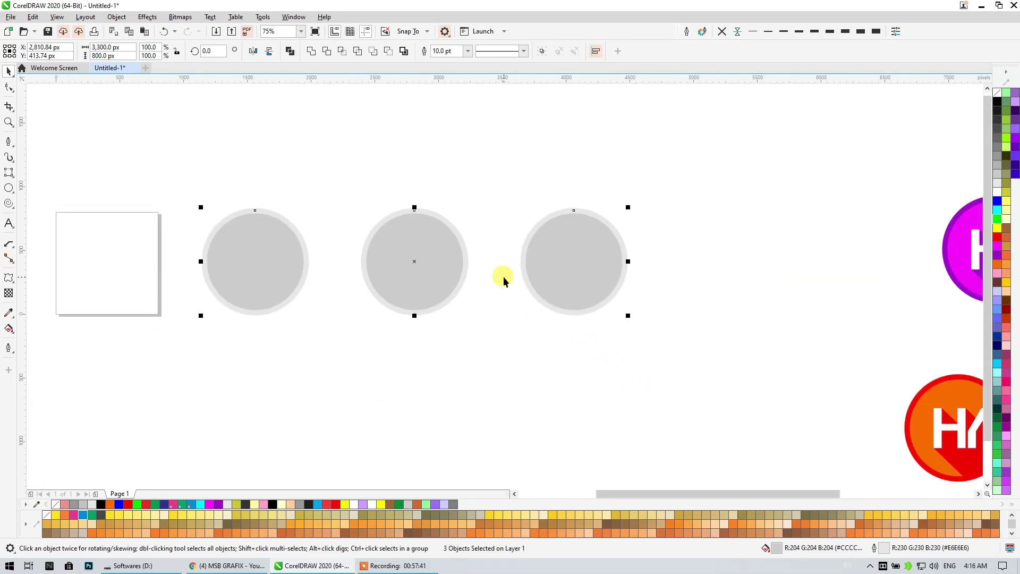
Apply a Push and Pull distortion with an amplitude of 10 to the first circle in the row
{"action": "scroll", "coordinate": [502, 277], "scroll_direction": "up", "scroll_amount": 2}
{"action": "left_click_drag", "start_coordinate": [538, 285], "coordinate": [601, 297]}
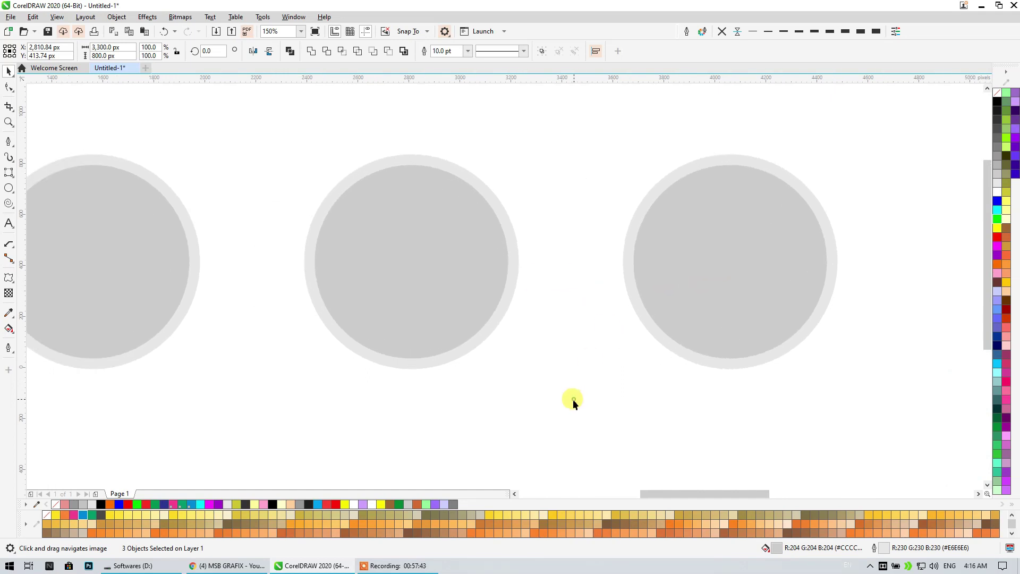
{"action": "key", "text": "space"}
{"action": "left_click", "coordinate": [48, 299]}
{"action": "left_click", "coordinate": [8, 279]}
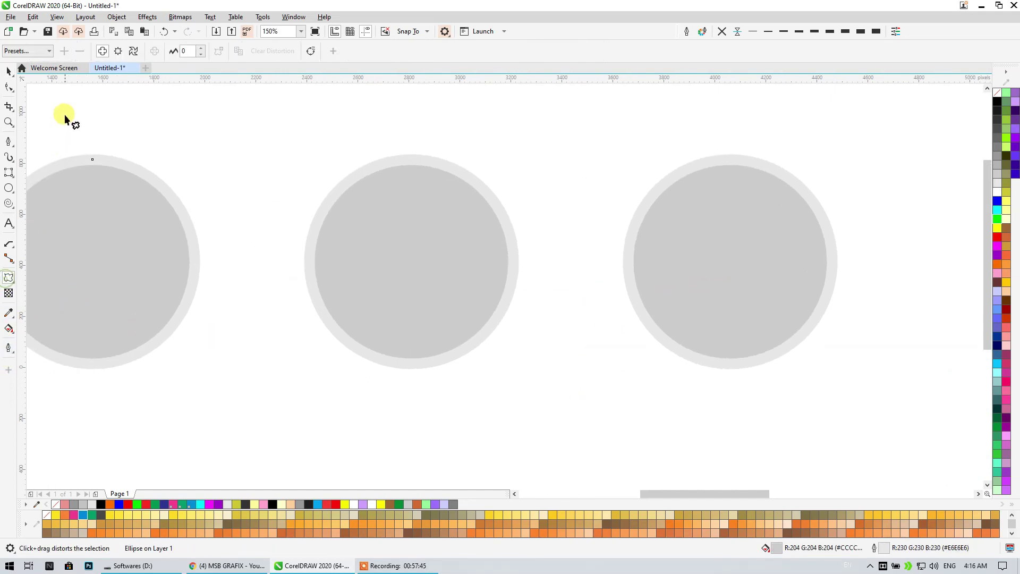
{"action": "left_click", "coordinate": [201, 49]}
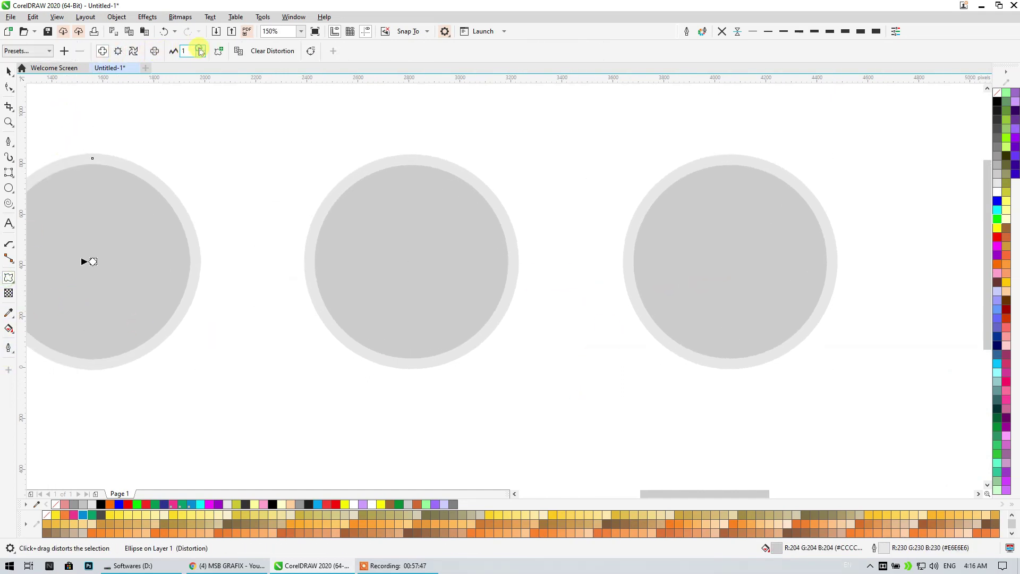
{"action": "left_click", "coordinate": [201, 49]}
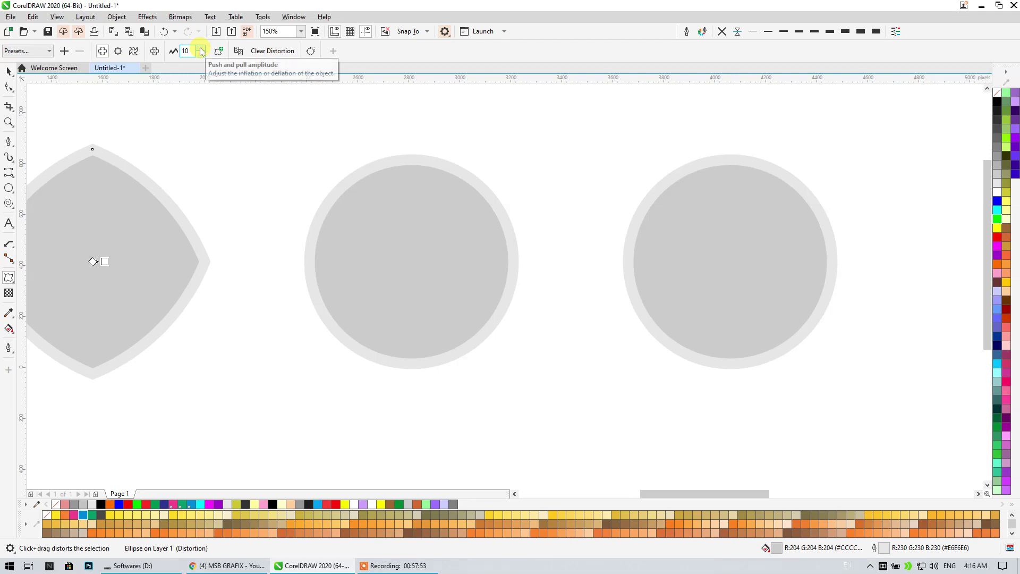
Set the first shape's Push and Pull amplitude to 20
{"action": "double_click", "coordinate": [187, 50]}
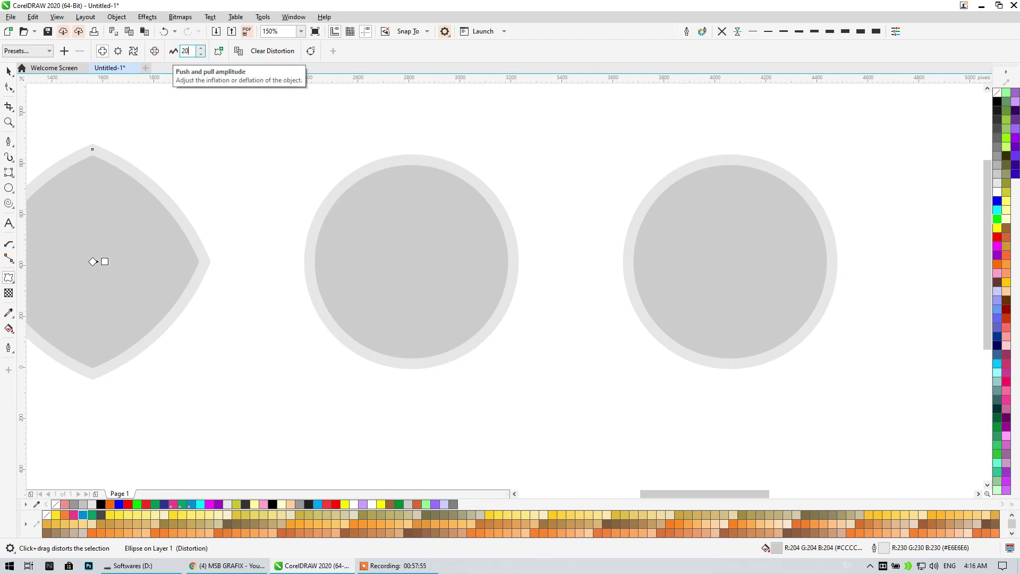
{"action": "type", "text": "20"}
{"action": "key", "text": "Return"}
{"action": "scroll", "coordinate": [184, 168], "scroll_direction": "down", "scroll_amount": 2}
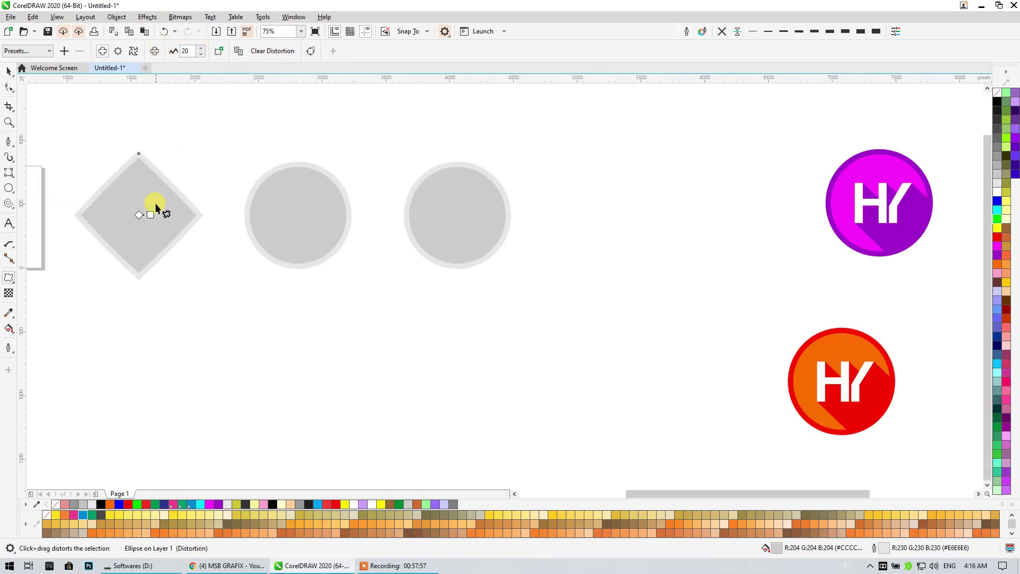
{"action": "scroll", "coordinate": [155, 203], "scroll_direction": "up", "scroll_amount": 2}
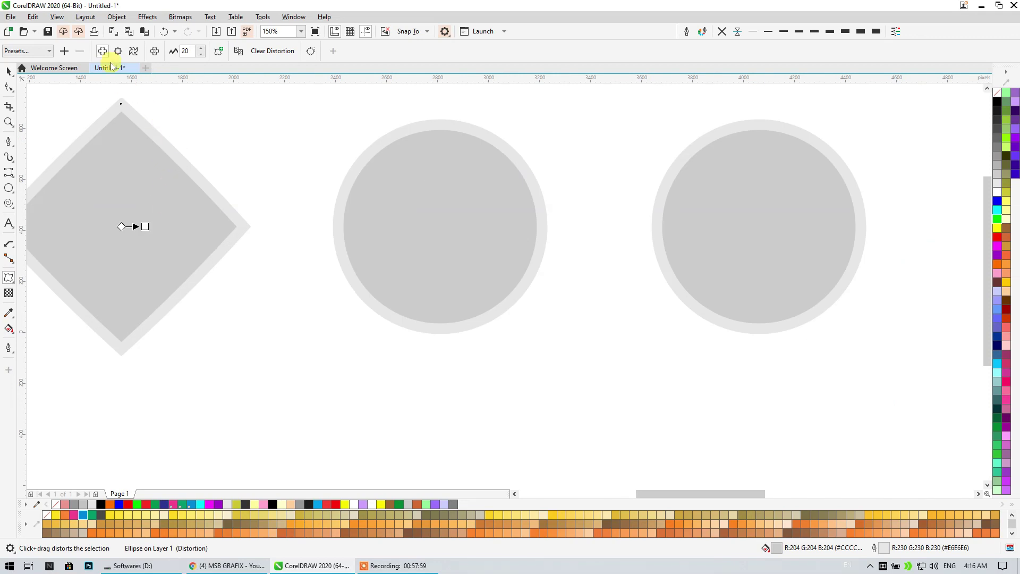
Apply a Zipper distortion to the middle circle with an amplitude of 5 and a frequency of 4
{"action": "left_click", "coordinate": [440, 216]}
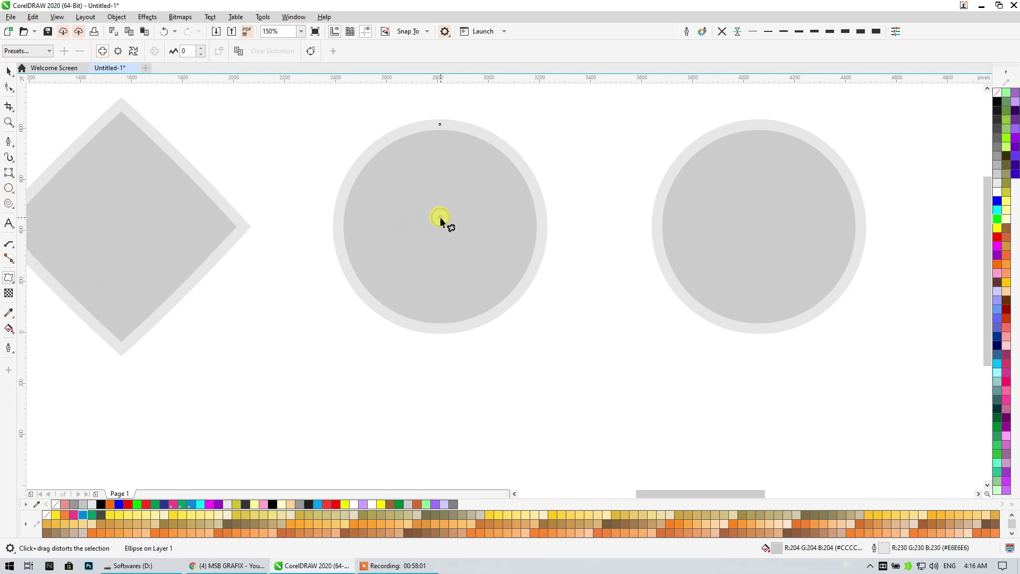
{"action": "left_click", "coordinate": [117, 52]}
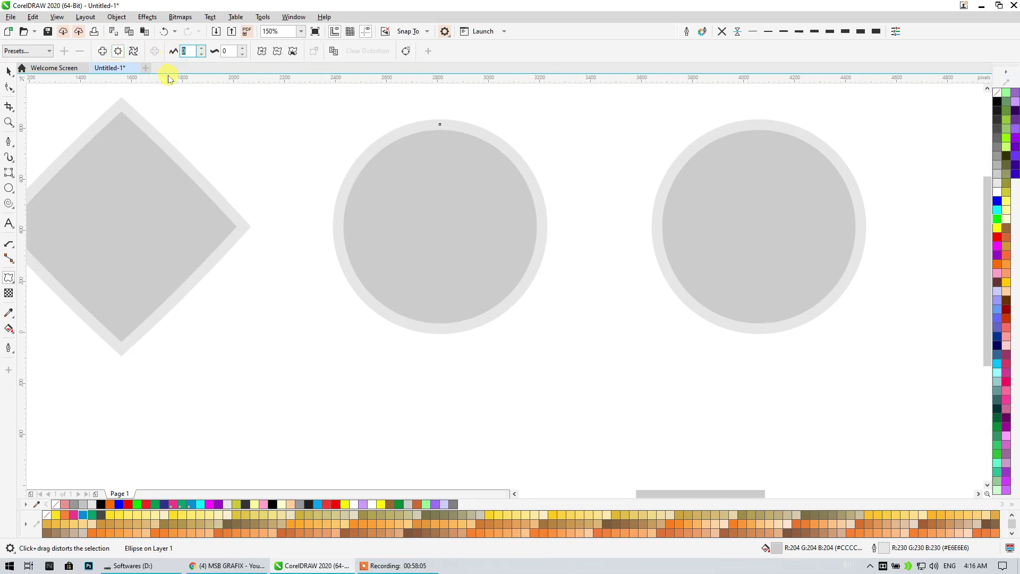
{"action": "left_click", "coordinate": [229, 51]}
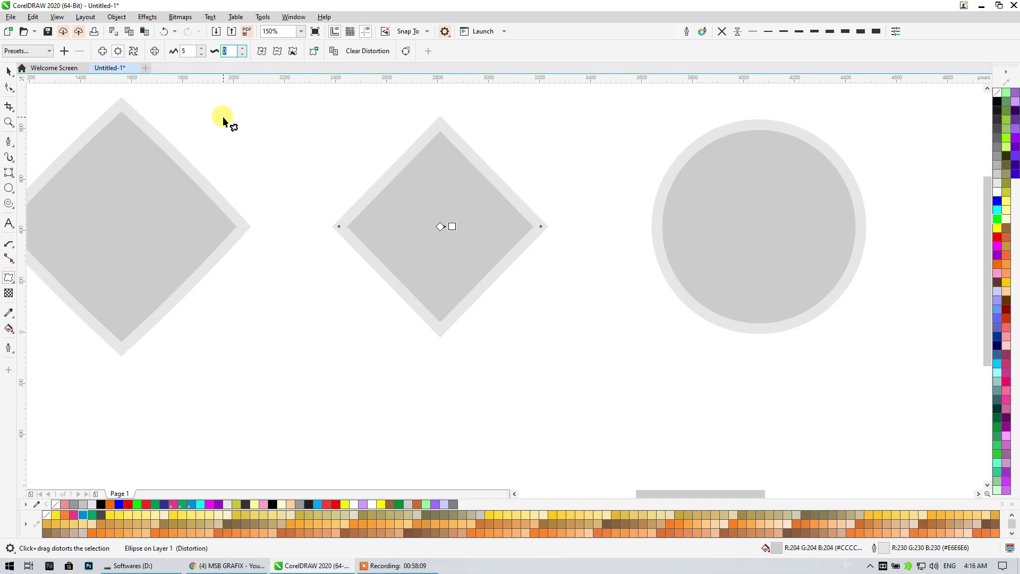
{"action": "type", "text": "4"}
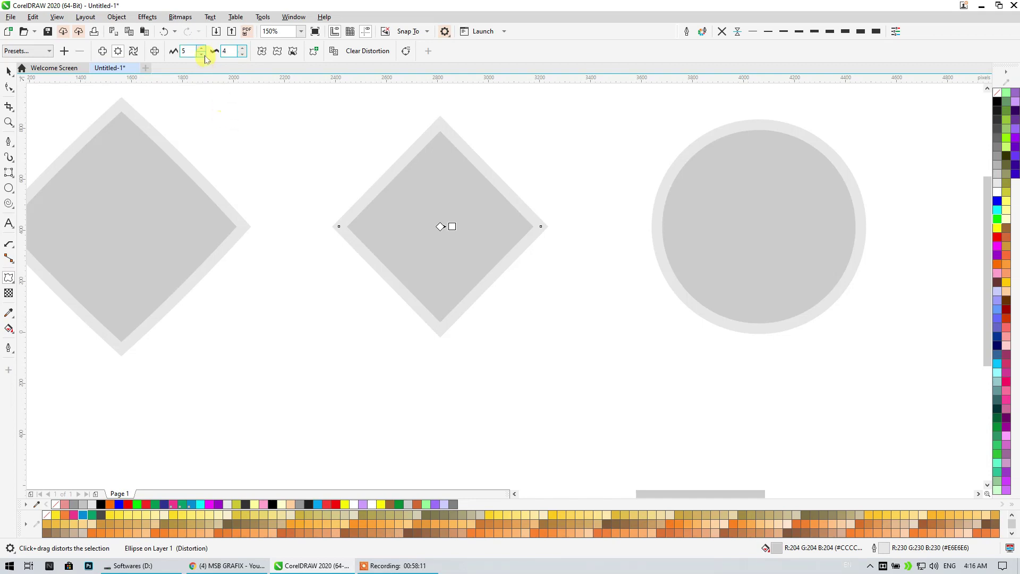
{"action": "left_click", "coordinate": [186, 51]}
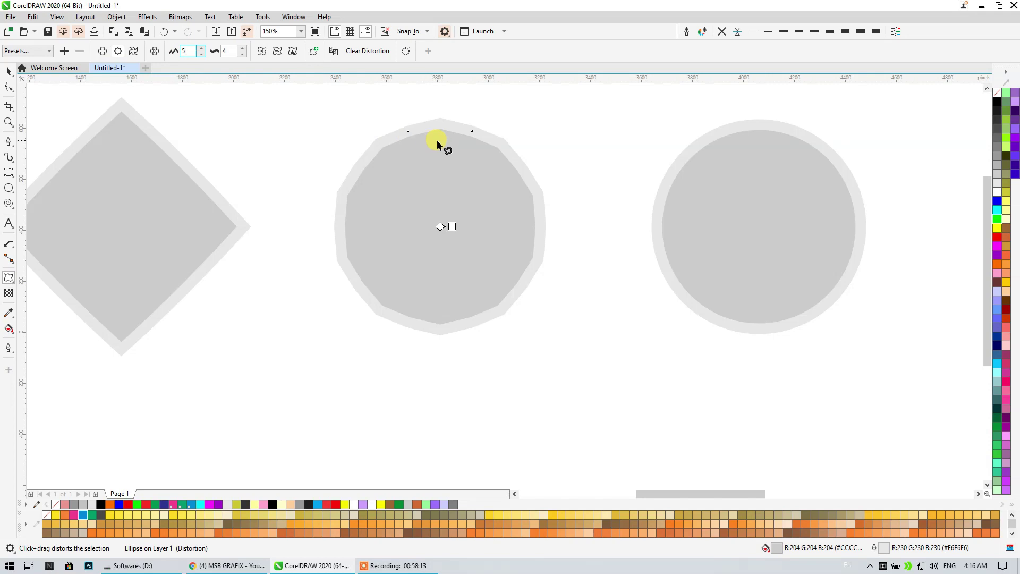
Try smooth distortion on the middle circle's zipper effect, and leave it with only local distortion enabled
{"action": "left_click", "coordinate": [277, 52]}
{"action": "left_click", "coordinate": [290, 51]}
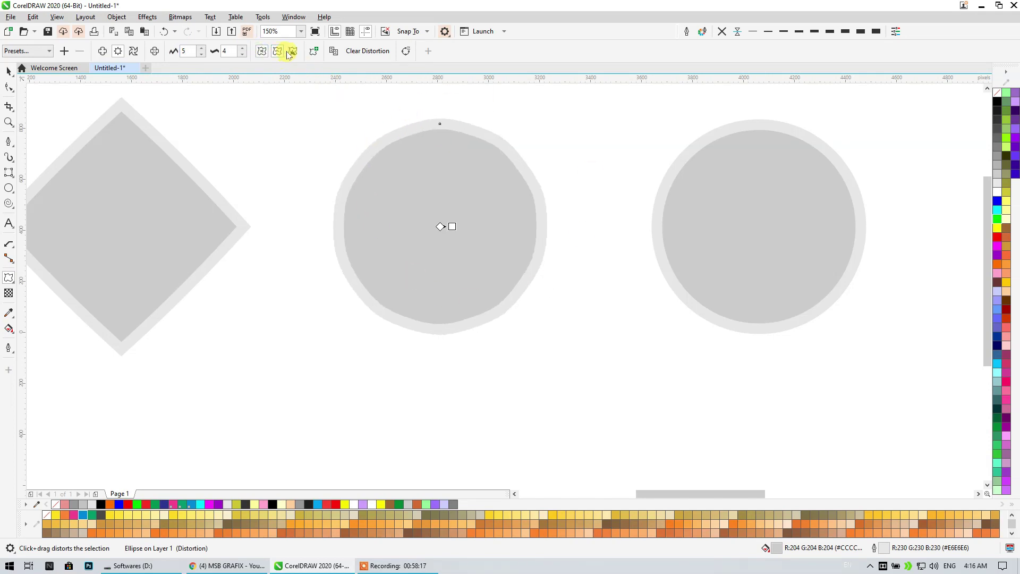
{"action": "left_click", "coordinate": [282, 53]}
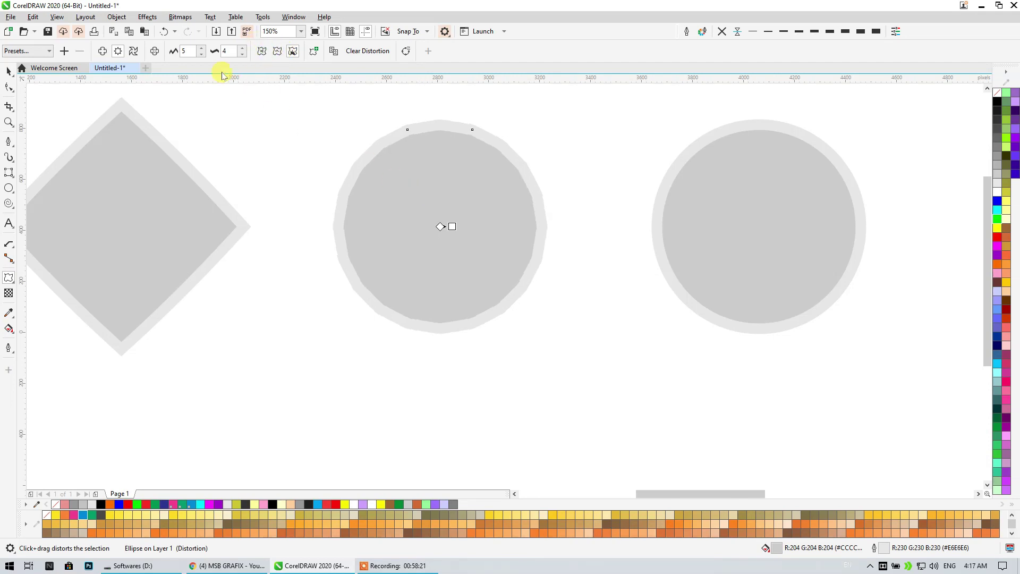
Apply a counterclockwise Twister distortion to the third circle with 6 complete rotations and 5 additional degrees
{"action": "left_click_drag", "start_coordinate": [522, 251], "coordinate": [166, 240]}
{"action": "left_click", "coordinate": [234, 202]}
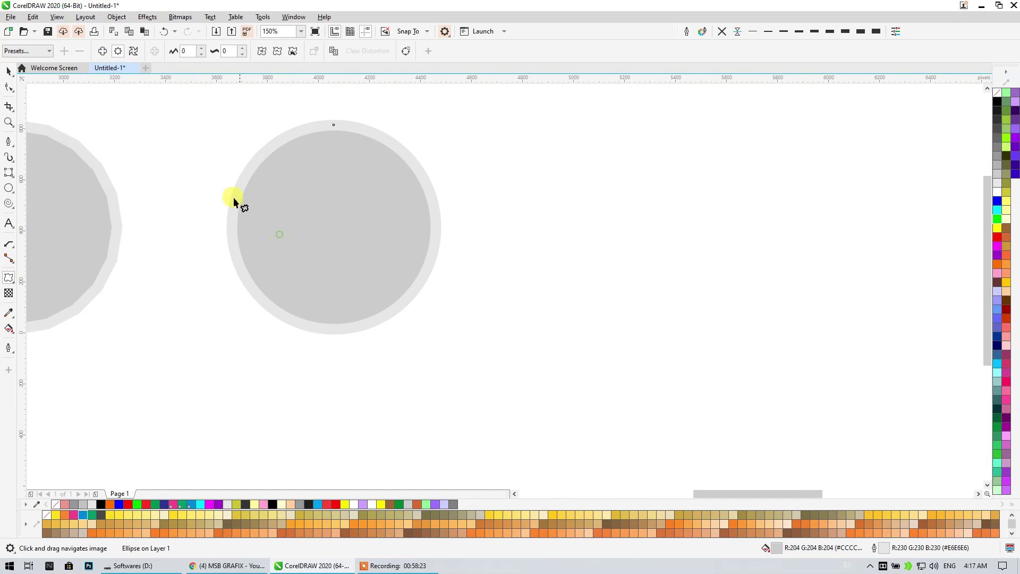
{"action": "left_click", "coordinate": [130, 52]}
{"action": "left_click", "coordinate": [193, 52]}
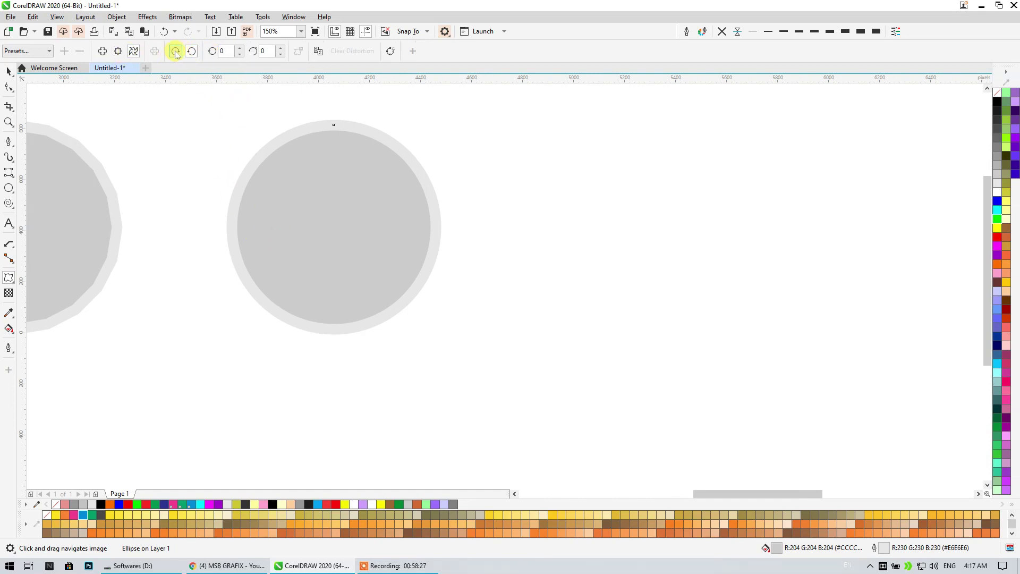
{"action": "left_click", "coordinate": [218, 52]}
{"action": "type", "text": "6"}
{"action": "key", "text": "Tab"}
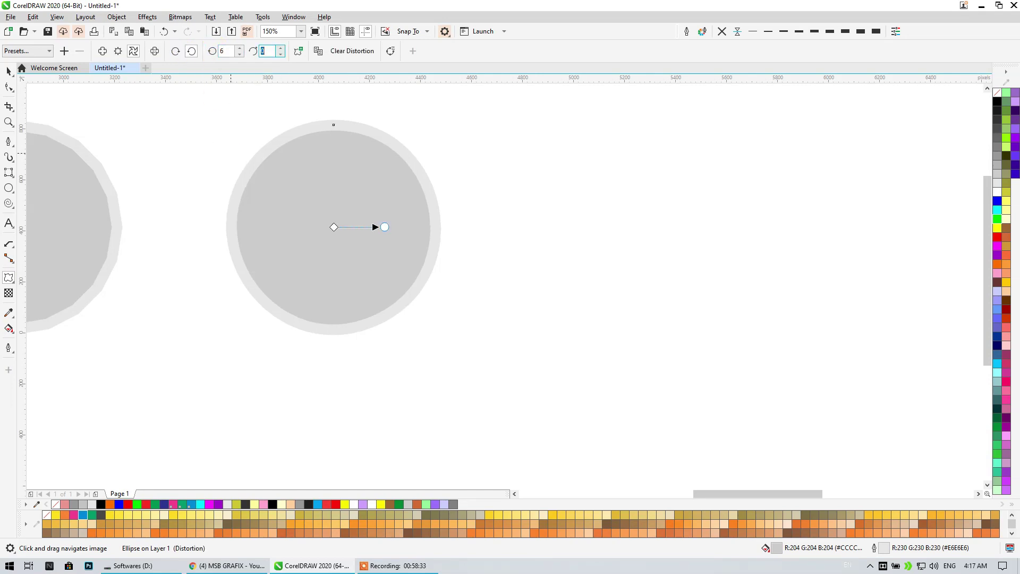
{"action": "type", "text": "5"}
{"action": "key", "text": "Return"}
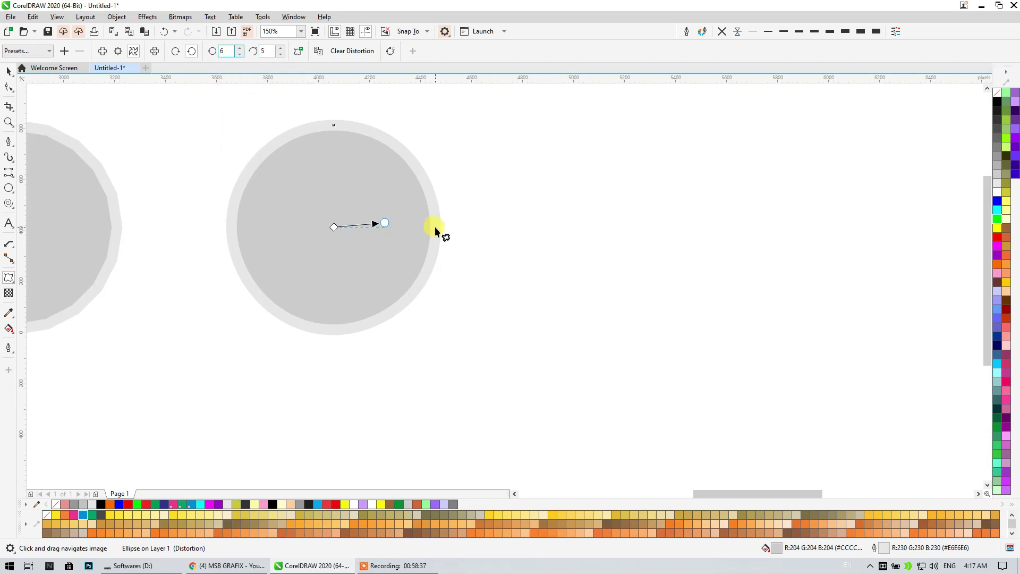
Set the third circle's counterclockwise Twister distortion to 9 complete rotations and increase its additional degrees
{"action": "left_click", "coordinate": [191, 51]}
{"action": "double_click", "coordinate": [227, 51]}
{"action": "type", "text": "9"}
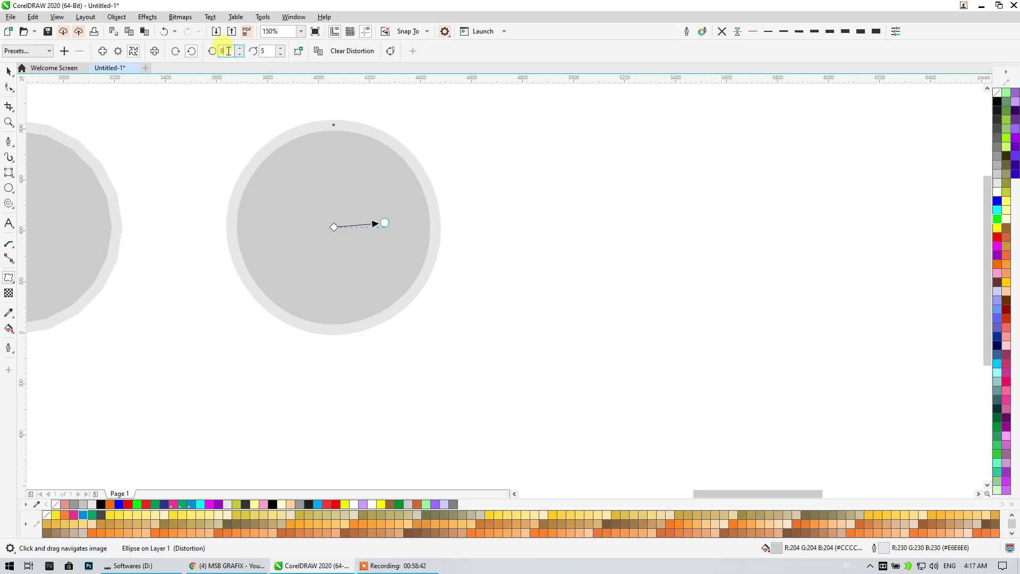
{"action": "left_click", "coordinate": [281, 47]}
{"action": "left_click", "coordinate": [281, 47]}
{"action": "left_click", "coordinate": [282, 48]}
{"action": "left_click", "coordinate": [282, 48]}
{"action": "left_click", "coordinate": [282, 49]}
{"action": "left_click", "coordinate": [282, 48]}
{"action": "left_click", "coordinate": [282, 48]}
Twist the third circle freehand into a spiral of about 3 complete rotations and 18 additional degrees, and make its rotation clockwise
{"action": "left_click_drag", "start_coordinate": [413, 227], "coordinate": [358, 160]}
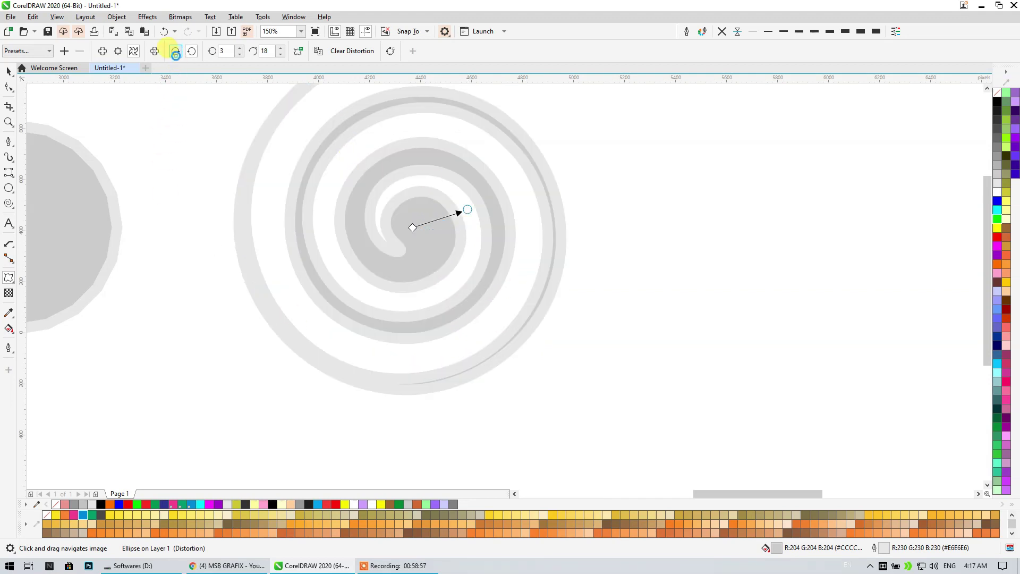
{"action": "left_click", "coordinate": [175, 52]}
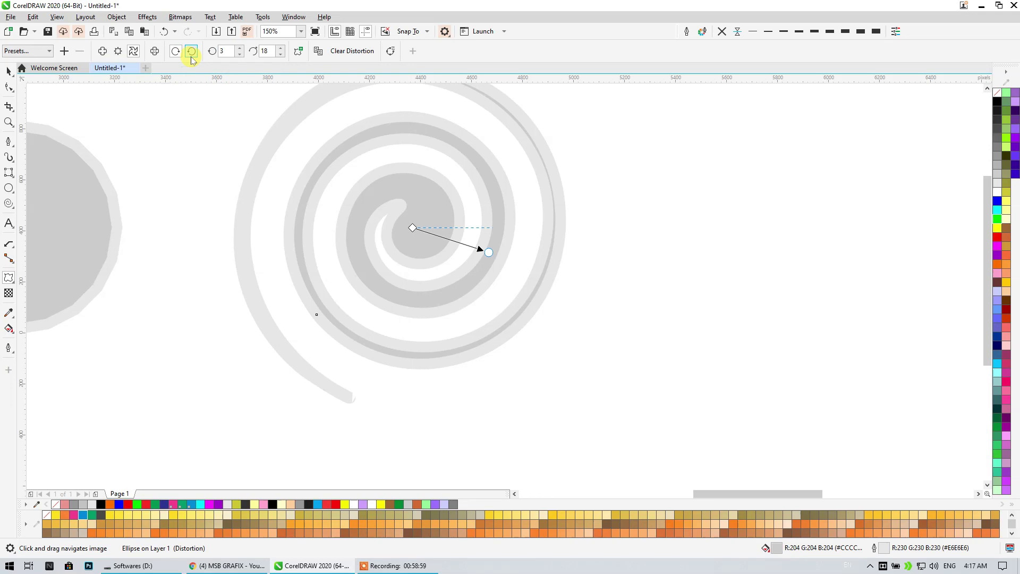
{"action": "left_click", "coordinate": [190, 51]}
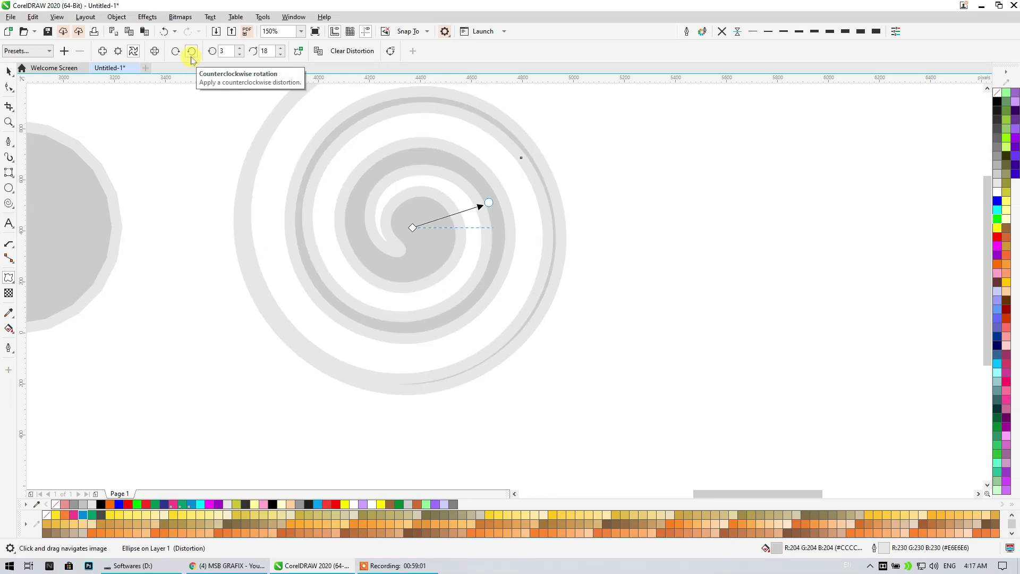
{"action": "left_click_drag", "start_coordinate": [489, 202], "coordinate": [489, 250]}
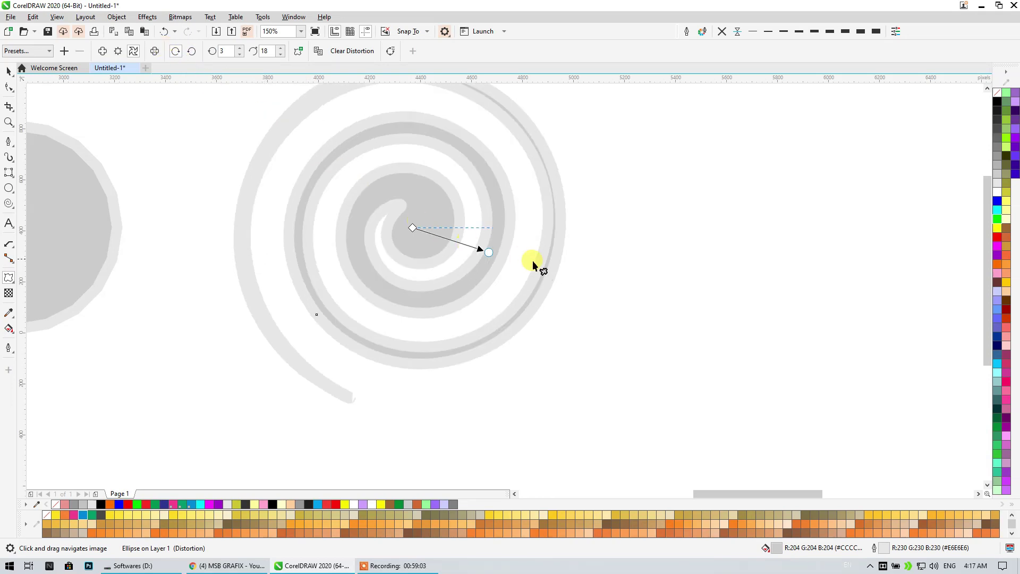
Try several freehand Zipper distortions on top of each other on the middle circle
{"action": "scroll", "coordinate": [387, 289], "scroll_direction": "up", "scroll_amount": 2}
{"action": "scroll", "coordinate": [387, 289], "scroll_direction": "right", "scroll_amount": 1}
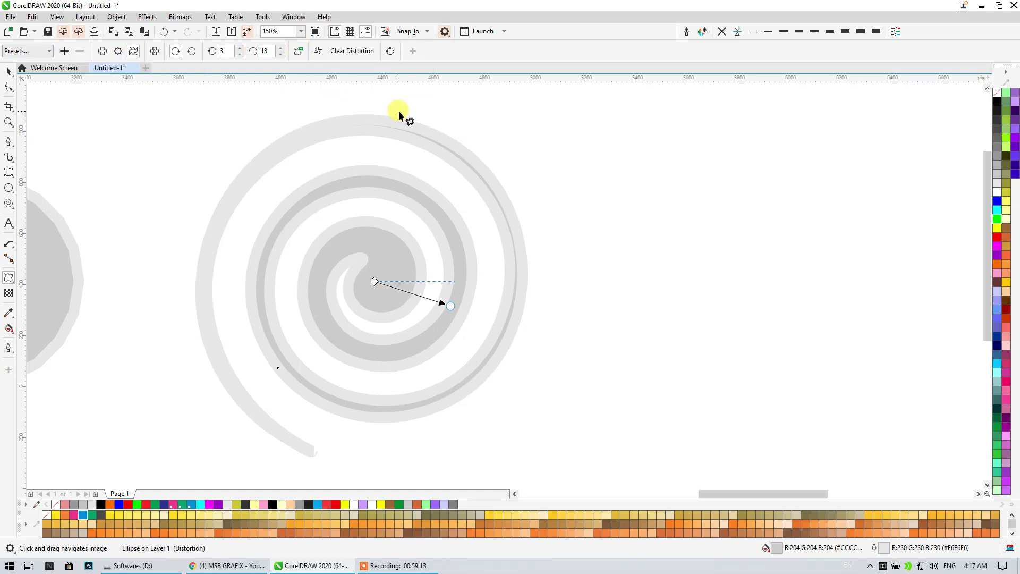
{"action": "scroll", "coordinate": [399, 112], "scroll_direction": "down", "scroll_amount": 3}
{"action": "scroll", "coordinate": [232, 139], "scroll_direction": "up", "scroll_amount": 2}
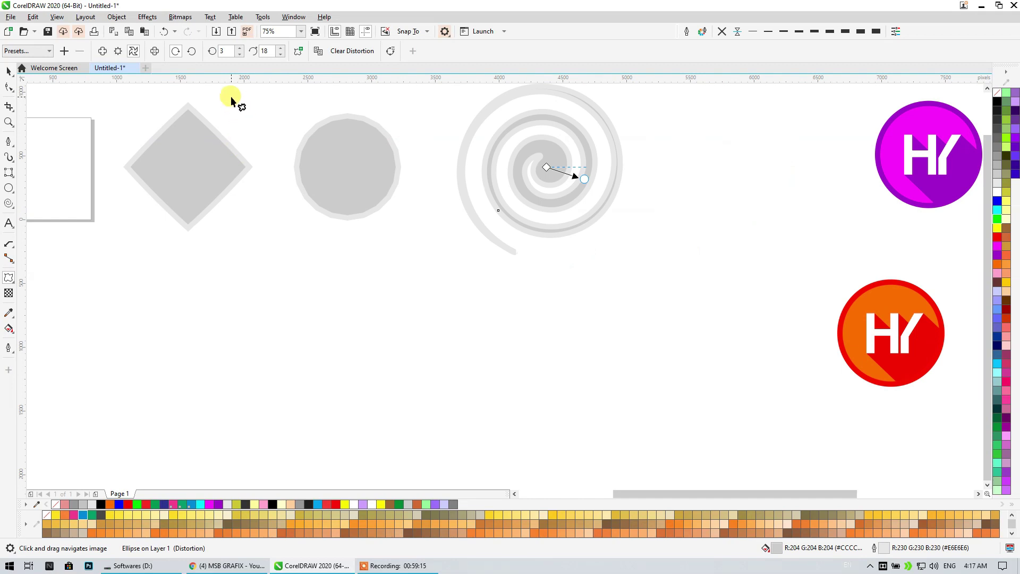
{"action": "left_click", "coordinate": [322, 176]}
{"action": "left_click_drag", "start_coordinate": [354, 167], "coordinate": [319, 238]}
{"action": "left_click_drag", "start_coordinate": [345, 166], "coordinate": [456, 110]}
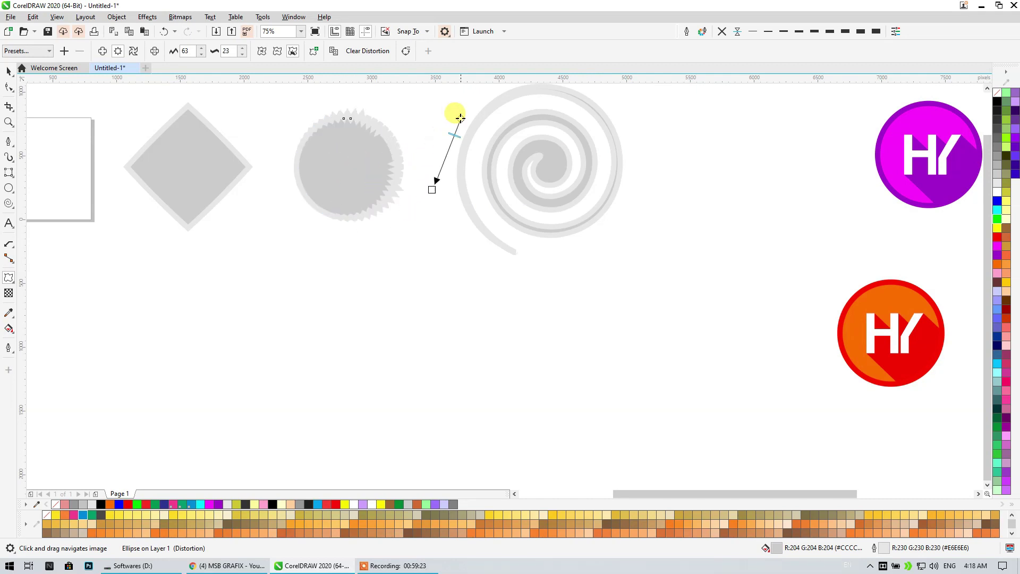
{"action": "left_click_drag", "start_coordinate": [338, 215], "coordinate": [352, 86]}
{"action": "left_click_drag", "start_coordinate": [478, 126], "coordinate": [382, 130]}
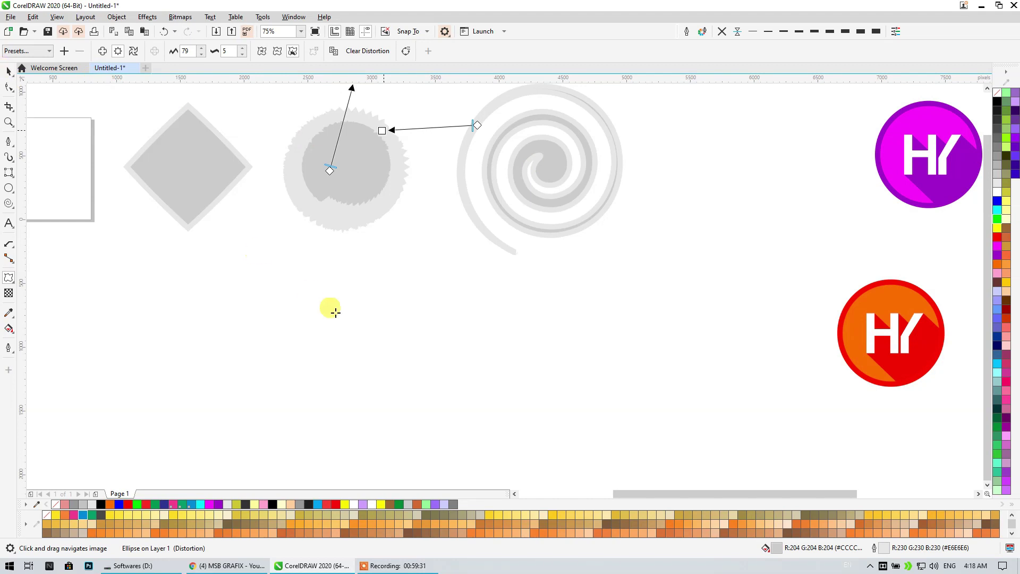
{"action": "key", "text": "space"}
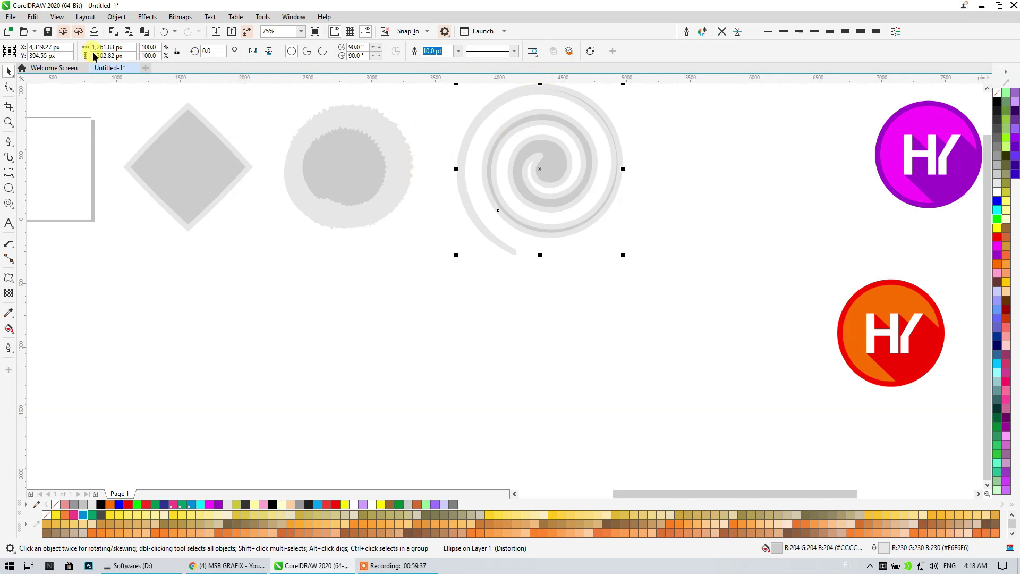
Undo the freehand Zipper distortions on the middle circle
{"action": "left_click", "coordinate": [165, 33]}
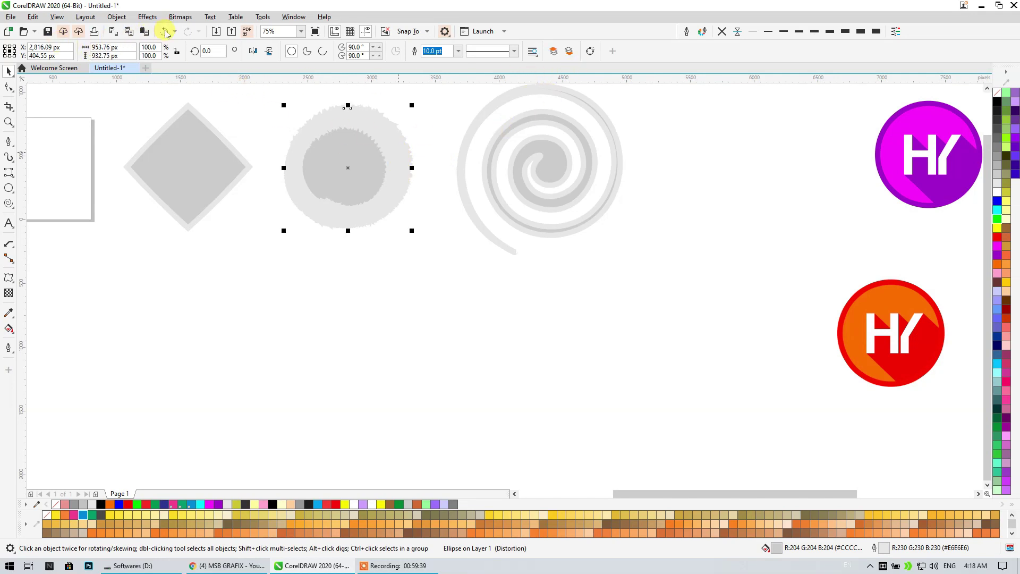
{"action": "left_click", "coordinate": [165, 33]}
{"action": "left_click", "coordinate": [166, 33]}
{"action": "left_click", "coordinate": [165, 33]}
{"action": "left_click", "coordinate": [165, 32]}
{"action": "left_click", "coordinate": [164, 33]}
{"action": "left_click", "coordinate": [165, 33]}
{"action": "left_click", "coordinate": [165, 33]}
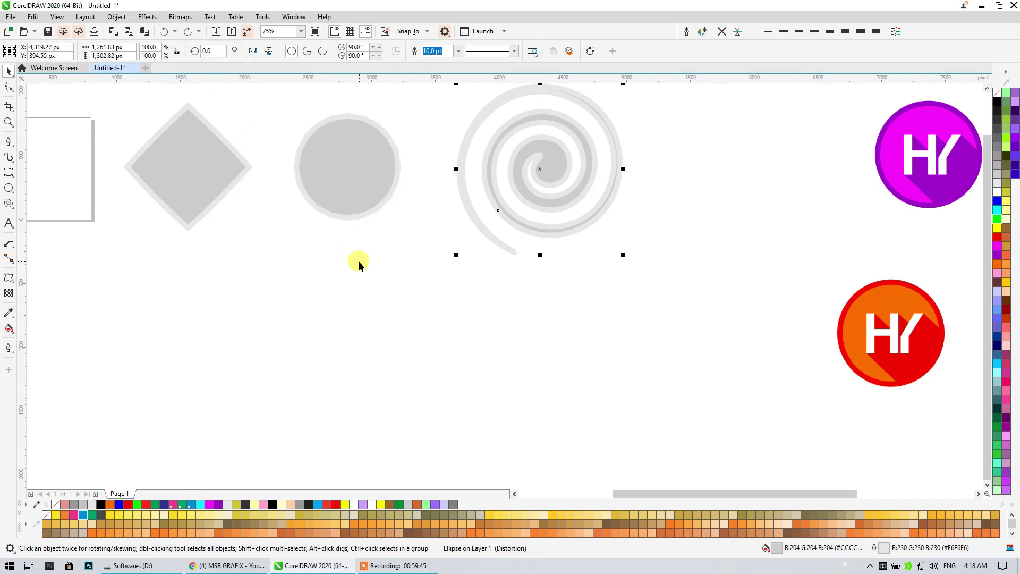
Delete the three grey distorted shapes: the diamond, the middle circle and the spiral
{"action": "left_click_drag", "start_coordinate": [323, 213], "coordinate": [238, 281]}
{"action": "left_click", "coordinate": [207, 223]}
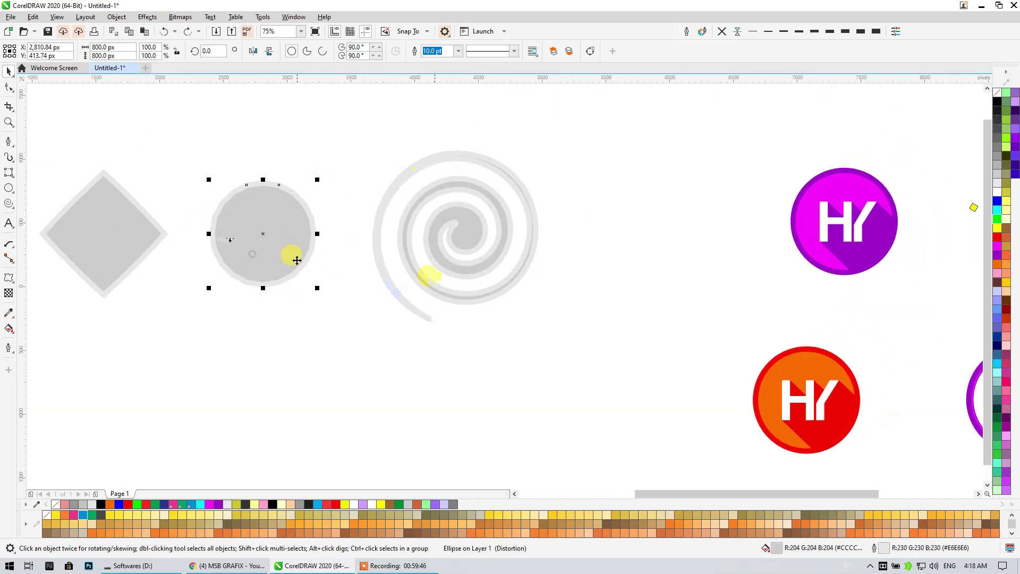
{"action": "left_click_drag", "start_coordinate": [620, 111], "coordinate": [145, 363]}
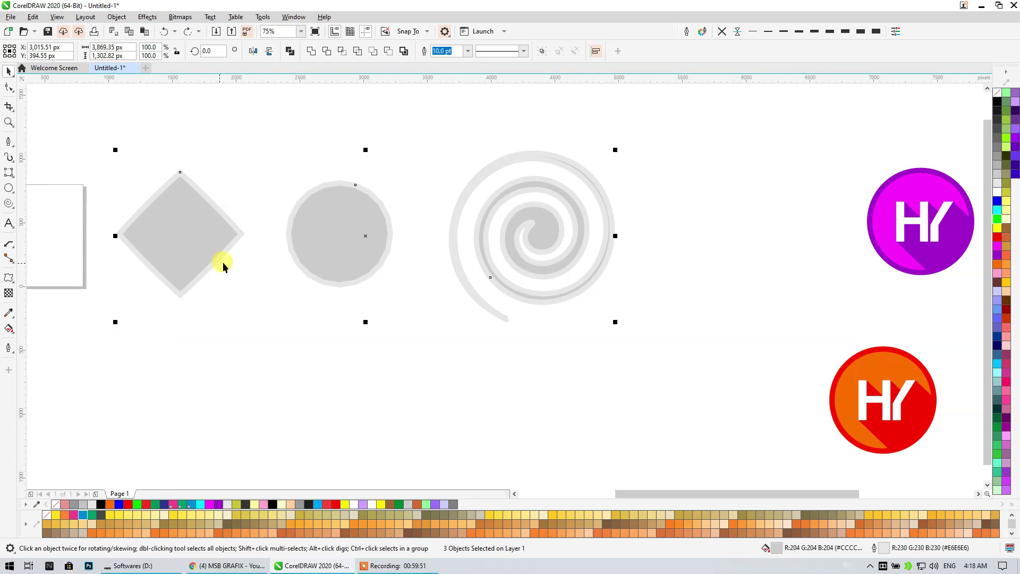
{"action": "key", "text": "Delete"}
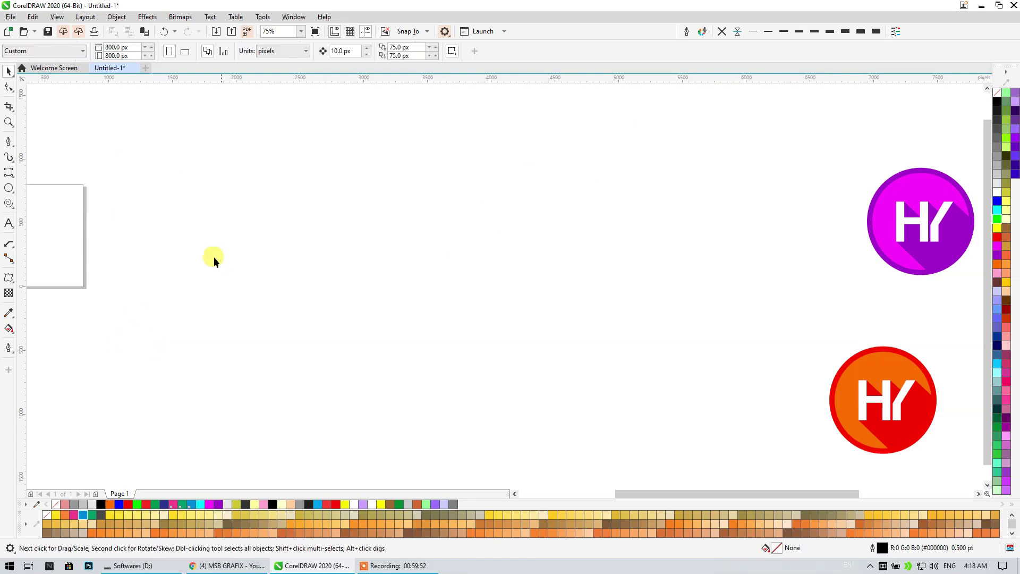
Draw a straight horizontal line about 2,721 px long in the empty area beside the page, and select it
{"action": "left_click", "coordinate": [9, 144]}
{"action": "left_click", "coordinate": [150, 242]}
{"action": "left_click", "coordinate": [496, 243]}
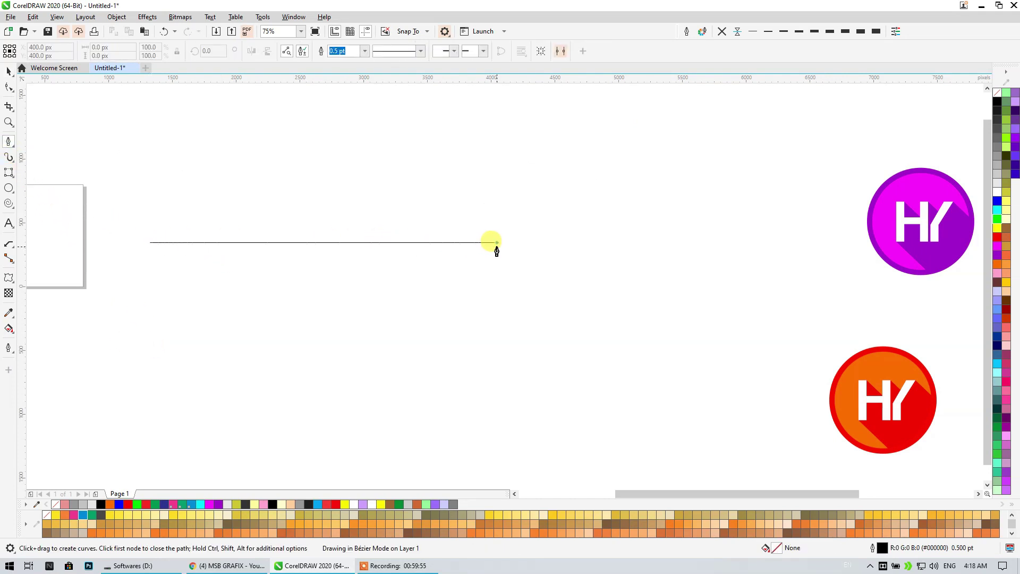
{"action": "left_click", "coordinate": [7, 71]}
{"action": "left_click_drag", "start_coordinate": [135, 200], "coordinate": [581, 301]}
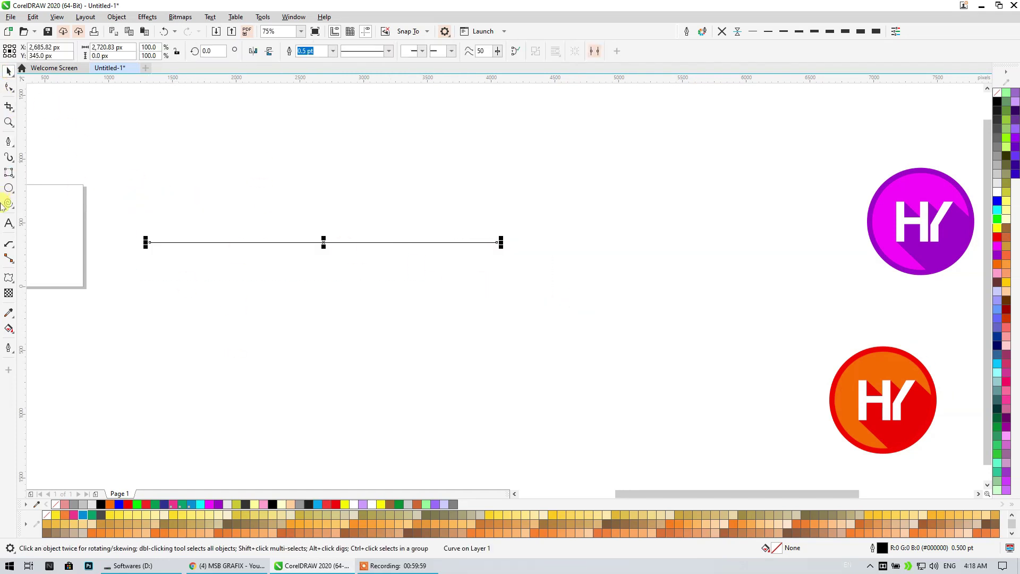
Apply a Zipper distortion to the line with an amplitude of 8 and a frequency of 6
{"action": "left_click", "coordinate": [10, 274]}
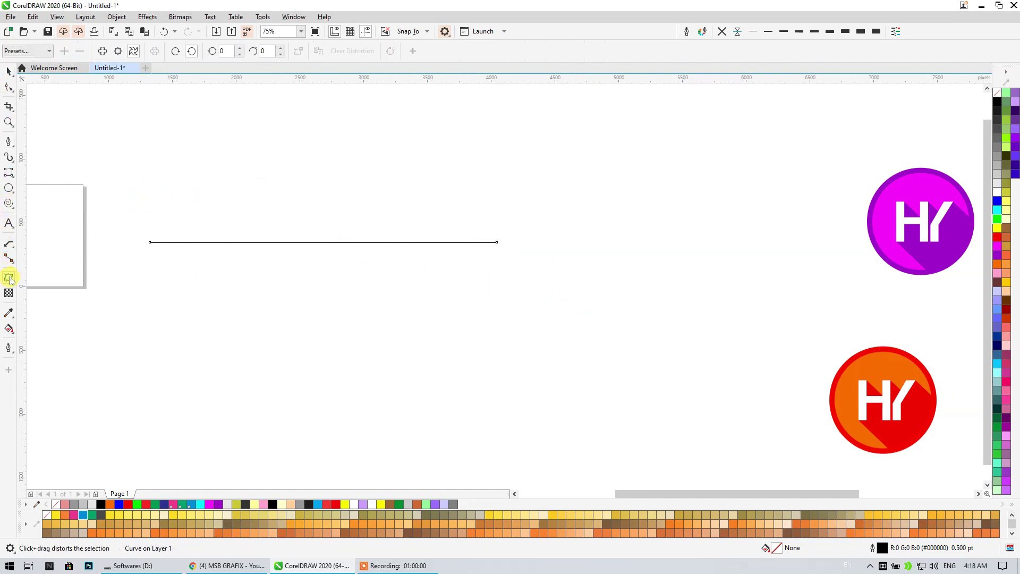
{"action": "left_click", "coordinate": [118, 51]}
{"action": "double_click", "coordinate": [186, 51]}
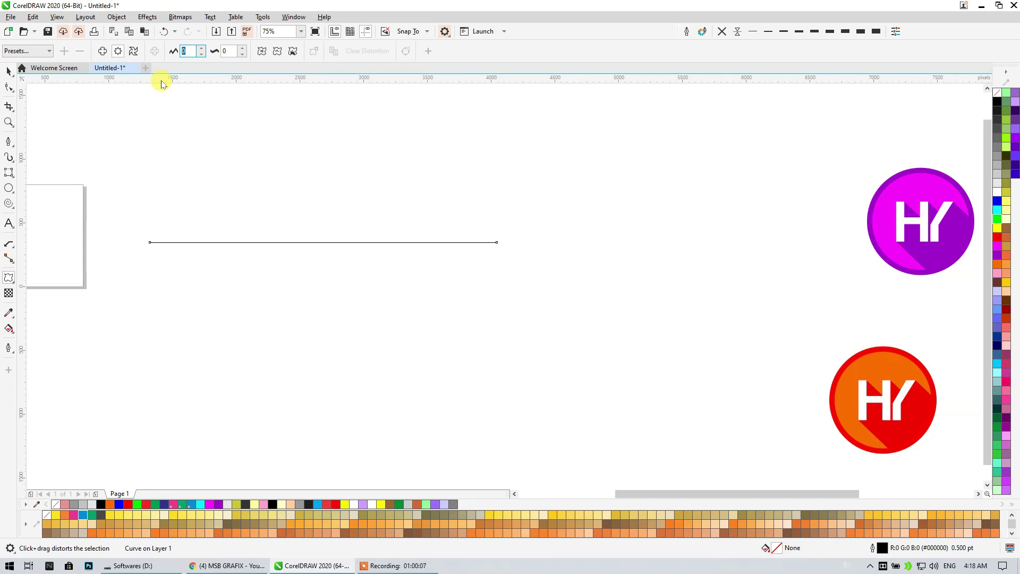
{"action": "double_click", "coordinate": [229, 51]}
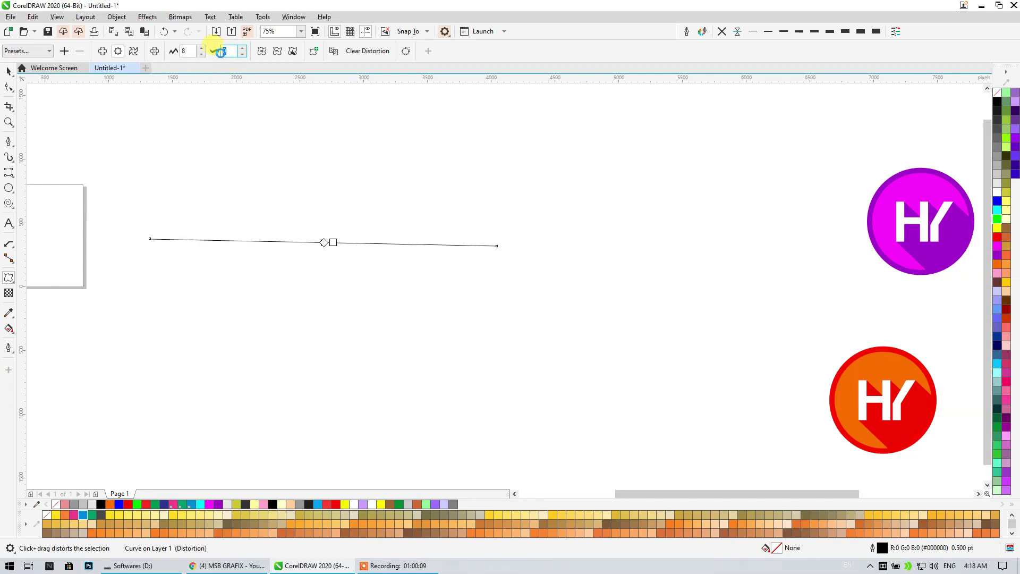
{"action": "type", "text": "6"}
Raise the line's Zipper frequency to 20 and its amplitude to 25
{"action": "left_click", "coordinate": [192, 51]}
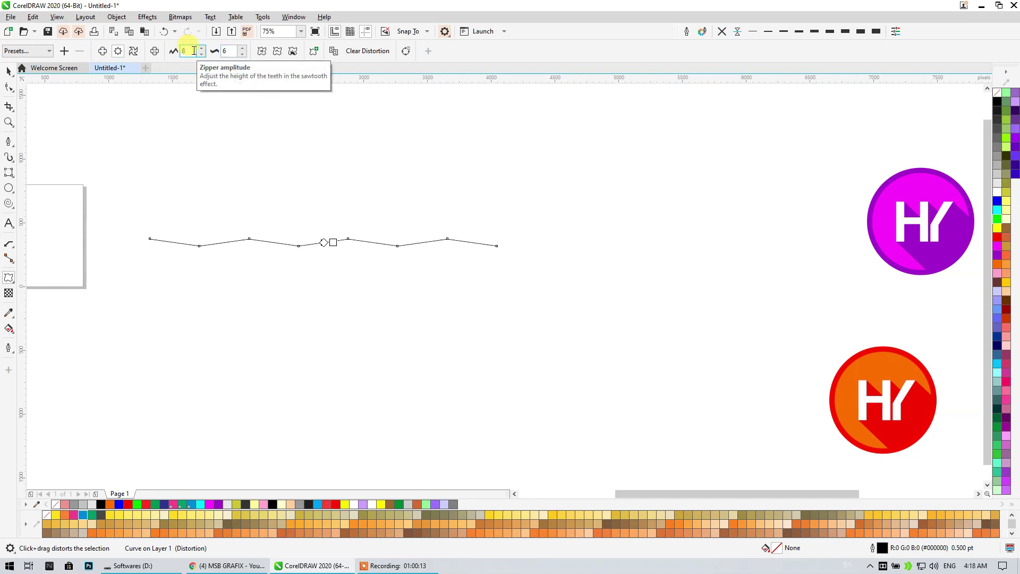
{"action": "key", "text": "Tab"}
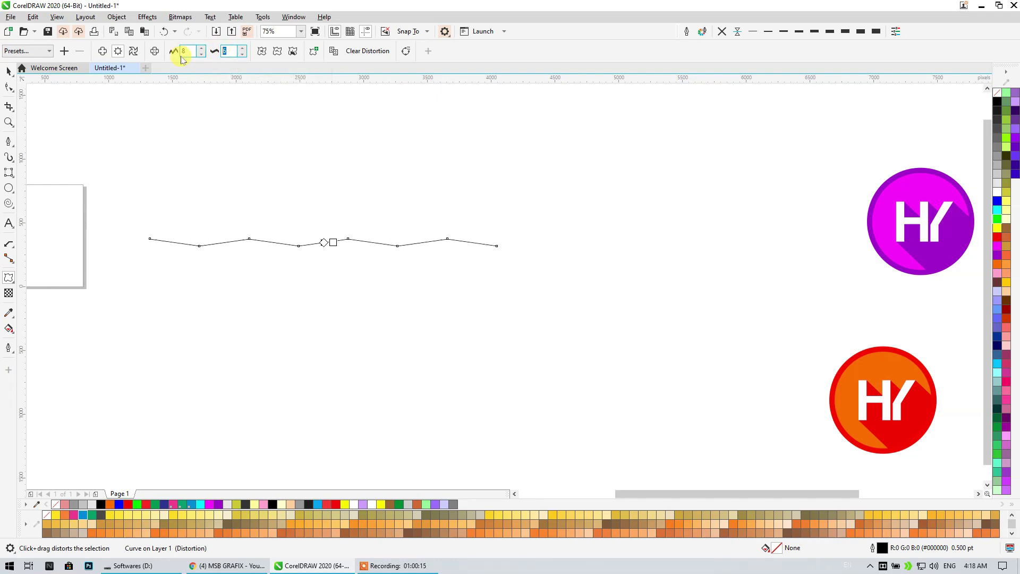
{"action": "type", "text": "20"}
{"action": "left_click", "coordinate": [187, 51]}
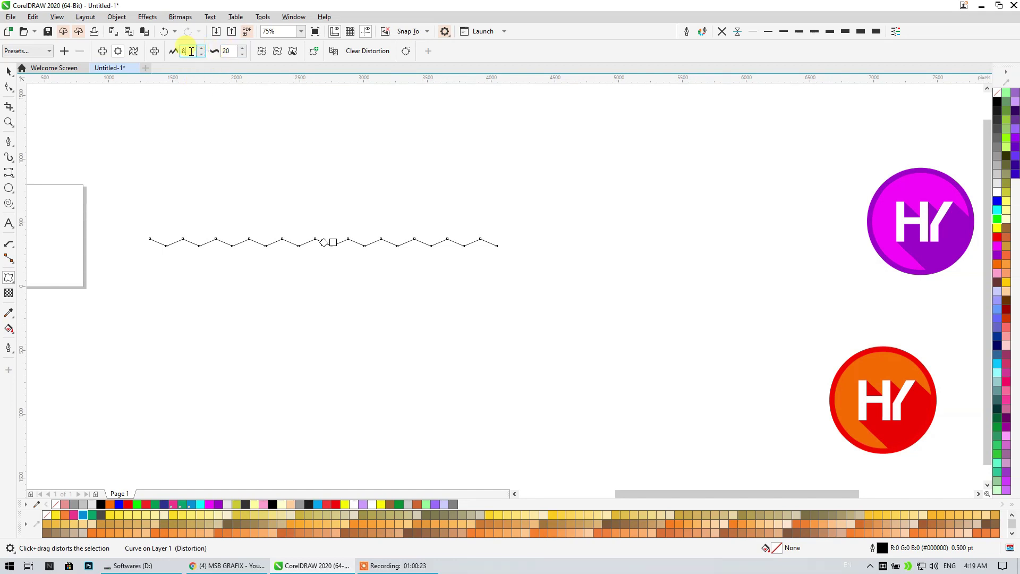
{"action": "mouse_move", "coordinate": [203, 53]}
{"action": "left_mouse_down"}
{"action": "mouse_move", "coordinate": [193, 40]}
{"action": "mouse_move", "coordinate": [200, 46]}
{"action": "left_mouse_up"}
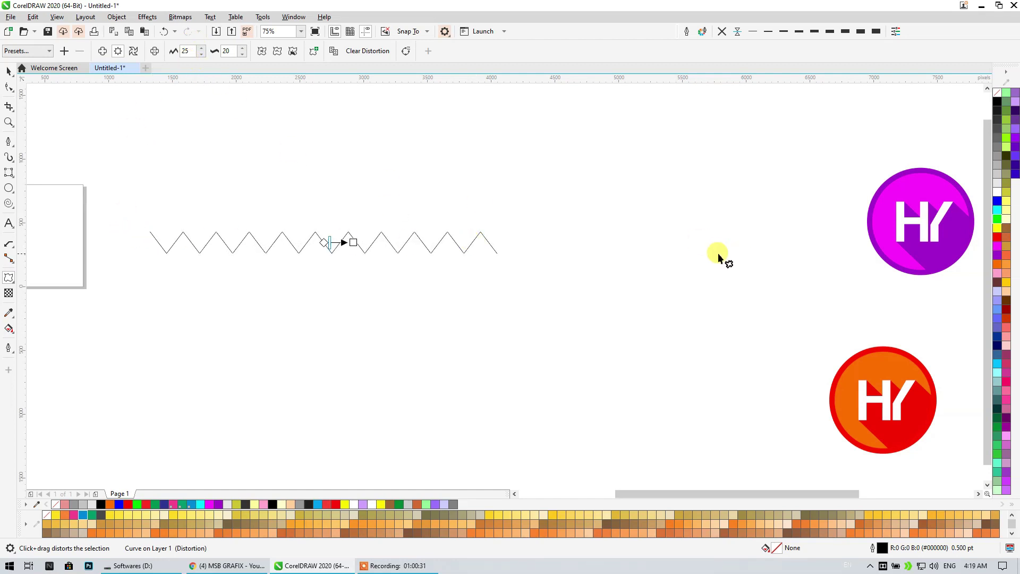
Draw a circle about 1,379 px wide beside the zigzag line and give it a Zipper distortion with amplitude 25 and frequency 20
{"action": "left_click", "coordinate": [9, 188]}
{"action": "left_click_drag", "start_coordinate": [535, 182], "coordinate": [713, 359]}
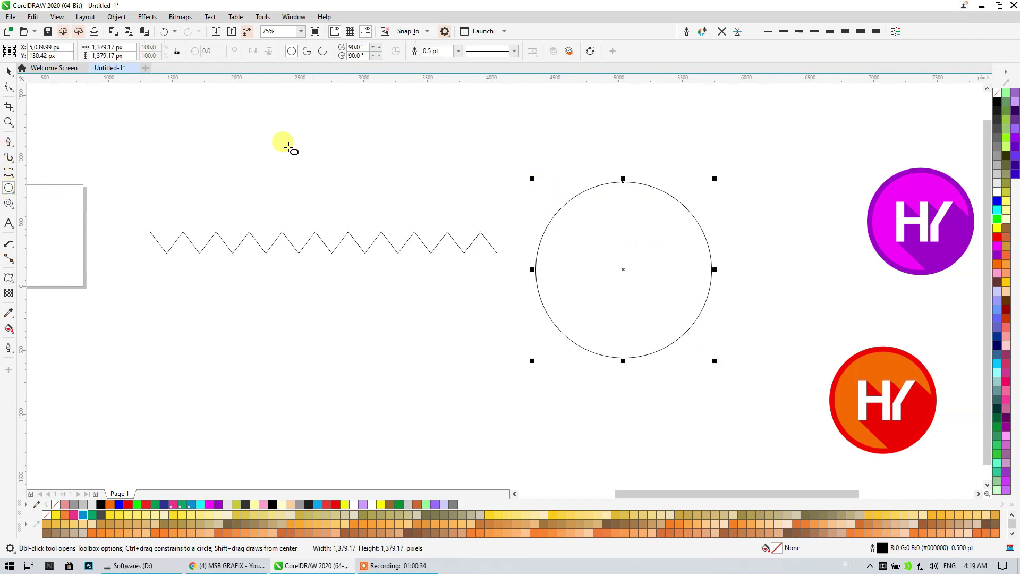
{"action": "left_click", "coordinate": [8, 277]}
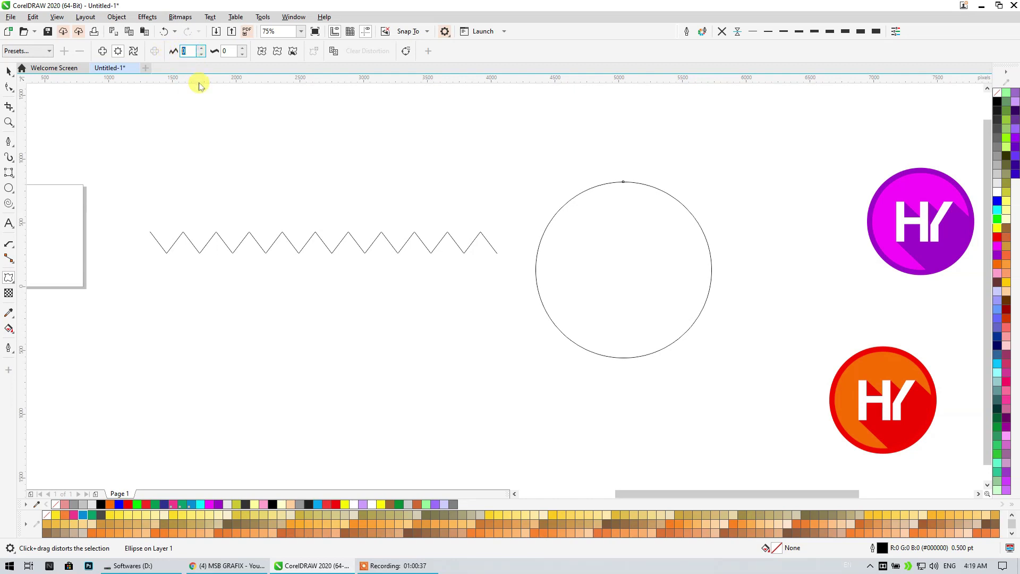
{"action": "type", "text": "25"}
{"action": "left_click", "coordinate": [236, 51]}
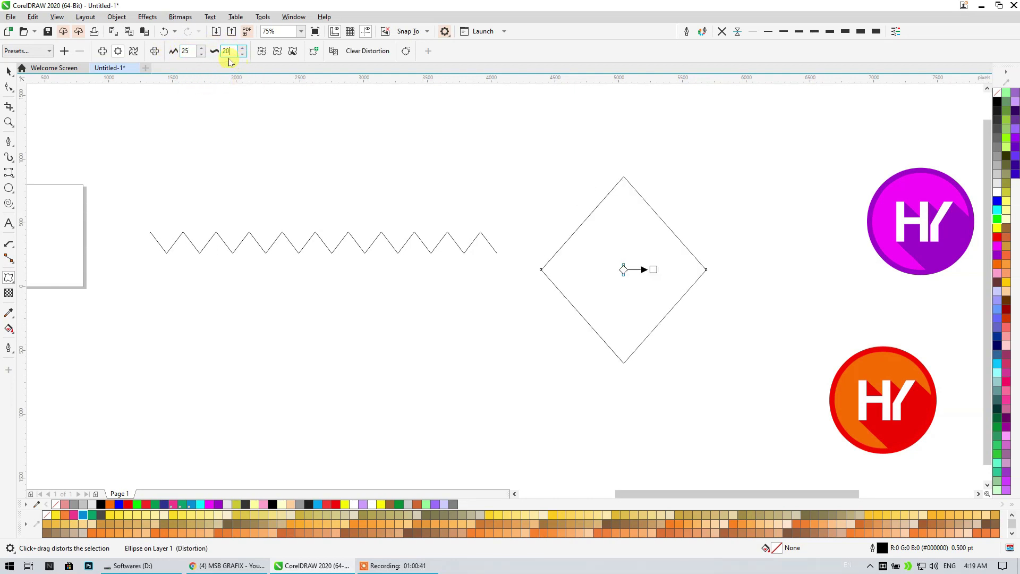
{"action": "left_click", "coordinate": [195, 52]}
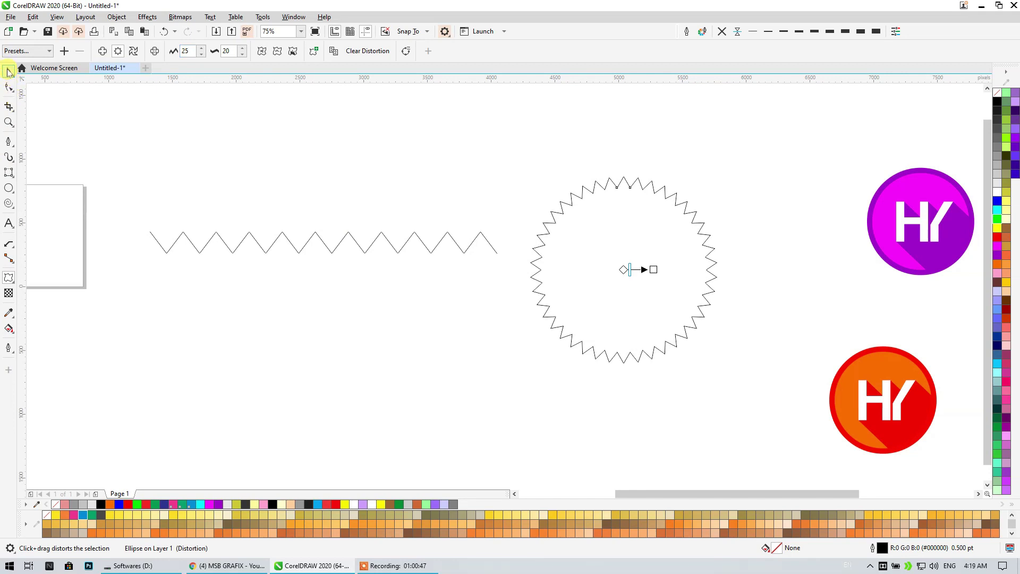
{"action": "left_click", "coordinate": [8, 71]}
Draw a second circle about 1,121 px wide over the zigzag line's left part and distort it repeatedly with freehand Zipper effects
{"action": "left_click", "coordinate": [9, 188]}
{"action": "left_click_drag", "start_coordinate": [163, 107], "coordinate": [312, 255]}
{"action": "key", "text": "space"}
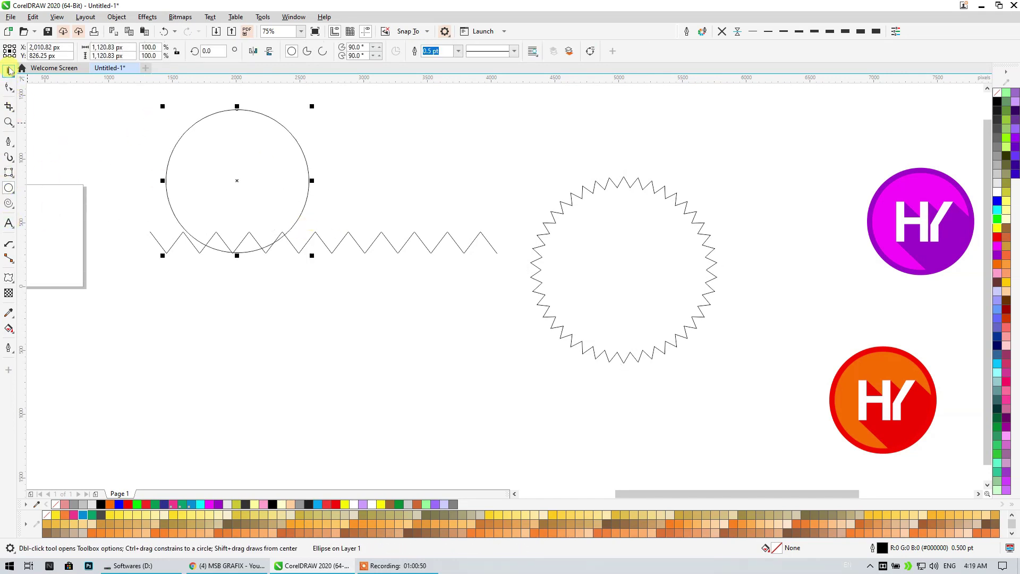
{"action": "left_click", "coordinate": [10, 275]}
{"action": "left_click_drag", "start_coordinate": [223, 151], "coordinate": [324, 143]}
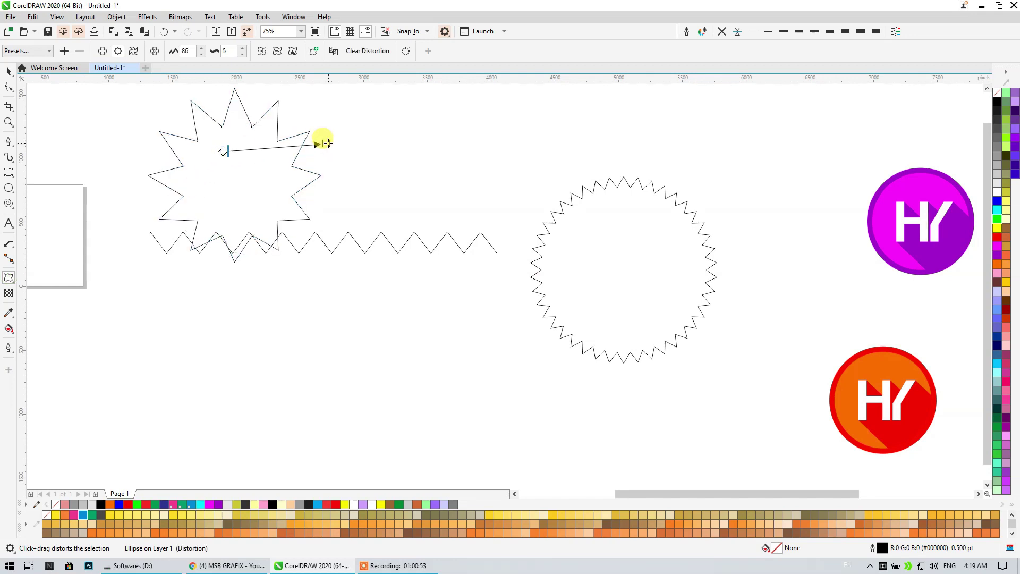
{"action": "left_click_drag", "start_coordinate": [245, 194], "coordinate": [212, 191]}
{"action": "left_click", "coordinate": [8, 71]}
{"action": "left_click", "coordinate": [979, 219]}
{"action": "left_click", "coordinate": [982, 221]}
{"action": "left_click", "coordinate": [997, 218]}
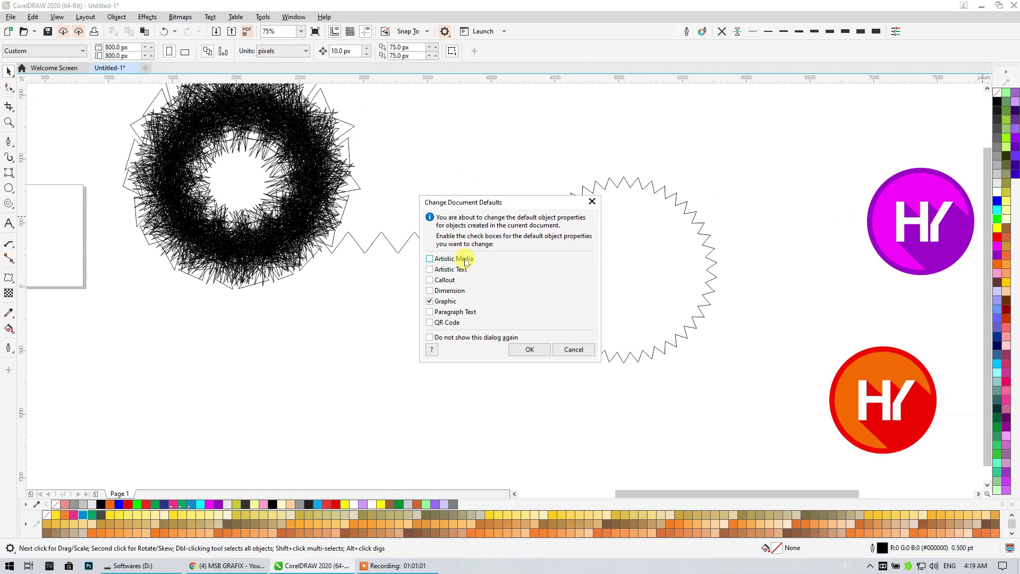
{"action": "left_click", "coordinate": [578, 352]}
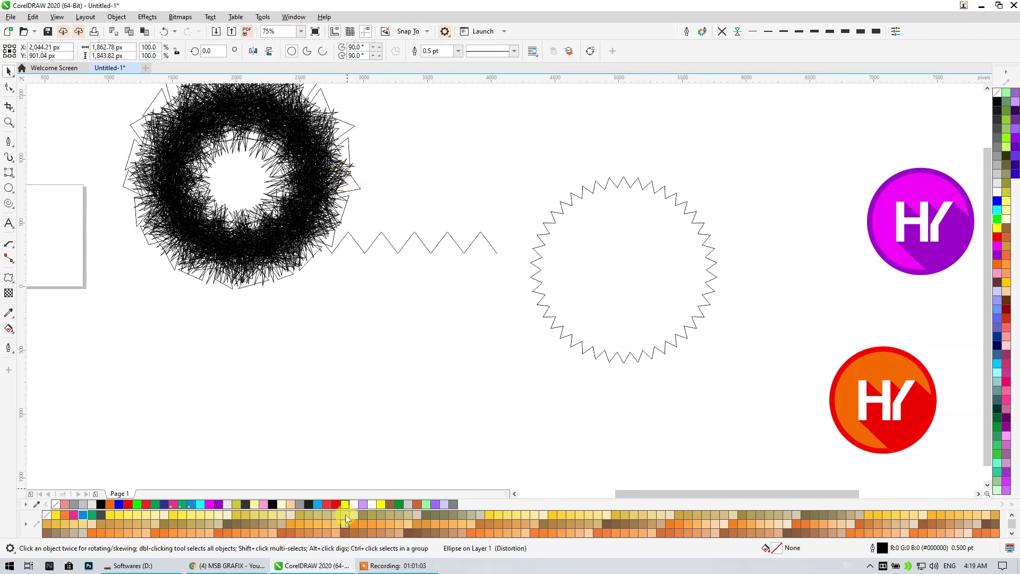
Fill the tangled circle with PANTONE H 55-7, and delete it
{"action": "left_click_drag", "start_coordinate": [345, 523], "coordinate": [337, 200]}
{"action": "scroll", "coordinate": [382, 396], "scroll_direction": "down", "scroll_amount": 3}
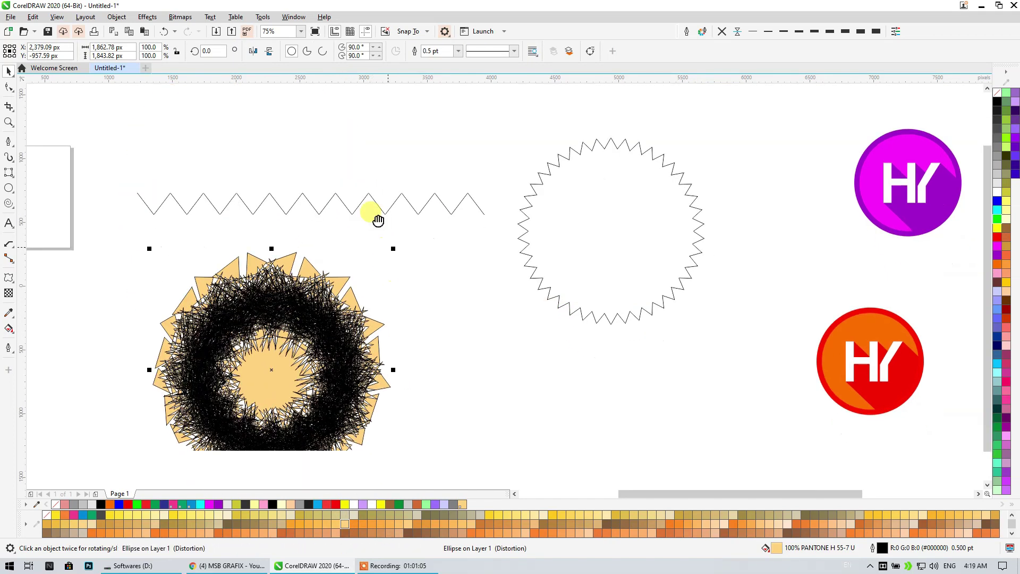
{"action": "key", "text": "Delete"}
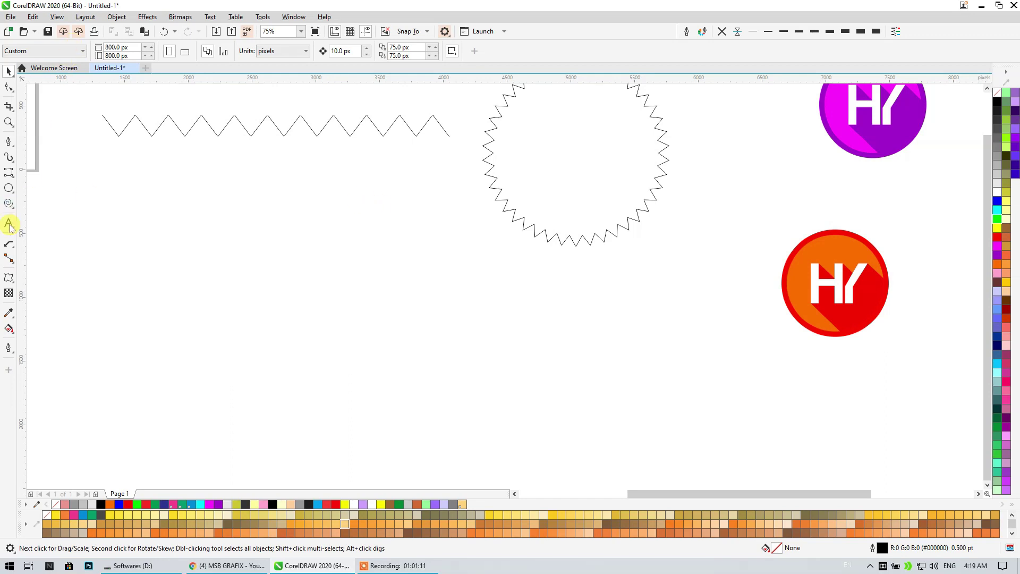
Examine the list of interactive effect tools and get an overview of all the objects drawn in the document
{"action": "left_click", "coordinate": [8, 278]}
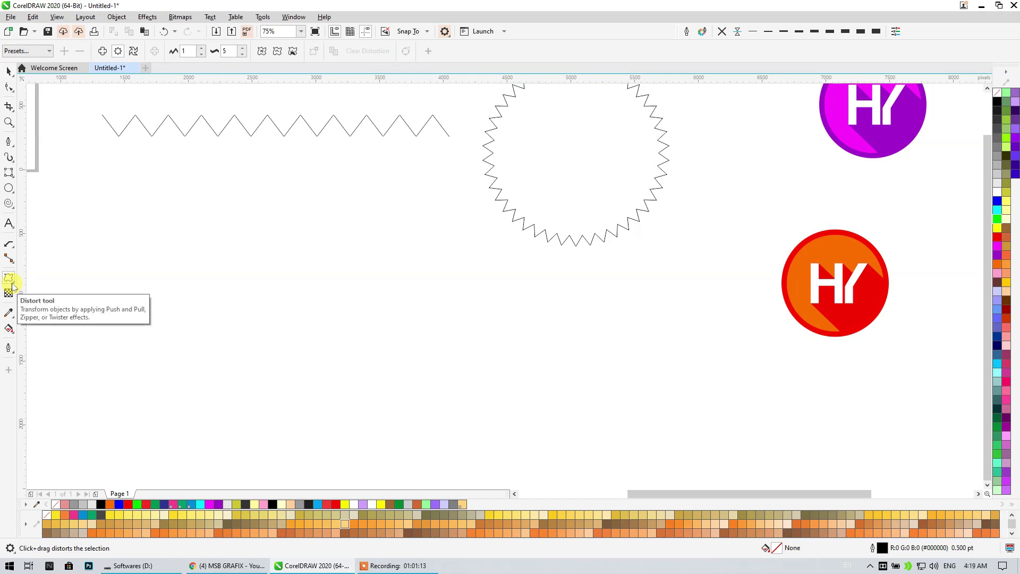
{"action": "left_click", "coordinate": [9, 280]}
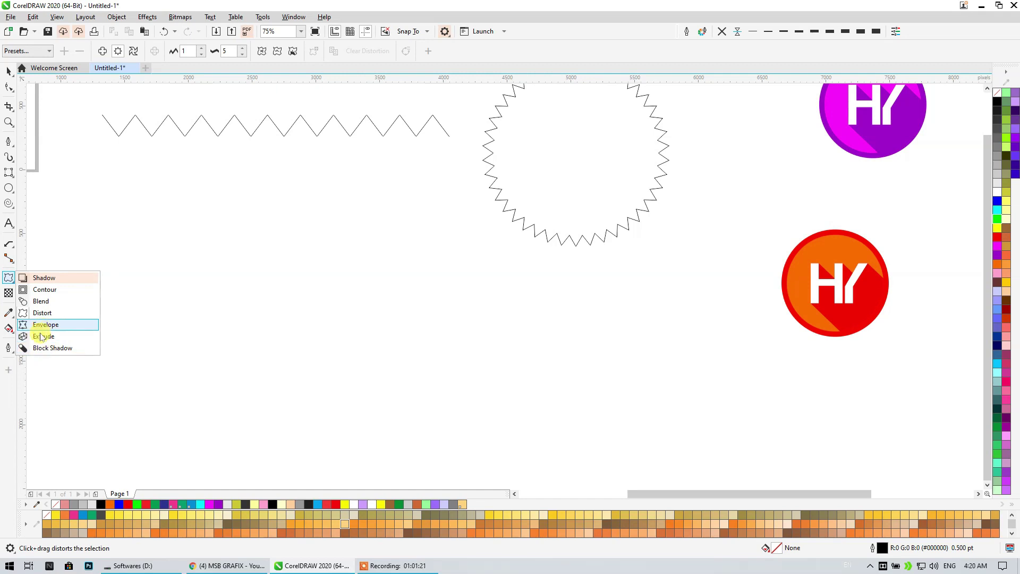
{"action": "left_click", "coordinate": [121, 284]}
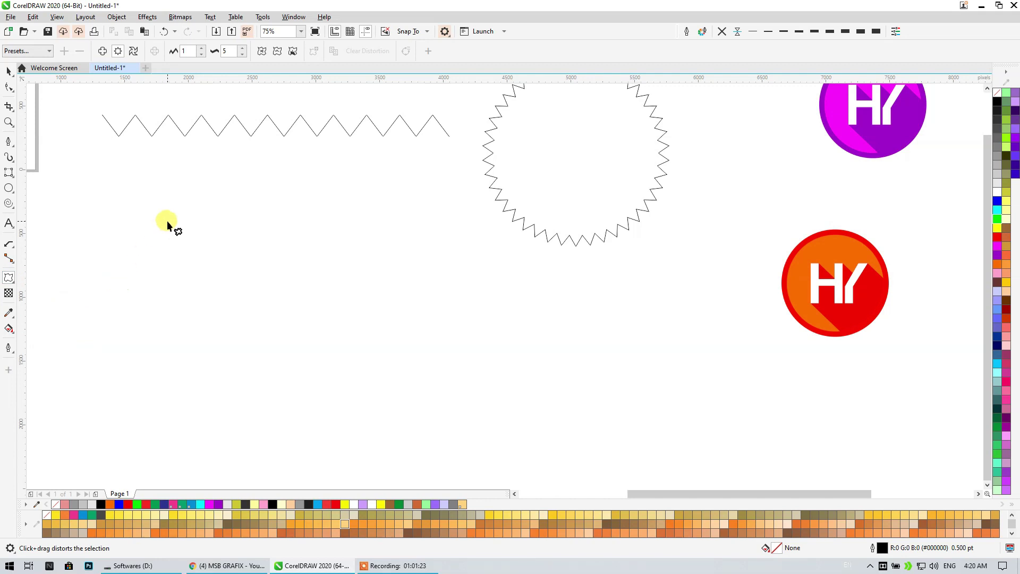
{"action": "scroll", "coordinate": [263, 261], "scroll_direction": "down", "scroll_amount": 2}
{"action": "key", "text": "space"}
{"action": "scroll", "coordinate": [171, 234], "scroll_direction": "down", "scroll_amount": 1}
{"action": "scroll", "coordinate": [171, 235], "scroll_direction": "down", "scroll_amount": 1}
{"action": "scroll", "coordinate": [172, 235], "scroll_direction": "up", "scroll_amount": 1}
{"action": "left_click_drag", "start_coordinate": [171, 235], "coordinate": [233, 255]}
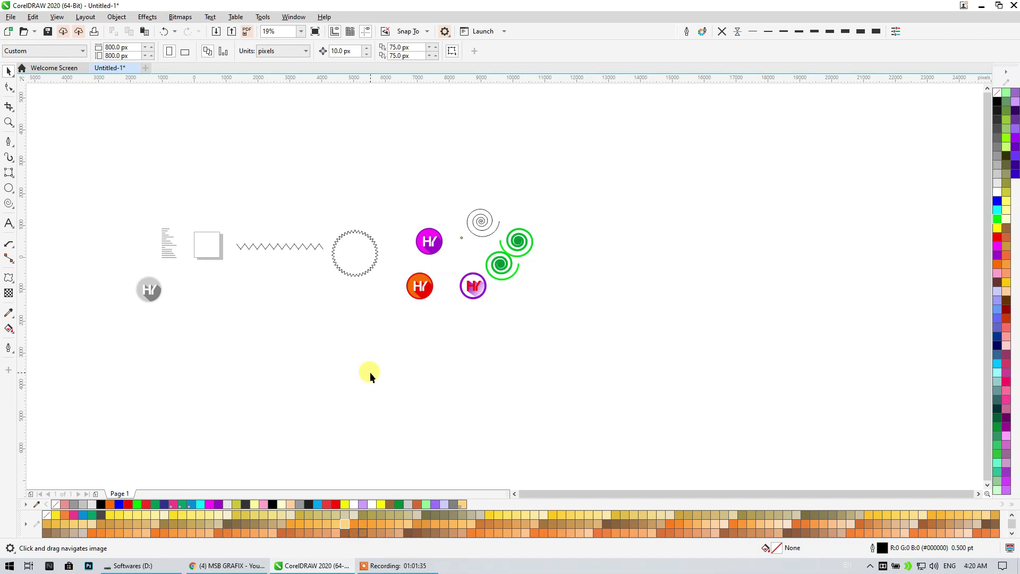
{"action": "left_click", "coordinate": [395, 567]}
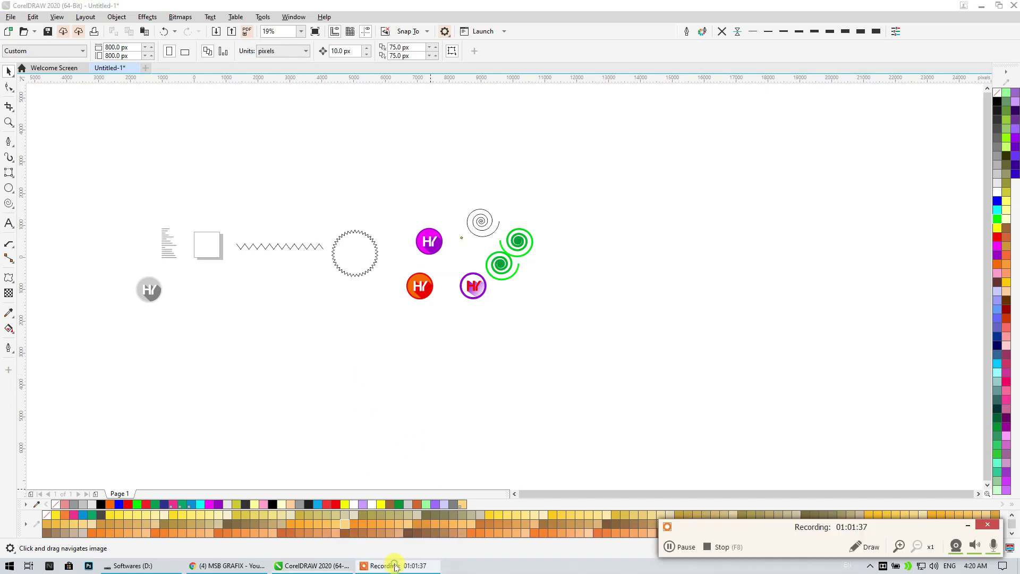
{"action": "left_click", "coordinate": [708, 546]}
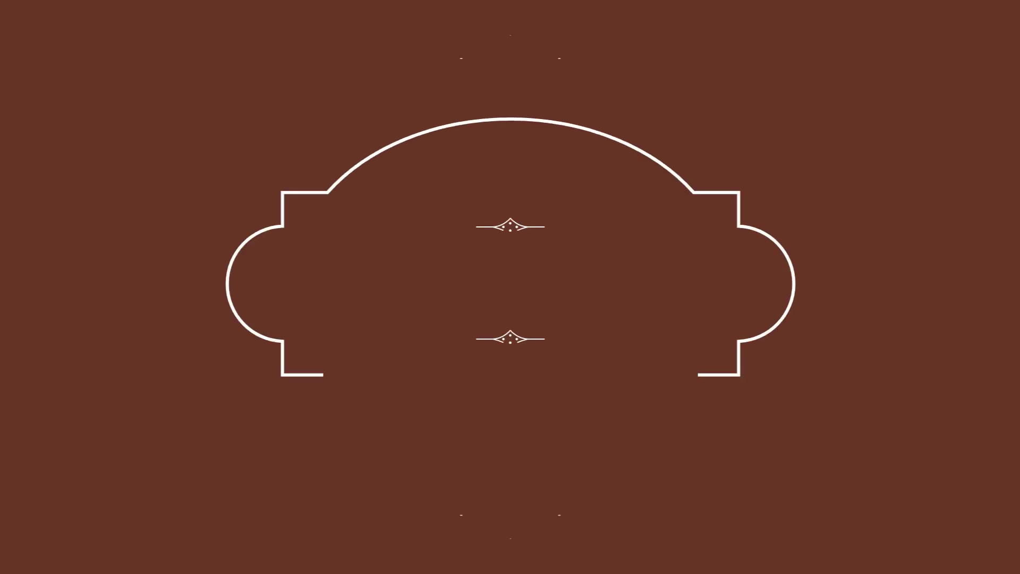